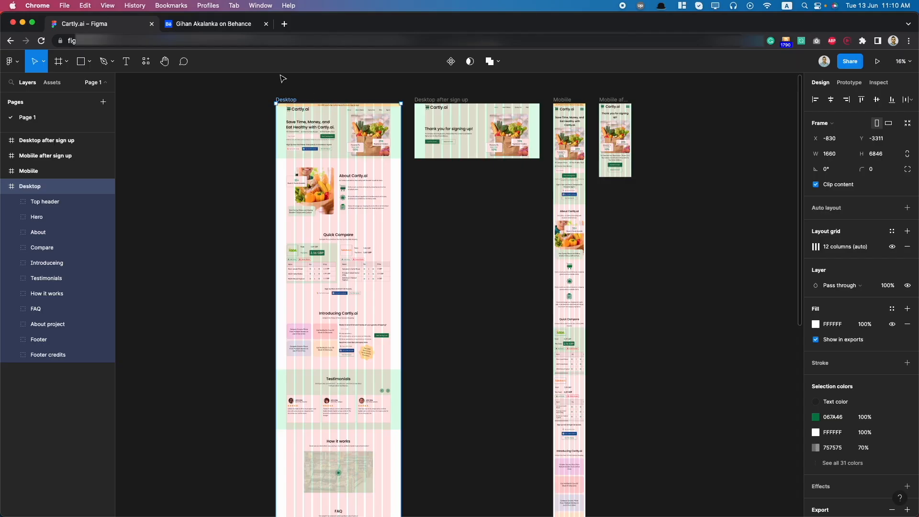
Step: Examine the Cartly.ai desktop and mobile landing page frames, both up close and as an overview
{"action": "scroll", "coordinate": [431, 172], "scroll_direction": "up", "scroll_amount": 3}
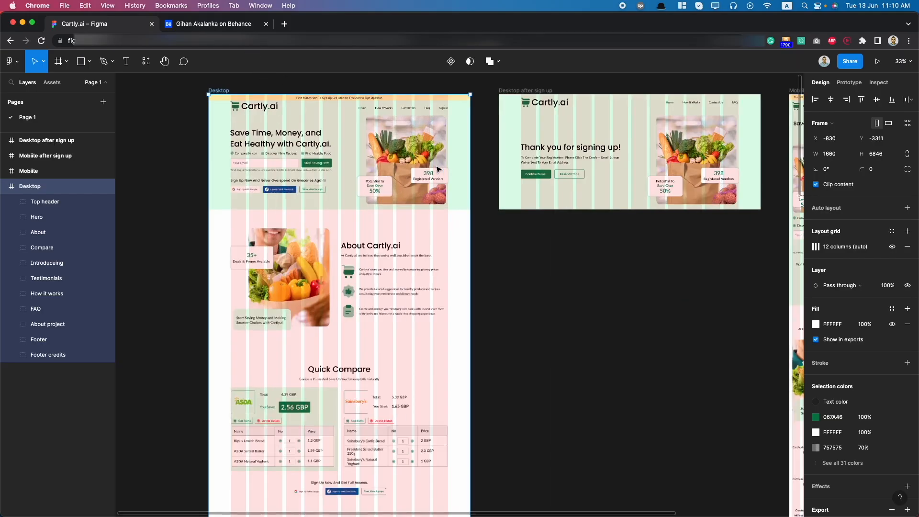
{"action": "scroll", "coordinate": [438, 169], "scroll_direction": "down", "scroll_amount": 3}
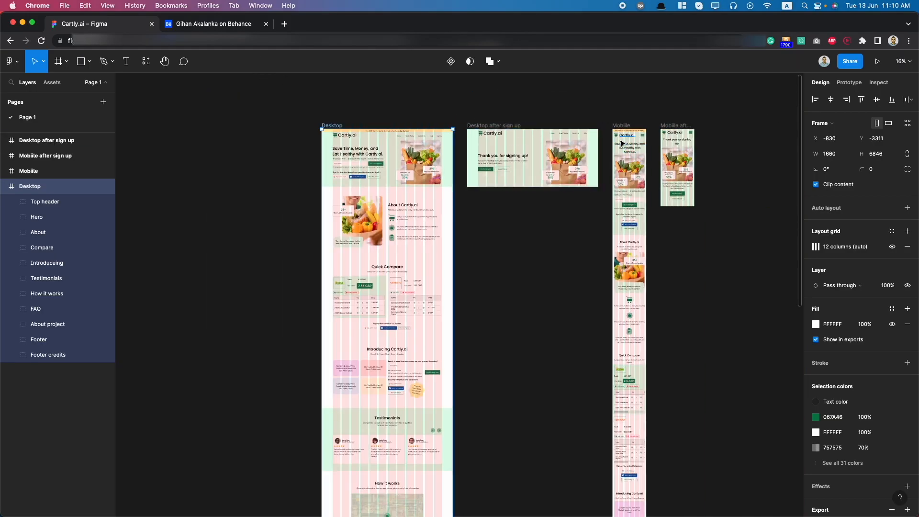
{"action": "scroll", "coordinate": [629, 135], "scroll_direction": "up", "scroll_amount": 5}
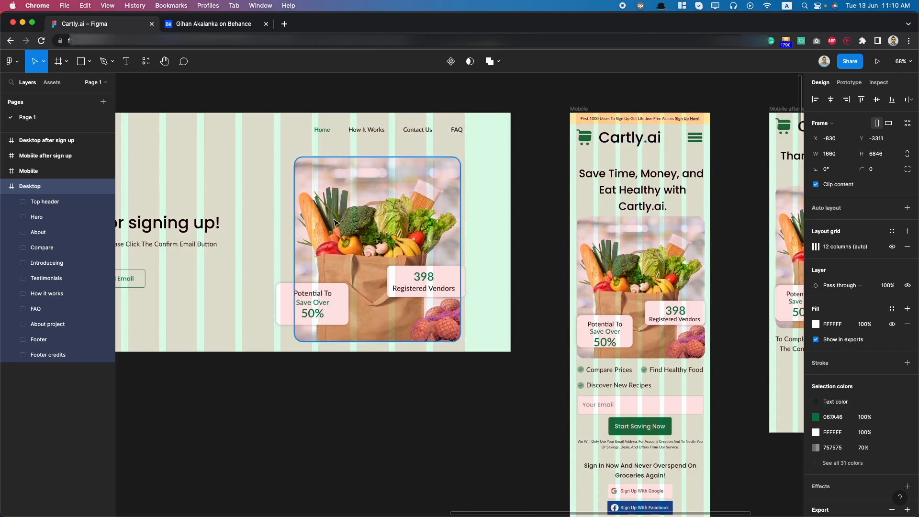
{"action": "scroll", "coordinate": [335, 222], "scroll_direction": "down", "scroll_amount": 4}
{"action": "scroll", "coordinate": [335, 223], "scroll_direction": "down", "scroll_amount": 2}
{"action": "scroll", "coordinate": [217, 92], "scroll_direction": "left", "scroll_amount": 5}
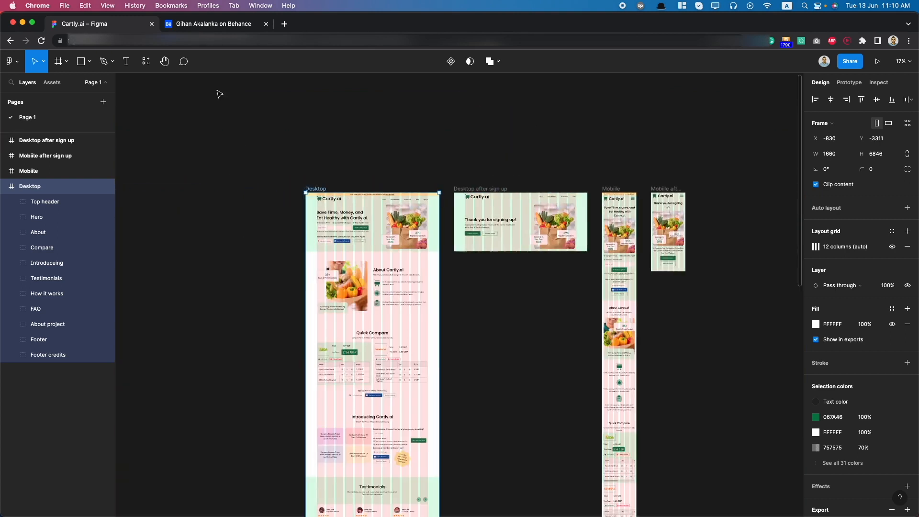
Step: Switch to Behance, search for "web design" projects and open the "architecht web-site" project in a new browser tab
{"action": "left_click", "coordinate": [206, 27]}
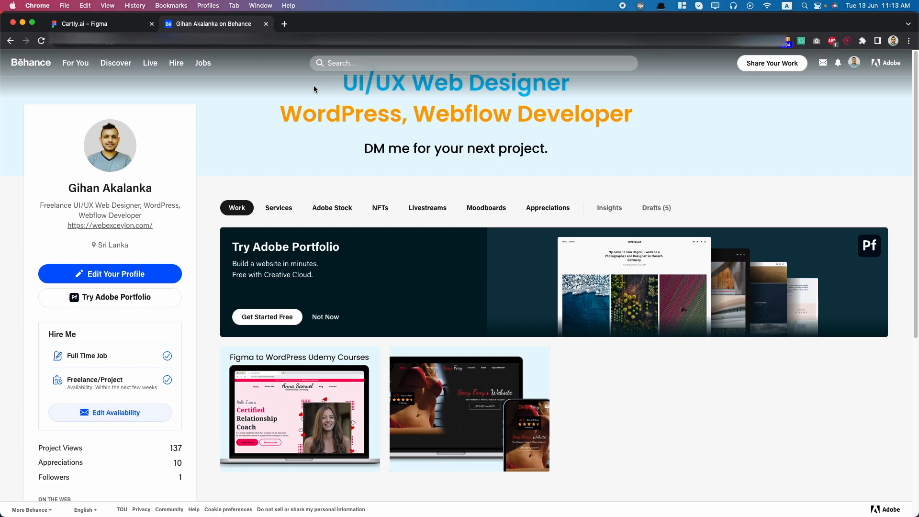
{"action": "left_click", "coordinate": [356, 64]}
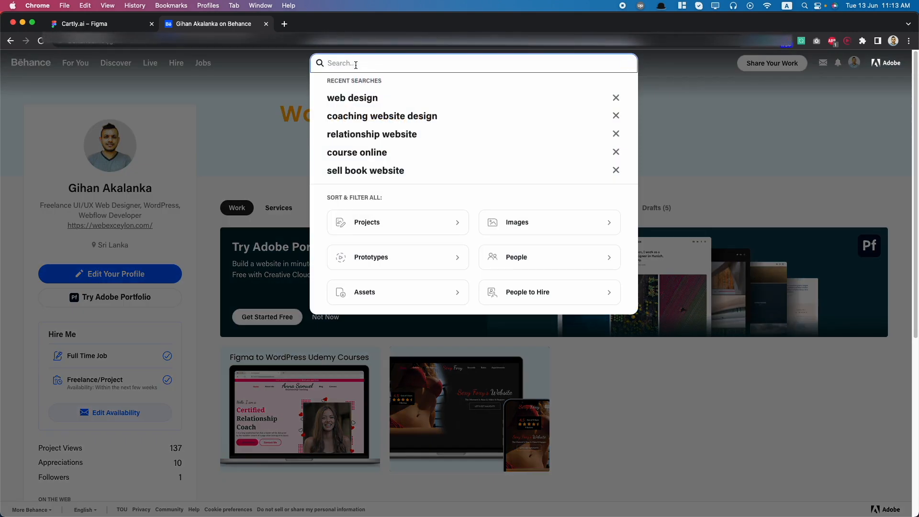
{"action": "left_click", "coordinate": [353, 98]}
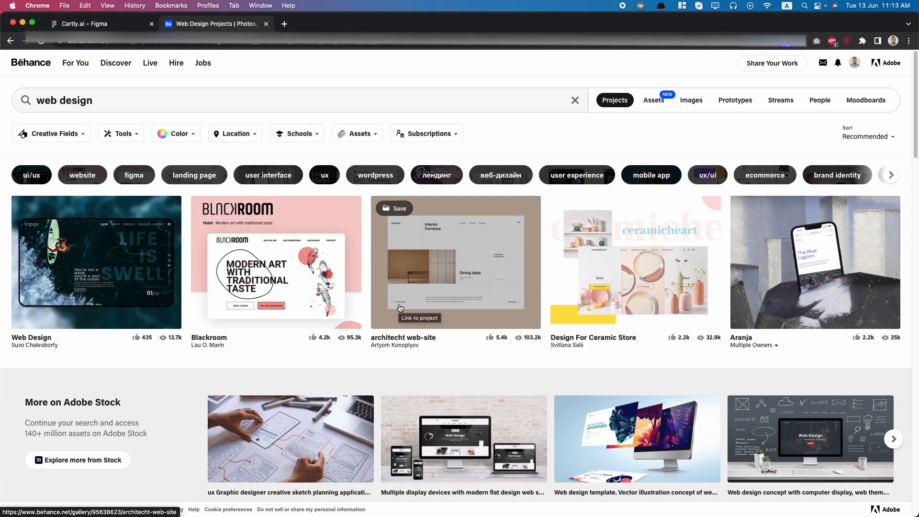
{"action": "right_click", "coordinate": [401, 308]}
{"action": "left_click", "coordinate": [431, 311]}
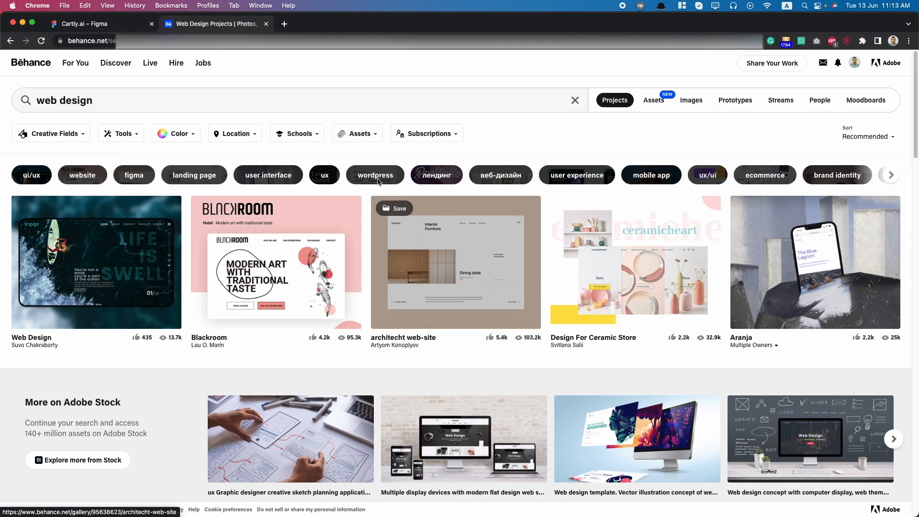
Step: Search Behance for photography projects, look through the "pitch by magazine vol.9" project and close it
{"action": "left_click", "coordinate": [51, 94]}
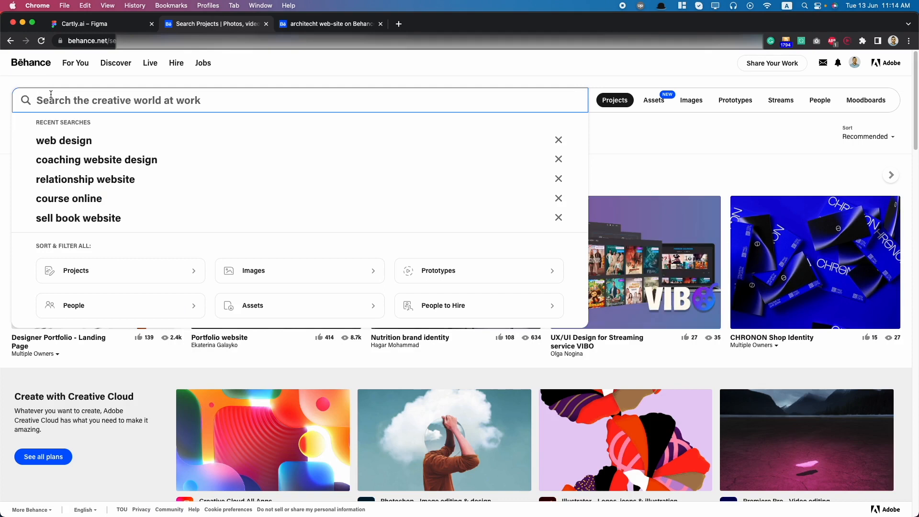
{"action": "type", "text": "#ph"}
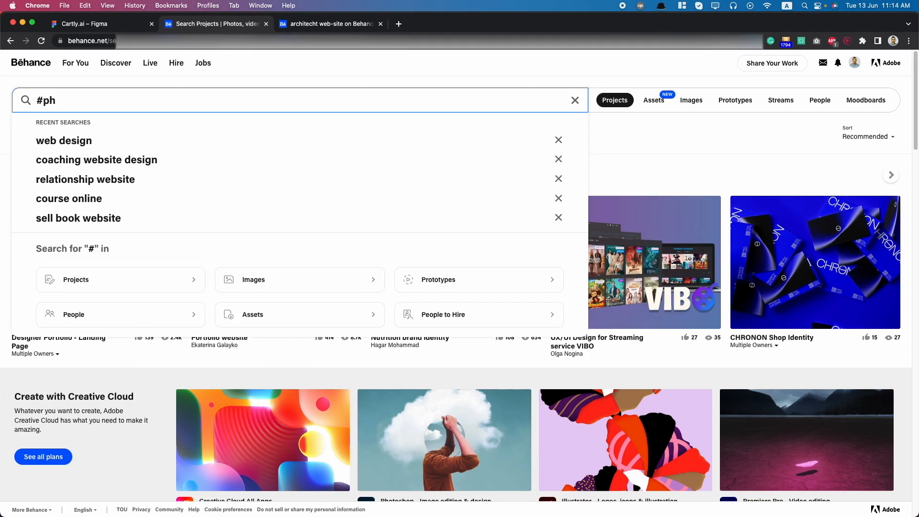
{"action": "left_click", "coordinate": [88, 137]}
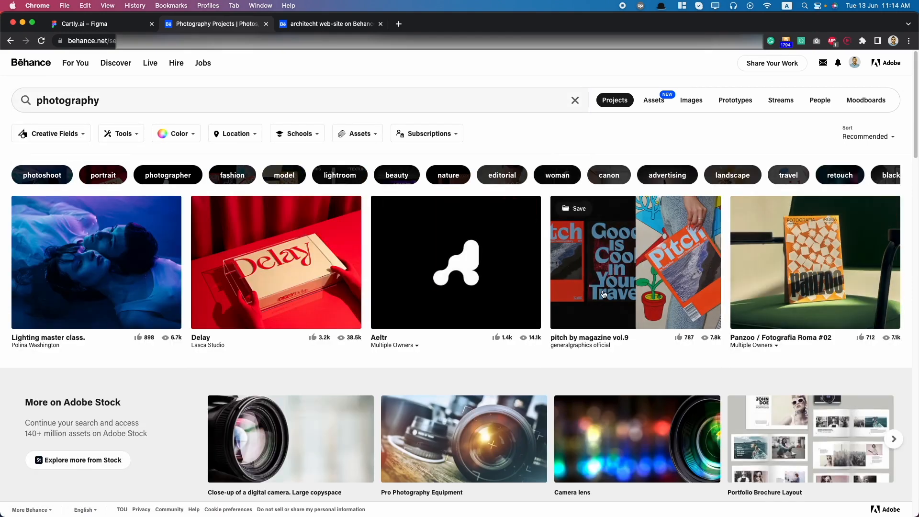
{"action": "left_click", "coordinate": [643, 267]}
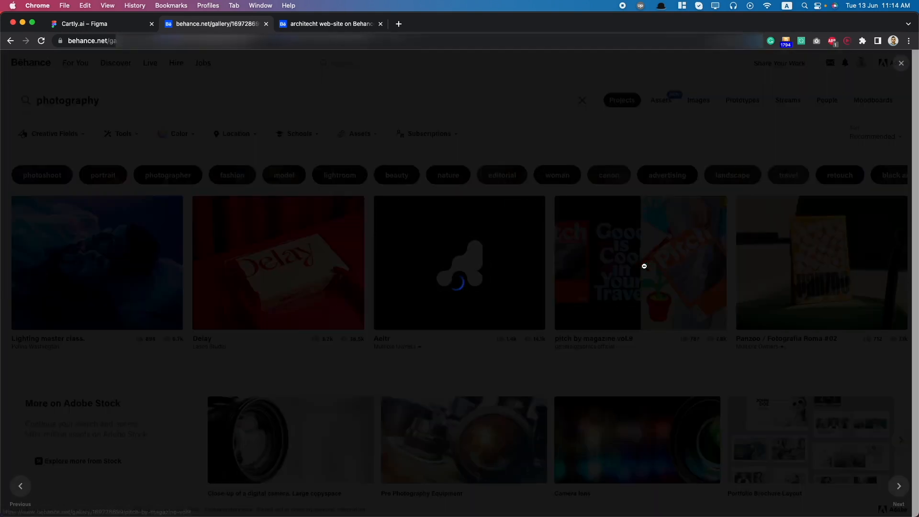
{"action": "scroll", "coordinate": [645, 268], "scroll_direction": "down", "scroll_amount": 10}
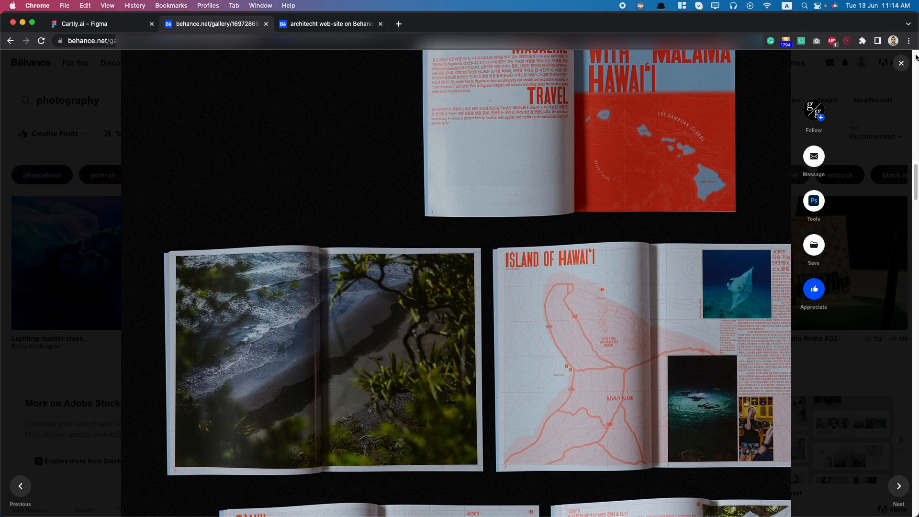
{"action": "left_click", "coordinate": [898, 64]}
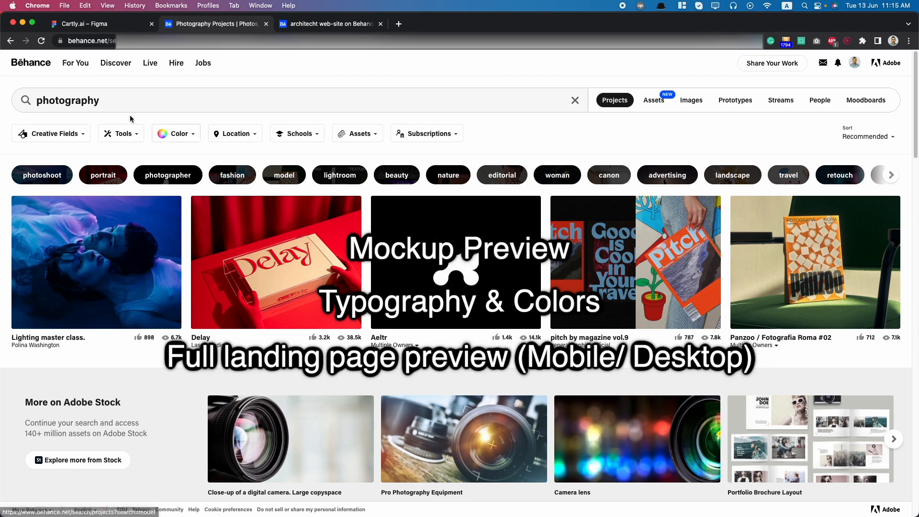
Step: Switch back to the Cartly.ai file in Figma and add a new page named "case study"
{"action": "left_click", "coordinate": [94, 24]}
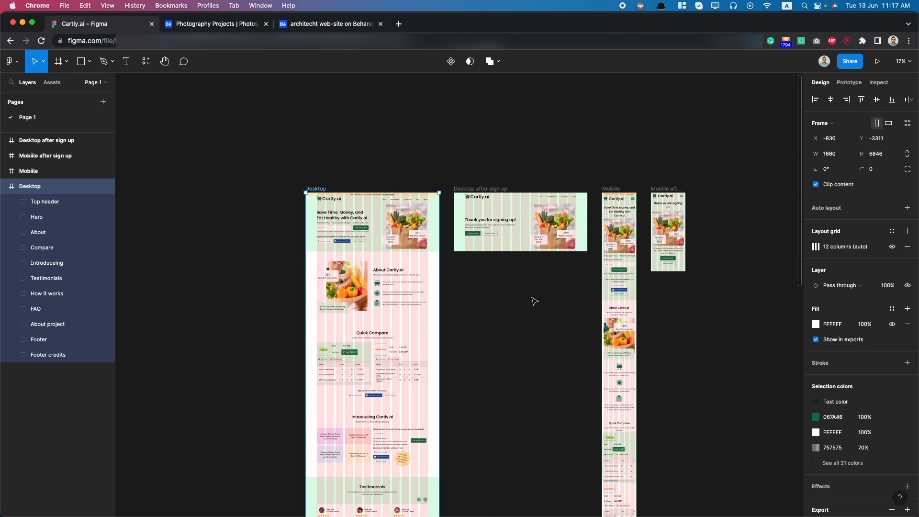
{"action": "left_click", "coordinate": [104, 103]}
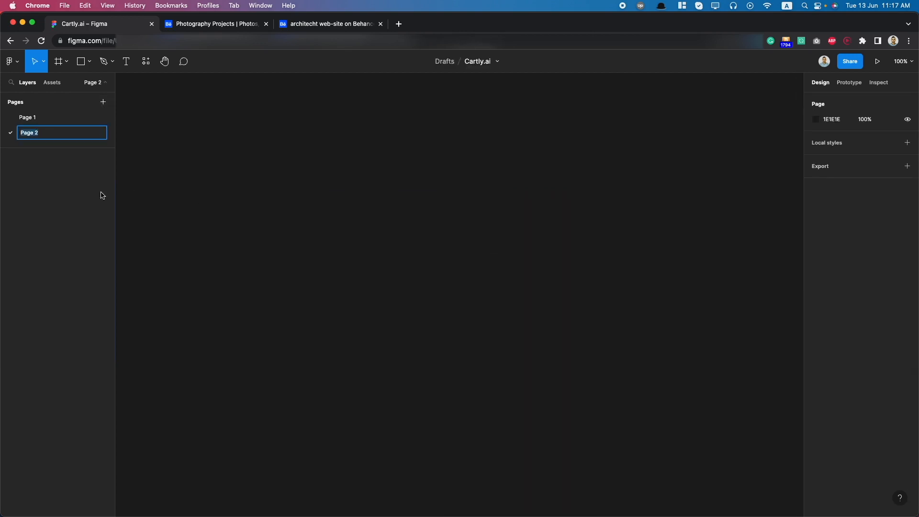
{"action": "type", "text": "case study"}
{"action": "key", "text": "Return"}
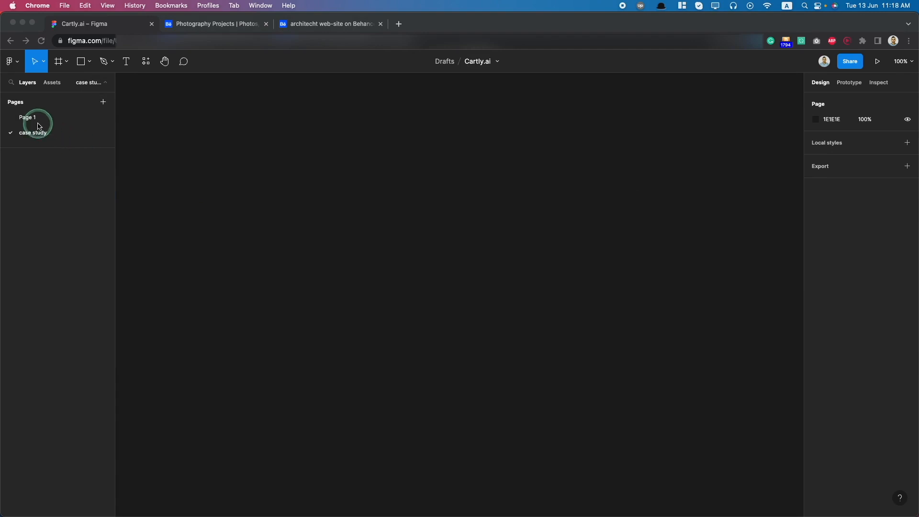
Step: Leave the Cartly.ai file for the file browser and open the Figma Community
{"action": "left_click", "coordinate": [16, 65]}
{"action": "left_click", "coordinate": [16, 65]}
{"action": "left_click", "coordinate": [22, 85]}
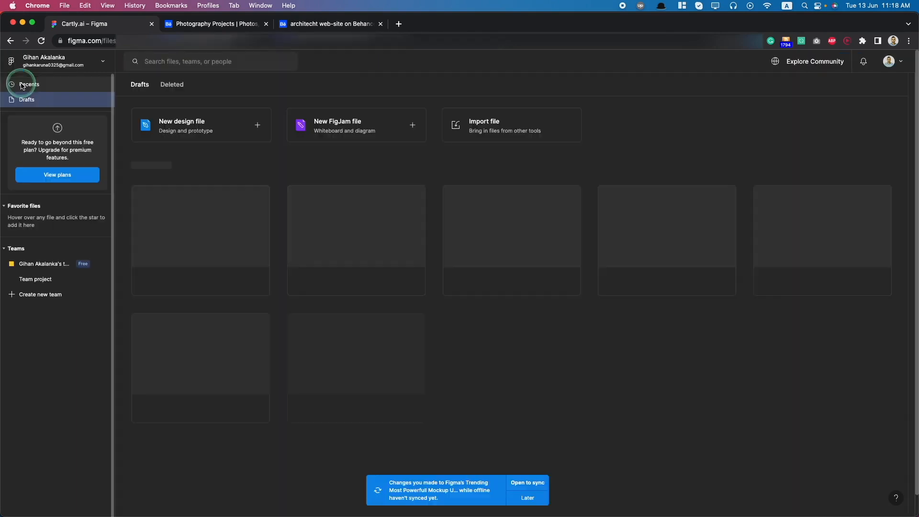
{"action": "left_click", "coordinate": [44, 61]}
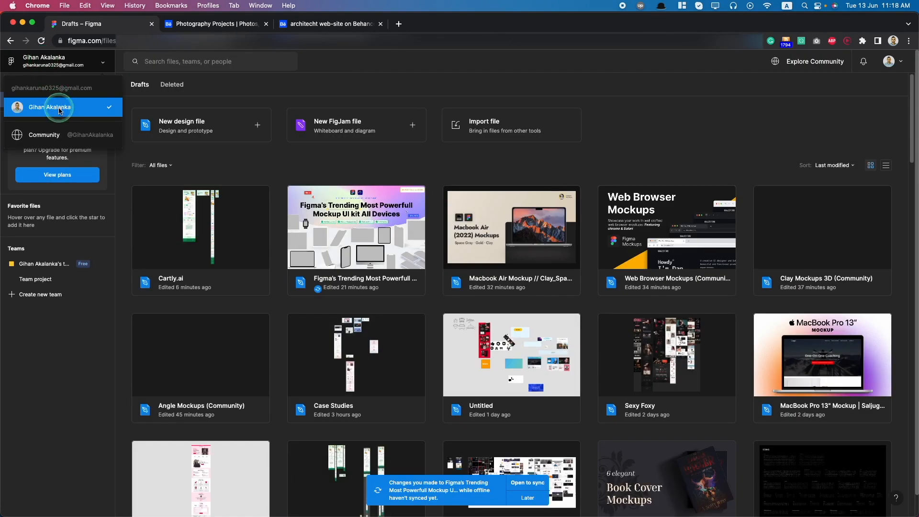
{"action": "left_click", "coordinate": [50, 135]}
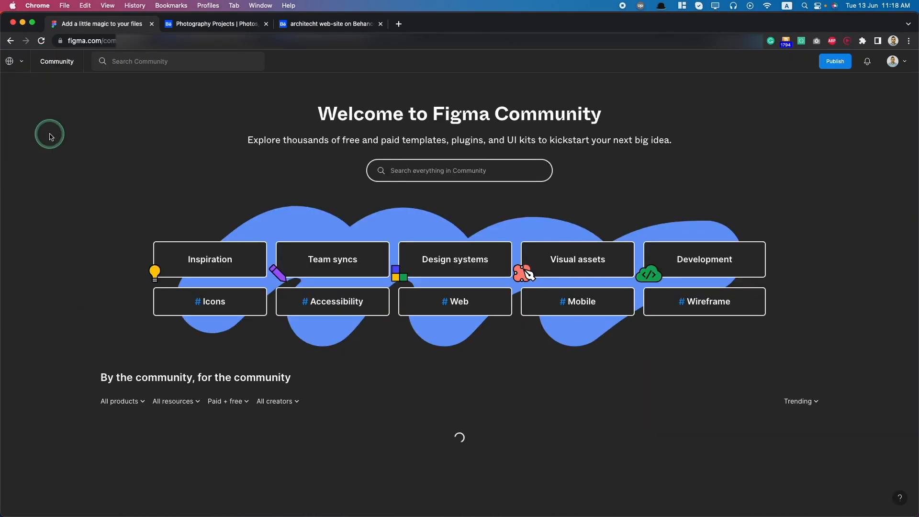
Step: Search the Community for "mockup" and refine the search to "mockup ui kit"
{"action": "left_click", "coordinate": [415, 175]}
{"action": "type", "text": "mockup"}
{"action": "key", "text": "Return"}
{"action": "left_click", "coordinate": [149, 63]}
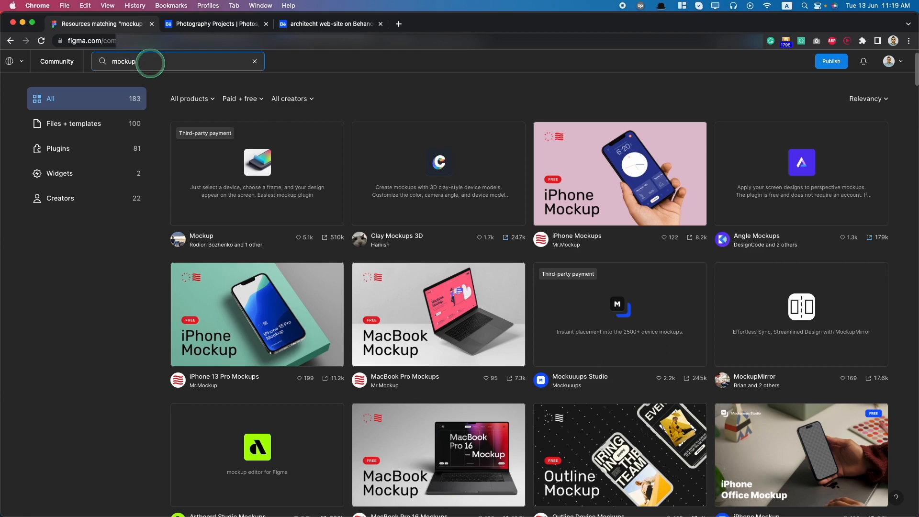
{"action": "type", "text": "ui kit"}
{"action": "key", "text": "Return"}
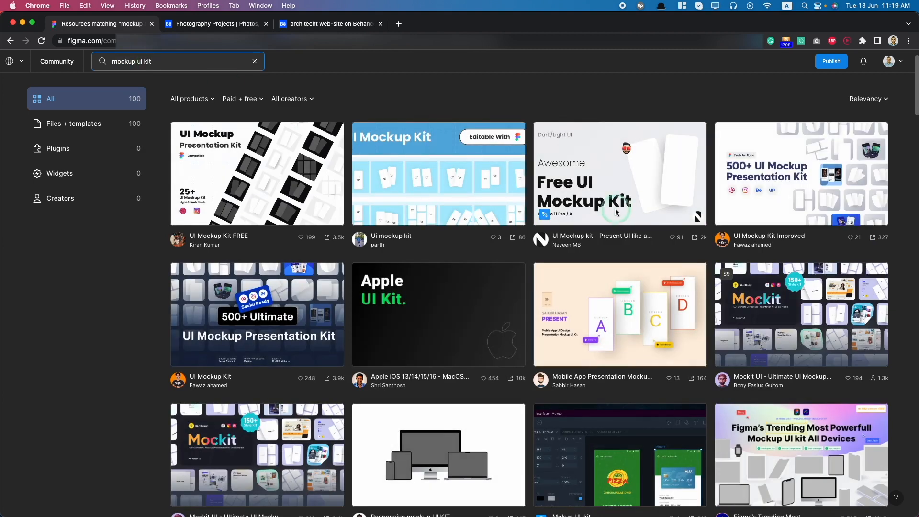
Step: Browse the results and open "Figma's Trending Most Powerfull Mockup UI Kit Minimal Devices (Zara)" as a file in Figma
{"action": "scroll", "coordinate": [613, 211], "scroll_direction": "down", "scroll_amount": 3}
{"action": "scroll", "coordinate": [614, 211], "scroll_direction": "up", "scroll_amount": 4}
{"action": "scroll", "coordinate": [613, 211], "scroll_direction": "down", "scroll_amount": 7}
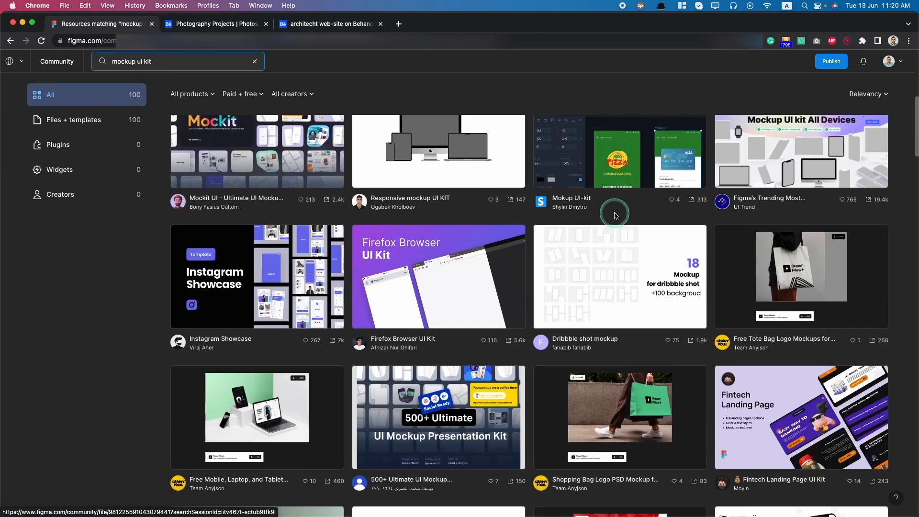
{"action": "scroll", "coordinate": [849, 240], "scroll_direction": "up", "scroll_amount": 2}
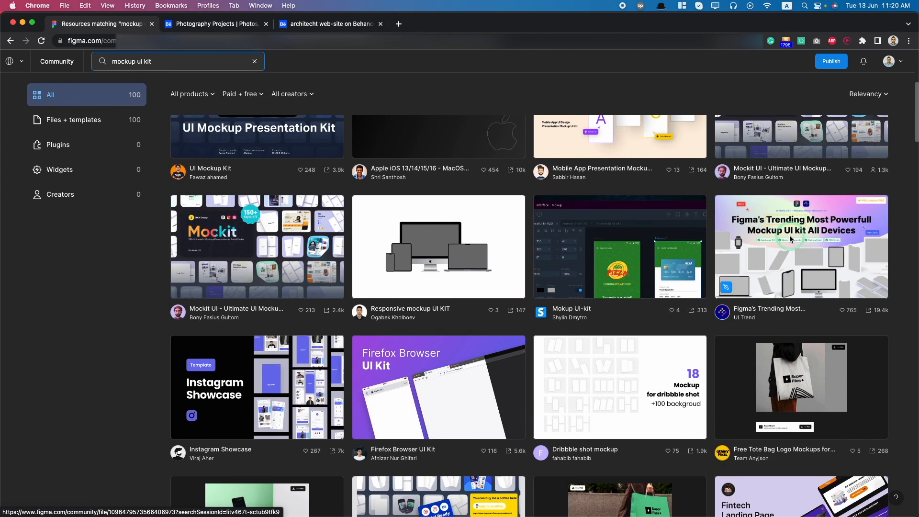
{"action": "left_click", "coordinate": [770, 308]}
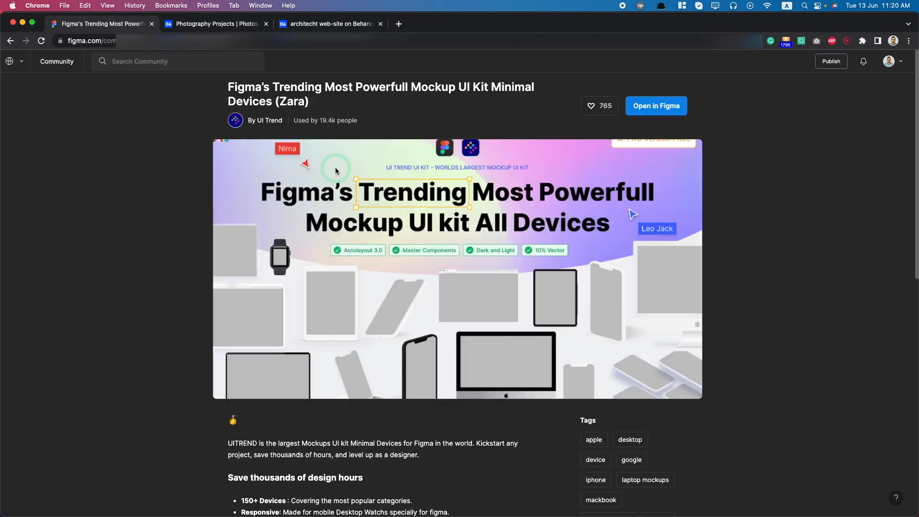
{"action": "left_click", "coordinate": [646, 112]}
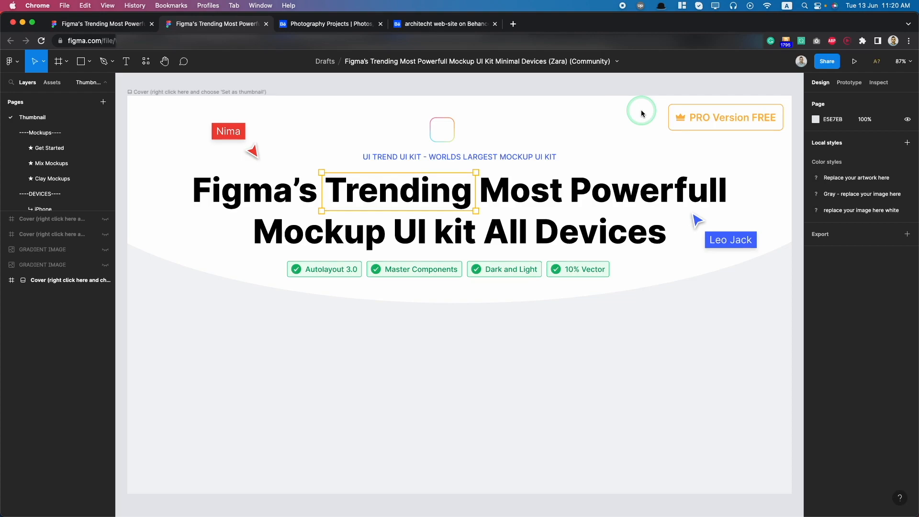
Step: Open the kit's Mix Mockups page and inspect the Macbook Pro 16 mockup up close
{"action": "left_click", "coordinate": [50, 152]}
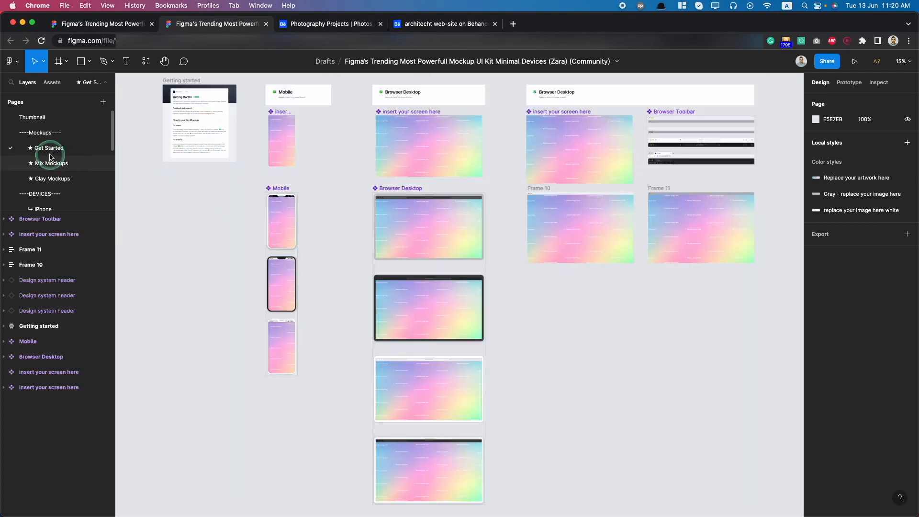
{"action": "left_click", "coordinate": [61, 166]}
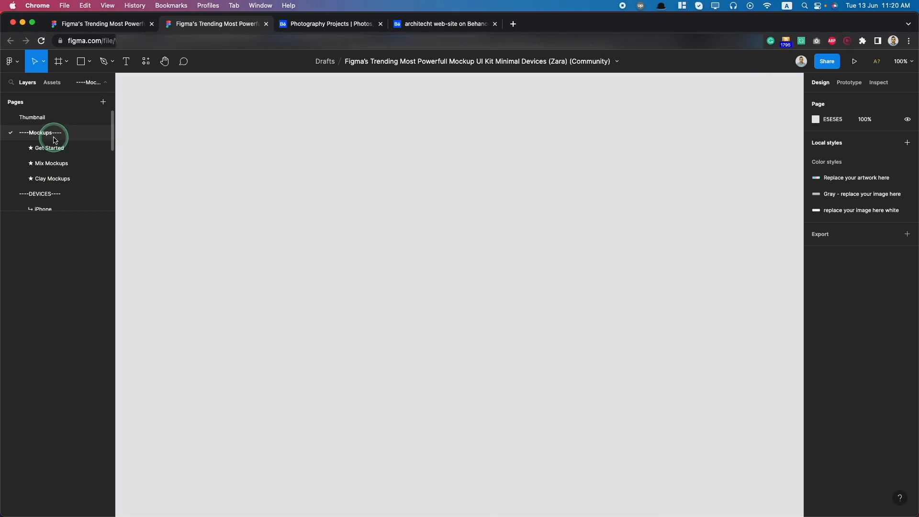
{"action": "scroll", "coordinate": [268, 292], "scroll_direction": "up", "scroll_amount": 2}
{"action": "left_click", "coordinate": [230, 269]}
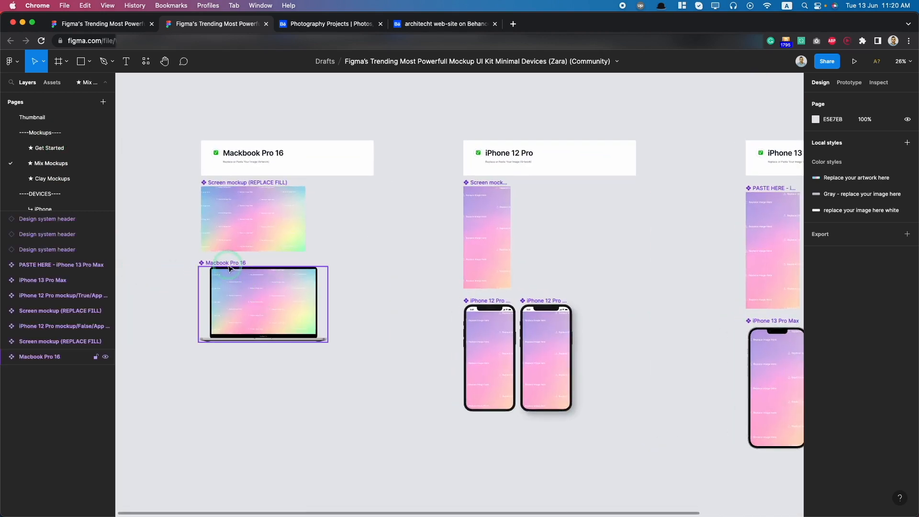
{"action": "left_click", "coordinate": [215, 270]}
{"action": "scroll", "coordinate": [267, 282], "scroll_direction": "down", "scroll_amount": 3}
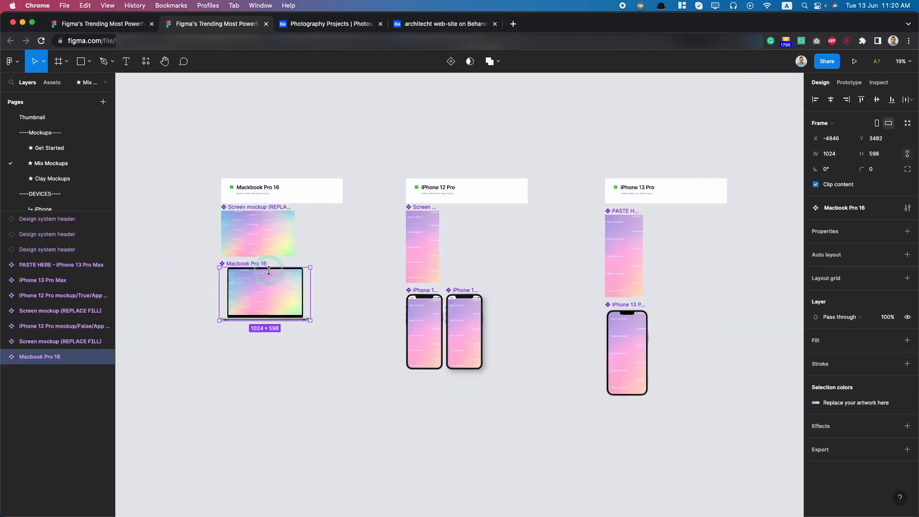
{"action": "scroll", "coordinate": [267, 286], "scroll_direction": "up", "scroll_amount": 8}
{"action": "scroll", "coordinate": [267, 285], "scroll_direction": "down", "scroll_amount": 7}
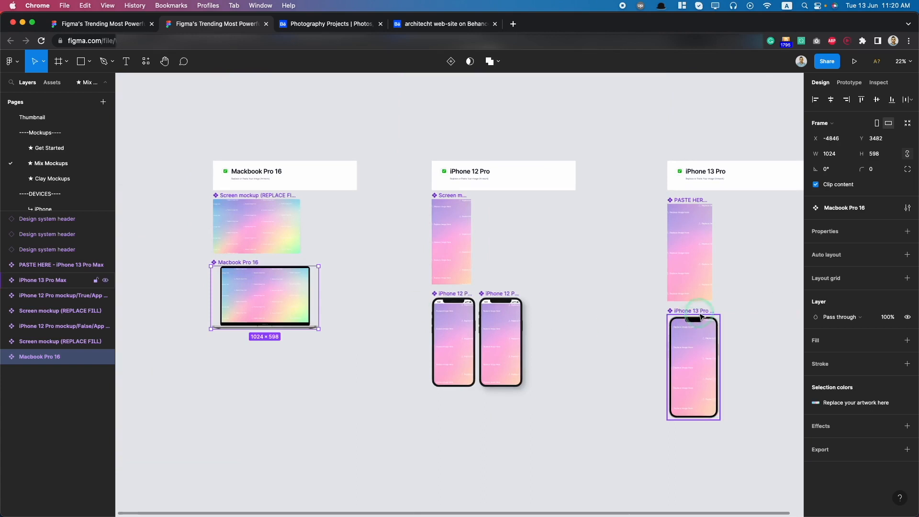
Step: Select the iPhone 13 Pro Max mockup and inspect it up close
{"action": "left_click", "coordinate": [700, 317]}
{"action": "scroll", "coordinate": [689, 320], "scroll_direction": "up", "scroll_amount": 10}
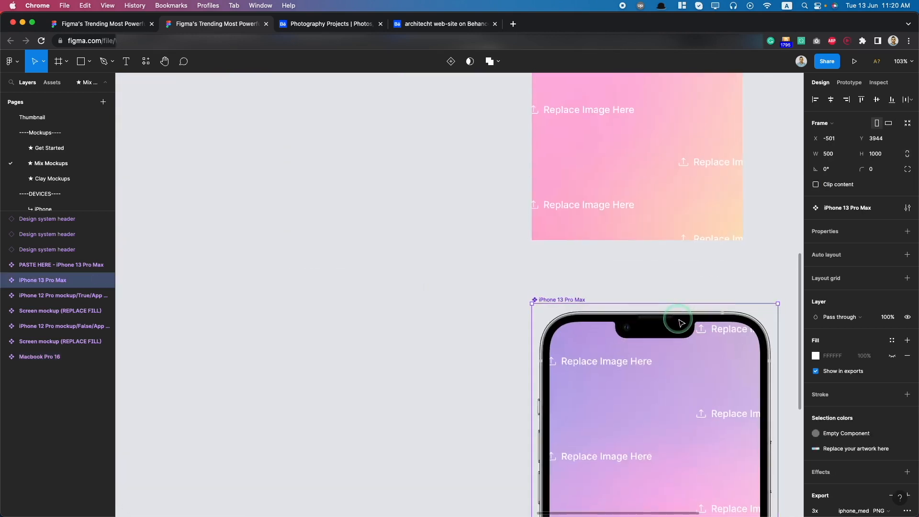
{"action": "scroll", "coordinate": [680, 323], "scroll_direction": "down", "scroll_amount": 10}
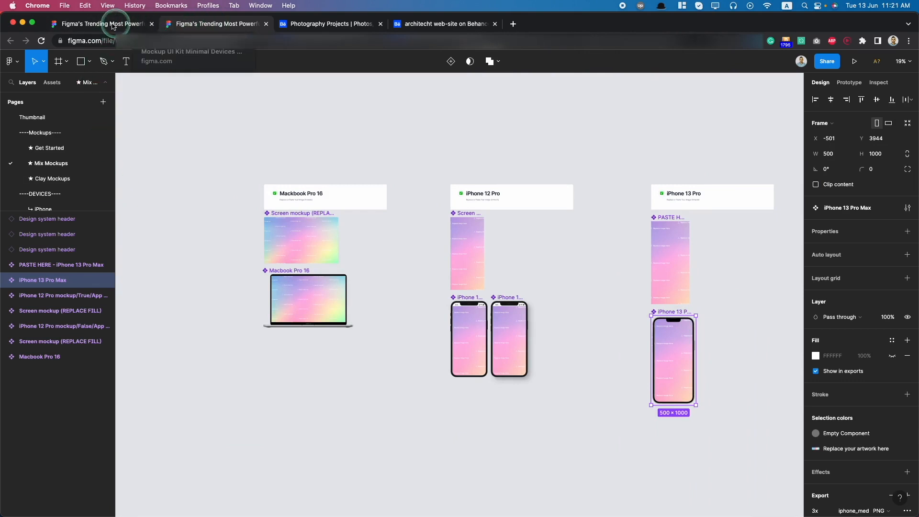
Step: Leave the Community results for the recent files list and open the Cartly.ai design file
{"action": "left_click", "coordinate": [143, 23]}
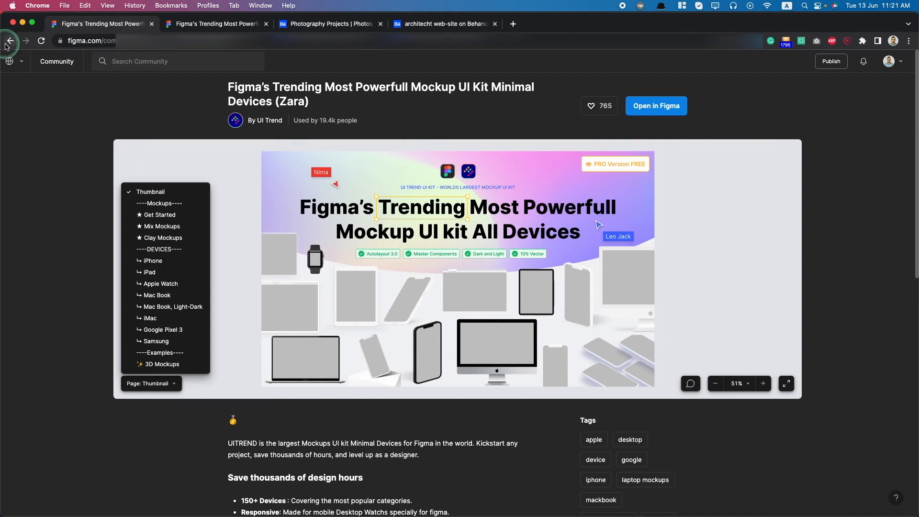
{"action": "left_click", "coordinate": [10, 42]}
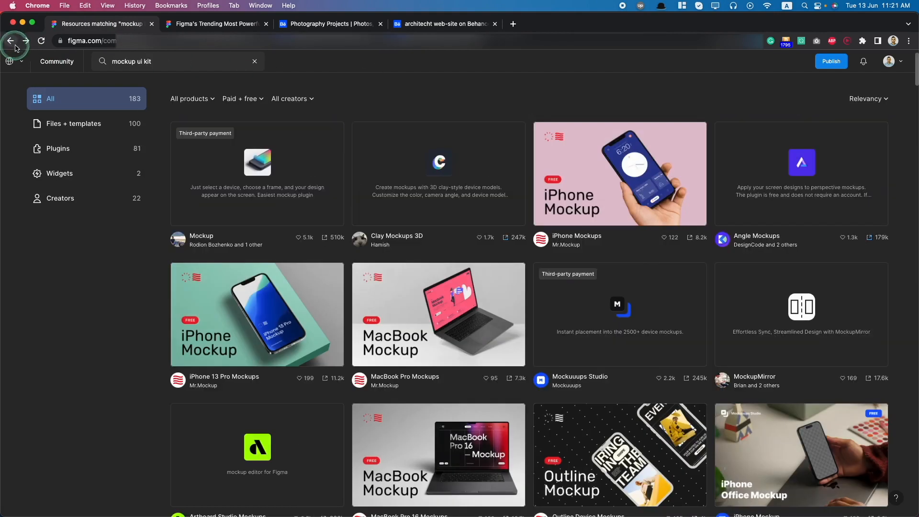
{"action": "left_click", "coordinate": [21, 64]}
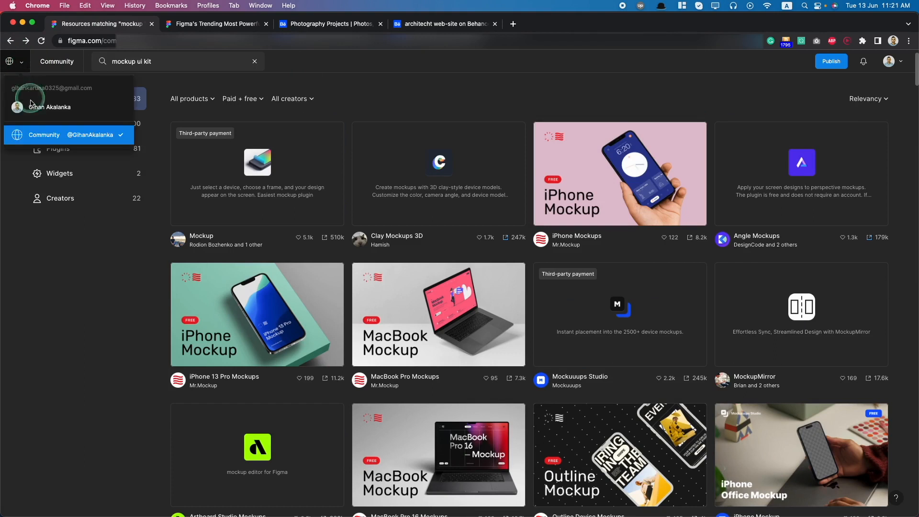
{"action": "left_click", "coordinate": [45, 107]}
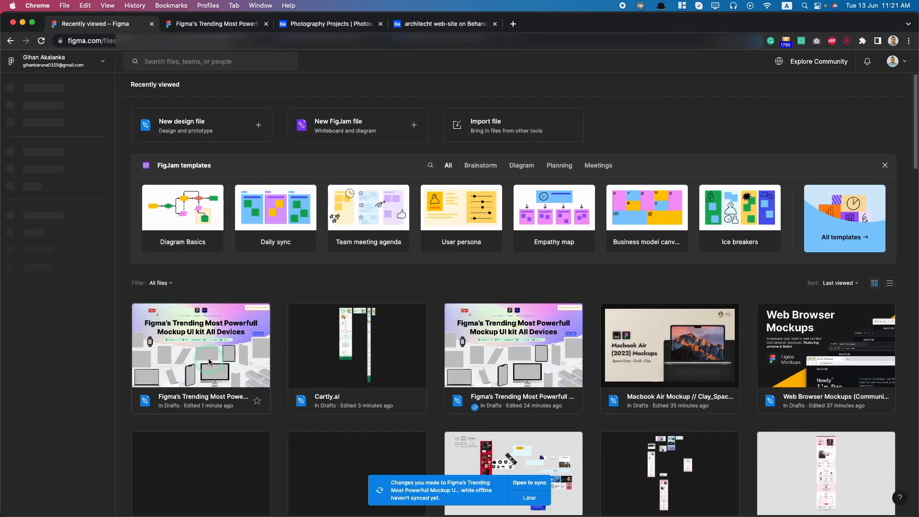
{"action": "left_click", "coordinate": [361, 364]}
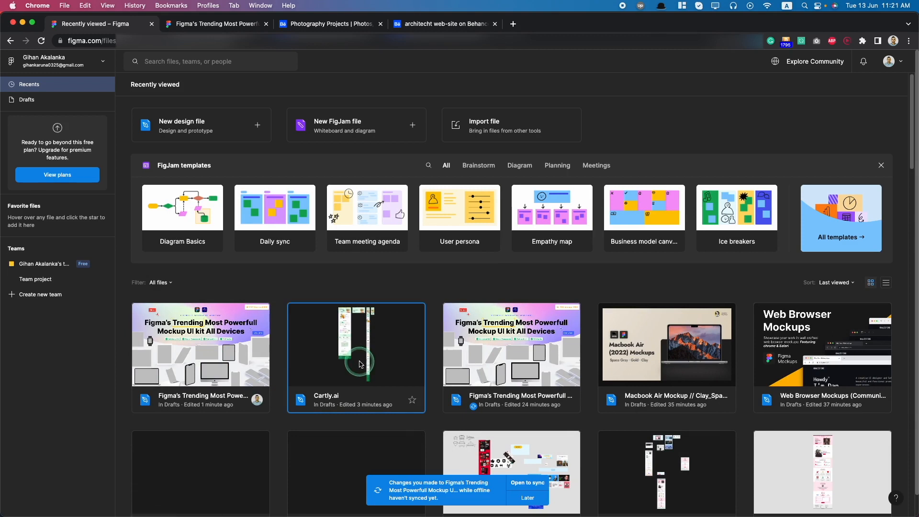
{"action": "double_click", "coordinate": [361, 364]}
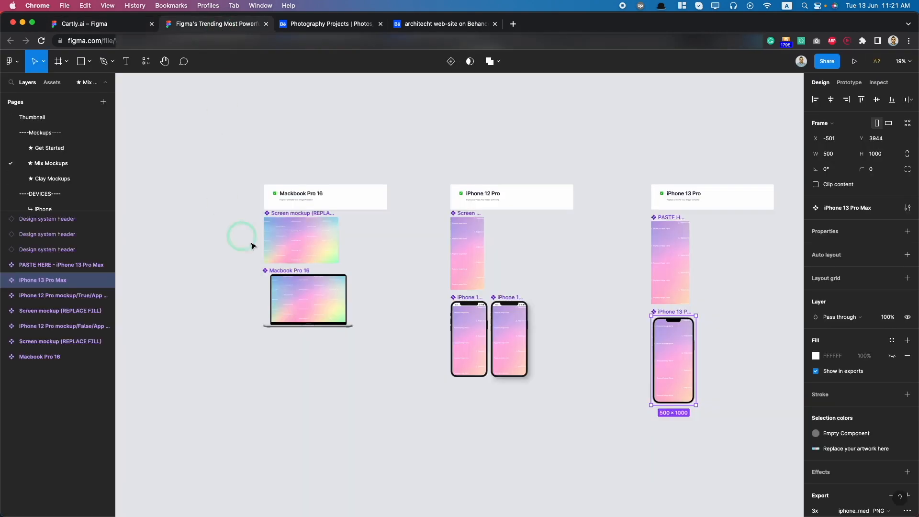
Step: Inspect the kit's Macbook Pro 16 mockup and look over its Clay Mockups page and remaining page list
{"action": "scroll", "coordinate": [350, 252], "scroll_direction": "up", "scroll_amount": 5}
{"action": "scroll", "coordinate": [314, 349], "scroll_direction": "down", "scroll_amount": 4}
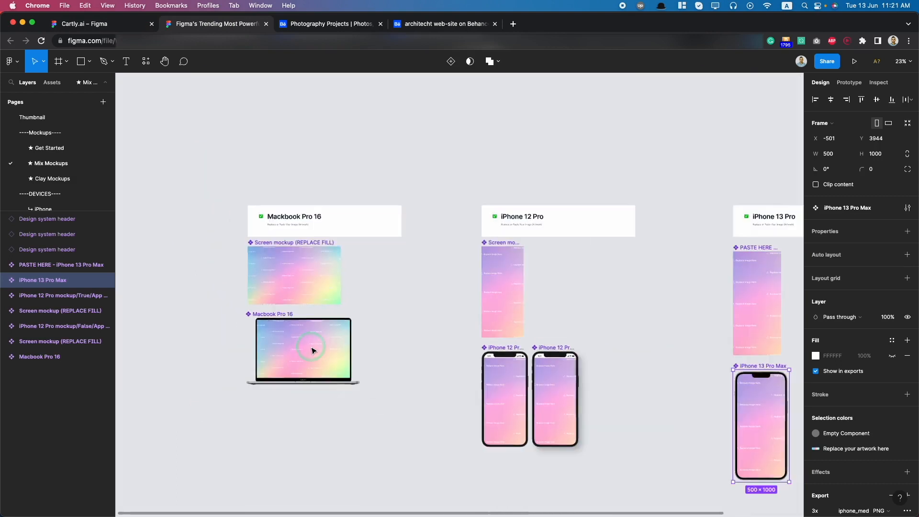
{"action": "scroll", "coordinate": [312, 350], "scroll_direction": "up", "scroll_amount": 6}
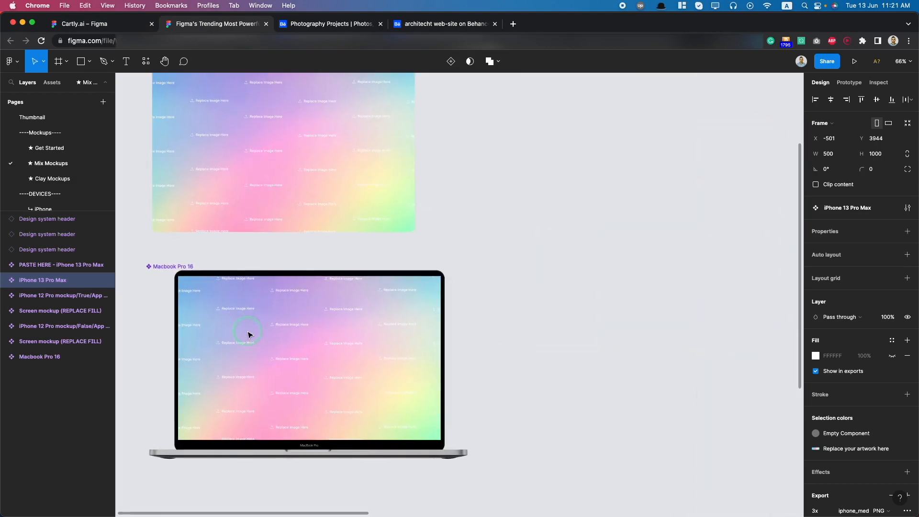
{"action": "left_click", "coordinate": [46, 178]}
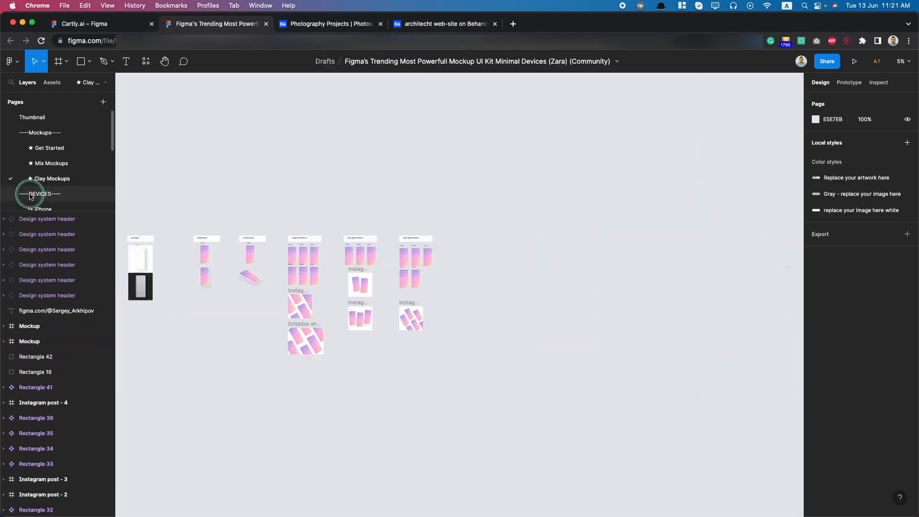
{"action": "scroll", "coordinate": [37, 189], "scroll_direction": "down", "scroll_amount": 2}
{"action": "scroll", "coordinate": [35, 144], "scroll_direction": "up", "scroll_amount": 4}
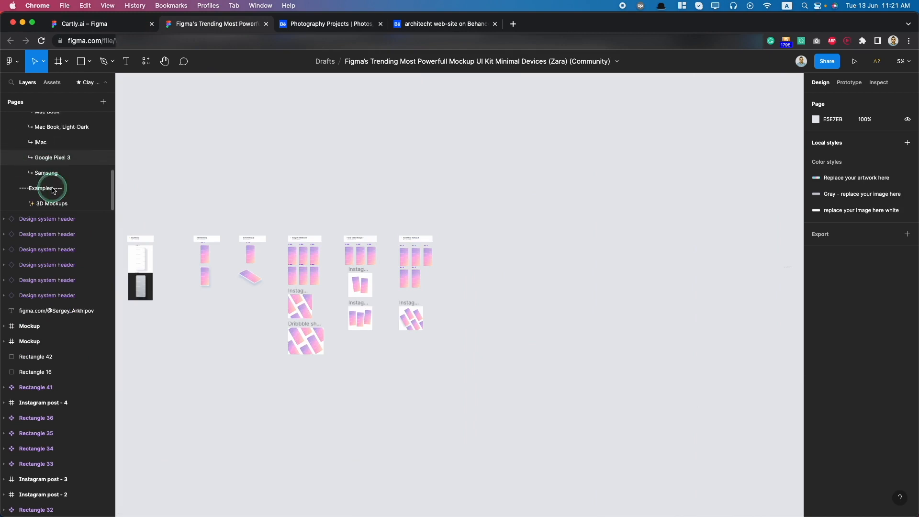
Step: Open the kit's Get Started page and examine the first Browser Desktop "insert your screen here" component up close
{"action": "left_click", "coordinate": [46, 147]}
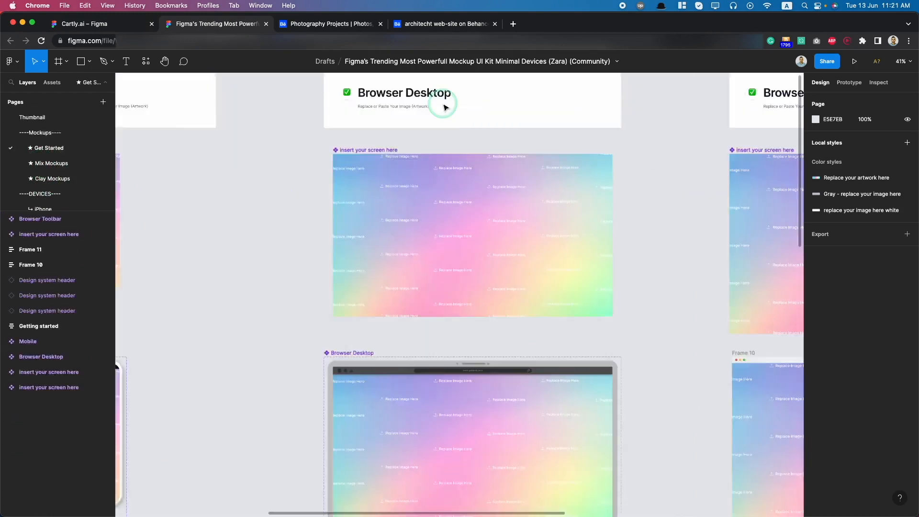
{"action": "scroll", "coordinate": [436, 138], "scroll_direction": "down", "scroll_amount": 5}
{"action": "scroll", "coordinate": [436, 137], "scroll_direction": "up", "scroll_amount": 5}
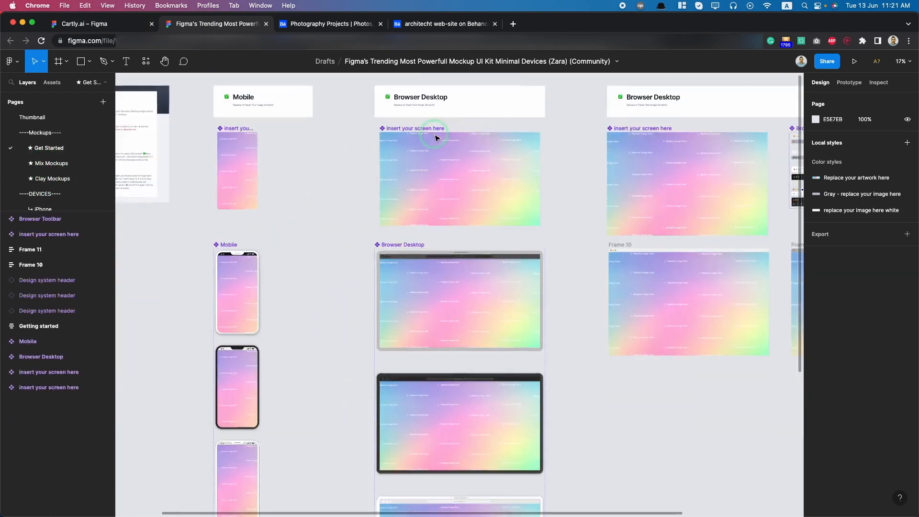
{"action": "scroll", "coordinate": [411, 139], "scroll_direction": "up", "scroll_amount": 4}
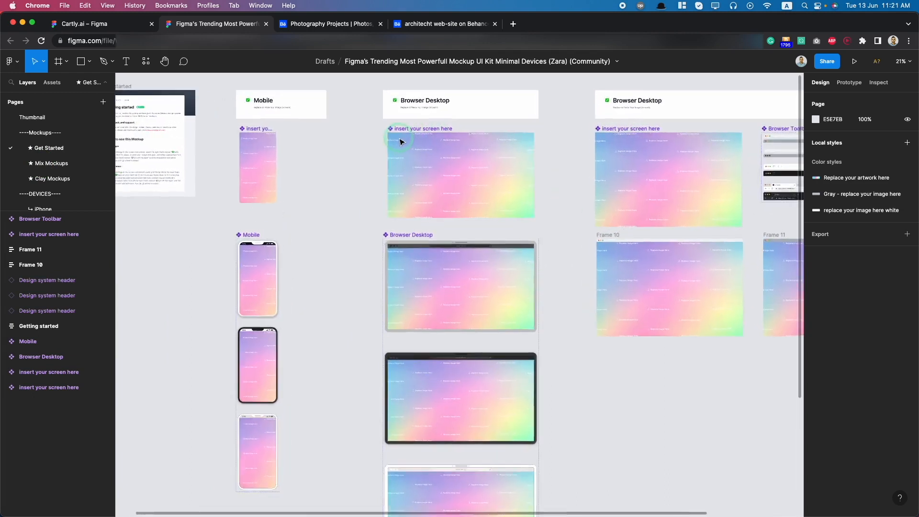
{"action": "scroll", "coordinate": [400, 141], "scroll_direction": "up", "scroll_amount": 5}
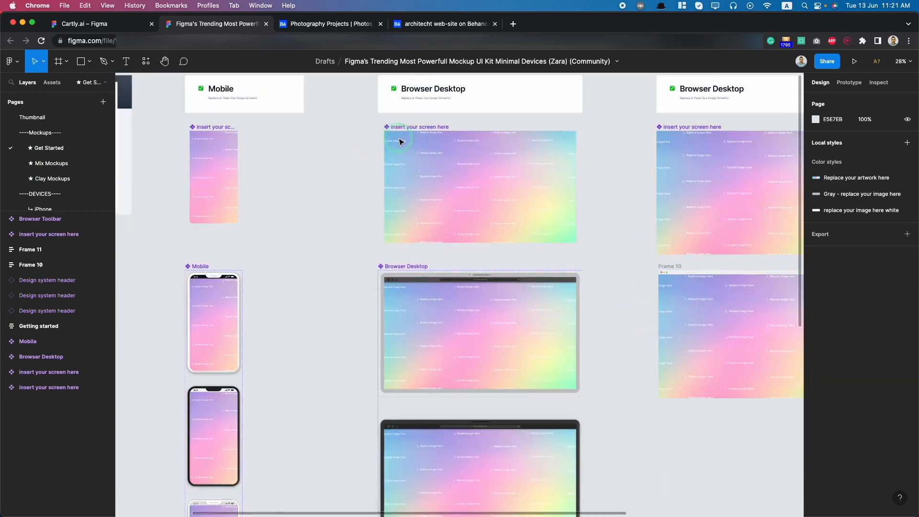
{"action": "scroll", "coordinate": [400, 142], "scroll_direction": "right", "scroll_amount": 1}
{"action": "scroll", "coordinate": [400, 141], "scroll_direction": "up", "scroll_amount": 1}
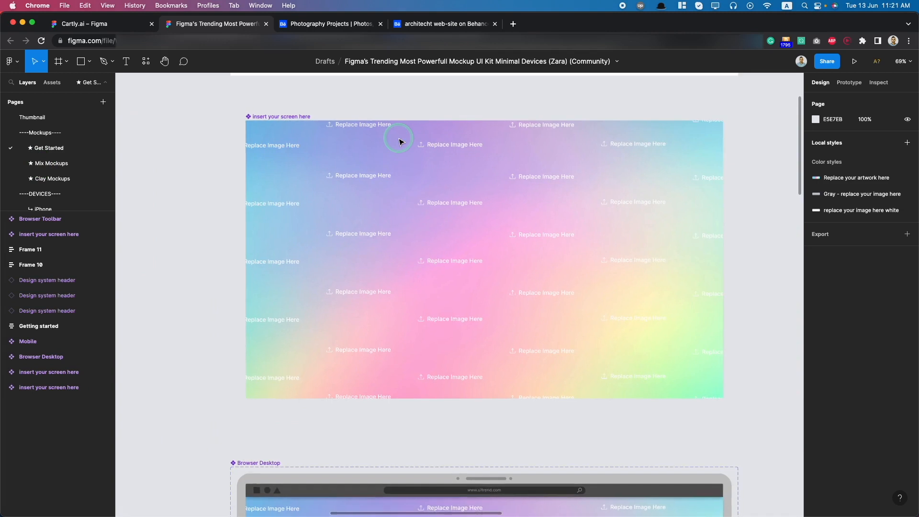
Step: In the Cartly.ai file, group the Top header, Hero and About sections of the Desktop frame
{"action": "left_click", "coordinate": [83, 29]}
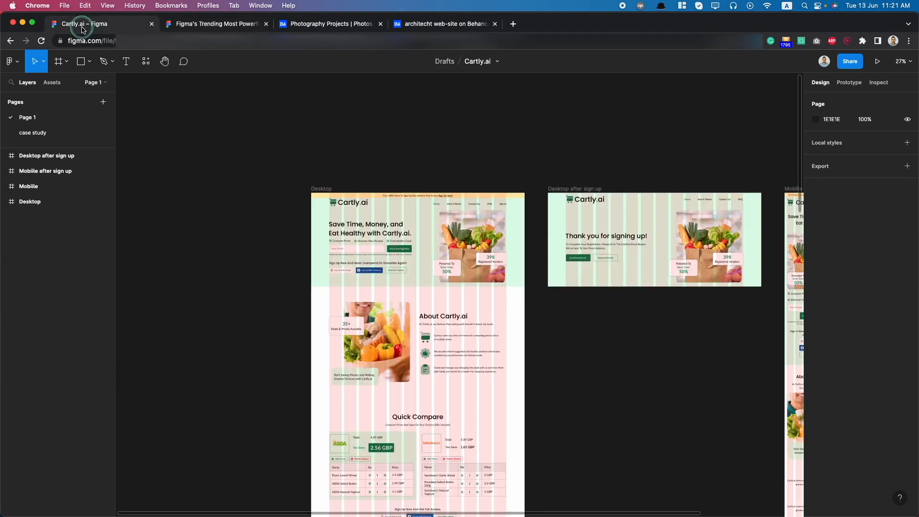
{"action": "left_click_drag", "start_coordinate": [293, 188], "coordinate": [526, 394]}
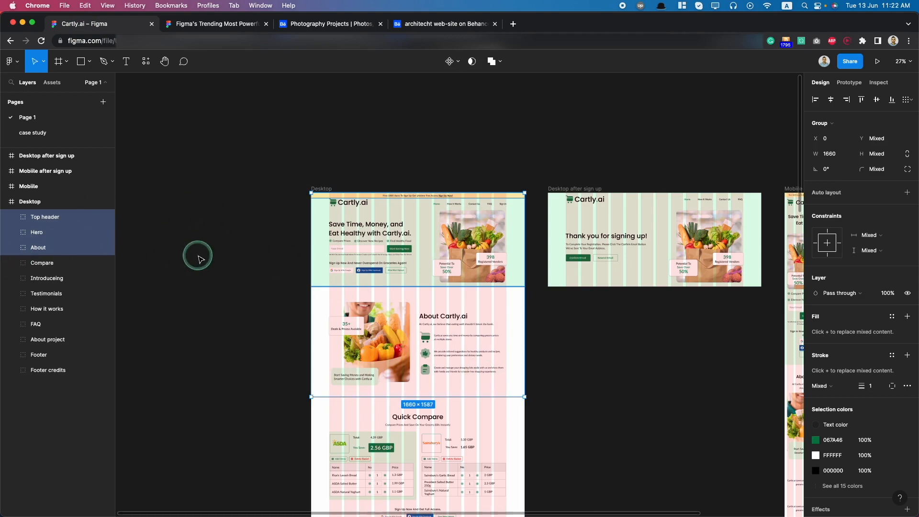
{"action": "key", "text": "super+g"}
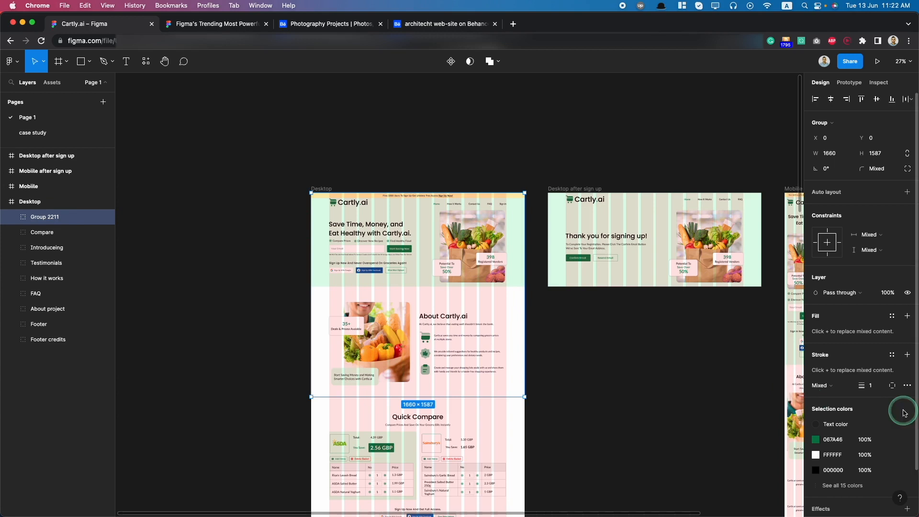
Step: Export the grouped sections as a JPG at 2x scale
{"action": "scroll", "coordinate": [885, 435], "scroll_direction": "down", "scroll_amount": 2}
{"action": "scroll", "coordinate": [840, 478], "scroll_direction": "down", "scroll_amount": 3}
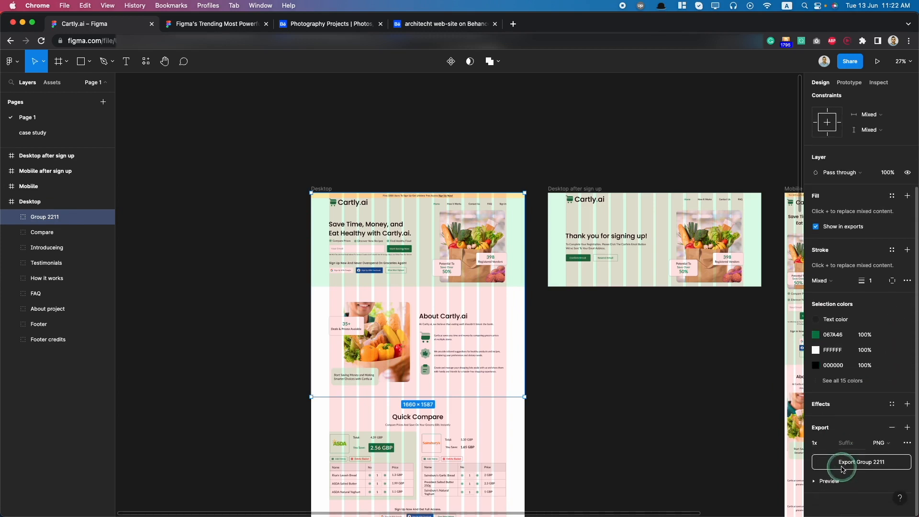
{"action": "left_click", "coordinate": [830, 443]}
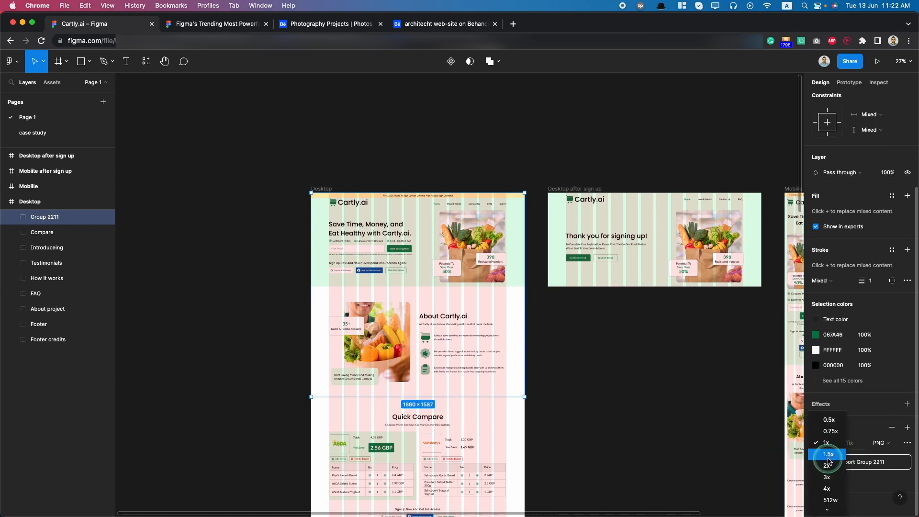
{"action": "left_click", "coordinate": [832, 465]}
{"action": "left_click", "coordinate": [883, 448]}
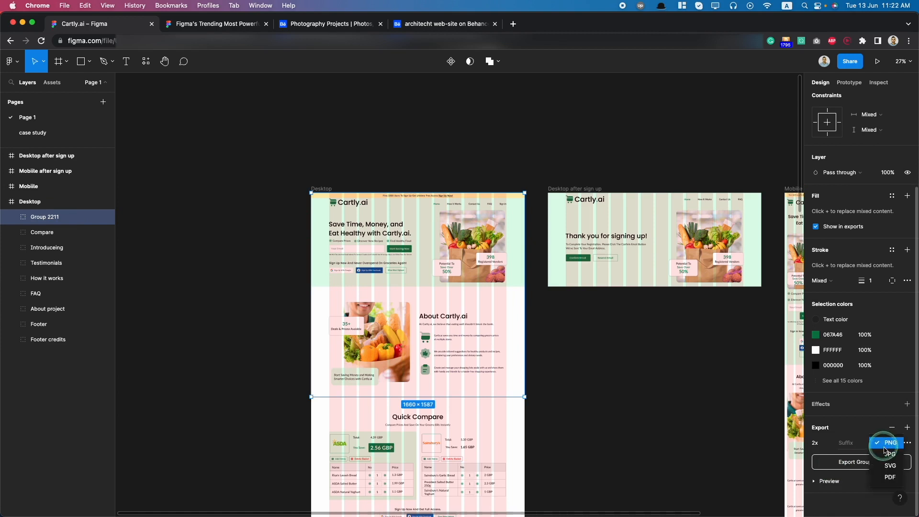
{"action": "left_click", "coordinate": [886, 457]}
{"action": "left_click", "coordinate": [853, 466]}
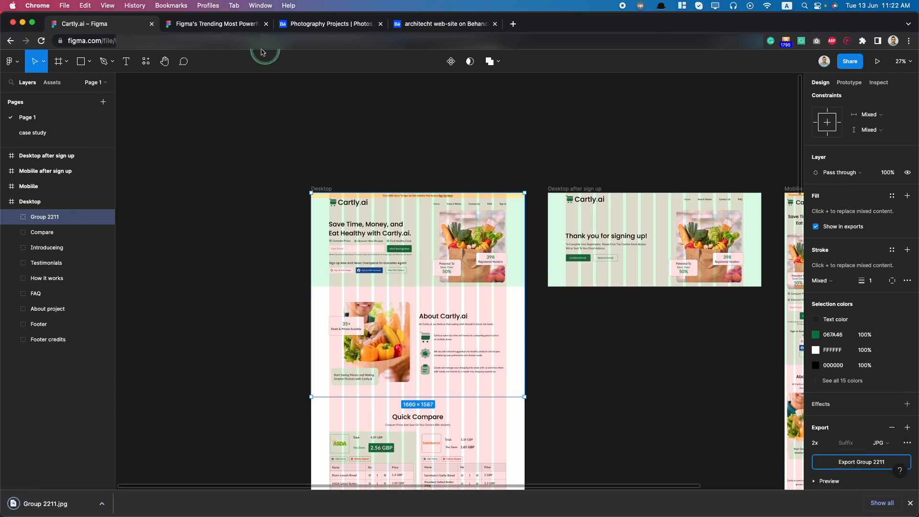
Step: Place the exported Group 2211.jpg in the mockup kit's first Browser Desktop "insert your screen here" component, nested inside it
{"action": "left_click", "coordinate": [238, 30]}
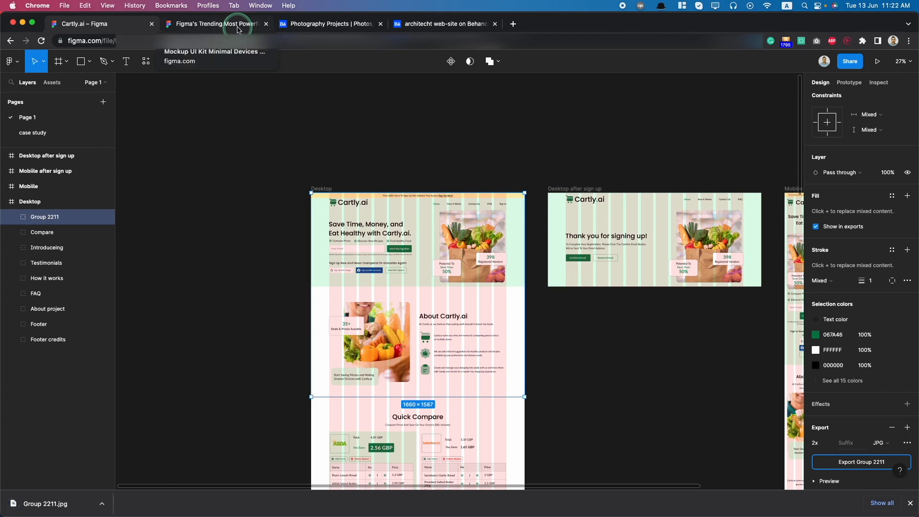
{"action": "left_click_drag", "start_coordinate": [60, 490], "coordinate": [350, 246]}
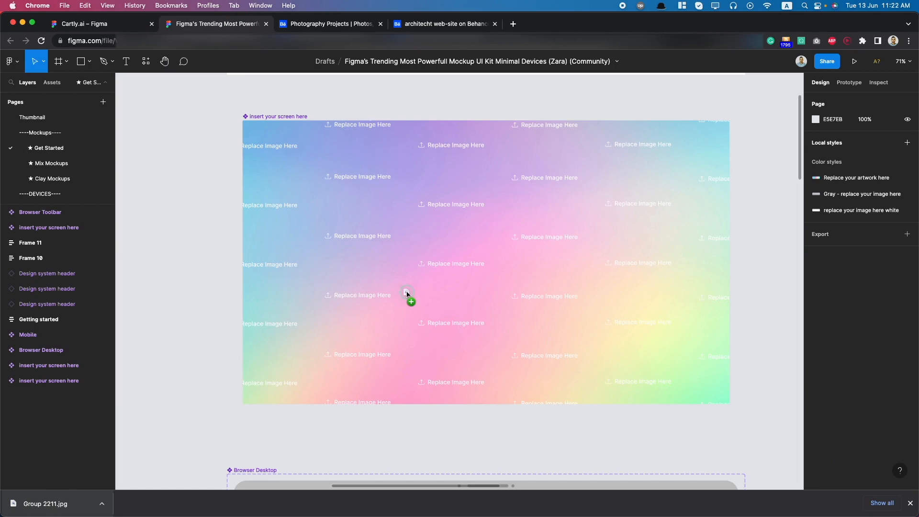
{"action": "left_click_drag", "start_coordinate": [431, 290], "coordinate": [430, 290]}
{"action": "left_click_drag", "start_coordinate": [521, 364], "coordinate": [431, 215]}
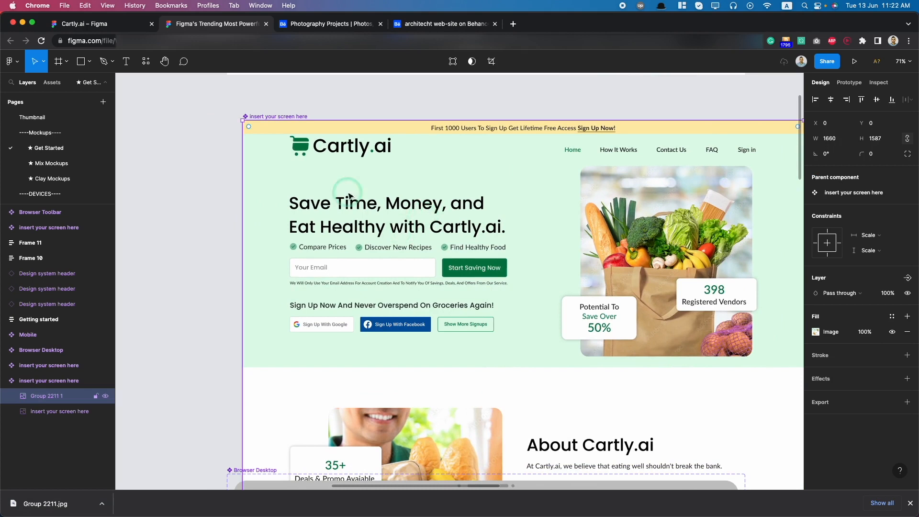
{"action": "left_click", "coordinate": [275, 117]}
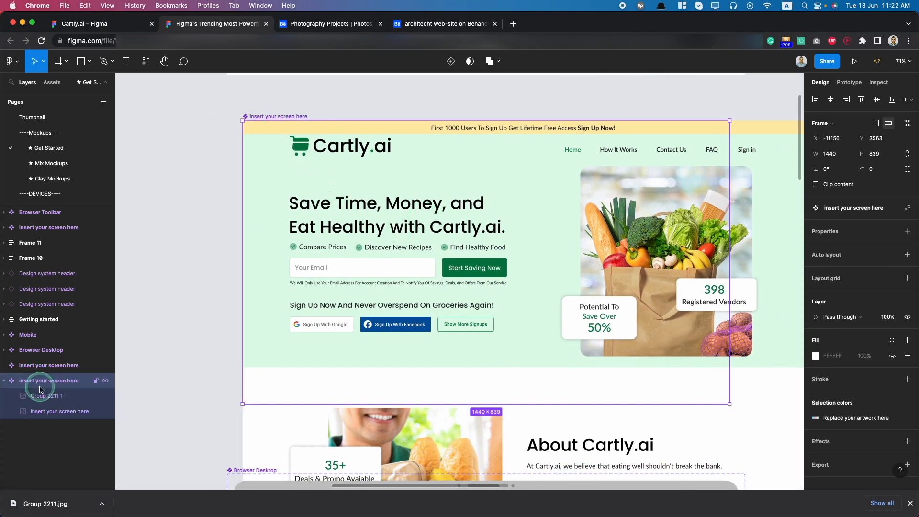
{"action": "left_click_drag", "start_coordinate": [43, 397], "coordinate": [44, 403]}
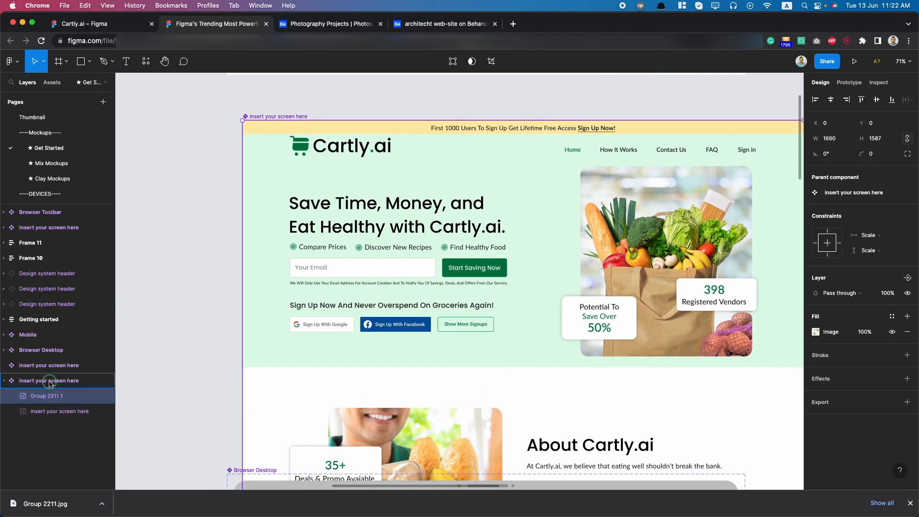
{"action": "left_click_drag", "start_coordinate": [41, 398], "coordinate": [46, 379]}
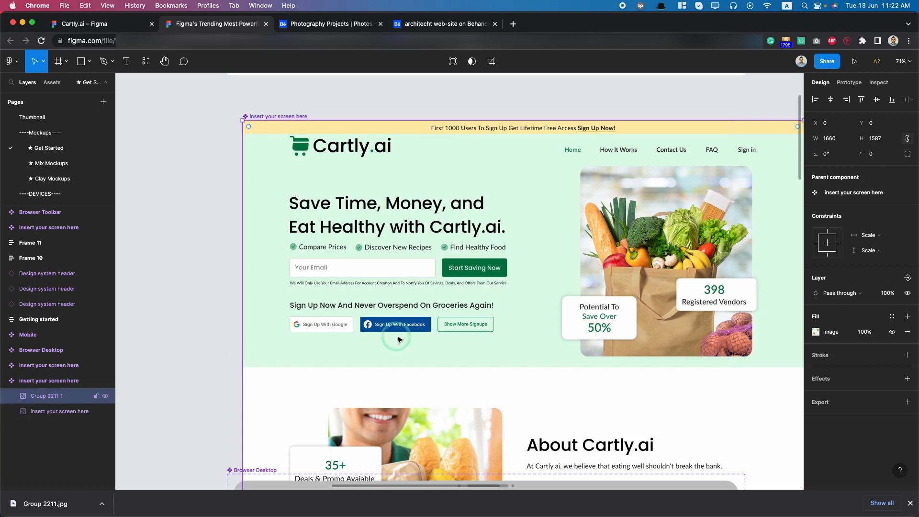
Step: Scale the placed Cartly.ai image proportionally to 1440 × 1377, aligning its right edge with the component
{"action": "scroll", "coordinate": [399, 339], "scroll_direction": "down", "scroll_amount": 10}
{"action": "scroll", "coordinate": [399, 341], "scroll_direction": "down", "scroll_amount": 4}
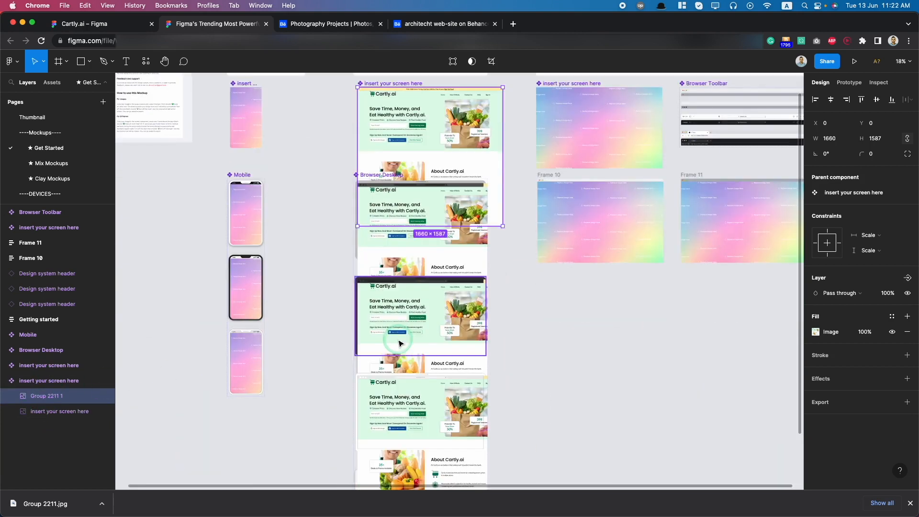
{"action": "scroll", "coordinate": [400, 342], "scroll_direction": "down", "scroll_amount": 2}
{"action": "scroll", "coordinate": [400, 343], "scroll_direction": "up", "scroll_amount": 1}
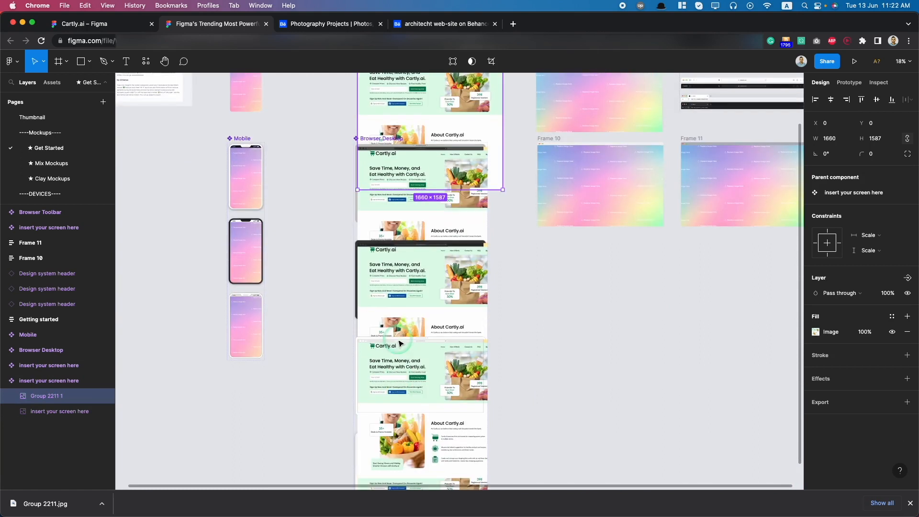
{"action": "scroll", "coordinate": [399, 343], "scroll_direction": "up", "scroll_amount": 2}
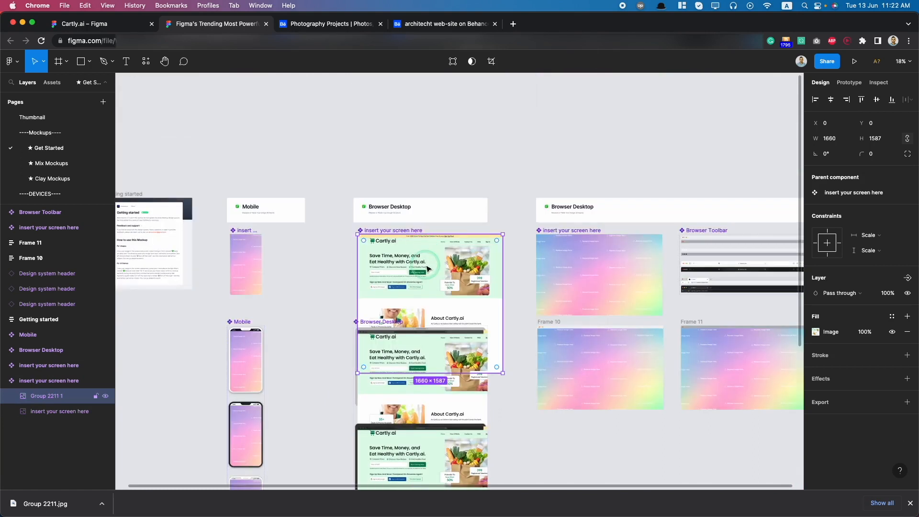
{"action": "scroll", "coordinate": [495, 284], "scroll_direction": "up", "scroll_amount": 5}
{"action": "scroll", "coordinate": [494, 284], "scroll_direction": "down", "scroll_amount": 2}
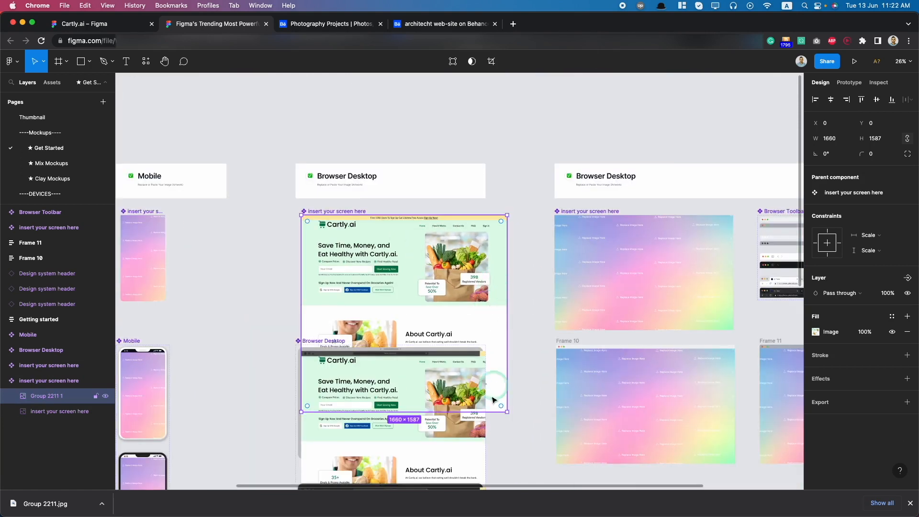
{"action": "left_click_drag", "start_coordinate": [506, 413], "coordinate": [478, 354]}
{"action": "scroll", "coordinate": [481, 243], "scroll_direction": "up", "scroll_amount": 10}
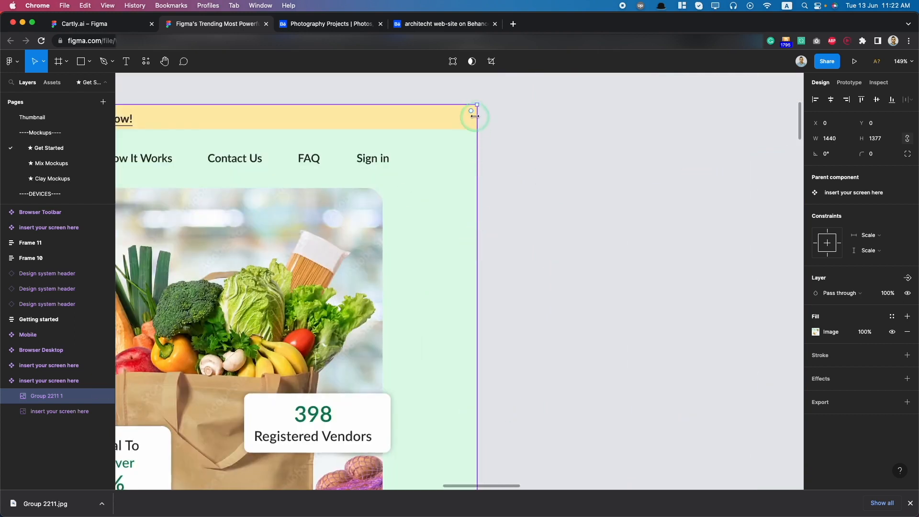
{"action": "mouse_move", "coordinate": [476, 105]}
{"action": "left_mouse_down"}
{"action": "mouse_move", "coordinate": [468, 121]}
{"action": "mouse_move", "coordinate": [476, 112]}
{"action": "left_mouse_up"}
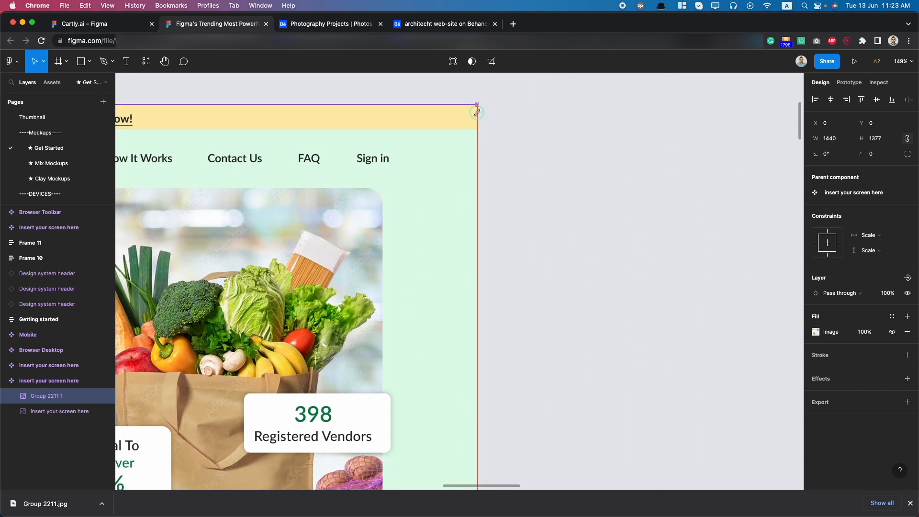
{"action": "scroll", "coordinate": [415, 258], "scroll_direction": "down", "scroll_amount": 10}
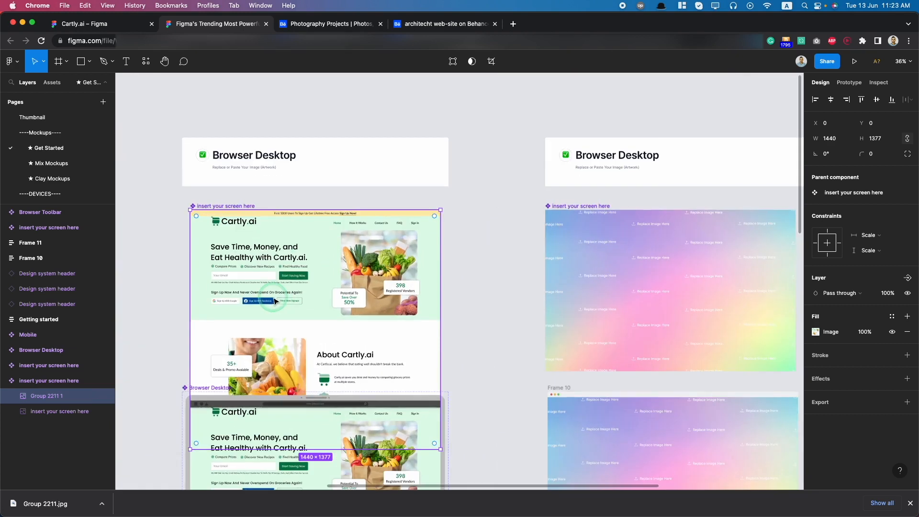
Step: Crop the placed Cartly.ai image from its lower edge to 1440 × 839 so it fits the first Browser Desktop component
{"action": "left_click", "coordinate": [491, 61]}
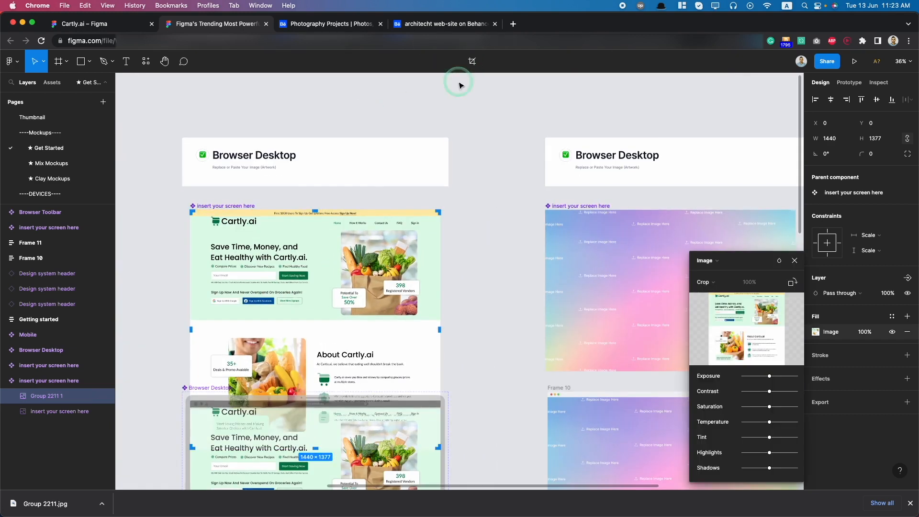
{"action": "left_click_drag", "start_coordinate": [311, 450], "coordinate": [347, 357]}
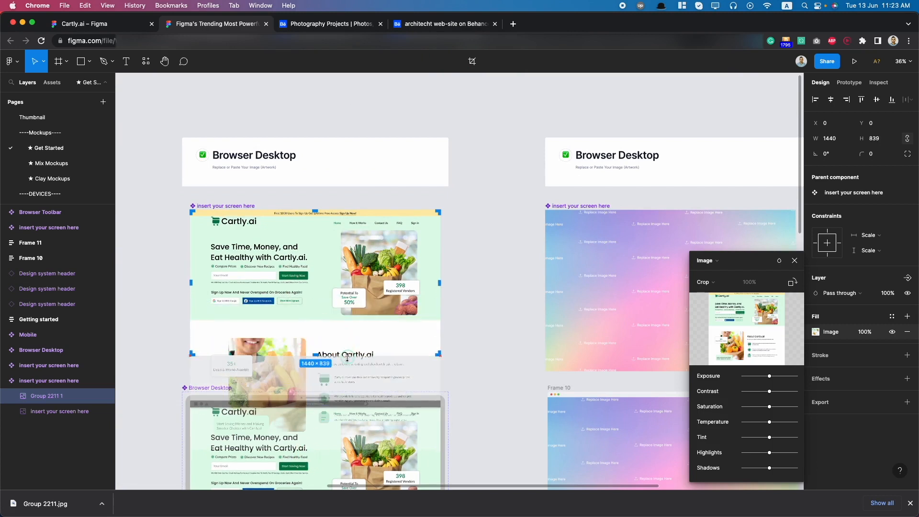
{"action": "key", "text": "Return"}
Step: Examine how the Cartly.ai screen fills the Browser Desktop mockups and compare them with the second Browser Desktop set's frames
{"action": "scroll", "coordinate": [347, 359], "scroll_direction": "down", "scroll_amount": 6}
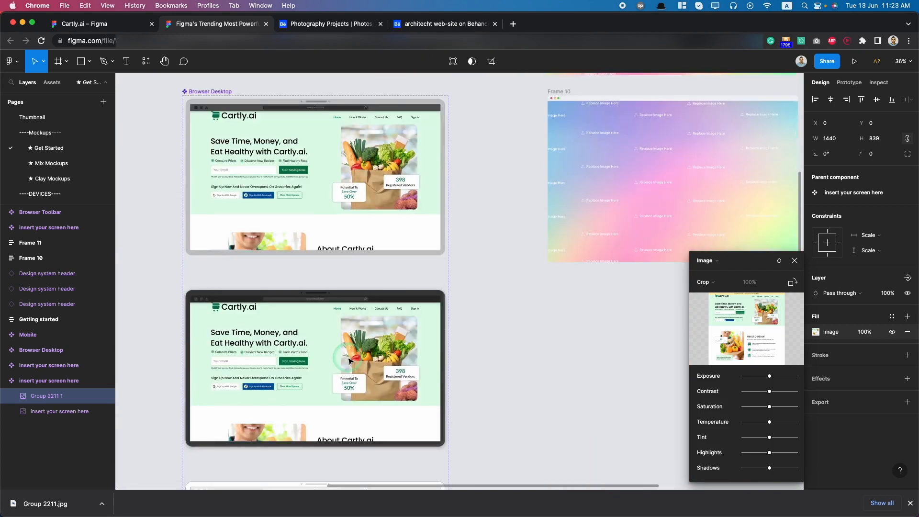
{"action": "scroll", "coordinate": [347, 361], "scroll_direction": "down", "scroll_amount": 5}
{"action": "scroll", "coordinate": [335, 366], "scroll_direction": "up", "scroll_amount": 6}
{"action": "scroll", "coordinate": [316, 369], "scroll_direction": "down", "scroll_amount": 4}
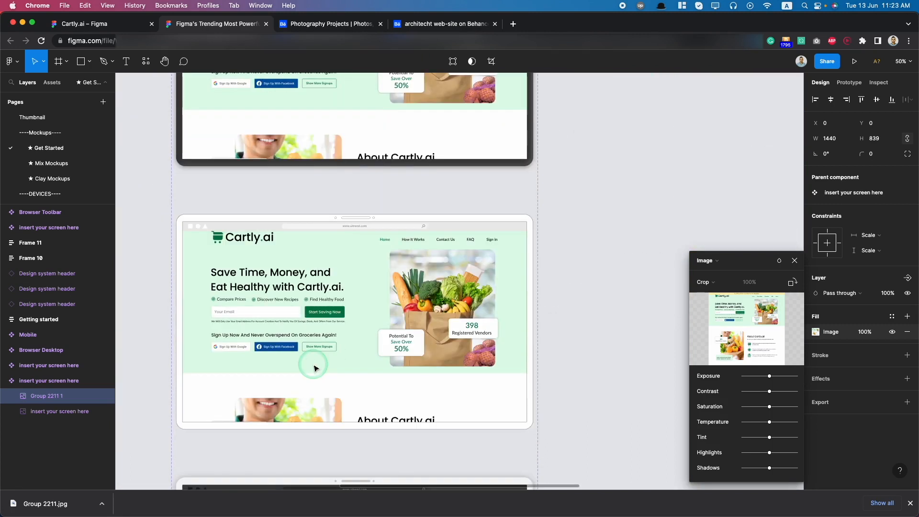
{"action": "scroll", "coordinate": [315, 368], "scroll_direction": "down", "scroll_amount": 6}
{"action": "scroll", "coordinate": [306, 390], "scroll_direction": "down", "scroll_amount": 2}
{"action": "scroll", "coordinate": [300, 401], "scroll_direction": "up", "scroll_amount": 3}
{"action": "scroll", "coordinate": [300, 399], "scroll_direction": "down", "scroll_amount": 5}
{"action": "scroll", "coordinate": [483, 240], "scroll_direction": "up", "scroll_amount": 3}
{"action": "scroll", "coordinate": [498, 201], "scroll_direction": "up", "scroll_amount": 5}
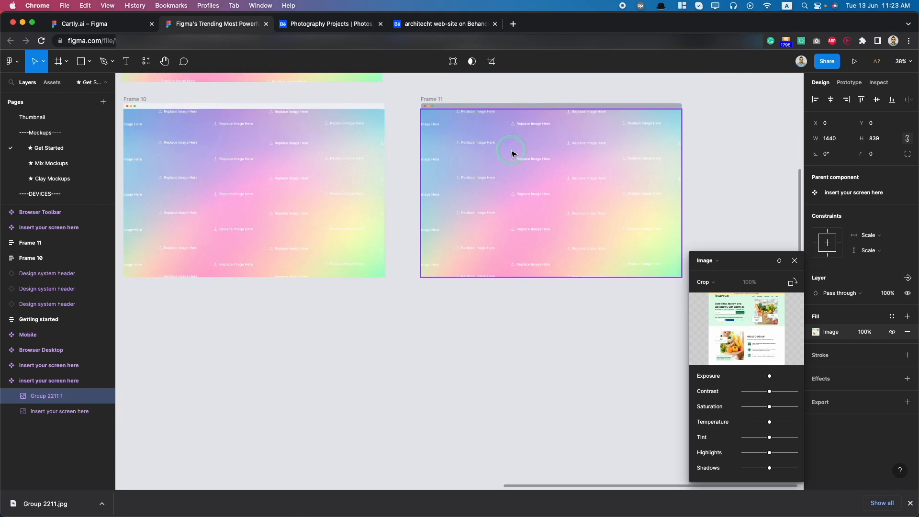
{"action": "scroll", "coordinate": [511, 154], "scroll_direction": "down", "scroll_amount": 6}
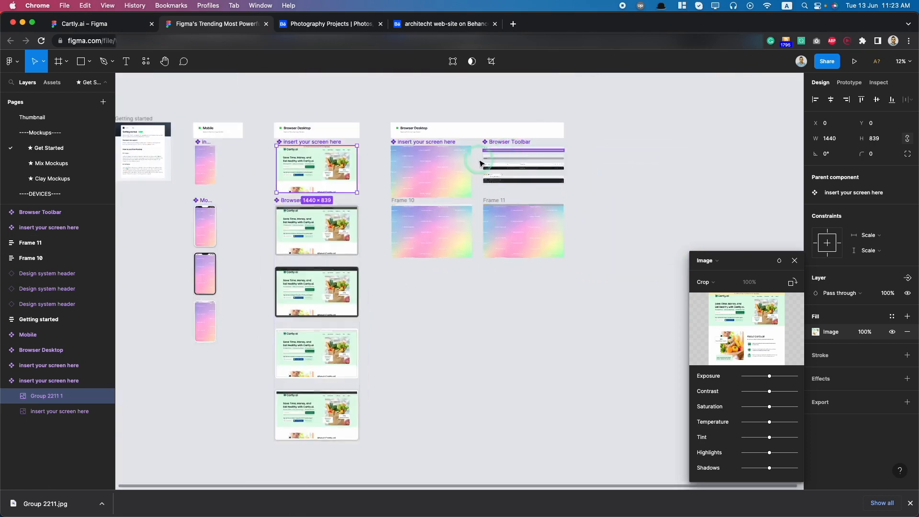
{"action": "scroll", "coordinate": [412, 161], "scroll_direction": "up", "scroll_amount": 3}
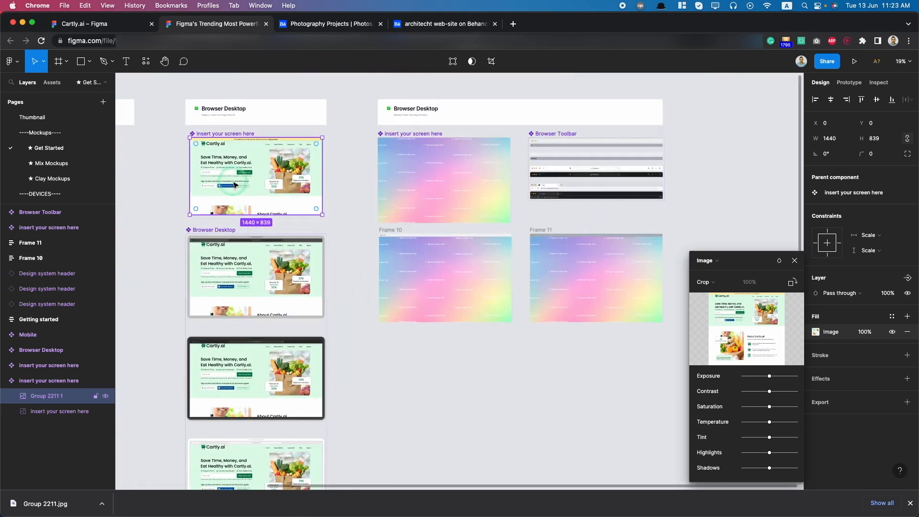
Step: Move the cropped image into the second Browser Desktop set's "insert your screen here" component and extend its crop down to the component's lower edge
{"action": "left_click_drag", "start_coordinate": [240, 180], "coordinate": [424, 180]}
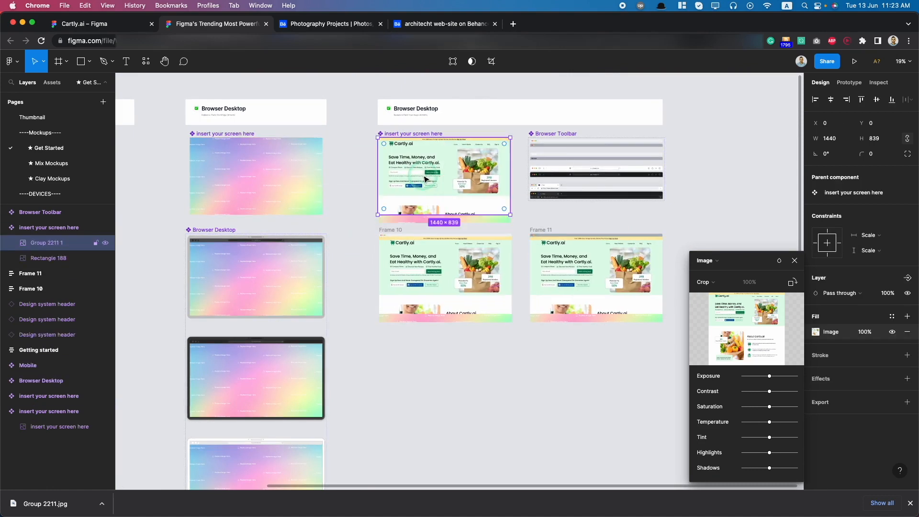
{"action": "left_click", "coordinate": [512, 70]}
{"action": "left_click", "coordinate": [431, 190]}
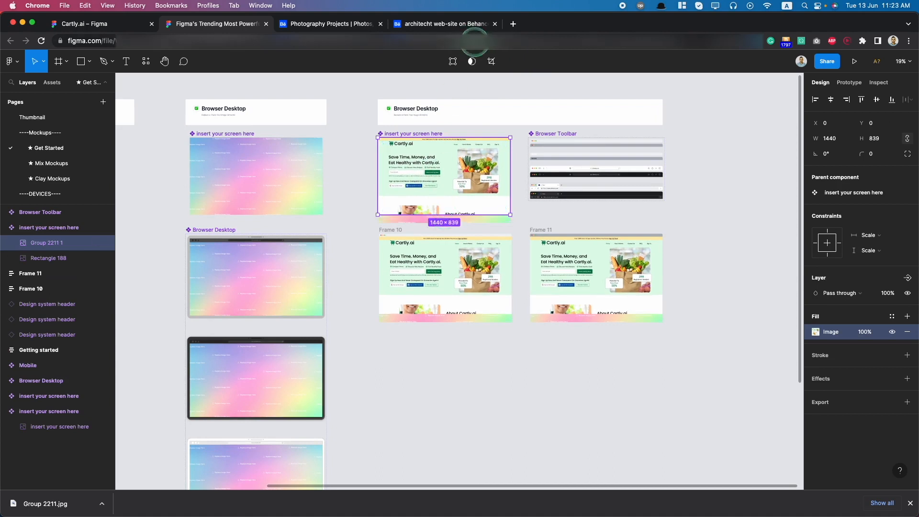
{"action": "left_click", "coordinate": [490, 60]}
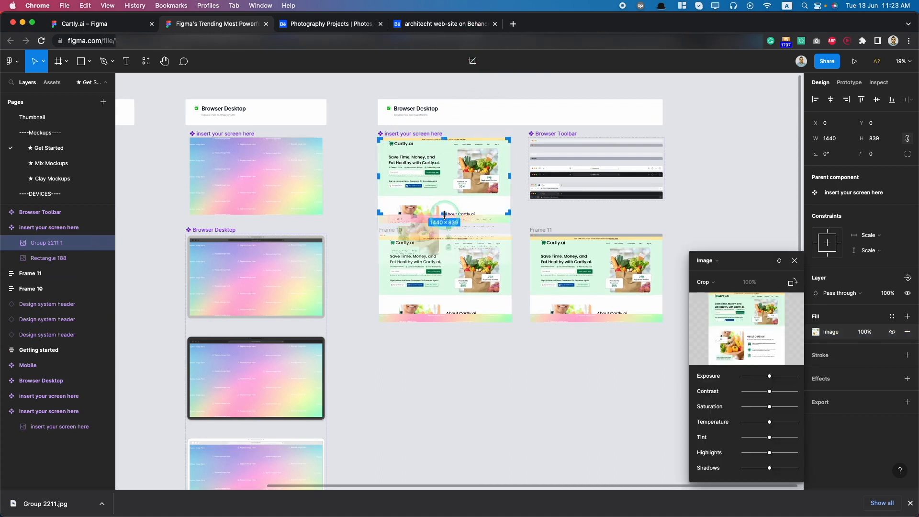
{"action": "mouse_move", "coordinate": [444, 214]}
{"action": "left_mouse_down"}
{"action": "mouse_move", "coordinate": [442, 204]}
{"action": "mouse_move", "coordinate": [446, 223]}
{"action": "left_mouse_up"}
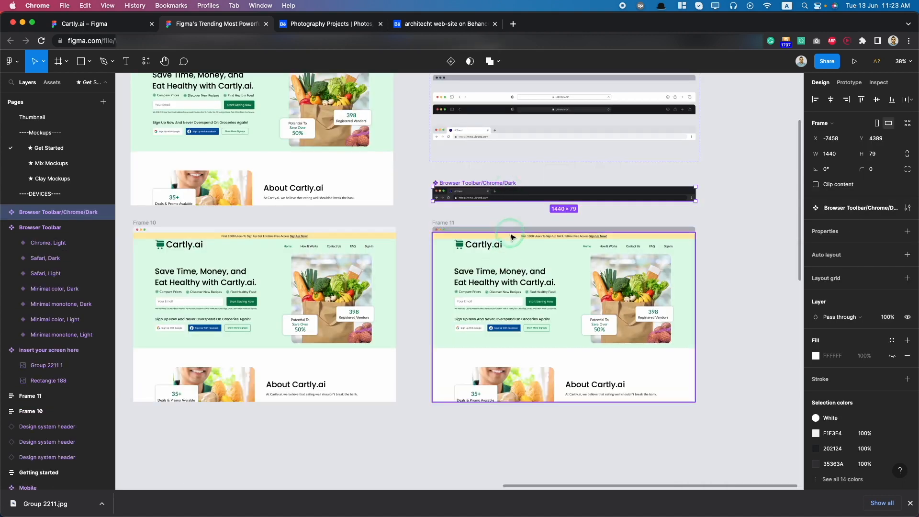
Step: Delete the grey browser toolbar from Frame 11 and place the dark Chrome toolbar component along the frame's upper edge
{"action": "left_click", "coordinate": [511, 234]}
{"action": "scroll", "coordinate": [510, 233], "scroll_direction": "up", "scroll_amount": 5}
{"action": "scroll", "coordinate": [510, 234], "scroll_direction": "down", "scroll_amount": 3}
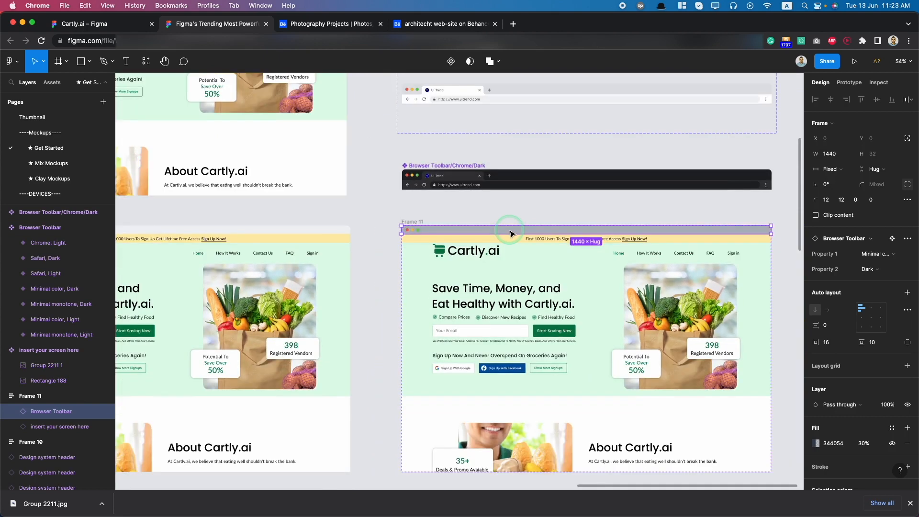
{"action": "key", "text": "Delete"}
{"action": "left_click", "coordinate": [519, 170]}
{"action": "left_click_drag", "start_coordinate": [519, 170], "coordinate": [517, 212]}
Step: Open the dark toolbar's URL text for editing and replace the missing Mark Pro Bold font with Abel
{"action": "scroll", "coordinate": [517, 212], "scroll_direction": "up", "scroll_amount": 5}
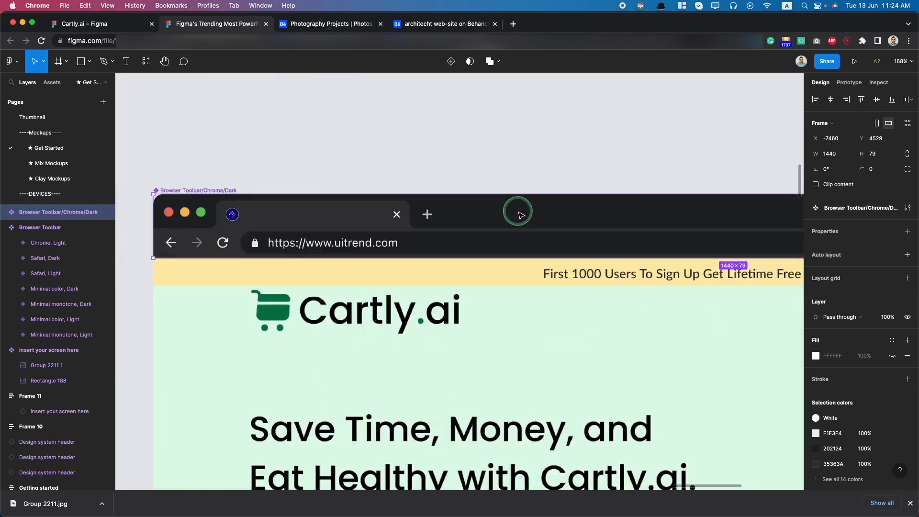
{"action": "scroll", "coordinate": [373, 254], "scroll_direction": "left", "scroll_amount": 2}
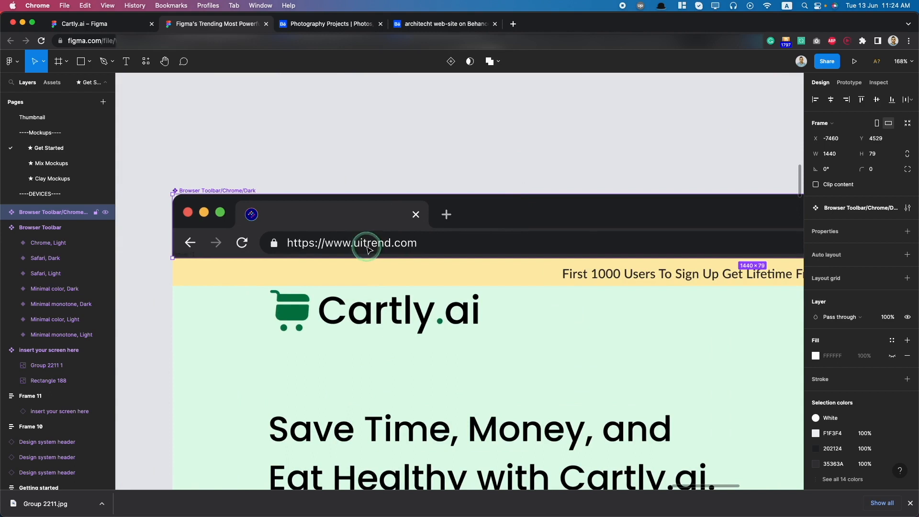
{"action": "double_click", "coordinate": [368, 249]}
{"action": "double_click", "coordinate": [368, 248]}
{"action": "double_click", "coordinate": [368, 248]}
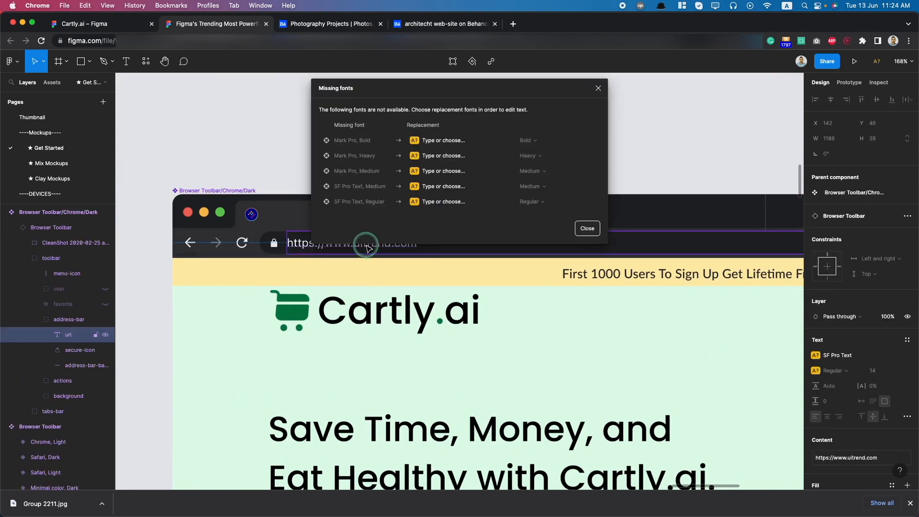
{"action": "left_click", "coordinate": [587, 228]}
{"action": "double_click", "coordinate": [365, 249]}
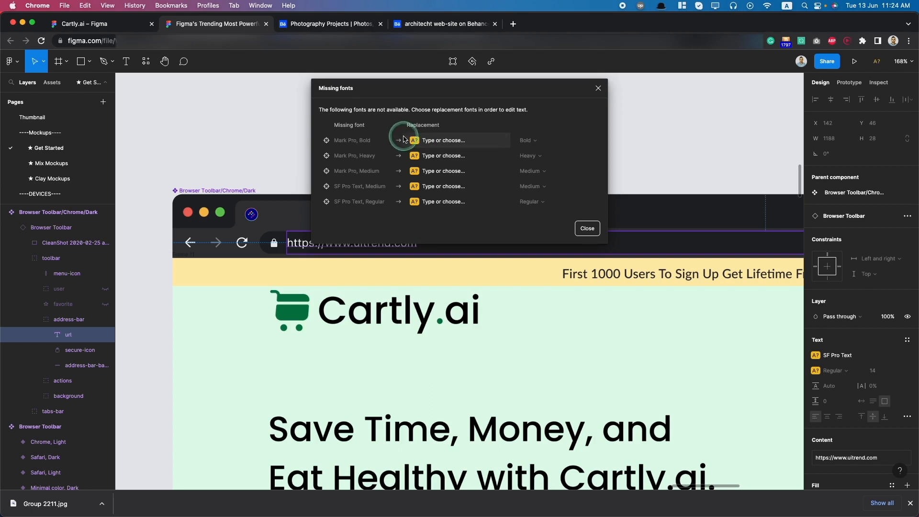
{"action": "left_click", "coordinate": [496, 139]}
{"action": "left_click", "coordinate": [506, 145]}
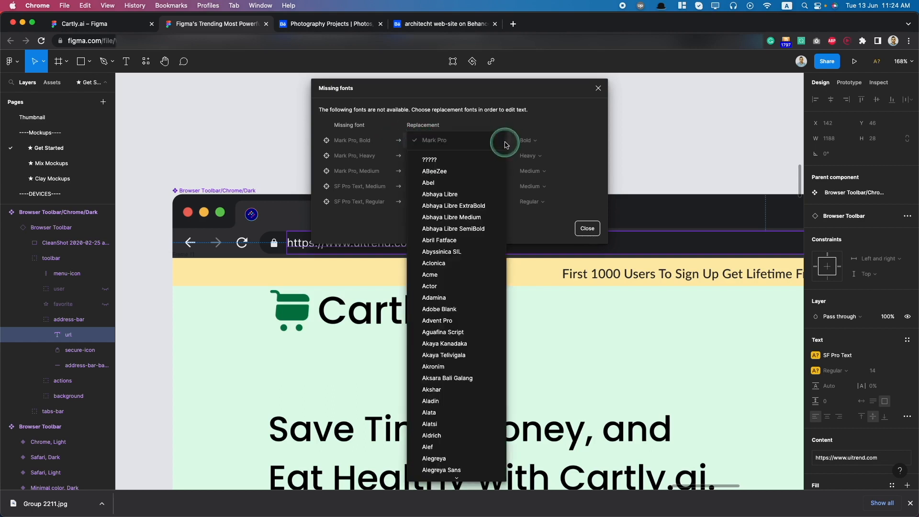
{"action": "left_click", "coordinate": [467, 180]}
{"action": "left_click", "coordinate": [462, 156]}
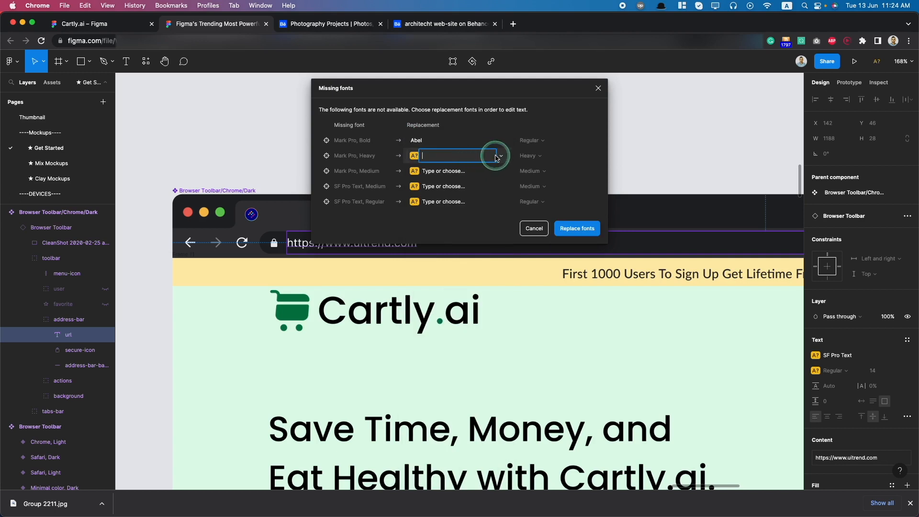
{"action": "left_click", "coordinate": [577, 228]}
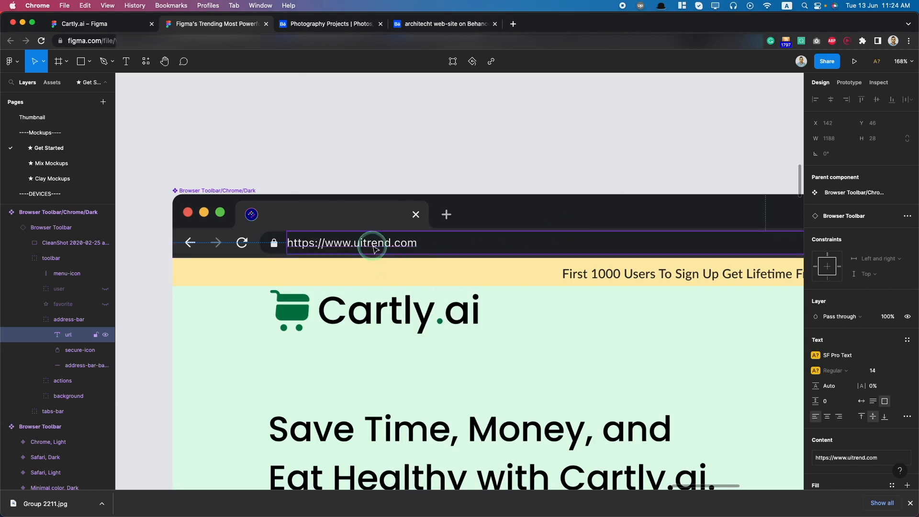
Step: Replace the remaining missing fonts: Mark Pro Heavy with ABeeZee Italic, and Mark Pro Medium and both SF Pro Text styles with Abel
{"action": "double_click", "coordinate": [375, 248]}
{"action": "left_click", "coordinate": [413, 144]}
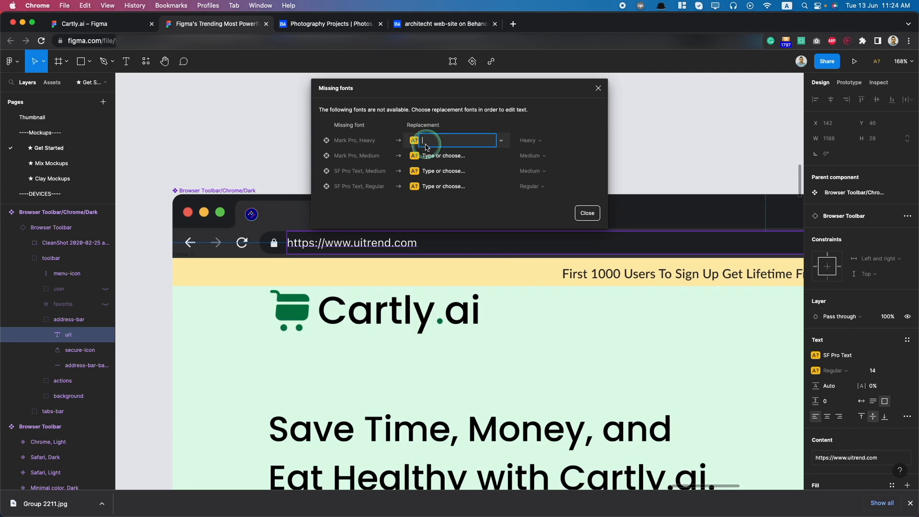
{"action": "left_click", "coordinate": [434, 170]}
{"action": "left_click", "coordinate": [416, 156]}
{"action": "left_click", "coordinate": [426, 199]}
{"action": "left_click", "coordinate": [417, 171]}
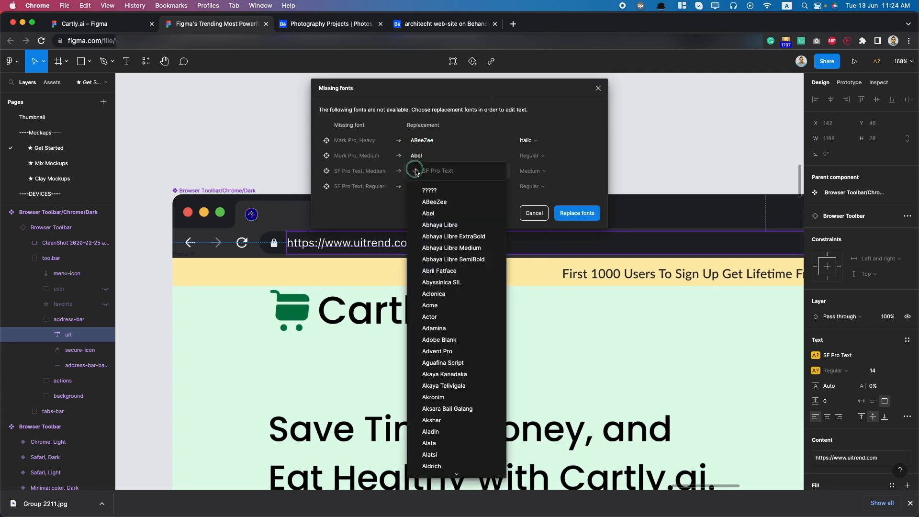
{"action": "left_click", "coordinate": [425, 209]}
{"action": "left_click", "coordinate": [414, 186]}
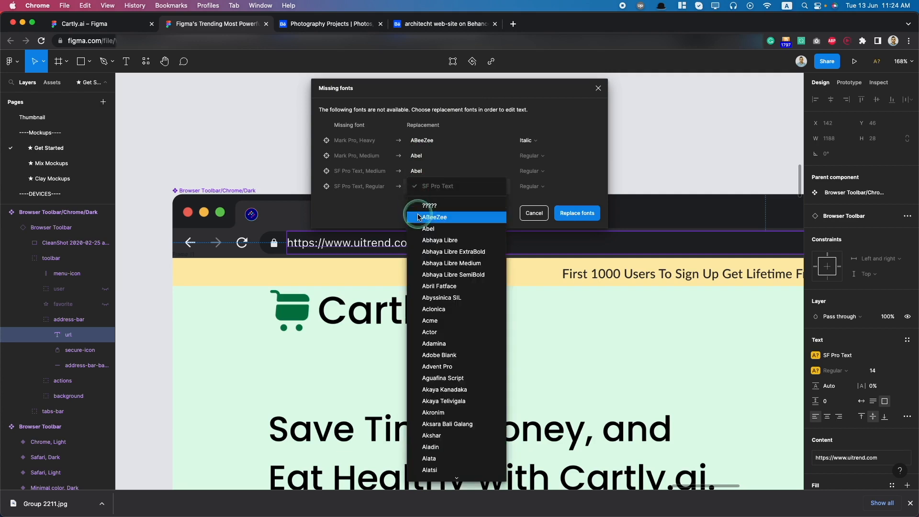
{"action": "left_click", "coordinate": [421, 225]}
{"action": "left_click", "coordinate": [577, 214]}
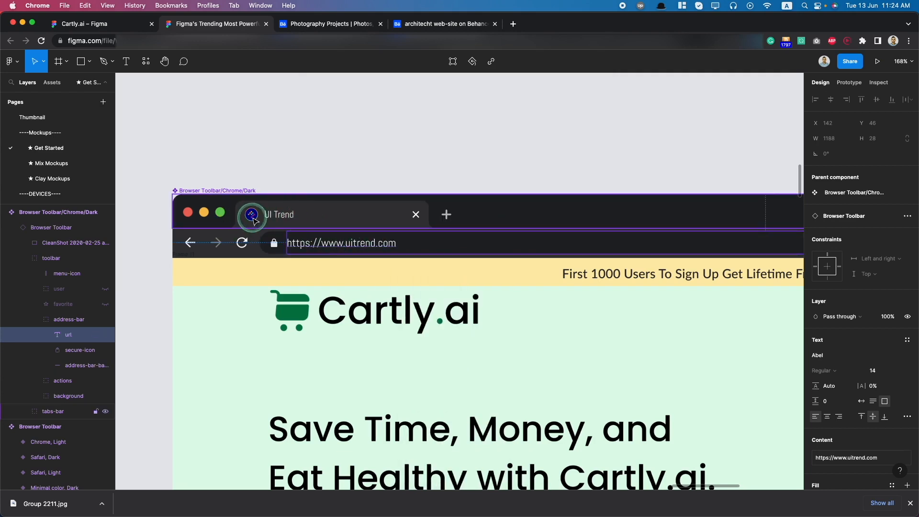
{"action": "double_click", "coordinate": [251, 216]}
{"action": "double_click", "coordinate": [252, 215]}
{"action": "double_click", "coordinate": [271, 215]}
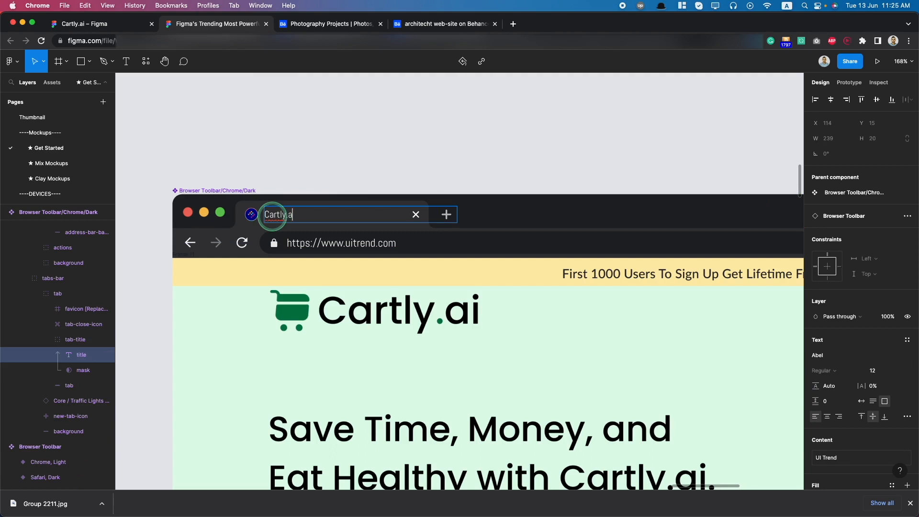
{"action": "double_click", "coordinate": [363, 242]}
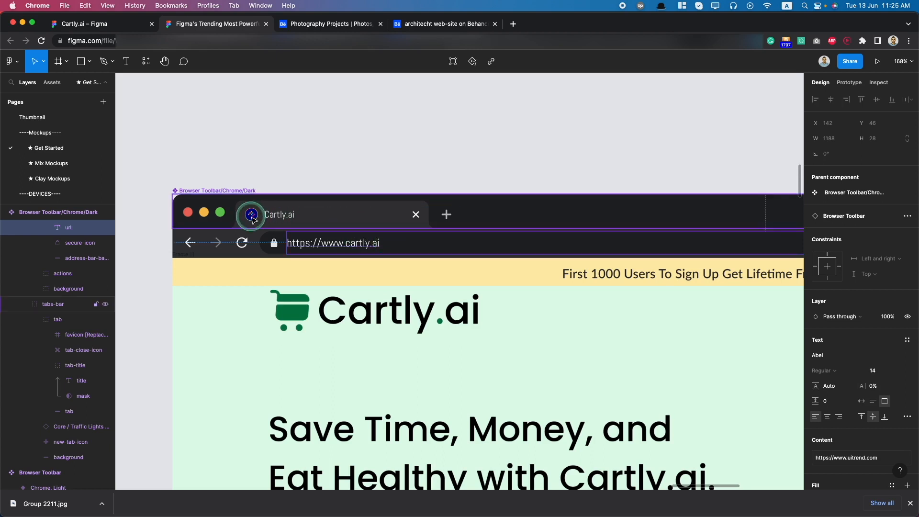
Step: Switch to the Cartly.ai file and copy the shopping cart icon from the Desktop frame's Hero logo
{"action": "left_click", "coordinate": [251, 216]}
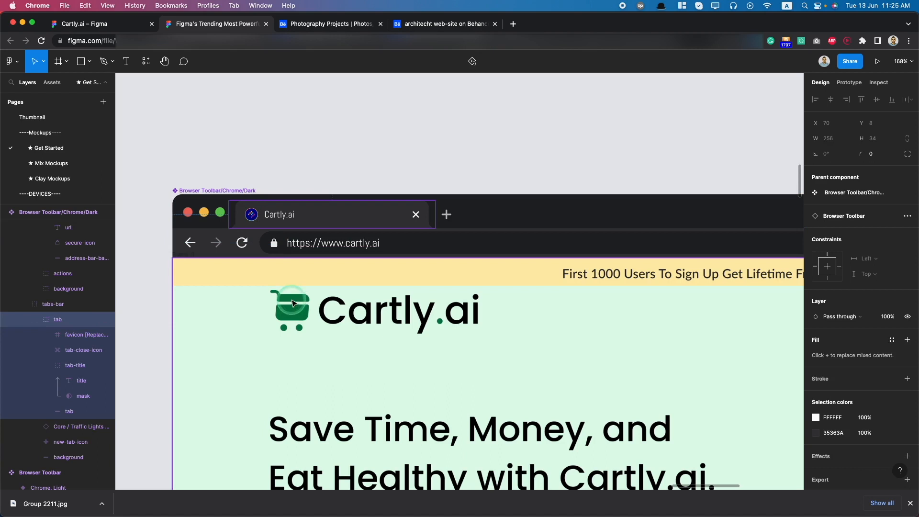
{"action": "left_click", "coordinate": [69, 36]}
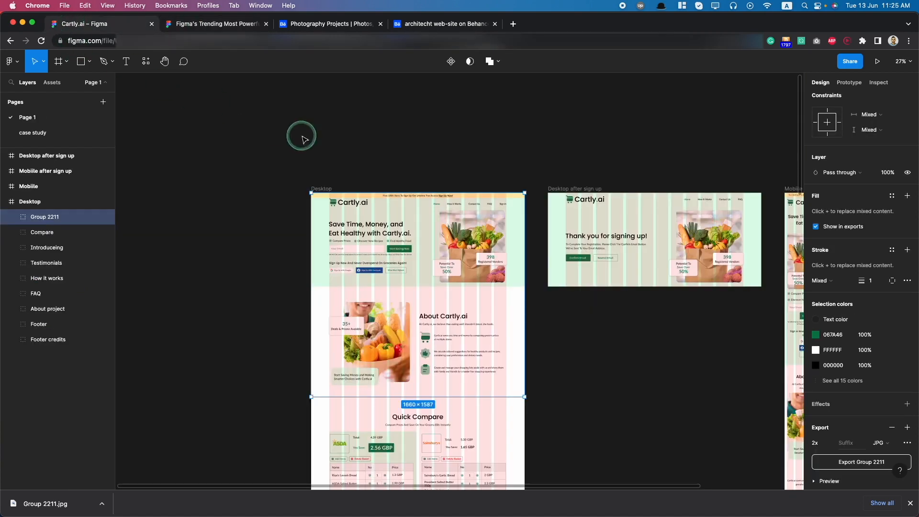
{"action": "scroll", "coordinate": [306, 143], "scroll_direction": "up", "scroll_amount": 10}
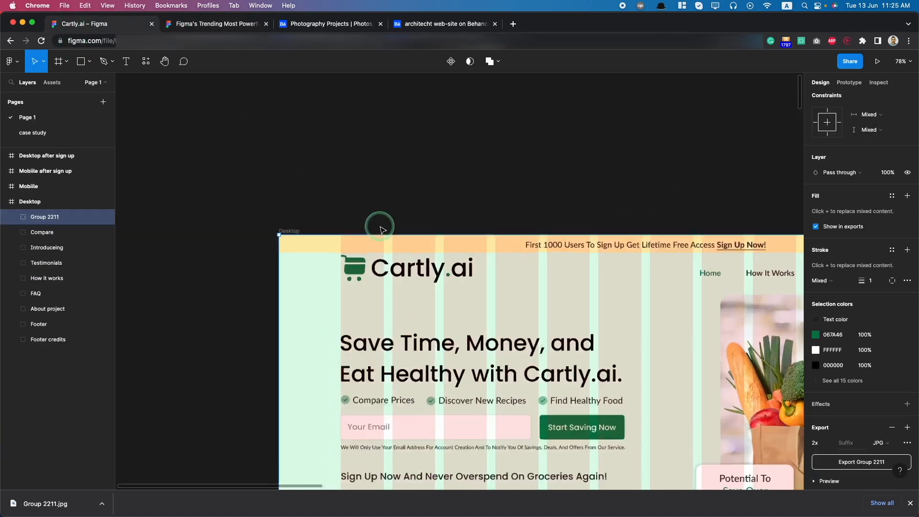
{"action": "double_click", "coordinate": [345, 299]}
{"action": "double_click", "coordinate": [345, 299]}
{"action": "double_click", "coordinate": [345, 299]}
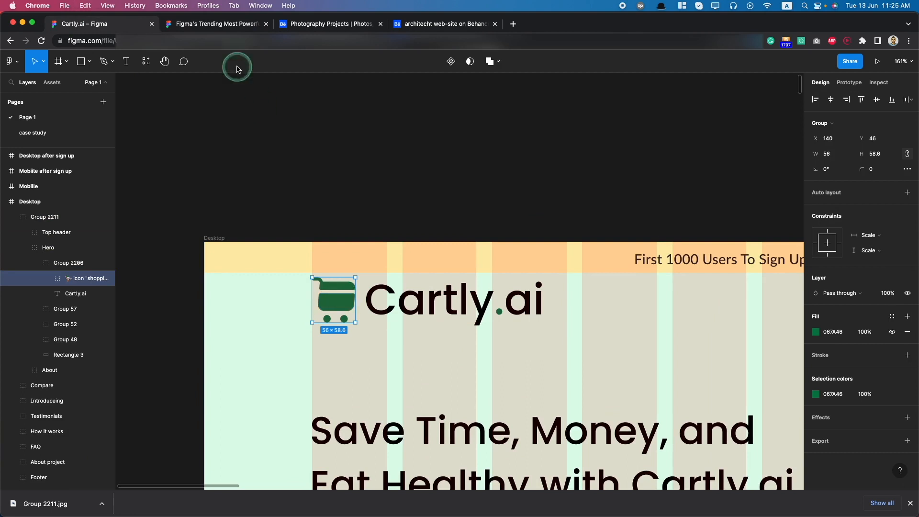
Step: Return to the mockup file, paste the cart icon into the dark toolbar, and place it over the tab's favicon at about 29 × 30
{"action": "left_click", "coordinate": [210, 23]}
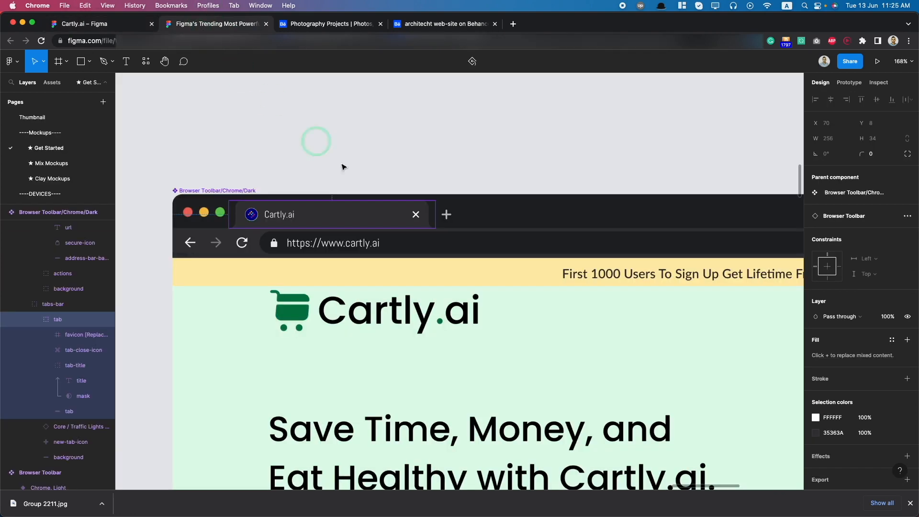
{"action": "double_click", "coordinate": [252, 215]}
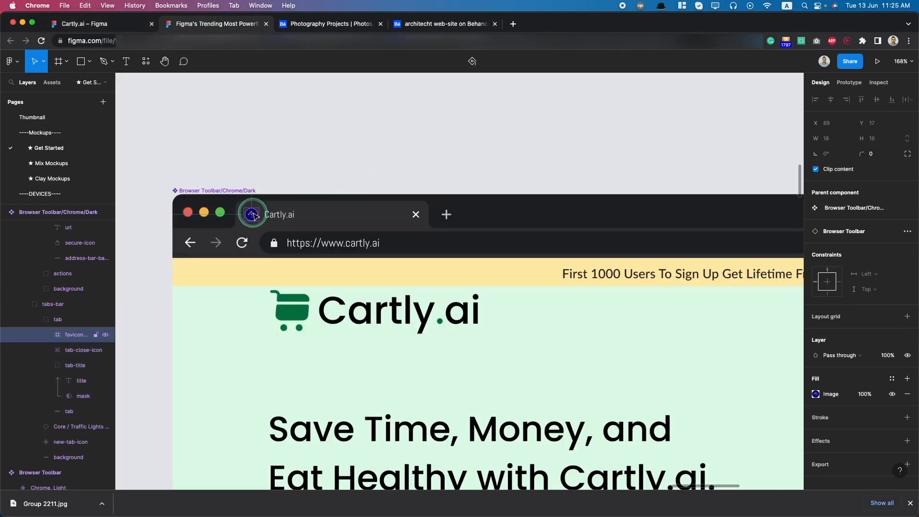
{"action": "key", "text": "cmd+v"}
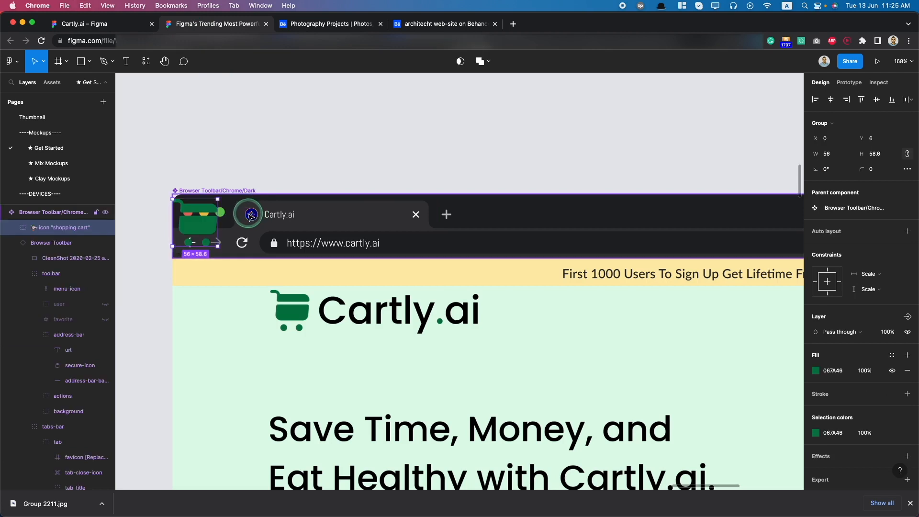
{"action": "left_click_drag", "start_coordinate": [204, 227], "coordinate": [250, 216]}
Step: Scale the cart icon proportionally down to about 13.67 × 14.3 so it fits within the tab's round favicon
{"action": "scroll", "coordinate": [234, 208], "scroll_direction": "left", "scroll_amount": 5}
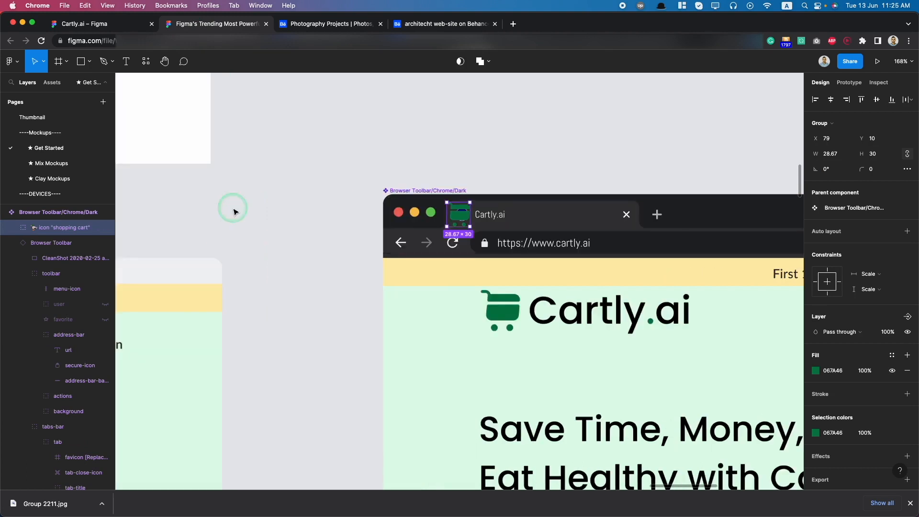
{"action": "scroll", "coordinate": [239, 209], "scroll_direction": "right", "scroll_amount": 4}
{"action": "scroll", "coordinate": [258, 213], "scroll_direction": "up", "scroll_amount": 5}
{"action": "scroll", "coordinate": [294, 213], "scroll_direction": "up", "scroll_amount": 3}
{"action": "left_click_drag", "start_coordinate": [395, 157], "coordinate": [431, 196]}
{"action": "left_click_drag", "start_coordinate": [469, 236], "coordinate": [461, 216]}
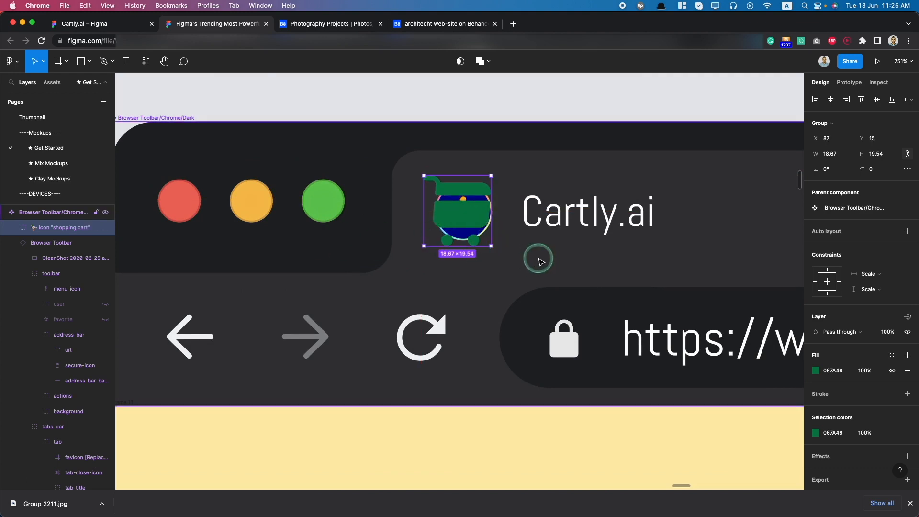
{"action": "left_click_drag", "start_coordinate": [423, 177], "coordinate": [459, 212]}
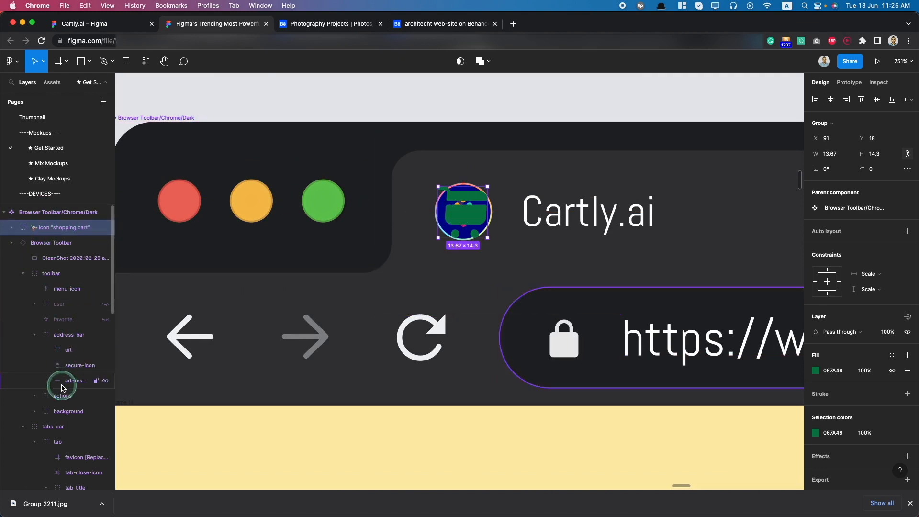
Step: Try to move the shopping cart icon's layer down beside the tab's favicon layer, and realign the icon over the favicon at X 91, Y 18
{"action": "scroll", "coordinate": [61, 397], "scroll_direction": "down", "scroll_amount": 4}
{"action": "left_click", "coordinate": [525, 253]}
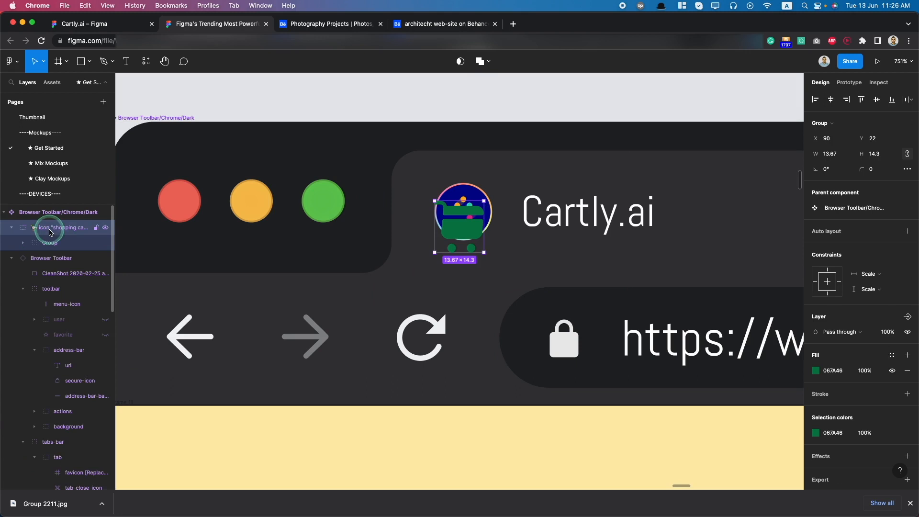
{"action": "left_click_drag", "start_coordinate": [49, 230], "coordinate": [86, 476]}
{"action": "left_click_drag", "start_coordinate": [468, 232], "coordinate": [472, 217]}
{"action": "scroll", "coordinate": [36, 406], "scroll_direction": "down", "scroll_amount": 2}
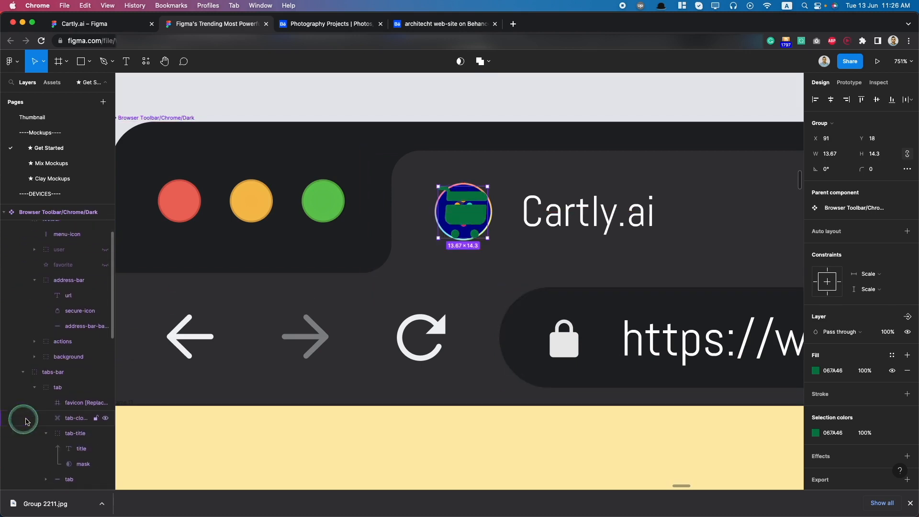
Step: Hide the original favicon layer in the dark toolbar's tab so only the shopping cart icon is displayed
{"action": "left_click", "coordinate": [57, 401]}
{"action": "double_click", "coordinate": [57, 402]}
{"action": "left_click", "coordinate": [133, 344]}
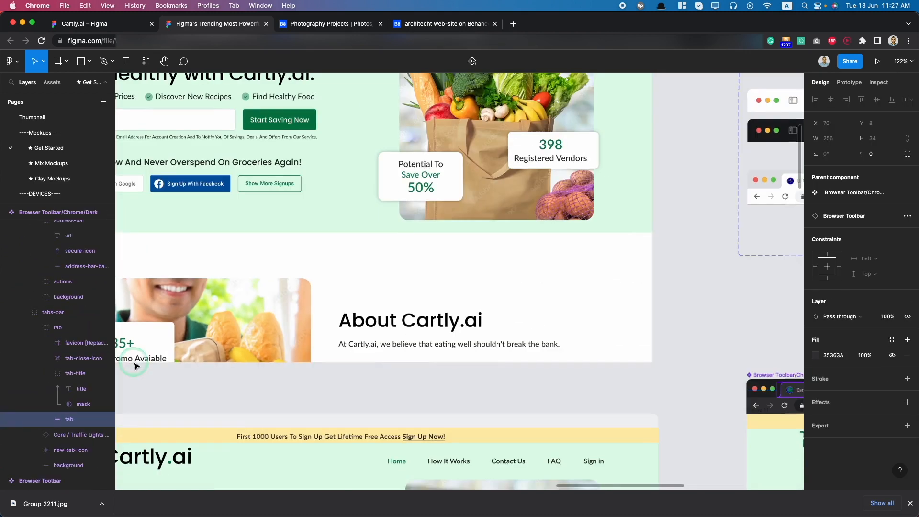
{"action": "left_click", "coordinate": [88, 343]}
{"action": "left_click", "coordinate": [105, 343]}
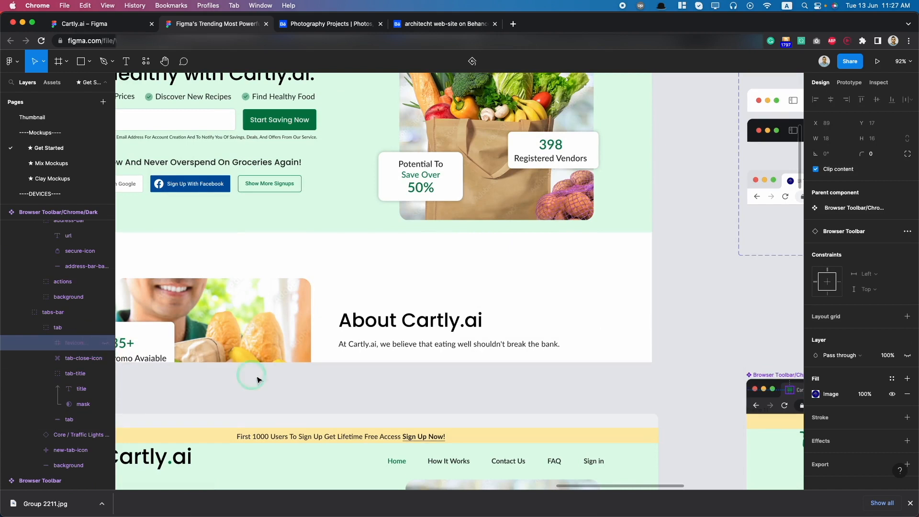
{"action": "scroll", "coordinate": [279, 380], "scroll_direction": "down", "scroll_amount": 3}
{"action": "scroll", "coordinate": [543, 383], "scroll_direction": "up", "scroll_amount": 8}
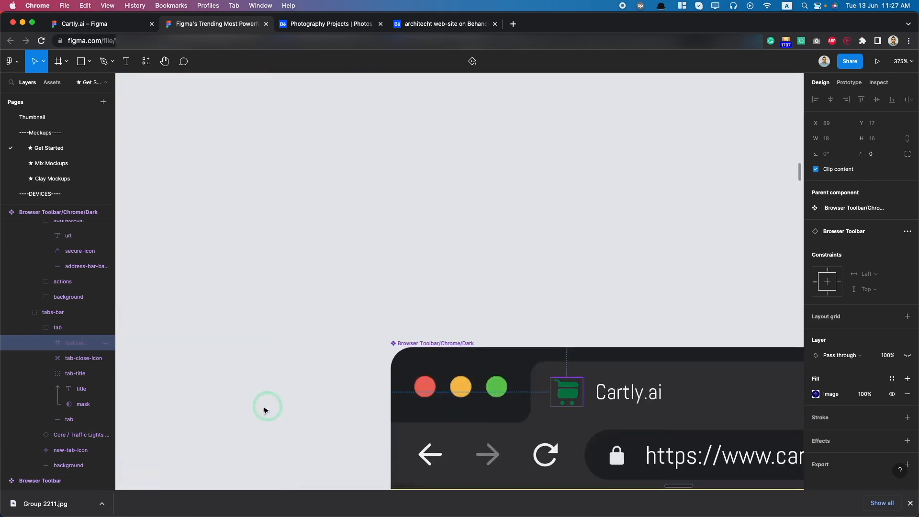
{"action": "scroll", "coordinate": [679, 404], "scroll_direction": "up", "scroll_amount": 3}
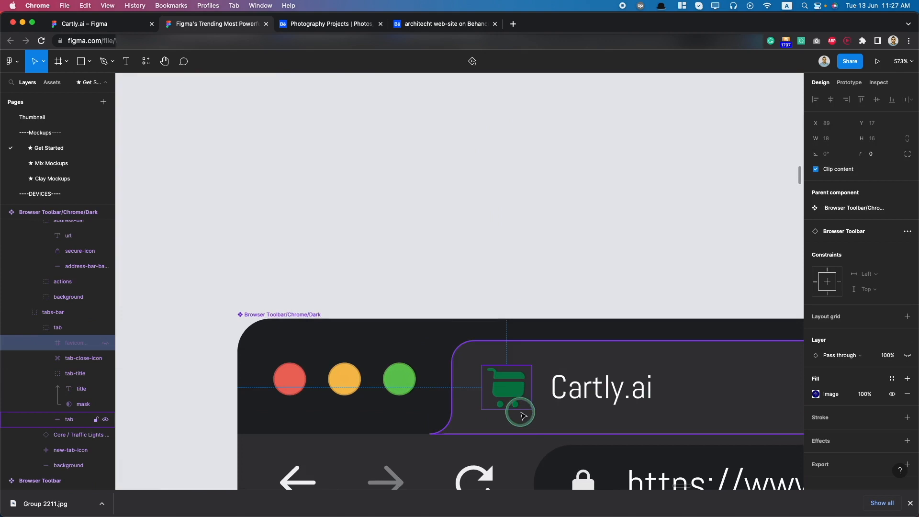
Step: Group the dark Chrome toolbar with the landing page screen beneath it into one group
{"action": "scroll", "coordinate": [519, 411], "scroll_direction": "right", "scroll_amount": 5}
{"action": "scroll", "coordinate": [518, 412], "scroll_direction": "down", "scroll_amount": 10}
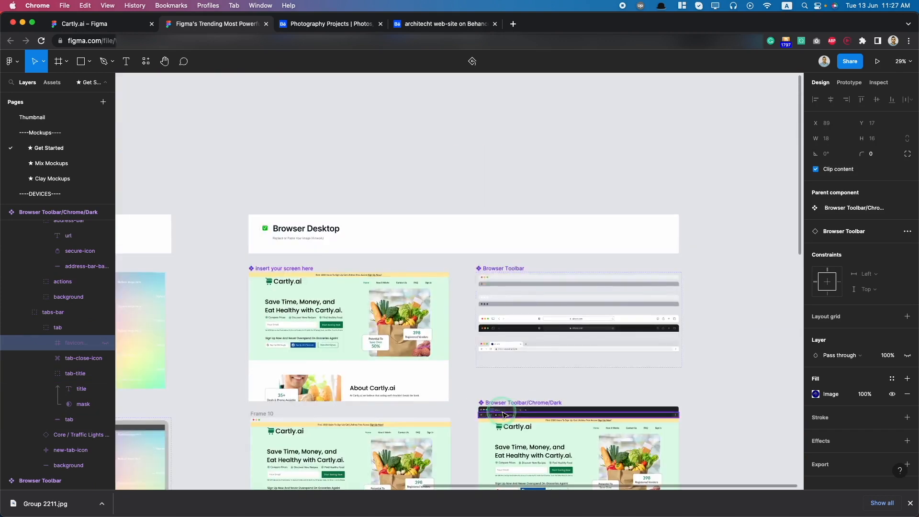
{"action": "left_click_drag", "start_coordinate": [717, 392], "coordinate": [471, 210]}
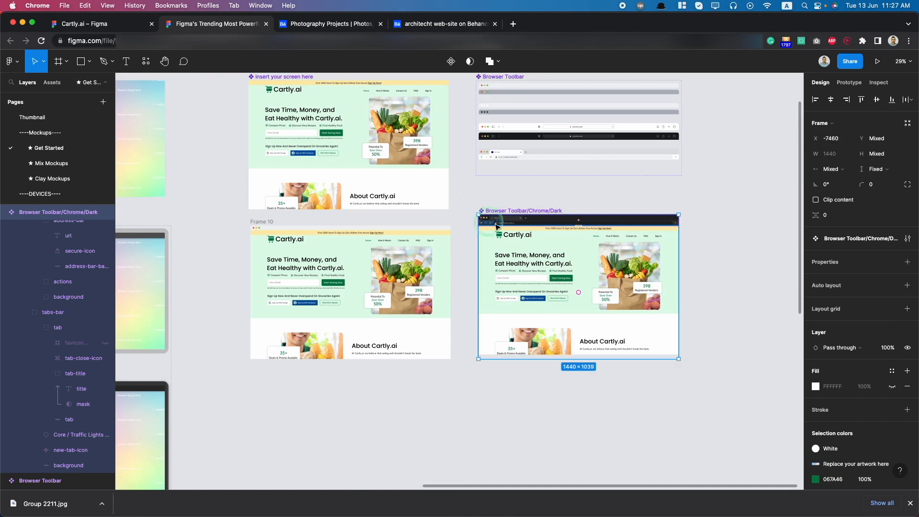
{"action": "key", "text": "super+g"}
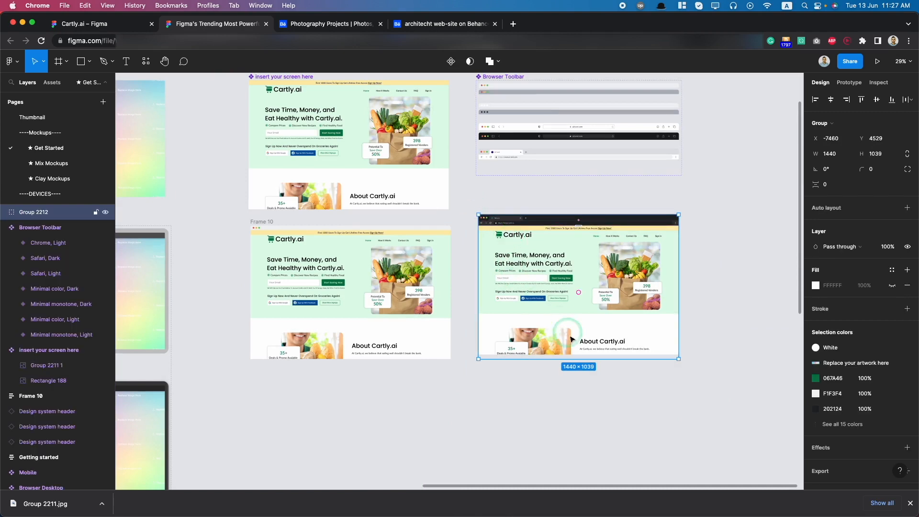
Step: Add a PNG export setting to the grouped dark toolbar and landing page mockup
{"action": "left_click", "coordinate": [563, 214]}
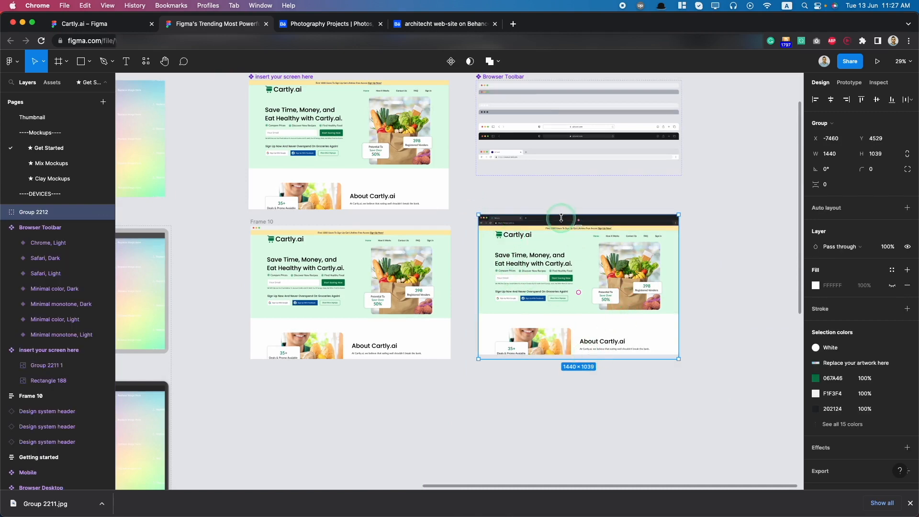
{"action": "scroll", "coordinate": [861, 469], "scroll_direction": "down", "scroll_amount": 1}
{"action": "left_click", "coordinate": [847, 455]}
{"action": "scroll", "coordinate": [846, 455], "scroll_direction": "down", "scroll_amount": 2}
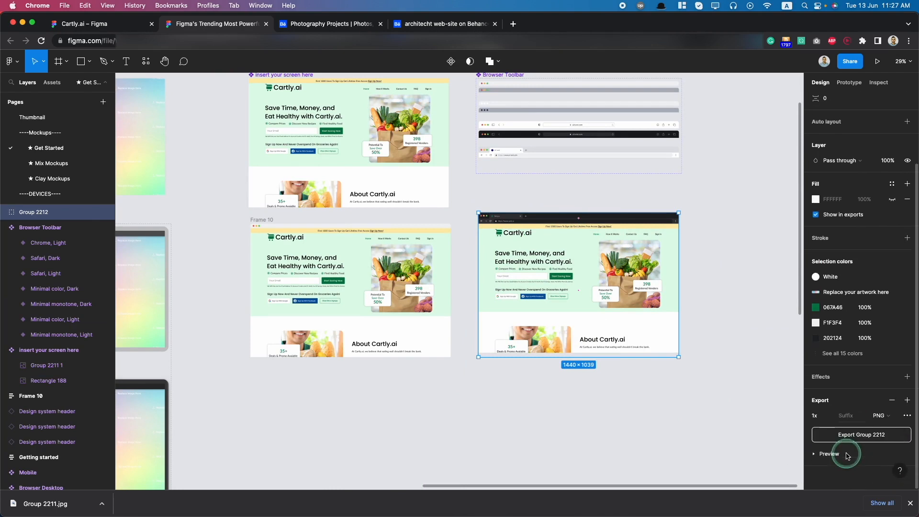
Step: Set the group's export scale to 2x and export it as a PNG
{"action": "left_click", "coordinate": [829, 415]}
{"action": "left_click", "coordinate": [825, 436]}
{"action": "left_click", "coordinate": [878, 413]}
{"action": "left_click", "coordinate": [890, 402]}
{"action": "left_click", "coordinate": [849, 448]}
{"action": "left_click", "coordinate": [882, 415]}
{"action": "left_click", "coordinate": [890, 404]}
{"action": "left_click", "coordinate": [819, 415]}
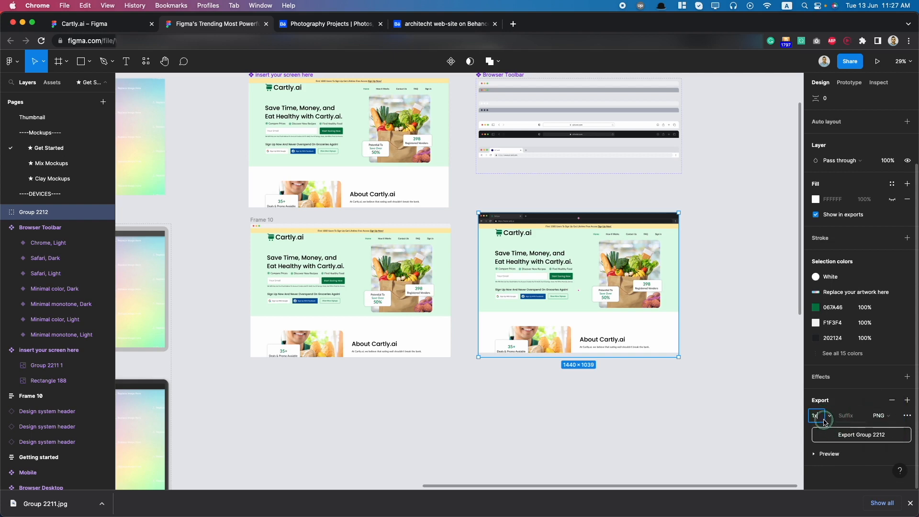
{"action": "left_click", "coordinate": [831, 419]}
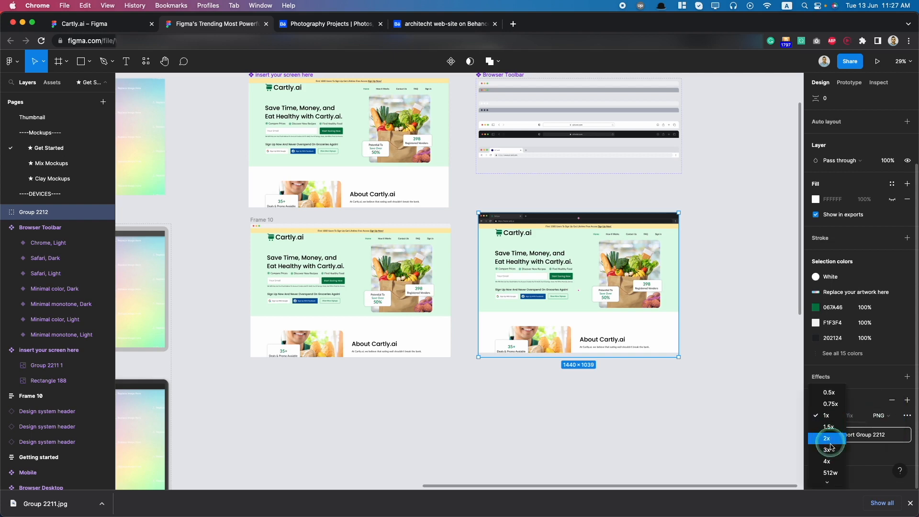
{"action": "left_click", "coordinate": [827, 438]}
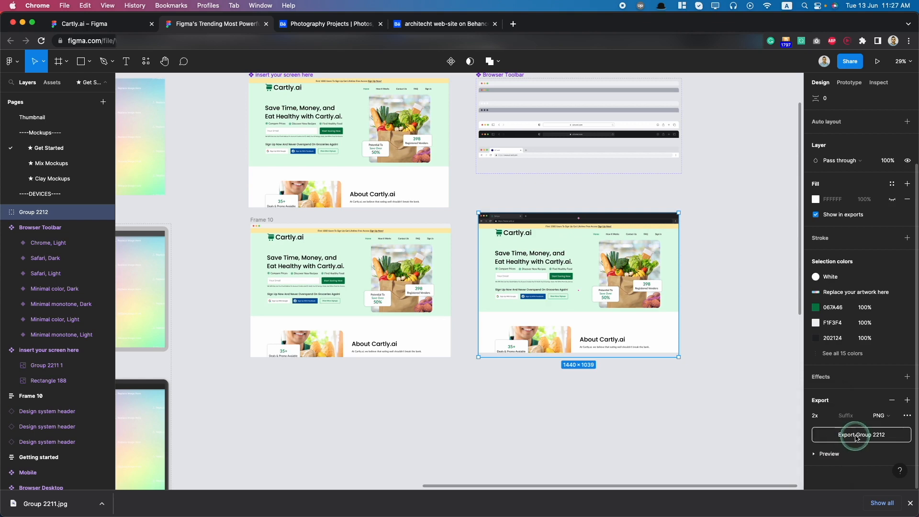
{"action": "left_click", "coordinate": [856, 436]}
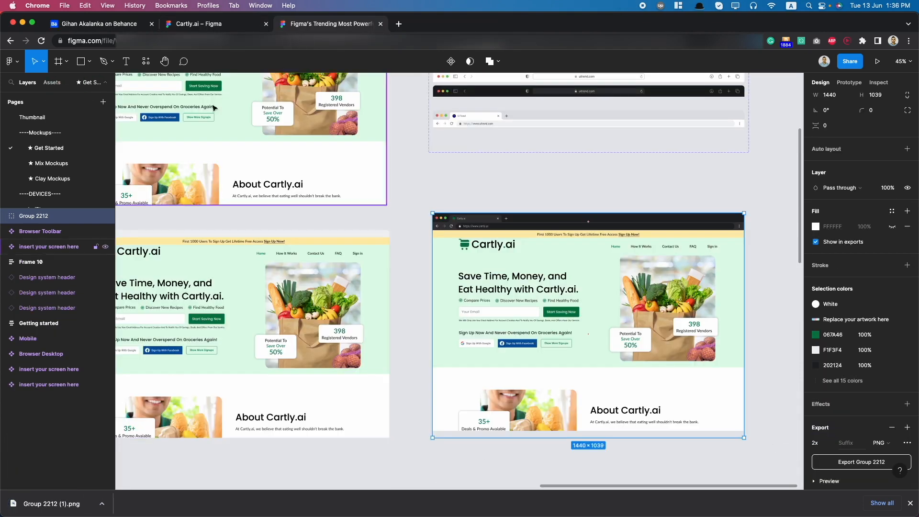
Step: Switch to the Cartly.ai file and look at its case study page and Page 1
{"action": "left_click", "coordinate": [202, 29]}
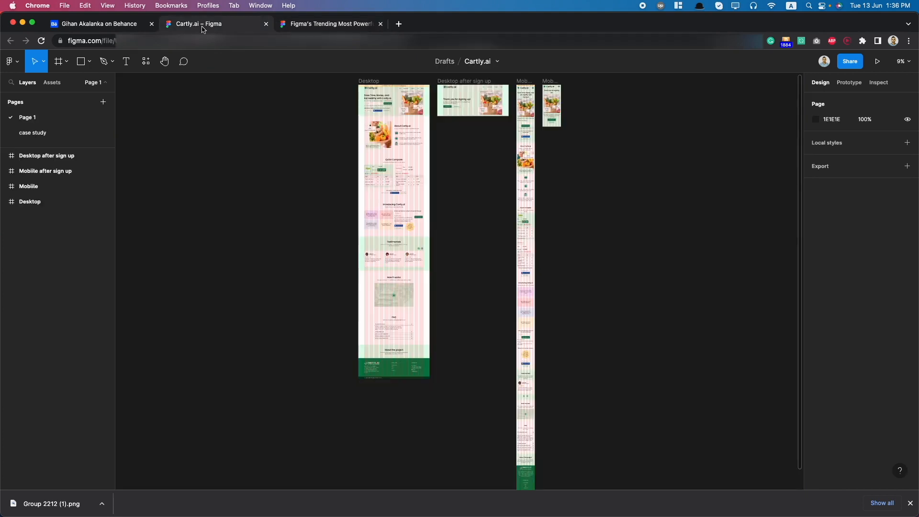
{"action": "left_click", "coordinate": [55, 136]}
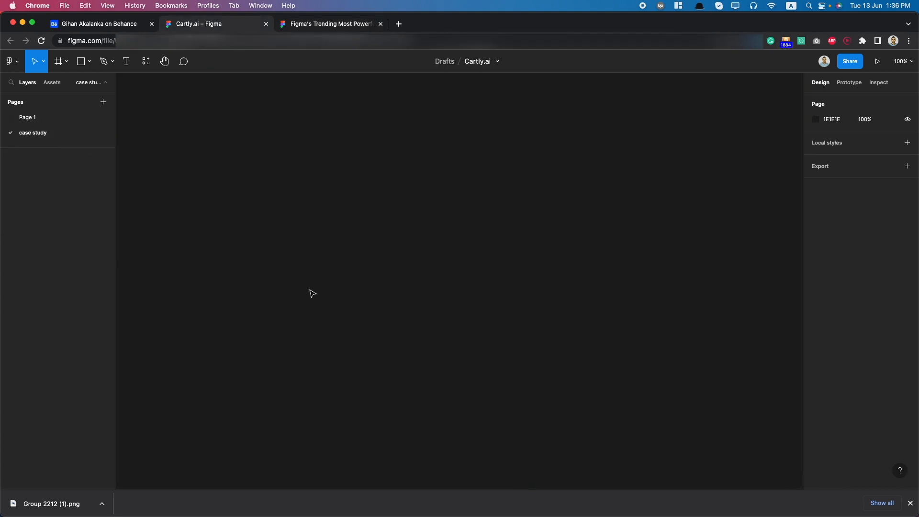
{"action": "left_click", "coordinate": [39, 119]}
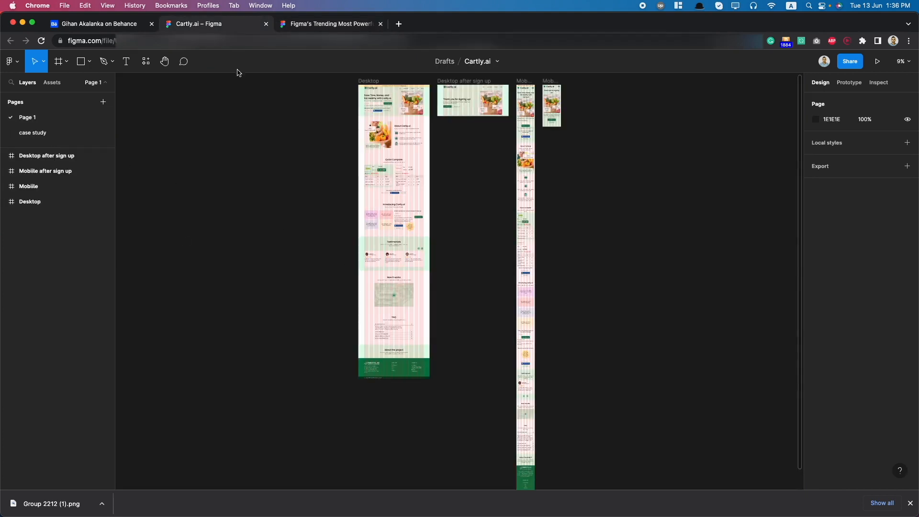
Step: Return to the mockup kit file and open its Mix Mockups page
{"action": "left_click", "coordinate": [325, 24]}
{"action": "scroll", "coordinate": [131, 218], "scroll_direction": "down", "scroll_amount": 5}
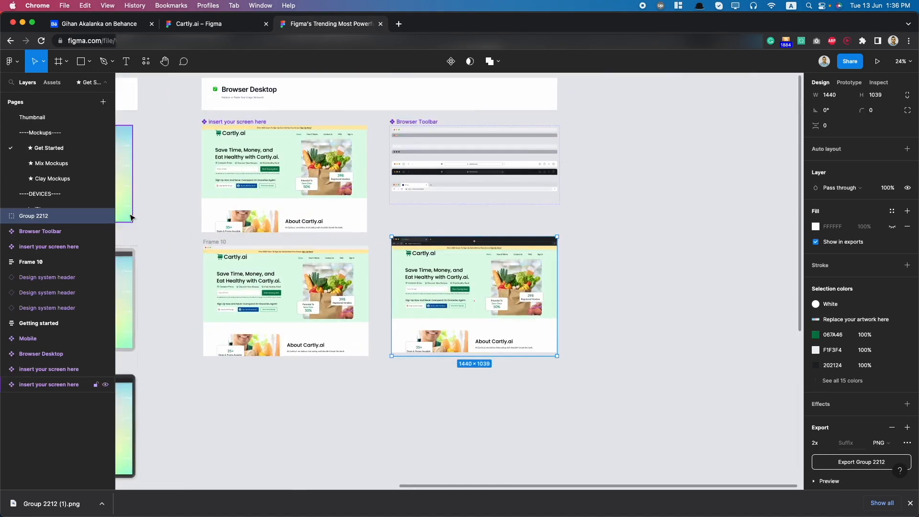
{"action": "scroll", "coordinate": [131, 217], "scroll_direction": "left", "scroll_amount": 3}
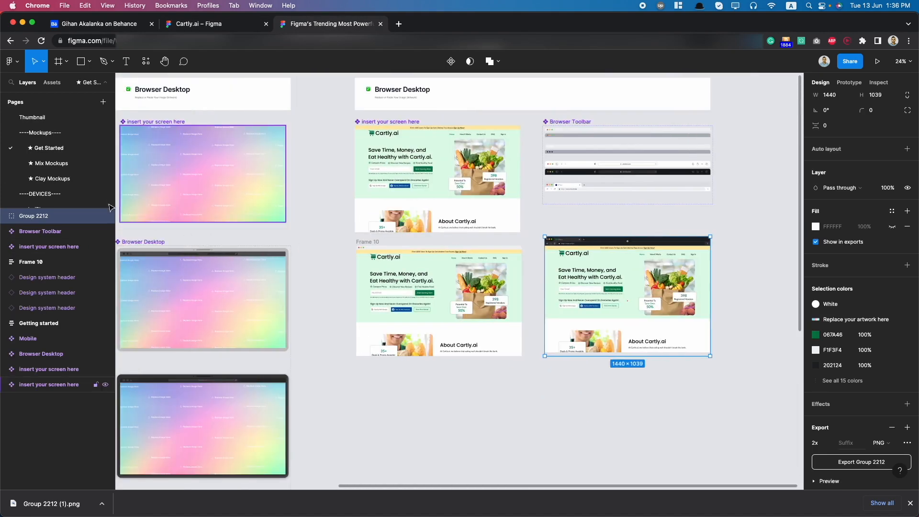
{"action": "left_click", "coordinate": [52, 163]}
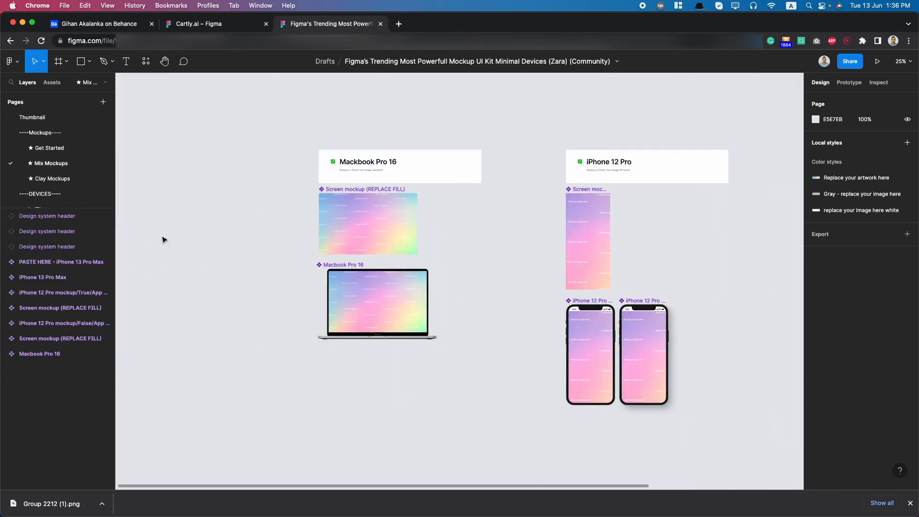
Step: Place the exported "Group 2212 (1).png" into the MacBook Pro 16 screen mockup frame and scale it proportionally to 829 × 598
{"action": "left_click", "coordinate": [350, 197]}
{"action": "scroll", "coordinate": [352, 205], "scroll_direction": "up", "scroll_amount": 5}
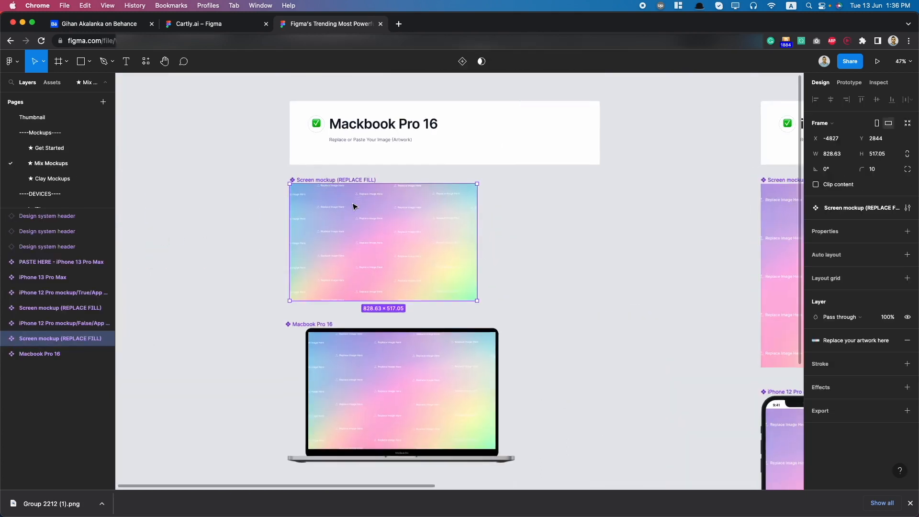
{"action": "scroll", "coordinate": [352, 206], "scroll_direction": "down", "scroll_amount": 1}
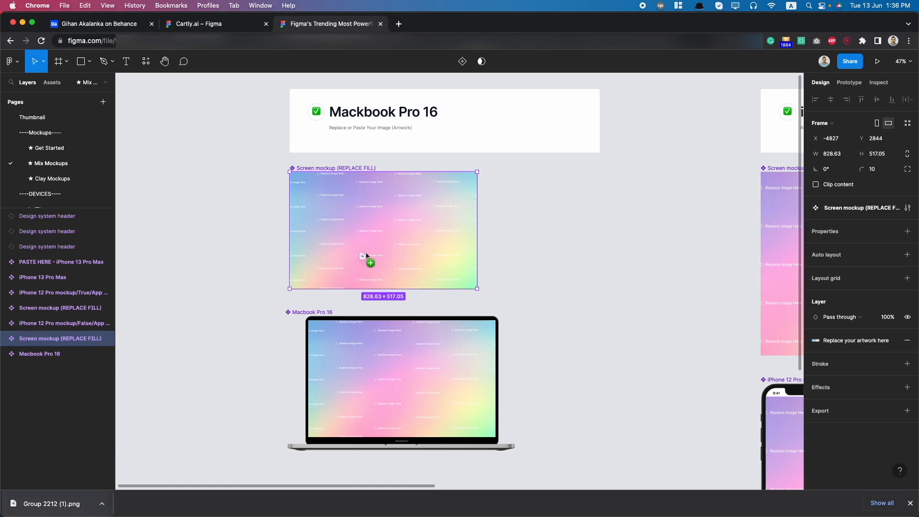
{"action": "left_click_drag", "start_coordinate": [373, 209], "coordinate": [378, 211]}
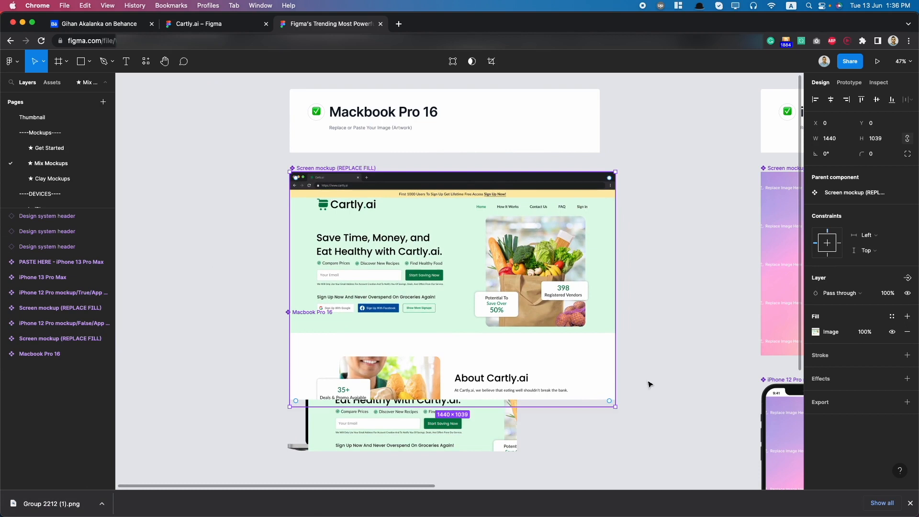
{"action": "left_click_drag", "start_coordinate": [617, 408], "coordinate": [476, 242]}
{"action": "scroll", "coordinate": [408, 258], "scroll_direction": "up", "scroll_amount": 5}
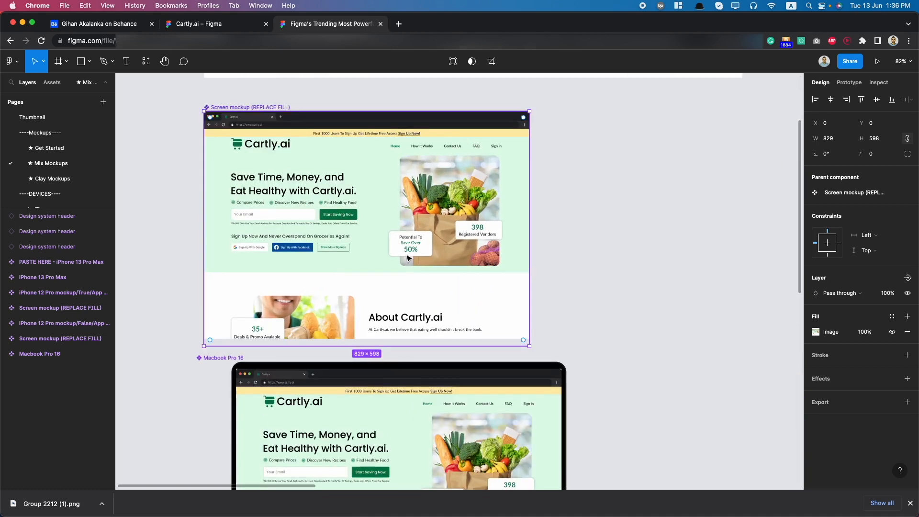
{"action": "scroll", "coordinate": [408, 257], "scroll_direction": "up", "scroll_amount": 5}
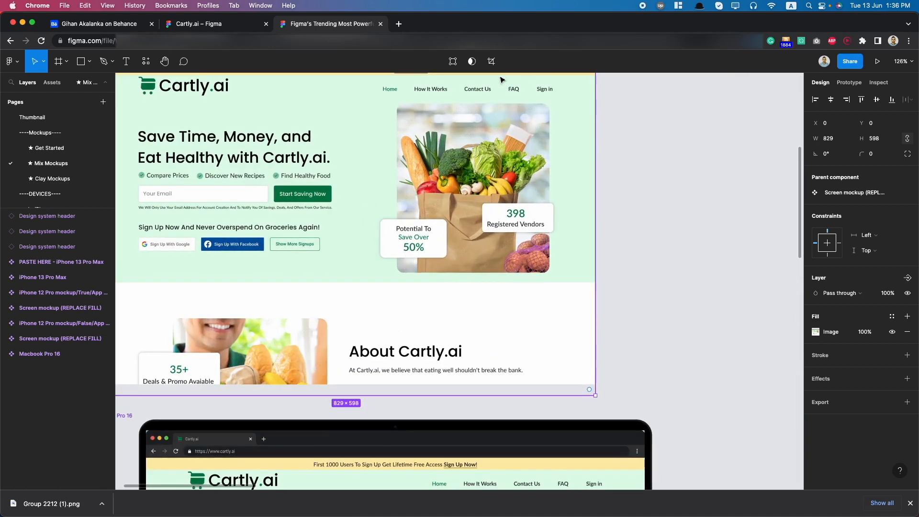
{"action": "left_click", "coordinate": [492, 62]}
{"action": "mouse_move", "coordinate": [345, 384]}
{"action": "left_mouse_down"}
{"action": "mouse_move", "coordinate": [346, 368]}
{"action": "mouse_move", "coordinate": [355, 384]}
{"action": "left_mouse_up"}
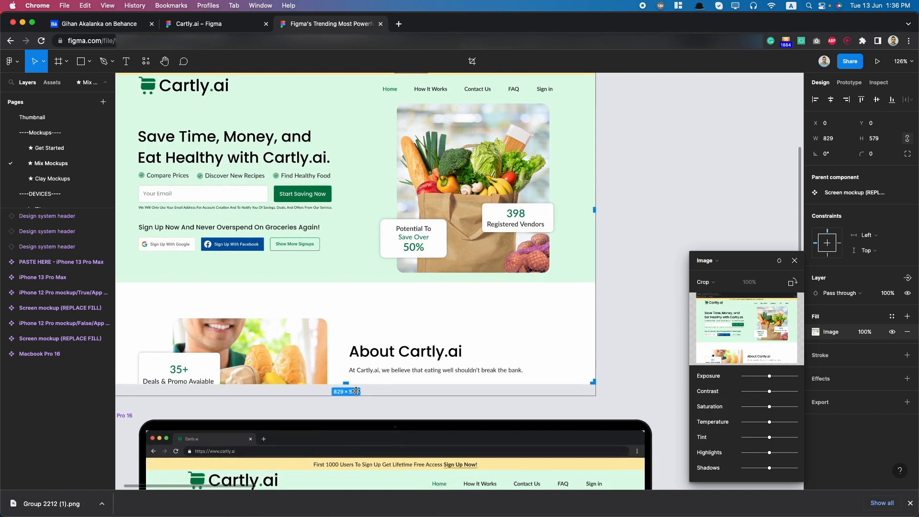
{"action": "key", "text": "super+z"}
Step: Crop the empty strip off the lower edge of the MacBook screen image, making it 829 × 580
{"action": "left_click", "coordinate": [621, 246]}
{"action": "left_click", "coordinate": [463, 227]}
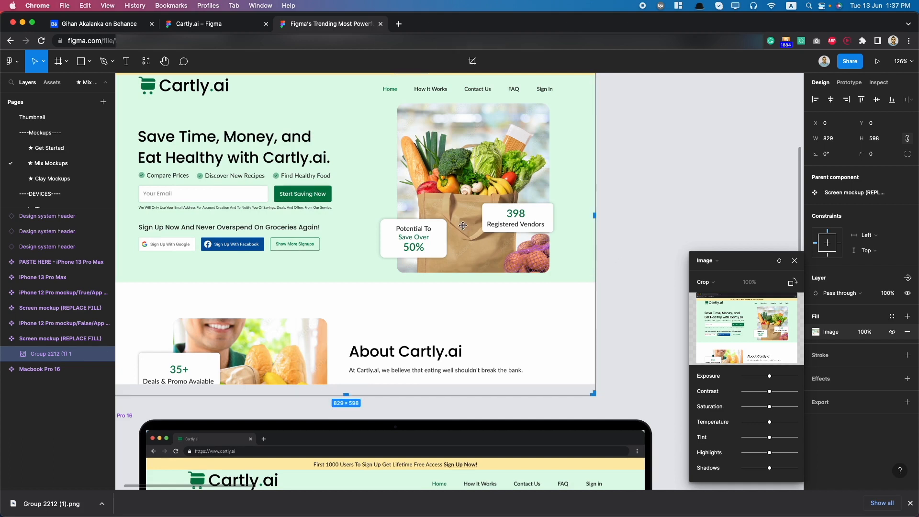
{"action": "mouse_move", "coordinate": [345, 393]}
{"action": "left_mouse_down"}
{"action": "mouse_move", "coordinate": [347, 375]}
{"action": "mouse_move", "coordinate": [351, 384]}
{"action": "left_mouse_up"}
{"action": "key", "text": "Return"}
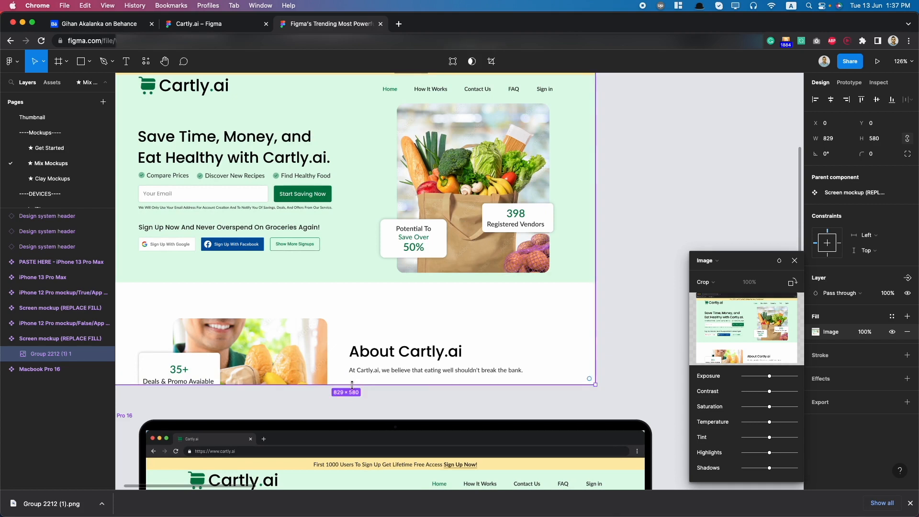
Step: Crop the lower edge of the screen image to 829 × 517 so it fits within the MacBook Pro 16 display
{"action": "scroll", "coordinate": [577, 398], "scroll_direction": "down", "scroll_amount": 10}
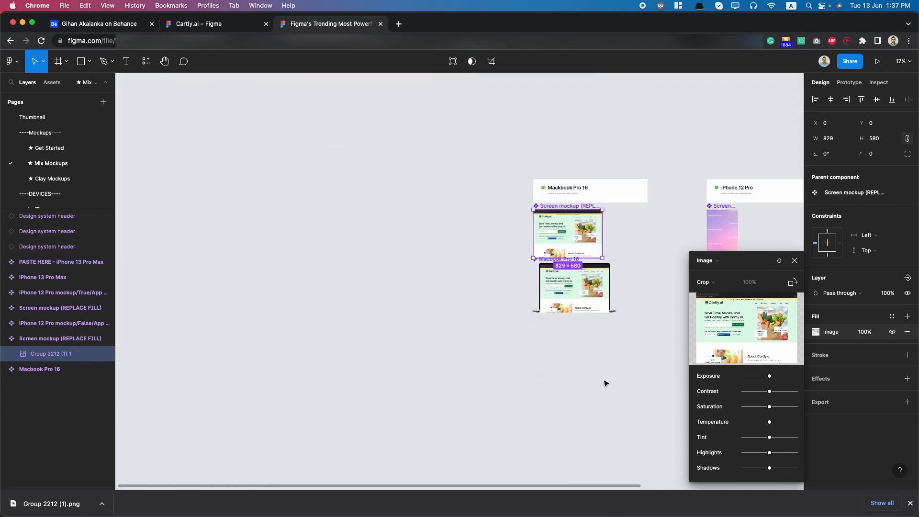
{"action": "scroll", "coordinate": [605, 381], "scroll_direction": "up", "scroll_amount": 4}
{"action": "scroll", "coordinate": [607, 292], "scroll_direction": "up", "scroll_amount": 4}
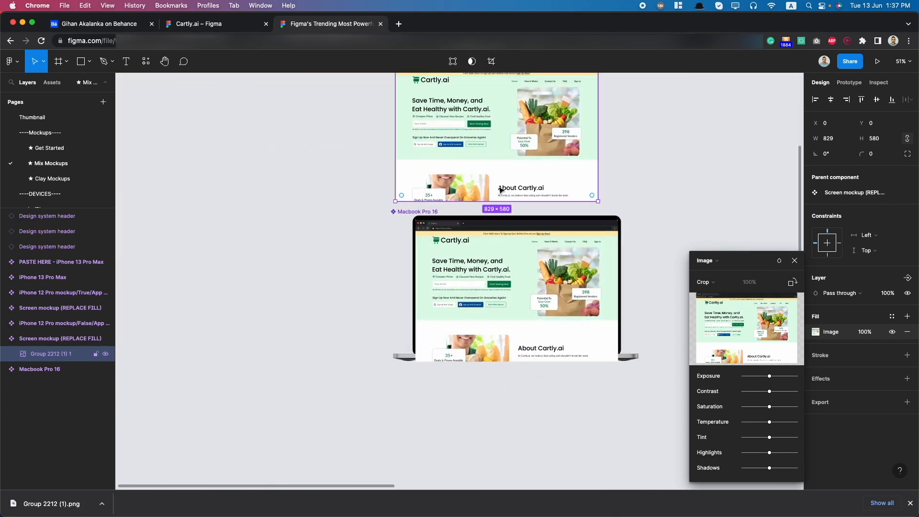
{"action": "left_click", "coordinate": [496, 62]}
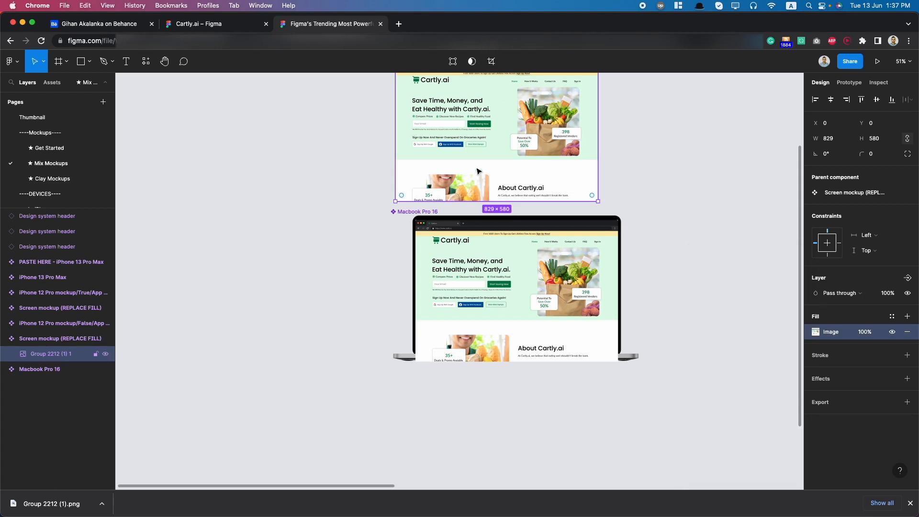
{"action": "double_click", "coordinate": [486, 200]}
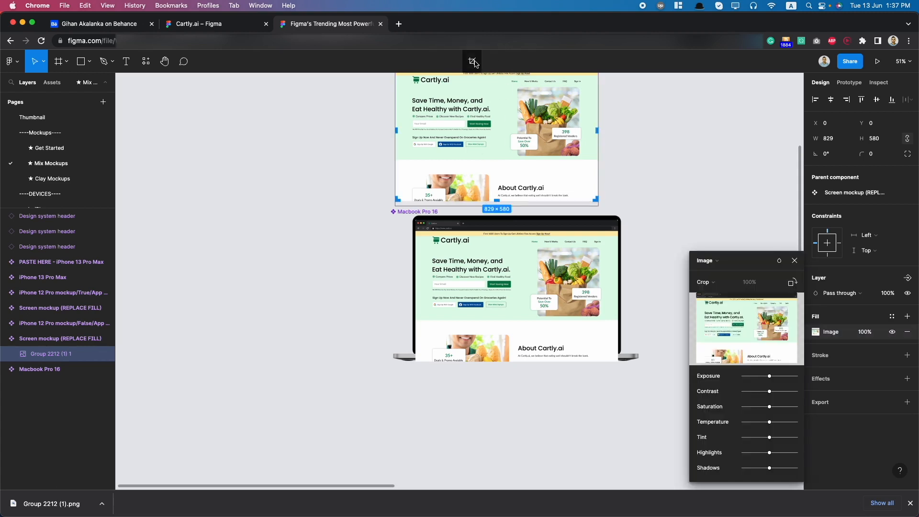
{"action": "left_click", "coordinate": [316, 194]}
{"action": "double_click", "coordinate": [519, 157]}
{"action": "left_click", "coordinate": [490, 62]}
{"action": "left_click_drag", "start_coordinate": [497, 204], "coordinate": [516, 185]}
{"action": "key", "text": "Return"}
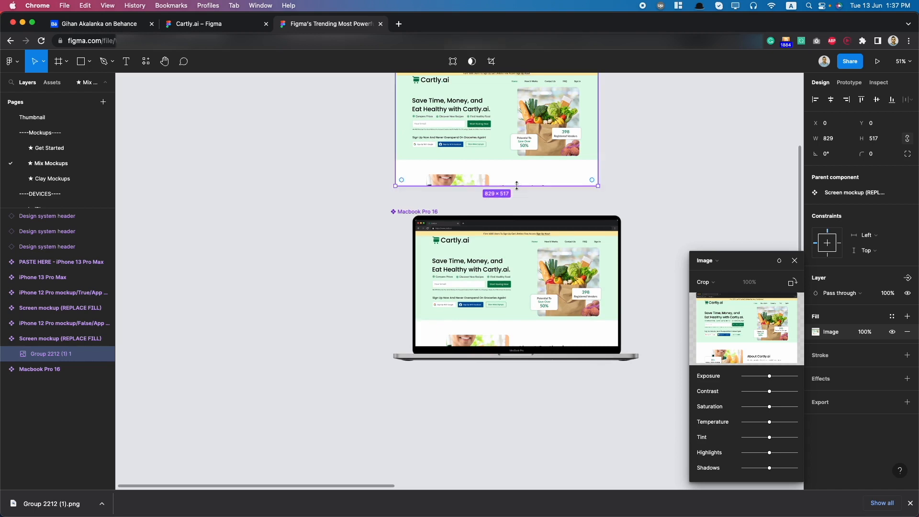
{"action": "scroll", "coordinate": [540, 163], "scroll_direction": "up", "scroll_amount": 4}
{"action": "scroll", "coordinate": [541, 163], "scroll_direction": "down", "scroll_amount": 5}
{"action": "scroll", "coordinate": [543, 163], "scroll_direction": "up", "scroll_amount": 3}
{"action": "scroll", "coordinate": [541, 186], "scroll_direction": "up", "scroll_amount": 5}
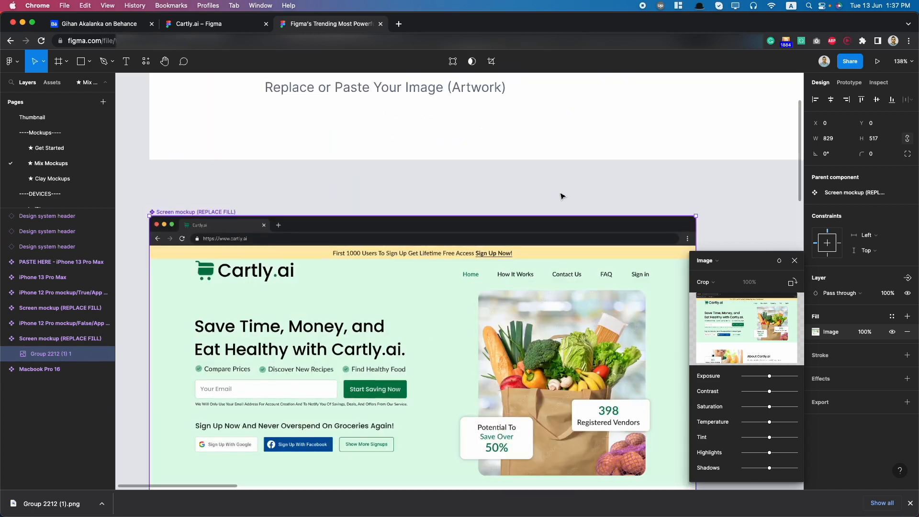
Step: Inspect how the landing page image fits the edges and corners of the MacBook Pro 16 mockup screen
{"action": "scroll", "coordinate": [563, 196], "scroll_direction": "down", "scroll_amount": 5}
{"action": "scroll", "coordinate": [579, 225], "scroll_direction": "down", "scroll_amount": 5}
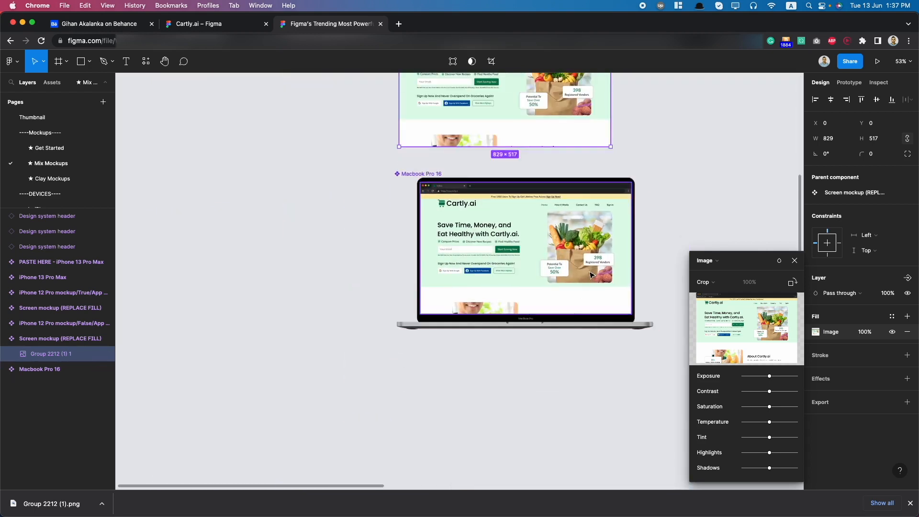
{"action": "scroll", "coordinate": [599, 255], "scroll_direction": "up", "scroll_amount": 4}
{"action": "scroll", "coordinate": [643, 150], "scroll_direction": "up", "scroll_amount": 6}
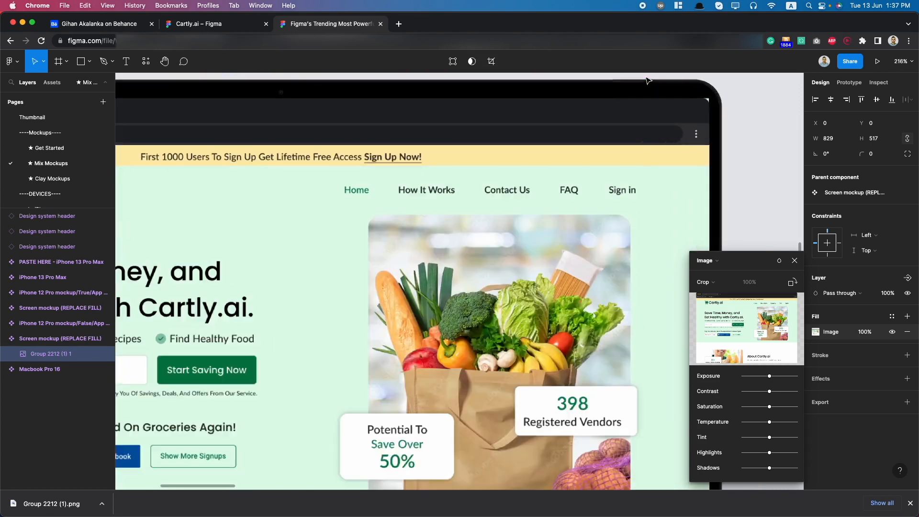
{"action": "scroll", "coordinate": [679, 125], "scroll_direction": "down", "scroll_amount": 3}
{"action": "scroll", "coordinate": [701, 110], "scroll_direction": "up", "scroll_amount": 1}
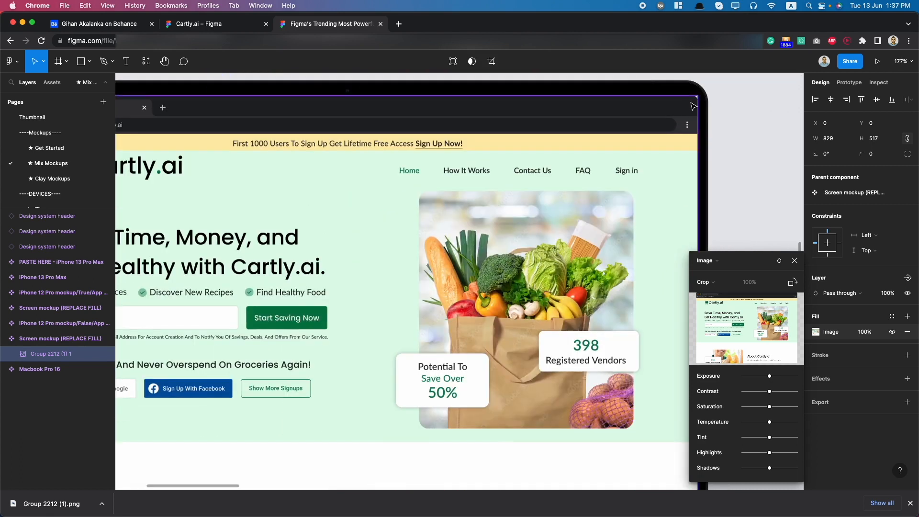
{"action": "scroll", "coordinate": [662, 121], "scroll_direction": "down", "scroll_amount": 3}
{"action": "scroll", "coordinate": [662, 121], "scroll_direction": "up", "scroll_amount": 5}
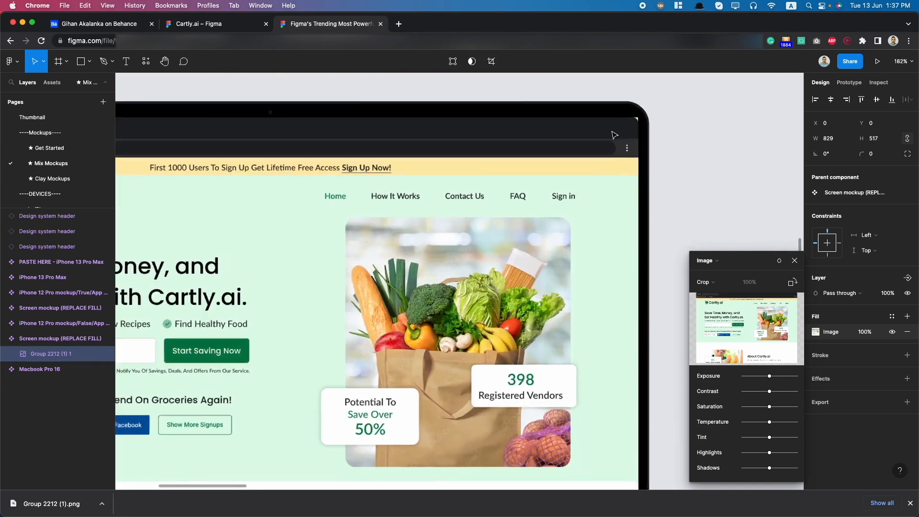
{"action": "scroll", "coordinate": [633, 127], "scroll_direction": "down", "scroll_amount": 8}
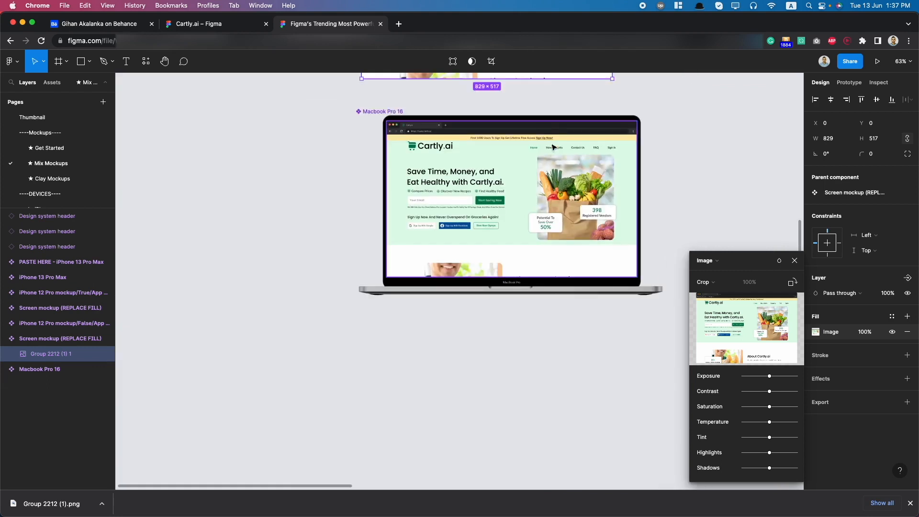
{"action": "left_click", "coordinate": [330, 209]}
{"action": "scroll", "coordinate": [498, 217], "scroll_direction": "down", "scroll_amount": 3}
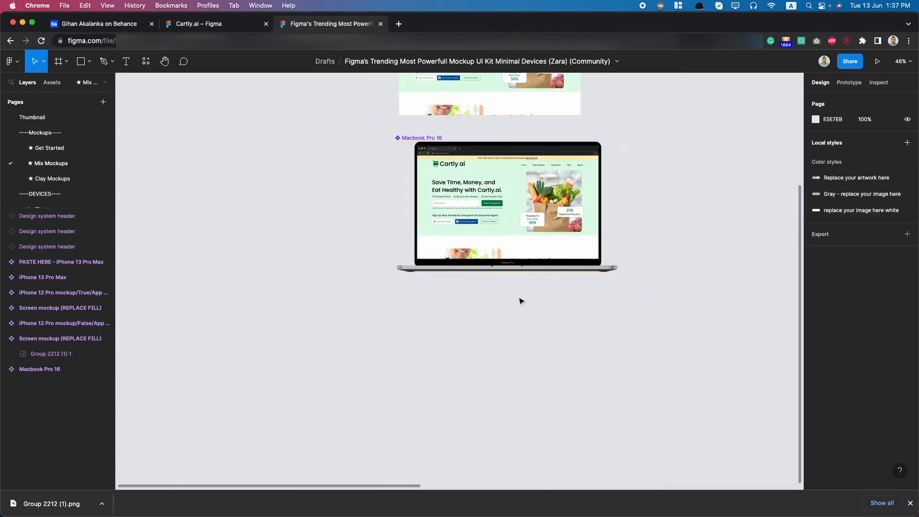
{"action": "scroll", "coordinate": [599, 160], "scroll_direction": "up", "scroll_amount": 5}
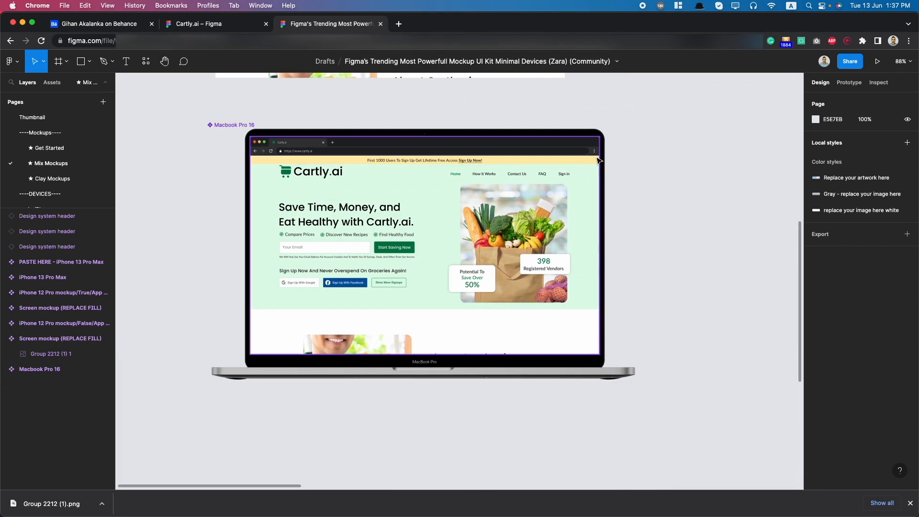
{"action": "scroll", "coordinate": [599, 160], "scroll_direction": "down", "scroll_amount": 6}
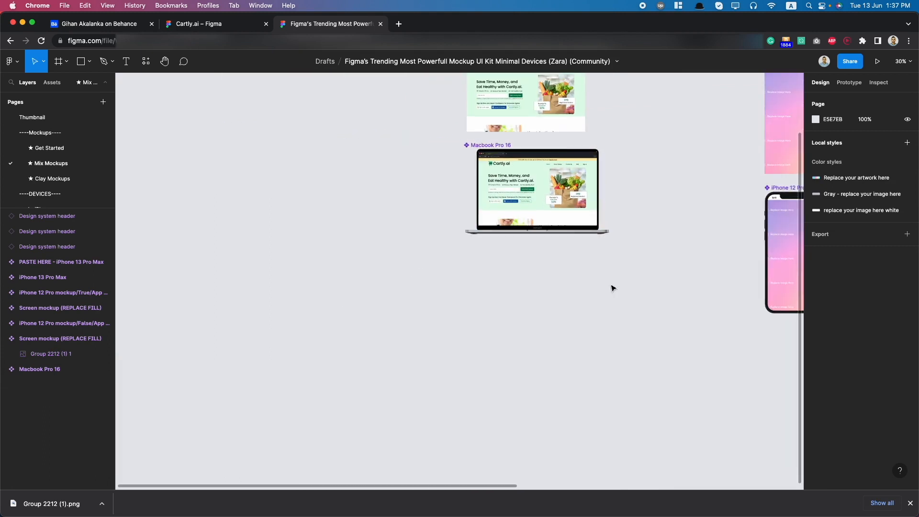
Step: Return to the Cartly.ai design file and group the hero and About sections of the mobile landing page
{"action": "scroll", "coordinate": [611, 288], "scroll_direction": "right", "scroll_amount": 4}
{"action": "scroll", "coordinate": [611, 288], "scroll_direction": "down", "scroll_amount": 3}
{"action": "scroll", "coordinate": [702, 281], "scroll_direction": "right", "scroll_amount": 4}
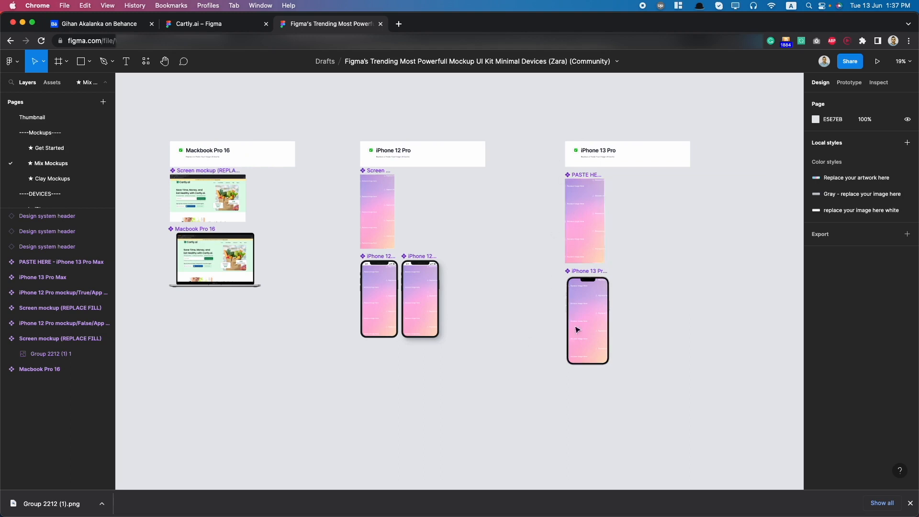
{"action": "right_click", "coordinate": [198, 22]}
{"action": "left_click", "coordinate": [191, 27]}
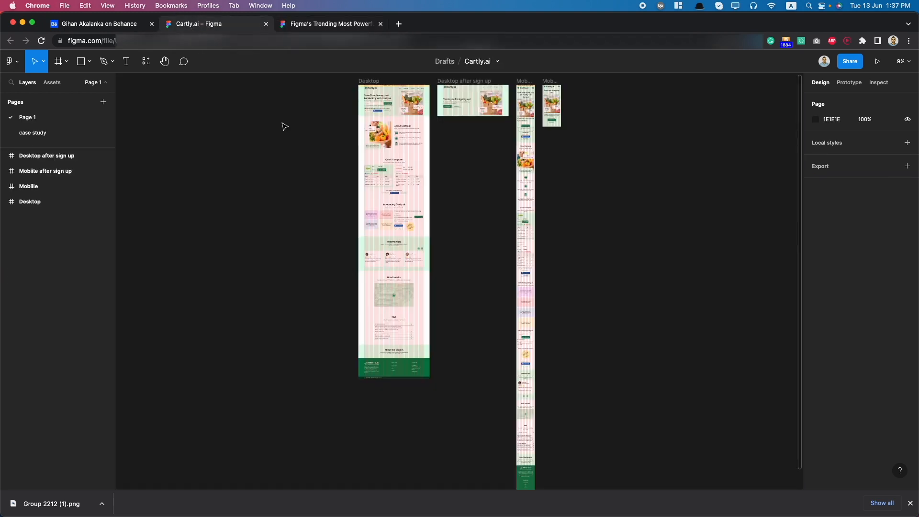
{"action": "scroll", "coordinate": [488, 115], "scroll_direction": "up", "scroll_amount": 5}
{"action": "scroll", "coordinate": [488, 115], "scroll_direction": "up", "scroll_amount": 5}
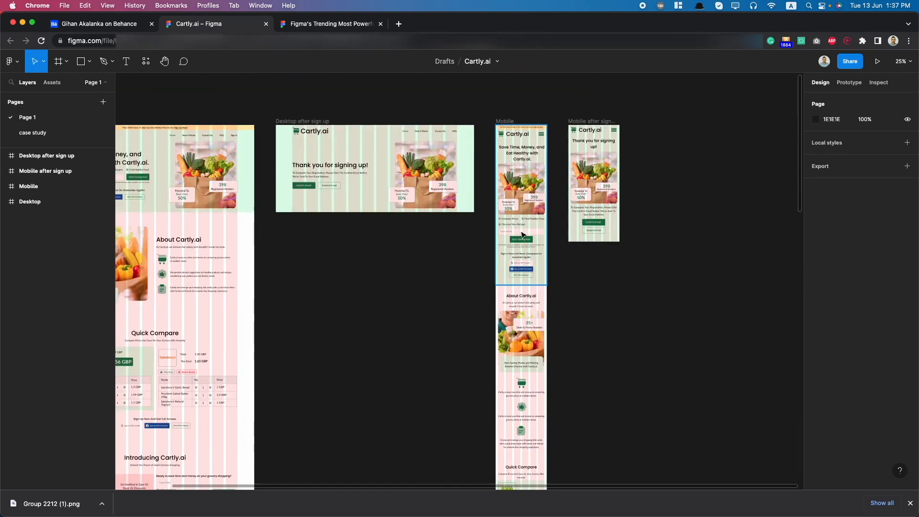
{"action": "left_click_drag", "start_coordinate": [485, 113], "coordinate": [551, 287]}
{"action": "left_click_drag", "start_coordinate": [550, 330], "coordinate": [556, 456]}
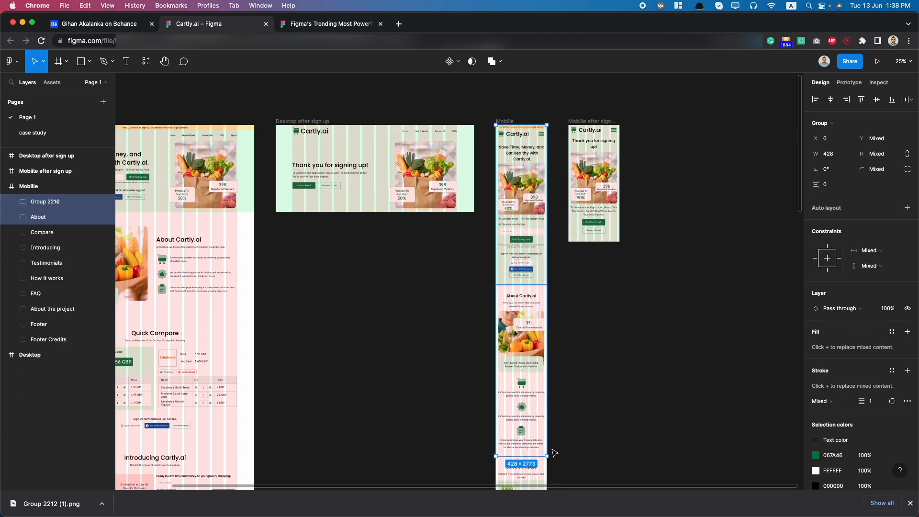
{"action": "key", "text": "super+g"}
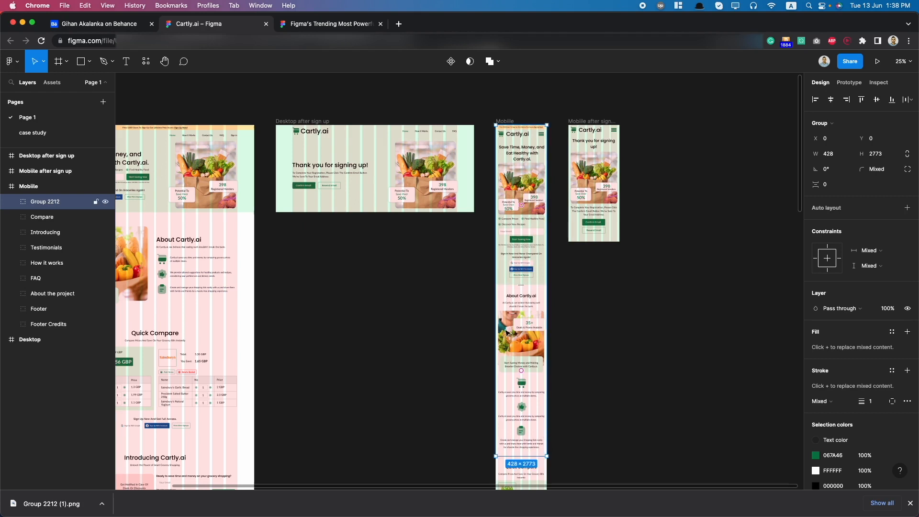
Step: Export the grouped mobile sections as a JPG at 2x scale
{"action": "scroll", "coordinate": [829, 399], "scroll_direction": "down", "scroll_amount": 3}
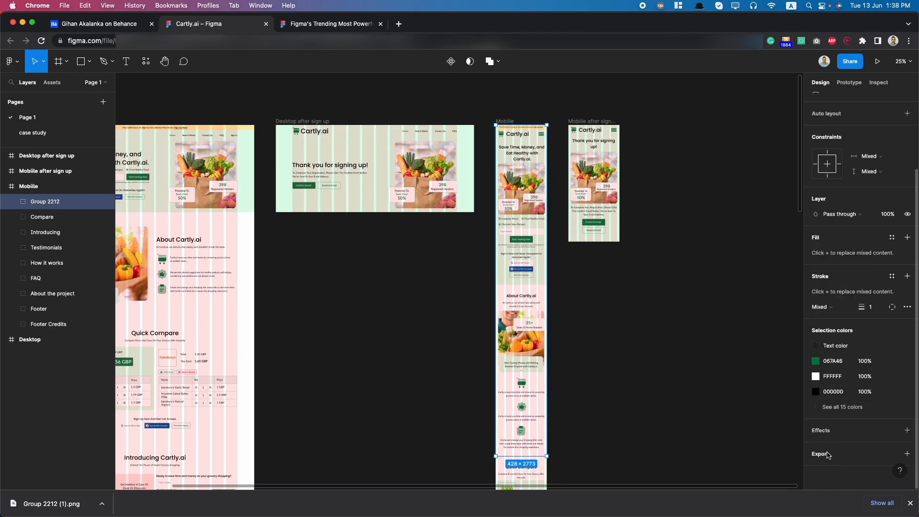
{"action": "left_click", "coordinate": [828, 456]}
{"action": "scroll", "coordinate": [821, 440], "scroll_direction": "down", "scroll_amount": 2}
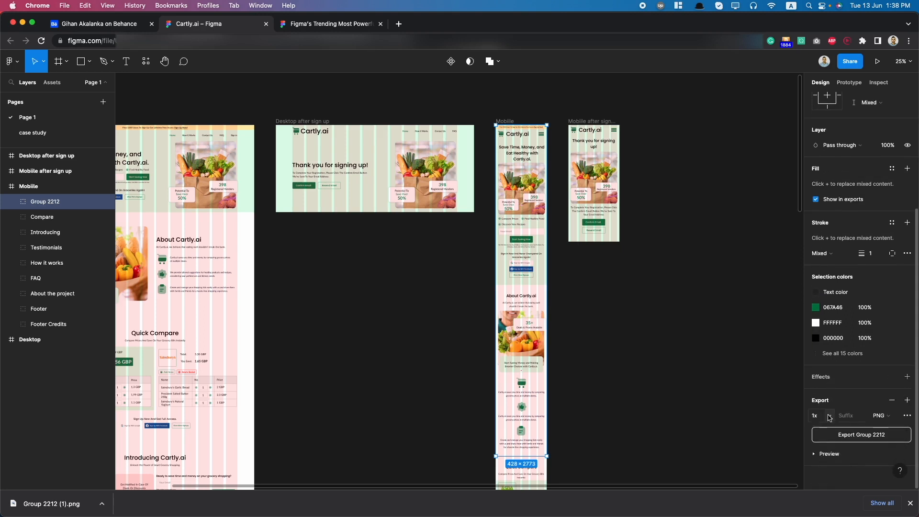
{"action": "left_click", "coordinate": [828, 416]}
{"action": "left_click", "coordinate": [827, 438]}
{"action": "left_click", "coordinate": [881, 415]}
{"action": "left_click", "coordinate": [878, 427]}
{"action": "left_click", "coordinate": [861, 435]}
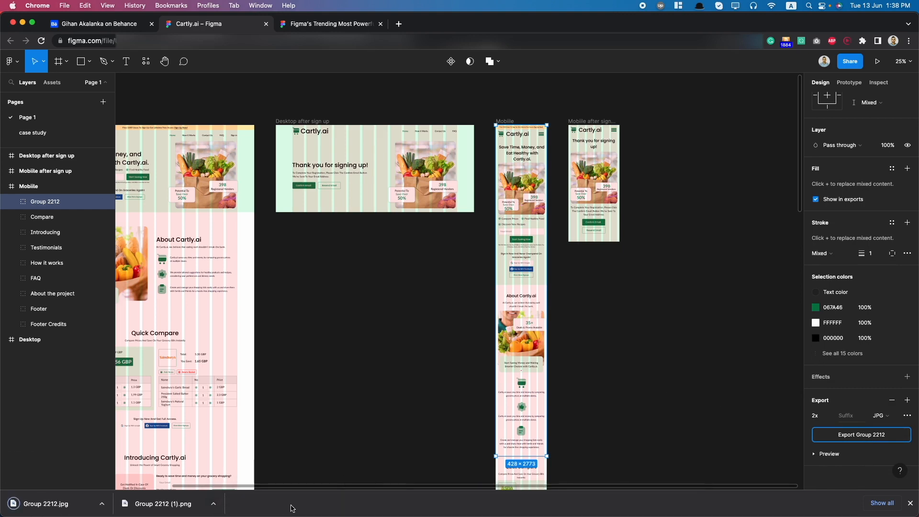
Step: Launch the click-highlighting utility and minimize its settings window
{"action": "left_click", "coordinate": [320, 498]}
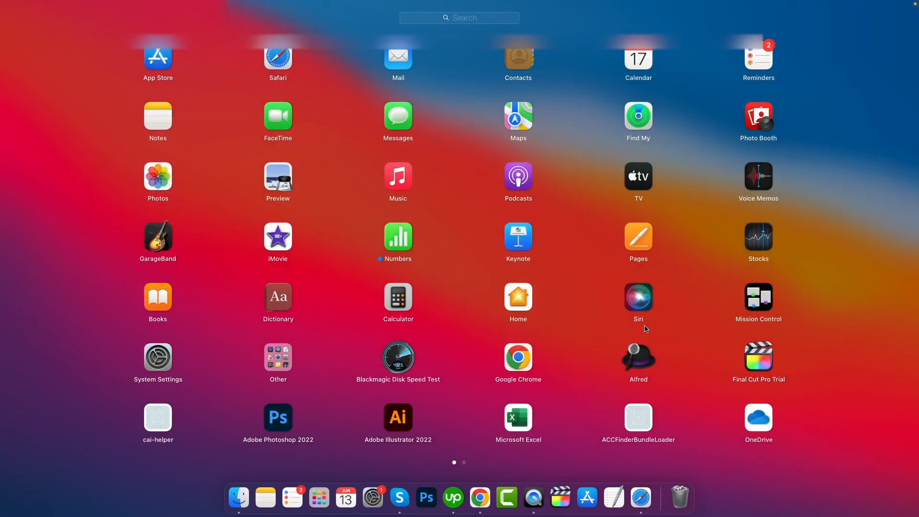
{"action": "scroll", "coordinate": [527, 240], "scroll_direction": "down", "scroll_amount": 1}
{"action": "left_click", "coordinate": [527, 239]}
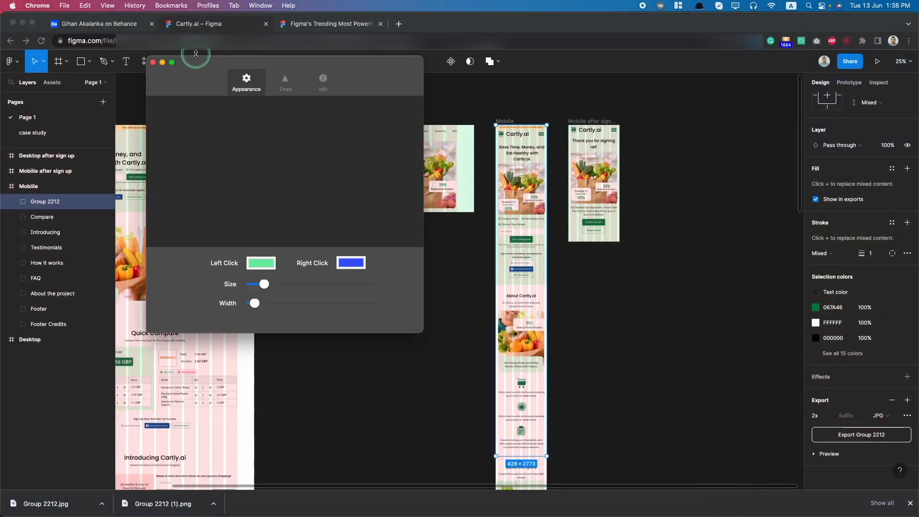
{"action": "left_click", "coordinate": [162, 62]}
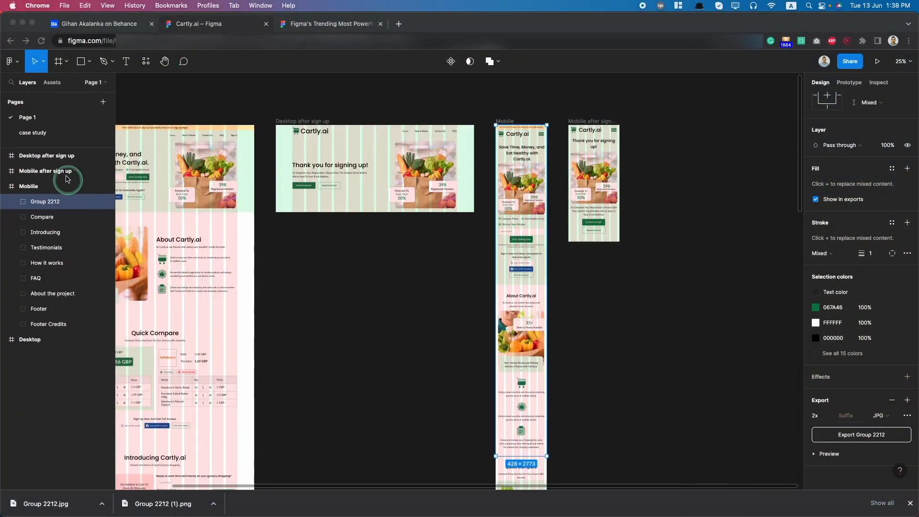
Step: Bring the exported "Group 2212.jpg" into the mockup kit file and align it with the upper-left corner of the iPhone 13 Pro Max paste frame
{"action": "left_click", "coordinate": [333, 23]}
{"action": "left_click_drag", "start_coordinate": [77, 489], "coordinate": [659, 171]}
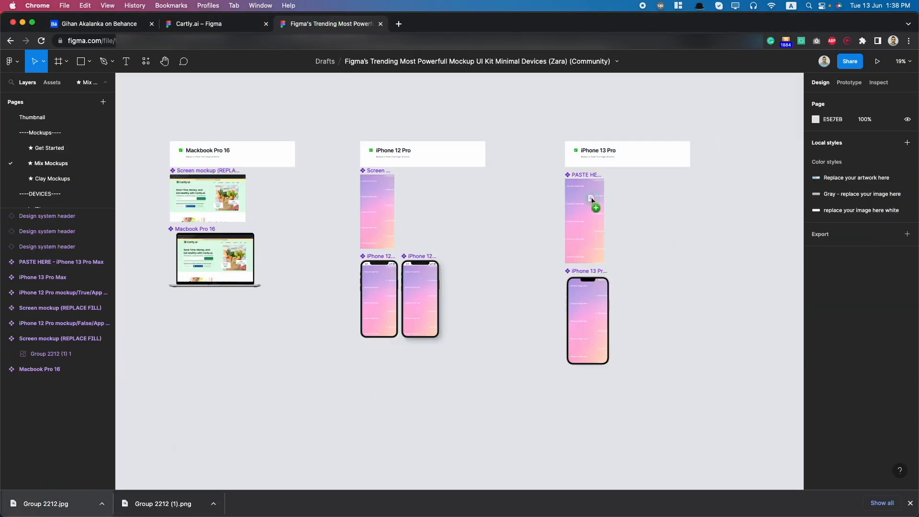
{"action": "left_click_drag", "start_coordinate": [592, 200], "coordinate": [590, 201]}
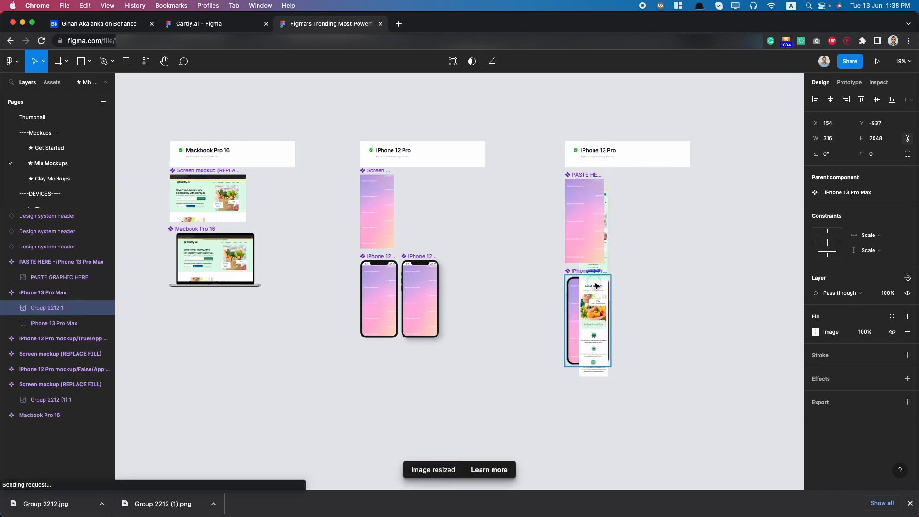
{"action": "left_click_drag", "start_coordinate": [576, 257], "coordinate": [591, 287]}
{"action": "scroll", "coordinate": [592, 287], "scroll_direction": "up", "scroll_amount": 10}
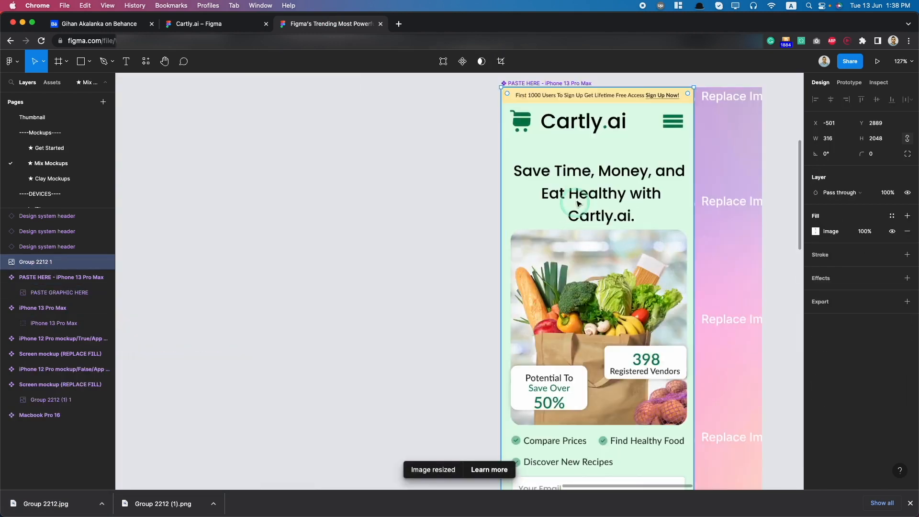
{"action": "left_click_drag", "start_coordinate": [640, 235], "coordinate": [585, 163]}
Step: Scale the mobile image proportionally to 428 × 2774 and nest it inside the "PASTE HERE - iPhone 13 Pro Max" component above the placeholder graphic
{"action": "scroll", "coordinate": [584, 163], "scroll_direction": "down", "scroll_amount": 10}
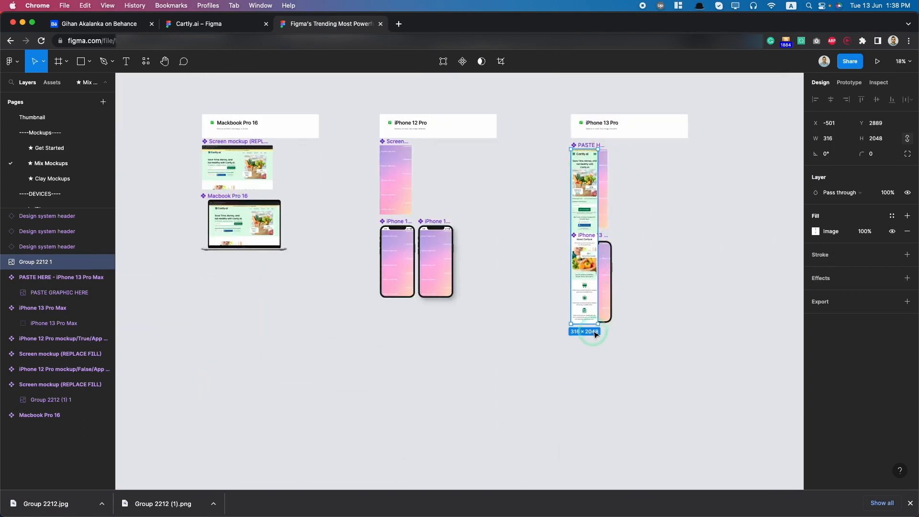
{"action": "left_click_drag", "start_coordinate": [599, 327], "coordinate": [606, 334]}
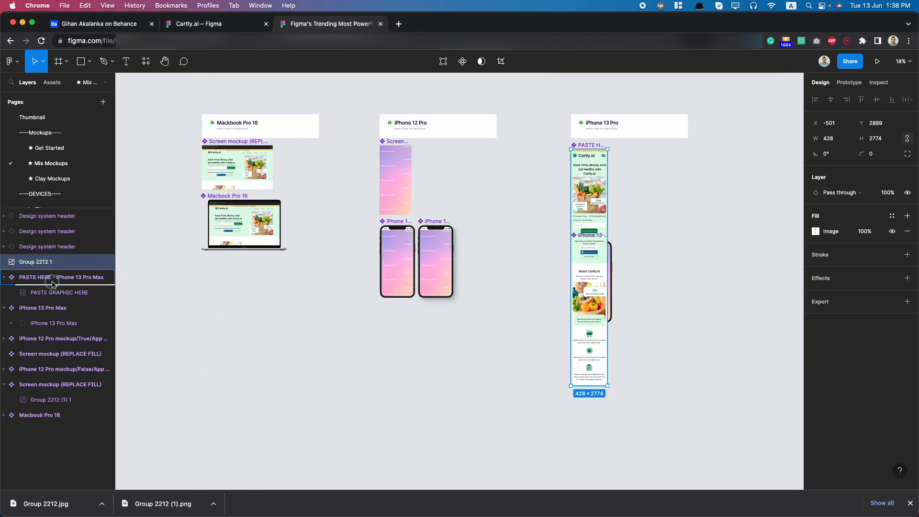
{"action": "left_click_drag", "start_coordinate": [52, 284], "coordinate": [54, 283]}
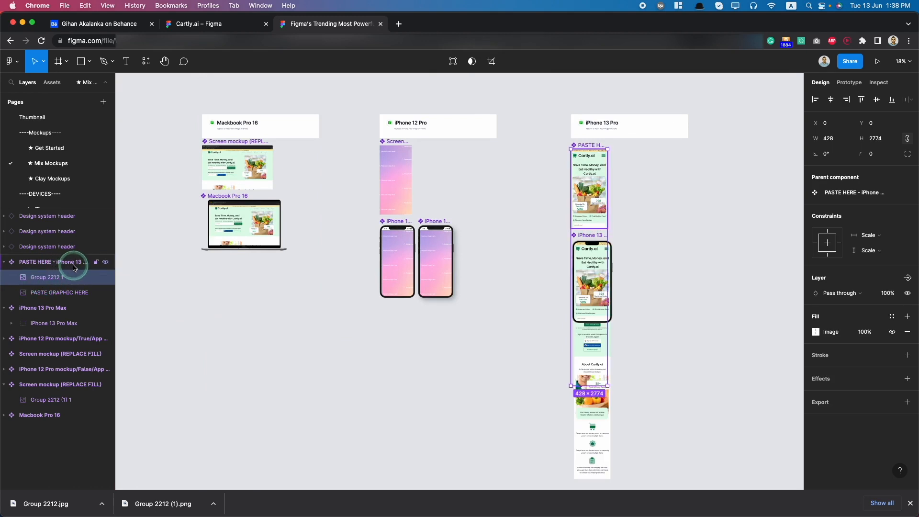
Step: Crop the lower part of the mobile image to 428 × 926 so it fits the iPhone 13 Pro Max paste frame
{"action": "left_click", "coordinate": [24, 262]}
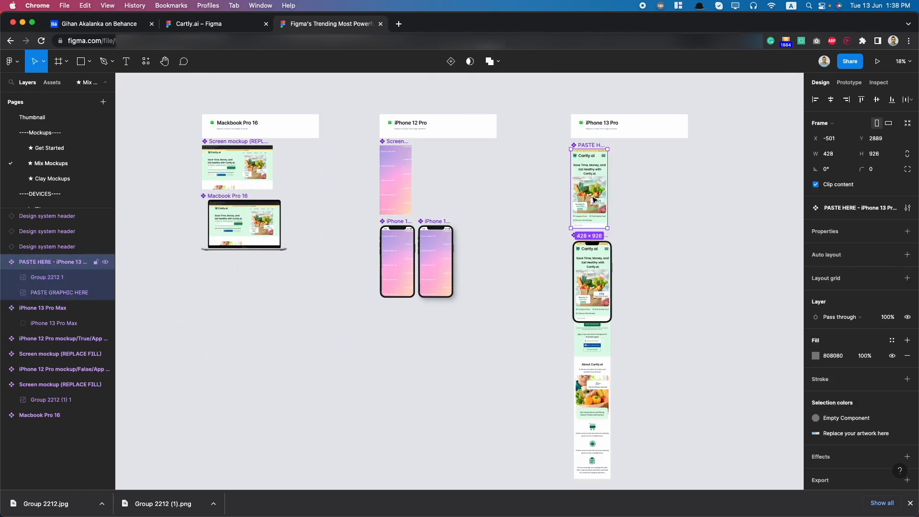
{"action": "left_click", "coordinate": [562, 191]}
{"action": "left_click", "coordinate": [591, 196]}
{"action": "left_click", "coordinate": [41, 280]}
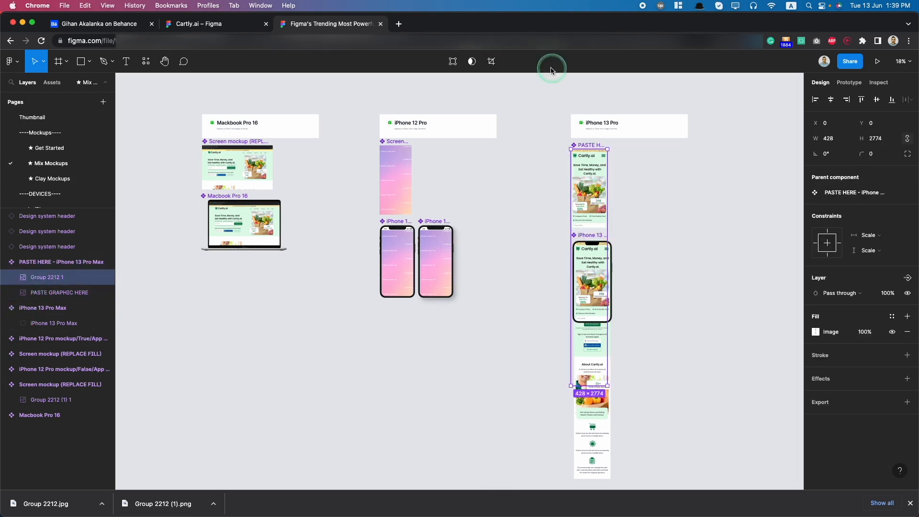
{"action": "left_click", "coordinate": [491, 62]}
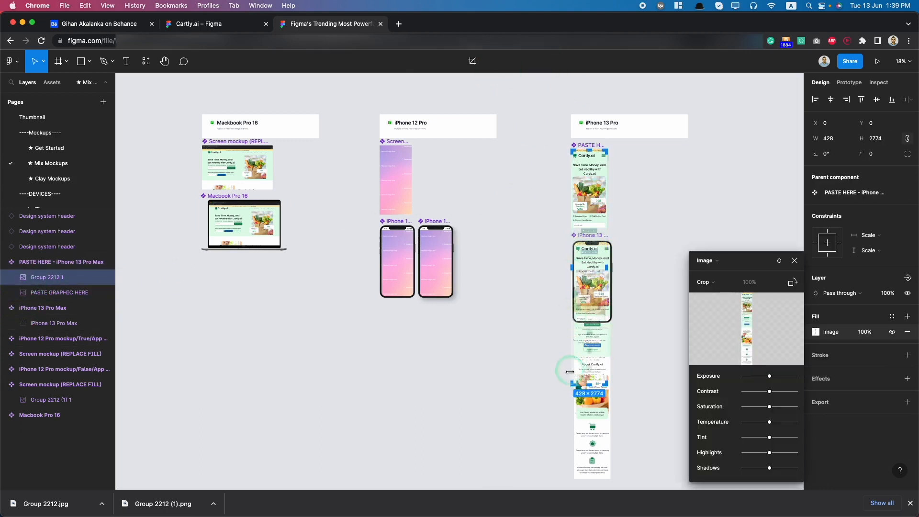
{"action": "left_click_drag", "start_coordinate": [589, 387], "coordinate": [602, 229]}
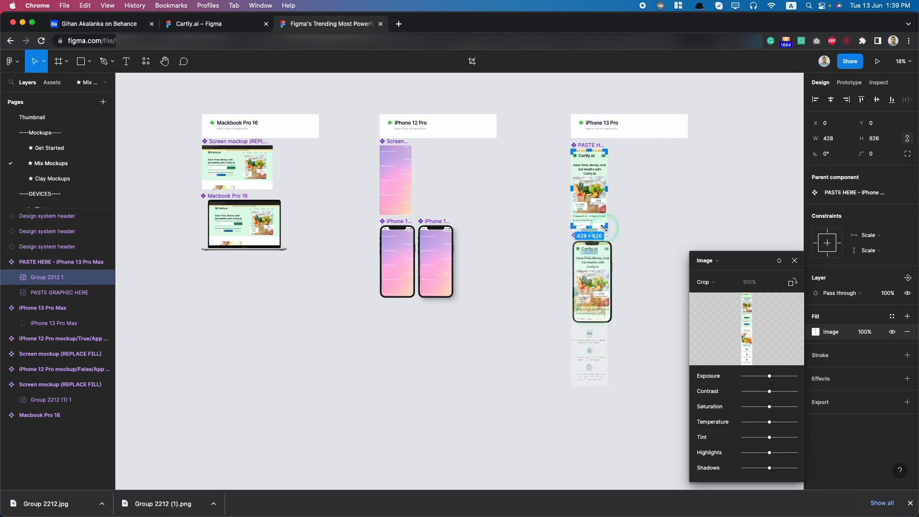
{"action": "scroll", "coordinate": [603, 229], "scroll_direction": "up", "scroll_amount": 10}
{"action": "scroll", "coordinate": [485, 250], "scroll_direction": "down", "scroll_amount": 5}
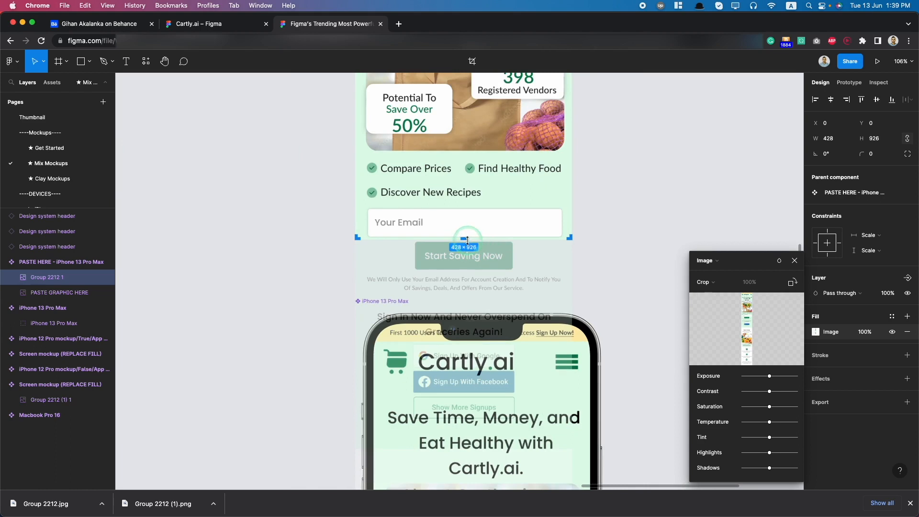
{"action": "mouse_move", "coordinate": [468, 239]}
{"action": "left_mouse_down"}
{"action": "mouse_move", "coordinate": [468, 218]}
{"action": "mouse_move", "coordinate": [480, 239]}
{"action": "left_mouse_up"}
{"action": "left_click", "coordinate": [318, 307]}
Step: Check how the cropped mobile image sits in the iPhone 13 Pro Max mockup
{"action": "scroll", "coordinate": [319, 307], "scroll_direction": "down", "scroll_amount": 8}
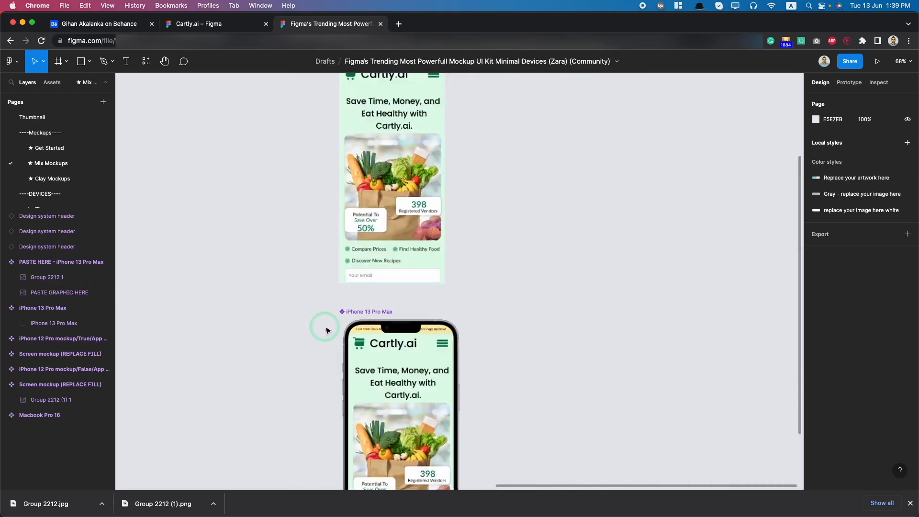
{"action": "scroll", "coordinate": [322, 331], "scroll_direction": "up", "scroll_amount": 8}
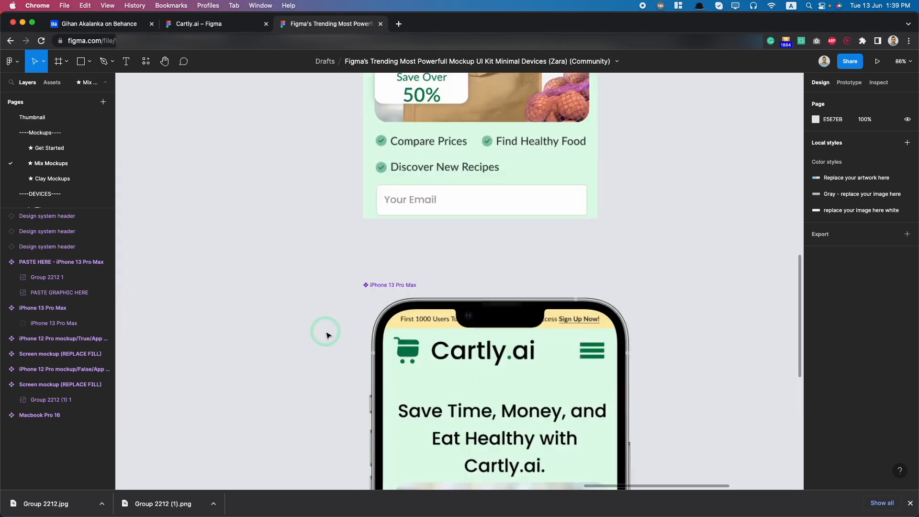
{"action": "scroll", "coordinate": [358, 332], "scroll_direction": "down", "scroll_amount": 10}
{"action": "left_click", "coordinate": [360, 322]}
{"action": "scroll", "coordinate": [361, 329], "scroll_direction": "up", "scroll_amount": 6}
{"action": "scroll", "coordinate": [360, 330], "scroll_direction": "down", "scroll_amount": 4}
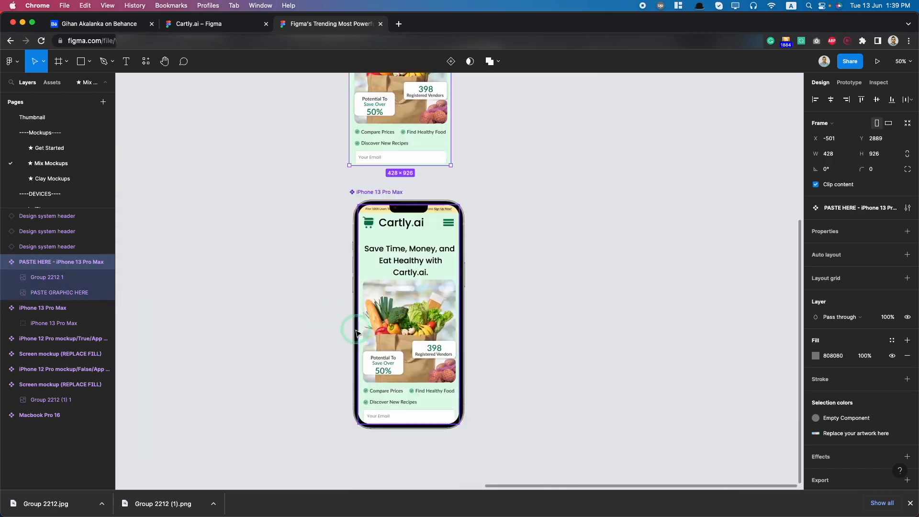
{"action": "scroll", "coordinate": [349, 328], "scroll_direction": "down", "scroll_amount": 10}
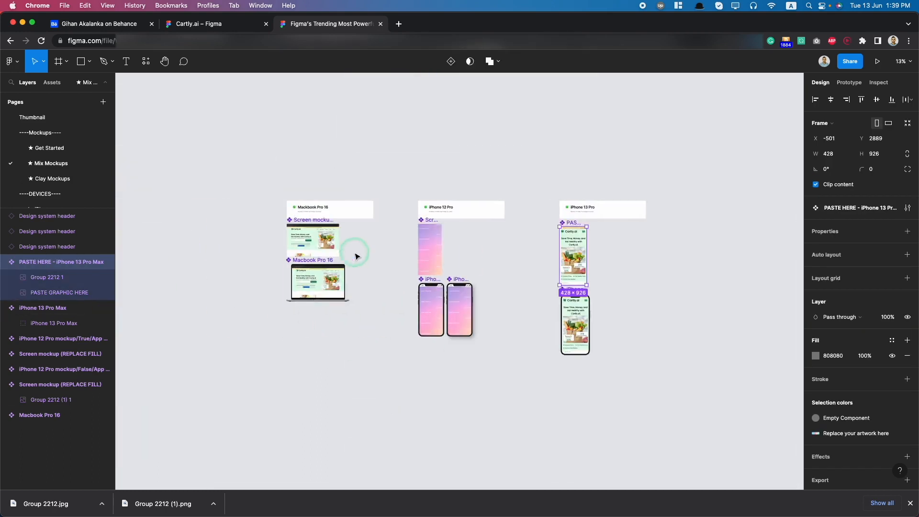
Step: Export the Macbook Pro 16 mockup as a PNG at 2x scale
{"action": "left_click", "coordinate": [313, 257]}
{"action": "left_click", "coordinate": [231, 275]}
{"action": "left_click", "coordinate": [310, 262]}
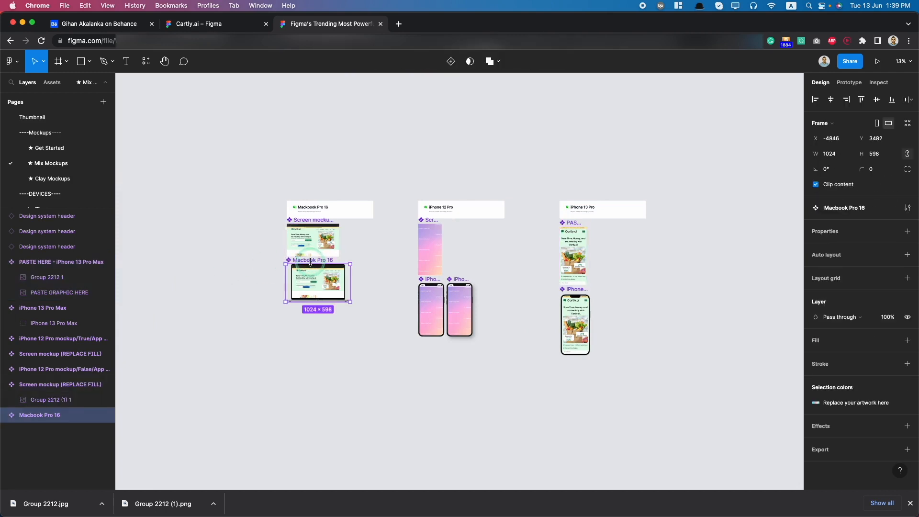
{"action": "left_click", "coordinate": [834, 450]}
{"action": "left_click", "coordinate": [883, 416]}
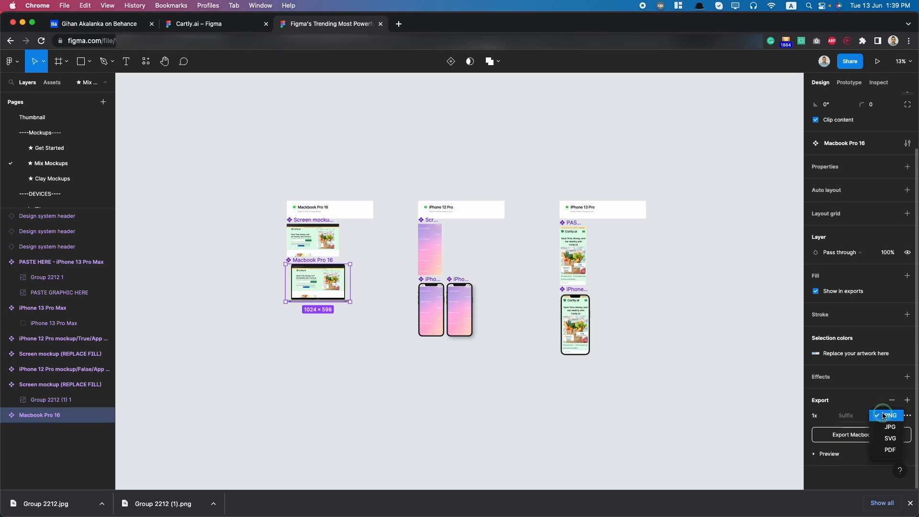
{"action": "left_click", "coordinate": [886, 417]}
{"action": "left_click", "coordinate": [831, 421]}
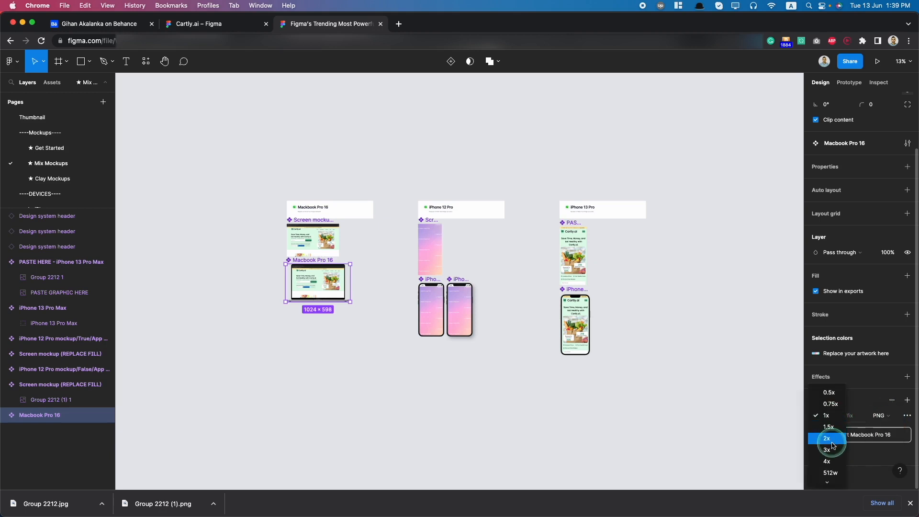
{"action": "left_click", "coordinate": [826, 439]}
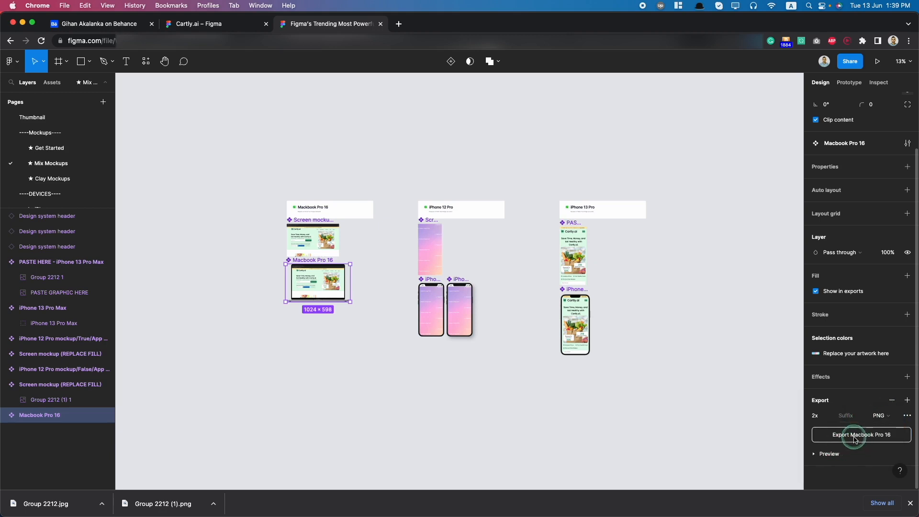
{"action": "left_click", "coordinate": [855, 435]}
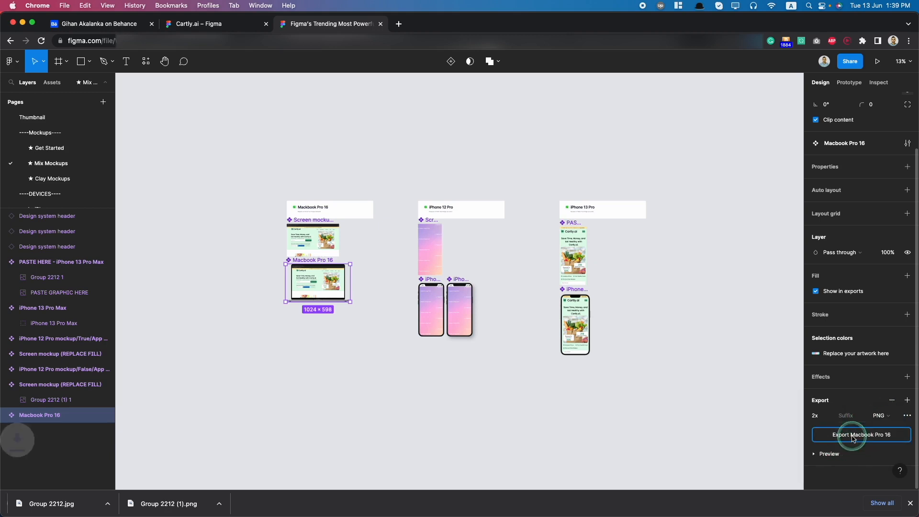
Step: Export the iPhone 13 Pro Max mockup as a PNG at 2x scale
{"action": "left_click", "coordinate": [575, 293]}
{"action": "scroll", "coordinate": [812, 420], "scroll_direction": "down", "scroll_amount": 2}
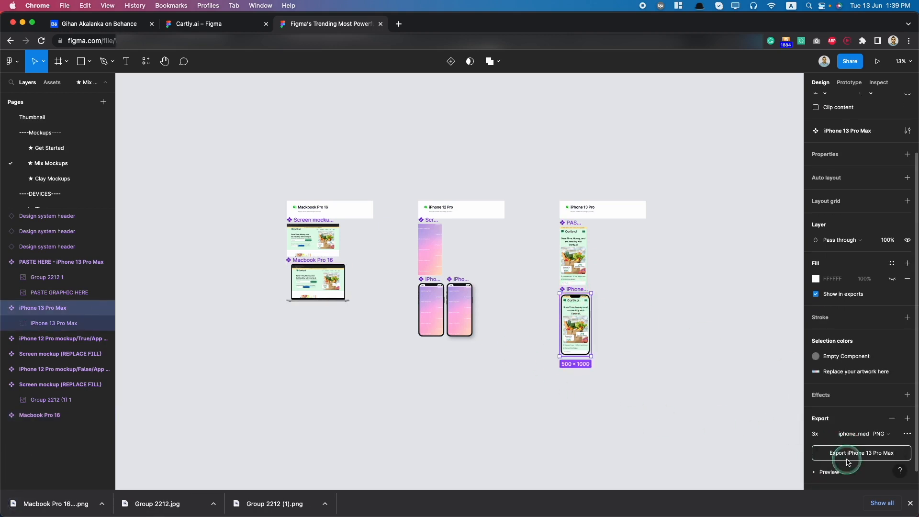
{"action": "left_click", "coordinate": [824, 415]}
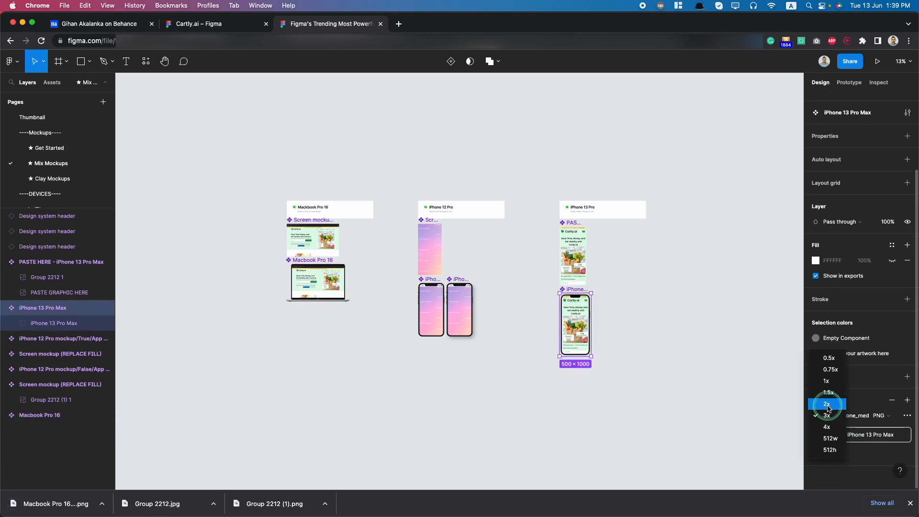
{"action": "left_click", "coordinate": [827, 404]}
{"action": "left_click", "coordinate": [864, 445]}
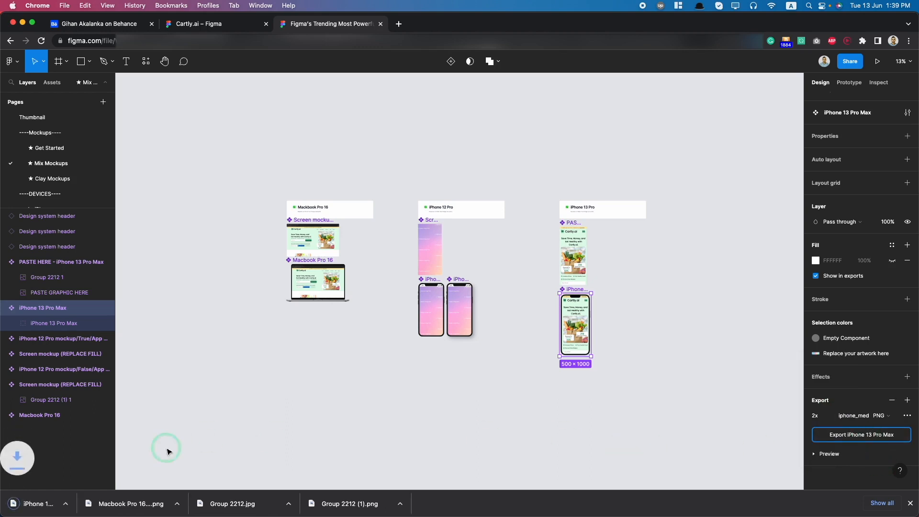
Step: Create a 1400 × 1331 frame on the case study page of the Cartly.ai file
{"action": "left_click", "coordinate": [217, 19]}
{"action": "left_click", "coordinate": [36, 136]}
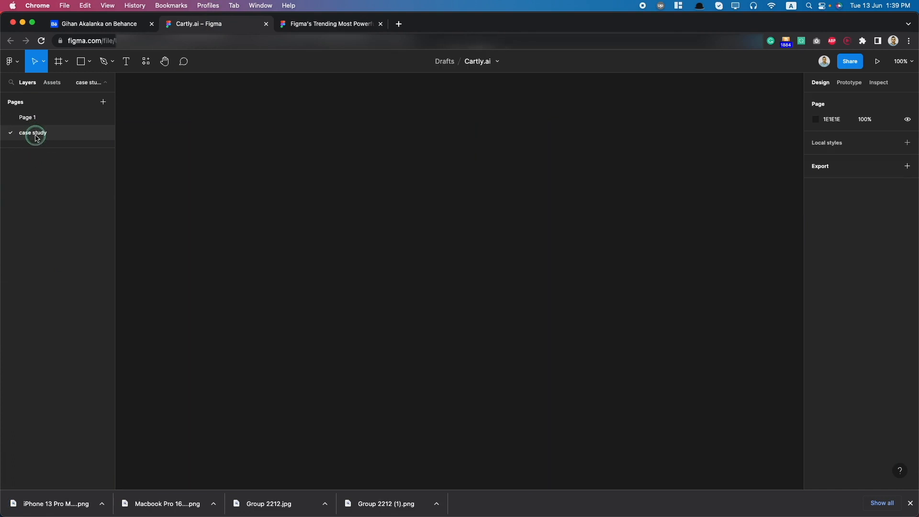
{"action": "left_click", "coordinate": [59, 65]}
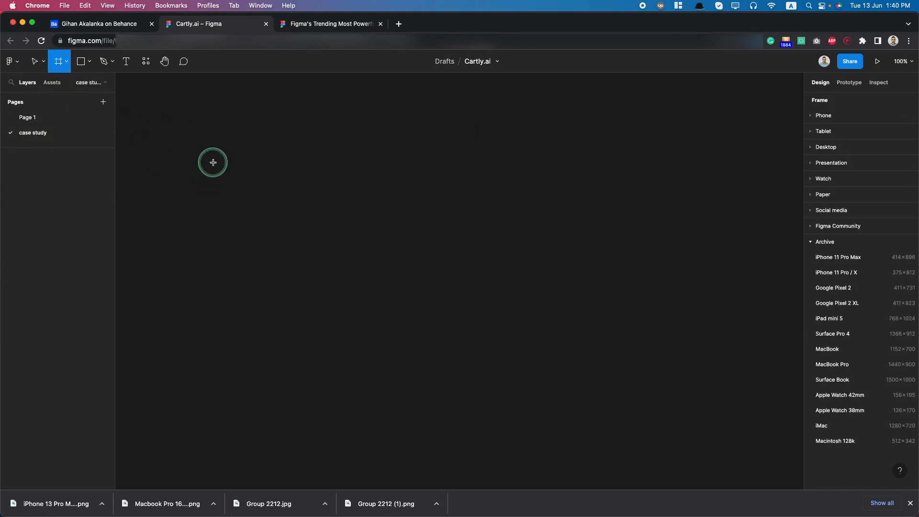
{"action": "left_click_drag", "start_coordinate": [213, 162], "coordinate": [458, 367]}
{"action": "left_click_drag", "start_coordinate": [517, 378], "coordinate": [664, 407]}
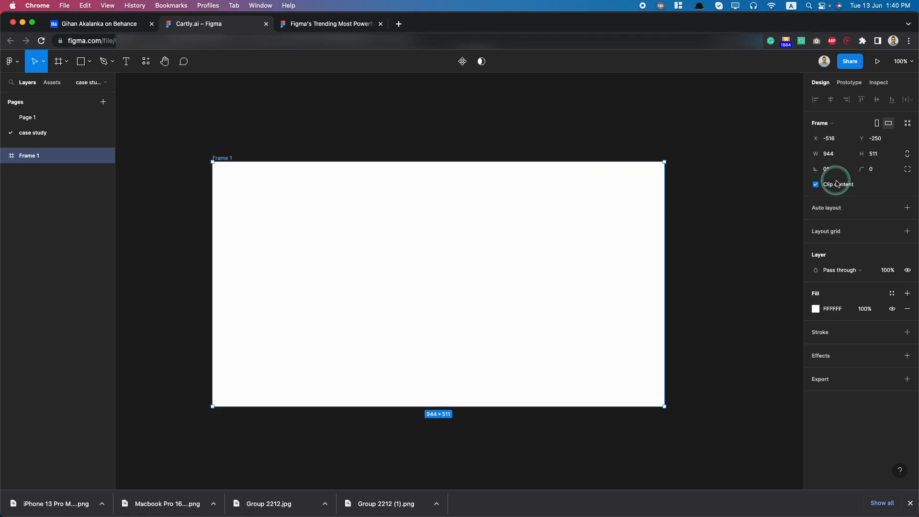
{"action": "left_click", "coordinate": [464, 312]}
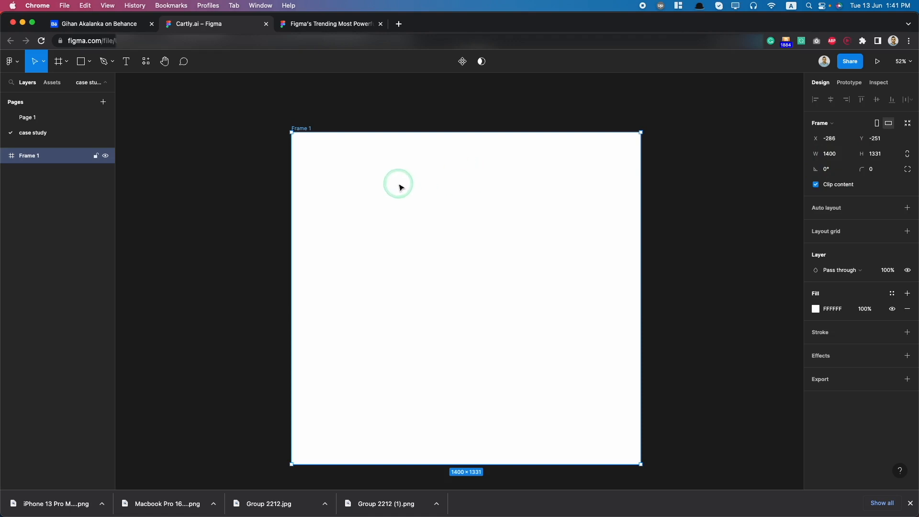
Step: Bring the exported Macbook Pro 16 PNG into the frame and position it in the upper-left area at about X 26, Y 98
{"action": "left_click", "coordinate": [324, 24]}
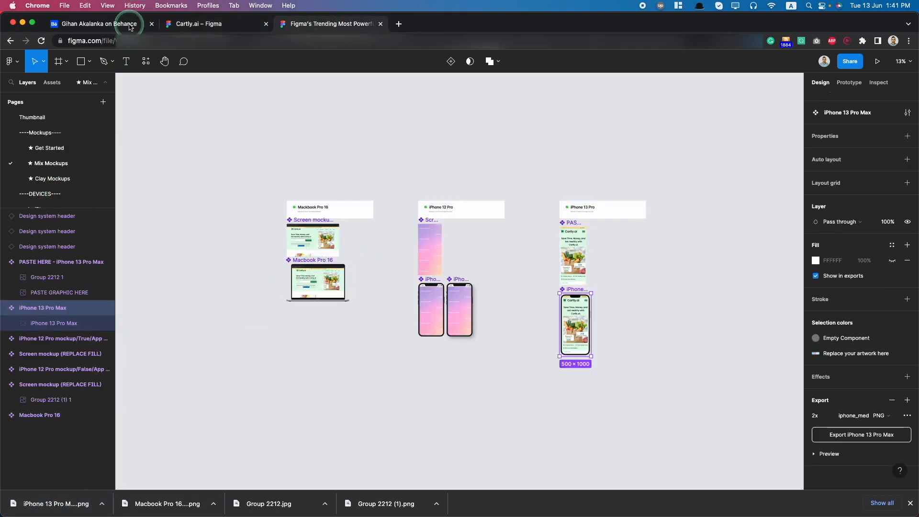
{"action": "left_click", "coordinate": [203, 26]}
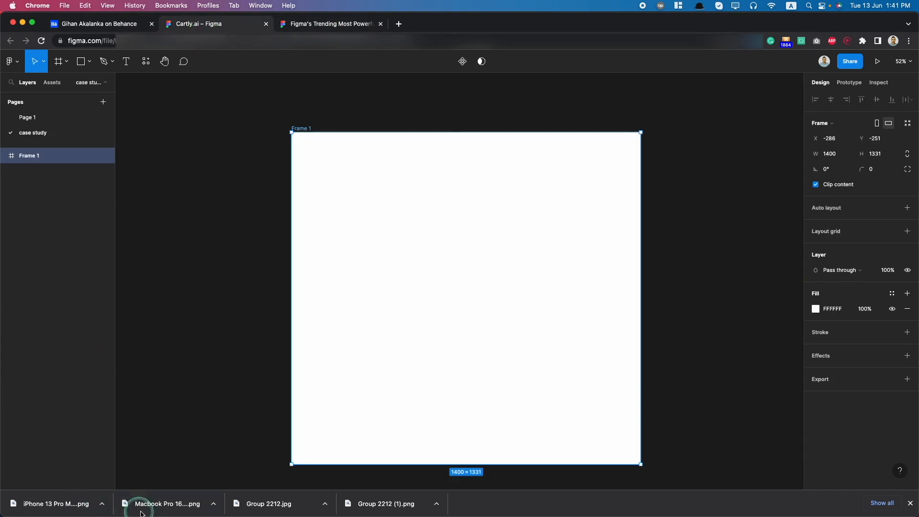
{"action": "left_click_drag", "start_coordinate": [144, 503], "coordinate": [408, 284]}
{"action": "left_click_drag", "start_coordinate": [454, 211], "coordinate": [414, 212]}
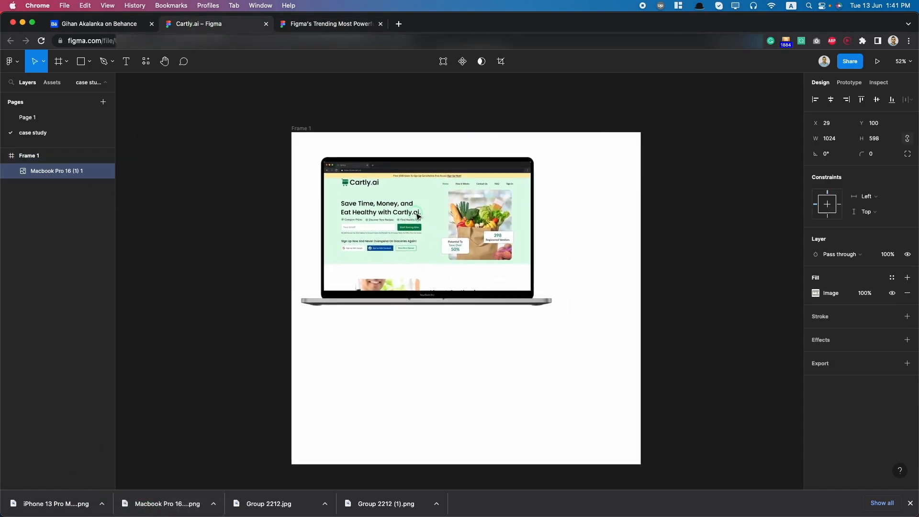
{"action": "left_click", "coordinate": [475, 271]}
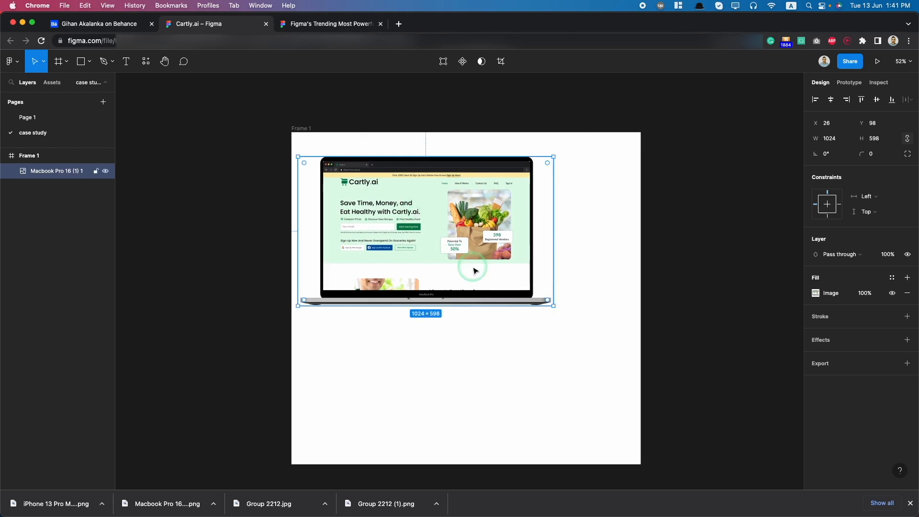
Step: Set the frame's fill to E7F9FF and reduce its height to 800
{"action": "left_click", "coordinate": [300, 129]}
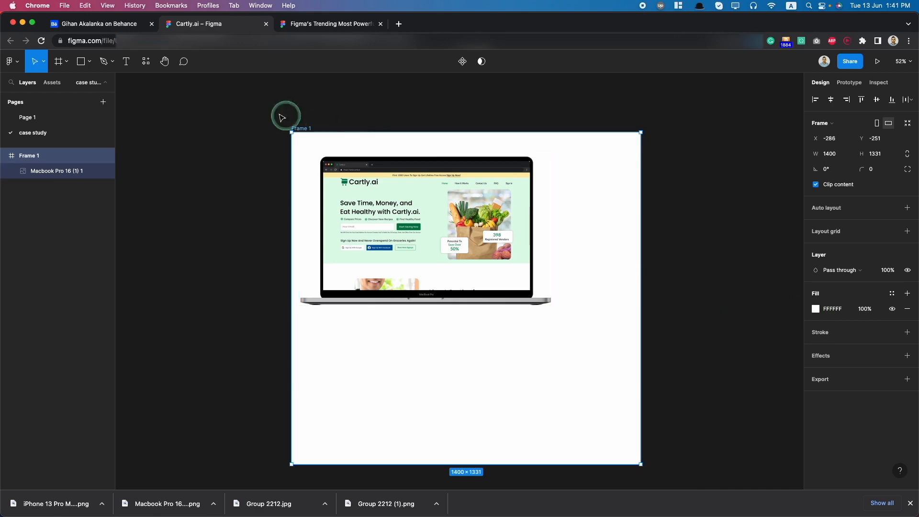
{"action": "left_click", "coordinate": [398, 25]}
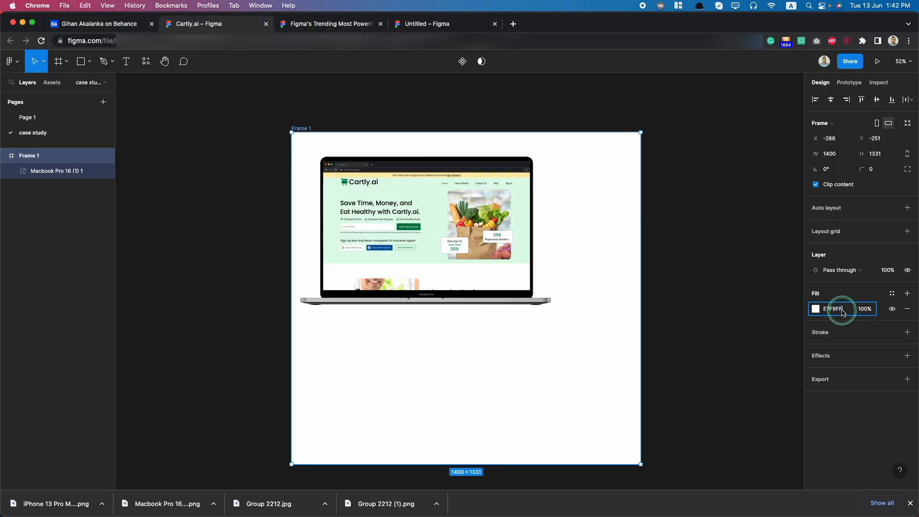
{"action": "key", "text": "Return"}
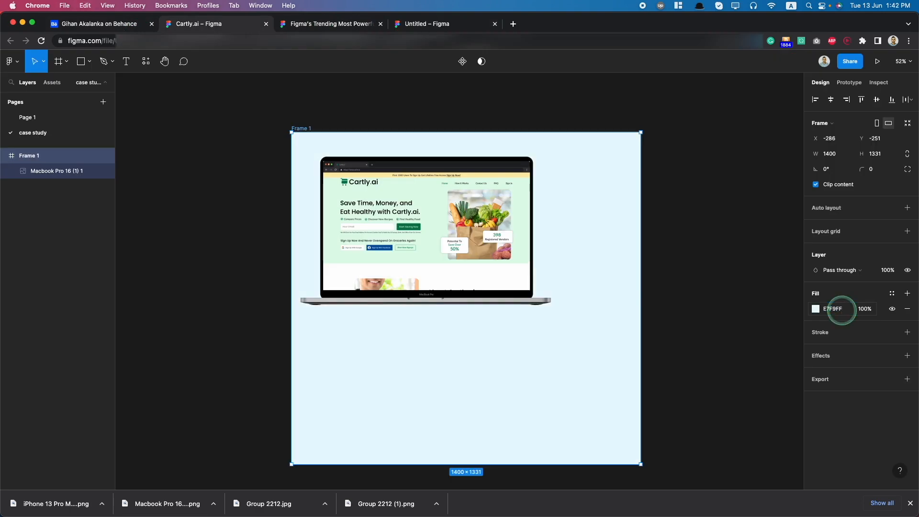
{"action": "left_click_drag", "start_coordinate": [447, 465], "coordinate": [461, 332]}
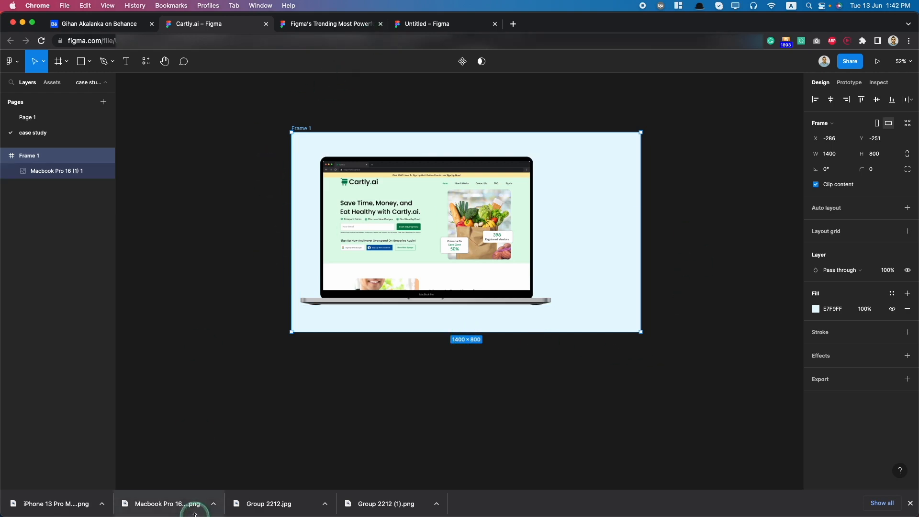
Step: Add the exported iPhone 13 Pro Max PNG to the frame, scaled down and overlapping the MacBook's lower-right corner
{"action": "left_click_drag", "start_coordinate": [82, 502], "coordinate": [553, 257]}
{"action": "left_click_drag", "start_coordinate": [562, 222], "coordinate": [562, 222]}
{"action": "left_click_drag", "start_coordinate": [560, 172], "coordinate": [577, 281]}
{"action": "left_click_drag", "start_coordinate": [624, 446], "coordinate": [550, 311]}
{"action": "left_click", "coordinate": [551, 344]}
{"action": "scroll", "coordinate": [549, 342], "scroll_direction": "up", "scroll_amount": 2}
{"action": "scroll", "coordinate": [550, 342], "scroll_direction": "down", "scroll_amount": 4}
Step: Move the MacBook and iPhone images together and scale them up to about 1327 × 822 so they fill the frame
{"action": "left_click_drag", "start_coordinate": [516, 230], "coordinate": [523, 240]}
{"action": "left_click", "coordinate": [503, 258], "text": "shift"}
{"action": "left_click_drag", "start_coordinate": [471, 278], "coordinate": [488, 291]}
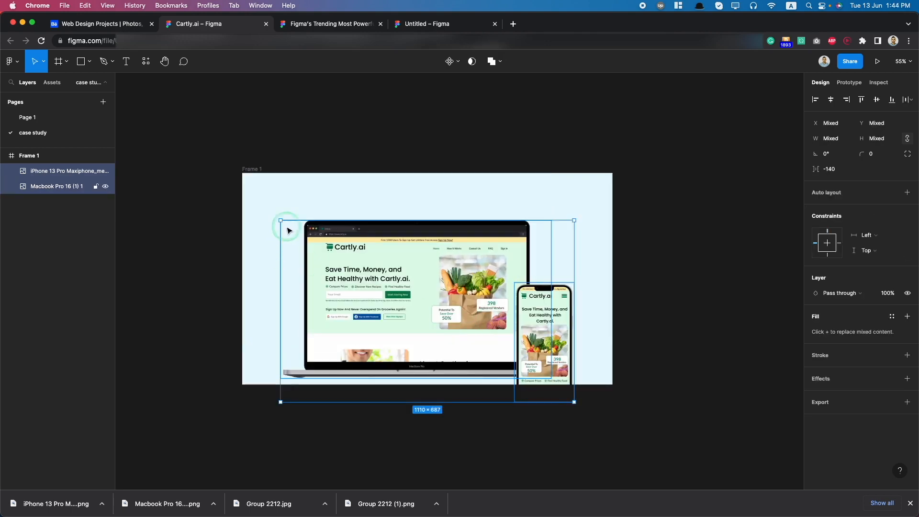
{"action": "left_click_drag", "start_coordinate": [278, 220], "coordinate": [251, 202]}
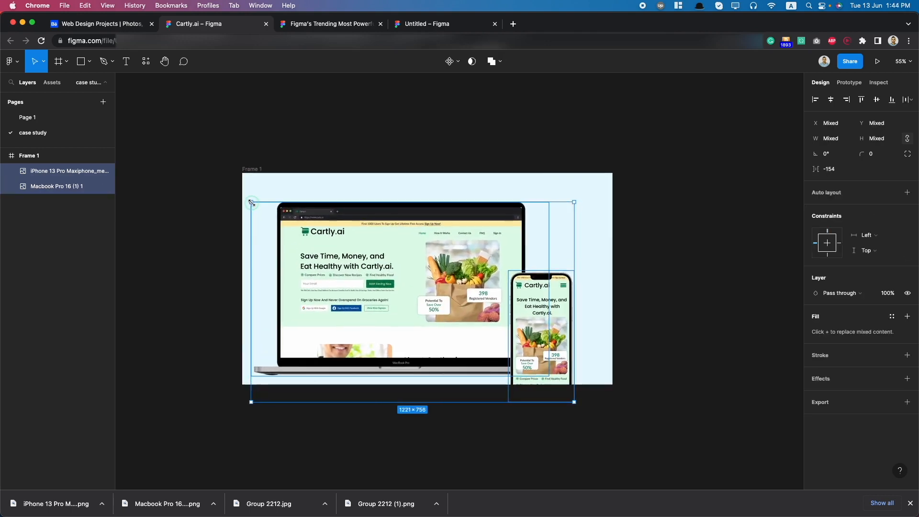
{"action": "left_click", "coordinate": [572, 205]}
{"action": "left_click_drag", "start_coordinate": [580, 199], "coordinate": [603, 191]}
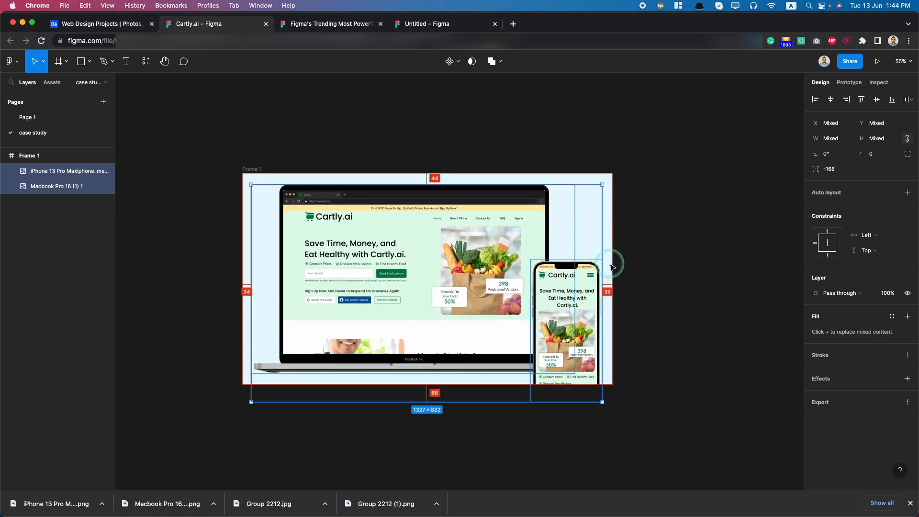
Step: Rename the frame as 1 and place a duplicate of it directly below
{"action": "left_click", "coordinate": [253, 168]}
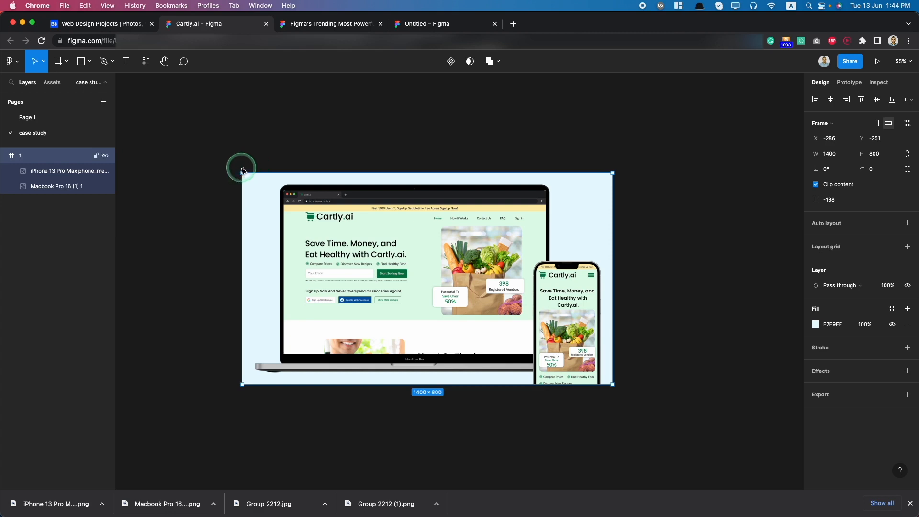
{"action": "left_click", "coordinate": [207, 181]}
{"action": "scroll", "coordinate": [209, 182], "scroll_direction": "down", "scroll_amount": 5}
{"action": "scroll", "coordinate": [209, 185], "scroll_direction": "up", "scroll_amount": 2}
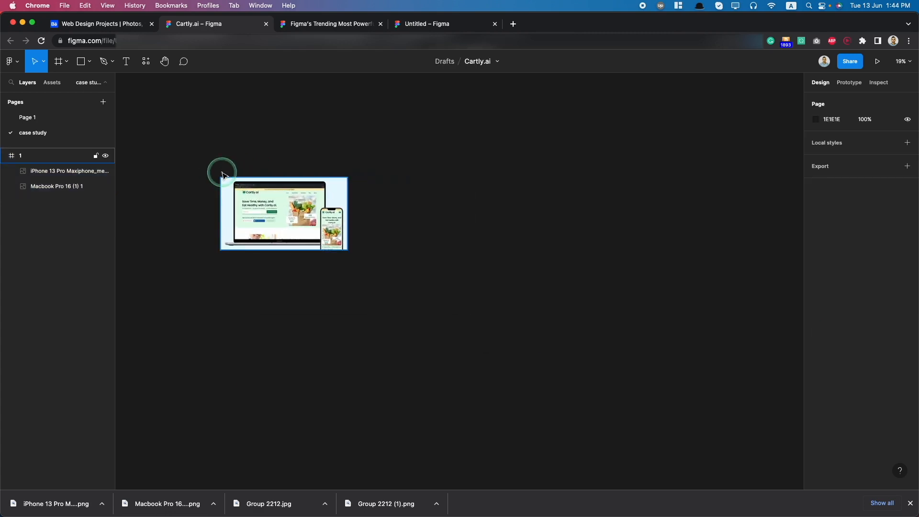
{"action": "left_click_drag", "start_coordinate": [223, 175], "coordinate": [227, 257]}
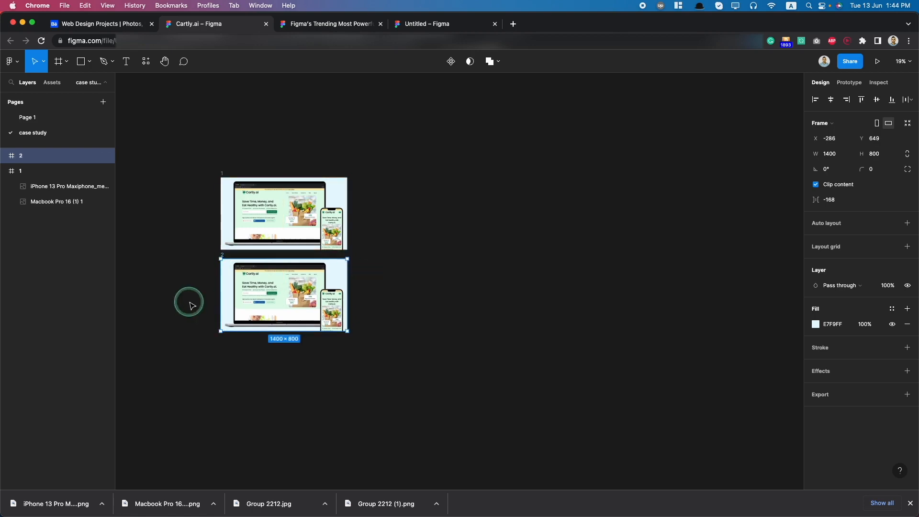
Step: Delete the MacBook and iPhone images from the duplicated frame, leaving only its light blue background
{"action": "scroll", "coordinate": [190, 303], "scroll_direction": "up", "scroll_amount": 5}
{"action": "left_click", "coordinate": [340, 288]}
{"action": "left_click", "coordinate": [492, 327], "text": "shift"}
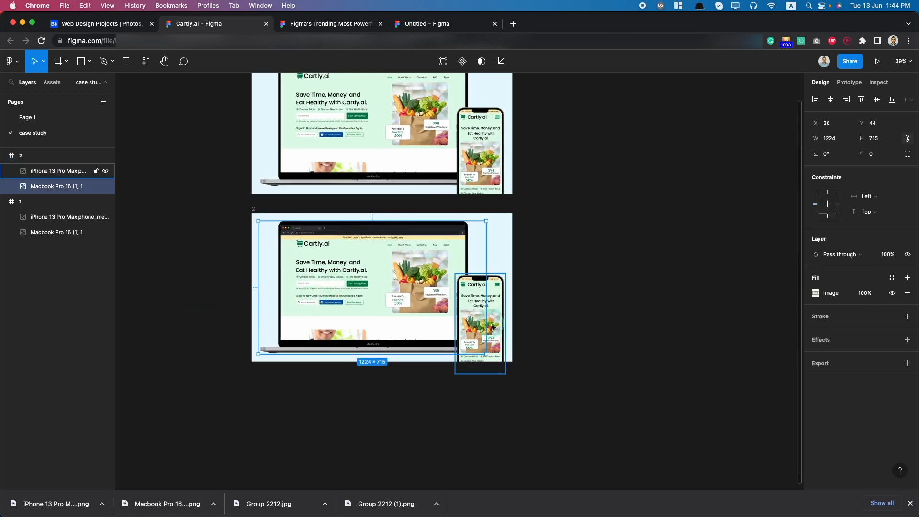
{"action": "key", "text": "Delete"}
{"action": "left_click", "coordinate": [493, 328]}
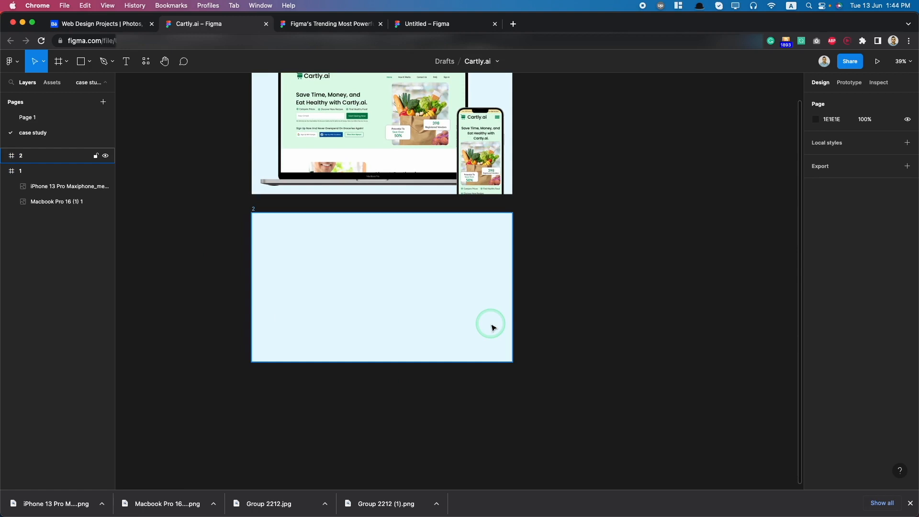
Step: Start a text object in the upper-left area of frame 2 using Poppins Regular at size 50
{"action": "scroll", "coordinate": [415, 318], "scroll_direction": "up", "scroll_amount": 4}
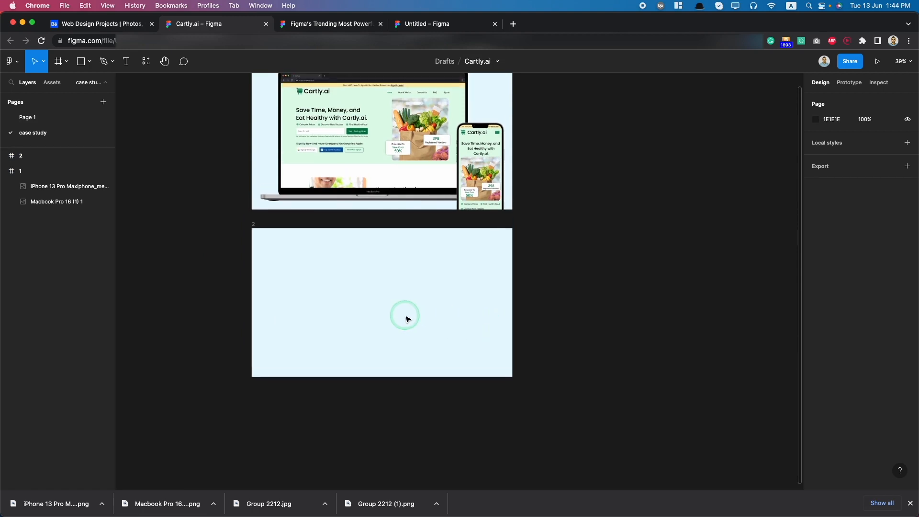
{"action": "left_click", "coordinate": [128, 63]}
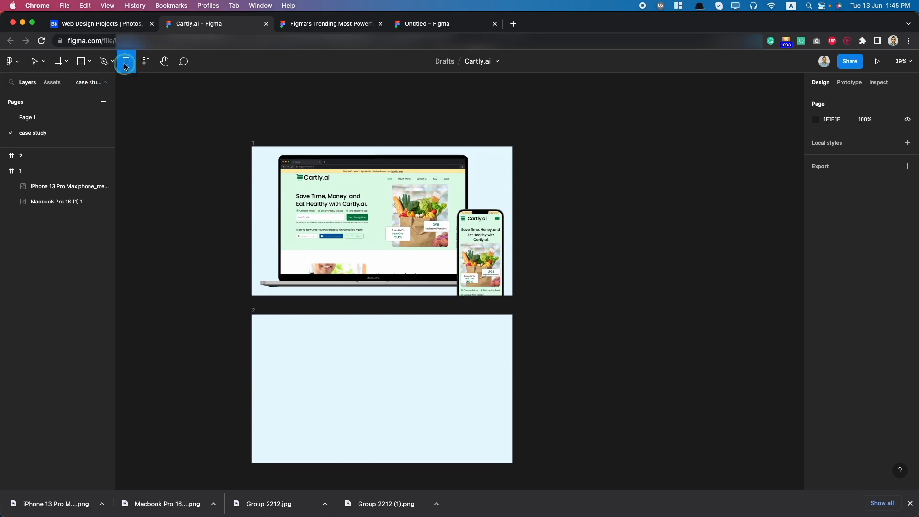
{"action": "left_click", "coordinate": [272, 342]}
{"action": "left_click", "coordinate": [833, 294]}
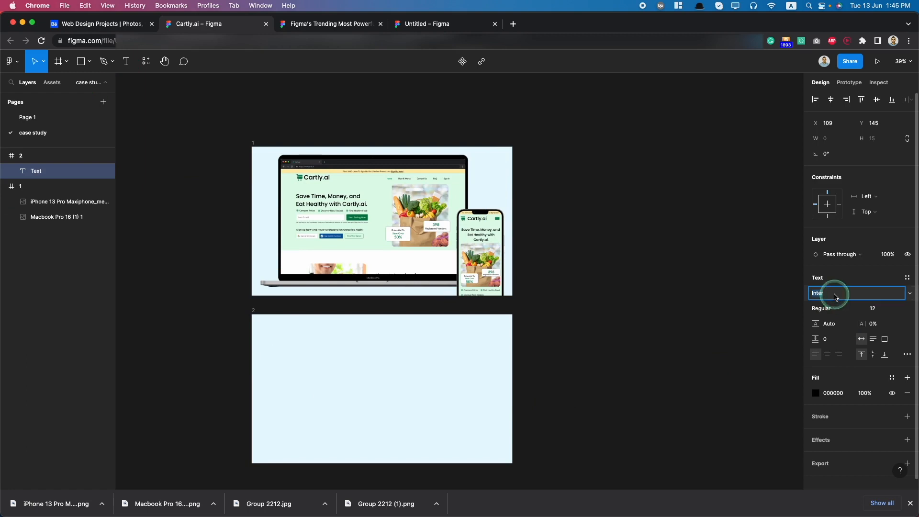
{"action": "key", "text": "Return"}
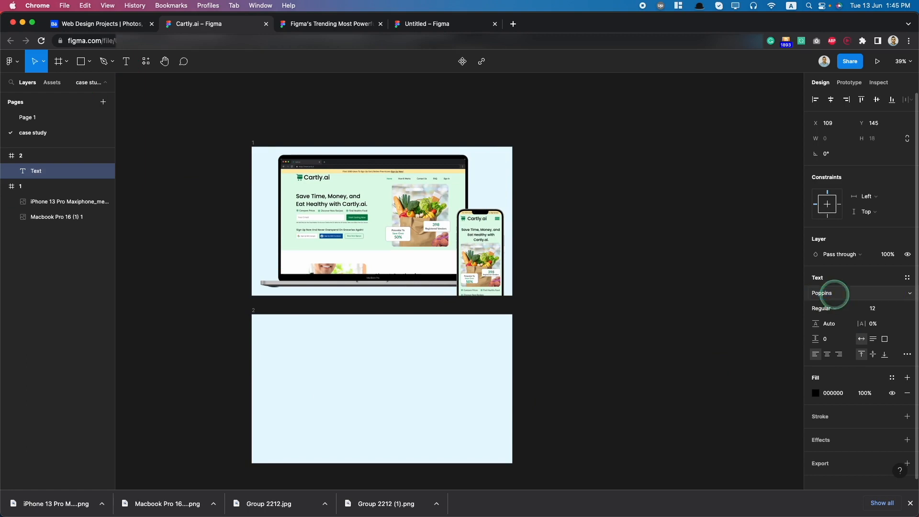
{"action": "left_click", "coordinate": [845, 309]}
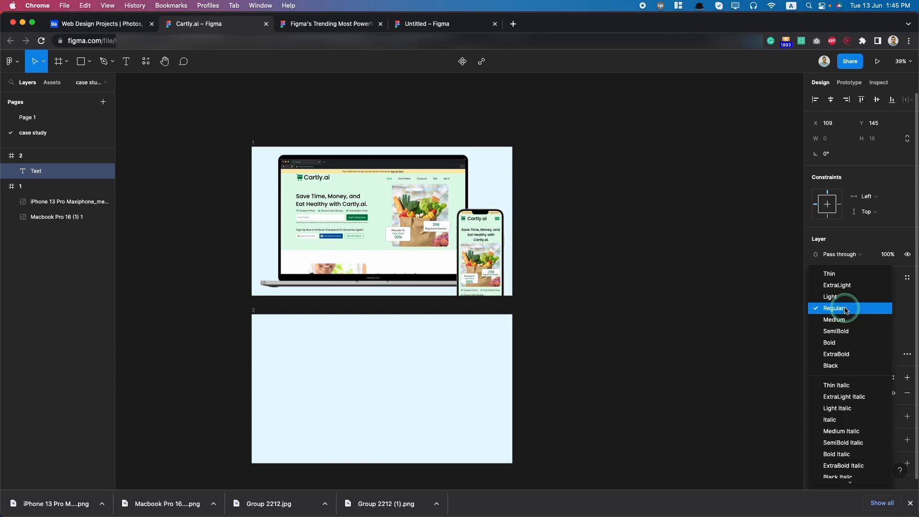
{"action": "left_click", "coordinate": [846, 309]}
{"action": "left_click", "coordinate": [868, 307]}
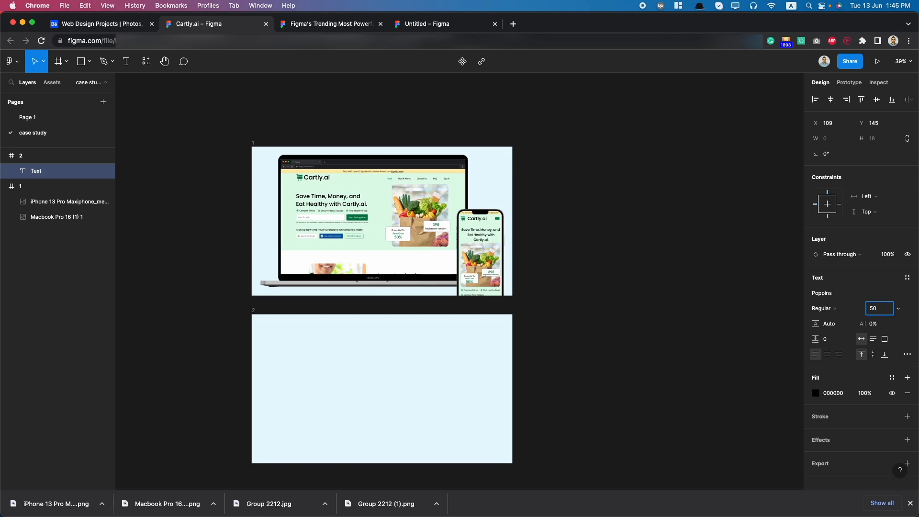
Step: Enter the placeholder text "cxcxcxcxcx" in frame 2's new text object
{"action": "left_click", "coordinate": [610, 319]}
{"action": "left_click", "coordinate": [327, 399]}
{"action": "type", "text": "xcxcx"}
{"action": "key", "text": "Escape"}
{"action": "scroll", "coordinate": [222, 397], "scroll_direction": "up", "scroll_amount": 5}
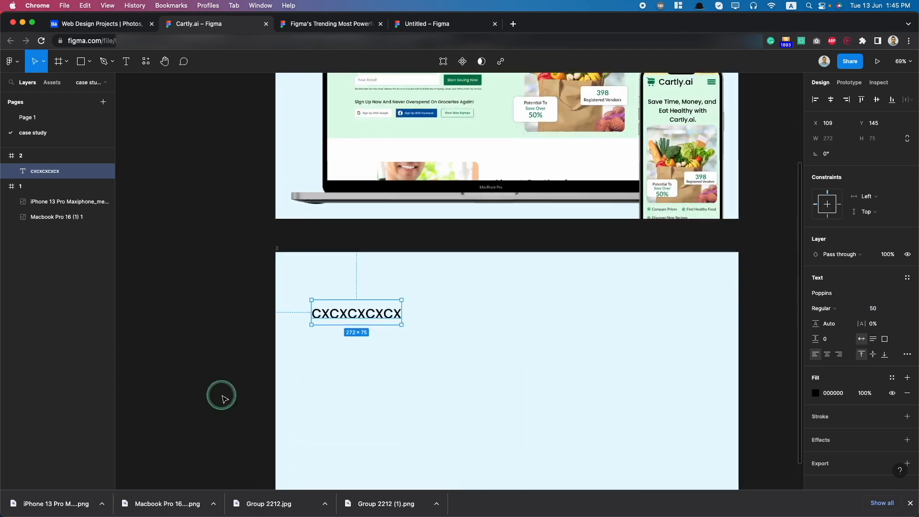
Step: Add a layout grid to frame 2 and turn it into a 12-column grid
{"action": "scroll", "coordinate": [223, 397], "scroll_direction": "down", "scroll_amount": 3}
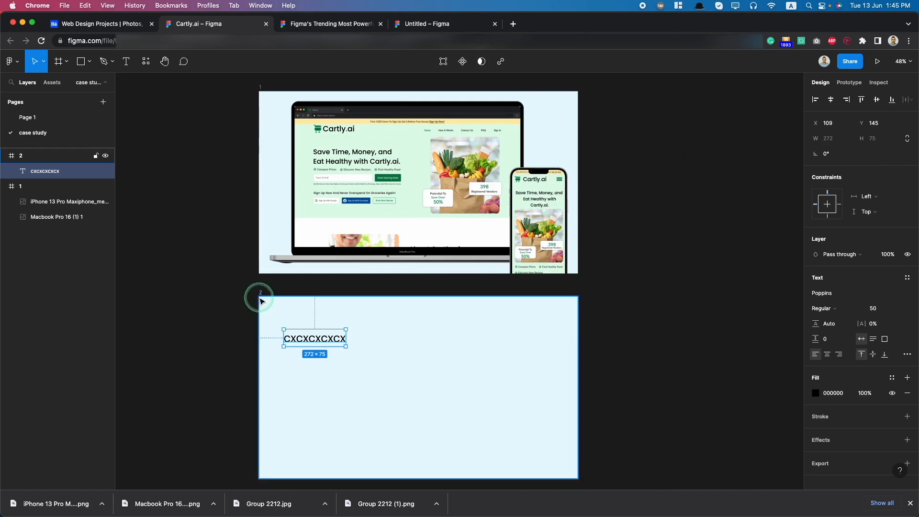
{"action": "key", "text": "Escape"}
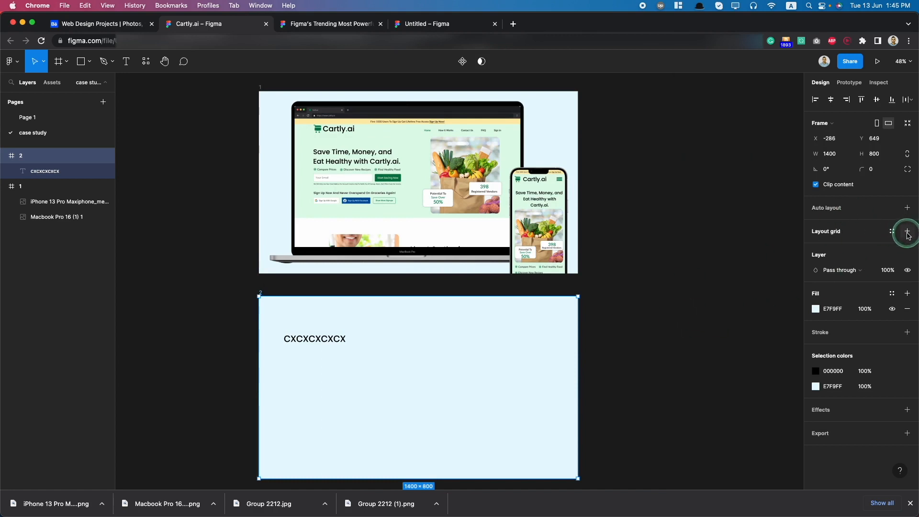
{"action": "left_click", "coordinate": [907, 235]}
{"action": "left_click", "coordinate": [816, 247]}
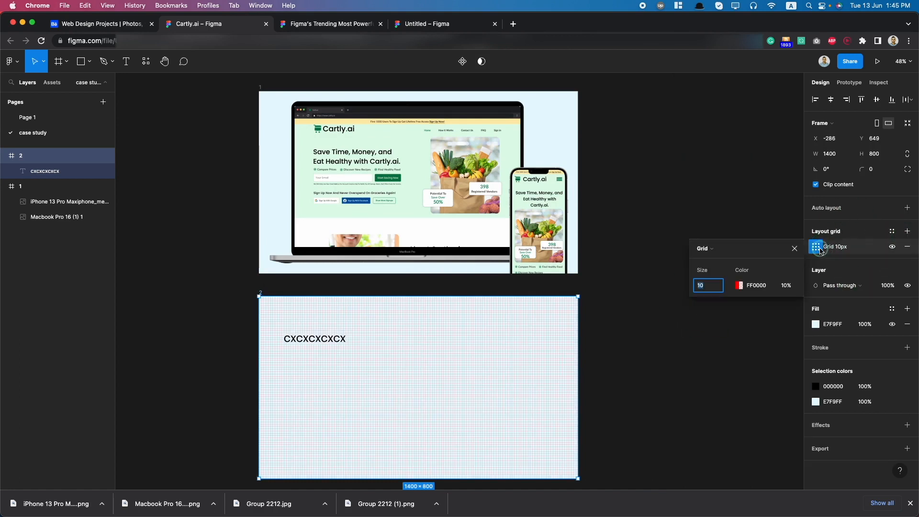
{"action": "left_click", "coordinate": [703, 248]}
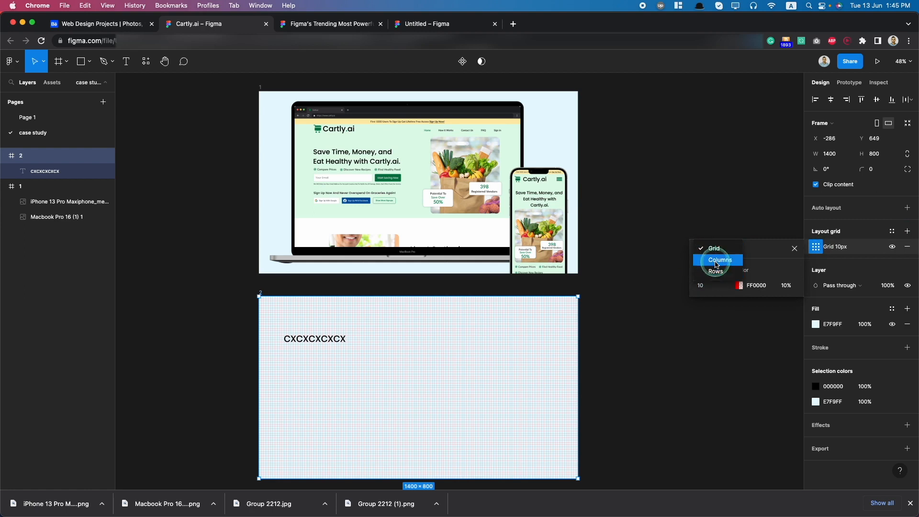
{"action": "left_click", "coordinate": [713, 261]}
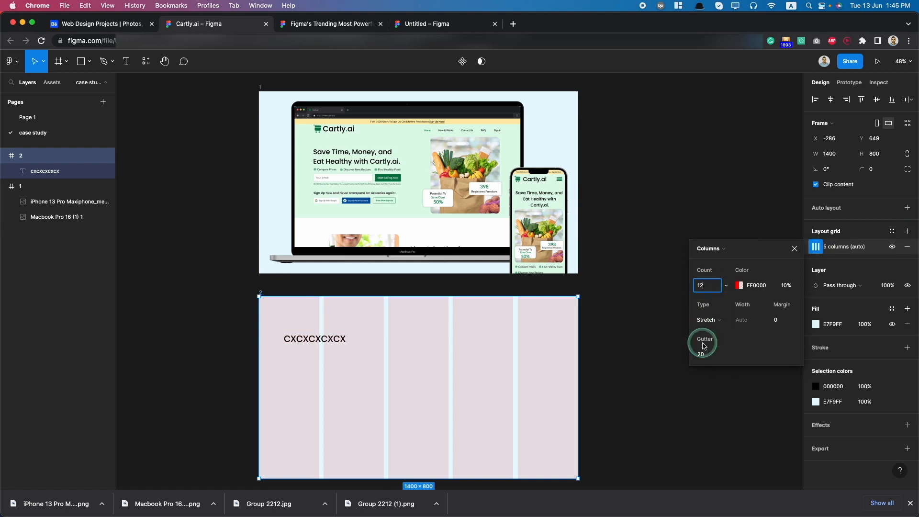
Step: Set the margin of frame 2's column grid to 140
{"action": "left_click", "coordinate": [779, 320]}
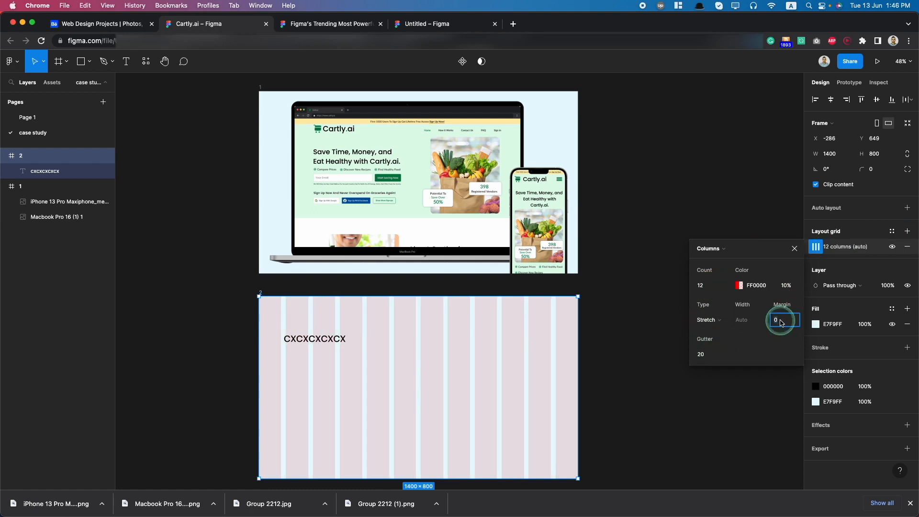
{"action": "type", "text": "140"}
{"action": "key", "text": "Return"}
{"action": "left_click", "coordinate": [408, 374]}
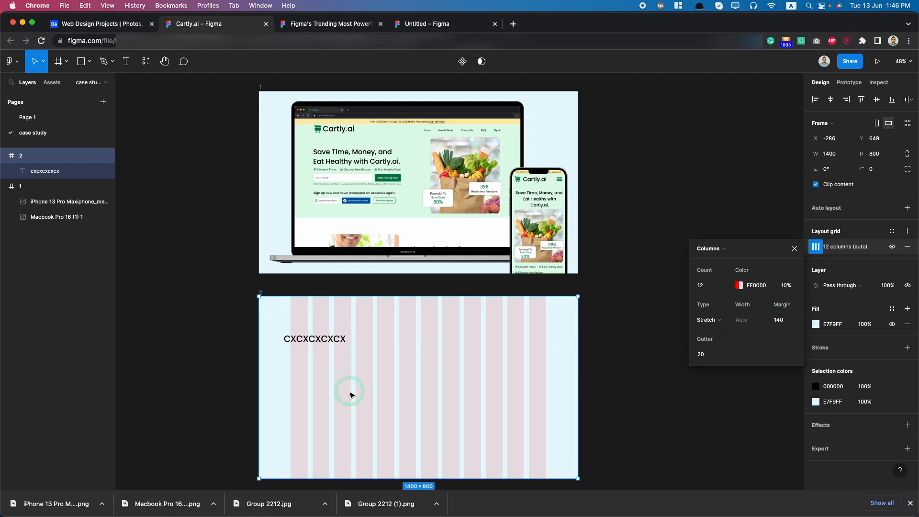
Step: Narrow the column grid's side margins so the columns span nearly the full width of frame 2
{"action": "left_click", "coordinate": [784, 320]}
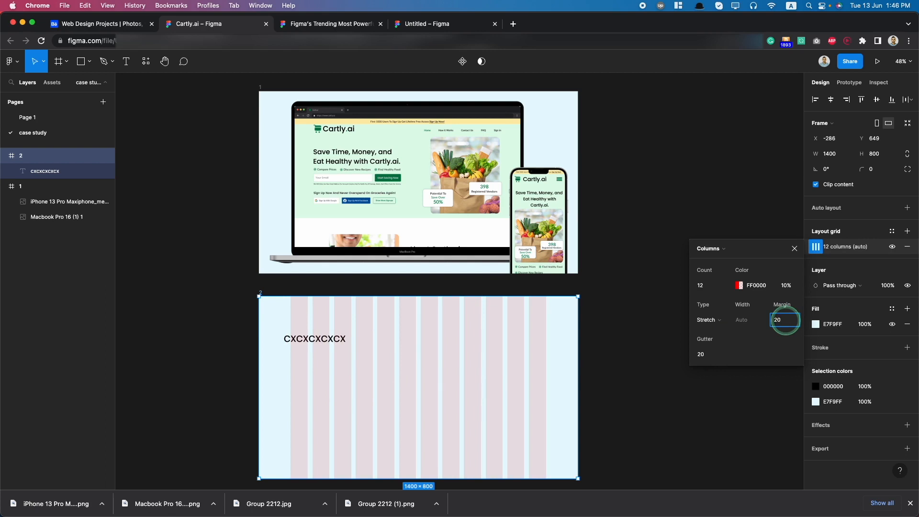
{"action": "key", "text": "Return"}
{"action": "left_click", "coordinate": [364, 397]}
Step: Place a copy of the placeholder text at the first column near frame 2's upper edge and move the original further down
{"action": "left_click", "coordinate": [318, 385]}
{"action": "left_click_drag", "start_coordinate": [310, 342], "coordinate": [293, 324]}
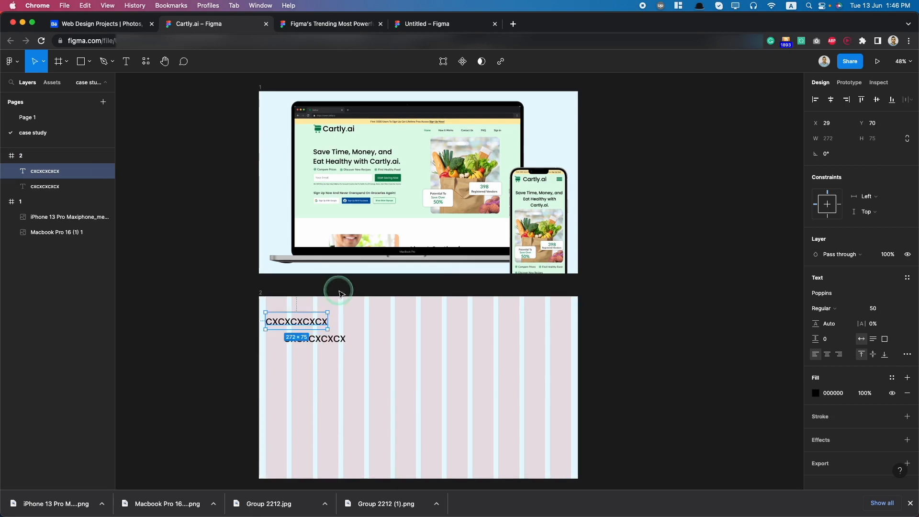
{"action": "left_click_drag", "start_coordinate": [325, 345], "coordinate": [310, 390]}
Step: Change the upper placeholder text to "Typography" and delete the lower placeholder text
{"action": "left_click", "coordinate": [300, 322]}
{"action": "double_click", "coordinate": [300, 322]}
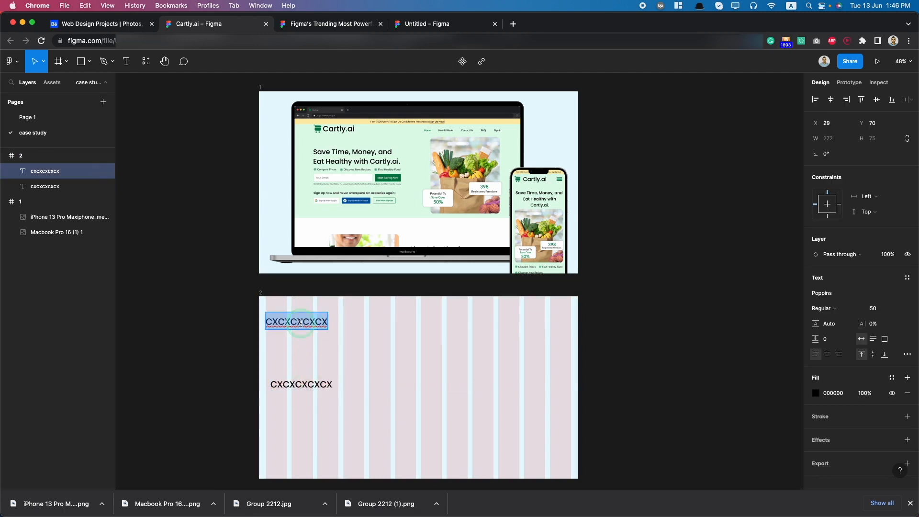
{"action": "type", "text": "Typography"}
{"action": "key", "text": "Escape"}
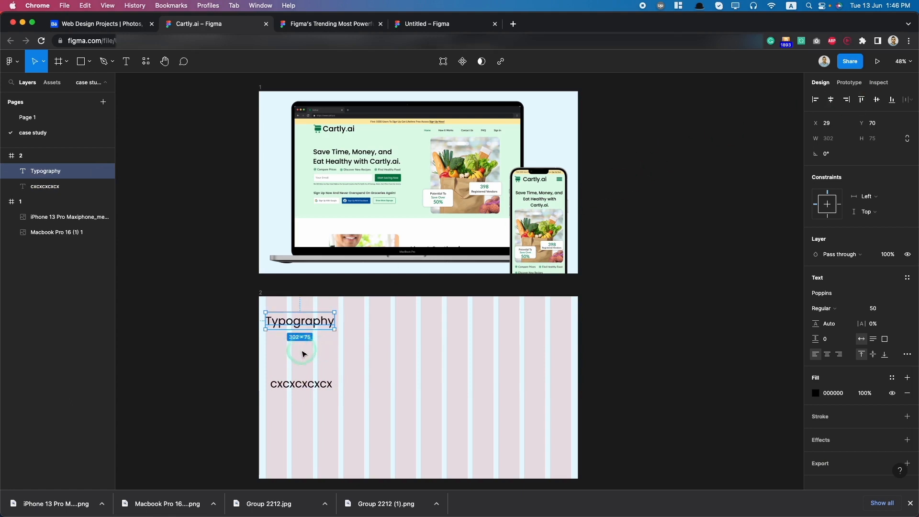
{"action": "left_click", "coordinate": [304, 385]}
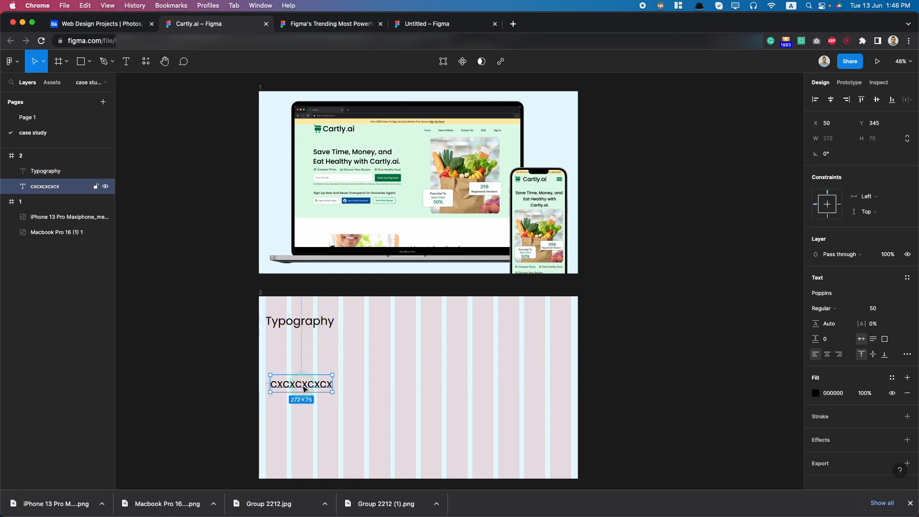
{"action": "key", "text": "Delete"}
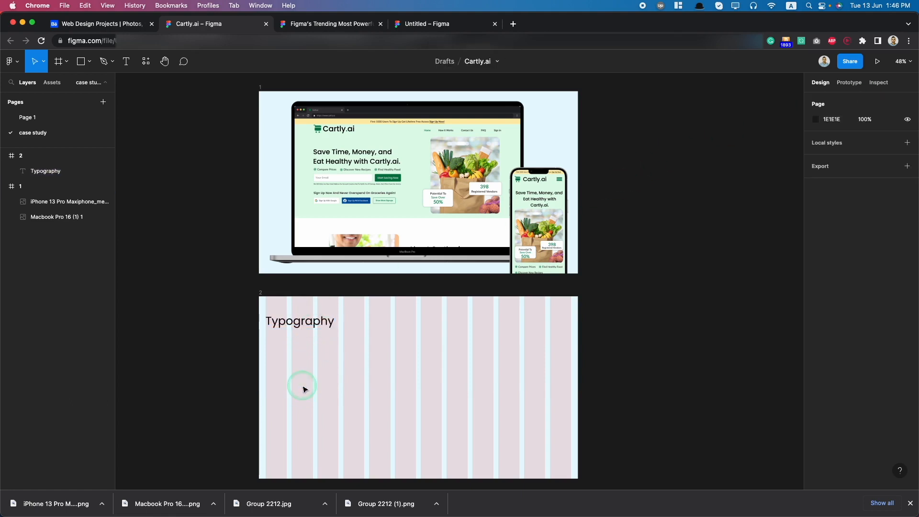
Step: Duplicate the Typography heading directly below, aligned with the first column, and change the copy's text to "Color"
{"action": "left_click", "coordinate": [314, 328]}
{"action": "left_click_drag", "start_coordinate": [314, 327], "coordinate": [315, 381]}
{"action": "double_click", "coordinate": [313, 377]}
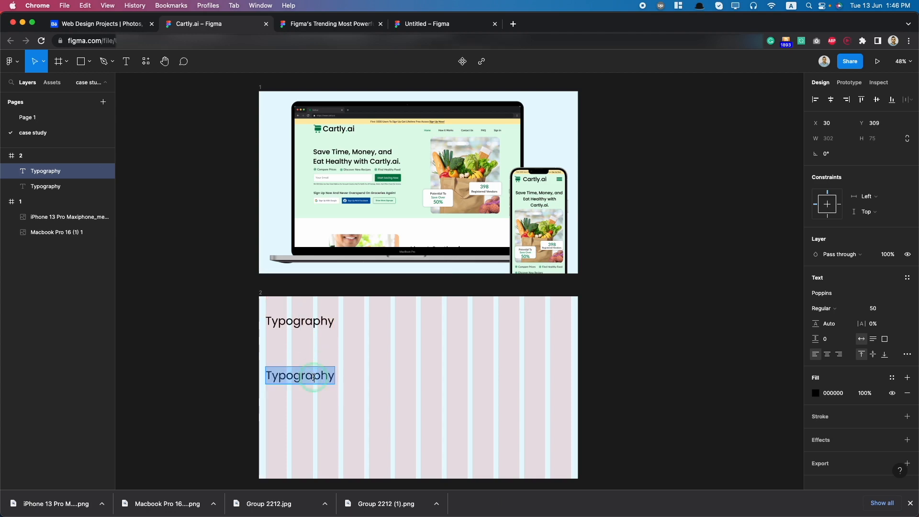
{"action": "type", "text": "Color"}
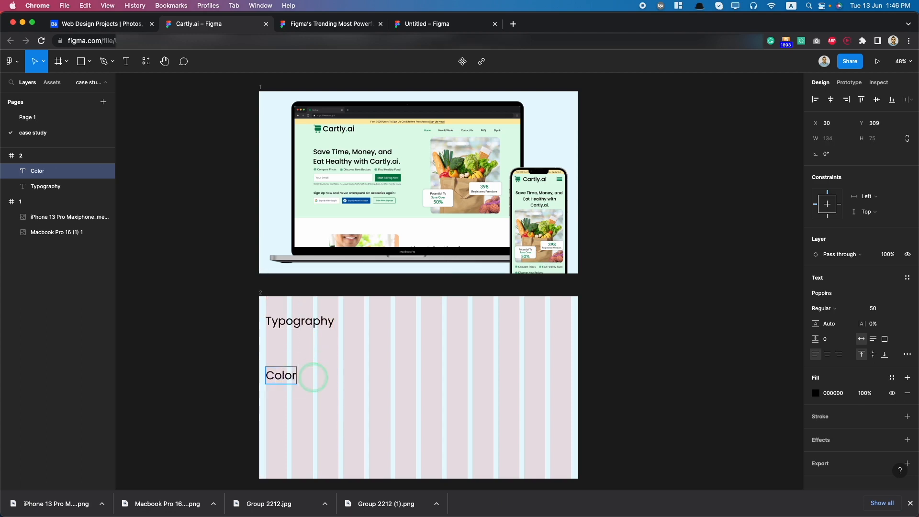
{"action": "key", "text": "Escape"}
{"action": "left_click", "coordinate": [212, 369]}
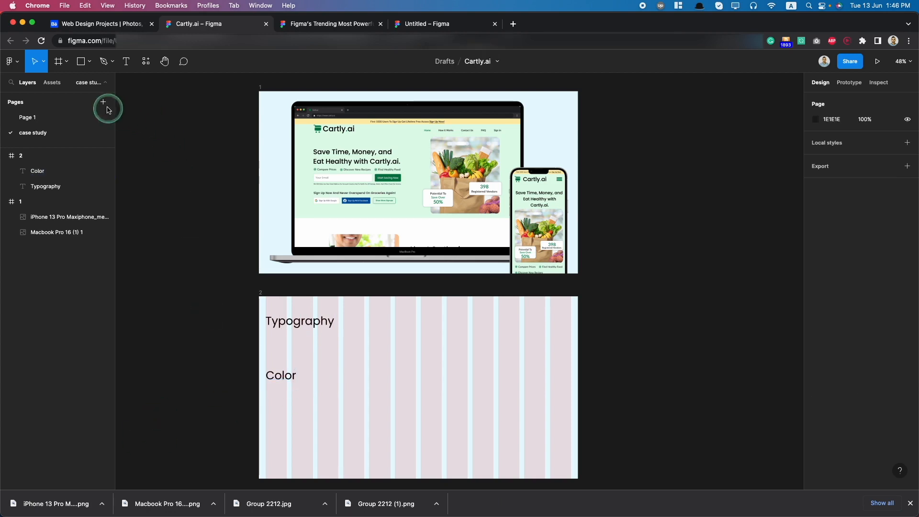
Step: Draw a rectangle of about 773 × 271 in frame 2, to the right of the Typography heading, ending at the last column
{"action": "left_click", "coordinate": [81, 62]}
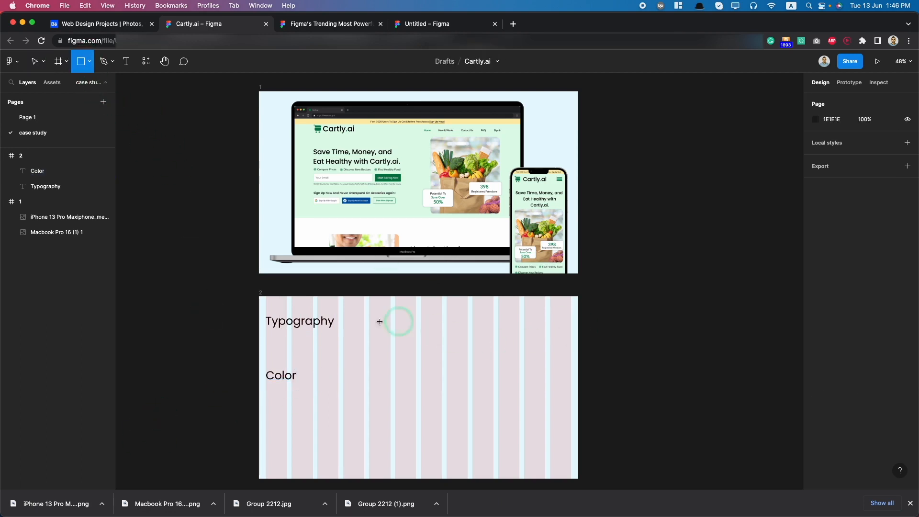
{"action": "left_click_drag", "start_coordinate": [397, 315], "coordinate": [571, 376]}
{"action": "left_click", "coordinate": [480, 366]}
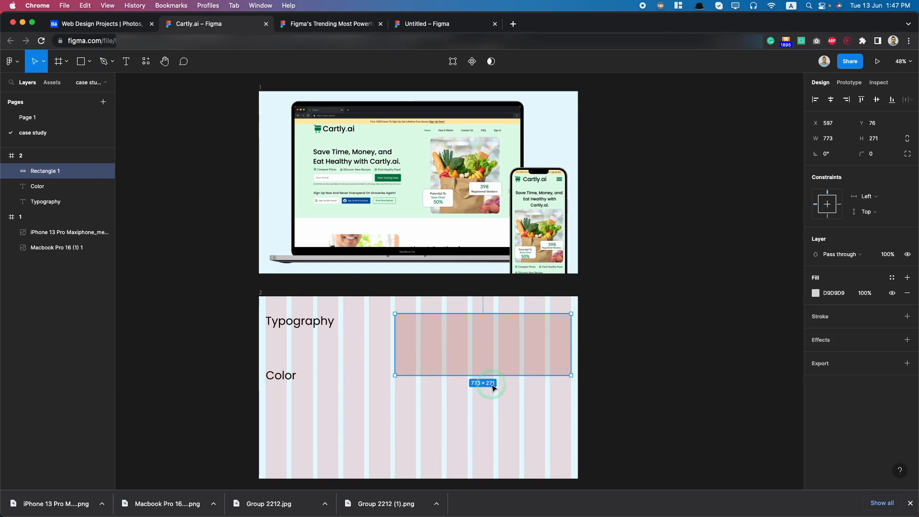
Step: Give the rectangle a corner radius of 15 and a white FFFFFF fill
{"action": "left_click", "coordinate": [881, 155]}
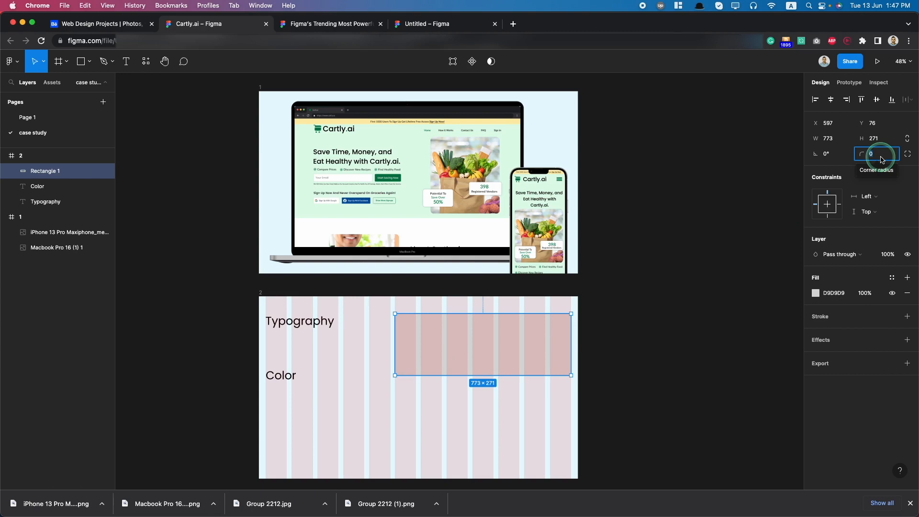
{"action": "type", "text": "2"}
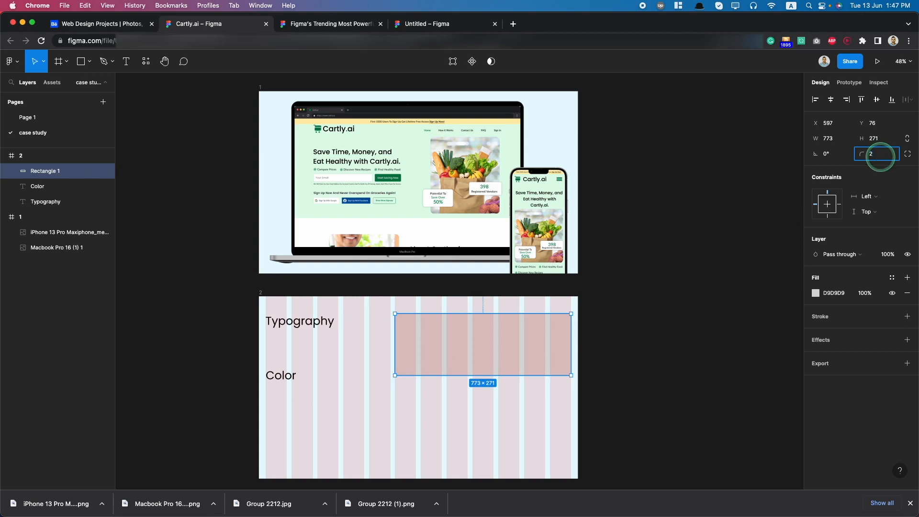
{"action": "key", "text": "Return"}
{"action": "left_click", "coordinate": [880, 158]}
{"action": "key", "text": "Return"}
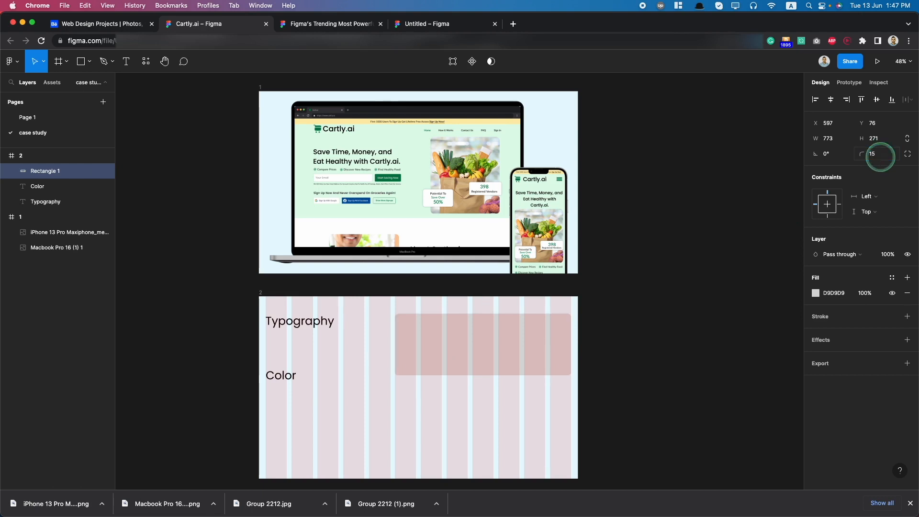
{"action": "left_click", "coordinate": [816, 293]}
{"action": "left_click_drag", "start_coordinate": [756, 282], "coordinate": [644, 225]}
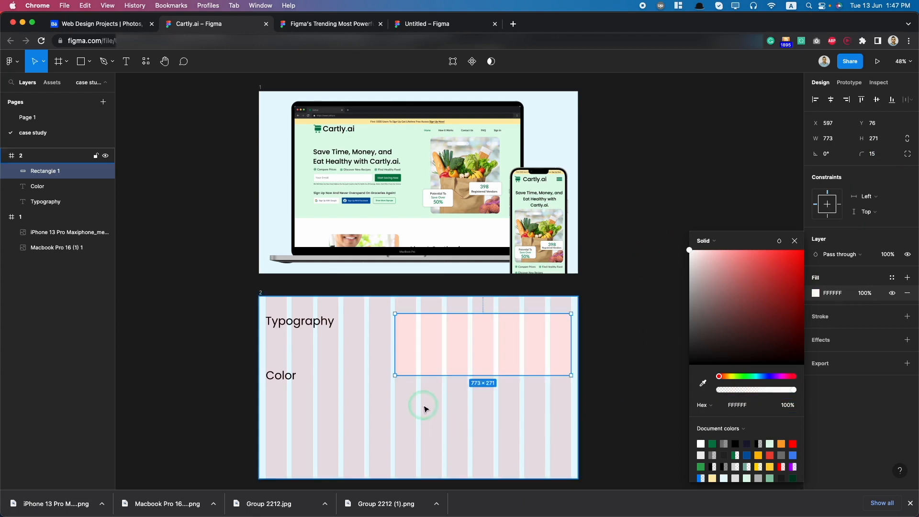
Step: Align the top edges of the white rectangle and the Typography heading
{"action": "scroll", "coordinate": [426, 407], "scroll_direction": "up", "scroll_amount": 3}
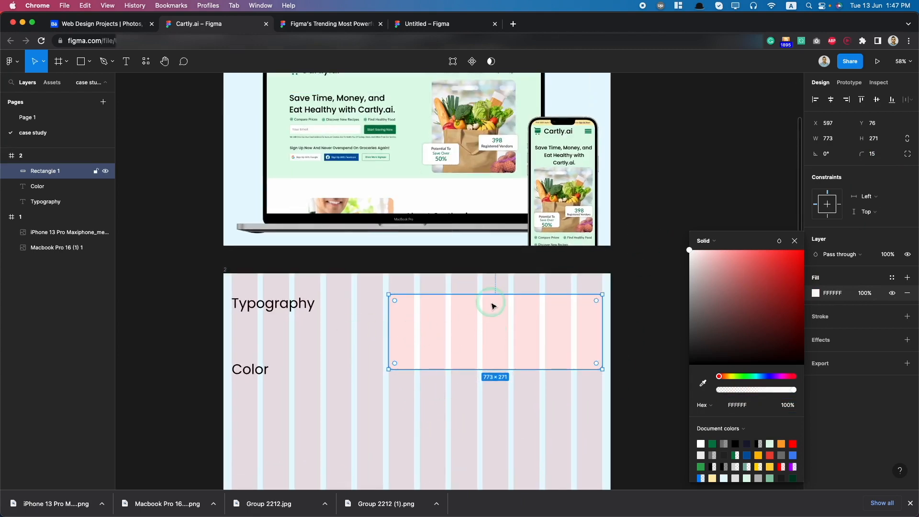
{"action": "left_click", "coordinate": [287, 307], "text": "shift"}
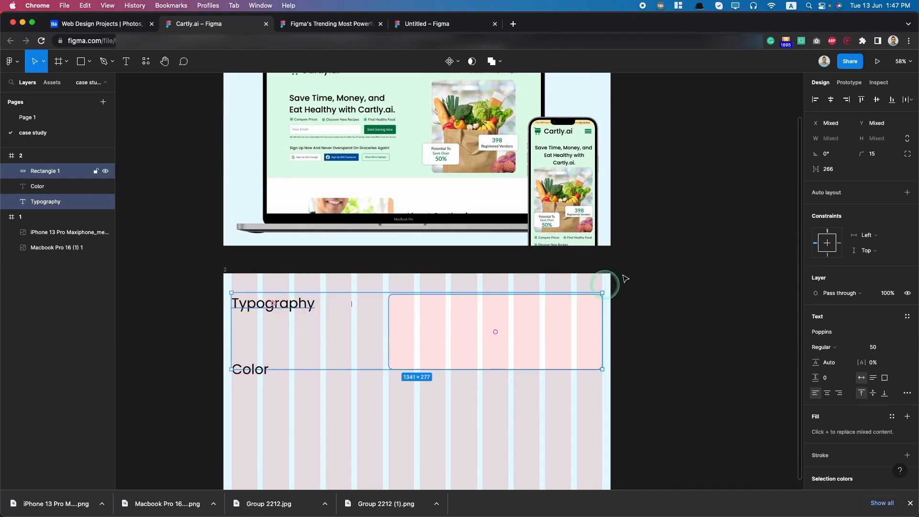
{"action": "left_click", "coordinate": [861, 100]}
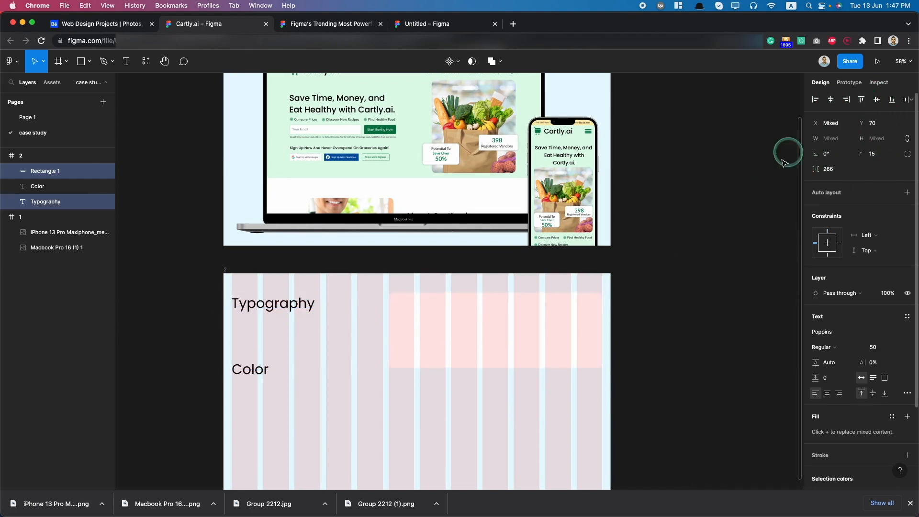
{"action": "left_click", "coordinate": [510, 335]}
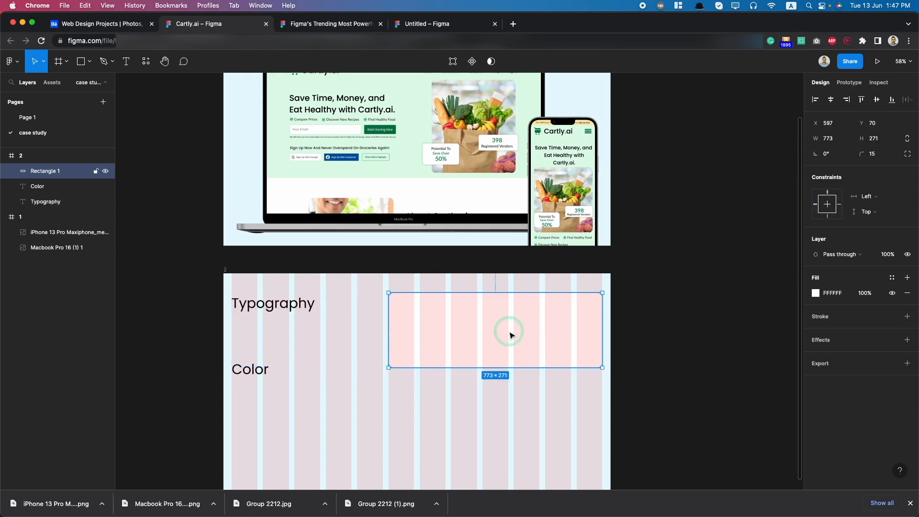
{"action": "scroll", "coordinate": [509, 335], "scroll_direction": "up", "scroll_amount": 3}
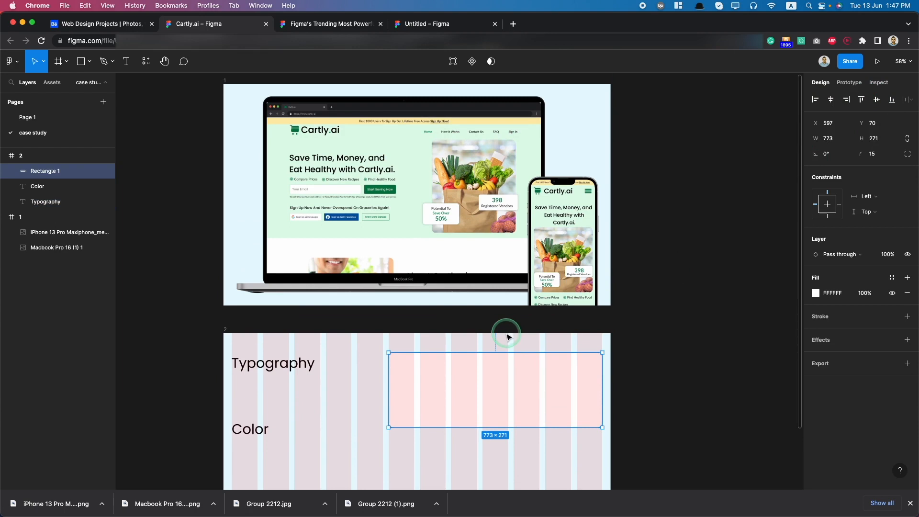
Step: Examine the font settings of the hero headline in the Desktop design on Page 1
{"action": "left_click", "coordinate": [33, 116]}
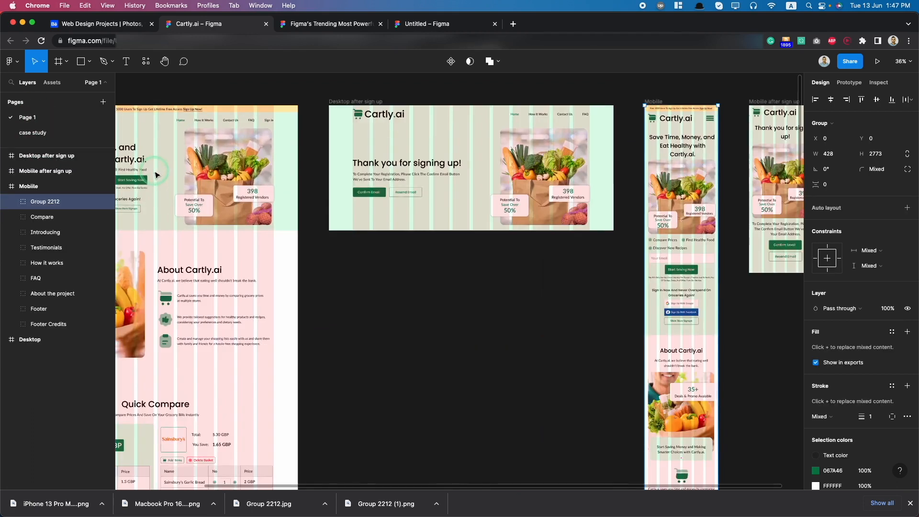
{"action": "scroll", "coordinate": [155, 174], "scroll_direction": "left", "scroll_amount": 5}
{"action": "scroll", "coordinate": [330, 143], "scroll_direction": "up", "scroll_amount": 5}
{"action": "left_click", "coordinate": [330, 144]}
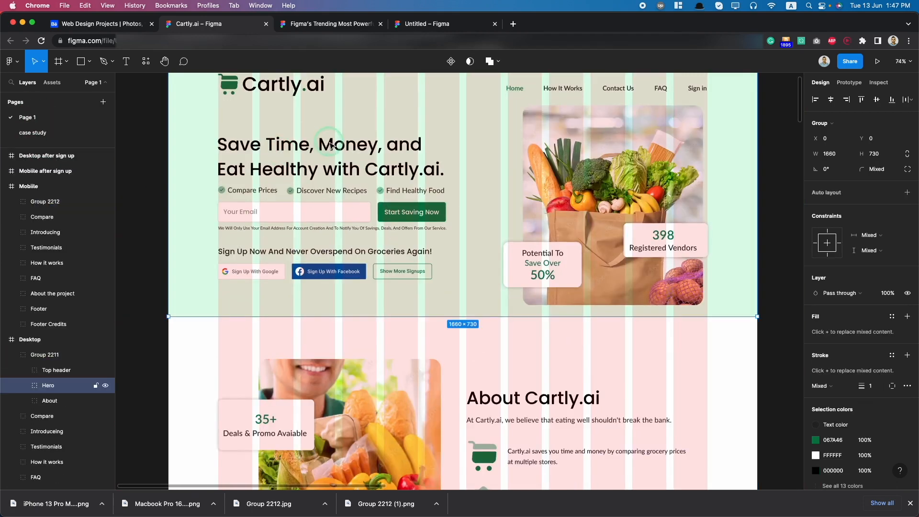
{"action": "double_click", "coordinate": [330, 143]}
{"action": "double_click", "coordinate": [328, 148]}
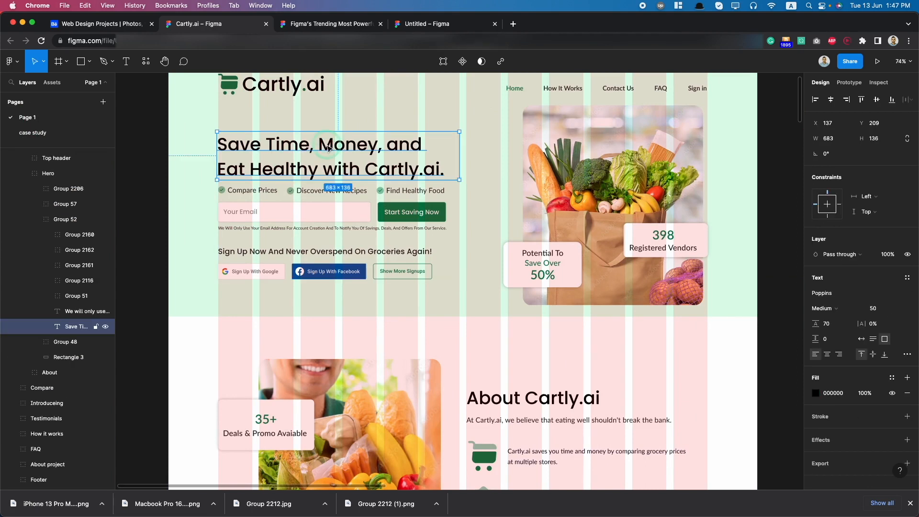
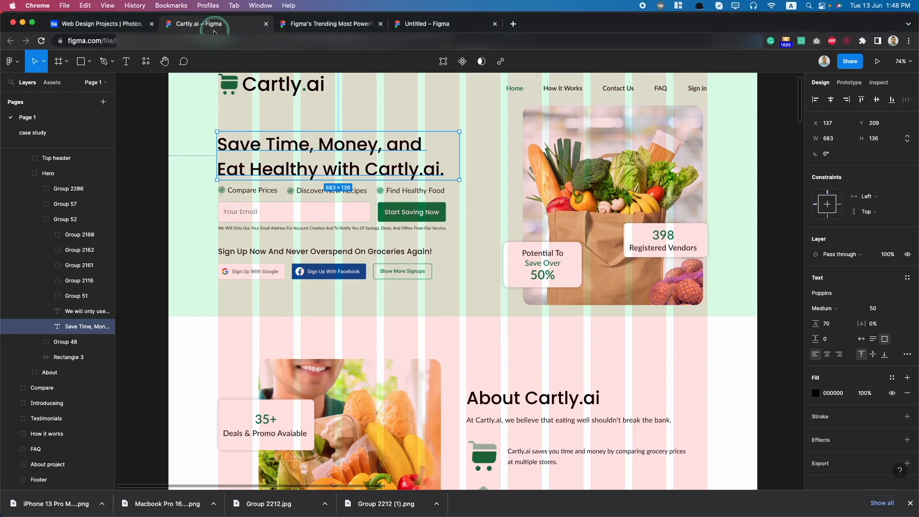
Step: Return to the case study page and reduce the white rectangle's height to about 163
{"action": "left_click", "coordinate": [32, 133]}
{"action": "scroll", "coordinate": [497, 412], "scroll_direction": "up", "scroll_amount": 3}
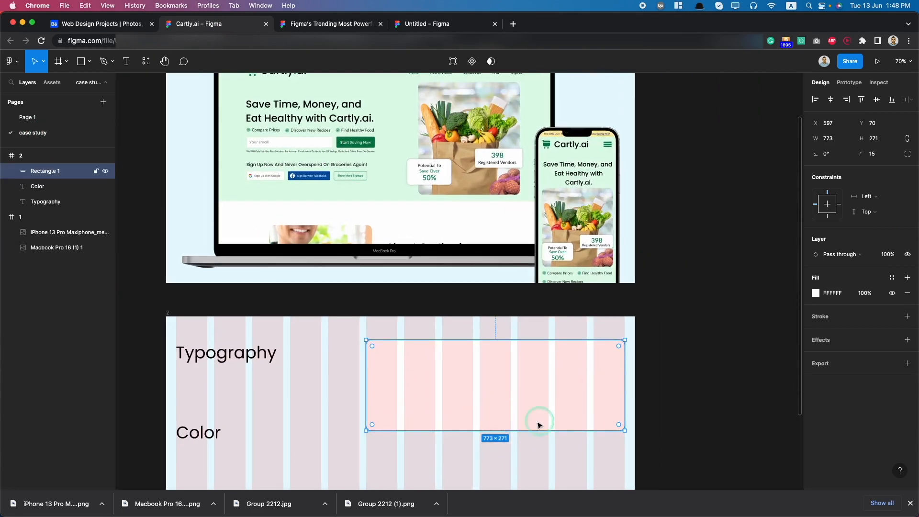
{"action": "left_click_drag", "start_coordinate": [490, 432], "coordinate": [498, 395]}
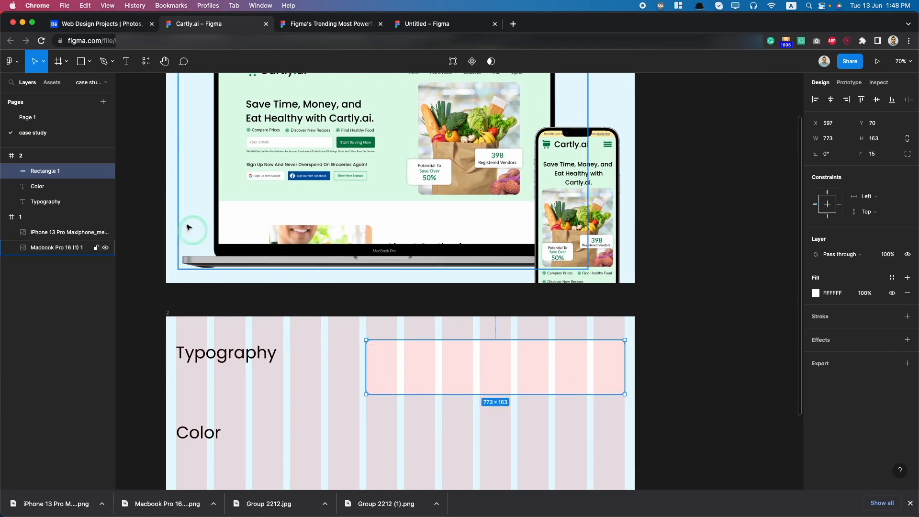
Step: Place a copy of the Typography heading over the white rectangle and move its layer above the rectangle
{"action": "left_click", "coordinate": [222, 358]}
{"action": "left_click_drag", "start_coordinate": [224, 357], "coordinate": [497, 362], "text": "alt"}
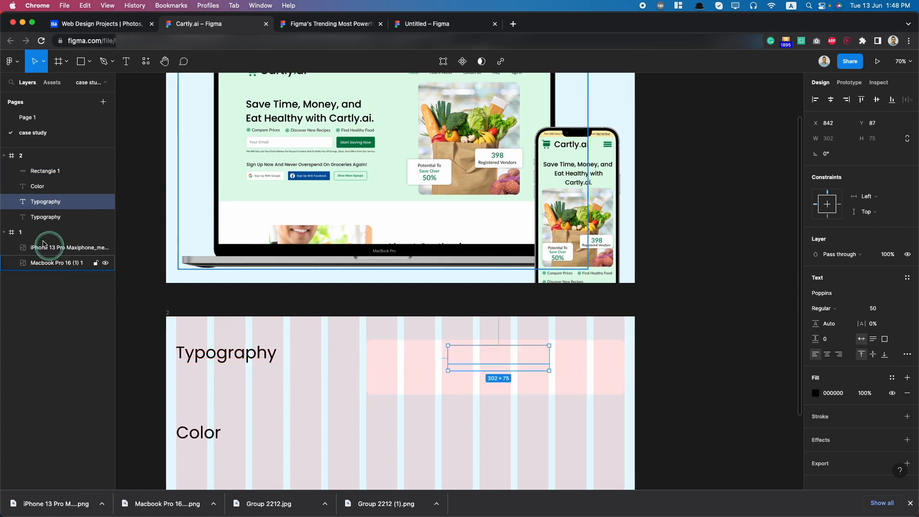
{"action": "left_click_drag", "start_coordinate": [43, 171], "coordinate": [46, 168]}
Step: Set the copied Typography label's font size to 25 and center it near the top edge of the white rectangle
{"action": "left_click", "coordinate": [874, 309]}
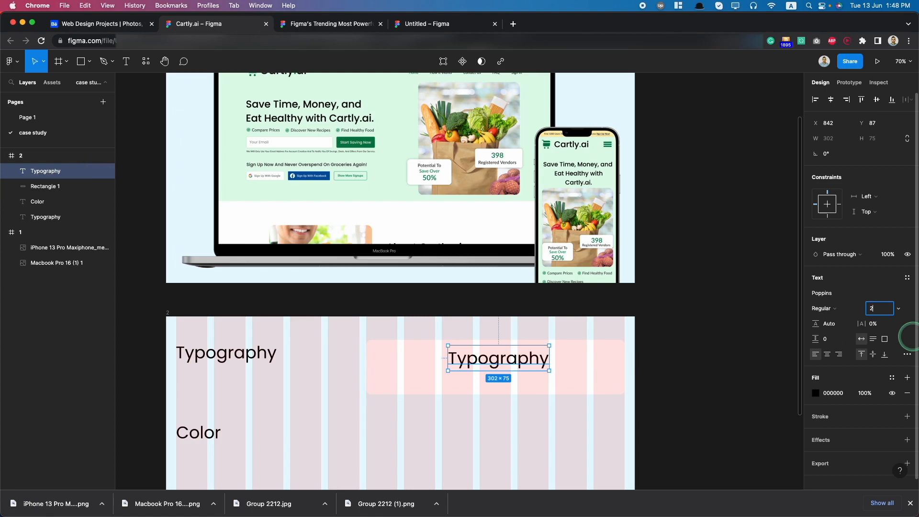
{"action": "type", "text": "25"}
{"action": "key", "text": "Return"}
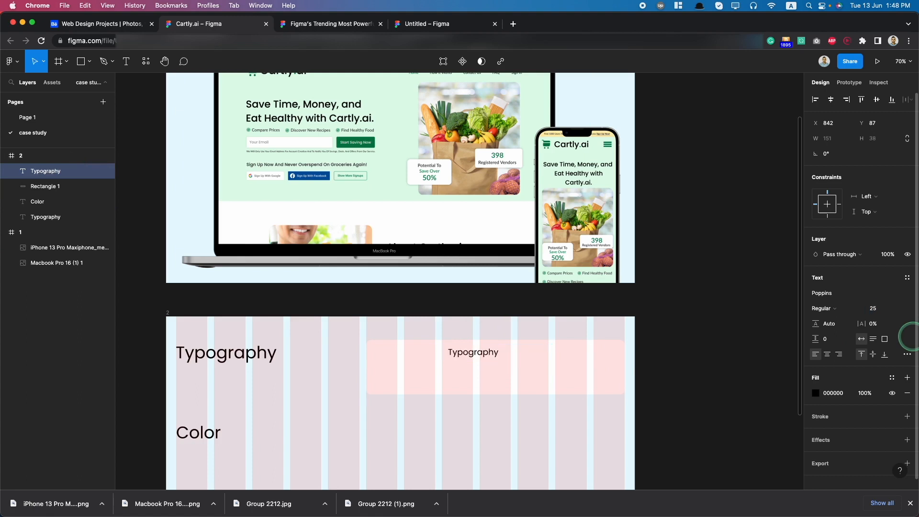
{"action": "left_click_drag", "start_coordinate": [487, 356], "coordinate": [509, 354]}
{"action": "double_click", "coordinate": [502, 350]}
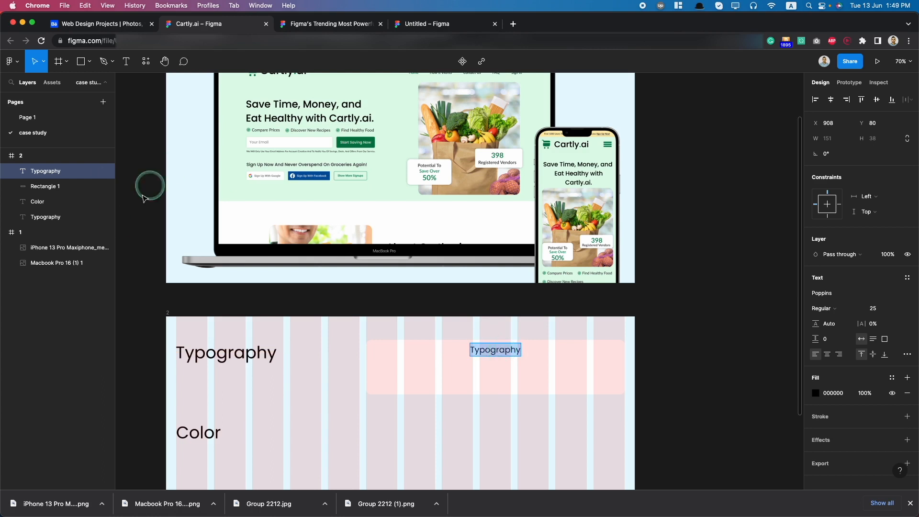
Step: Inspect the hero headline in the Desktop design on Page 1 and copy its typography details
{"action": "left_click", "coordinate": [29, 118]}
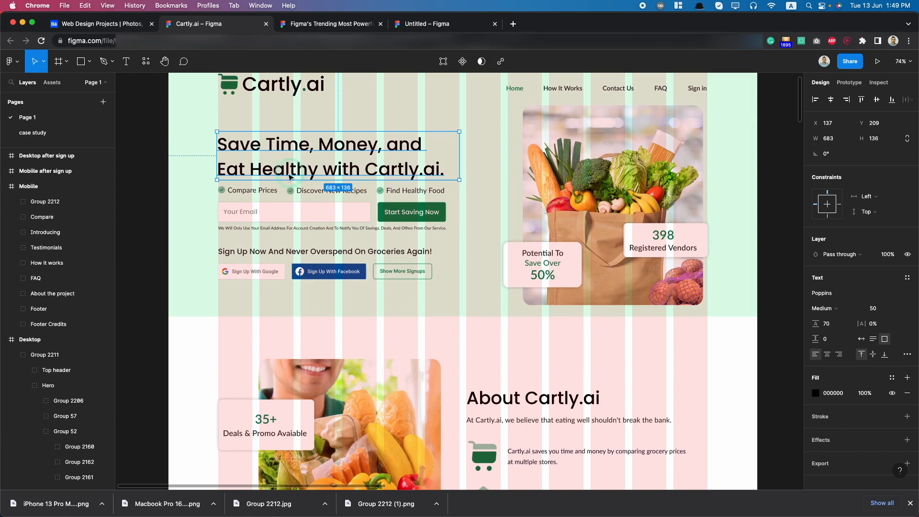
{"action": "double_click", "coordinate": [309, 145]}
{"action": "key", "text": "Escape"}
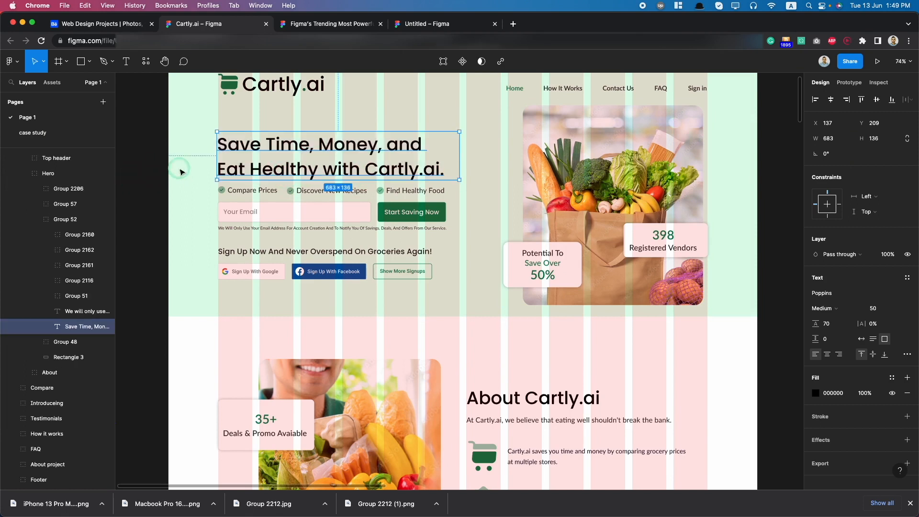
{"action": "left_click", "coordinate": [877, 84]}
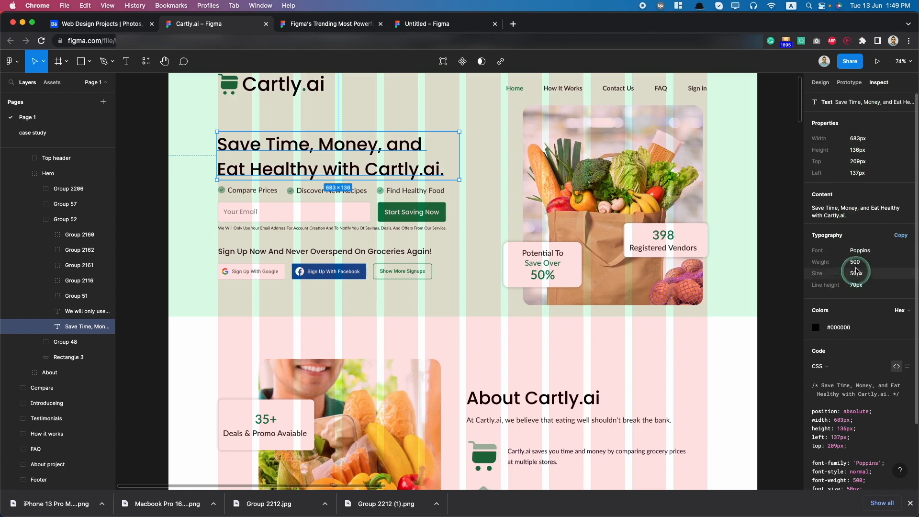
{"action": "left_click", "coordinate": [903, 236]}
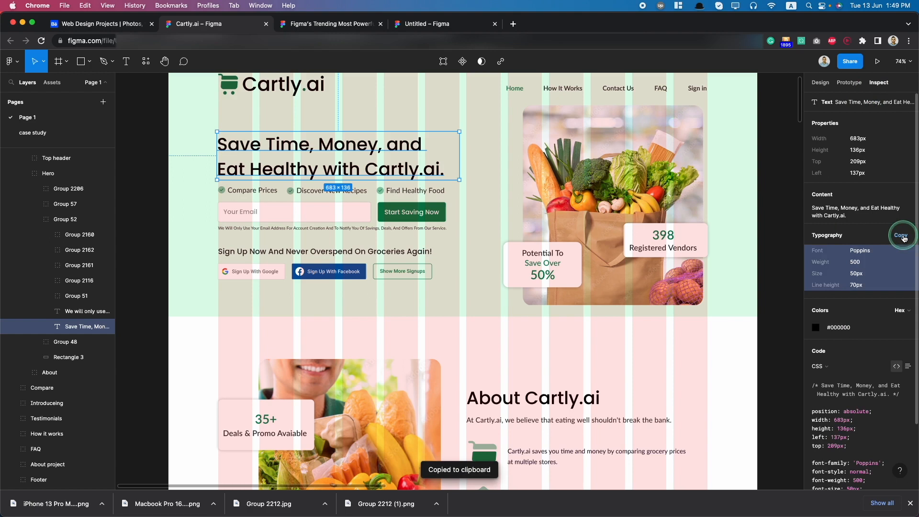
{"action": "left_click", "coordinate": [130, 24]}
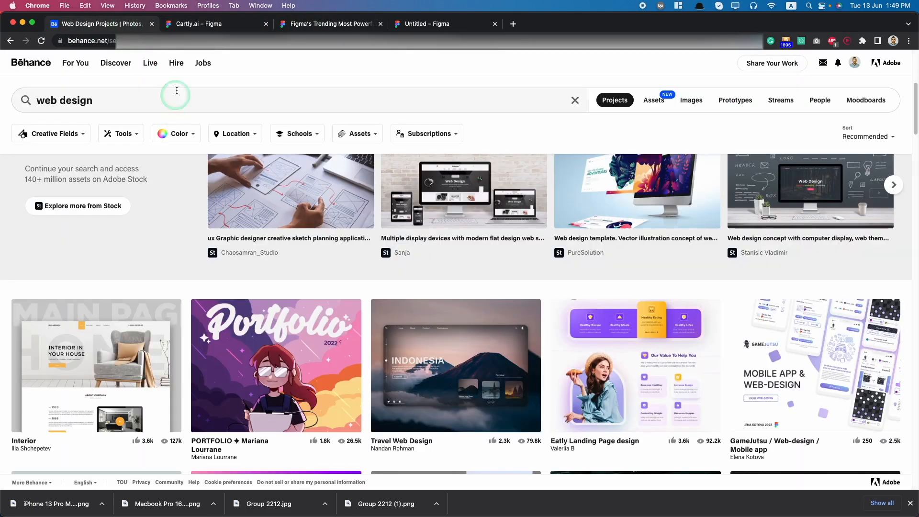
{"action": "left_click", "coordinate": [424, 24]}
{"action": "left_click", "coordinate": [321, 29]}
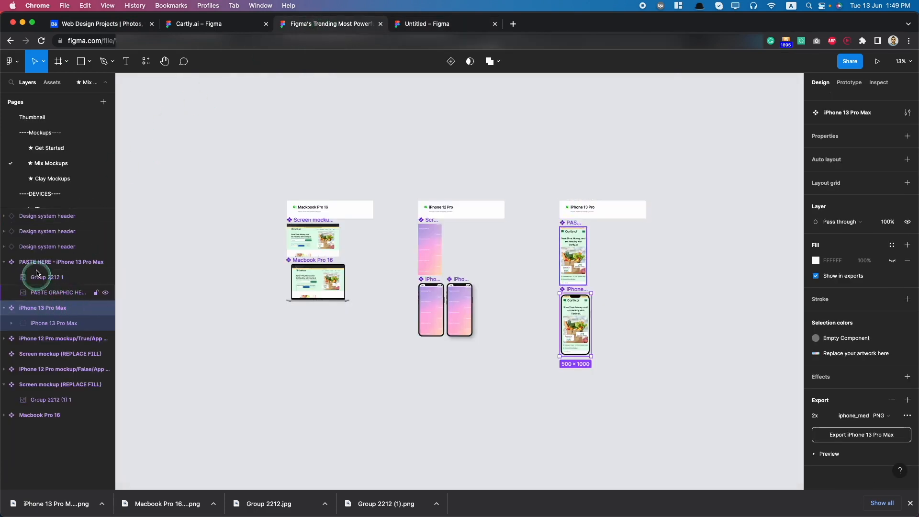
Step: Return to the case study page and place a copy of the small Typography label lower in the left part of the white rectangle
{"action": "left_click", "coordinate": [194, 24]}
{"action": "left_click", "coordinate": [34, 132]}
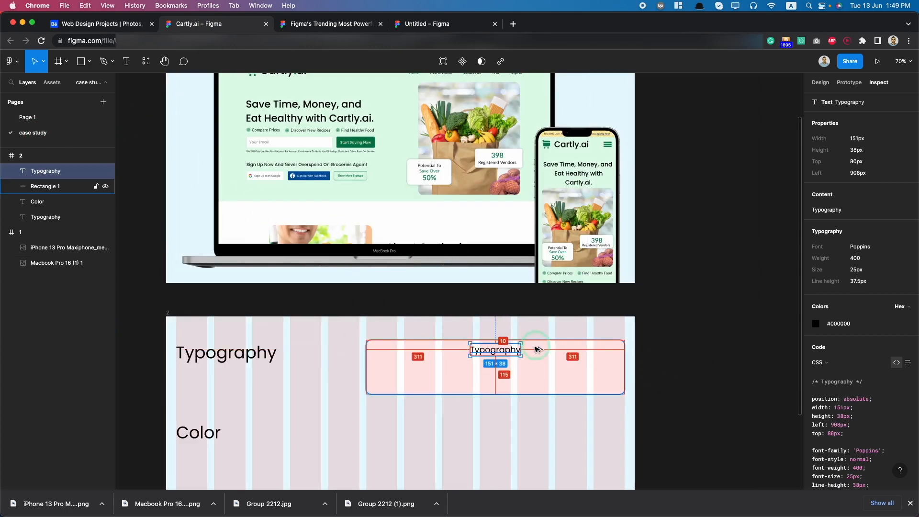
{"action": "left_click_drag", "start_coordinate": [497, 358], "coordinate": [407, 366]}
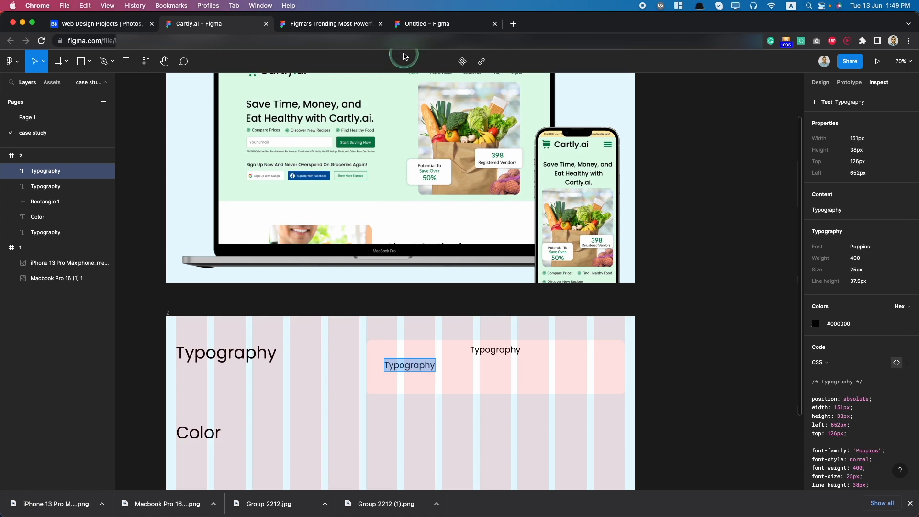
{"action": "left_click", "coordinate": [412, 30]}
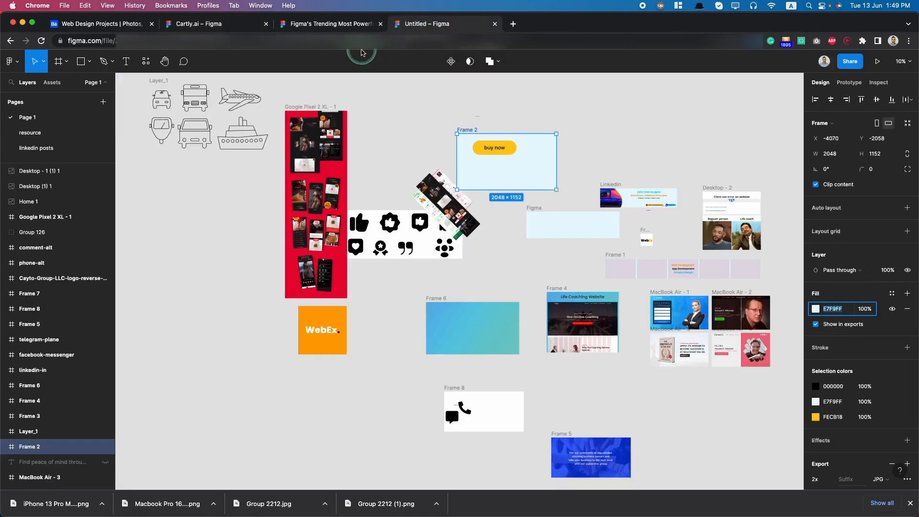
{"action": "left_click", "coordinate": [297, 29]}
{"action": "left_click", "coordinate": [218, 24]}
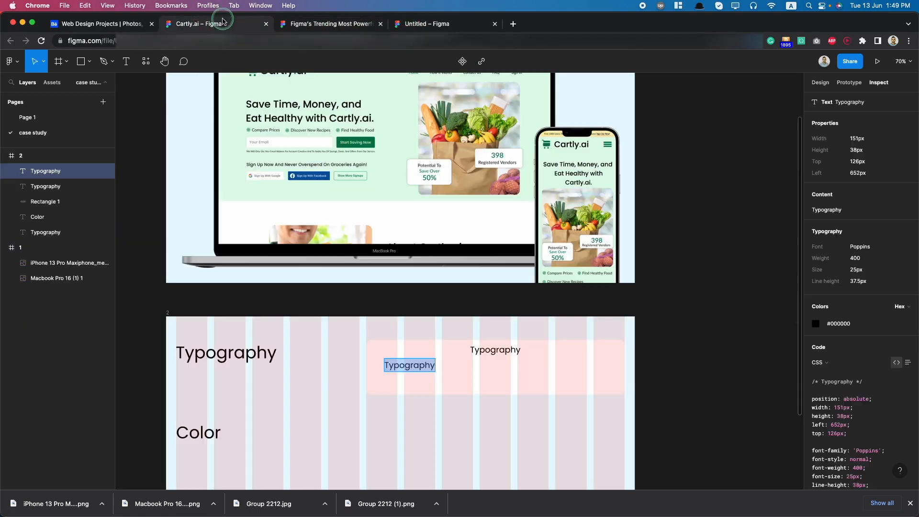
Step: Copy the hero headline's font name from Page 1 and replace the lower Typography label's text on the case study page with Poppins
{"action": "left_click", "coordinate": [29, 118]}
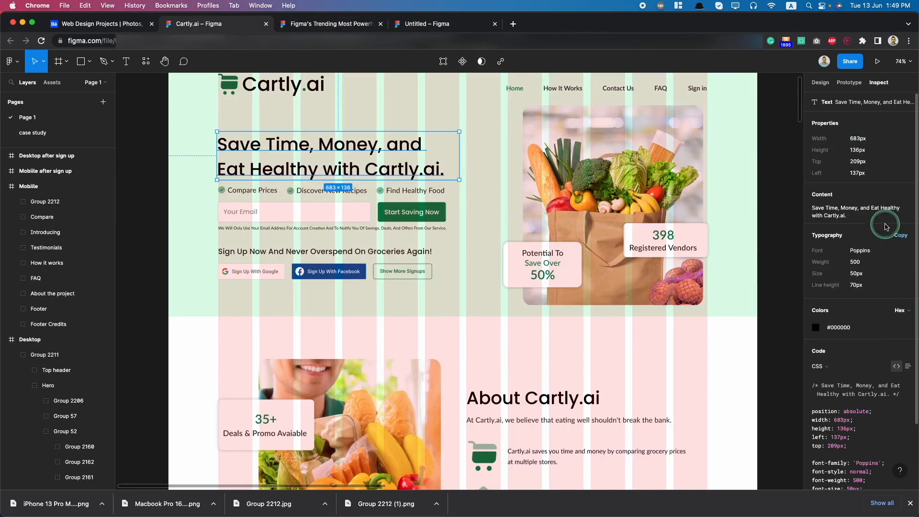
{"action": "left_click", "coordinate": [865, 251]}
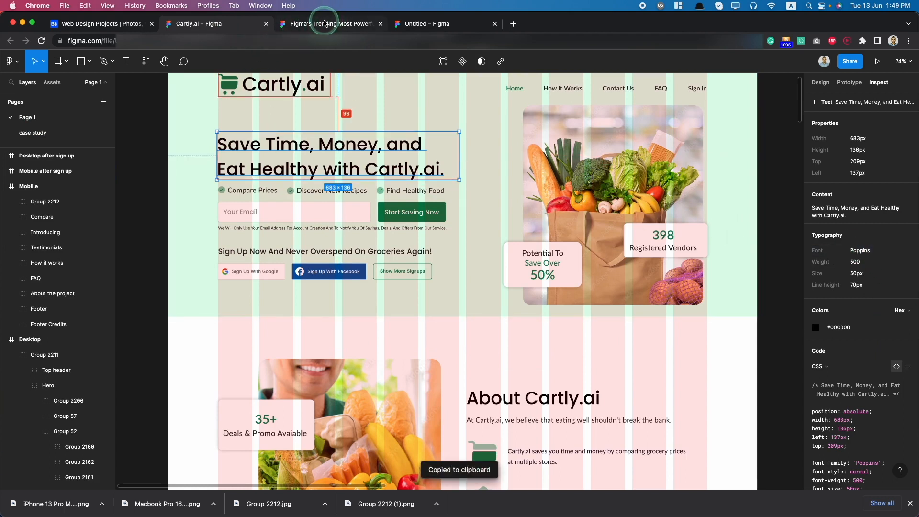
{"action": "left_click", "coordinate": [32, 133]}
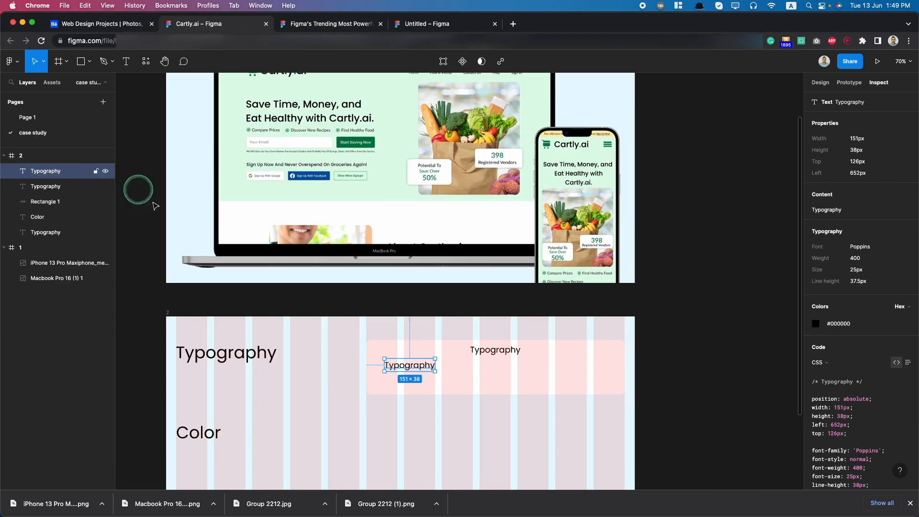
{"action": "double_click", "coordinate": [417, 366]}
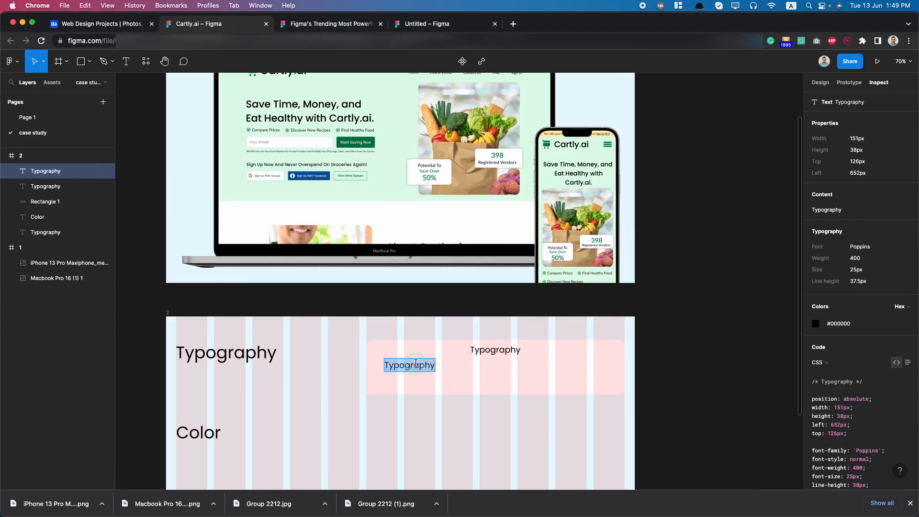
{"action": "type", "text": "Poppins"}
{"action": "key", "text": "Escape"}
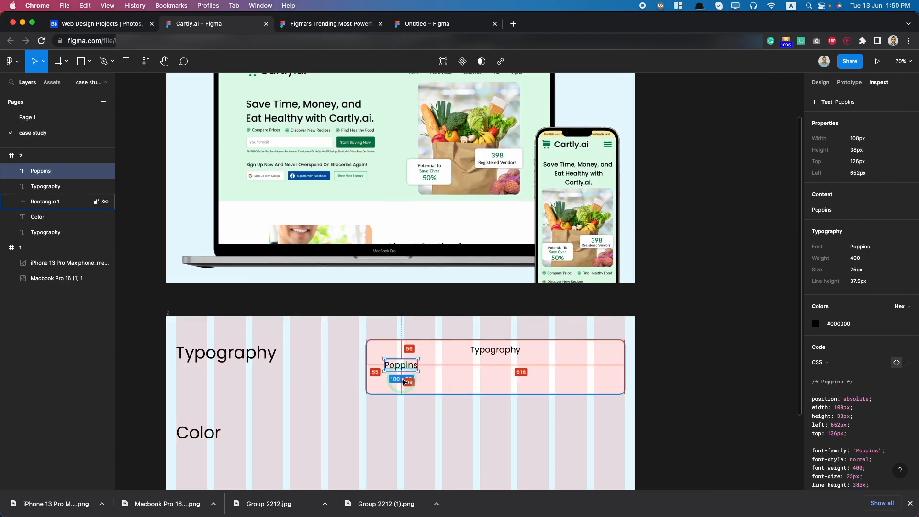
Step: Nudge the Poppins label down to 10 px below the small Typography label and increase the white rectangle's height to about 204 px
{"action": "scroll", "coordinate": [402, 373], "scroll_direction": "up", "scroll_amount": 5}
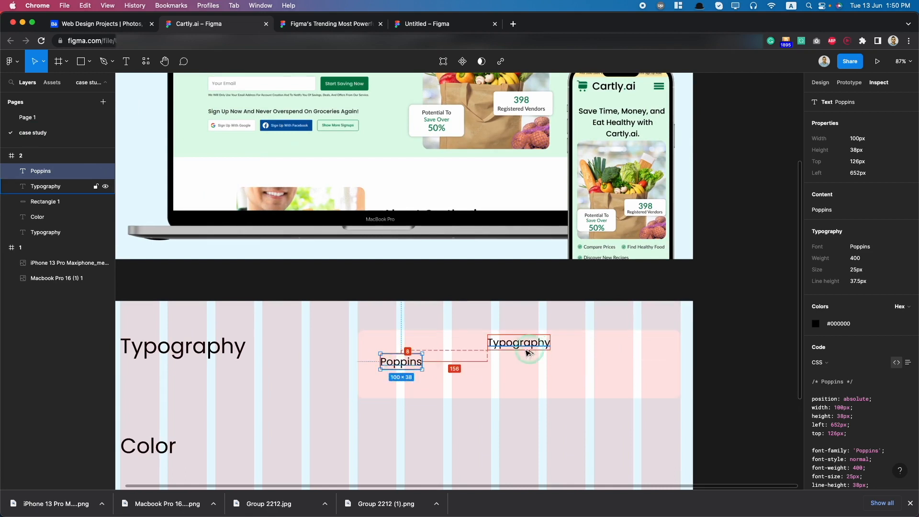
{"action": "key", "text": "Down"}
{"action": "key", "text": "Down"}
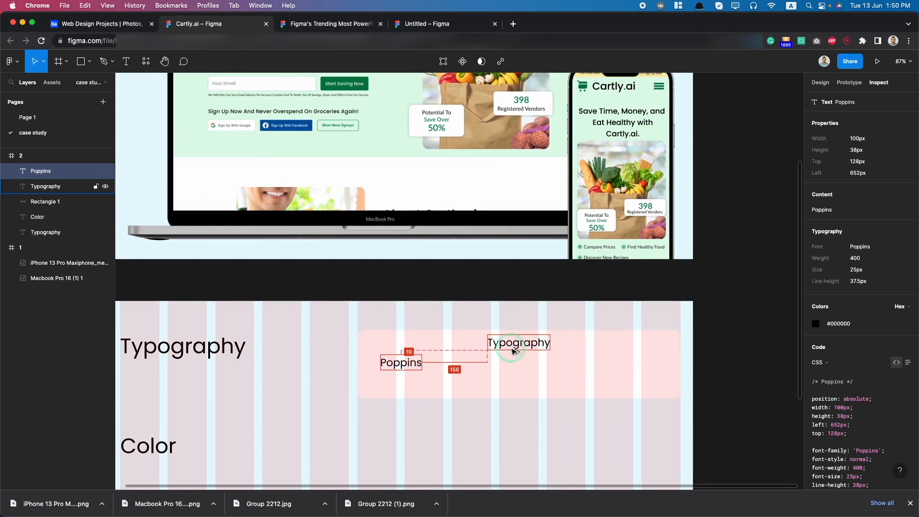
{"action": "left_click", "coordinate": [419, 386]}
{"action": "left_click_drag", "start_coordinate": [484, 401], "coordinate": [486, 416]}
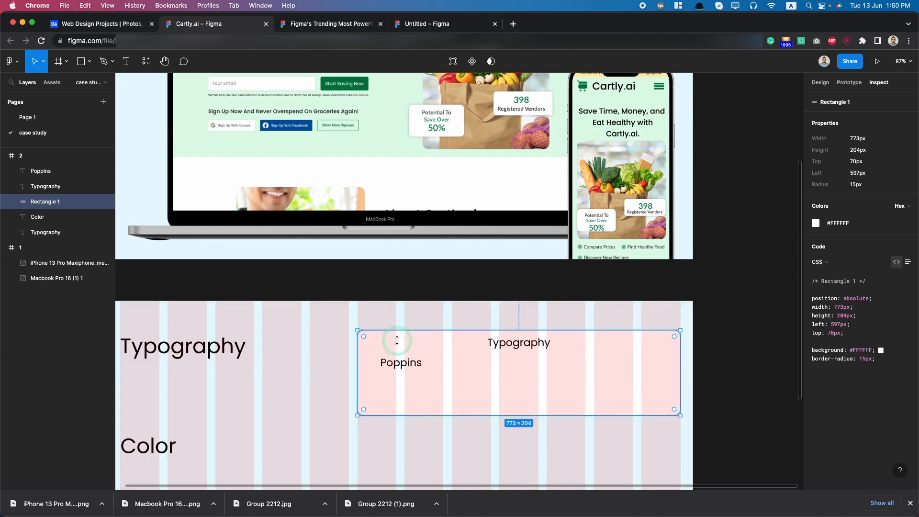
Step: Place a copy of the Poppins label directly beneath it and change the copy's text to Headline
{"action": "left_click_drag", "start_coordinate": [402, 364], "coordinate": [407, 394]}
{"action": "double_click", "coordinate": [404, 390]}
{"action": "type", "text": "Headline"}
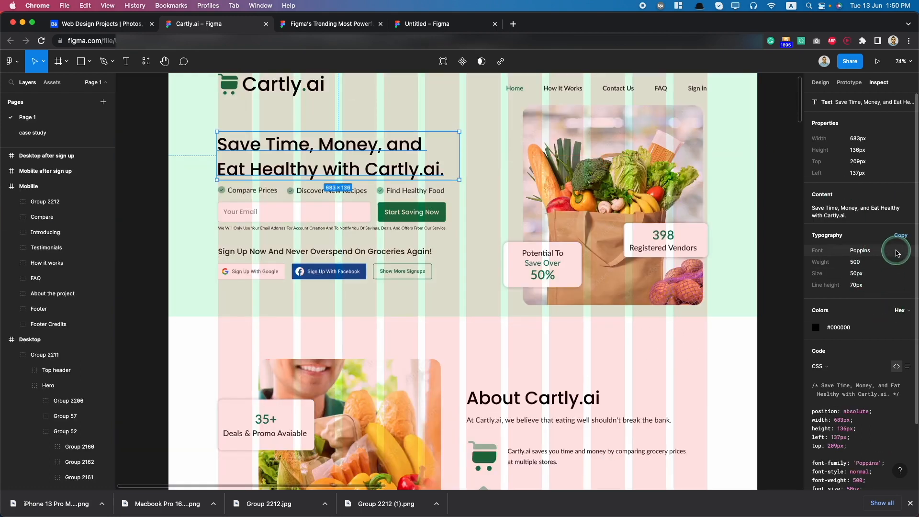
Step: Copy the layer properties of the hero headline in the Desktop design on Page 1
{"action": "left_click", "coordinate": [900, 235]}
{"action": "scroll", "coordinate": [462, 282], "scroll_direction": "down", "scroll_amount": 3}
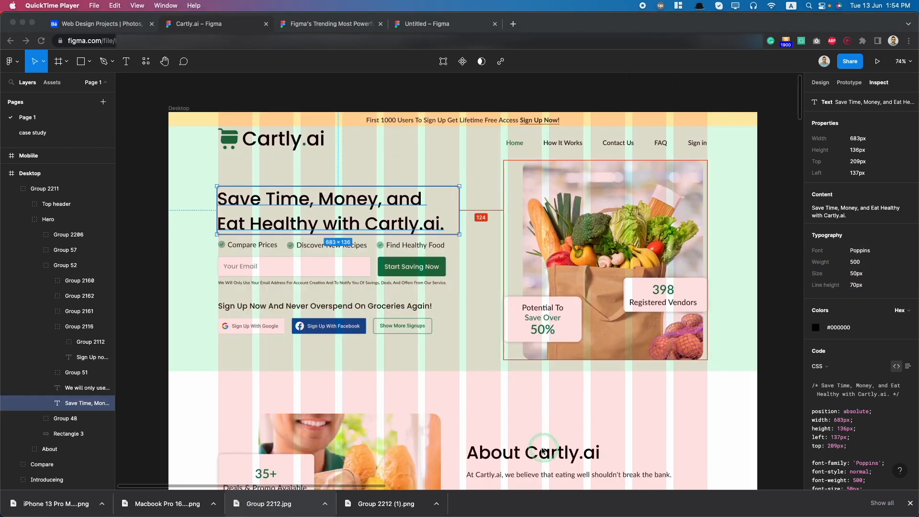
{"action": "right_click", "coordinate": [319, 202]}
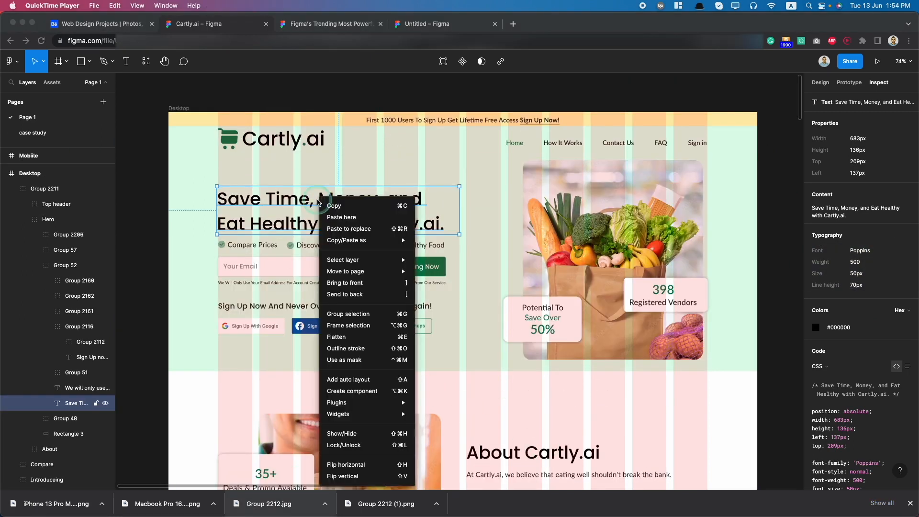
{"action": "left_click", "coordinate": [361, 241]}
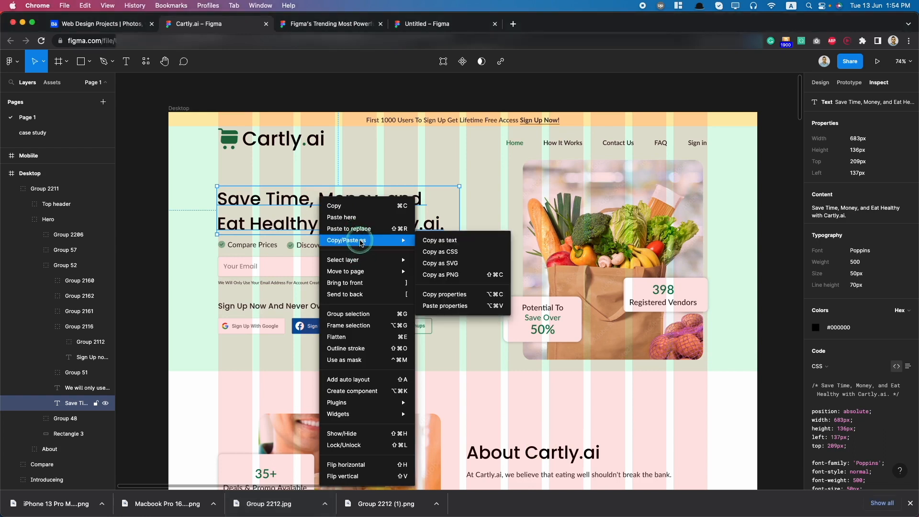
{"action": "left_click", "coordinate": [462, 294]}
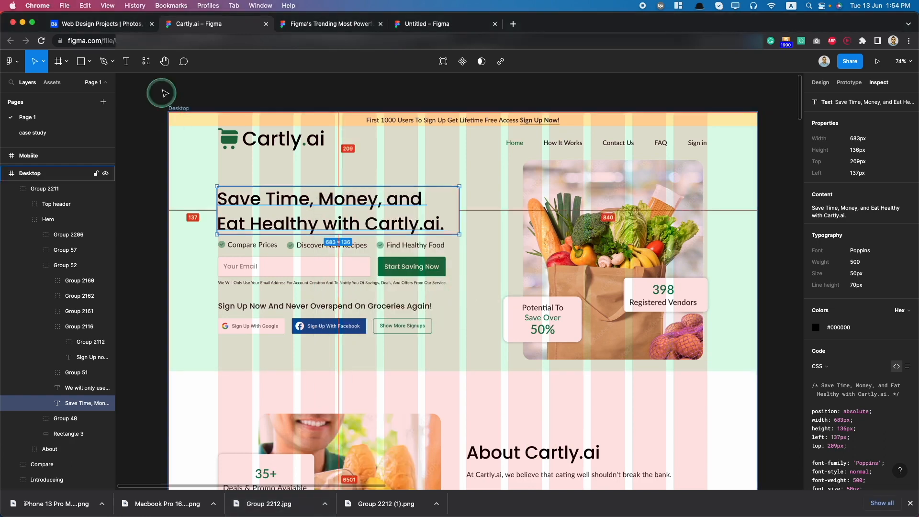
Step: Paste the copied hero headline properties onto the Headline text on the case study page
{"action": "left_click", "coordinate": [35, 139]}
{"action": "left_click", "coordinate": [407, 391]}
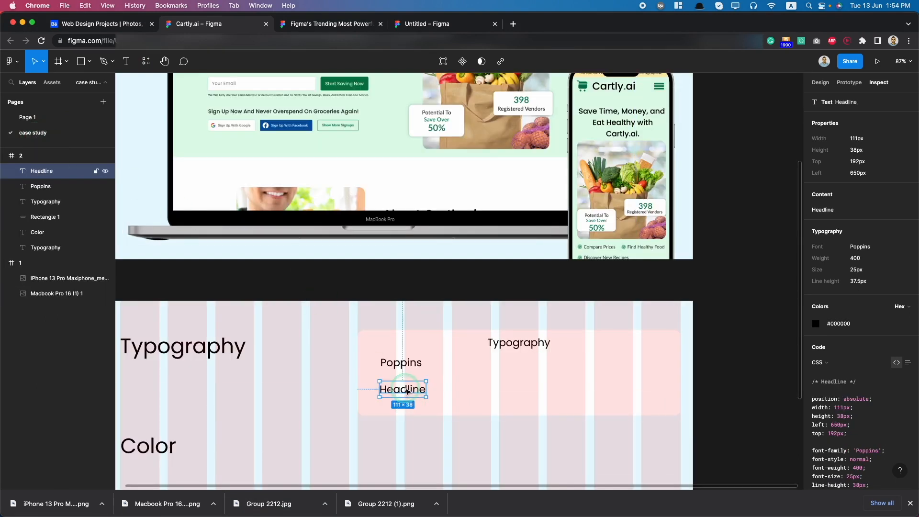
{"action": "right_click", "coordinate": [407, 391]}
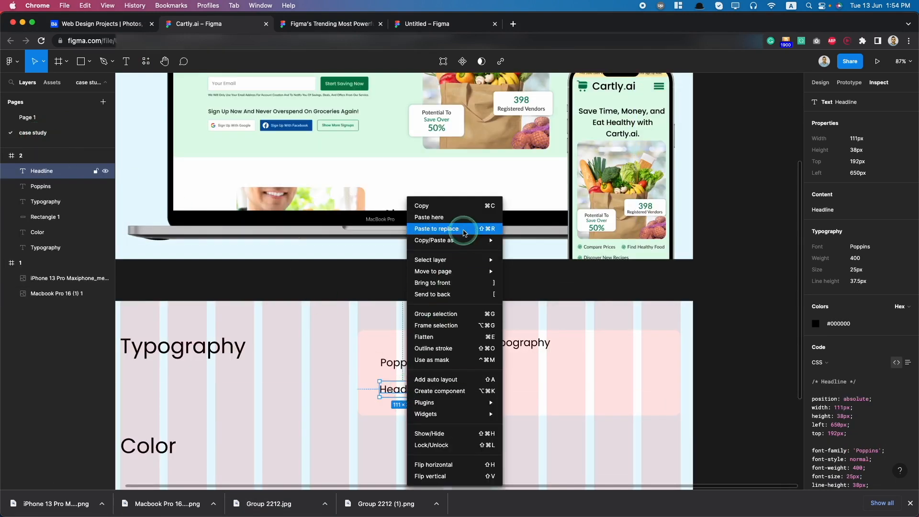
{"action": "mouse_move", "coordinate": [471, 240]}
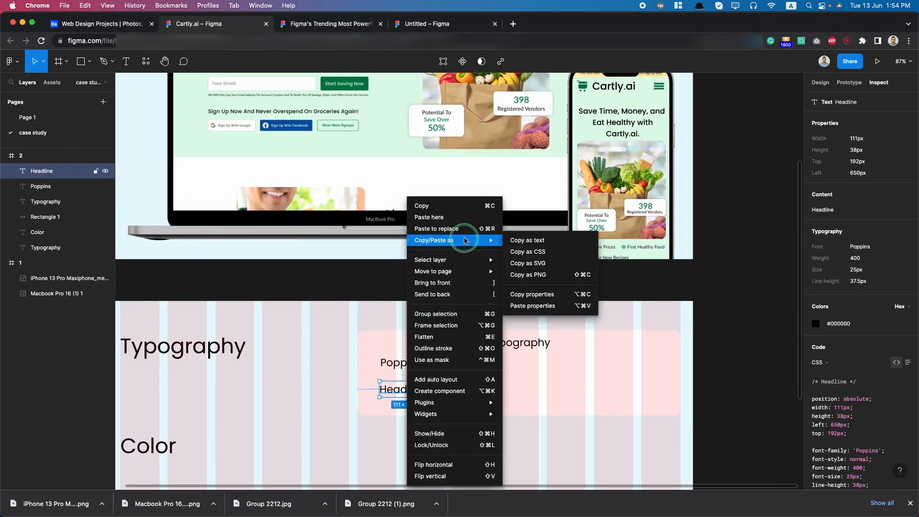
{"action": "left_click", "coordinate": [534, 308]}
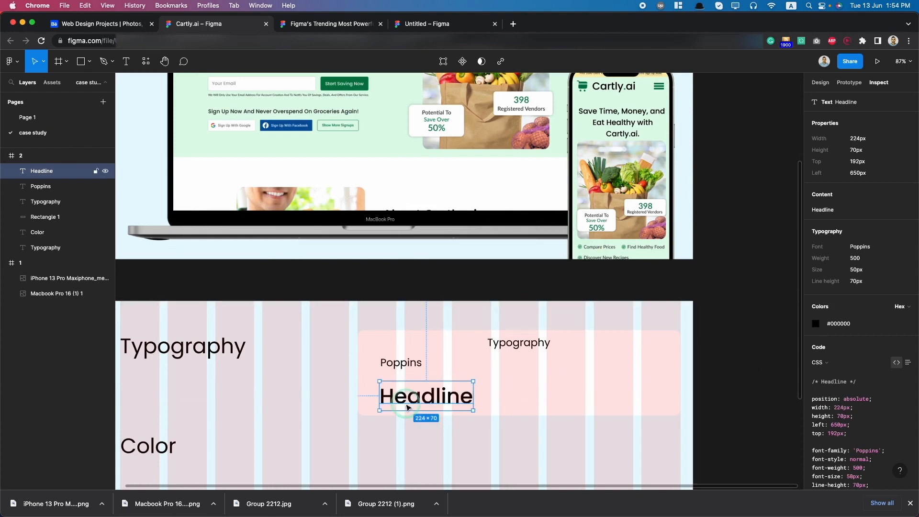
Step: Align the horizontal centers of the Poppins label and the Headline text
{"action": "left_click", "coordinate": [401, 362], "text": "shift"}
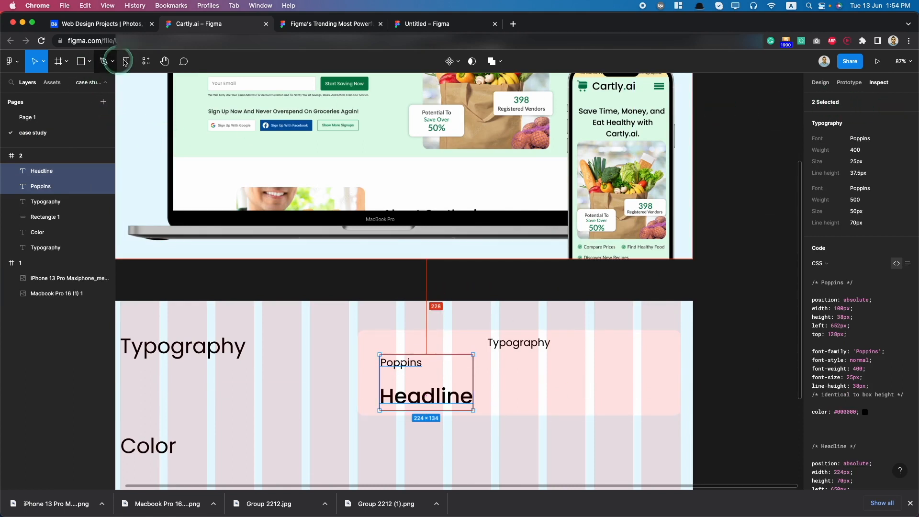
{"action": "left_click", "coordinate": [819, 84]}
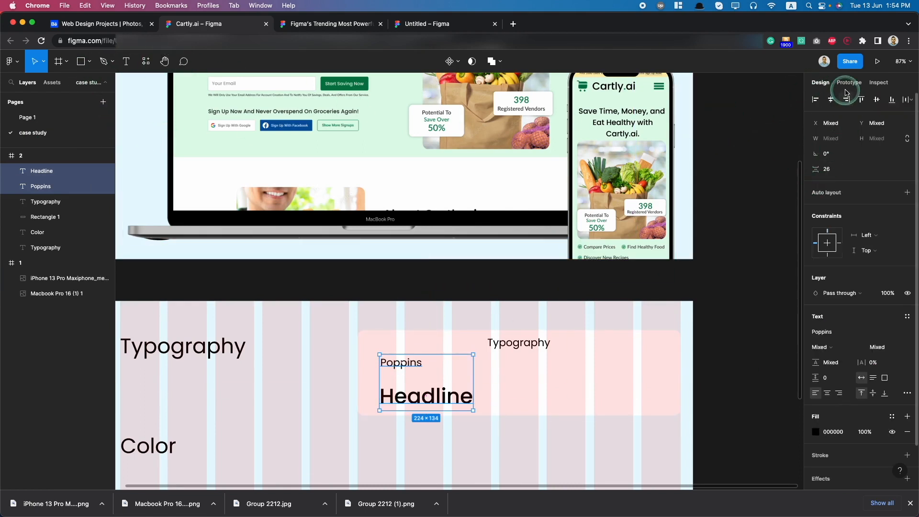
{"action": "left_click", "coordinate": [831, 99]}
{"action": "left_click", "coordinate": [708, 229]}
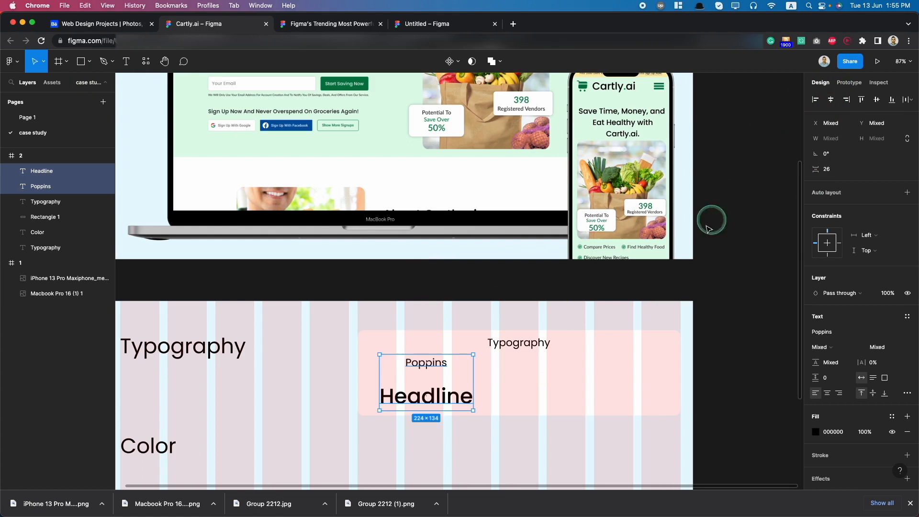
Step: Move the Headline text up until it sits 12 px below the Poppins label
{"action": "left_click", "coordinate": [468, 398]}
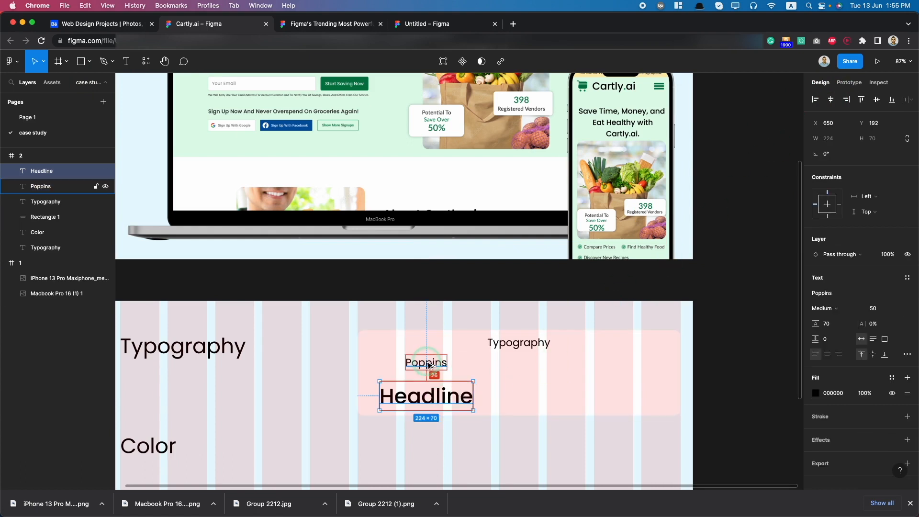
{"action": "key", "text": "Up"}
{"action": "key", "text": "Up"}
{"action": "key", "text": "Up"}
{"action": "key", "text": "Up"}
{"action": "key", "text": "Up"}
{"action": "key", "text": "Up"}
{"action": "key", "text": "Up"}
{"action": "key", "text": "Up"}
{"action": "key", "text": "Up"}
{"action": "key", "text": "Up"}
{"action": "key", "text": "Up"}
{"action": "key", "text": "Up"}
{"action": "key", "text": "Up"}
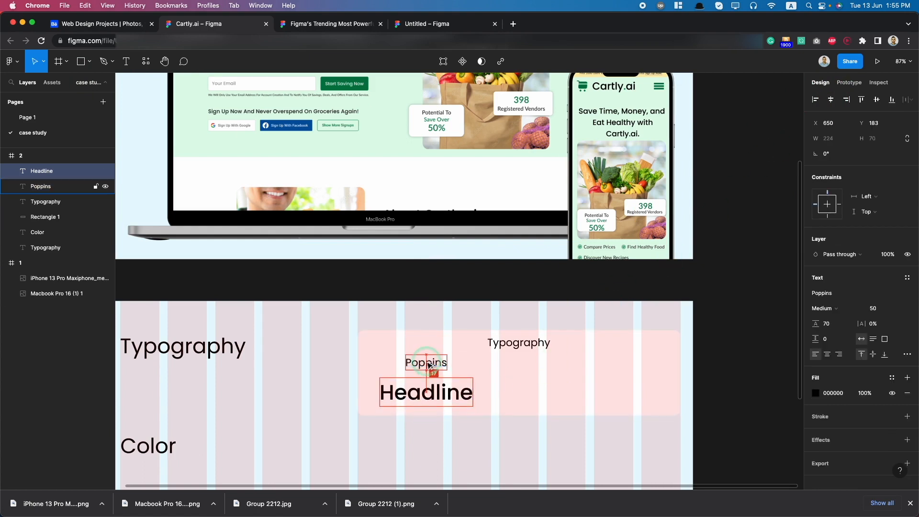
{"action": "key", "text": "Up"}
{"action": "key", "text": "Up"}
{"action": "key", "text": "Up"}
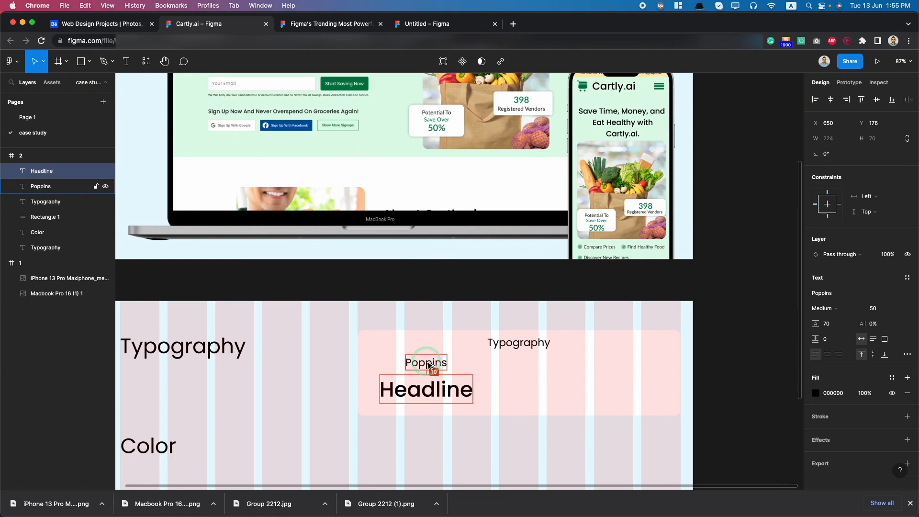
{"action": "key", "text": "Down"}
{"action": "key", "text": "Down"}
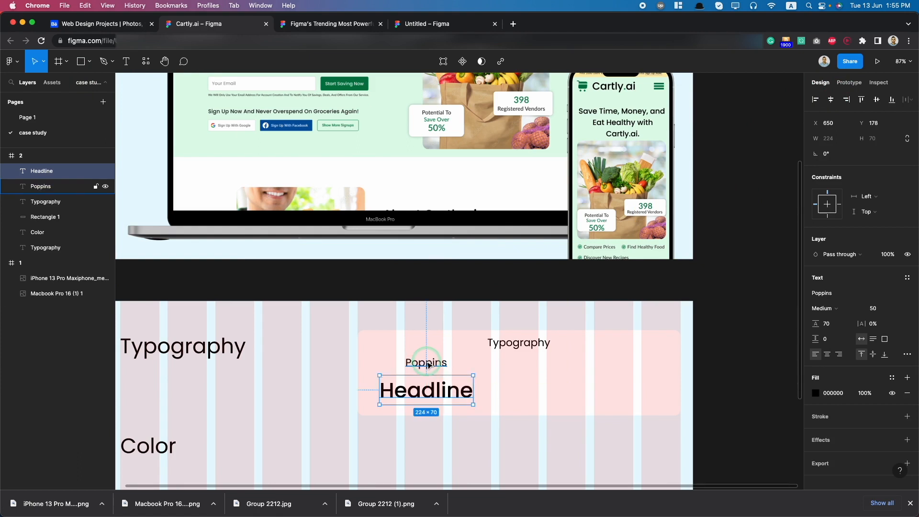
Step: Duplicate the Poppins and Headline pair and place the copy beside the original in the Typography card
{"action": "left_click", "coordinate": [428, 365], "text": "shift"}
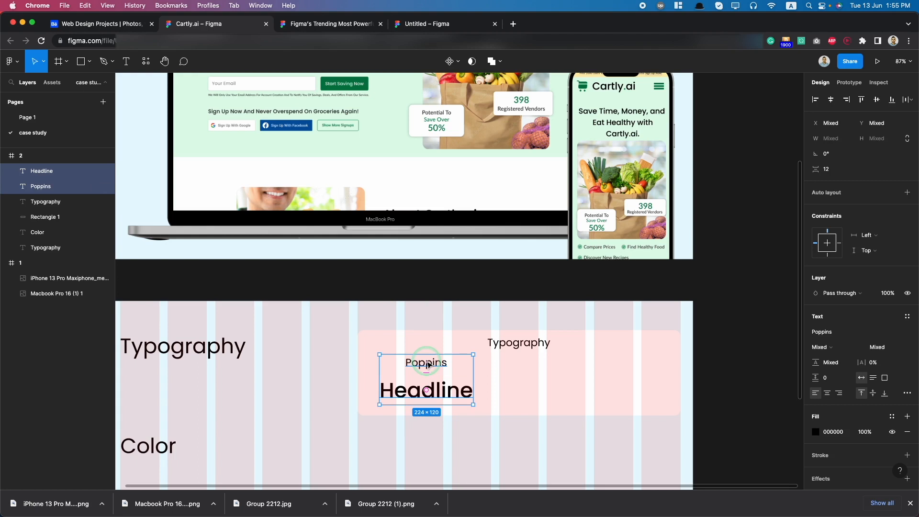
{"action": "left_click_drag", "start_coordinate": [471, 389], "coordinate": [538, 390]}
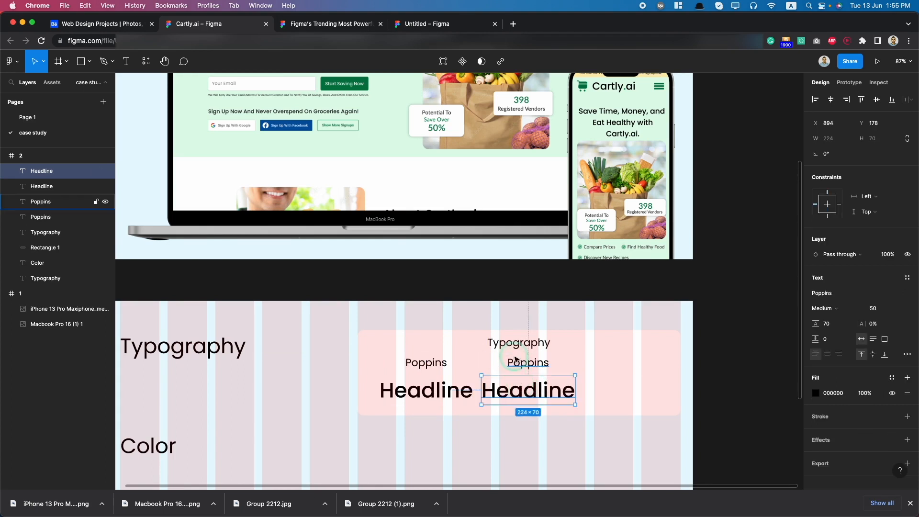
{"action": "left_click", "coordinate": [526, 364]}
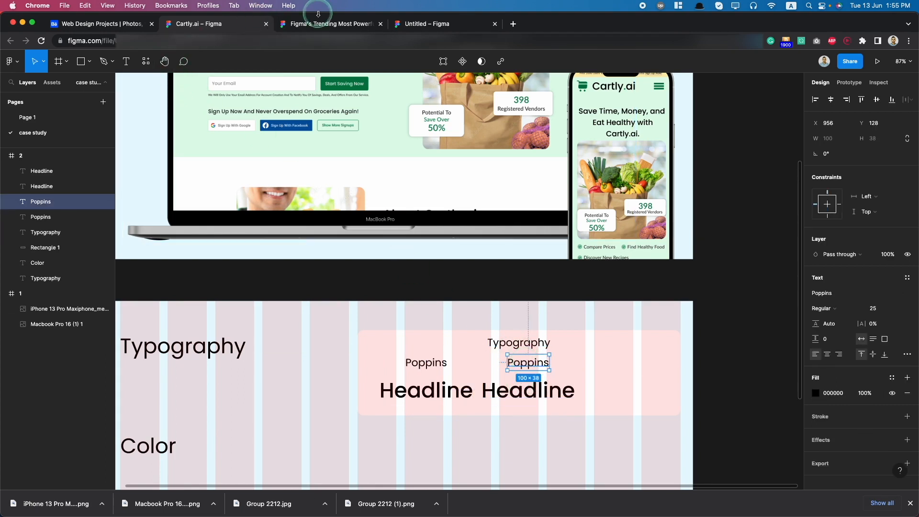
Step: Inspect the font of the hero bullet text and the About Cartly.ai paragraph in the Desktop design on Page 1
{"action": "left_click", "coordinate": [337, 24]}
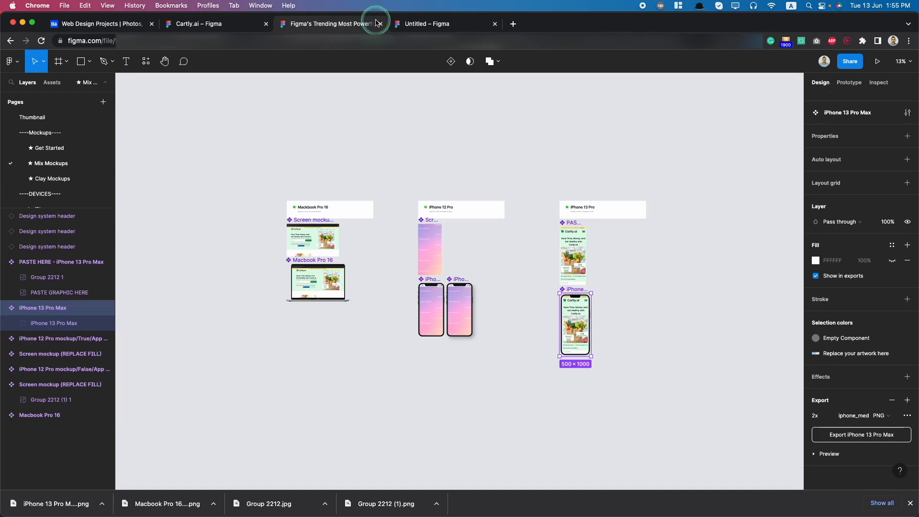
{"action": "left_click", "coordinate": [203, 24]}
{"action": "left_click", "coordinate": [25, 118]}
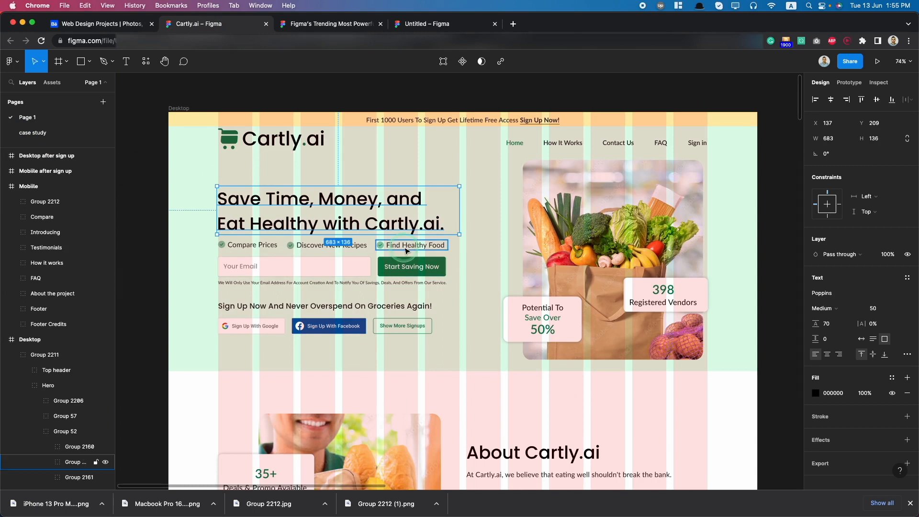
{"action": "left_click", "coordinate": [329, 286]}
{"action": "double_click", "coordinate": [340, 245]}
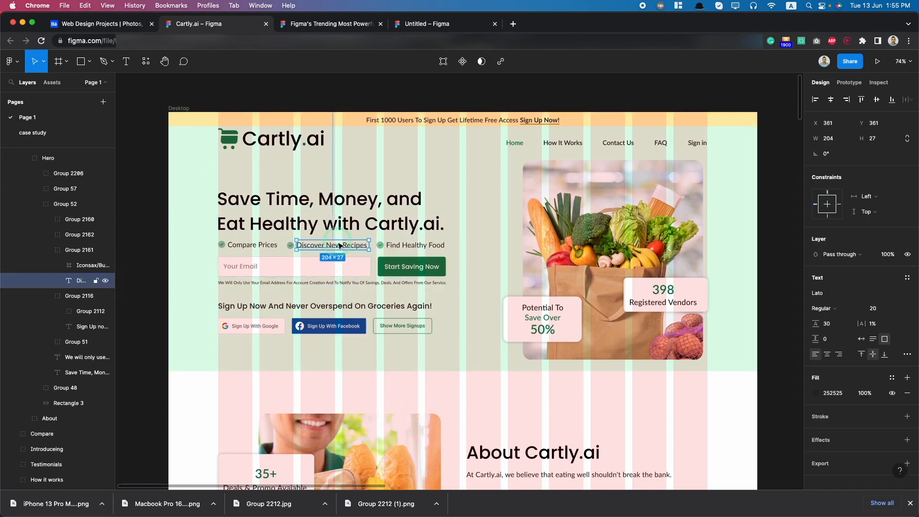
{"action": "left_click", "coordinate": [568, 479]}
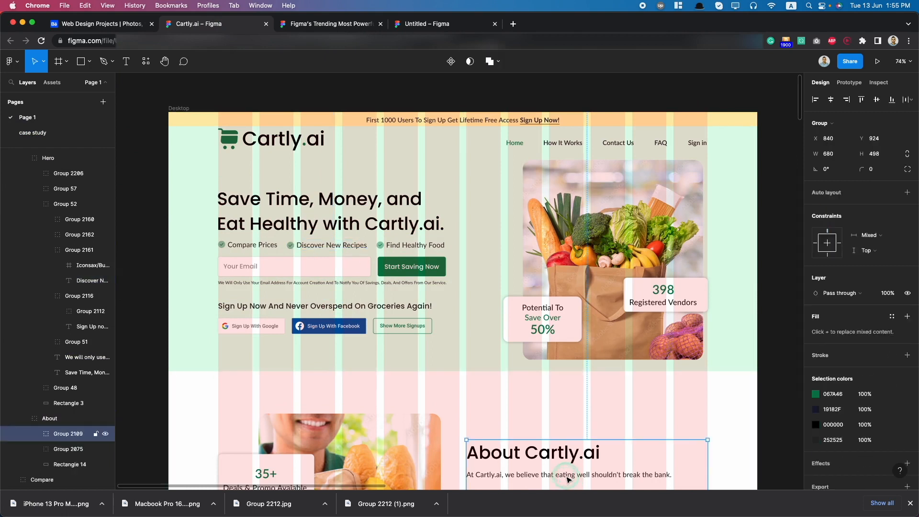
{"action": "double_click", "coordinate": [569, 476]}
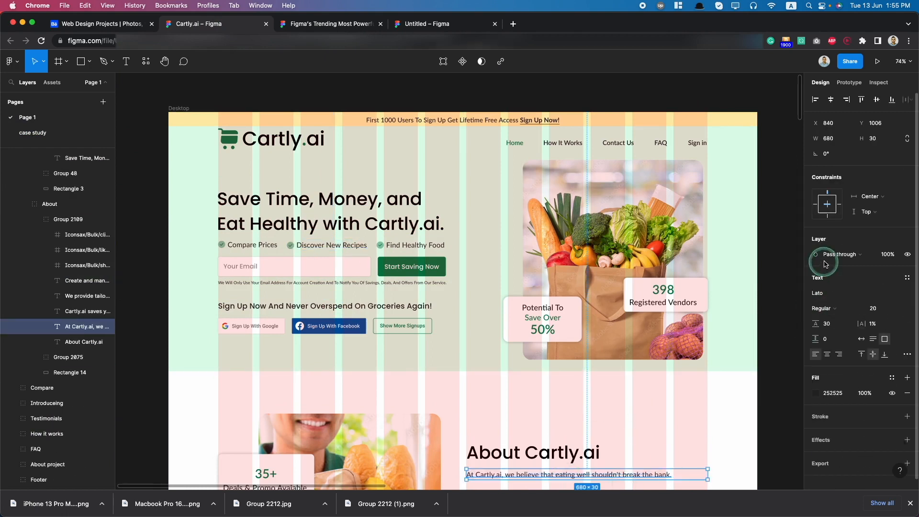
{"action": "left_click", "coordinate": [890, 84]}
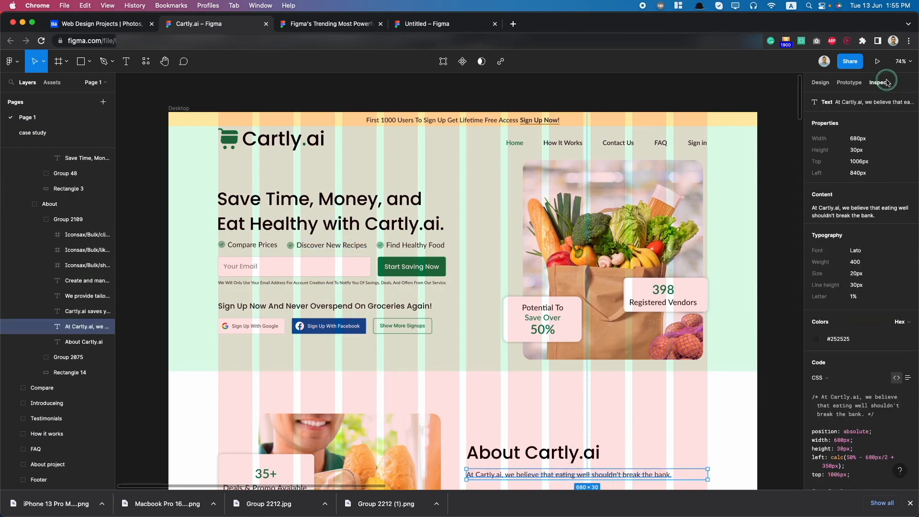
{"action": "left_click", "coordinate": [877, 249]}
Step: Change the copied Poppins label on the case study page to Lato
{"action": "left_click", "coordinate": [101, 24]}
{"action": "left_click", "coordinate": [201, 24]}
{"action": "left_click", "coordinate": [33, 132]}
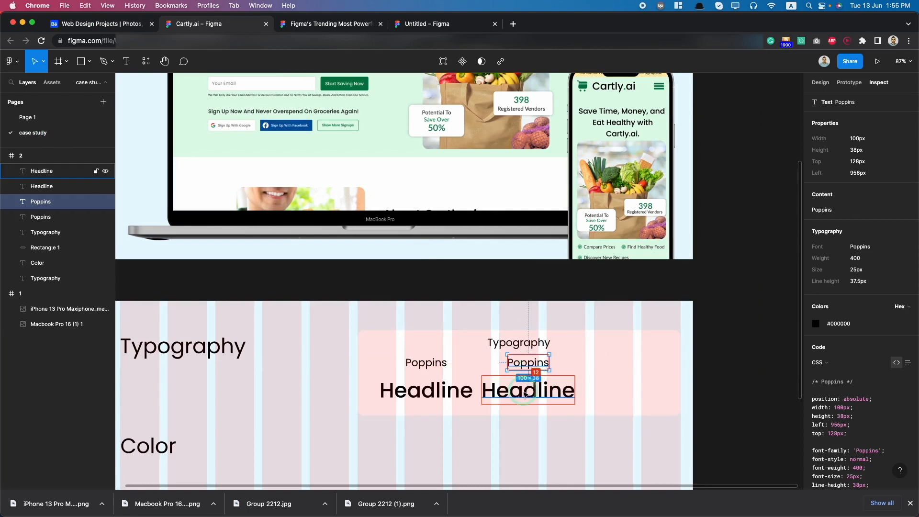
{"action": "double_click", "coordinate": [527, 366]}
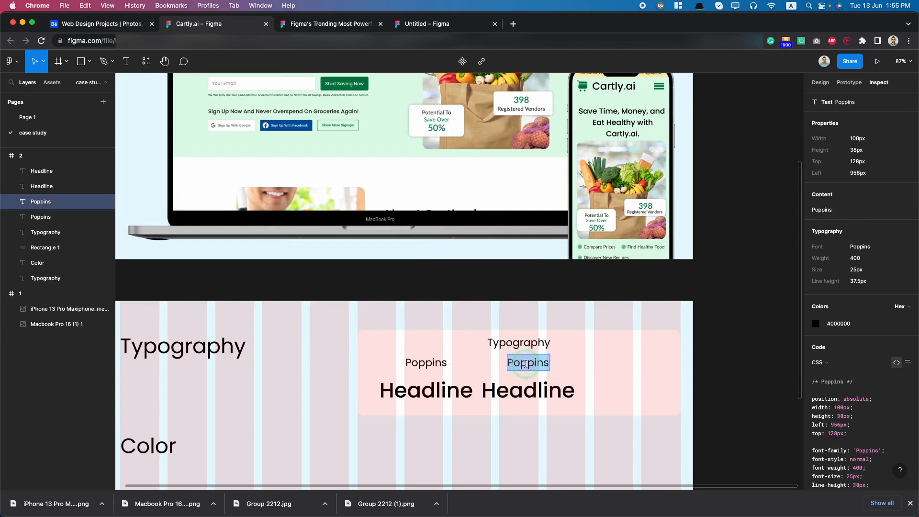
{"action": "type", "text": "Lato"}
{"action": "key", "text": "Escape"}
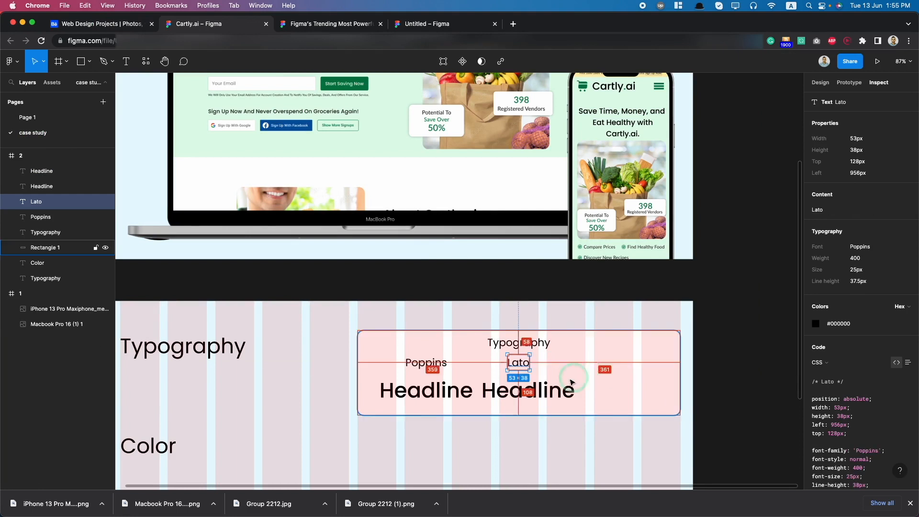
Step: Change the text of the copied Headline below the Lato label to Paragraph
{"action": "left_click", "coordinate": [543, 392], "text": "shift"}
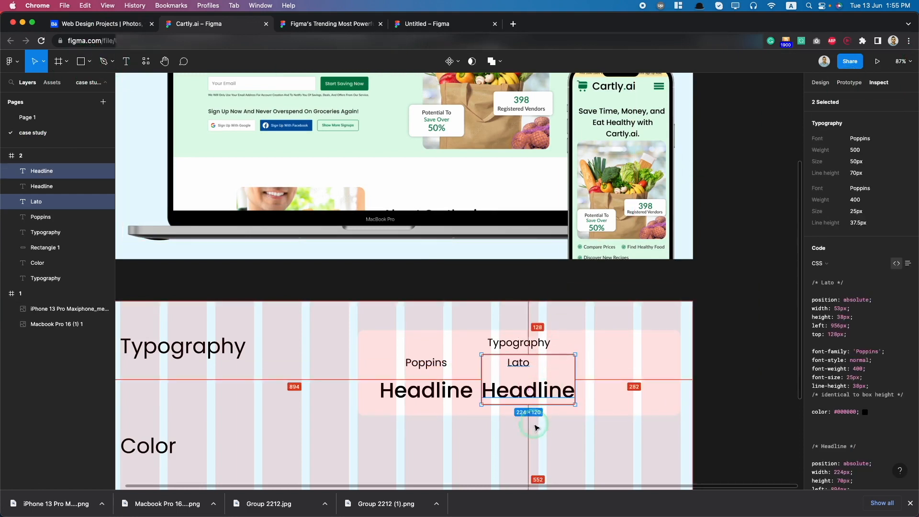
{"action": "double_click", "coordinate": [545, 393]}
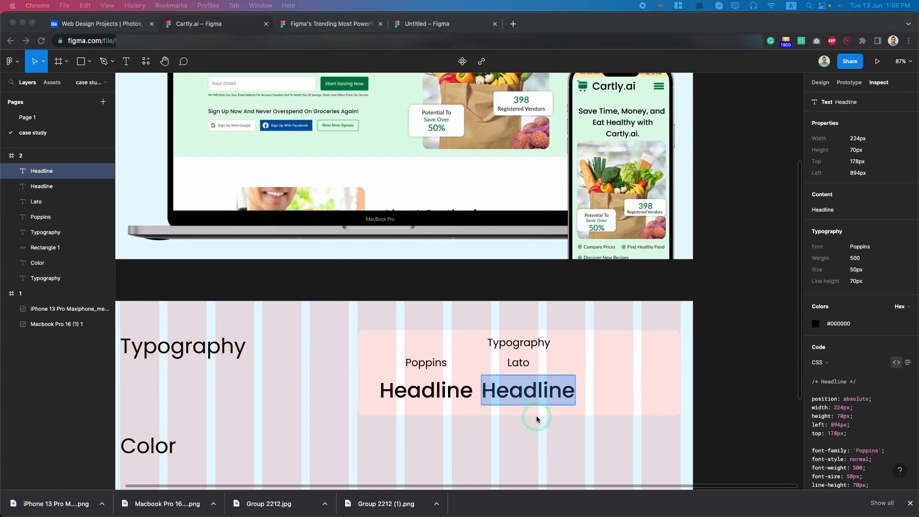
{"action": "left_click", "coordinate": [534, 391]}
{"action": "double_click", "coordinate": [534, 389]}
{"action": "key", "text": "super+v"}
{"action": "left_click_drag", "start_coordinate": [497, 397], "coordinate": [484, 393]}
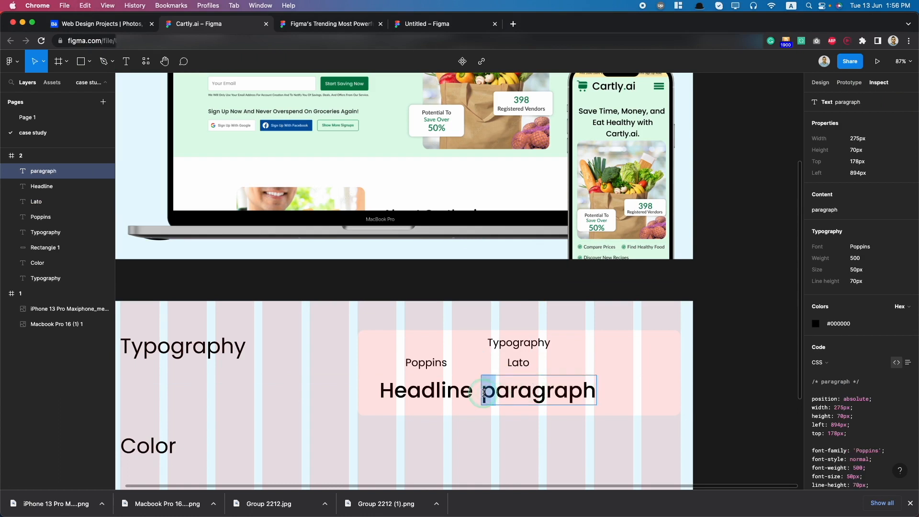
{"action": "type", "text": "P"}
{"action": "key", "text": "Escape"}
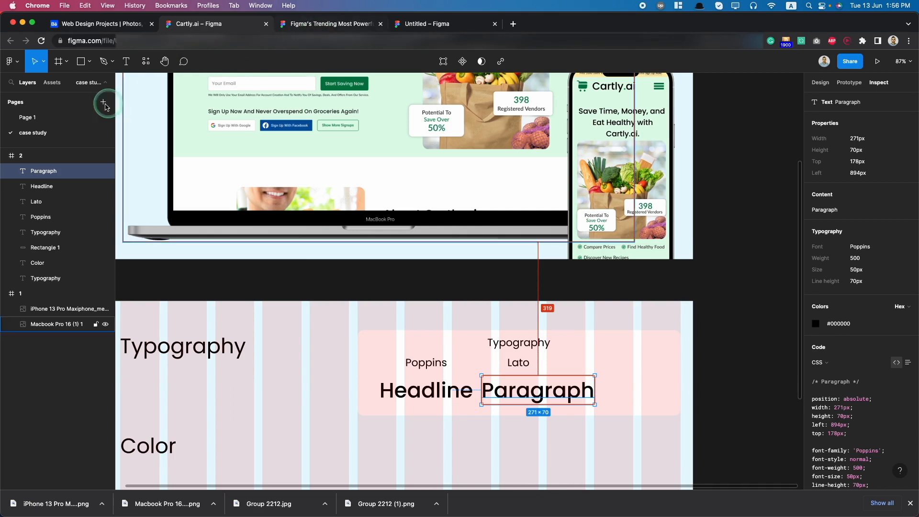
Step: Copy the layer properties of the About Cartly.ai paragraph in the Desktop design on Page 1
{"action": "left_click", "coordinate": [28, 118]}
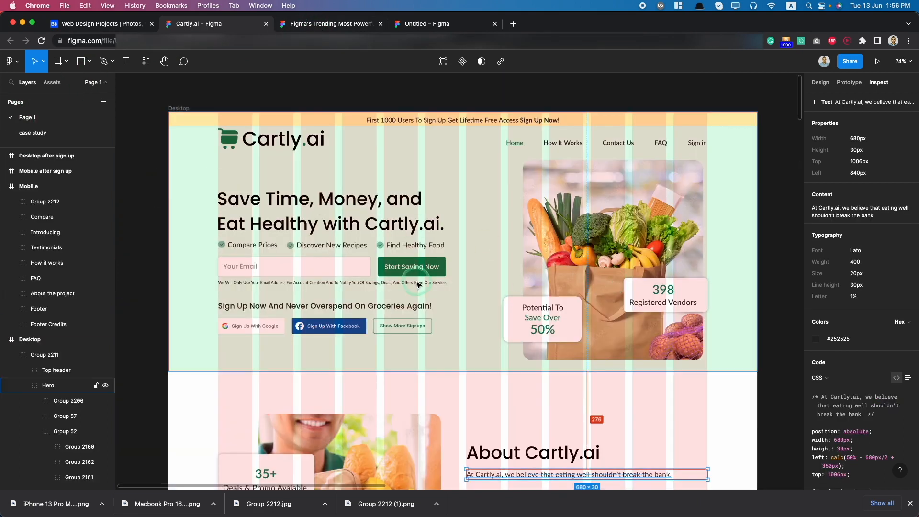
{"action": "right_click", "coordinate": [572, 479]}
{"action": "mouse_move", "coordinate": [616, 240]}
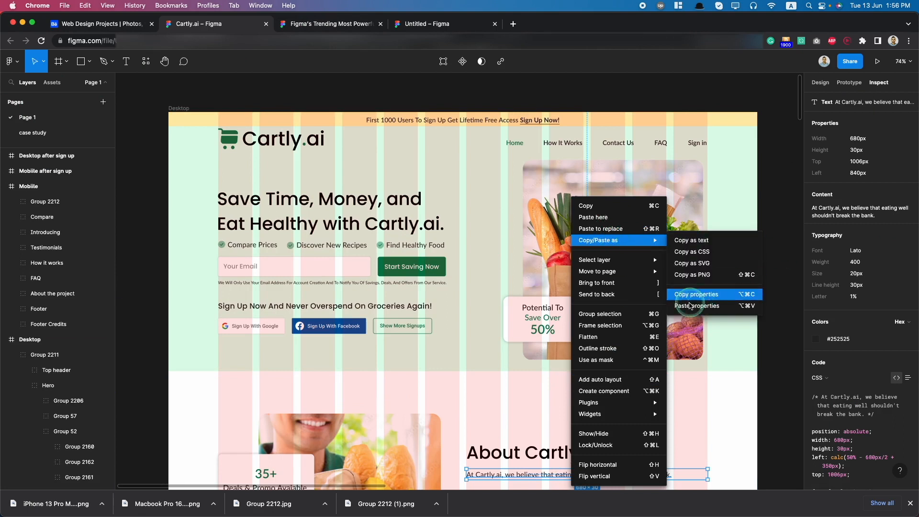
{"action": "left_click", "coordinate": [696, 294]}
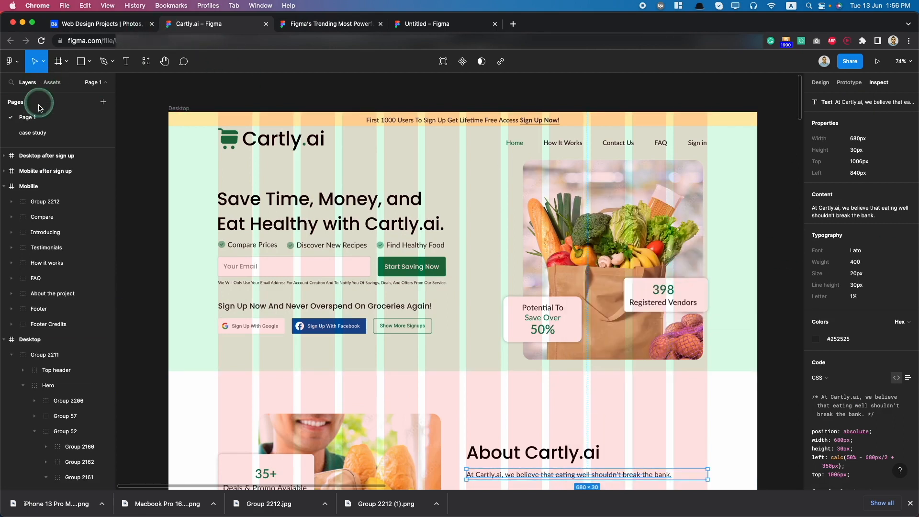
Step: Paste the copied paragraph properties onto the Paragraph text on the case study page
{"action": "left_click", "coordinate": [31, 133]}
{"action": "right_click", "coordinate": [524, 390]}
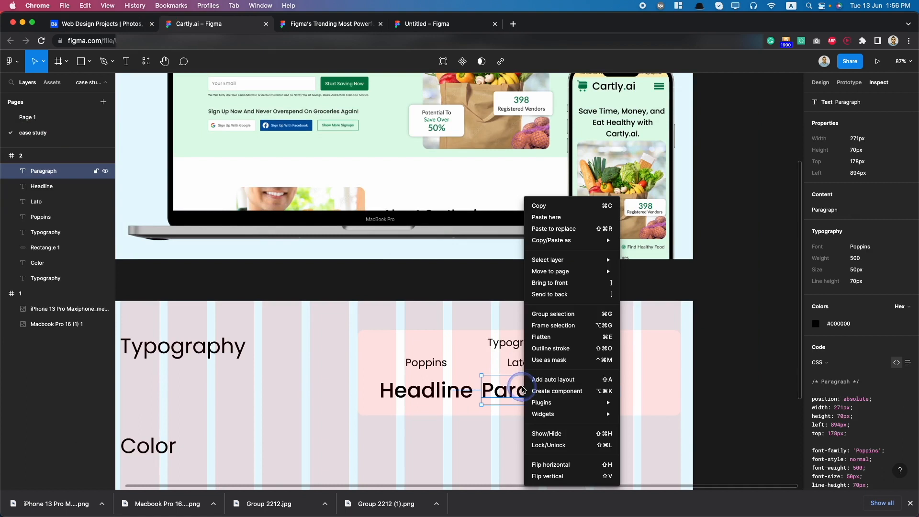
{"action": "mouse_move", "coordinate": [593, 240]}
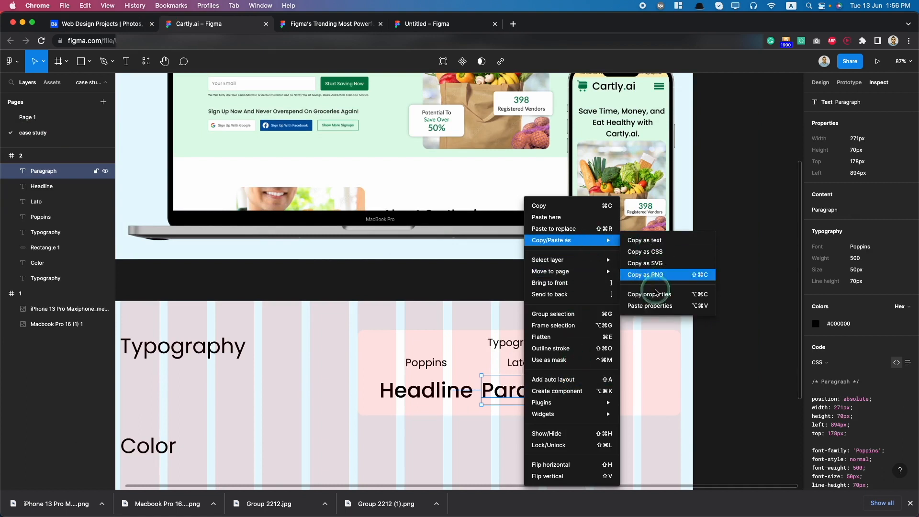
{"action": "left_click", "coordinate": [657, 307]}
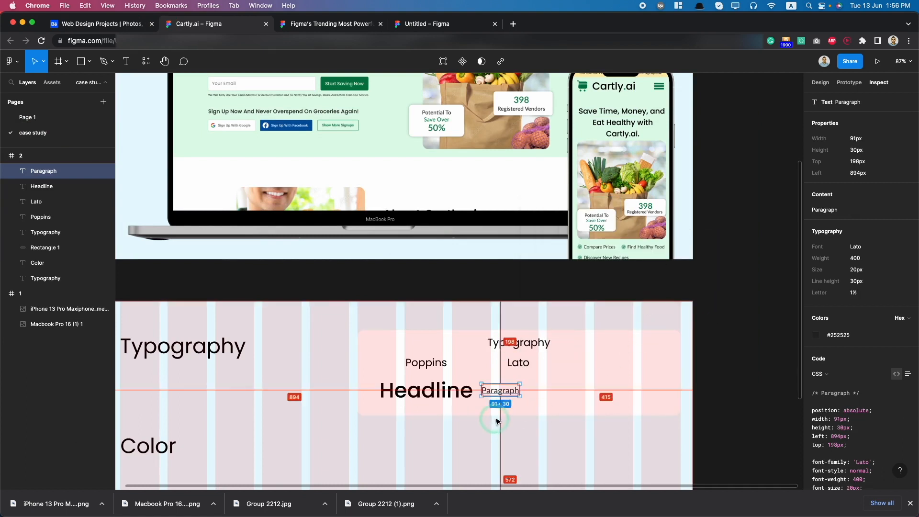
Step: Align the horizontal centers of Lato and Paragraph and move the pair farther from the Headline sample
{"action": "left_click", "coordinate": [519, 362], "text": "shift"}
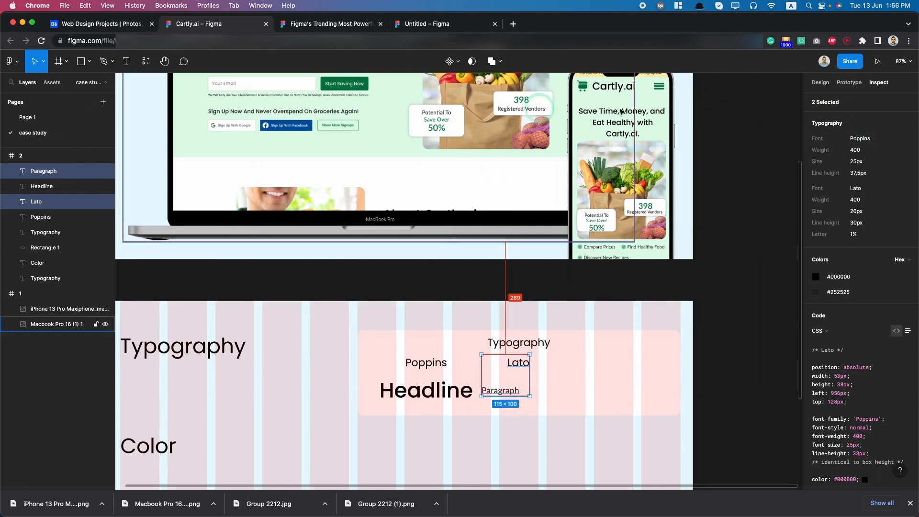
{"action": "left_click", "coordinate": [820, 82]}
{"action": "left_click", "coordinate": [830, 99]}
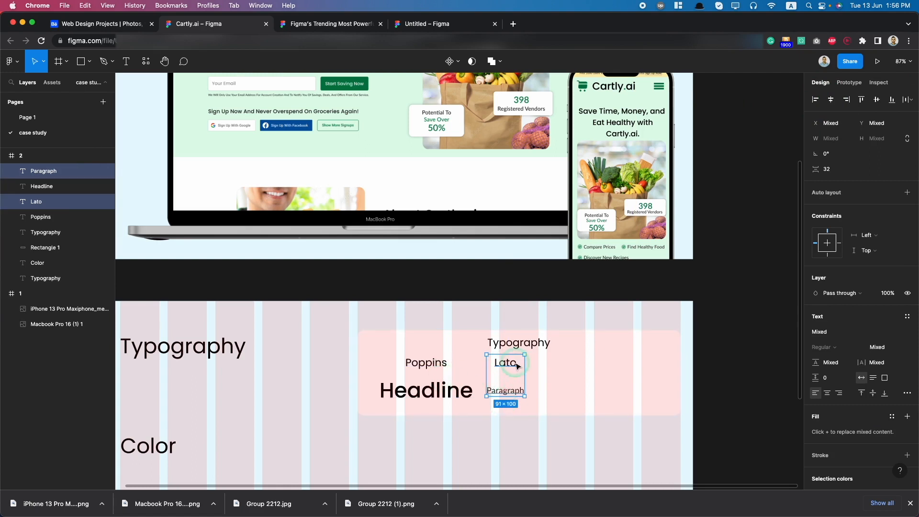
{"action": "left_click_drag", "start_coordinate": [508, 366], "coordinate": [542, 393]}
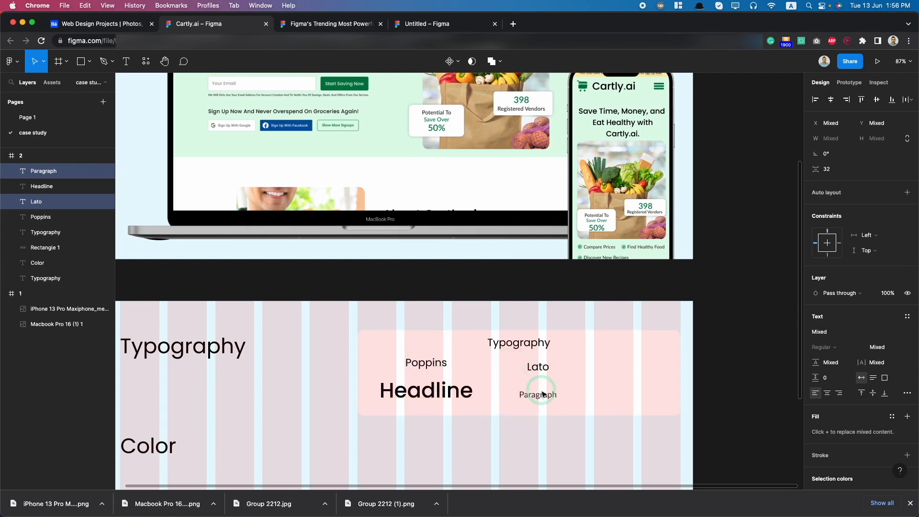
Step: Move the Paragraph text up closer to Lato and align its vertical center with the Headline text
{"action": "left_click", "coordinate": [539, 395]}
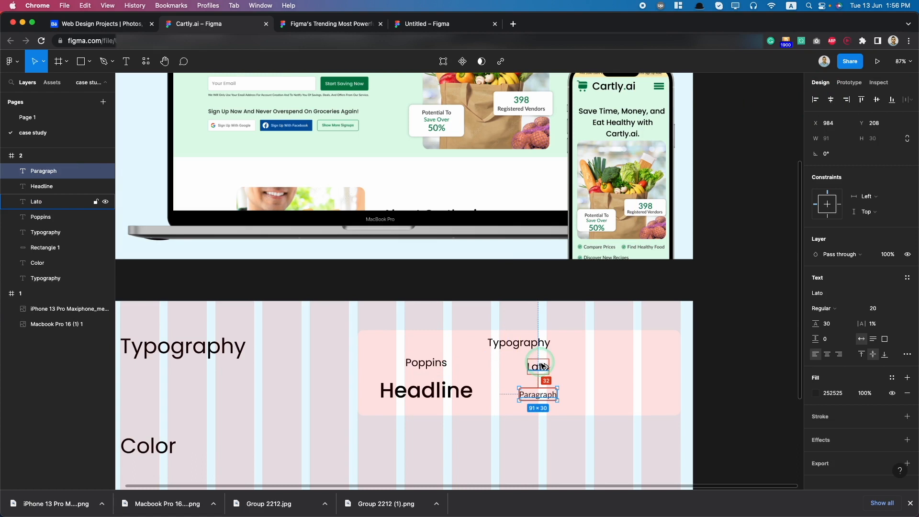
{"action": "key", "text": "Up"}
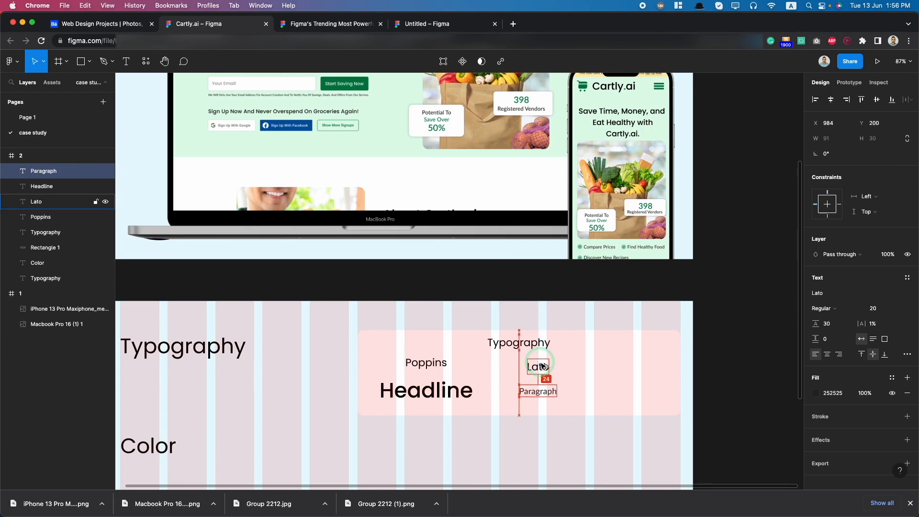
{"action": "left_click", "coordinate": [453, 397], "text": "shift"}
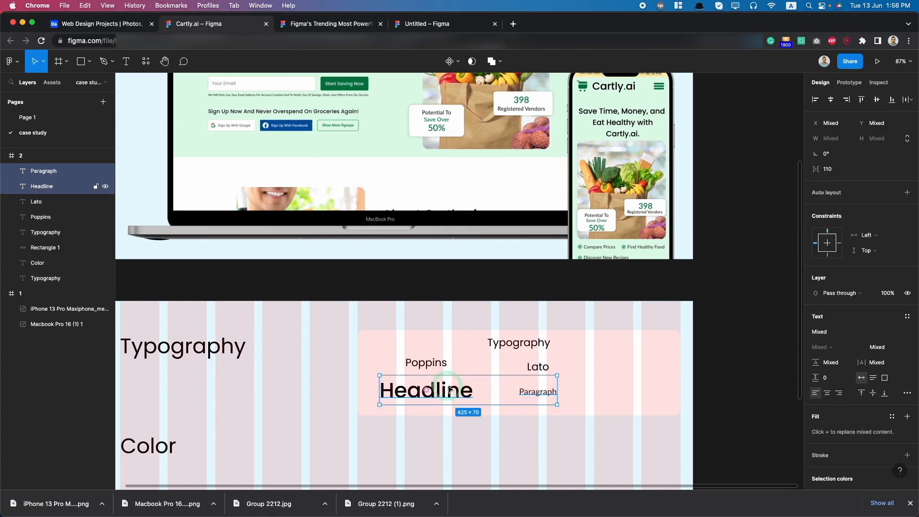
{"action": "left_click", "coordinate": [877, 99]}
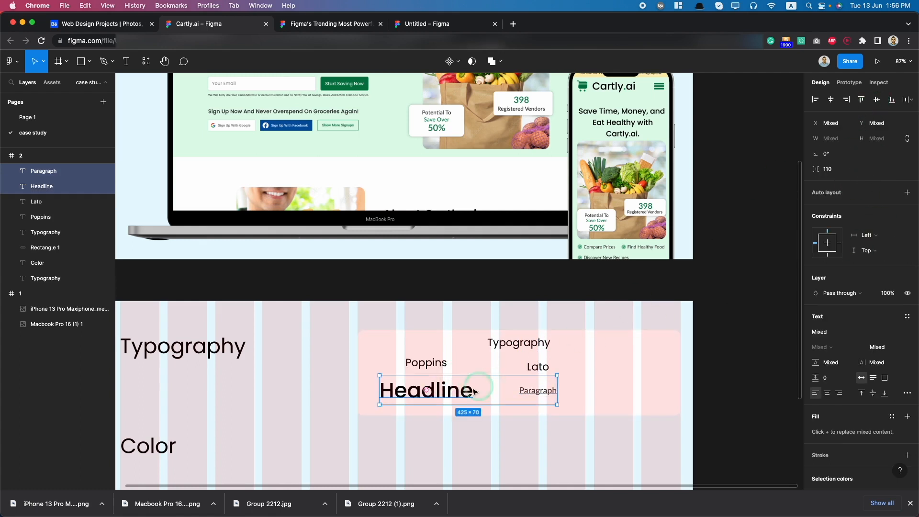
Step: Move the Headline and Paragraph texts down together until Headline sits 20 px below the Poppins label
{"action": "key", "text": "alt"}
{"action": "key", "text": "Down"}
{"action": "key", "text": "Down"}
{"action": "key", "text": "Down"}
{"action": "key", "text": "Down"}
{"action": "key", "text": "Down"}
{"action": "key", "text": "Down"}
{"action": "key", "text": "Down"}
{"action": "key", "text": "Down"}
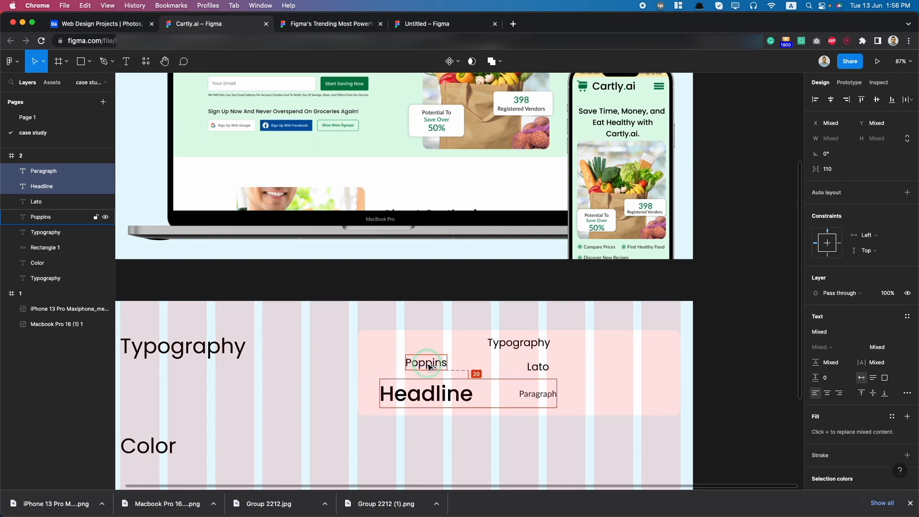
Step: Align the vertical centers of the Poppins and Lato labels
{"action": "left_click", "coordinate": [535, 369]}
{"action": "left_click", "coordinate": [424, 362], "text": "shift"}
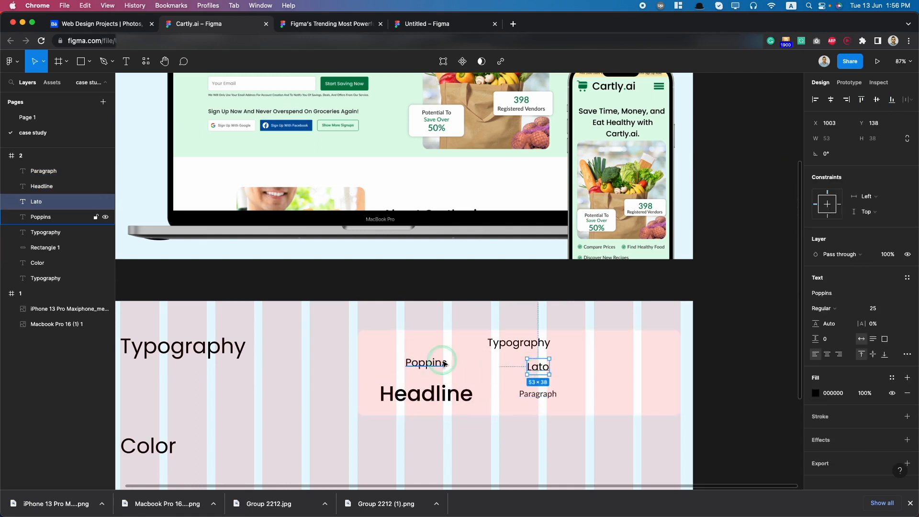
{"action": "left_click", "coordinate": [876, 99]}
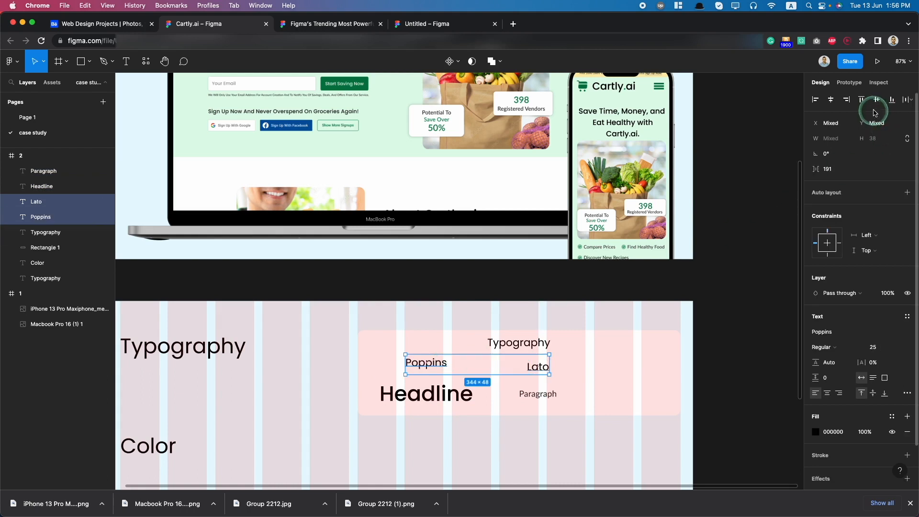
{"action": "left_click", "coordinate": [529, 393], "text": "shift"}
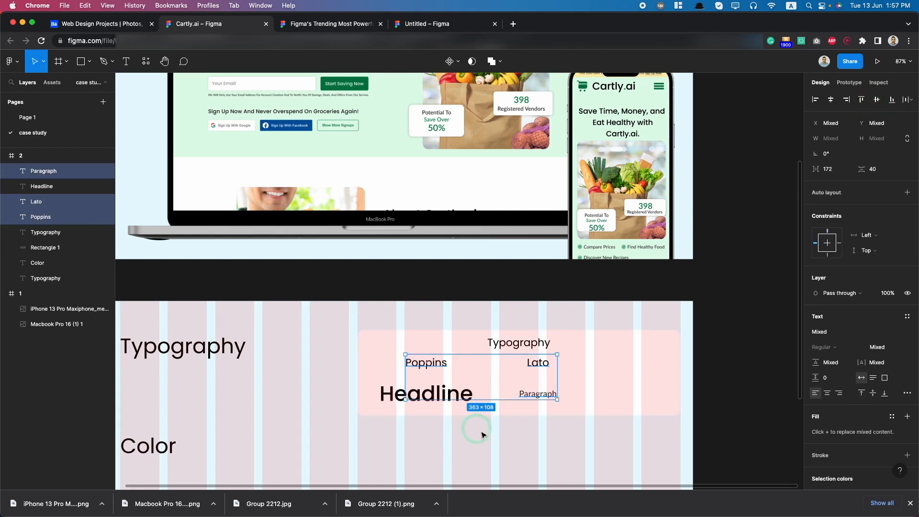
Step: Move the Lato and Paragraph texts together to below the Headline sample, centered under it
{"action": "left_click", "coordinate": [531, 396]}
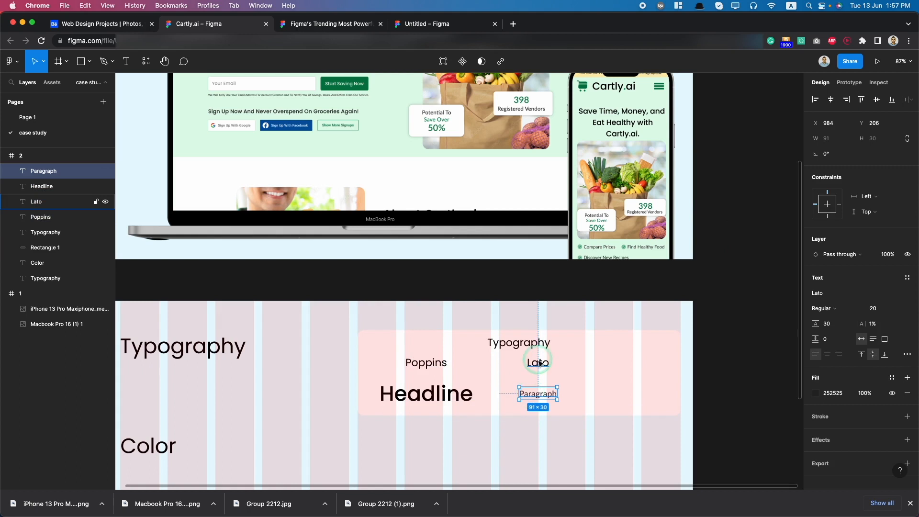
{"action": "left_click", "coordinate": [538, 361], "text": "shift"}
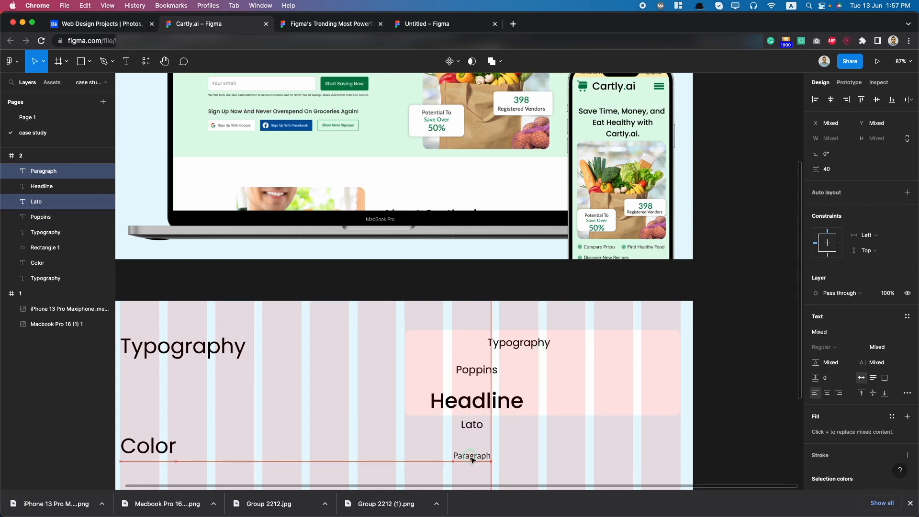
{"action": "left_click_drag", "start_coordinate": [471, 455], "coordinate": [475, 462]}
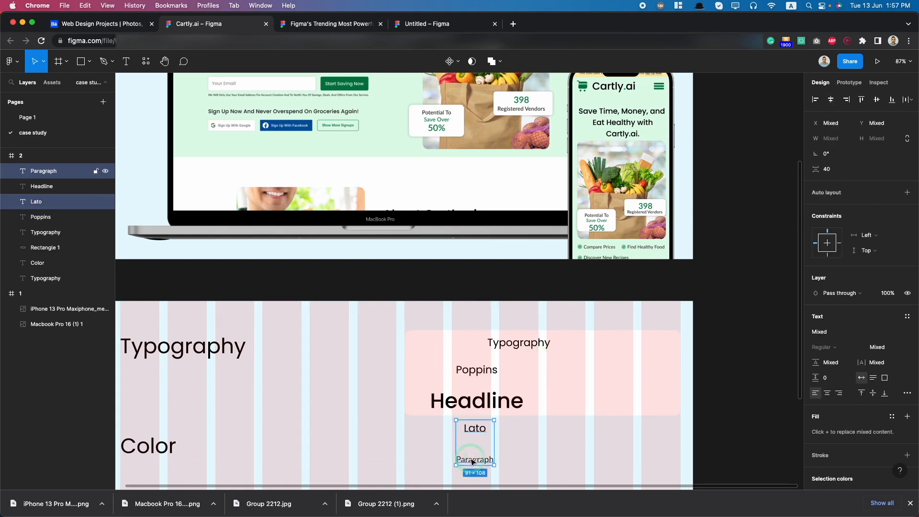
Step: Move the Poppins, Headline, Lato and Paragraph texts left as one centered vertical stack, with Paragraph closer to Lato
{"action": "scroll", "coordinate": [474, 457], "scroll_direction": "right", "scroll_amount": 2}
{"action": "left_click", "coordinate": [450, 401], "text": "shift"}
{"action": "left_click", "coordinate": [438, 376], "text": "shift"}
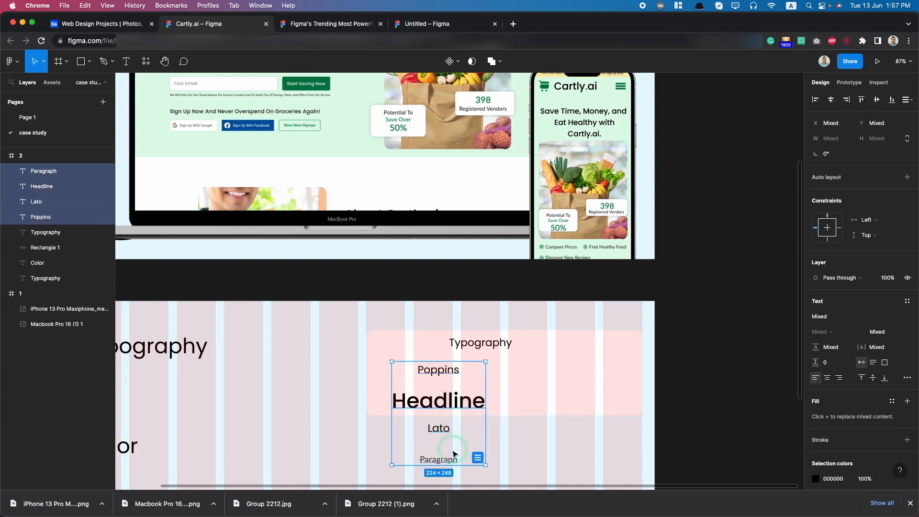
{"action": "scroll", "coordinate": [454, 454], "scroll_direction": "down", "scroll_amount": 5}
{"action": "scroll", "coordinate": [185, 394], "scroll_direction": "left", "scroll_amount": 4}
{"action": "left_click_drag", "start_coordinate": [417, 395], "coordinate": [437, 390]}
Step: Resize the typography card's rectangle to 320 × 282 so it encloses the stacked font samples
{"action": "left_click", "coordinate": [478, 386]}
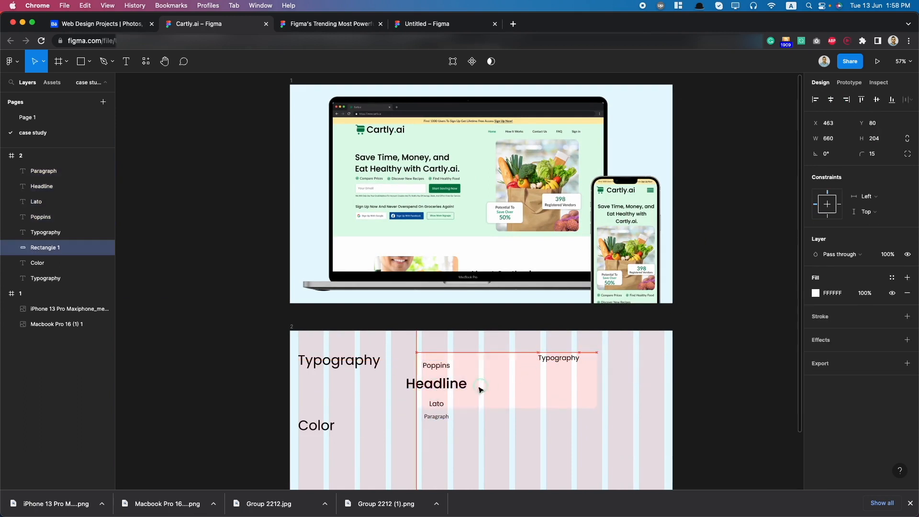
{"action": "left_click_drag", "start_coordinate": [572, 379], "coordinate": [479, 378]}
{"action": "left_click_drag", "start_coordinate": [425, 410], "coordinate": [434, 432]}
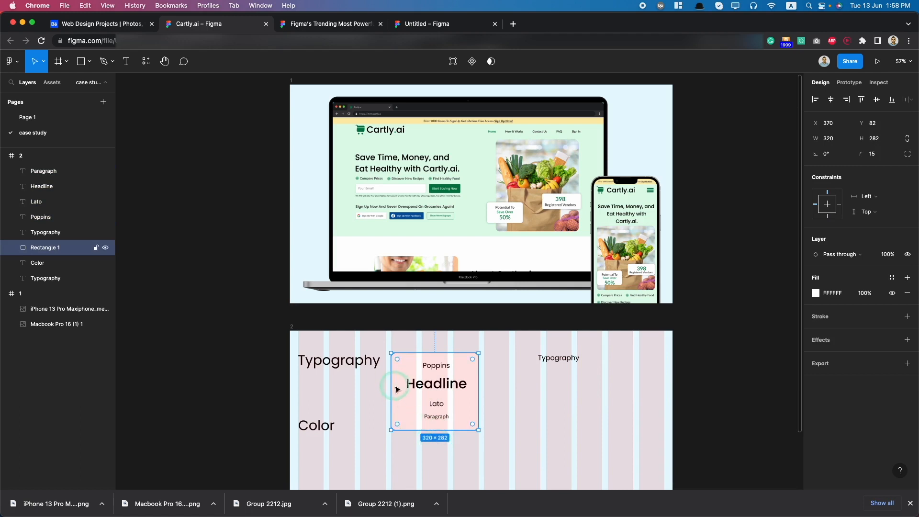
Step: Align the vertical centers of the large Typography heading and the font sample card's rectangle
{"action": "left_click", "coordinate": [360, 360], "text": "shift"}
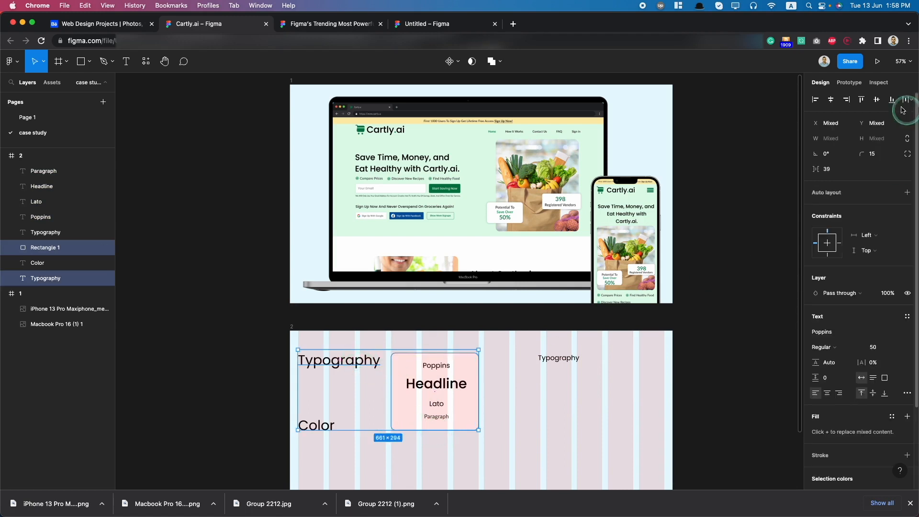
{"action": "left_click", "coordinate": [877, 99]}
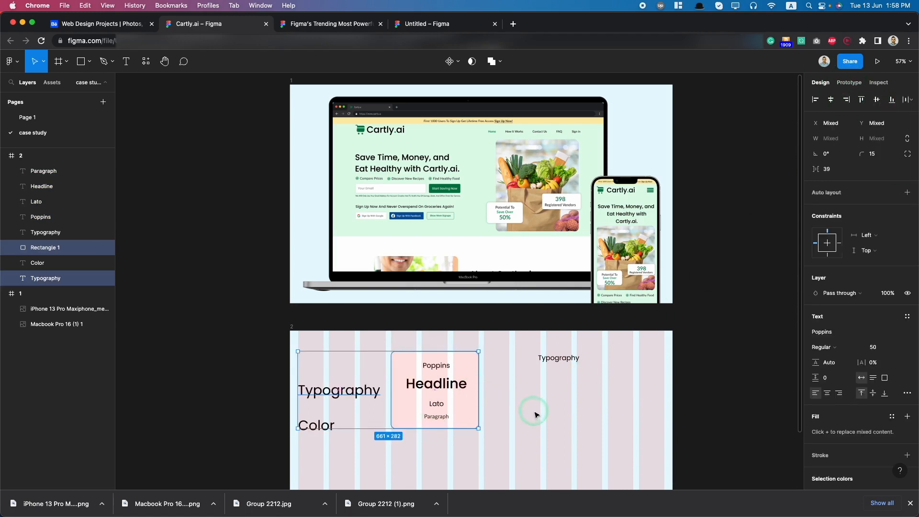
{"action": "left_click", "coordinate": [534, 415]}
Step: Select the large Typography heading beside the font sample card
{"action": "scroll", "coordinate": [340, 445], "scroll_direction": "down", "scroll_amount": 2}
{"action": "left_click", "coordinate": [338, 438]}
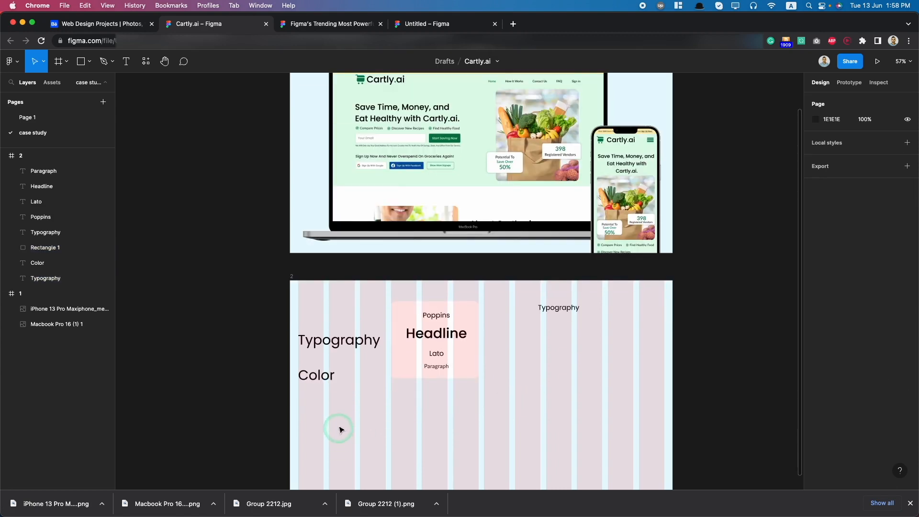
{"action": "left_click", "coordinate": [361, 354]}
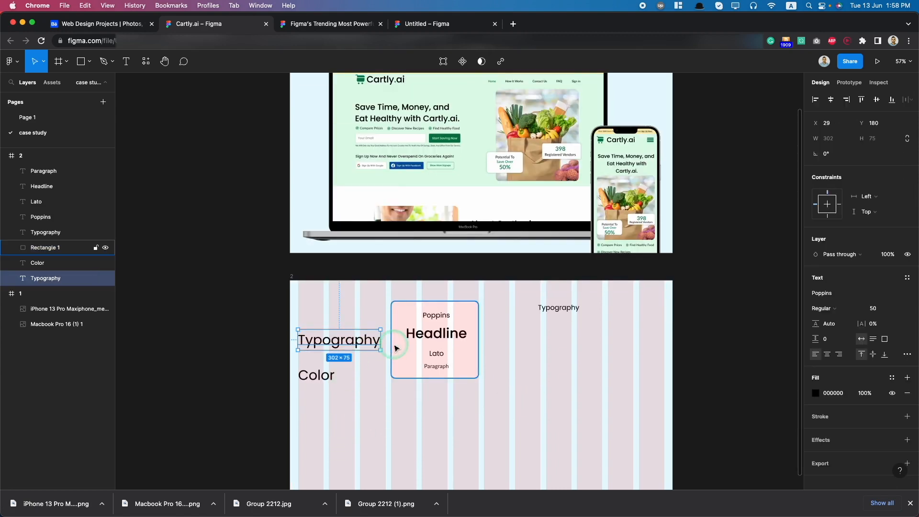
Step: Group the font card's rectangle with its Poppins, Headline, Lato and Paragraph texts and nudge the group to X 372
{"action": "left_click", "coordinate": [395, 348]}
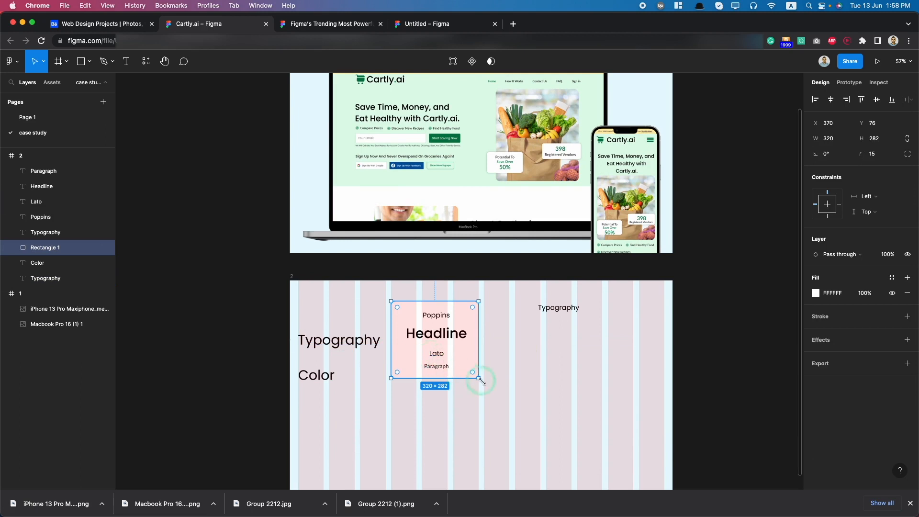
{"action": "left_click_drag", "start_coordinate": [481, 395], "coordinate": [394, 289]}
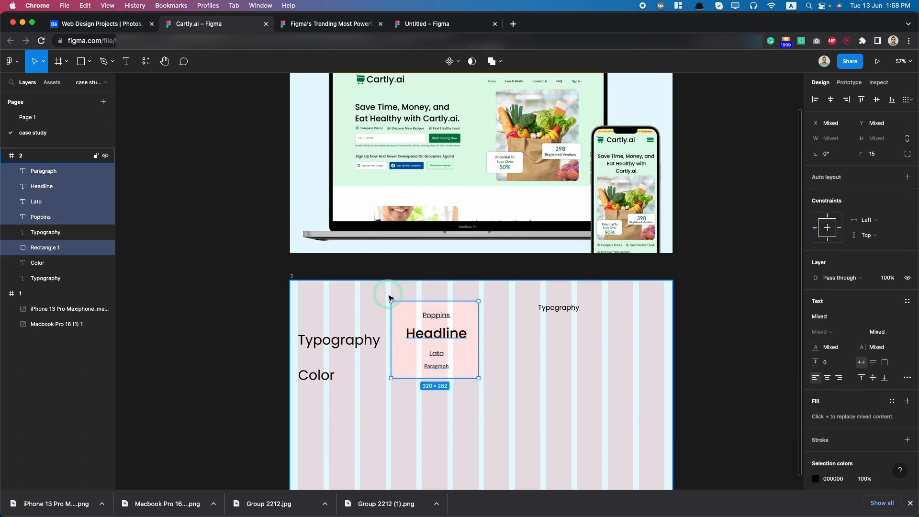
{"action": "key", "text": "ctrl+g"}
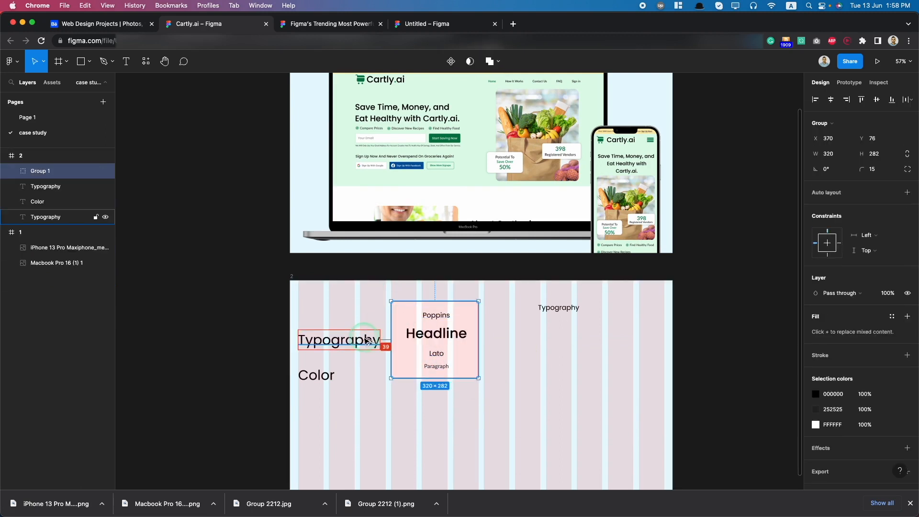
{"action": "key", "text": "Right"}
{"action": "key", "text": "Right"}
{"action": "key", "text": "Right"}
{"action": "key", "text": "Left"}
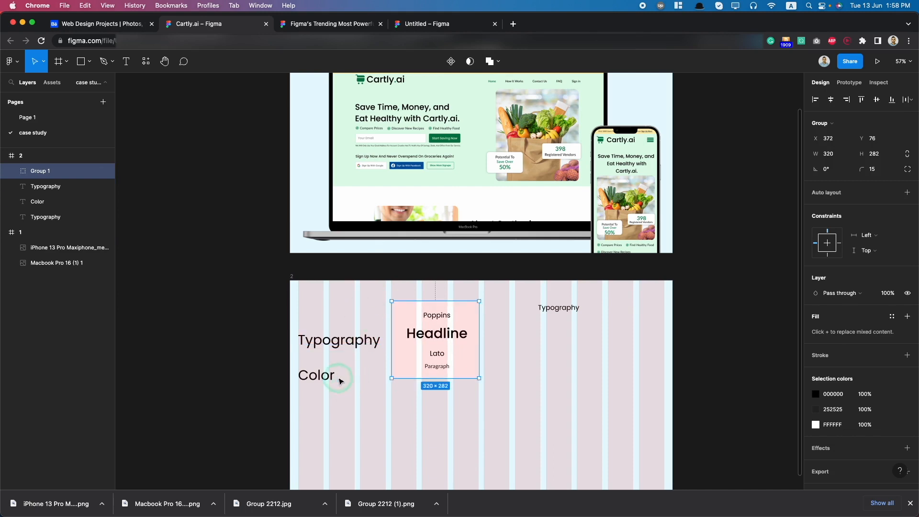
Step: Move the Color heading to the right of the font card, level with the Typography heading, at X 711
{"action": "left_click", "coordinate": [316, 376]}
{"action": "left_click_drag", "start_coordinate": [313, 377], "coordinate": [502, 341]}
{"action": "key", "text": "Right"}
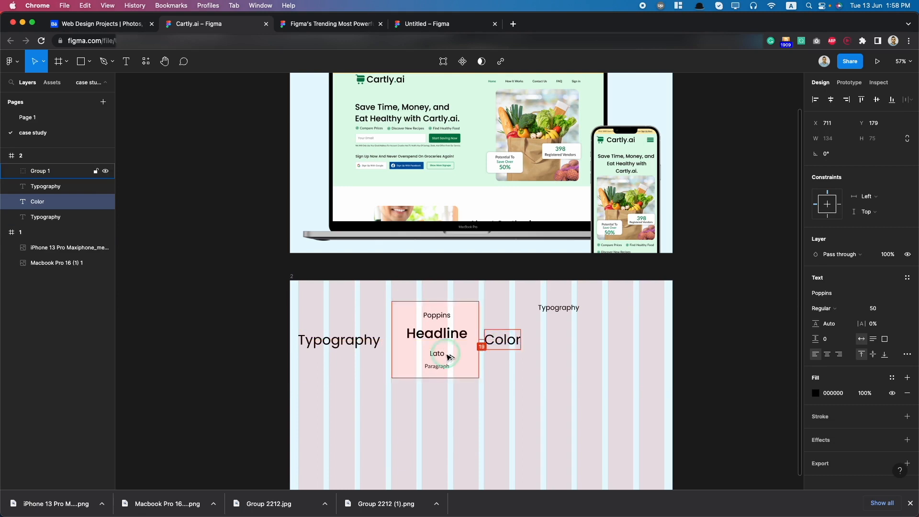
Step: Delete the spare small Typography text from frame 2
{"action": "left_click", "coordinate": [564, 310]}
{"action": "left_click_drag", "start_coordinate": [555, 308], "coordinate": [446, 300]}
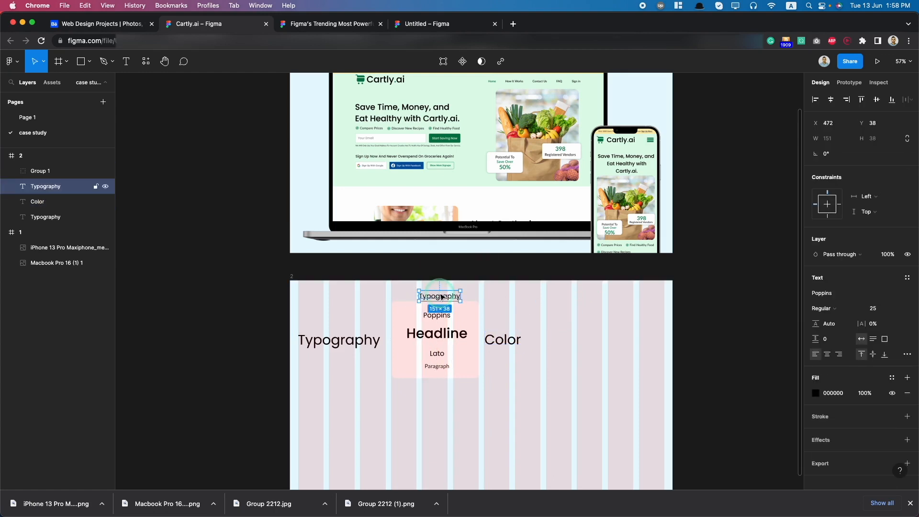
{"action": "key", "text": "Delete"}
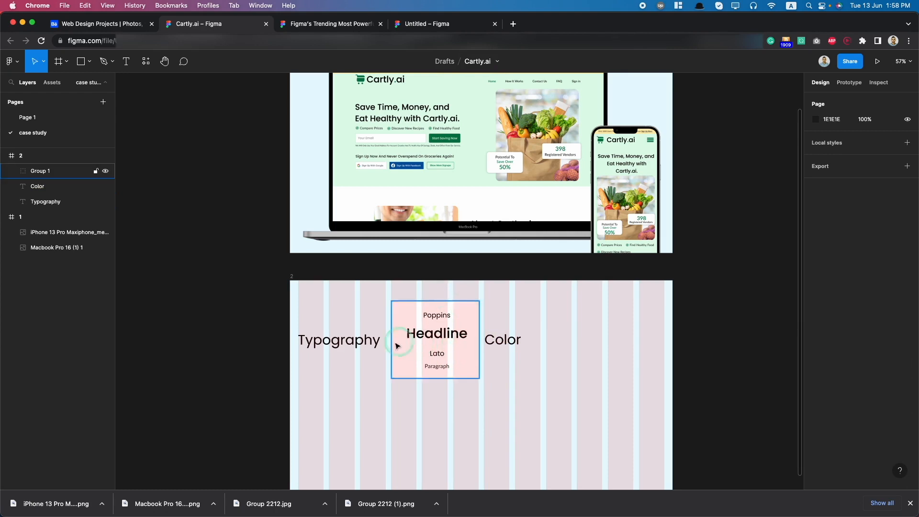
Step: Move the Color heading farther right of the font card, keeping it level with the large Typography heading at Y 180
{"action": "left_click_drag", "start_coordinate": [501, 345], "coordinate": [517, 345]}
{"action": "left_click", "coordinate": [357, 345], "text": "shift"}
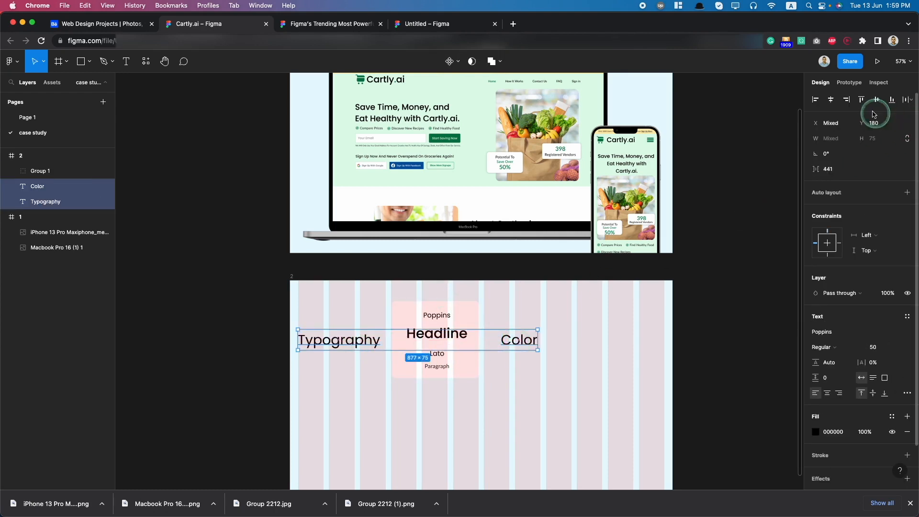
{"action": "left_click", "coordinate": [630, 407]}
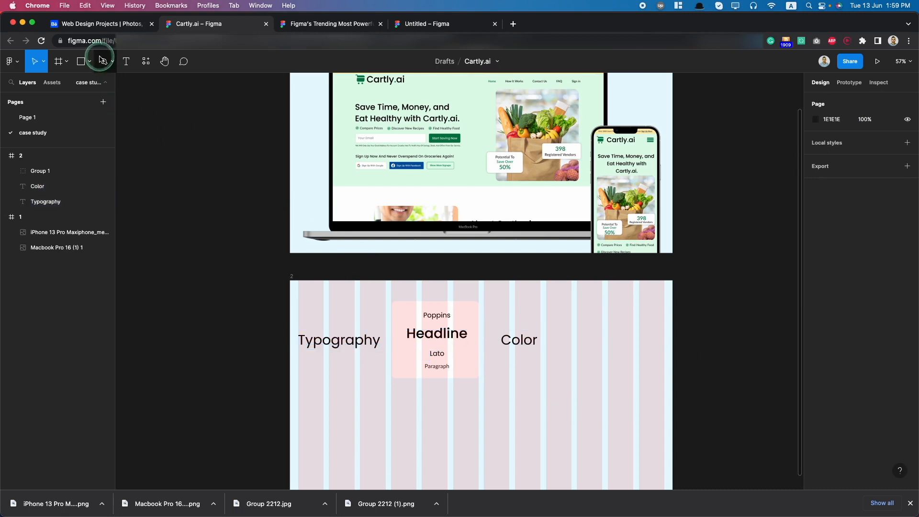
Step: Draw a circle about 93 × 93 to the right of the Color heading and raise it to Y 175
{"action": "left_click", "coordinate": [90, 62]}
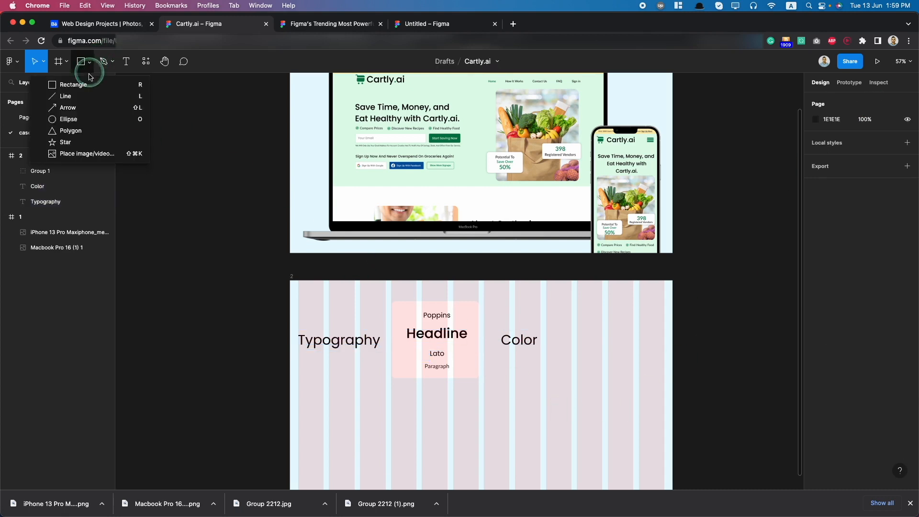
{"action": "left_click", "coordinate": [70, 119]}
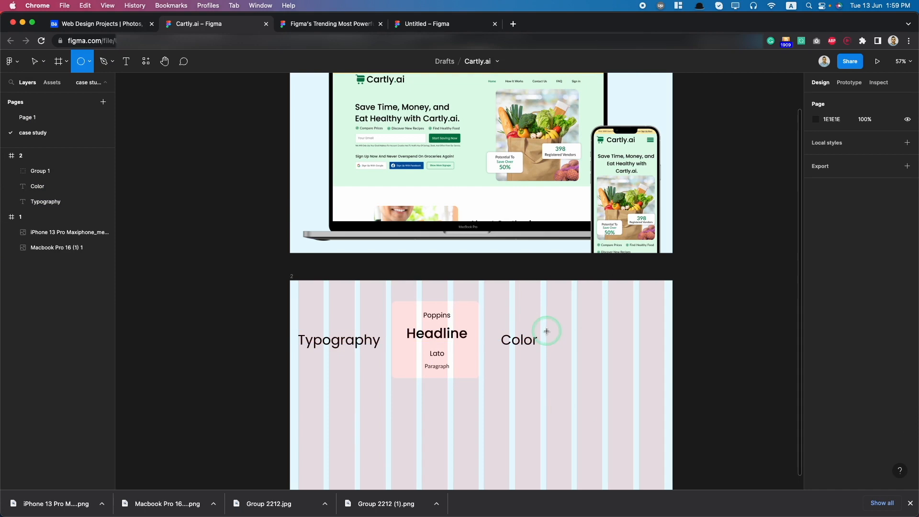
{"action": "left_click_drag", "start_coordinate": [547, 332], "coordinate": [573, 355]}
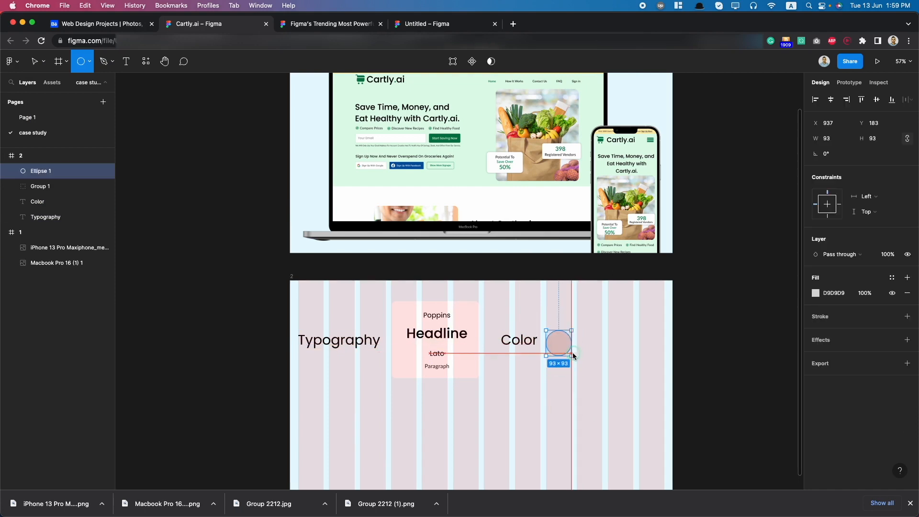
{"action": "scroll", "coordinate": [574, 354], "scroll_direction": "up", "scroll_amount": 5}
{"action": "scroll", "coordinate": [576, 357], "scroll_direction": "up", "scroll_amount": 5}
{"action": "left_click_drag", "start_coordinate": [516, 331], "coordinate": [517, 320]}
{"action": "scroll", "coordinate": [516, 319], "scroll_direction": "down", "scroll_amount": 10}
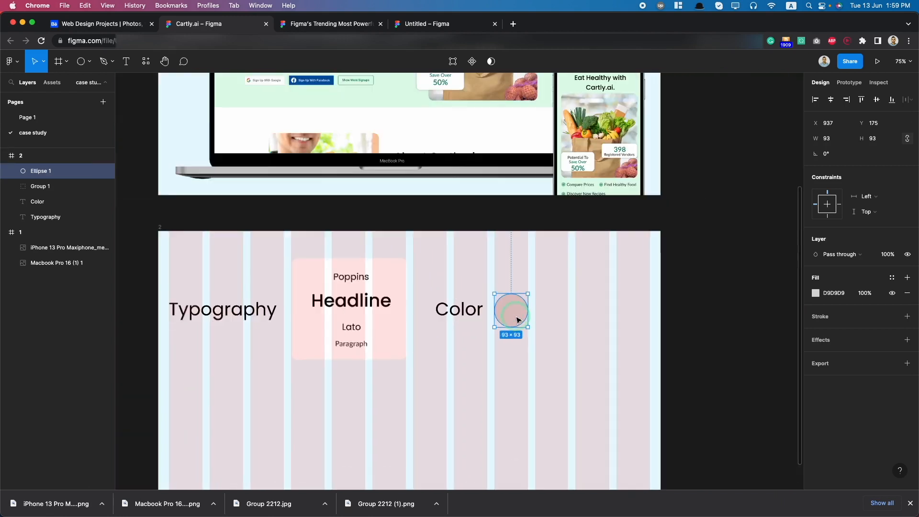
Step: Align the Color heading and the circle on their vertical centers
{"action": "left_click", "coordinate": [476, 314], "text": "shift"}
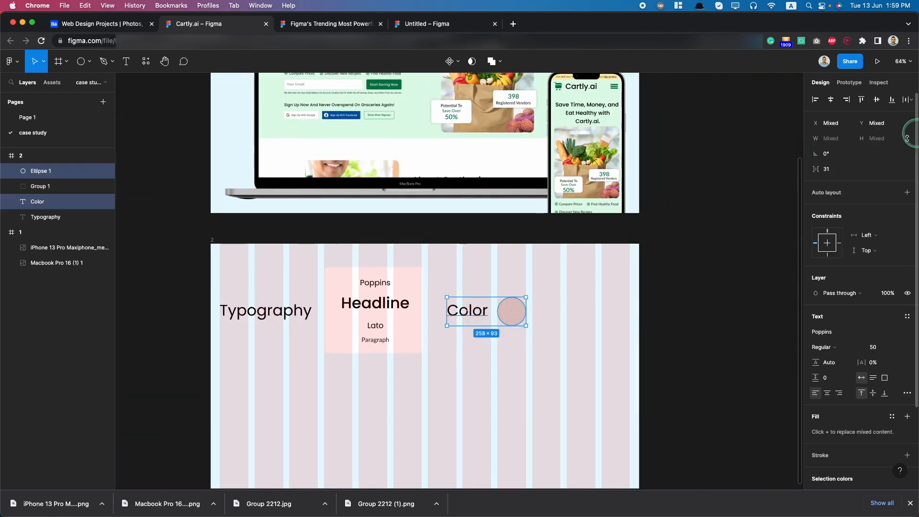
{"action": "left_click", "coordinate": [876, 99]}
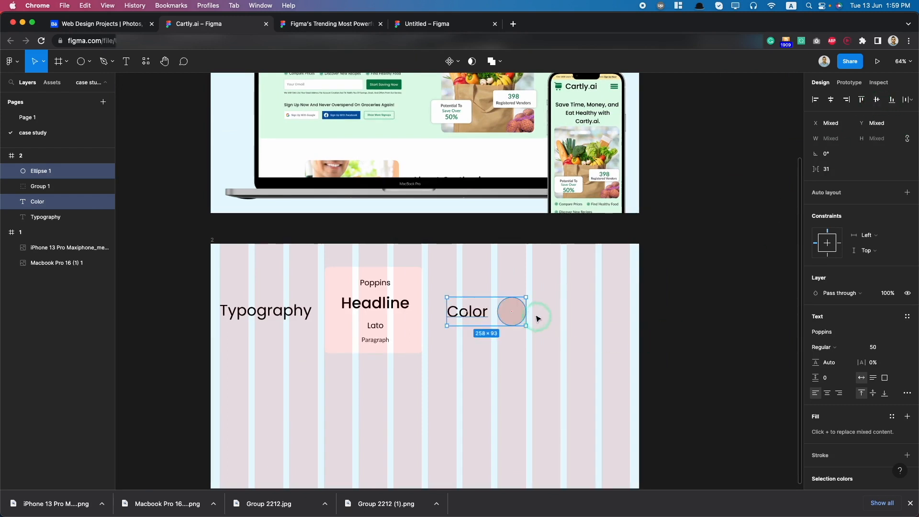
{"action": "left_click", "coordinate": [519, 316]}
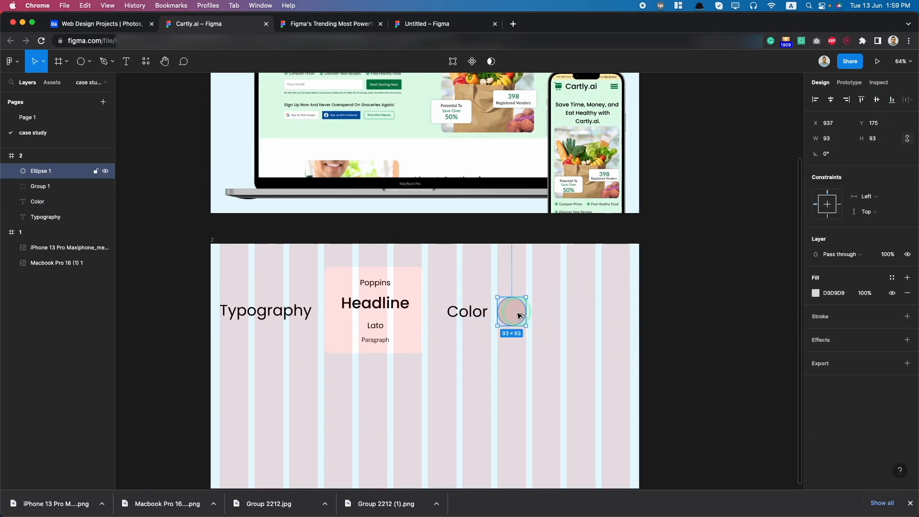
Step: Open Page 1 of the Cartly.ai file
{"action": "scroll", "coordinate": [519, 315], "scroll_direction": "down", "scroll_amount": 5}
{"action": "scroll", "coordinate": [519, 316], "scroll_direction": "up", "scroll_amount": 5}
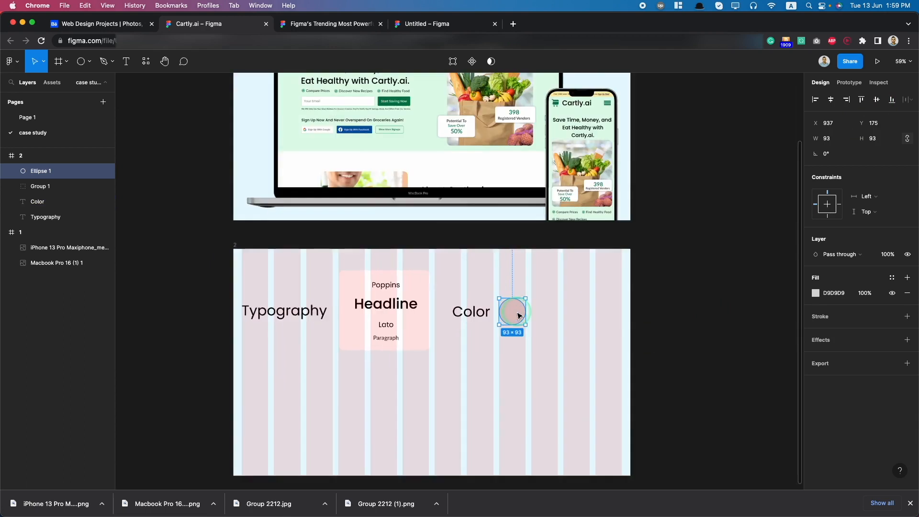
{"action": "scroll", "coordinate": [519, 315], "scroll_direction": "down", "scroll_amount": 2}
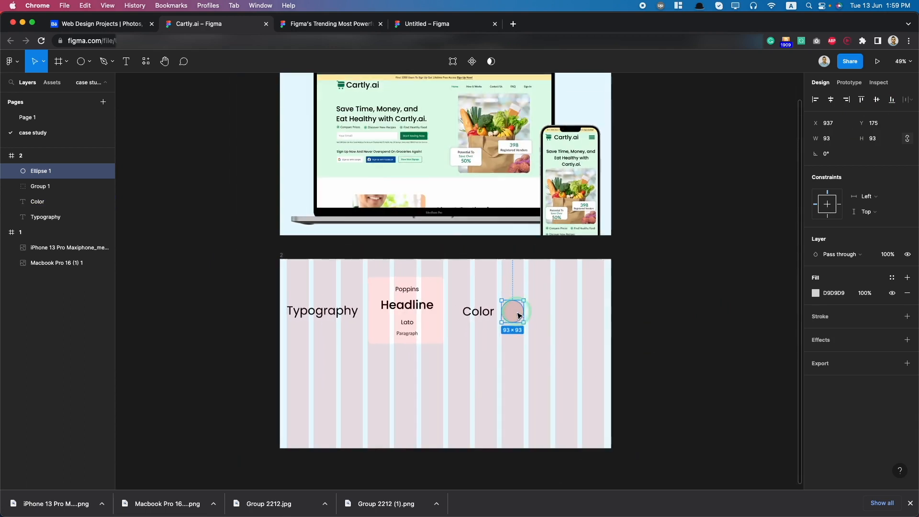
{"action": "left_click", "coordinate": [314, 25]}
{"action": "left_click", "coordinate": [185, 25]}
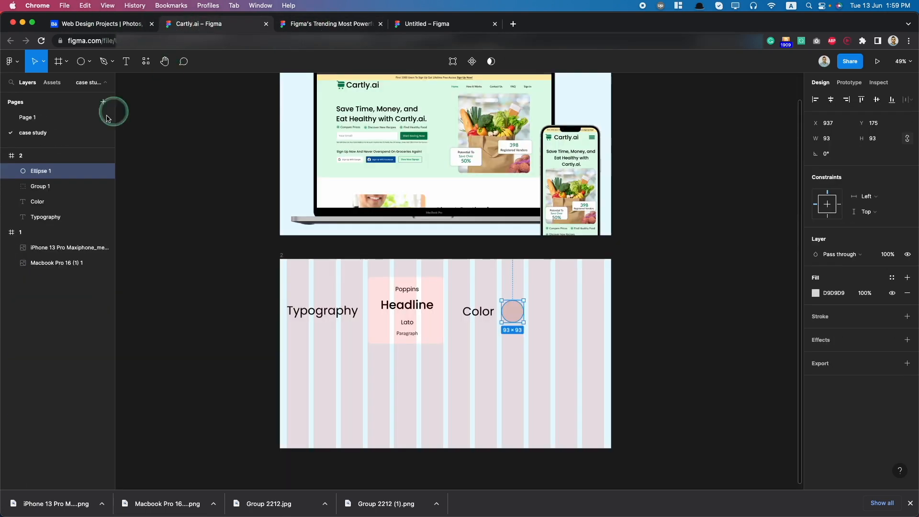
{"action": "left_click", "coordinate": [22, 118]}
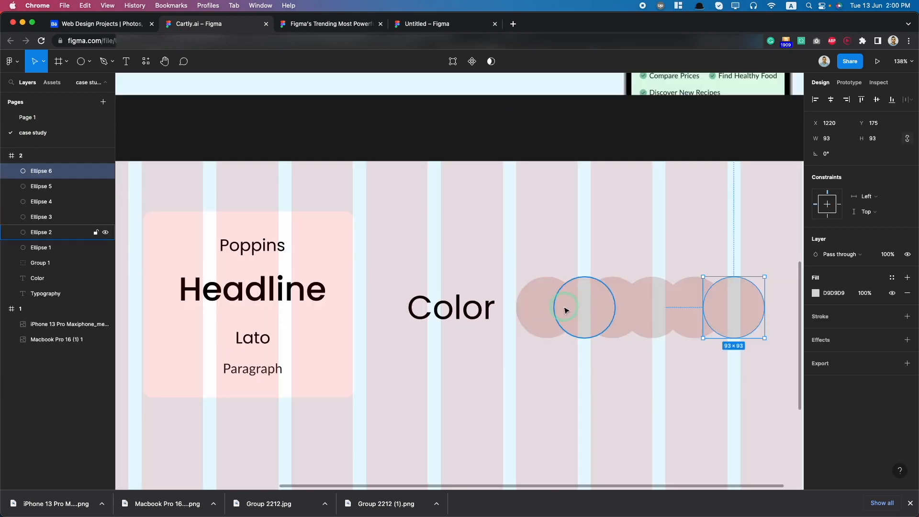
Step: Fill the first color circle with the green 057A46 sampled from the cart logo on the phone mockup
{"action": "left_click", "coordinate": [542, 310]}
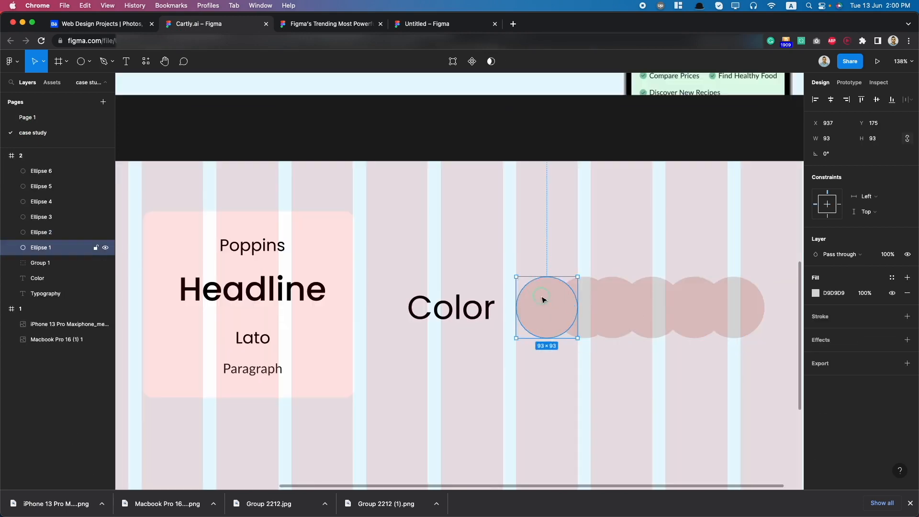
{"action": "scroll", "coordinate": [260, 139], "scroll_direction": "up", "scroll_amount": 6}
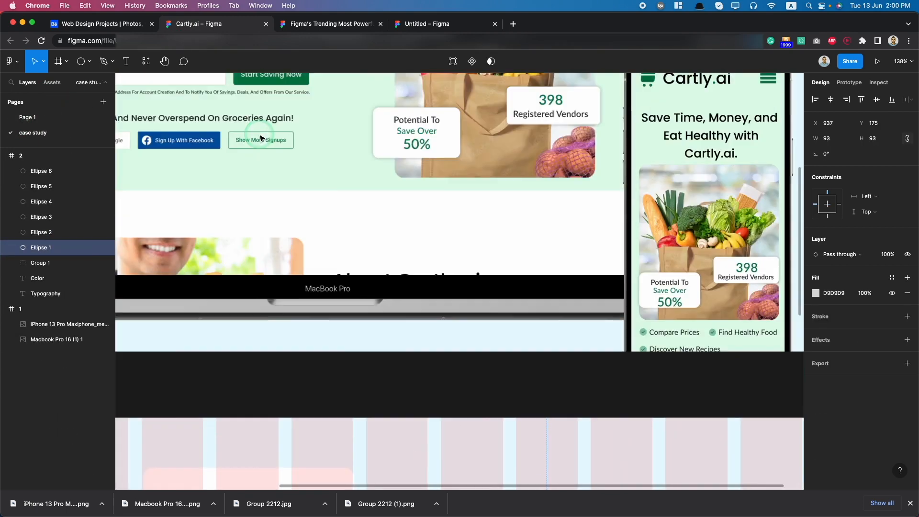
{"action": "scroll", "coordinate": [261, 138], "scroll_direction": "down", "scroll_amount": 3}
{"action": "scroll", "coordinate": [261, 138], "scroll_direction": "down", "scroll_amount": 3}
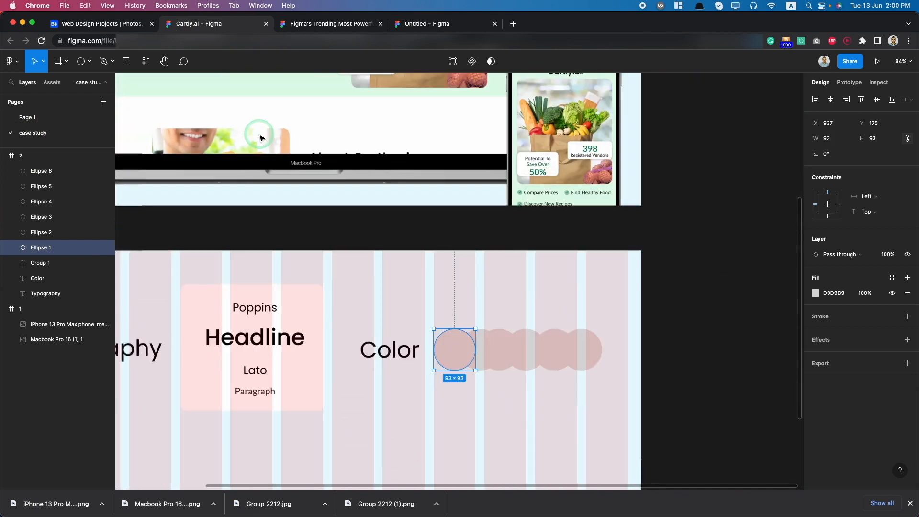
{"action": "scroll", "coordinate": [260, 139], "scroll_direction": "up", "scroll_amount": 4}
{"action": "scroll", "coordinate": [261, 139], "scroll_direction": "down", "scroll_amount": 4}
{"action": "scroll", "coordinate": [256, 134], "scroll_direction": "up", "scroll_amount": 1}
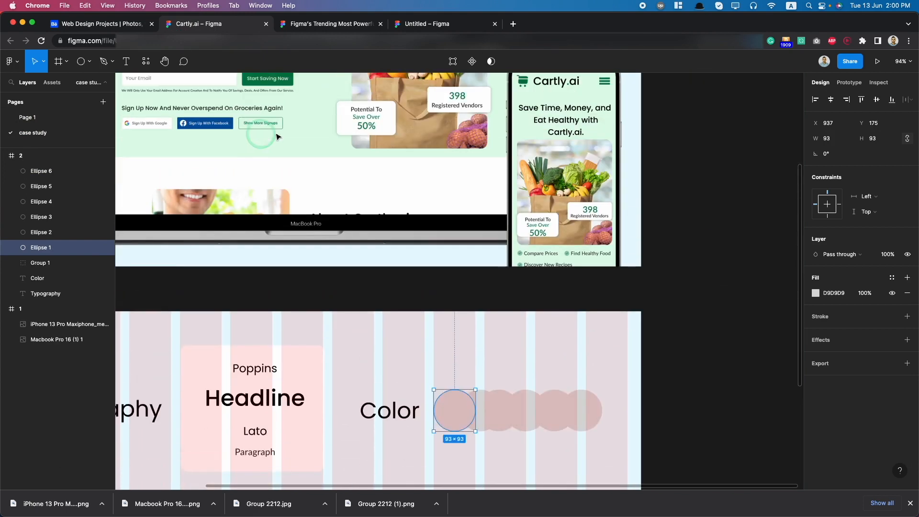
{"action": "left_click", "coordinate": [816, 294]}
{"action": "left_click", "coordinate": [703, 383]}
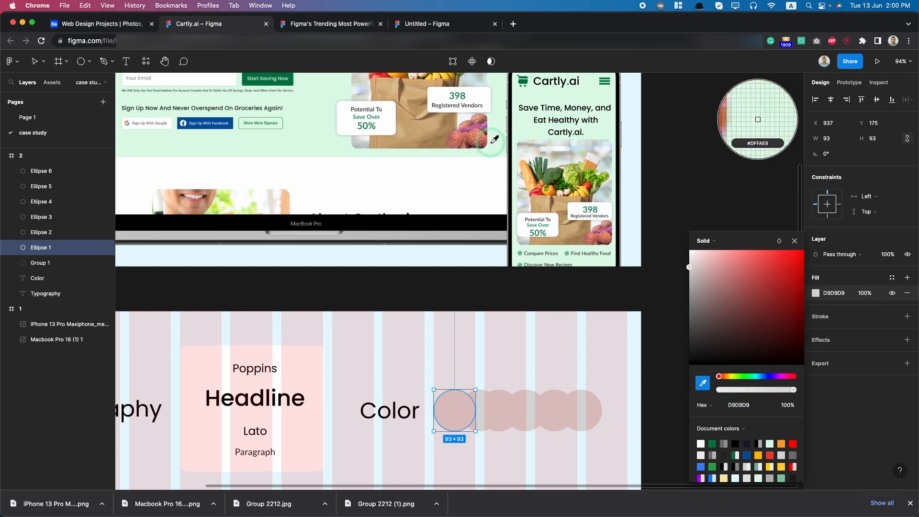
{"action": "left_click", "coordinate": [523, 83]}
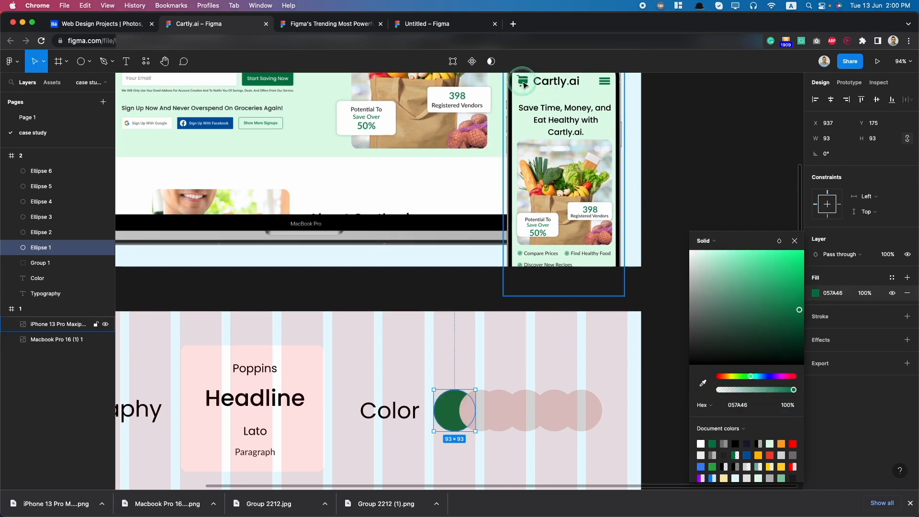
Step: Fill the second color circle with the light green DFFAE9 sampled from the phone mockup's background
{"action": "left_click", "coordinate": [480, 405]}
{"action": "key", "text": "i"}
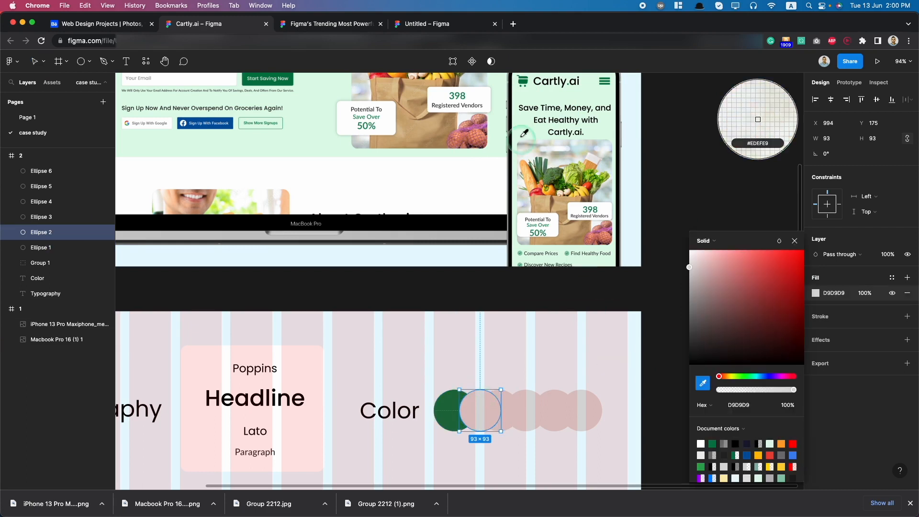
{"action": "left_click", "coordinate": [521, 96]}
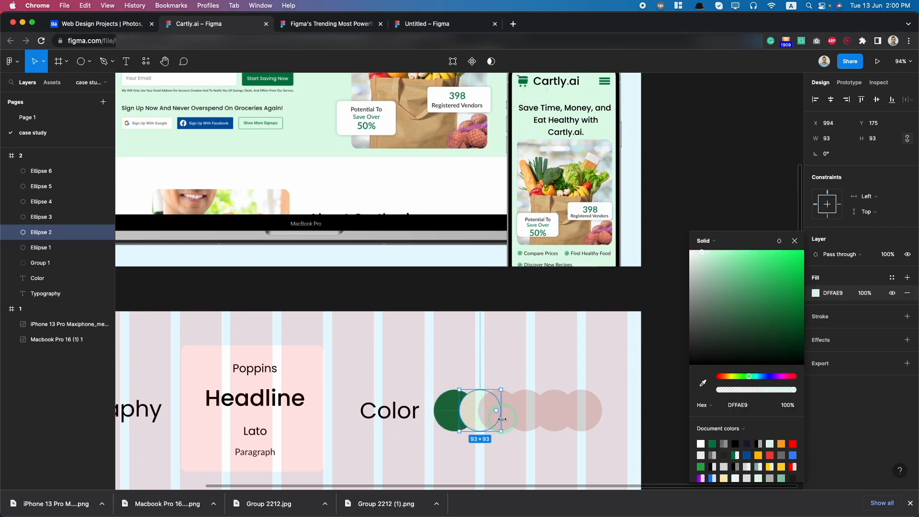
Step: Set the second color circle's fill to the pale yellow FFEDAD sampled from the laptop mockup's promo banner
{"action": "left_click", "coordinate": [703, 383]}
{"action": "scroll", "coordinate": [396, 110], "scroll_direction": "up", "scroll_amount": 3}
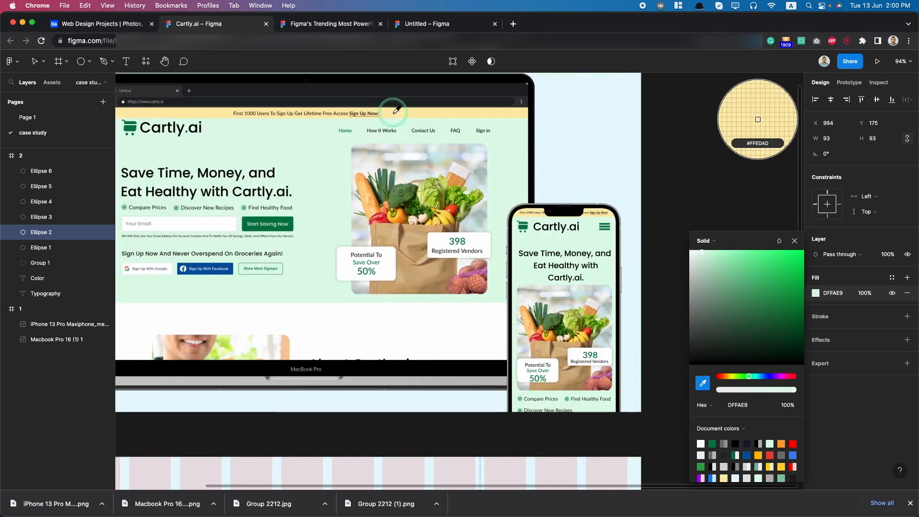
{"action": "left_click", "coordinate": [398, 112]}
{"action": "scroll", "coordinate": [478, 263], "scroll_direction": "down", "scroll_amount": 4}
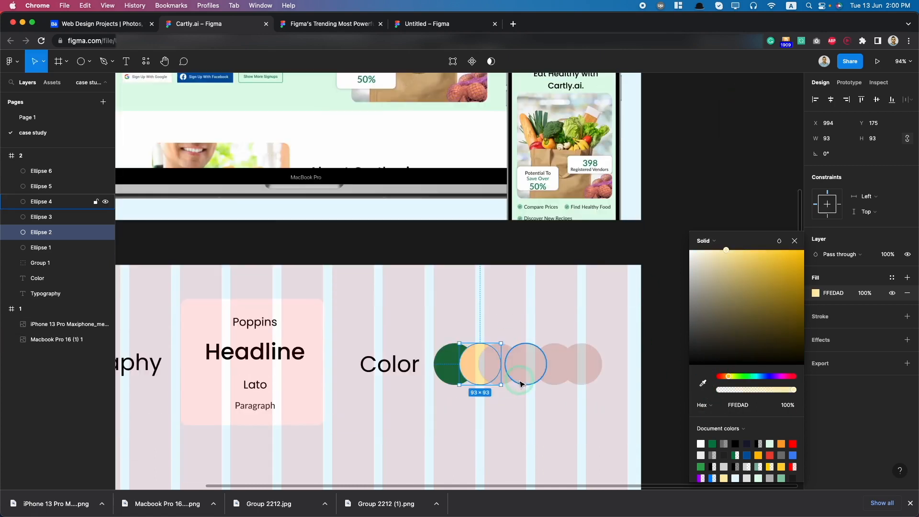
Step: Fill the third color circle with the light green DFFAE9 sampled from the phone mockup's background
{"action": "left_click", "coordinate": [498, 363]}
{"action": "left_click", "coordinate": [815, 293]}
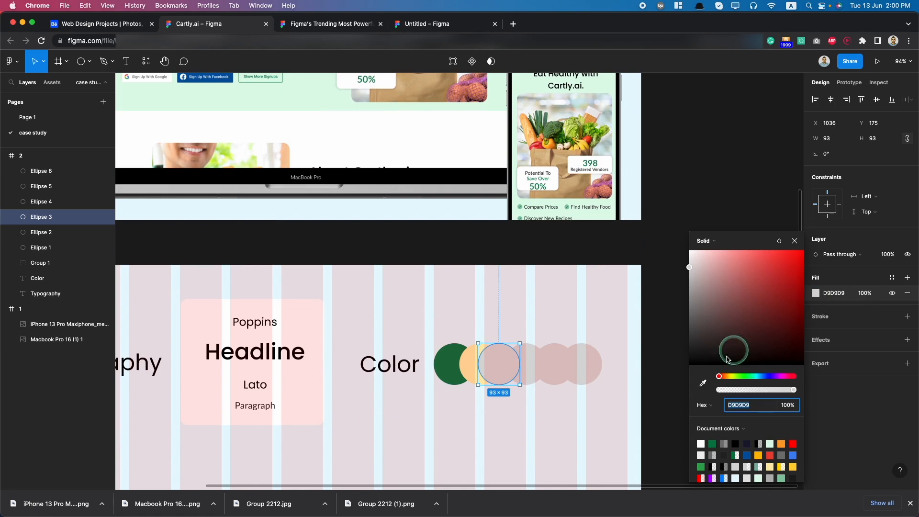
{"action": "left_click", "coordinate": [703, 383]}
{"action": "left_click", "coordinate": [520, 84]}
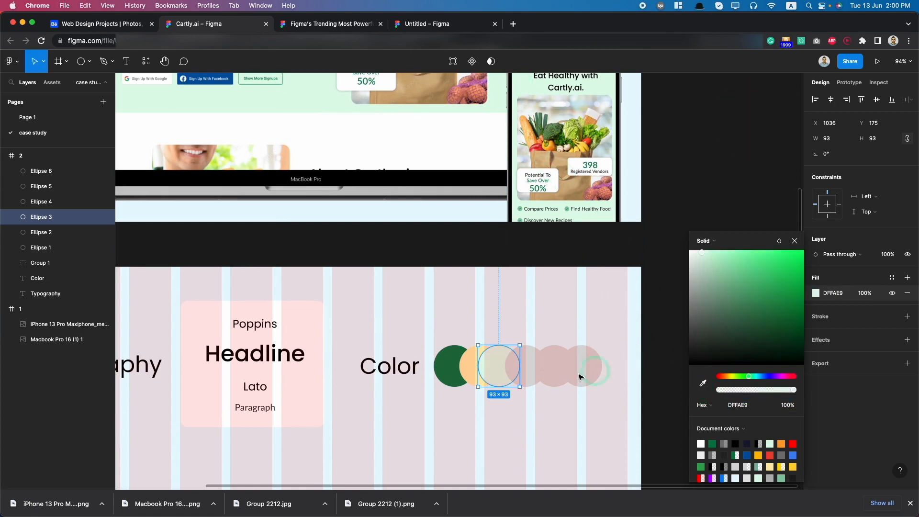
Step: Set the second color circle's fill to the near-black 060706 sampled from the Cartly.ai logo text on the phone mockup
{"action": "left_click", "coordinate": [529, 373]}
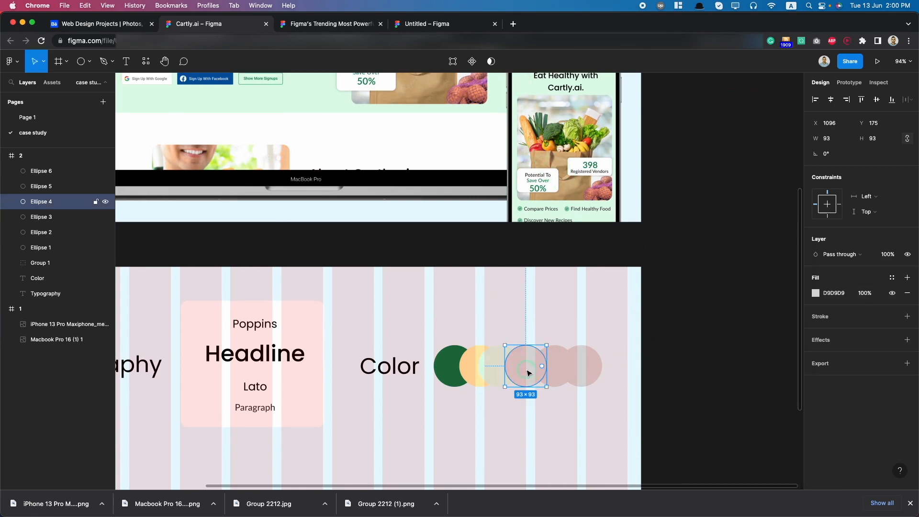
{"action": "left_click", "coordinate": [472, 367]}
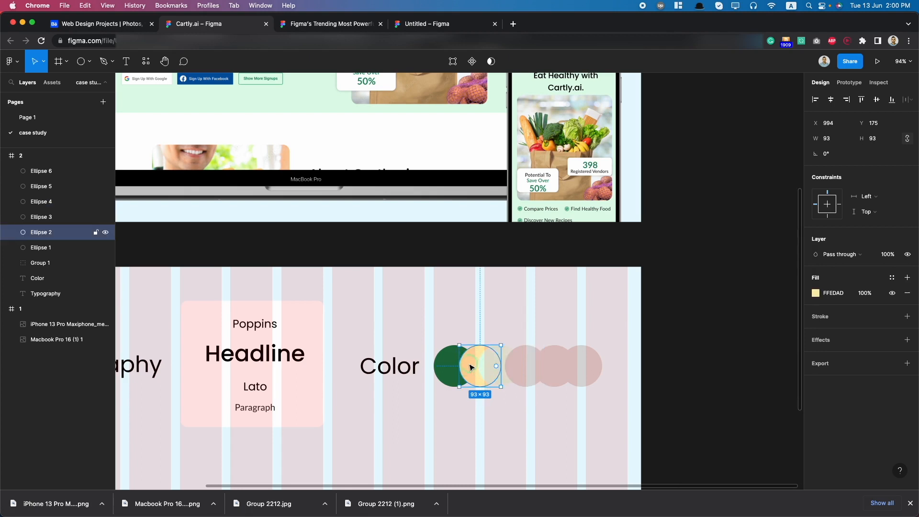
{"action": "left_click", "coordinate": [815, 292]}
{"action": "left_click", "coordinate": [711, 387]}
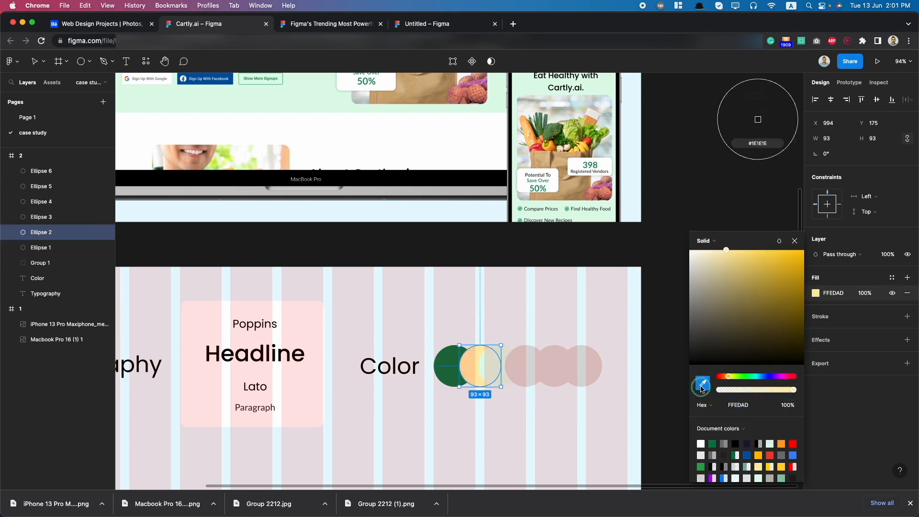
{"action": "scroll", "coordinate": [546, 211], "scroll_direction": "up", "scroll_amount": 3}
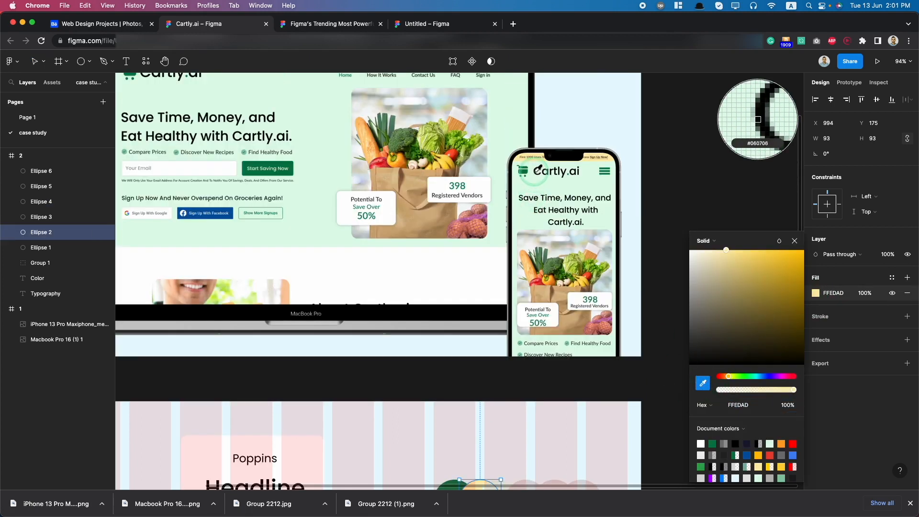
{"action": "left_click", "coordinate": [538, 168]}
{"action": "scroll", "coordinate": [563, 272], "scroll_direction": "down", "scroll_amount": 4}
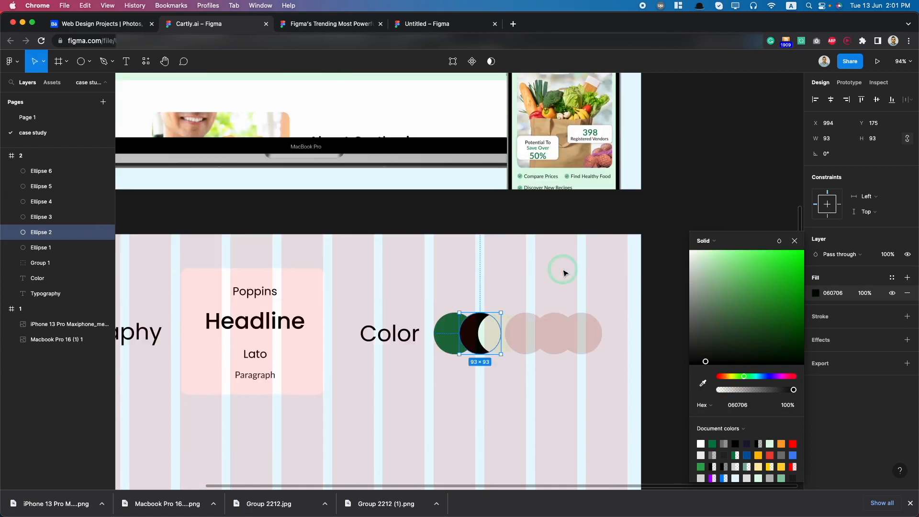
{"action": "scroll", "coordinate": [564, 273], "scroll_direction": "up", "scroll_amount": 2}
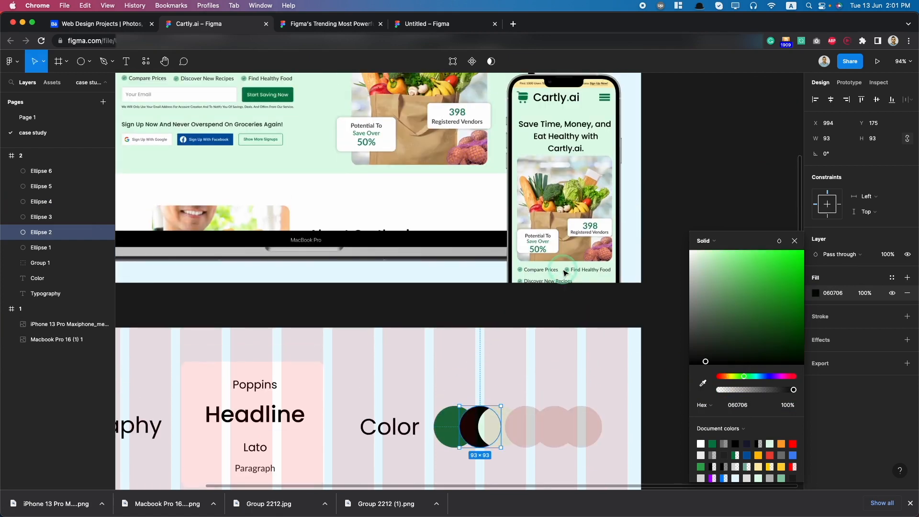
Step: Set the third color circle's fill to the pale yellow FFEDAD sampled from the promo banner on the phone mockup
{"action": "left_click", "coordinate": [27, 117]}
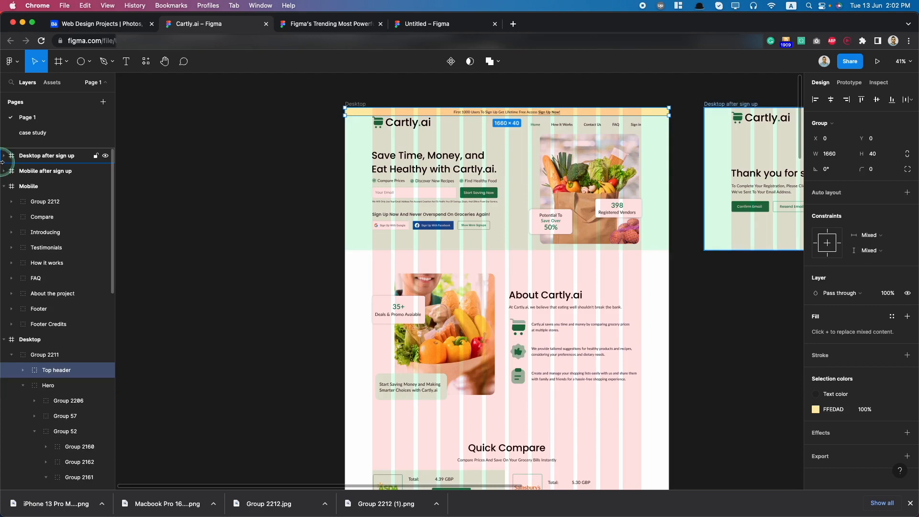
{"action": "left_click", "coordinate": [32, 132]}
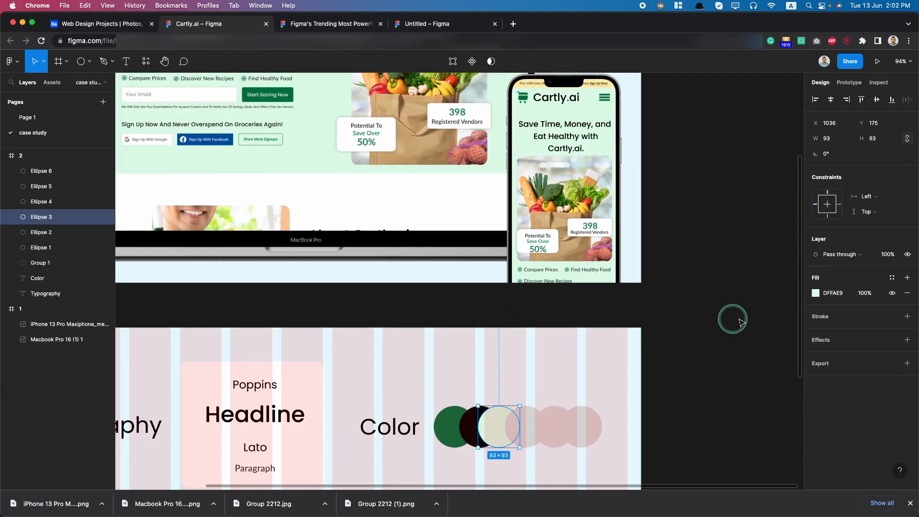
{"action": "left_click", "coordinate": [816, 292]}
{"action": "left_click", "coordinate": [702, 383]}
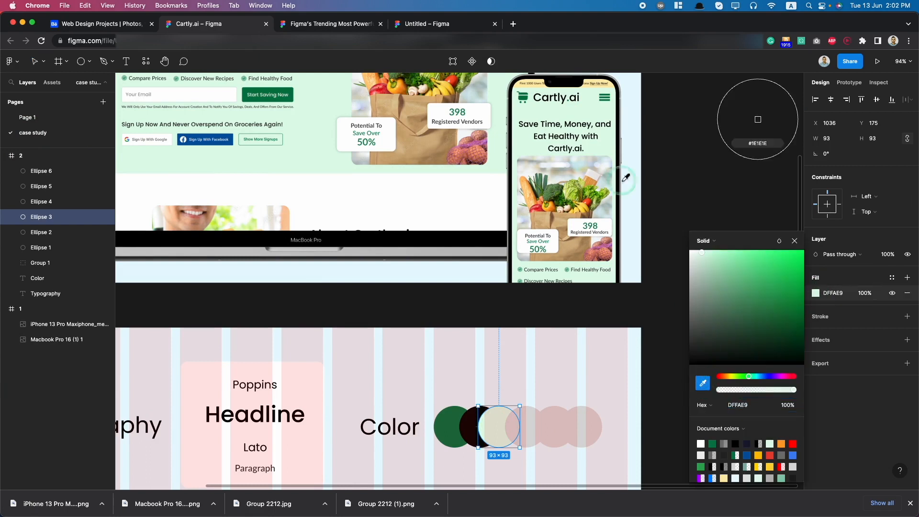
{"action": "left_click", "coordinate": [607, 78]}
Step: Fill the fourth color circle with the light green DFFAE9 sampled from the phone mockup's background
{"action": "left_click", "coordinate": [528, 426]}
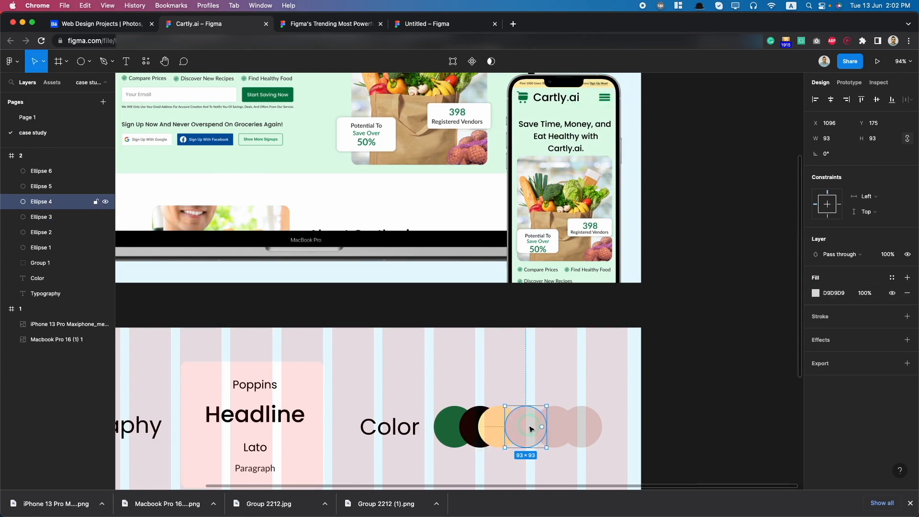
{"action": "left_click", "coordinate": [816, 293]}
{"action": "left_click", "coordinate": [702, 383]}
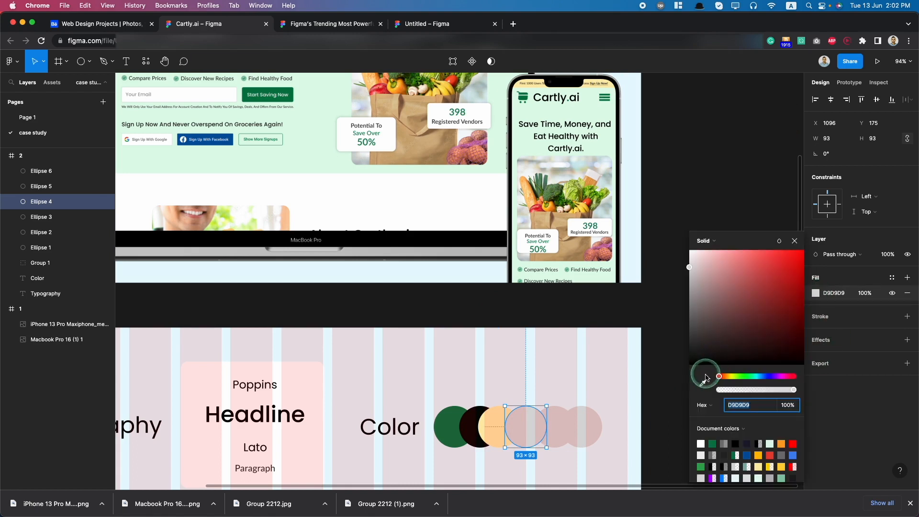
{"action": "left_click", "coordinate": [536, 140]}
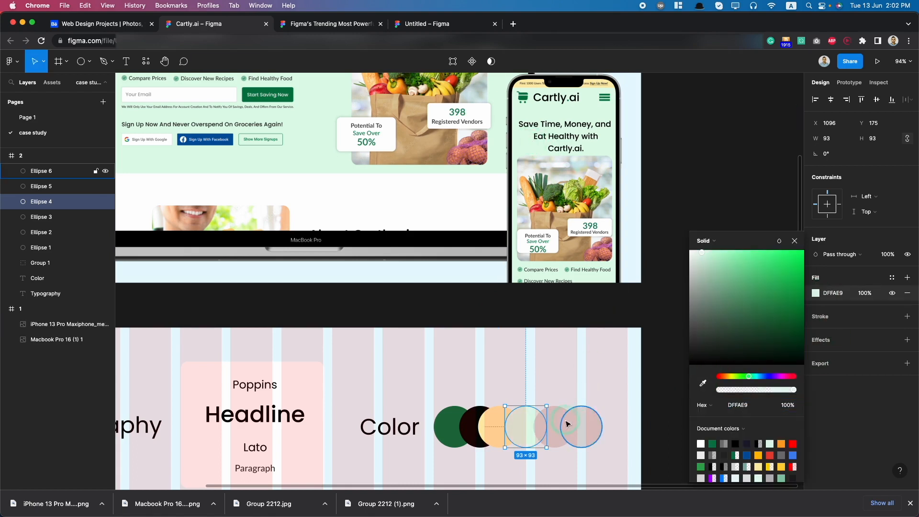
Step: Fill the fifth color circle with the white FFFFFF sampled from the Registered Vendors card on the phone mockup
{"action": "left_click", "coordinate": [552, 425]}
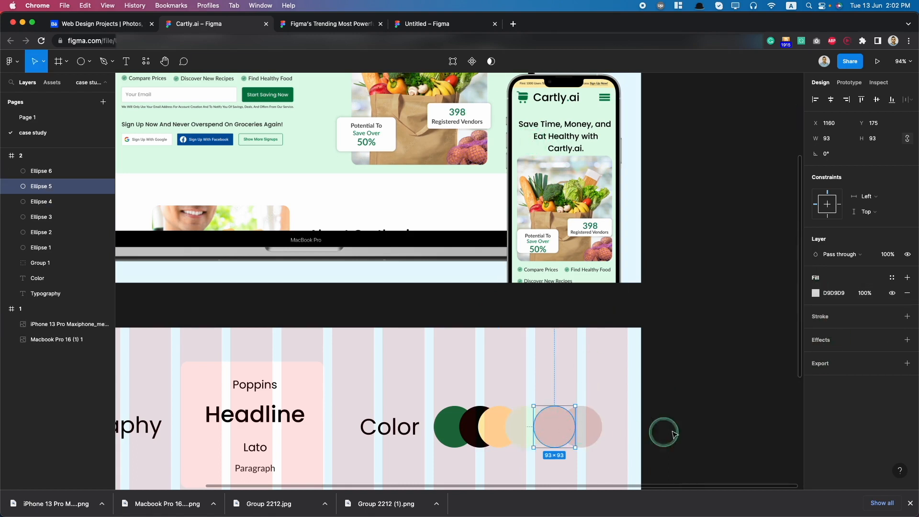
{"action": "left_click", "coordinate": [816, 293]}
{"action": "left_click", "coordinate": [702, 383]}
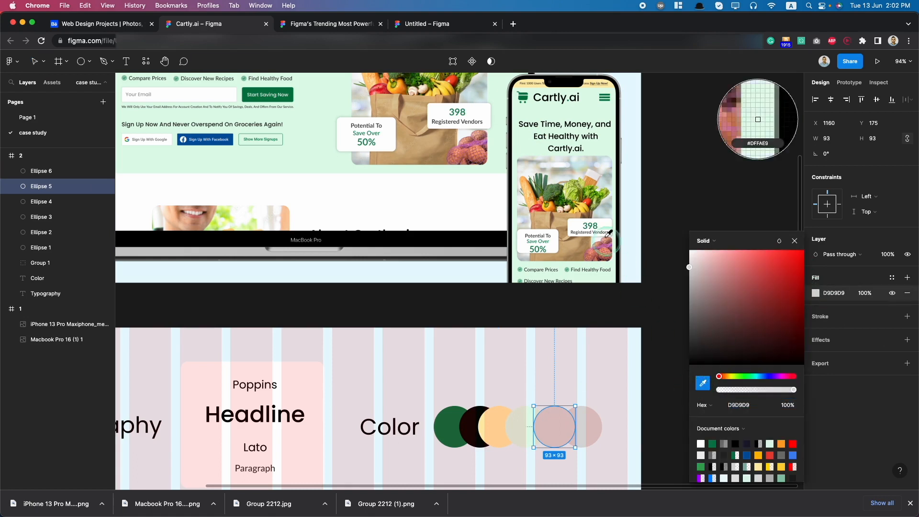
{"action": "left_click", "coordinate": [581, 221]}
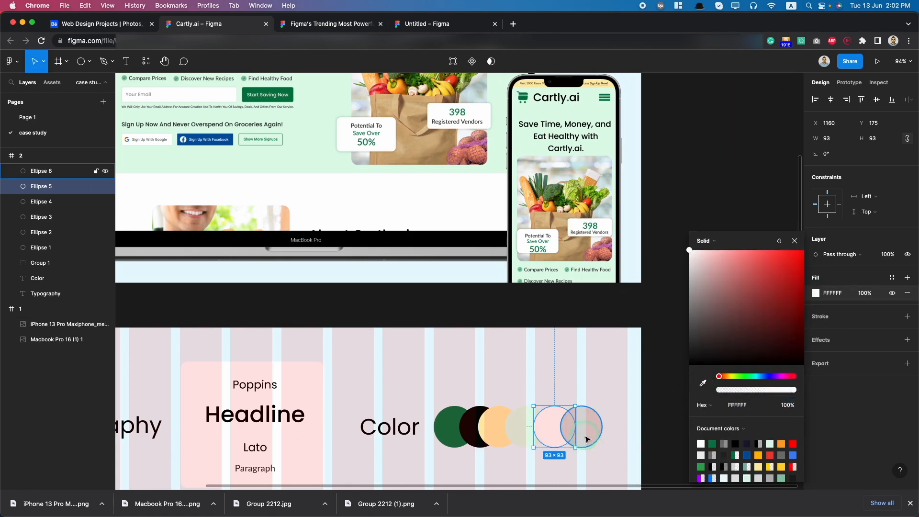
Step: Fill the sixth color circle with the white FFFFFF sampled from the laptop mockup
{"action": "scroll", "coordinate": [421, 258], "scroll_direction": "down", "scroll_amount": 2}
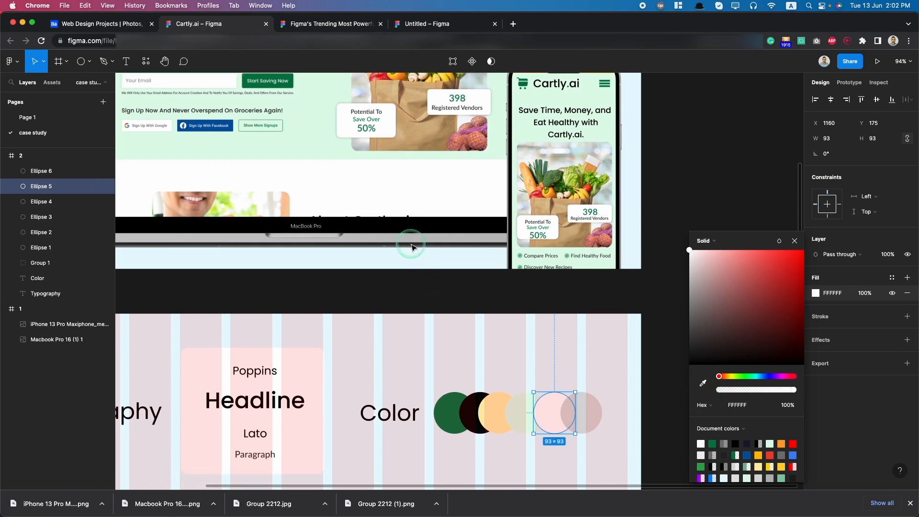
{"action": "scroll", "coordinate": [412, 246], "scroll_direction": "up", "scroll_amount": 1}
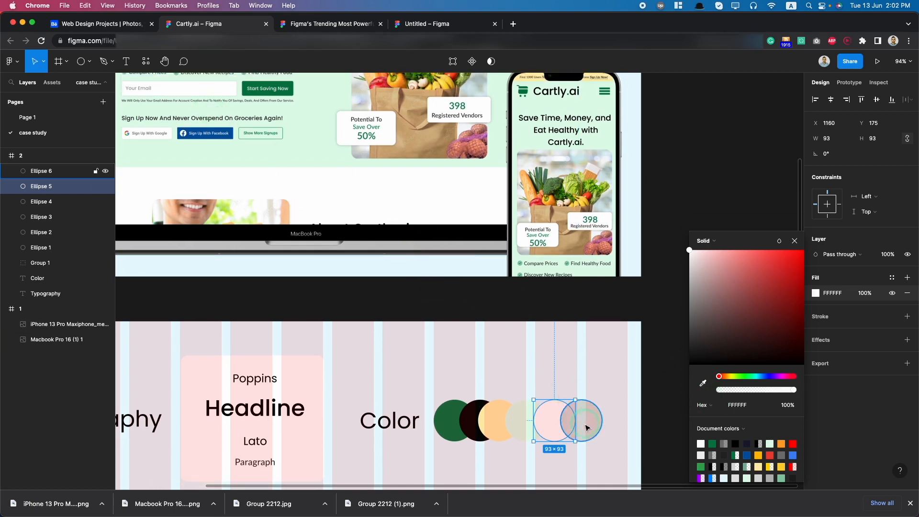
{"action": "left_click", "coordinate": [587, 421]}
{"action": "left_click", "coordinate": [815, 293]}
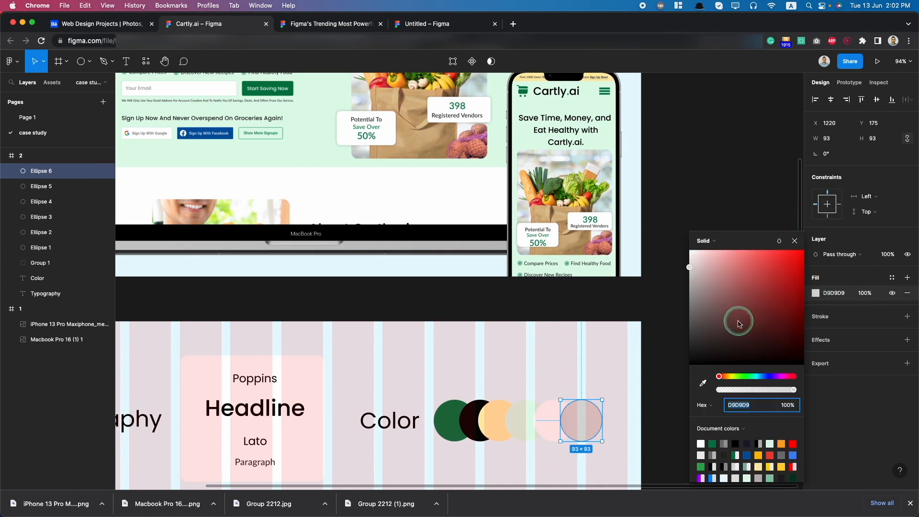
{"action": "left_click", "coordinate": [702, 383]}
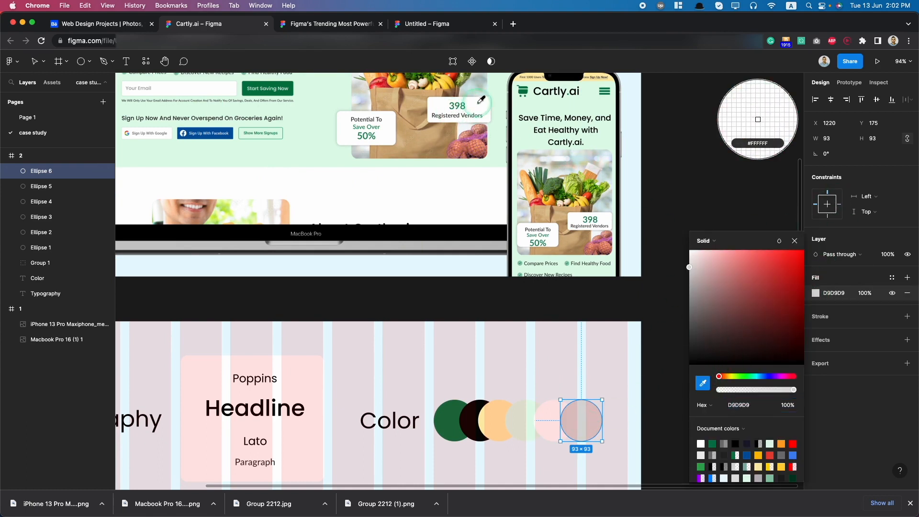
{"action": "left_click", "coordinate": [758, 119]}
Step: Examine the desktop design on Page 1 for further brand colors and return to the case study page
{"action": "left_click", "coordinate": [549, 434]}
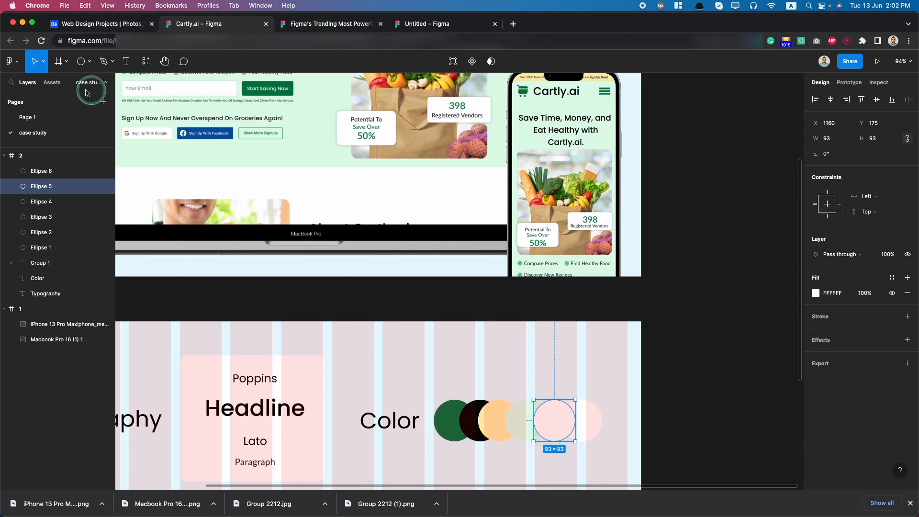
{"action": "left_click", "coordinate": [27, 118]}
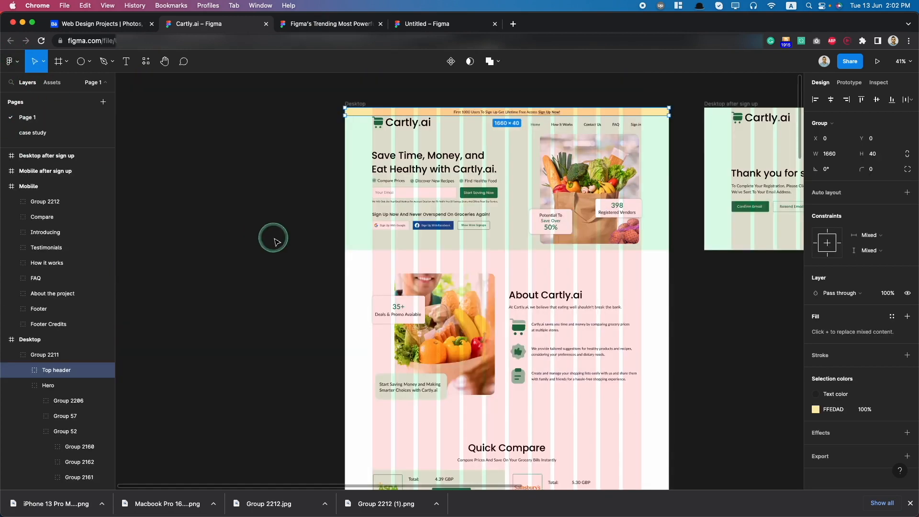
{"action": "scroll", "coordinate": [354, 291], "scroll_direction": "down", "scroll_amount": 5}
{"action": "scroll", "coordinate": [358, 291], "scroll_direction": "down", "scroll_amount": 5}
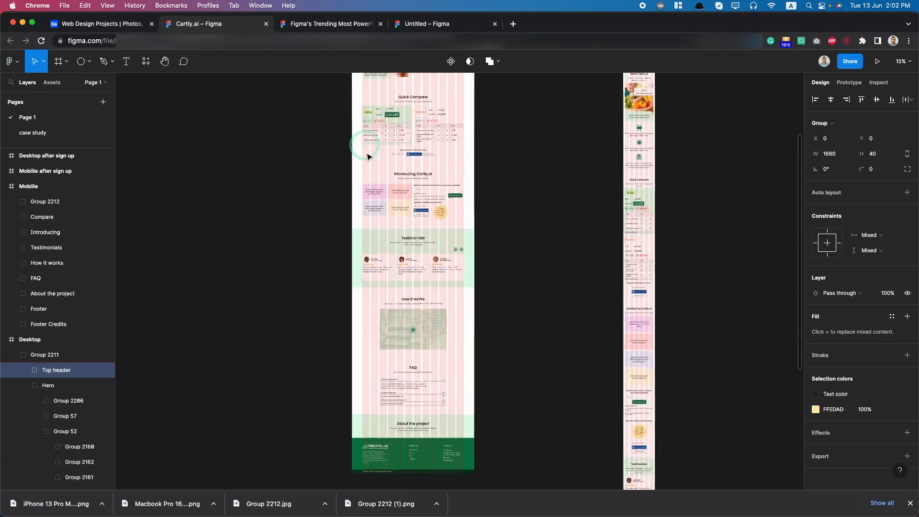
{"action": "scroll", "coordinate": [390, 199], "scroll_direction": "up", "scroll_amount": 5}
{"action": "scroll", "coordinate": [391, 204], "scroll_direction": "down", "scroll_amount": 4}
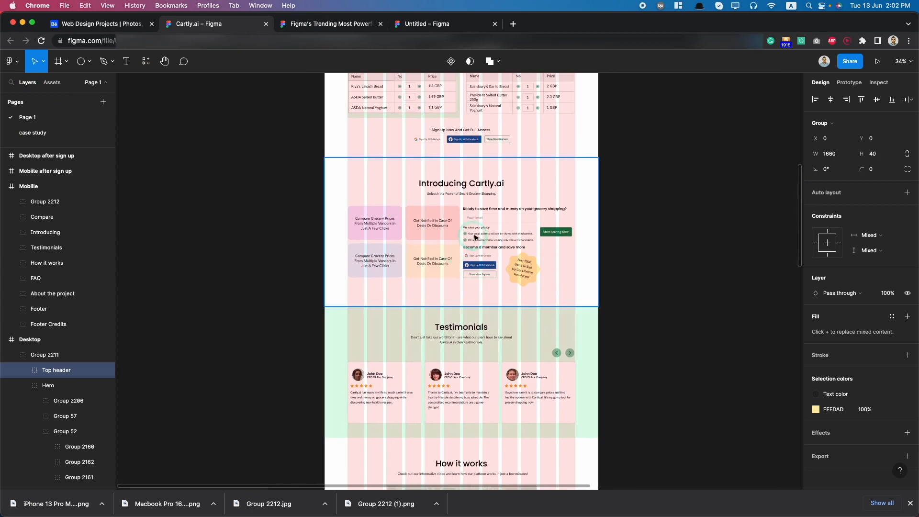
{"action": "left_click", "coordinate": [109, 25]}
{"action": "left_click", "coordinate": [168, 24]}
{"action": "left_click", "coordinate": [30, 132]}
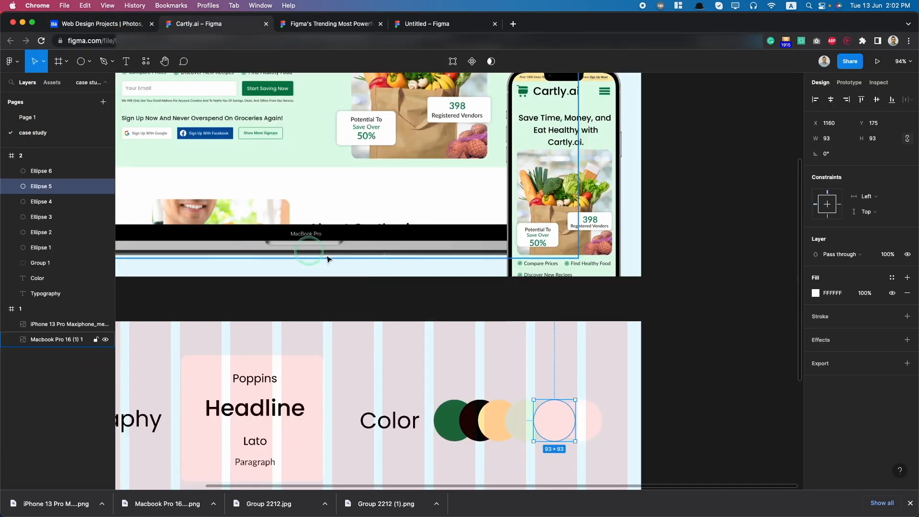
Step: Delete the sixth color circle from the end of the color row
{"action": "scroll", "coordinate": [487, 366], "scroll_direction": "up", "scroll_amount": 5}
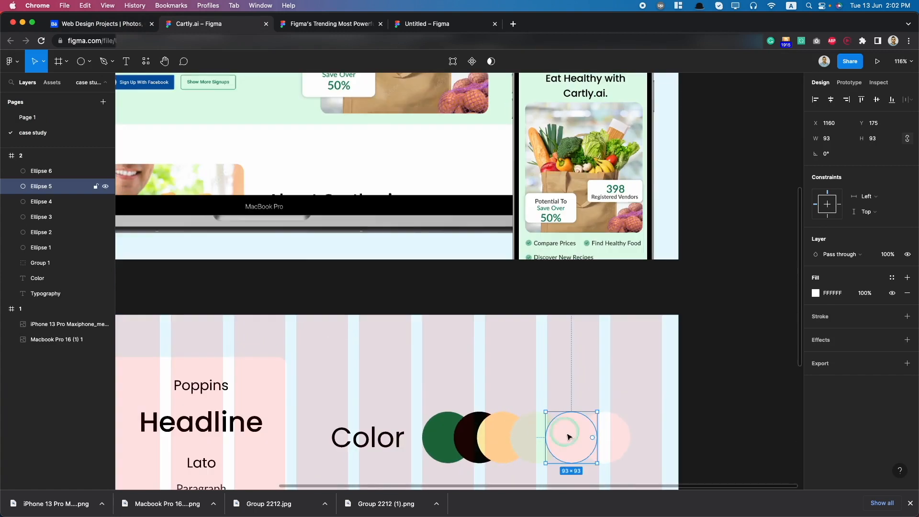
{"action": "left_click", "coordinate": [604, 446]}
{"action": "key", "text": "Delete"}
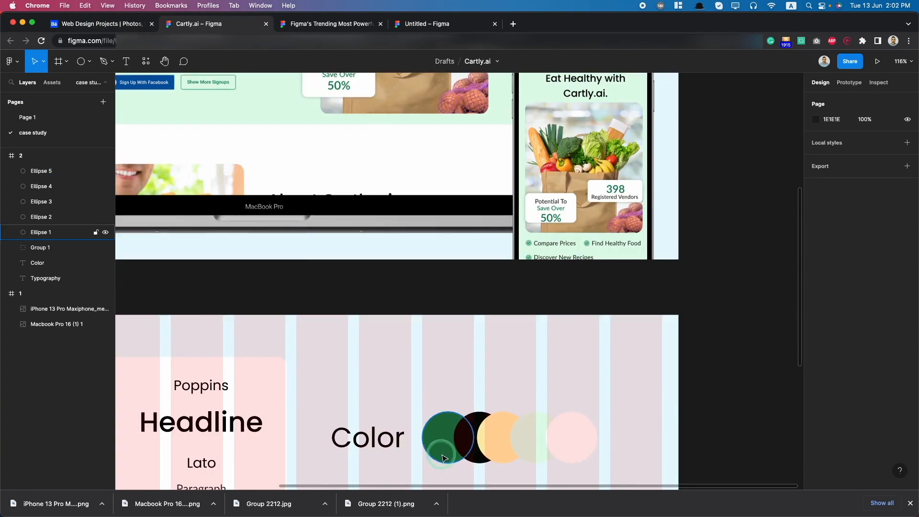
{"action": "scroll", "coordinate": [530, 454], "scroll_direction": "down", "scroll_amount": 1}
{"action": "scroll", "coordinate": [530, 453], "scroll_direction": "down", "scroll_amount": 10}
{"action": "scroll", "coordinate": [535, 329], "scroll_direction": "up", "scroll_amount": 3}
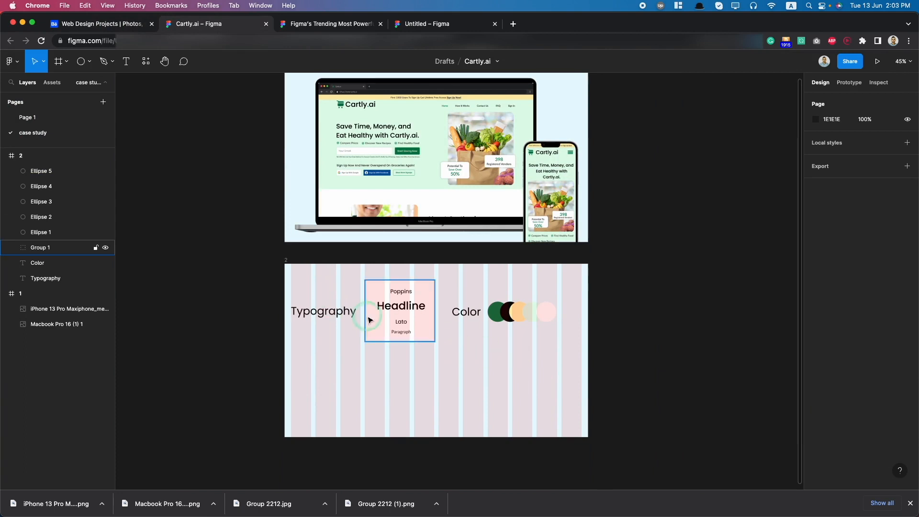
{"action": "left_click", "coordinate": [427, 330]}
{"action": "left_click_drag", "start_coordinate": [431, 327], "coordinate": [524, 335], "text": "alt"}
{"action": "key", "text": "super+z"}
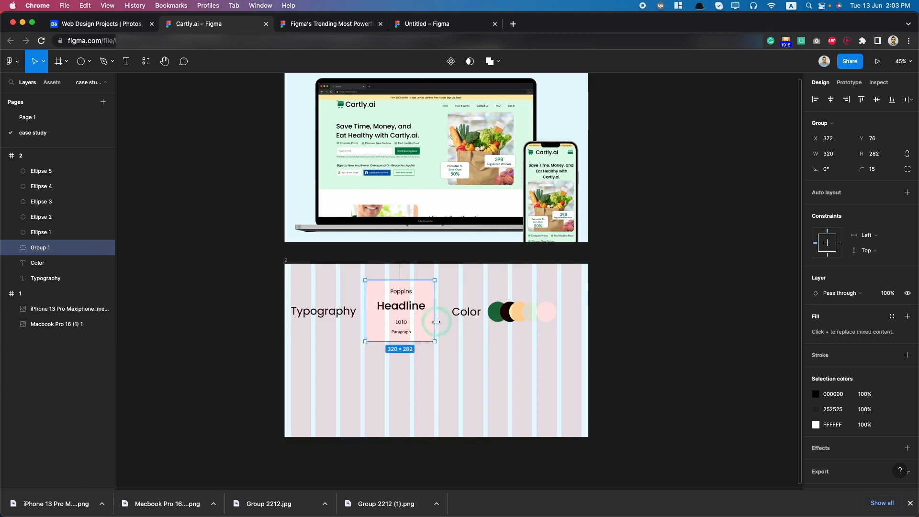
Step: Duplicate the font card's background rectangle behind the color circles and widen the copy to 433 × 282
{"action": "double_click", "coordinate": [430, 324]}
{"action": "left_click_drag", "start_coordinate": [428, 328], "coordinate": [582, 311], "text": "alt"}
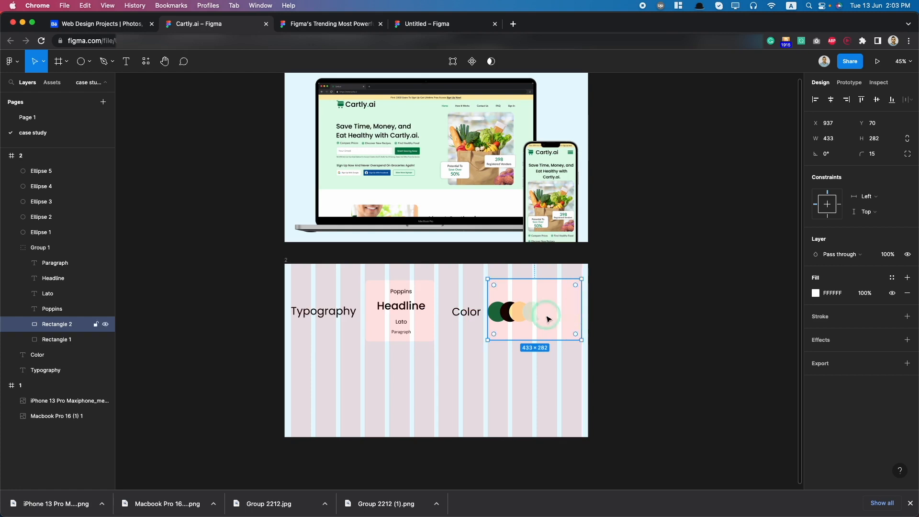
Step: Move the five color circles together inward from the new card's left edge, keeping their vertical position
{"action": "scroll", "coordinate": [507, 316], "scroll_direction": "up", "scroll_amount": 5}
{"action": "left_click", "coordinate": [546, 308]}
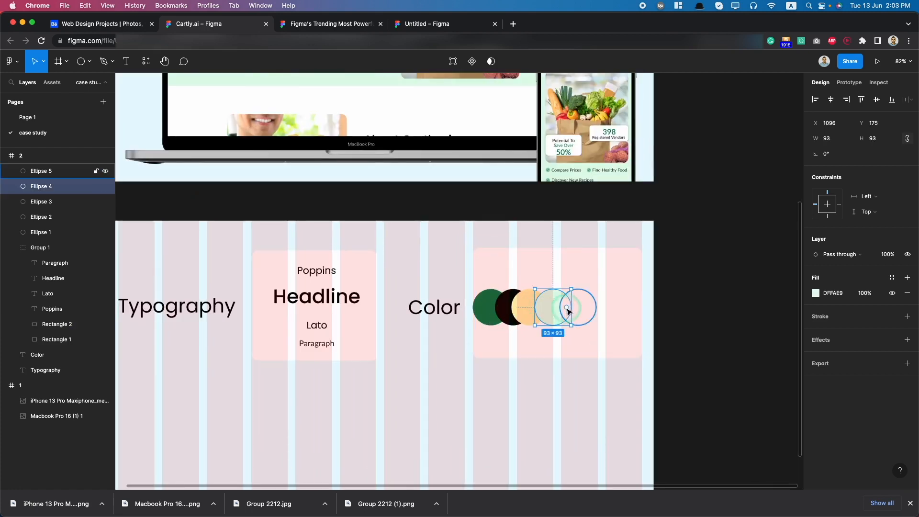
{"action": "left_click", "coordinate": [581, 314], "text": "shift"}
{"action": "left_click", "coordinate": [519, 310], "text": "shift"}
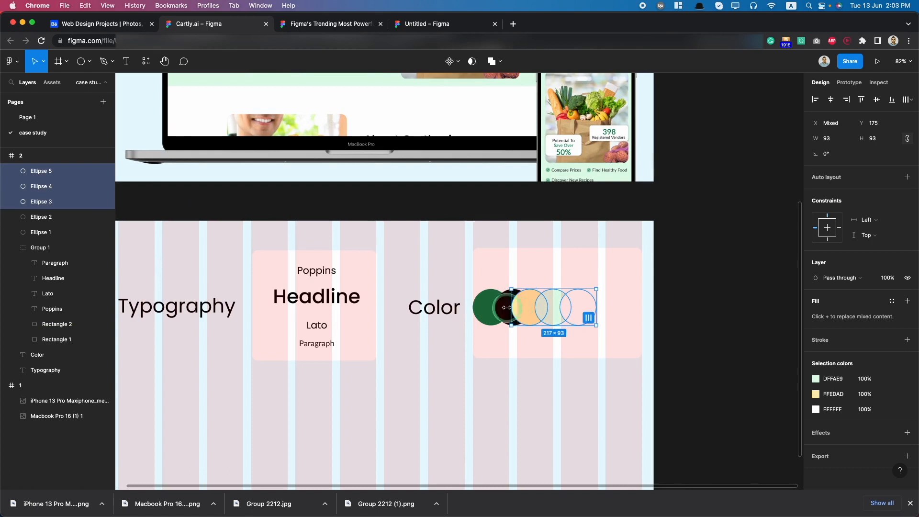
{"action": "left_click", "coordinate": [503, 310], "text": "shift"}
{"action": "left_click", "coordinate": [483, 311], "text": "shift"}
{"action": "left_click_drag", "start_coordinate": [523, 314], "coordinate": [496, 339]}
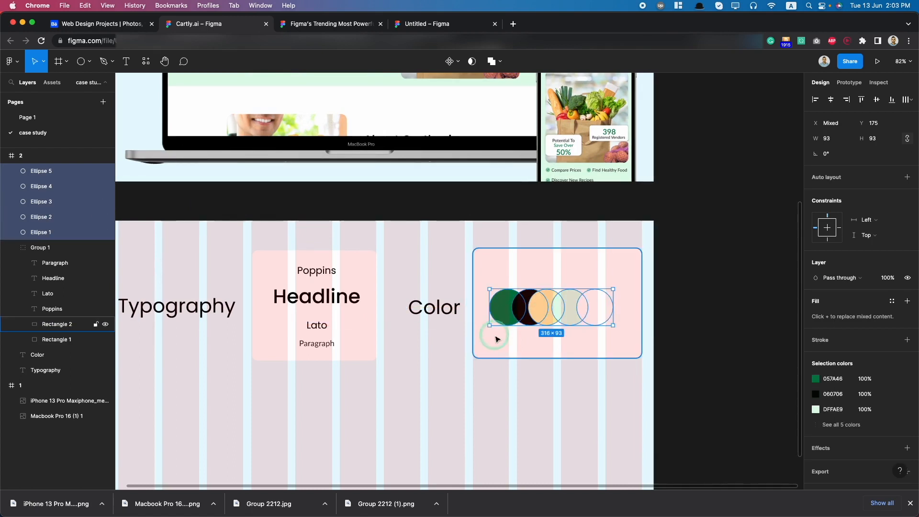
{"action": "key", "text": "alt"}
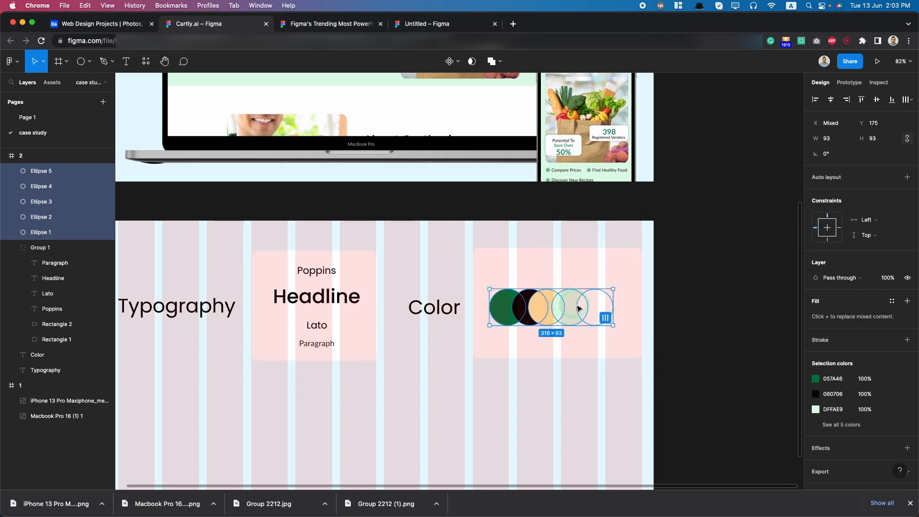
{"action": "left_click", "coordinate": [670, 303]}
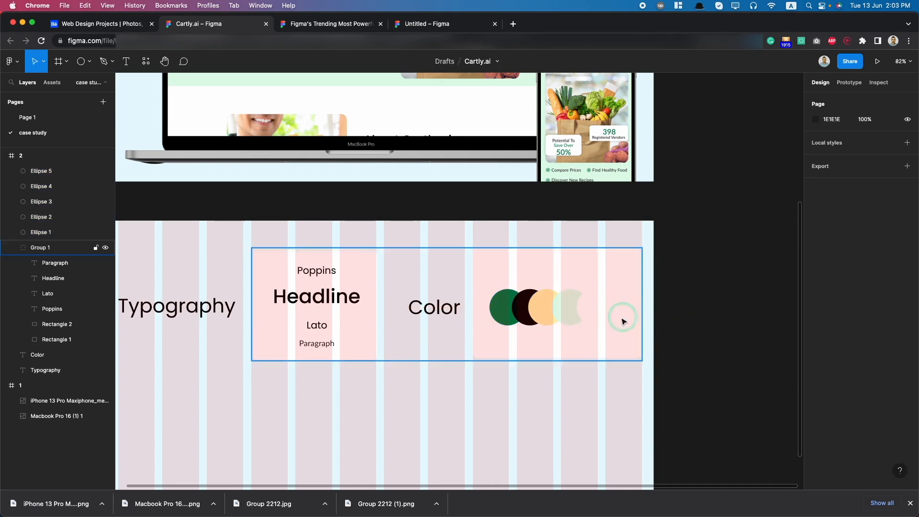
Step: Add a 1 px black inside stroke to the white circle at the end of the color row
{"action": "left_click", "coordinate": [598, 312]}
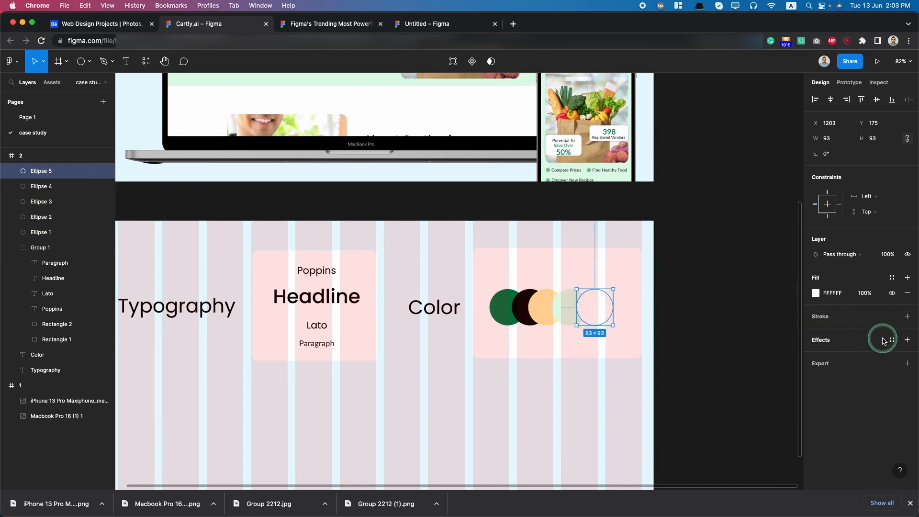
{"action": "left_click", "coordinate": [906, 317]}
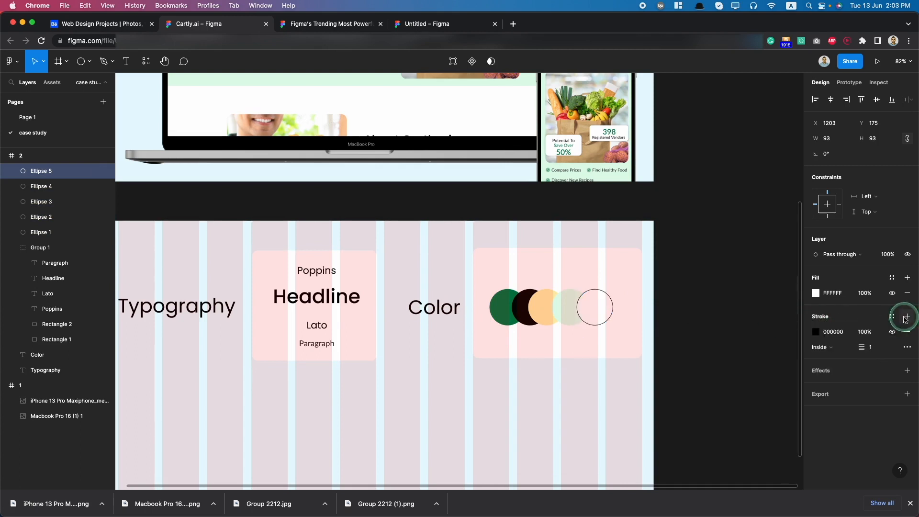
{"action": "left_click", "coordinate": [639, 396]}
Step: Preview frame 2 in presentation view to check the typography and color cards without the layout grid
{"action": "scroll", "coordinate": [639, 396], "scroll_direction": "down", "scroll_amount": 5}
{"action": "left_click", "coordinate": [608, 372]}
{"action": "left_click", "coordinate": [607, 372]}
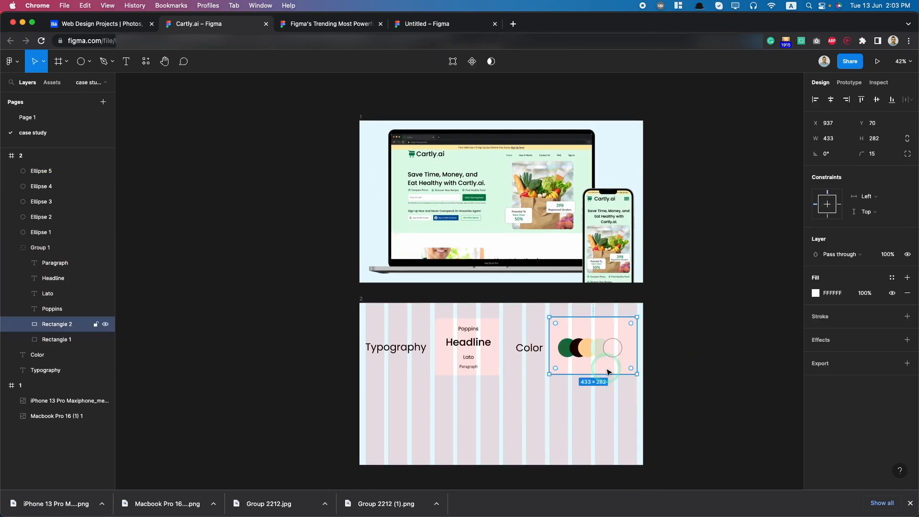
{"action": "left_click", "coordinate": [599, 382]}
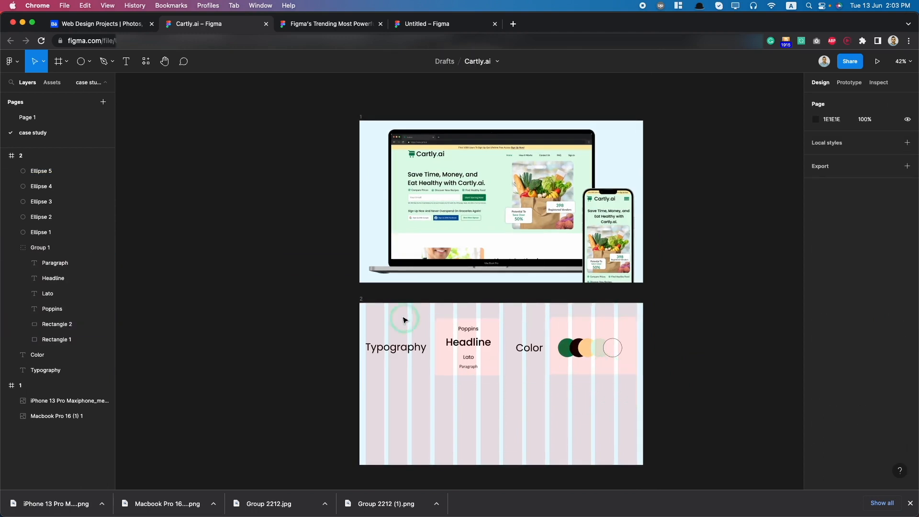
{"action": "left_click", "coordinate": [362, 299]}
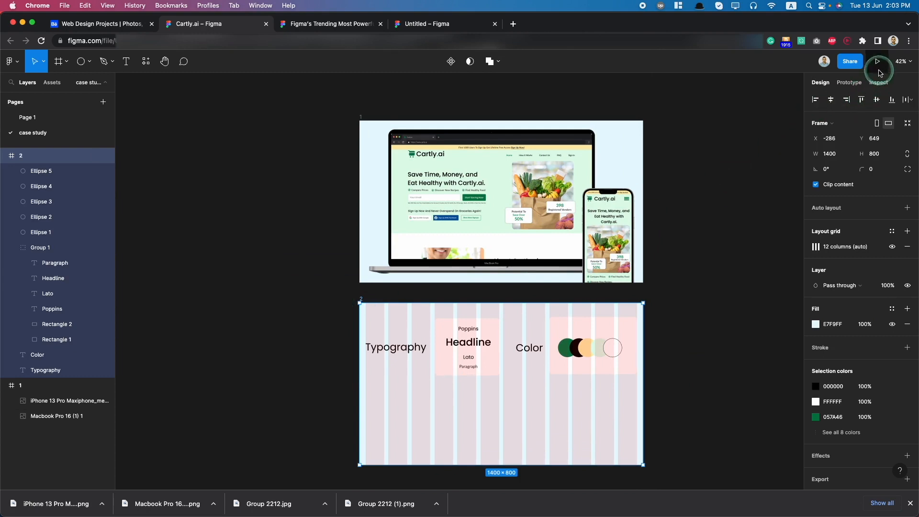
{"action": "left_click", "coordinate": [879, 61]}
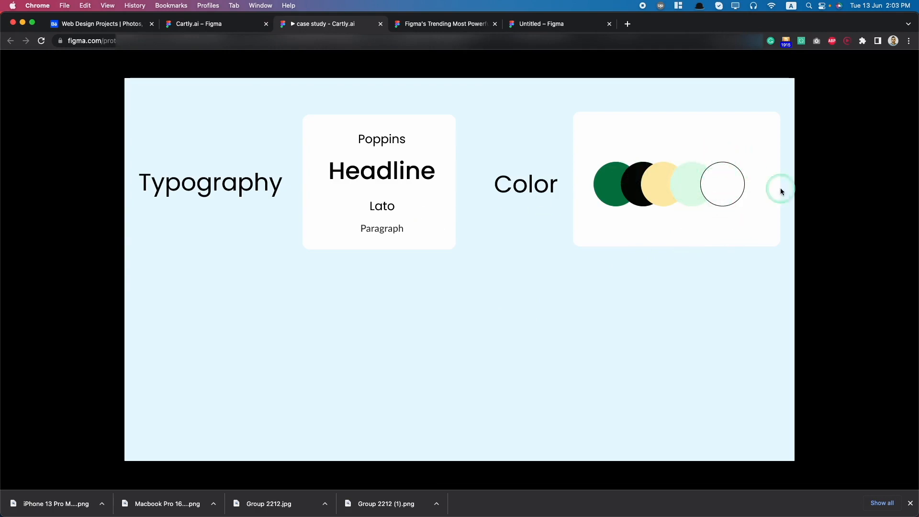
Step: Return to the design file and remove the black stroke from the white circle
{"action": "left_click", "coordinate": [204, 27]}
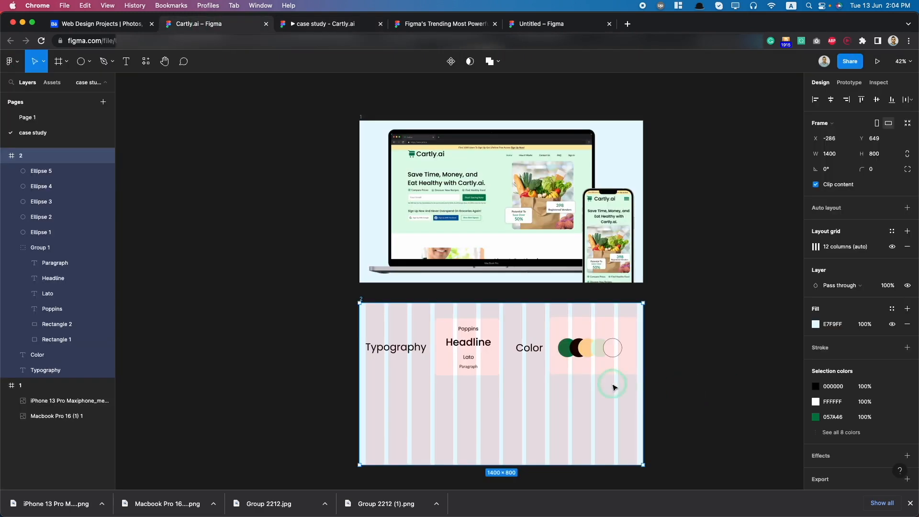
{"action": "left_click", "coordinate": [617, 351]}
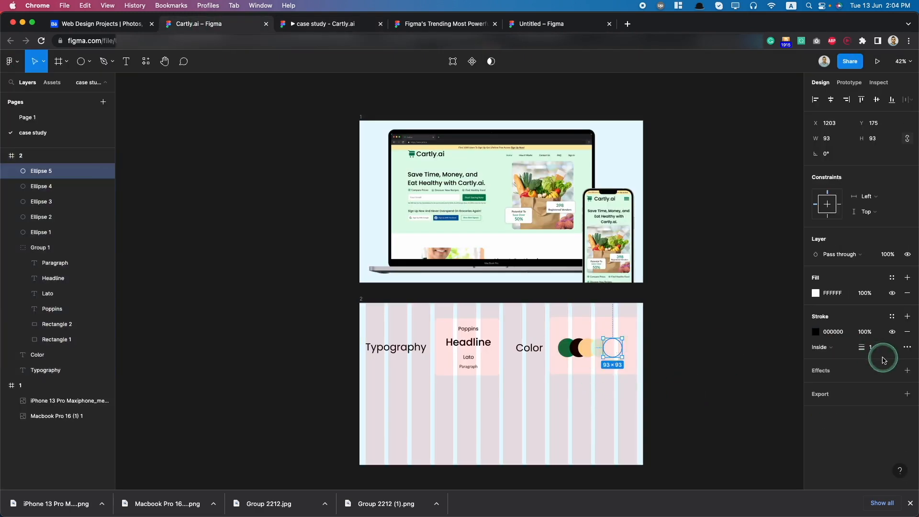
{"action": "left_click", "coordinate": [906, 331]}
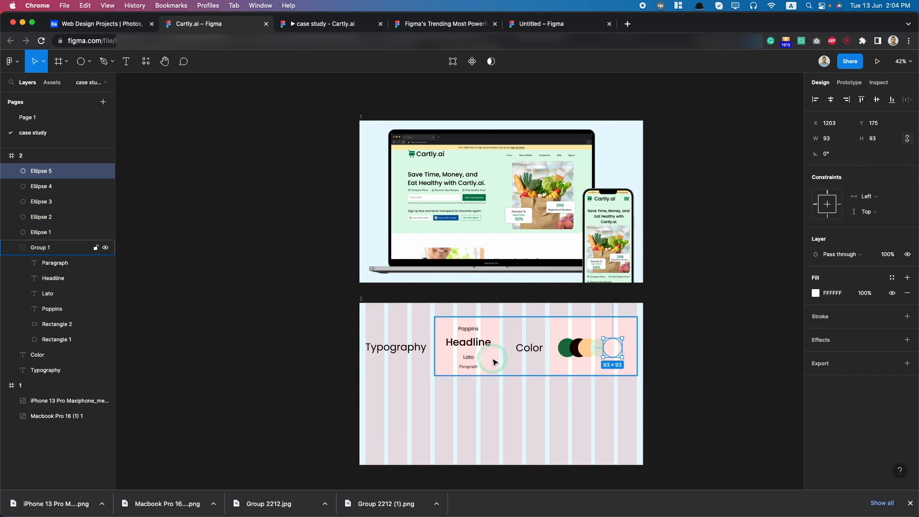
Step: Change the fill of both card backgrounds, behind the fonts and behind the color circles, to dark red 8B0000
{"action": "left_click", "coordinate": [494, 362]}
{"action": "double_click", "coordinate": [493, 360]}
{"action": "key", "text": "Escape"}
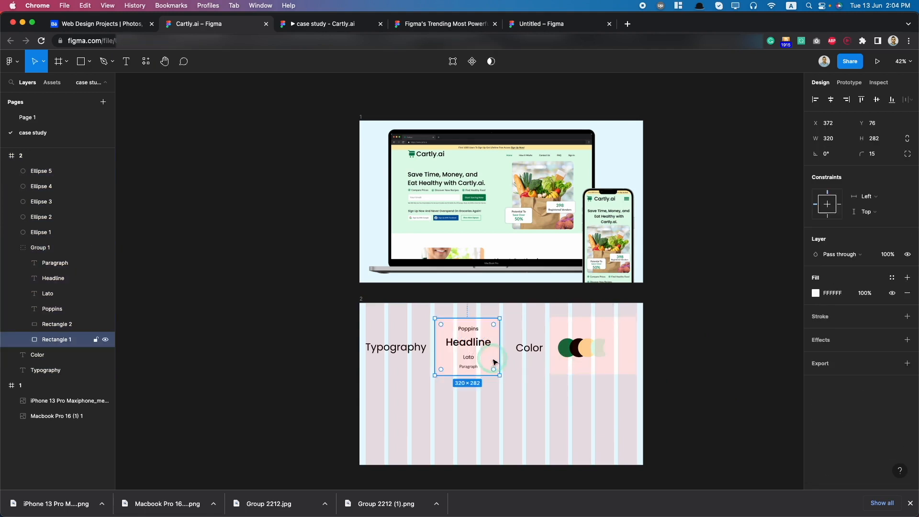
{"action": "left_click", "coordinate": [814, 294]}
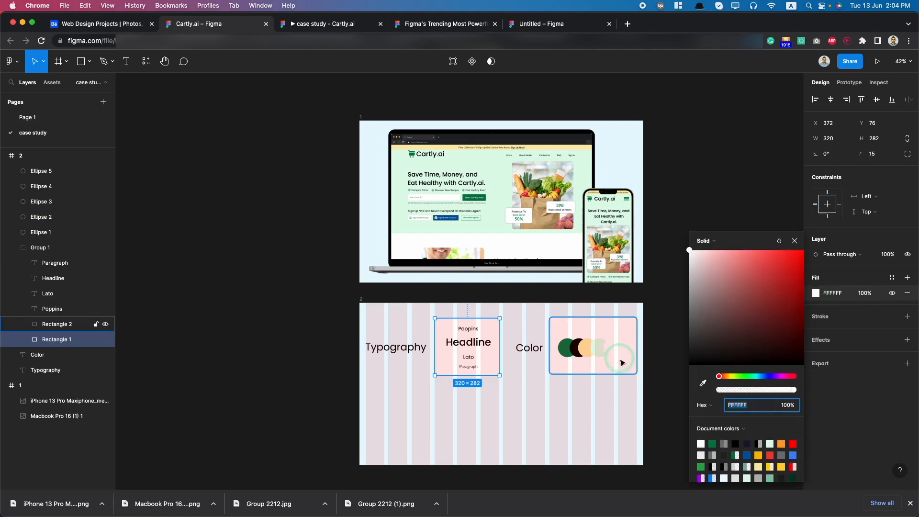
{"action": "left_click", "coordinate": [622, 366], "text": "shift"}
{"action": "left_click", "coordinate": [813, 334]}
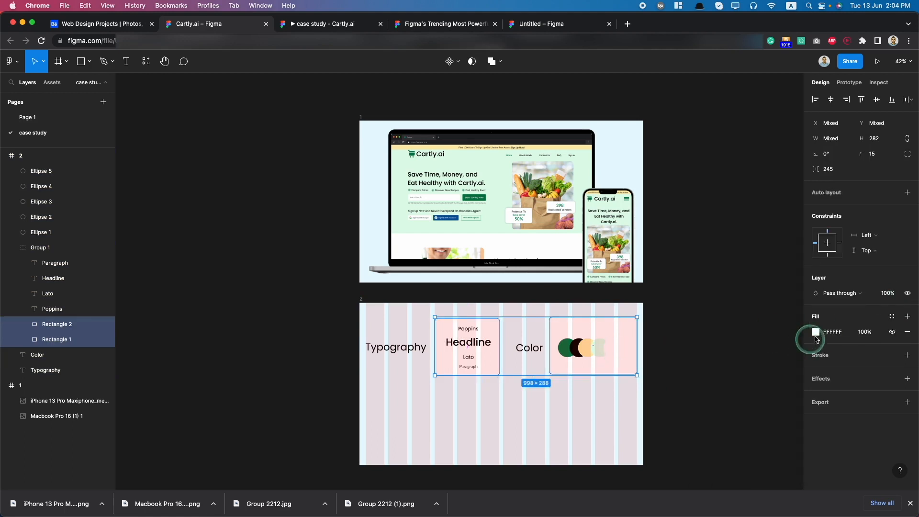
{"action": "left_click", "coordinate": [815, 335]}
{"action": "left_click", "coordinate": [804, 322]}
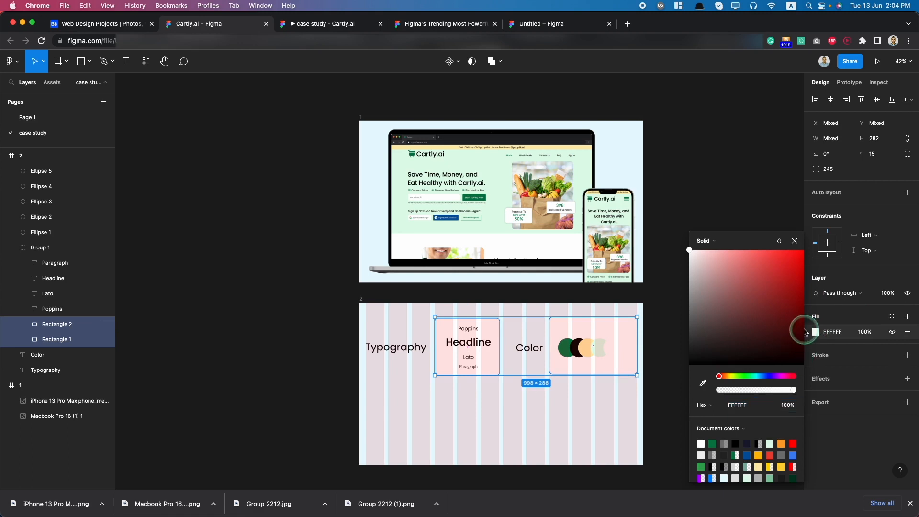
{"action": "left_click_drag", "start_coordinate": [810, 331], "coordinate": [815, 312]}
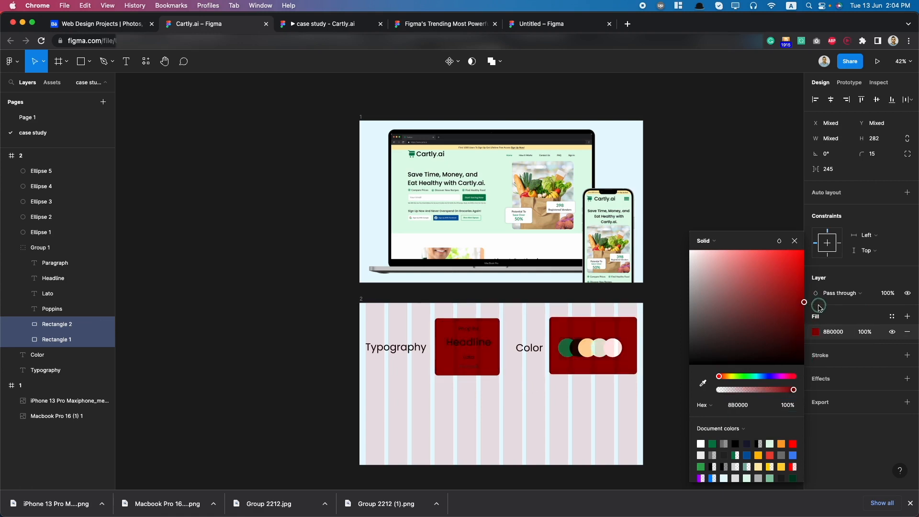
{"action": "mouse_move", "coordinate": [822, 313]}
{"action": "left_mouse_down"}
{"action": "mouse_move", "coordinate": [823, 321]}
{"action": "mouse_move", "coordinate": [829, 307]}
{"action": "left_mouse_up"}
Step: Recolor the black text in the font card, the Poppins, Headline and Lato lines, to white FFFFFF
{"action": "double_click", "coordinate": [477, 344]}
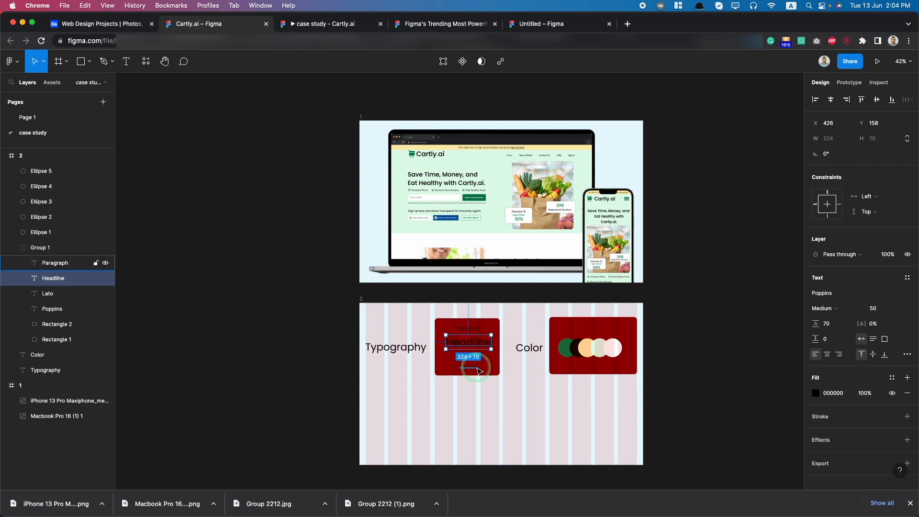
{"action": "left_click", "coordinate": [469, 366], "text": "shift"}
{"action": "scroll", "coordinate": [471, 366], "scroll_direction": "up", "scroll_amount": 5}
{"action": "left_click", "coordinate": [463, 348], "text": "shift"}
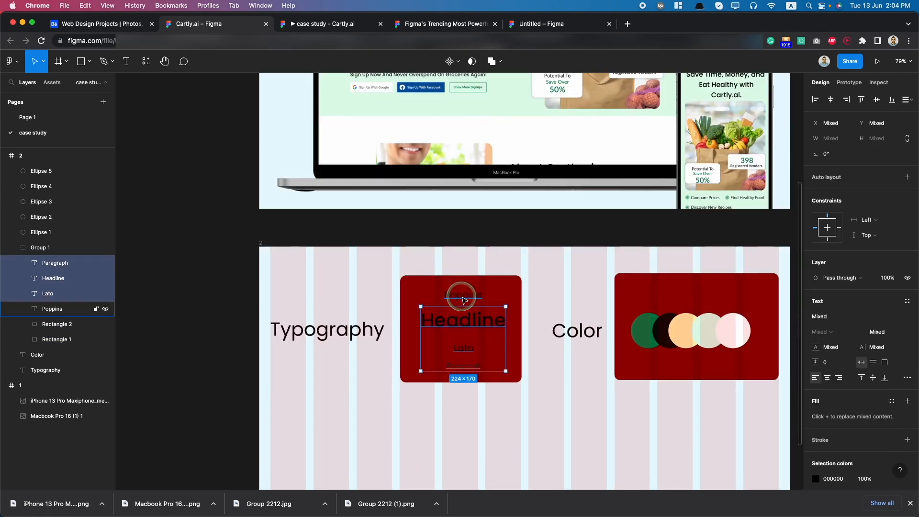
{"action": "left_click", "coordinate": [464, 295], "text": "shift"}
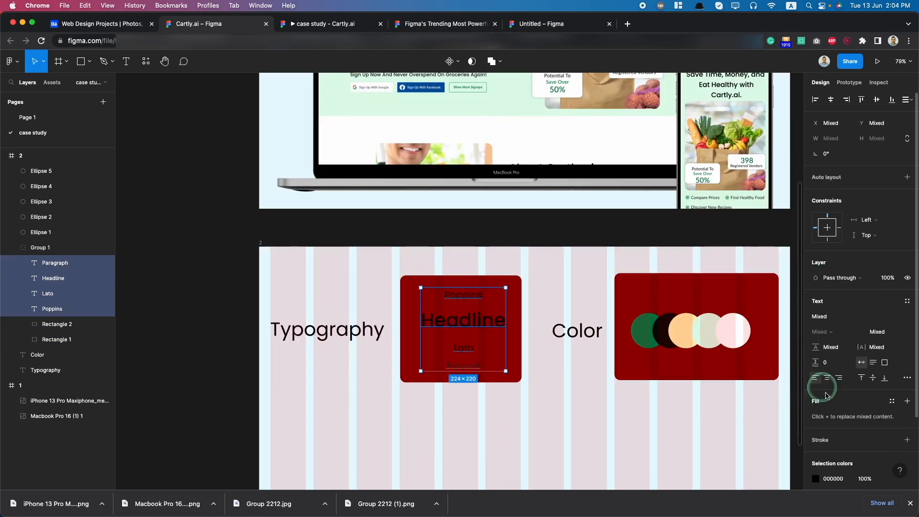
{"action": "left_click", "coordinate": [823, 481]}
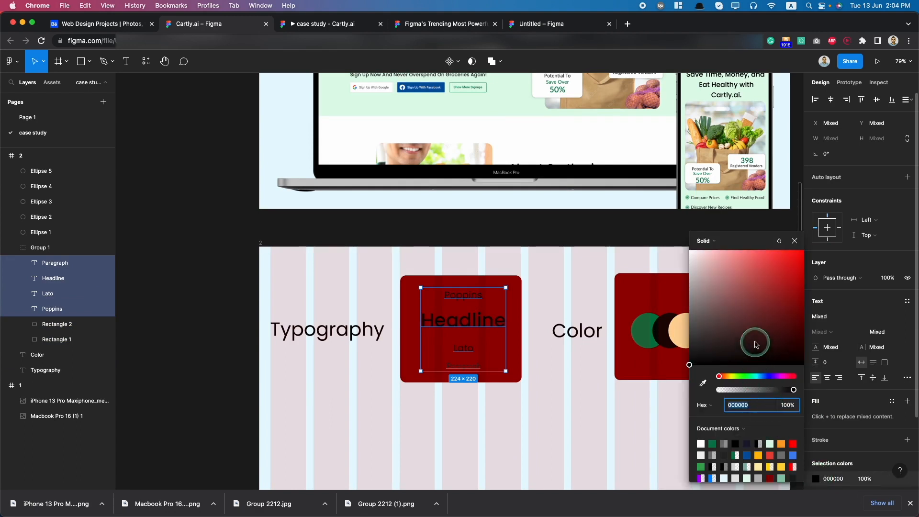
{"action": "left_click_drag", "start_coordinate": [755, 344], "coordinate": [636, 225]}
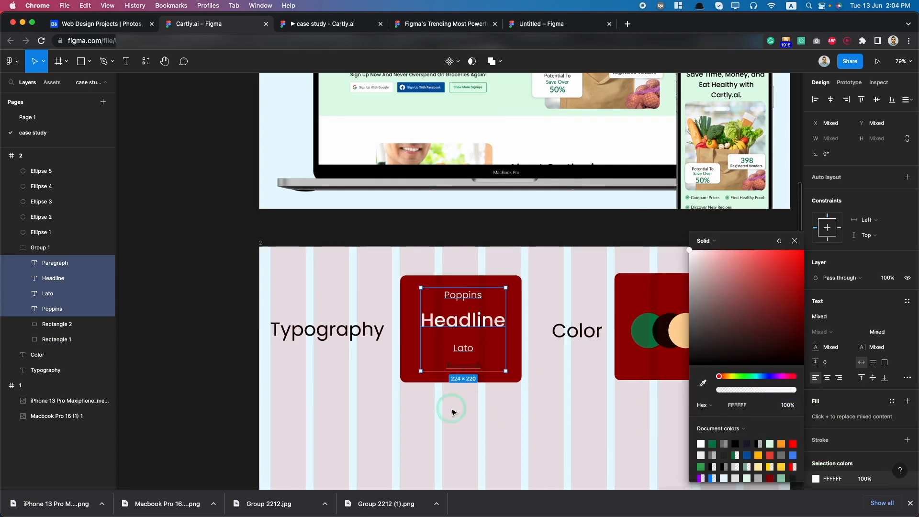
Step: Set the fill of the Paragraph text in the font card to white FFFFFF
{"action": "left_click", "coordinate": [461, 375]}
{"action": "double_click", "coordinate": [462, 369]}
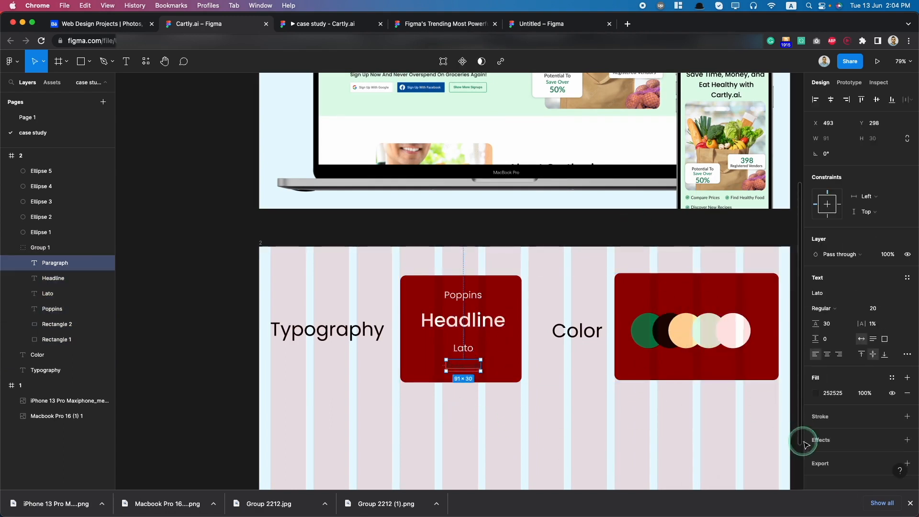
{"action": "left_click", "coordinate": [815, 393]}
{"action": "left_click_drag", "start_coordinate": [771, 330], "coordinate": [684, 247]}
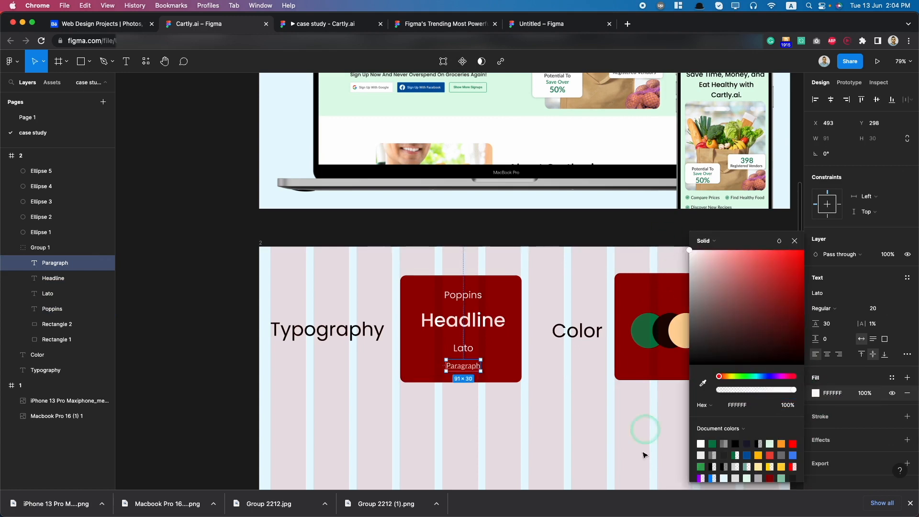
Step: Move the color card's background rectangle out of Group 1, placing it just above the group and below the ellipses in the layer order
{"action": "left_click", "coordinate": [625, 452]}
{"action": "scroll", "coordinate": [624, 451], "scroll_direction": "down", "scroll_amount": 3}
{"action": "scroll", "coordinate": [625, 452], "scroll_direction": "right", "scroll_amount": 2}
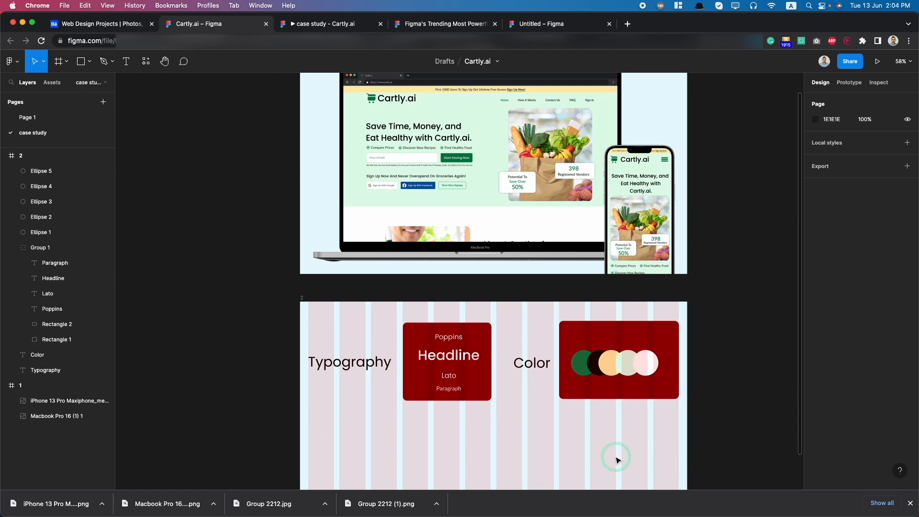
{"action": "left_click", "coordinate": [538, 364]}
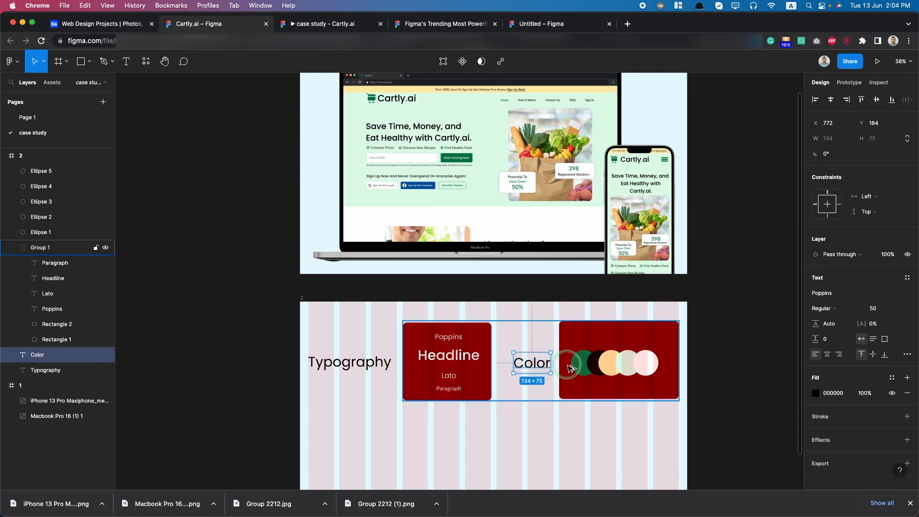
{"action": "left_click", "coordinate": [48, 341]}
{"action": "left_click", "coordinate": [51, 325]}
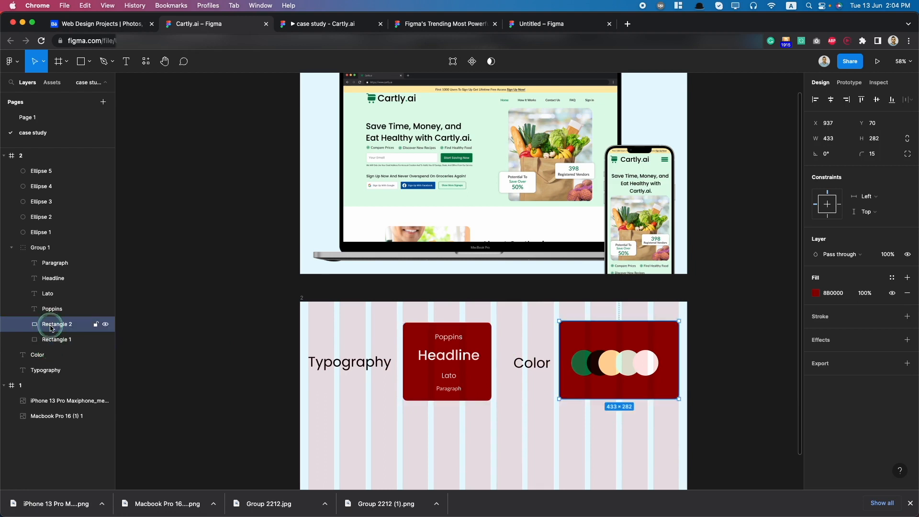
{"action": "left_click_drag", "start_coordinate": [50, 328], "coordinate": [48, 240]}
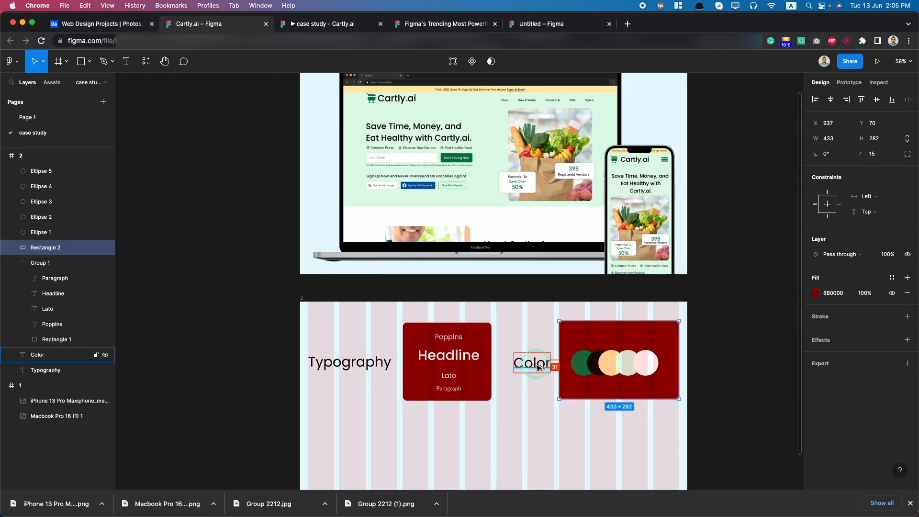
Step: Nudge the color card's background left to X 936, leaving a 30 px gap to the Color label
{"action": "scroll", "coordinate": [536, 366], "scroll_direction": "up", "scroll_amount": 5}
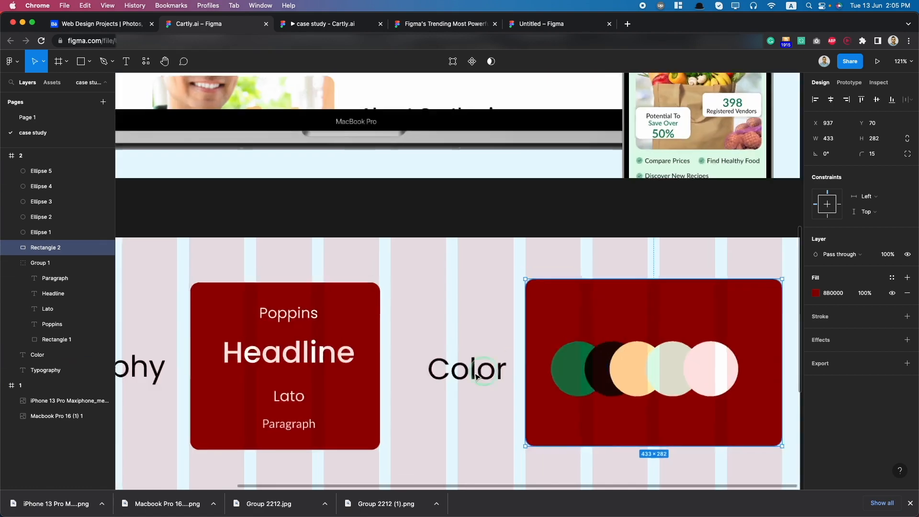
{"action": "scroll", "coordinate": [476, 378], "scroll_direction": "up", "scroll_amount": 10}
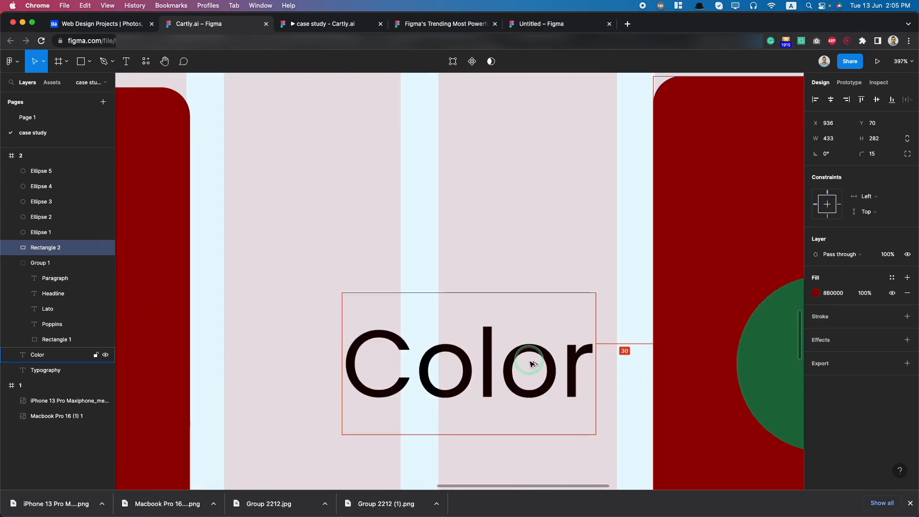
{"action": "scroll", "coordinate": [531, 365], "scroll_direction": "down", "scroll_amount": 10}
{"action": "scroll", "coordinate": [382, 384], "scroll_direction": "up", "scroll_amount": 2}
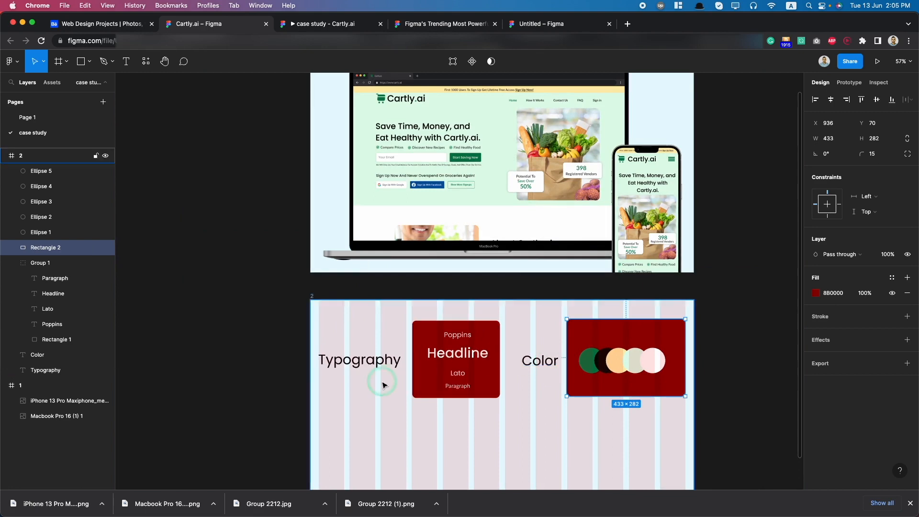
Step: Nudge the font card group left to X 361, leaving a 30 px gap to the Typography label
{"action": "left_click", "coordinate": [365, 365]}
{"action": "scroll", "coordinate": [445, 382], "scroll_direction": "up", "scroll_amount": 5}
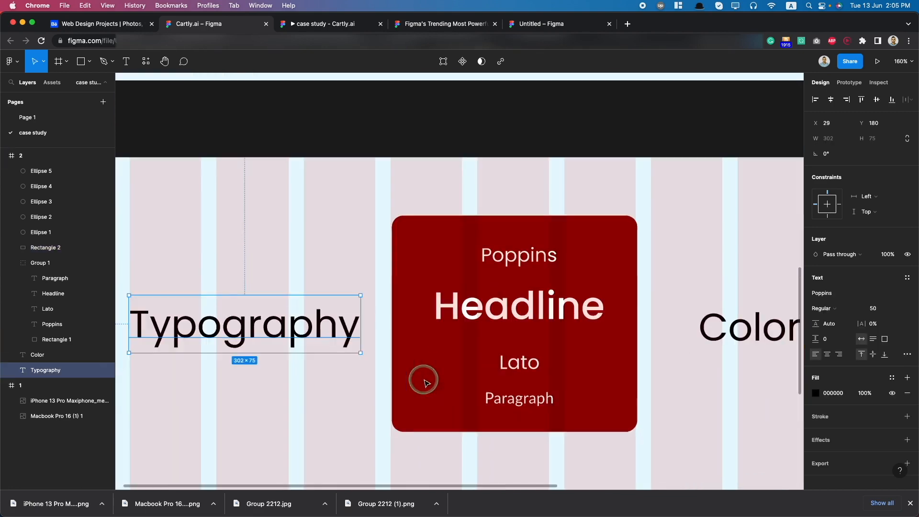
{"action": "left_click", "coordinate": [418, 361]}
{"action": "key", "text": "alt"}
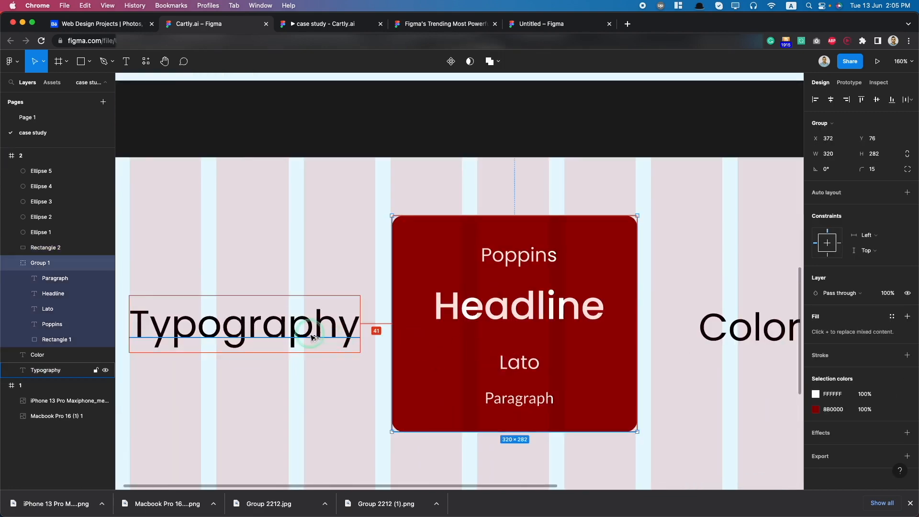
{"action": "key", "text": "Left"}
{"action": "key", "text": "Left"}
{"action": "key", "text": "Left"}
{"action": "key", "text": "Left"}
{"action": "key", "text": "Left"}
{"action": "key", "text": "Left"}
{"action": "key", "text": "Left"}
{"action": "key", "text": "Left"}
{"action": "key", "text": "Left"}
{"action": "key", "text": "Left"}
{"action": "key", "text": "Left"}
{"action": "key", "text": "Left"}
{"action": "key", "text": "Left"}
{"action": "key", "text": "Left"}
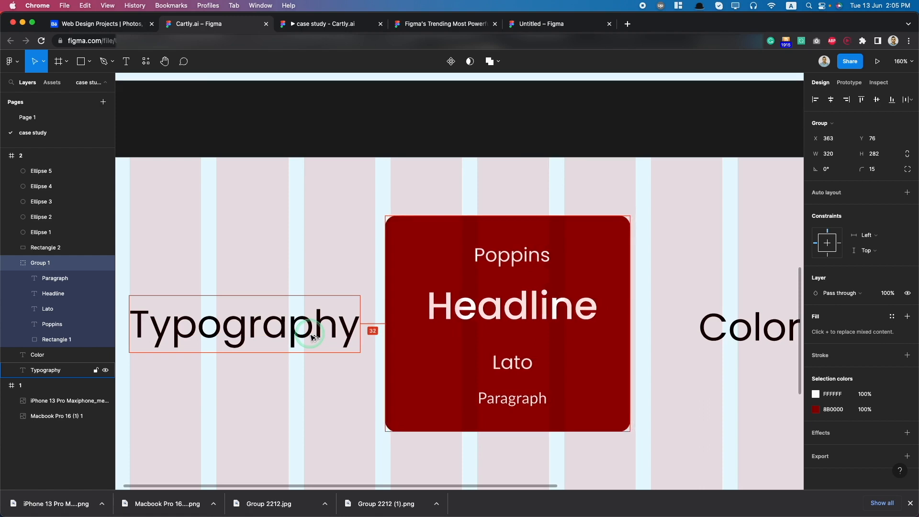
{"action": "key", "text": "Right"}
{"action": "key", "text": "Right"}
{"action": "key", "text": "Right"}
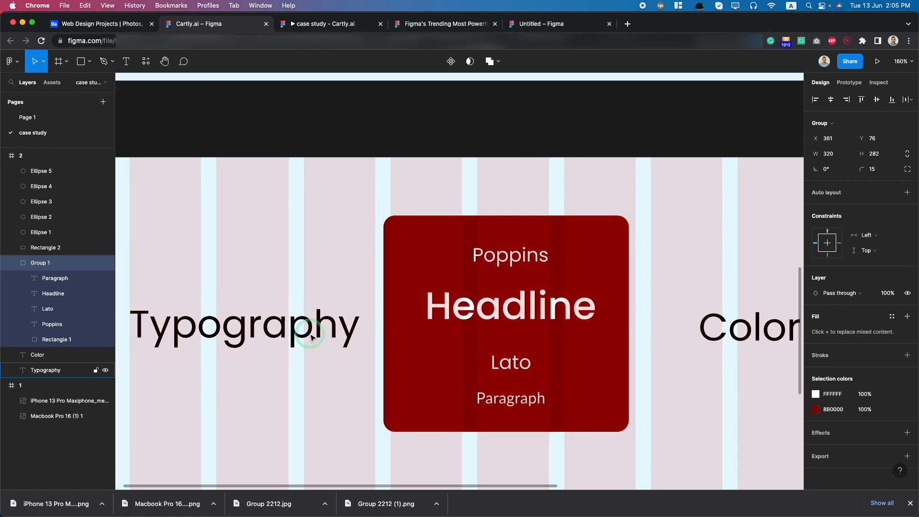
{"action": "scroll", "coordinate": [312, 337], "scroll_direction": "down", "scroll_amount": 5}
{"action": "scroll", "coordinate": [314, 338], "scroll_direction": "down", "scroll_amount": 2}
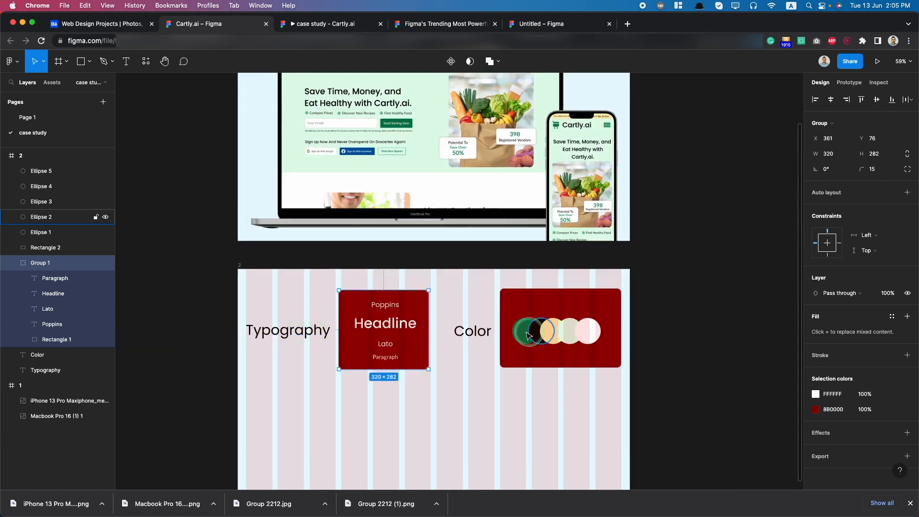
Step: Widen the font card's background rectangle from its right edge to 349 × 282
{"action": "double_click", "coordinate": [423, 335]}
{"action": "left_click_drag", "start_coordinate": [431, 328], "coordinate": [436, 326]}
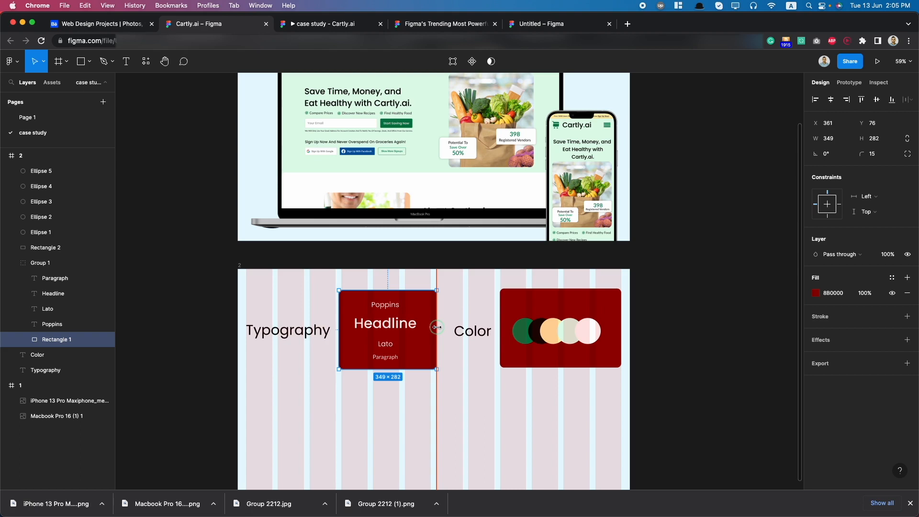
Step: Center the font card's Poppins, Headline, Lato and Paragraph texts horizontally on their background rectangle
{"action": "left_click", "coordinate": [392, 323]}
{"action": "left_click", "coordinate": [389, 307], "text": "shift"}
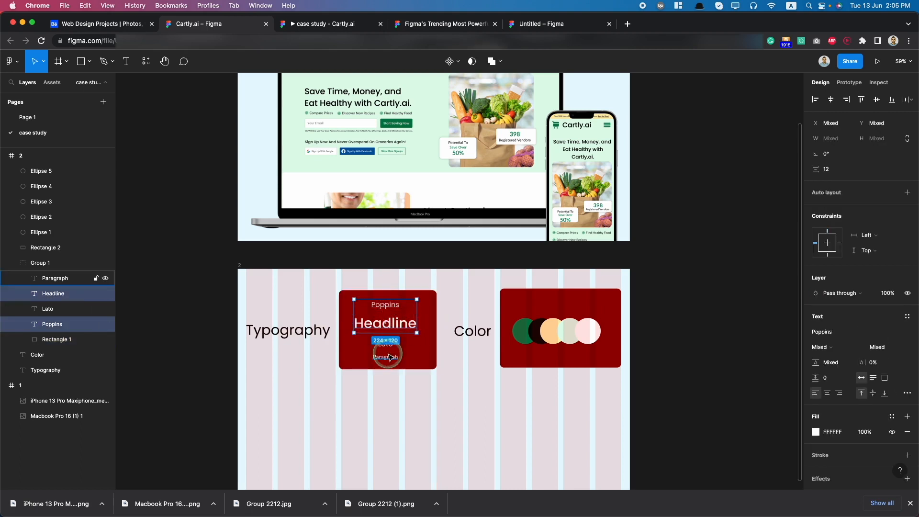
{"action": "left_click", "coordinate": [389, 356], "text": "shift"}
{"action": "left_click", "coordinate": [386, 358], "text": "shift"}
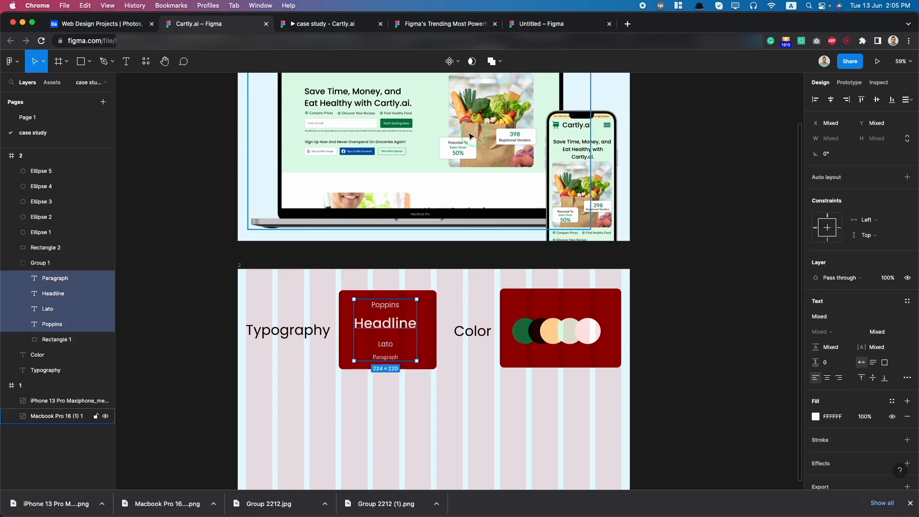
{"action": "left_click", "coordinate": [397, 294], "text": "shift"}
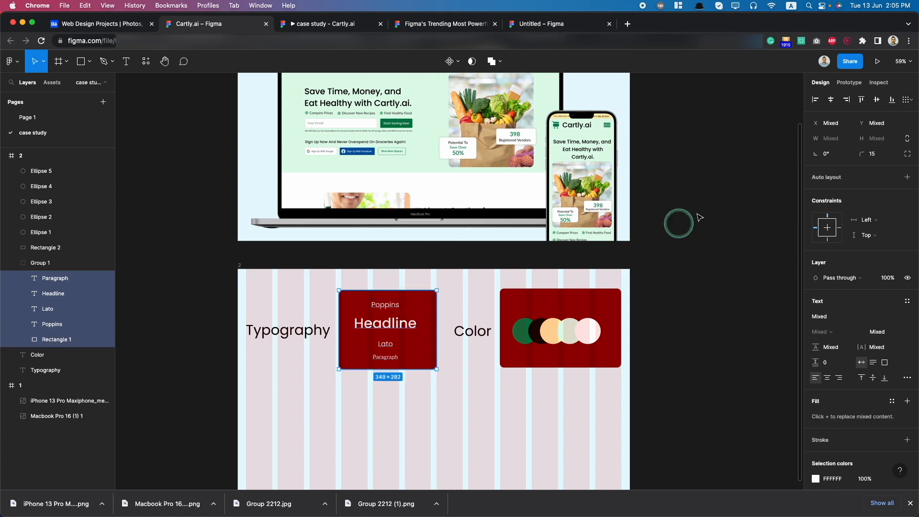
{"action": "left_click", "coordinate": [485, 430]}
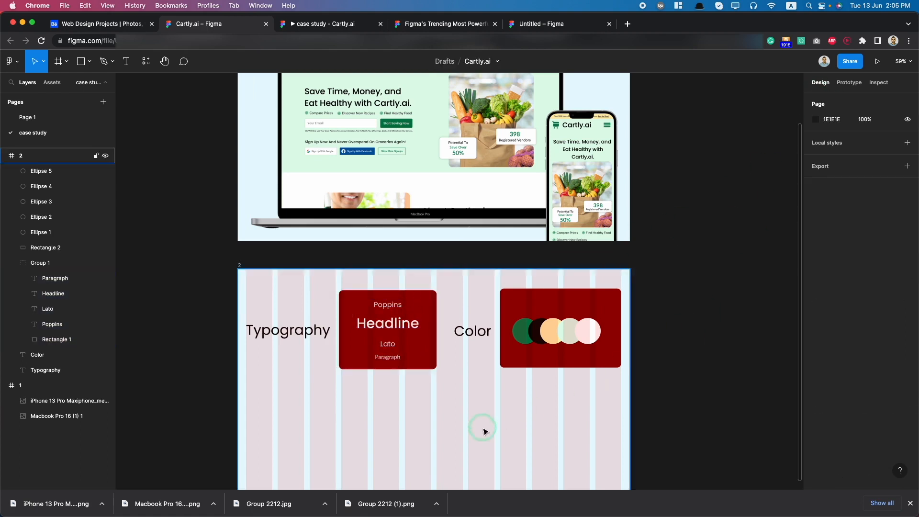
Step: Group the five overlapping color ellipses on the color card
{"action": "scroll", "coordinate": [485, 431], "scroll_direction": "down", "scroll_amount": 5}
{"action": "scroll", "coordinate": [485, 430], "scroll_direction": "down", "scroll_amount": 1}
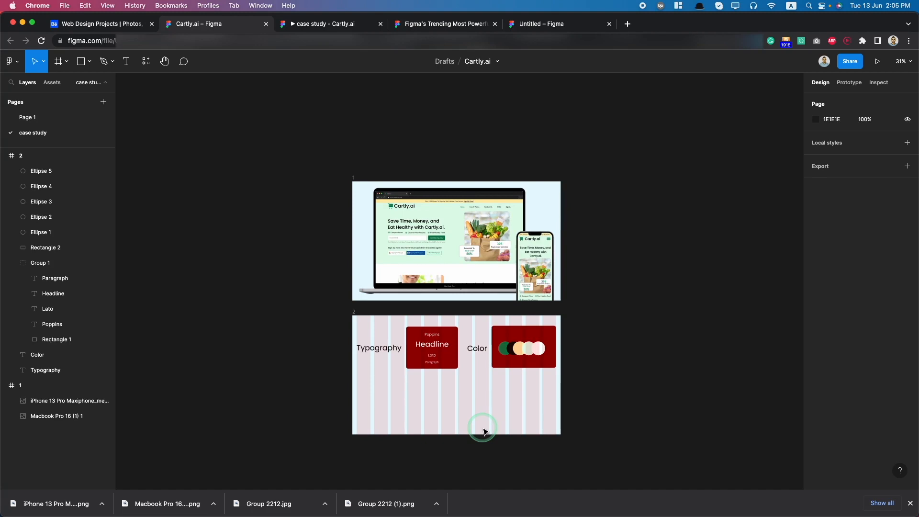
{"action": "scroll", "coordinate": [406, 442], "scroll_direction": "up", "scroll_amount": 10}
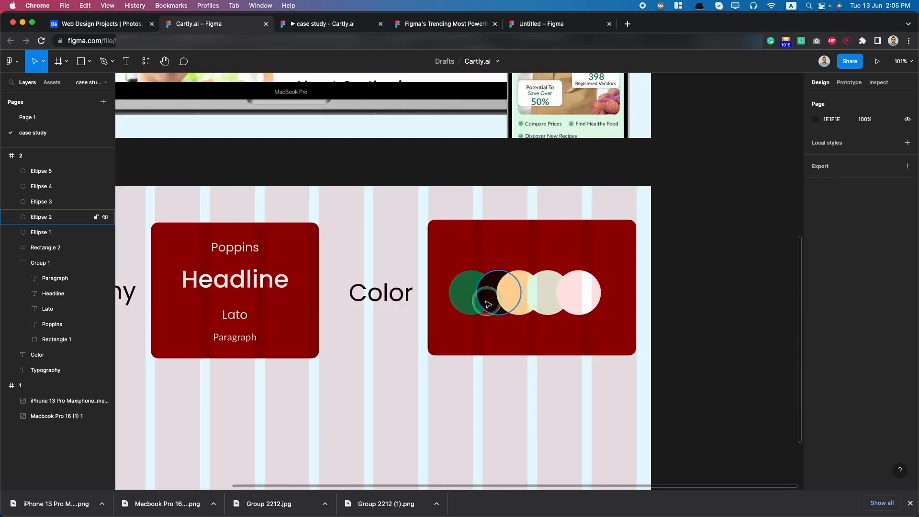
{"action": "left_click", "coordinate": [483, 302]}
{"action": "left_click", "coordinate": [481, 299], "text": "shift"}
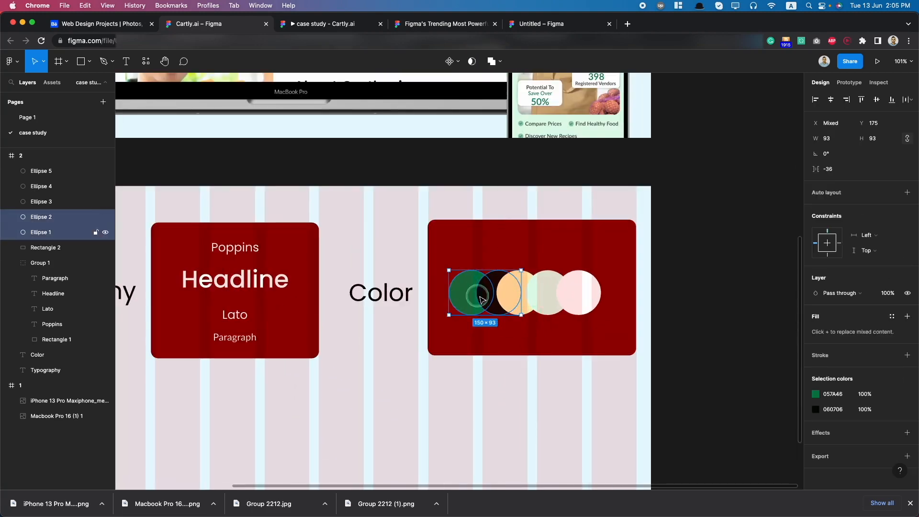
{"action": "left_click", "coordinate": [519, 291], "text": "shift"}
{"action": "left_click", "coordinate": [553, 294], "text": "shift"}
{"action": "left_click", "coordinate": [578, 296], "text": "shift"}
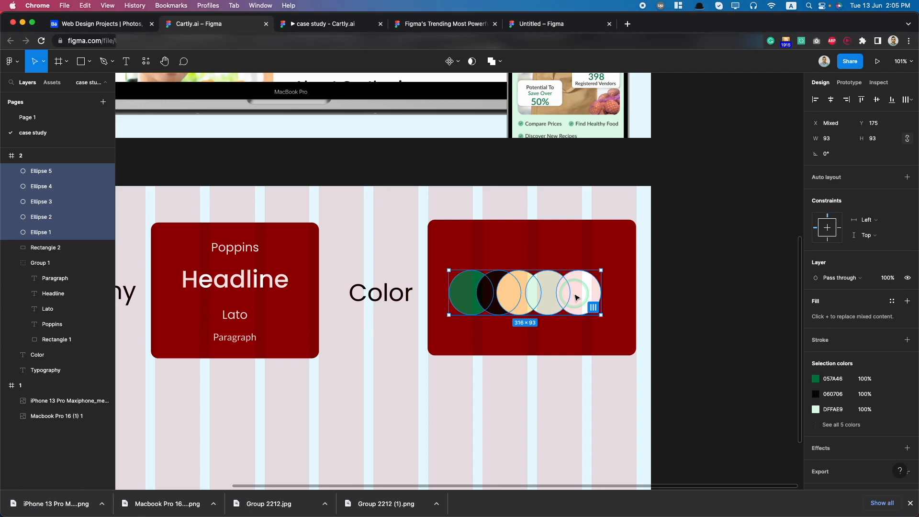
{"action": "key", "text": "super+g"}
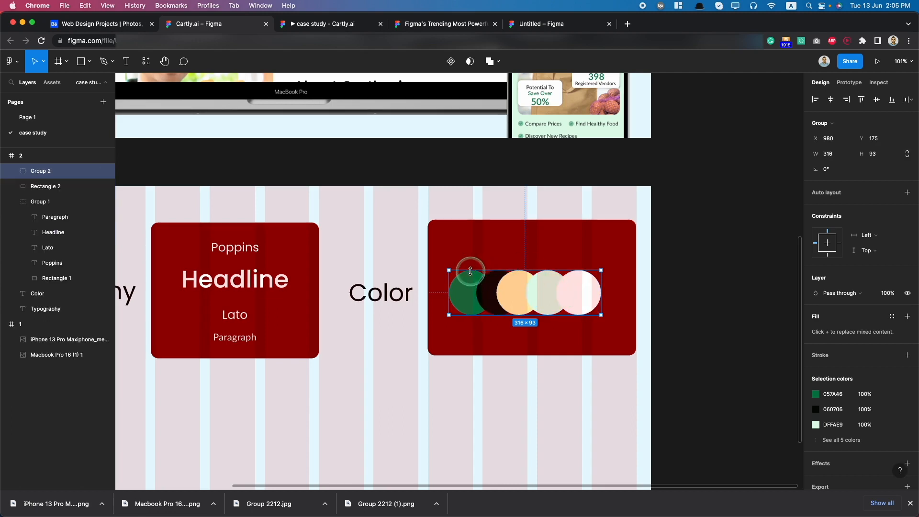
Step: Nudge the ellipse group to X 966, Y 174, leaving 30 px to the color card's left edge
{"action": "key", "text": "Left"}
{"action": "key", "text": "Left"}
{"action": "key", "text": "Left"}
{"action": "key", "text": "Left"}
{"action": "key", "text": "Left"}
{"action": "key", "text": "Left"}
{"action": "key", "text": "Left"}
{"action": "key", "text": "Left"}
{"action": "key", "text": "Left"}
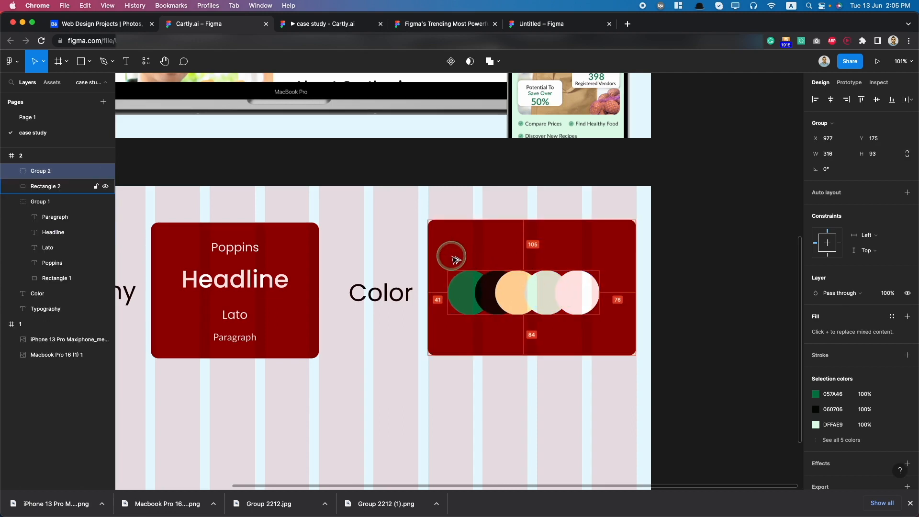
{"action": "key", "text": "Left"}
{"action": "key", "text": "Left"}
{"action": "key", "text": "Left"}
{"action": "key", "text": "Left"}
{"action": "key", "text": "Left"}
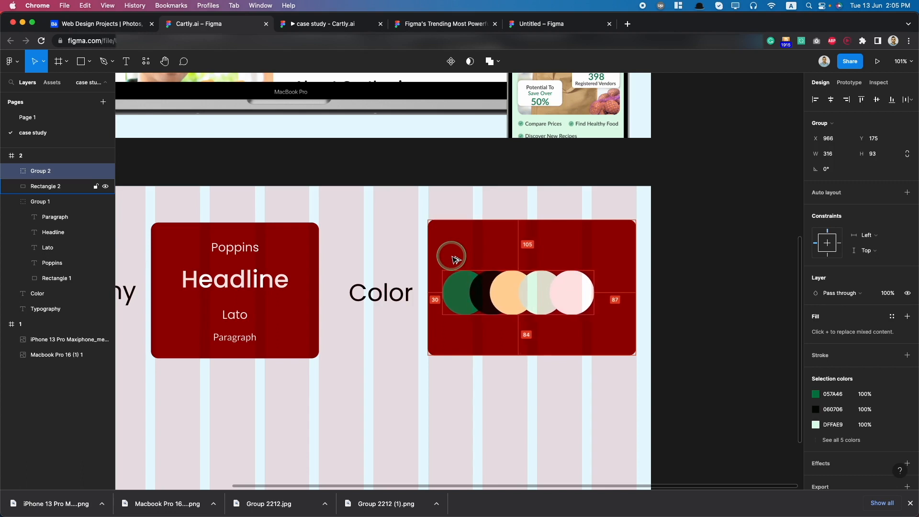
{"action": "key", "text": "Up"}
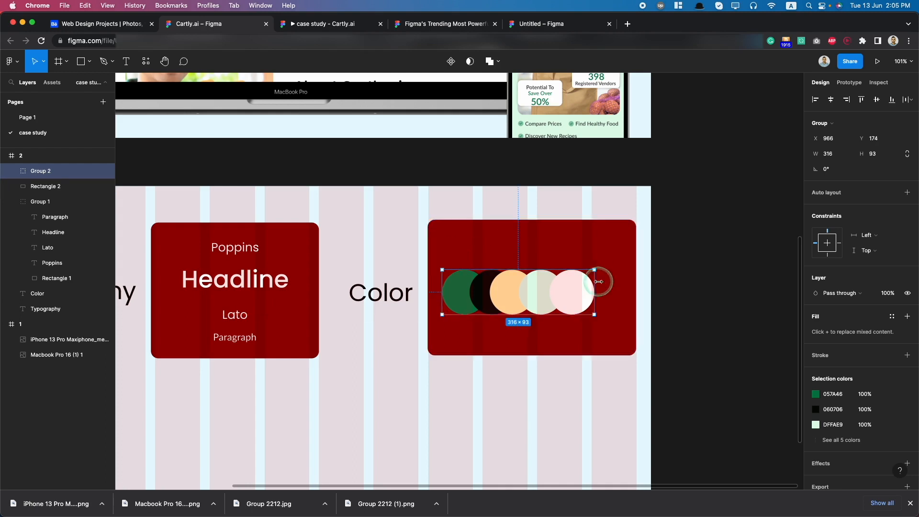
Step: Narrow the color card's background rectangle from its right edge to 376 × 282
{"action": "left_click", "coordinate": [637, 299]}
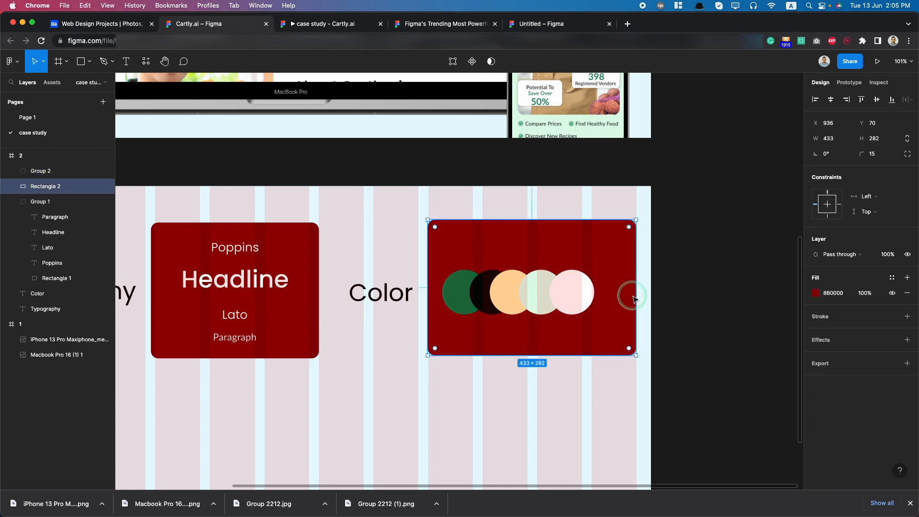
{"action": "left_click_drag", "start_coordinate": [636, 299], "coordinate": [610, 298]}
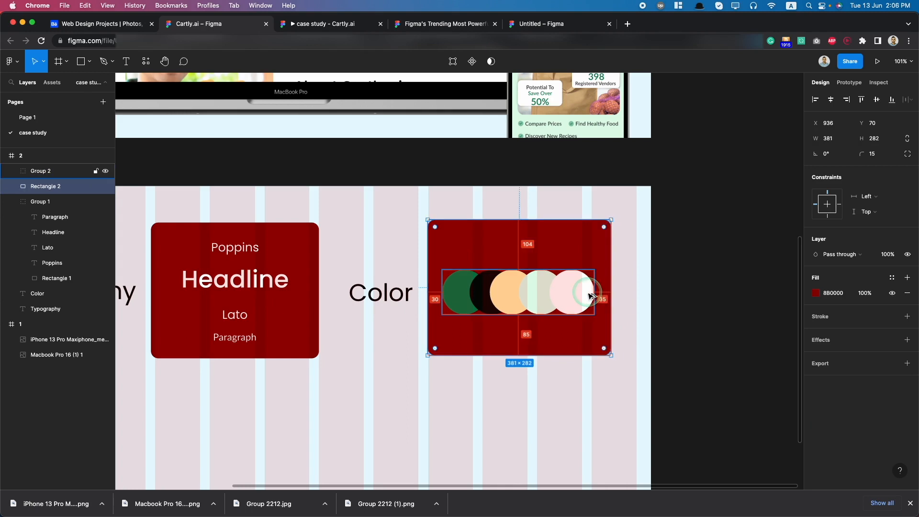
{"action": "scroll", "coordinate": [611, 298], "scroll_direction": "up", "scroll_amount": 5}
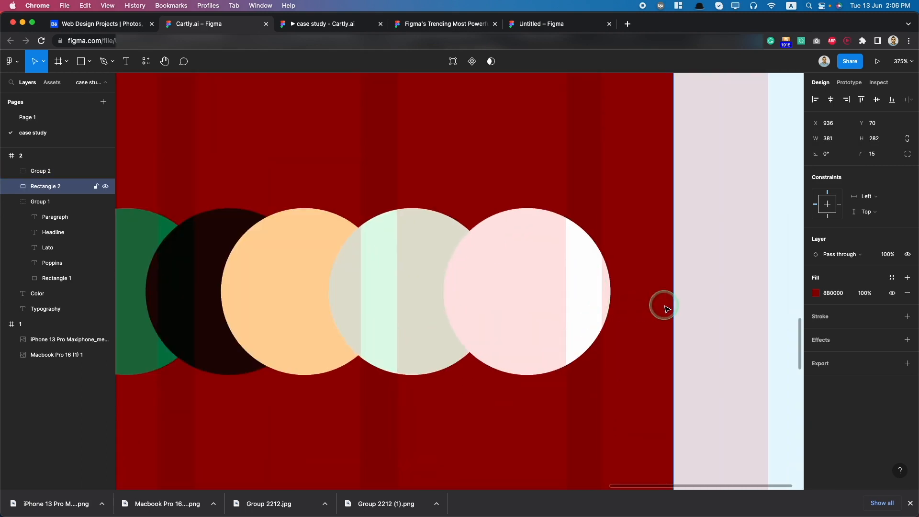
{"action": "scroll", "coordinate": [662, 303], "scroll_direction": "up", "scroll_amount": 8}
{"action": "left_click_drag", "start_coordinate": [708, 300], "coordinate": [668, 298]}
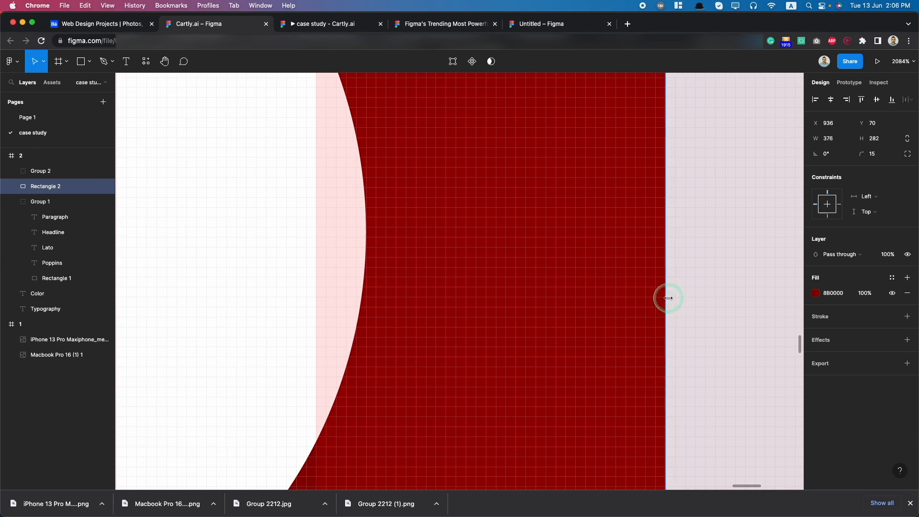
Step: Align the ellipse group and the color card's background rectangle on their vertical centers
{"action": "scroll", "coordinate": [668, 298], "scroll_direction": "down", "scroll_amount": 10}
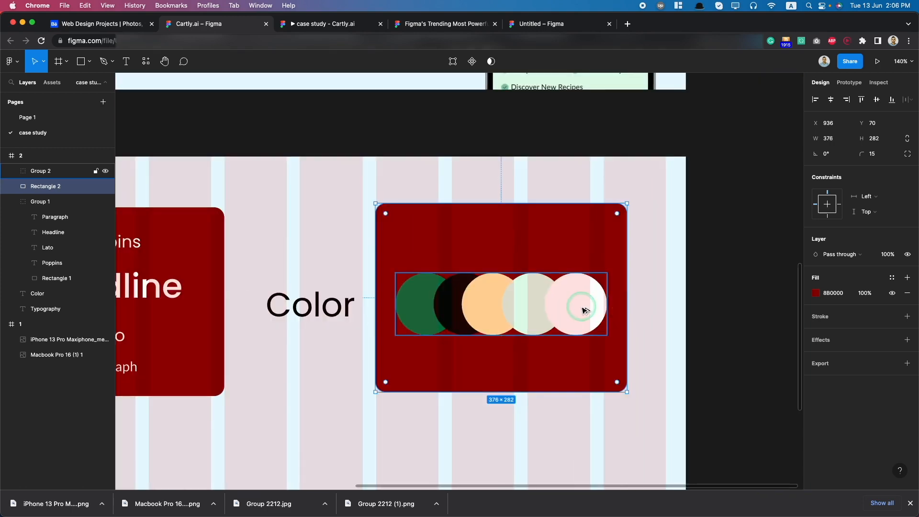
{"action": "left_click", "coordinate": [583, 310], "text": "shift"}
{"action": "left_click", "coordinate": [877, 99]}
{"action": "left_click", "coordinate": [511, 294]}
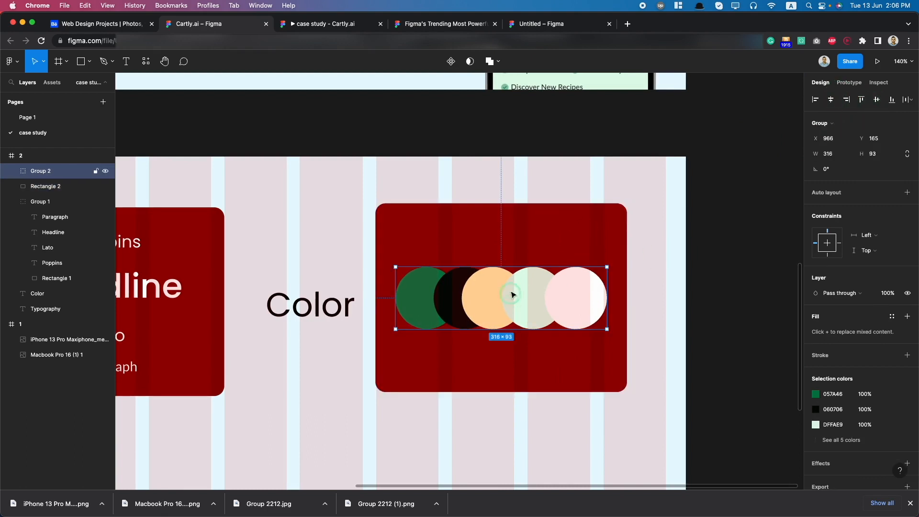
Step: Check the spacing of the typography and color section on the canvas and in the case study prototype preview
{"action": "scroll", "coordinate": [480, 373], "scroll_direction": "down", "scroll_amount": 5}
{"action": "scroll", "coordinate": [459, 390], "scroll_direction": "left", "scroll_amount": 4}
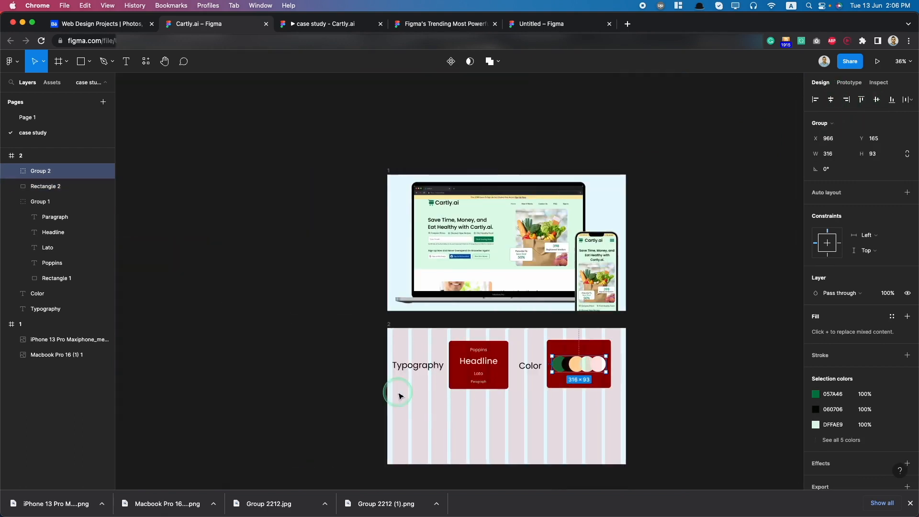
{"action": "scroll", "coordinate": [400, 391], "scroll_direction": "up", "scroll_amount": 5}
{"action": "scroll", "coordinate": [445, 401], "scroll_direction": "down", "scroll_amount": 4}
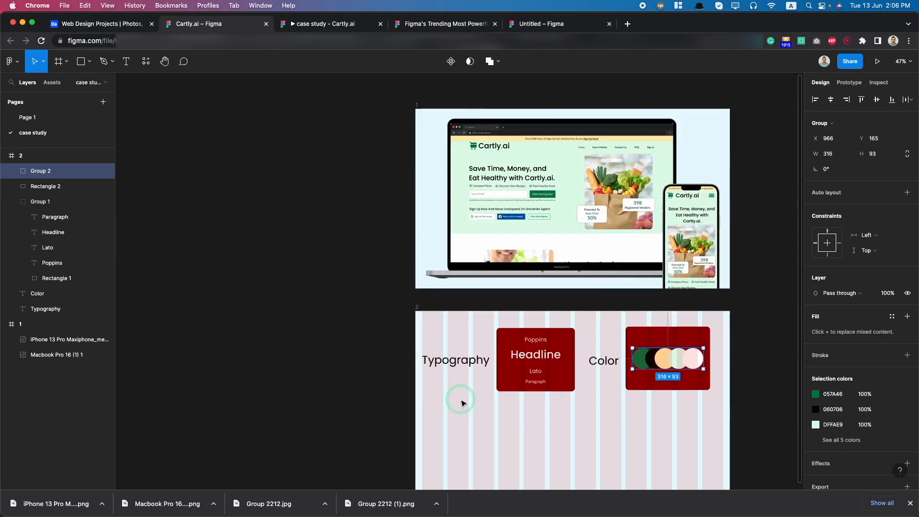
{"action": "scroll", "coordinate": [504, 407], "scroll_direction": "right", "scroll_amount": 2}
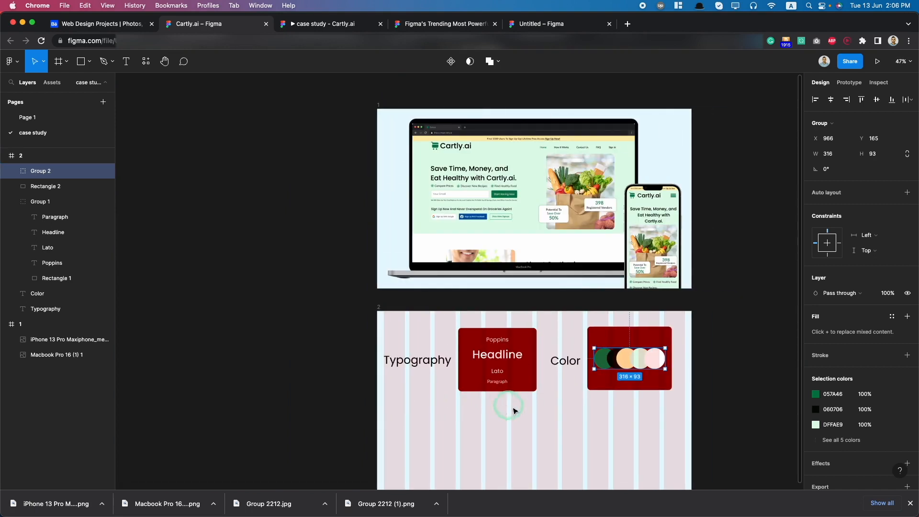
{"action": "left_click", "coordinate": [580, 416]}
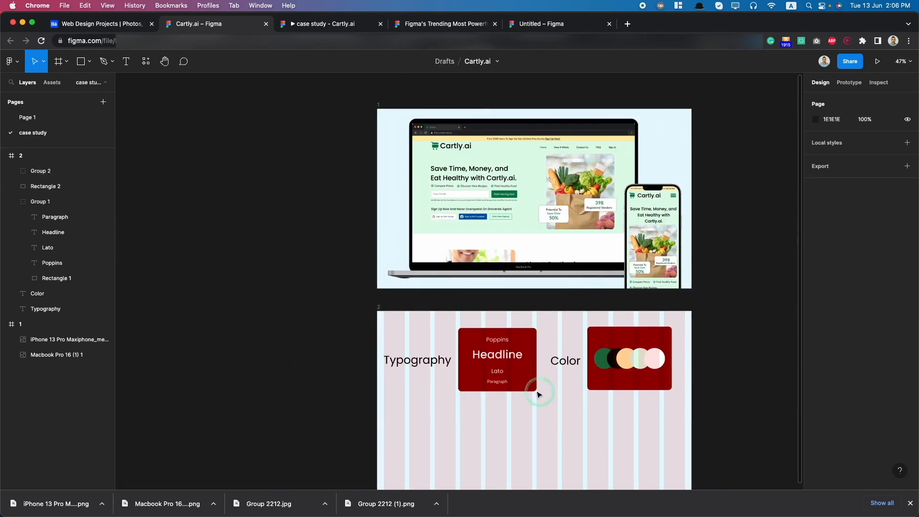
{"action": "left_click", "coordinate": [304, 21]}
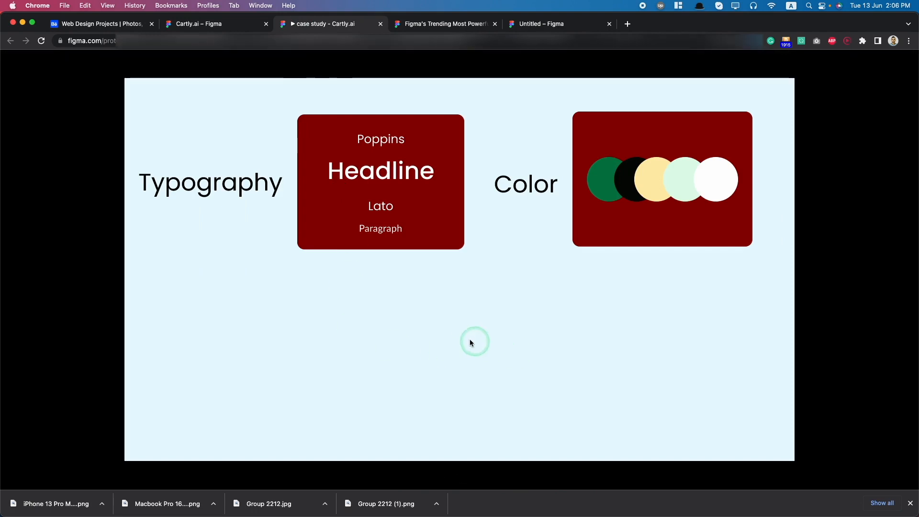
Step: Return to the Cartly.ai design file and shorten frame 2 from its bottom edge to 1400 × 429
{"action": "left_click", "coordinate": [201, 27]}
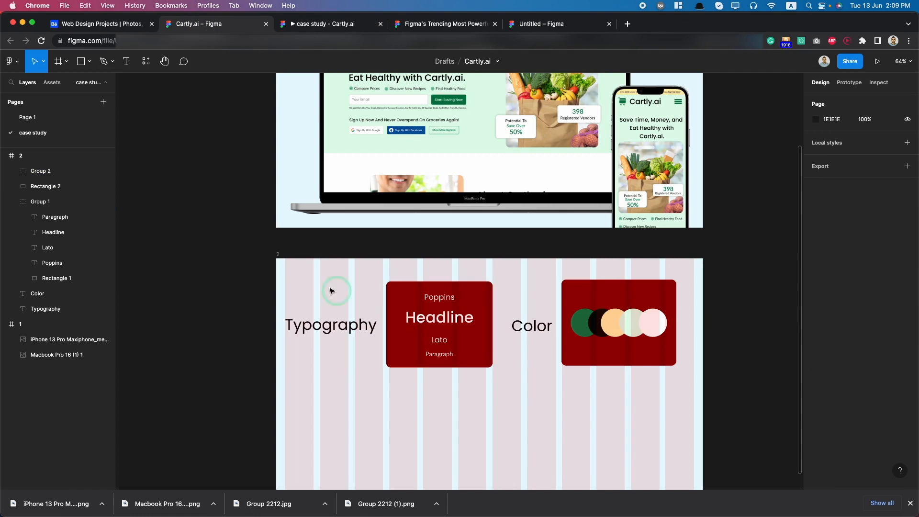
{"action": "left_click", "coordinate": [278, 255]}
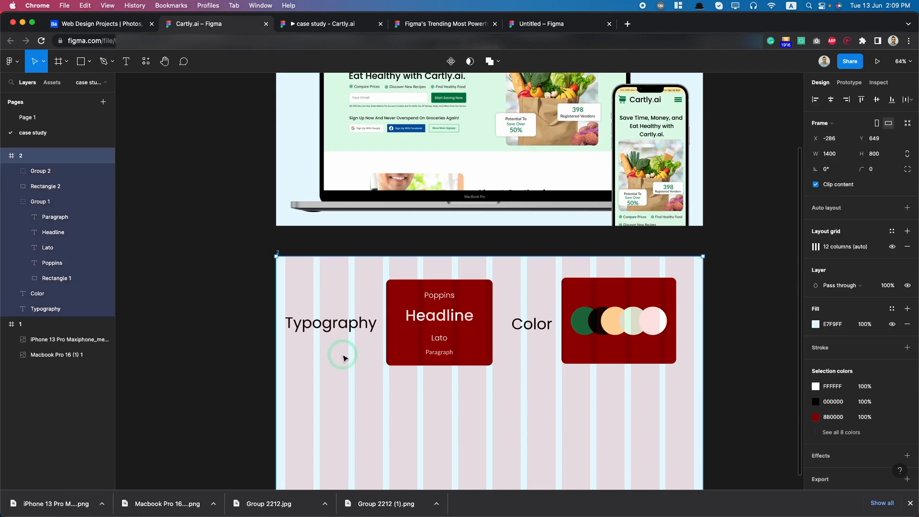
{"action": "scroll", "coordinate": [343, 358], "scroll_direction": "up", "scroll_amount": 2}
{"action": "scroll", "coordinate": [343, 358], "scroll_direction": "down", "scroll_amount": 5}
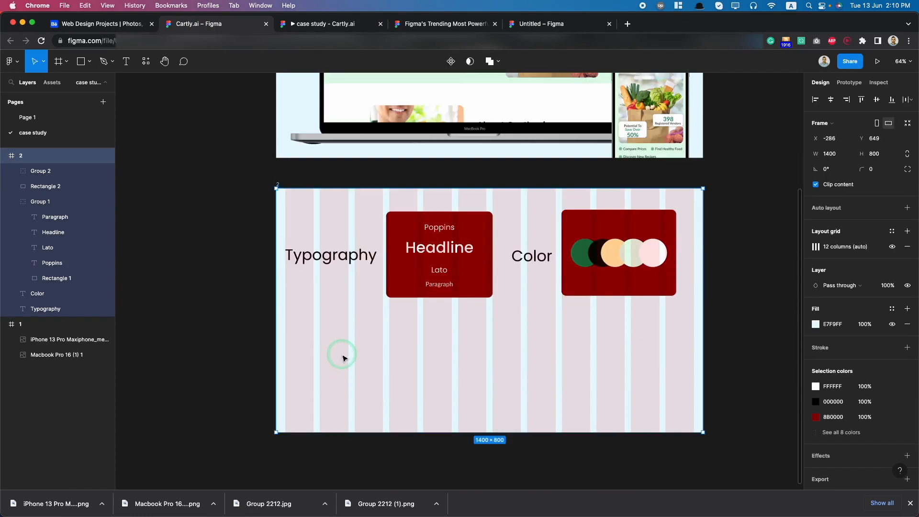
{"action": "left_click", "coordinate": [312, 217]}
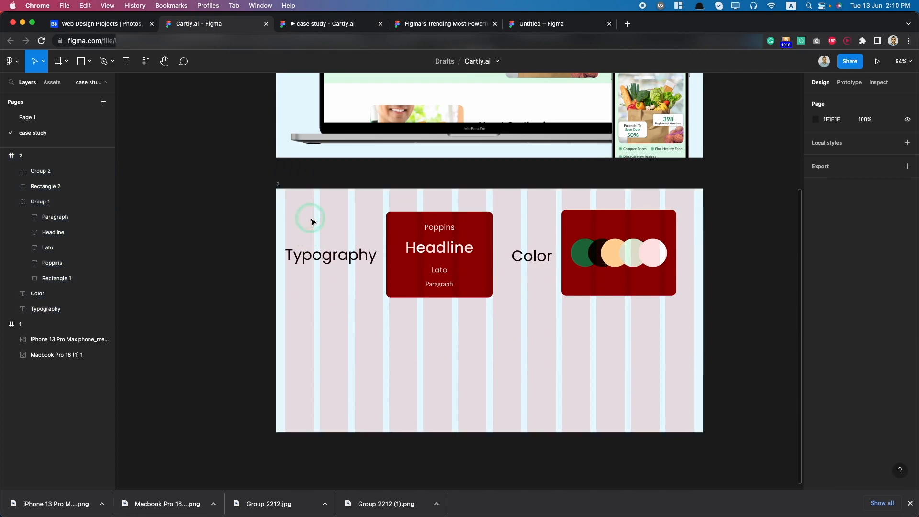
{"action": "left_click", "coordinate": [438, 451]}
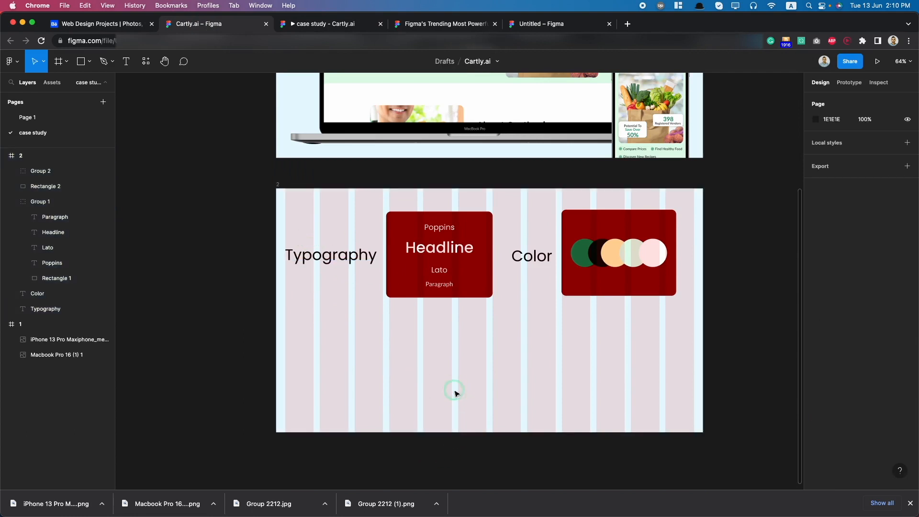
{"action": "left_click", "coordinate": [29, 156]}
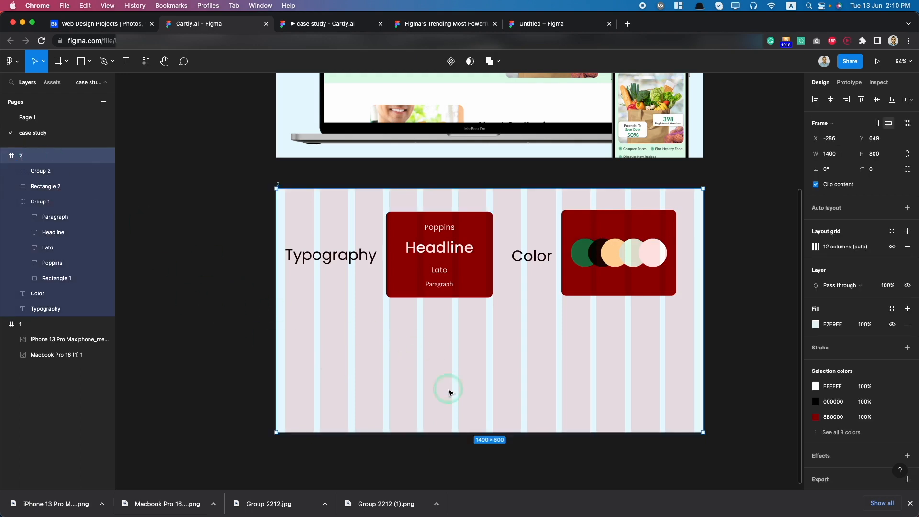
{"action": "left_click_drag", "start_coordinate": [497, 434], "coordinate": [492, 318]}
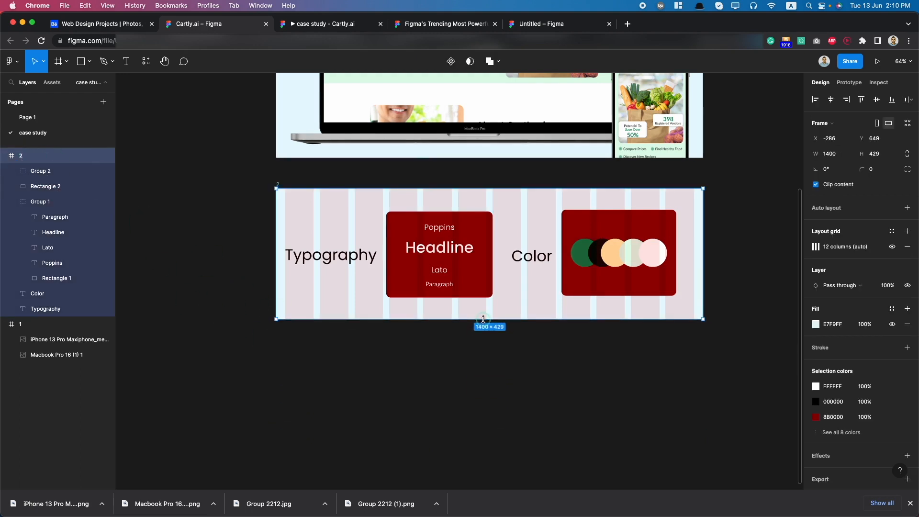
Step: Nudge the Typography and Color labels, both dark red cards and the ellipse group down together inside frame 2
{"action": "left_click", "coordinate": [474, 291]}
{"action": "left_click", "coordinate": [545, 268], "text": "shift"}
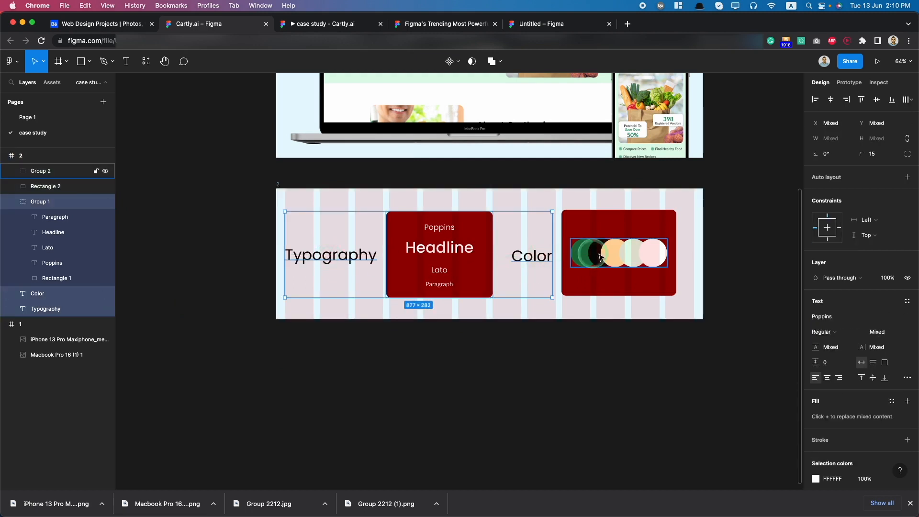
{"action": "left_click", "coordinate": [609, 217], "text": "shift"}
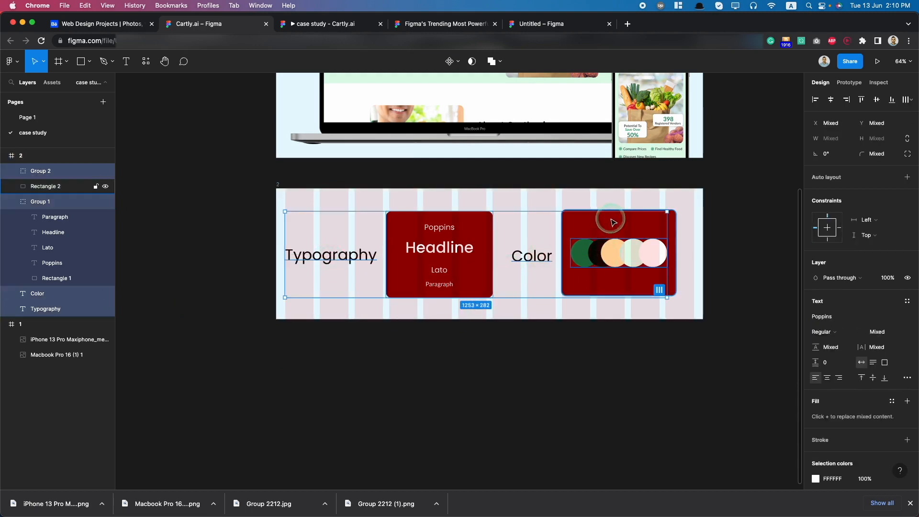
{"action": "left_click", "coordinate": [669, 221], "text": "shift"}
{"action": "key", "text": "Down"}
{"action": "key", "text": "Down"}
{"action": "key", "text": "Down"}
{"action": "key", "text": "Down"}
{"action": "key", "text": "Down"}
{"action": "key", "text": "Down"}
{"action": "key", "text": "Down"}
{"action": "key", "text": "Down"}
{"action": "key", "text": "Down"}
{"action": "key", "text": "Down"}
{"action": "key", "text": "Down"}
{"action": "key", "text": "Down"}
{"action": "key", "text": "Down"}
{"action": "key", "text": "Down"}
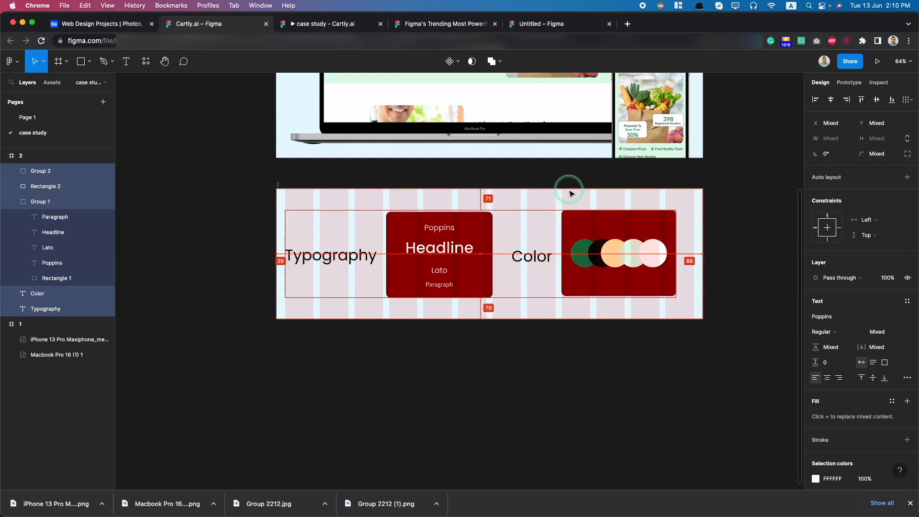
{"action": "key", "text": "Down"}
{"action": "key", "text": "Down"}
{"action": "key", "text": "Down"}
{"action": "key", "text": "Down"}
{"action": "key", "text": "Down"}
{"action": "key", "text": "Down"}
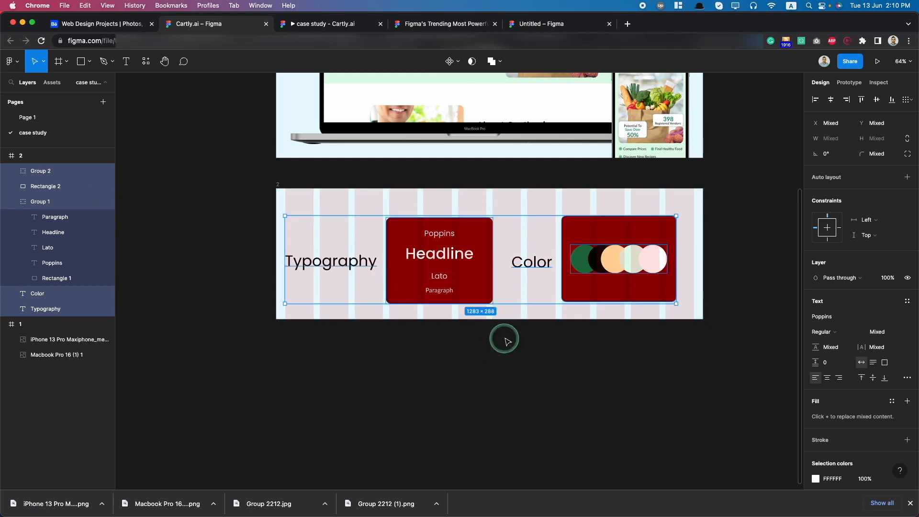
{"action": "left_click", "coordinate": [284, 187]}
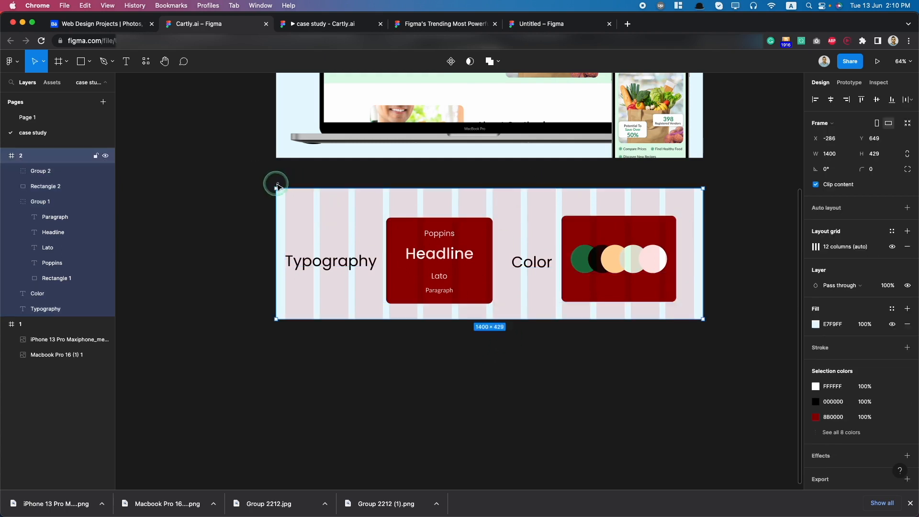
Step: Lengthen frame 2 from its bottom edge to 1400 × 468
{"action": "mouse_move", "coordinate": [494, 318]}
{"action": "left_mouse_down"}
{"action": "mouse_move", "coordinate": [491, 352]}
{"action": "mouse_move", "coordinate": [490, 333]}
{"action": "left_mouse_up"}
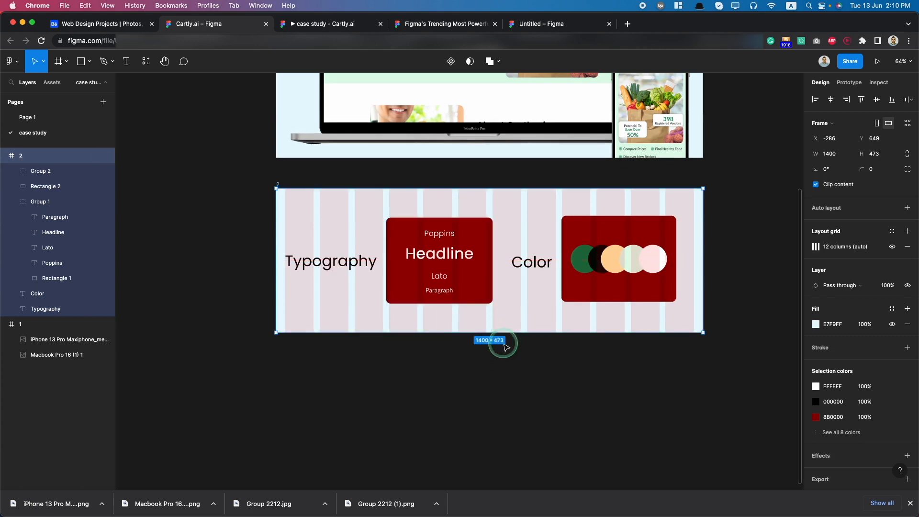
{"action": "scroll", "coordinate": [479, 328], "scroll_direction": "up", "scroll_amount": 15}
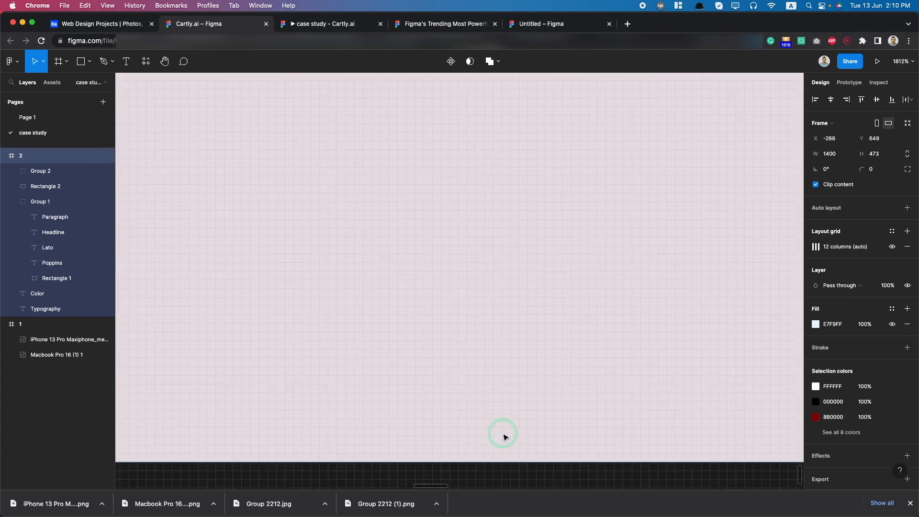
{"action": "scroll", "coordinate": [493, 448], "scroll_direction": "down", "scroll_amount": 2}
{"action": "left_click_drag", "start_coordinate": [494, 454], "coordinate": [496, 424]}
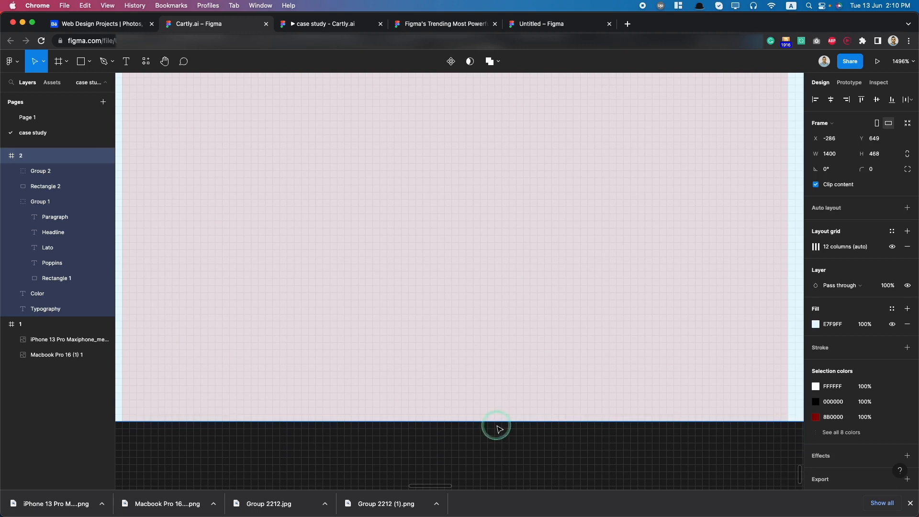
{"action": "scroll", "coordinate": [496, 426], "scroll_direction": "down", "scroll_amount": 5}
{"action": "scroll", "coordinate": [474, 345], "scroll_direction": "down", "scroll_amount": 5}
{"action": "scroll", "coordinate": [481, 351], "scroll_direction": "up", "scroll_amount": 5}
{"action": "left_click", "coordinate": [488, 359]}
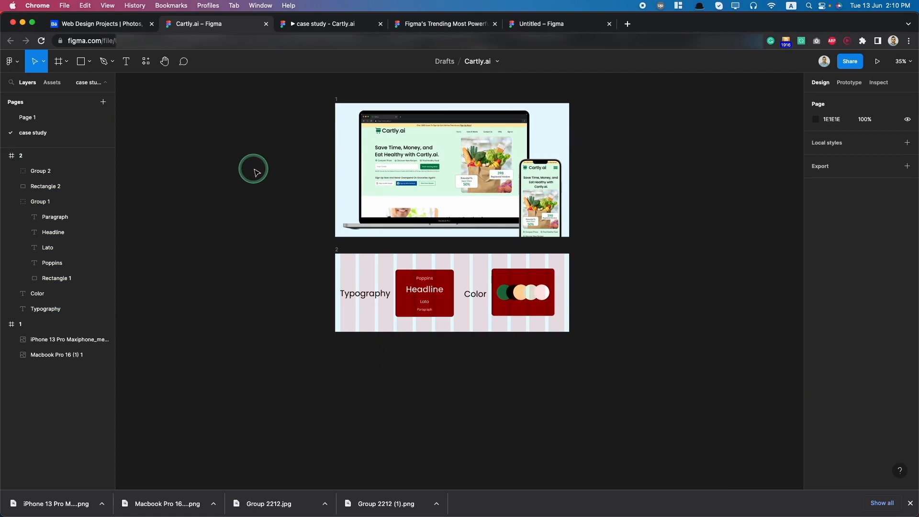
{"action": "scroll", "coordinate": [385, 280], "scroll_direction": "down", "scroll_amount": 3}
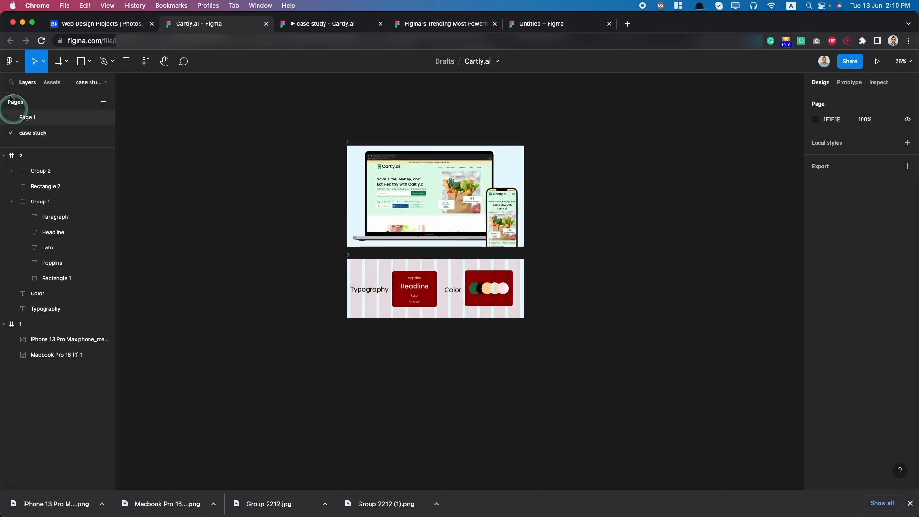
{"action": "left_click", "coordinate": [60, 62]}
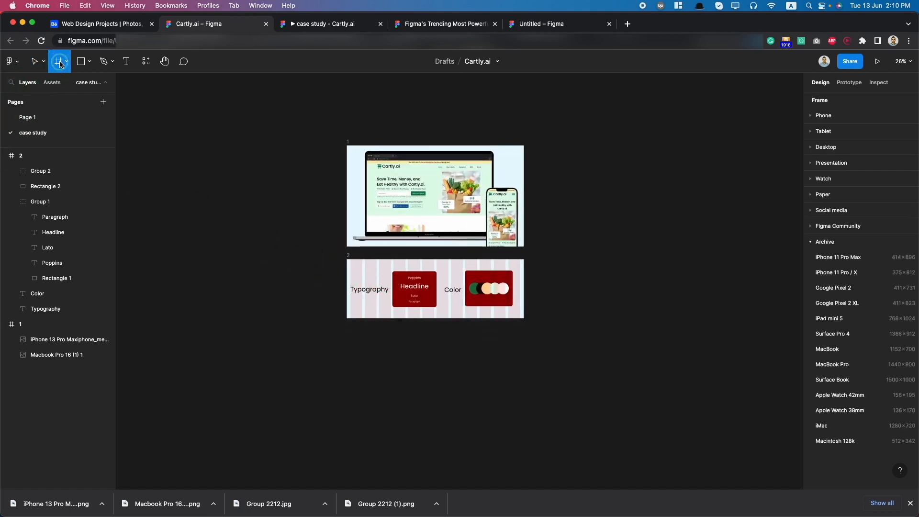
{"action": "left_click", "coordinate": [355, 171]}
{"action": "key", "text": "ctrl+z"}
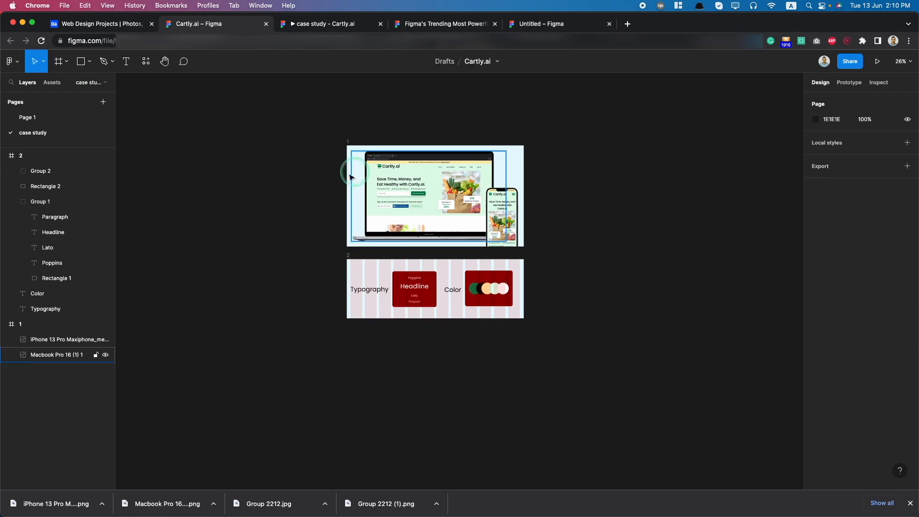
Step: Duplicate frame 2 directly below itself and delete both dark red cards, the color circles and the Color label from the copy
{"action": "left_click", "coordinate": [349, 258]}
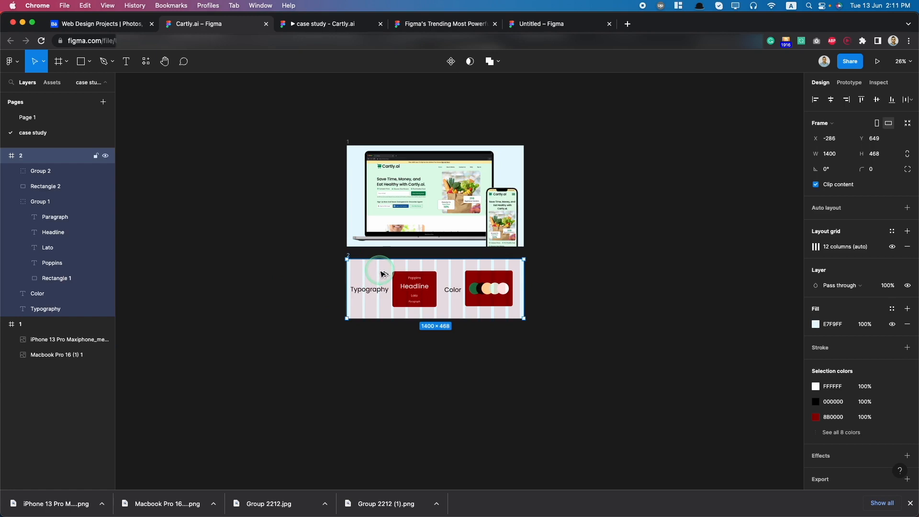
{"action": "left_click_drag", "start_coordinate": [382, 274], "coordinate": [496, 388], "text": "alt"}
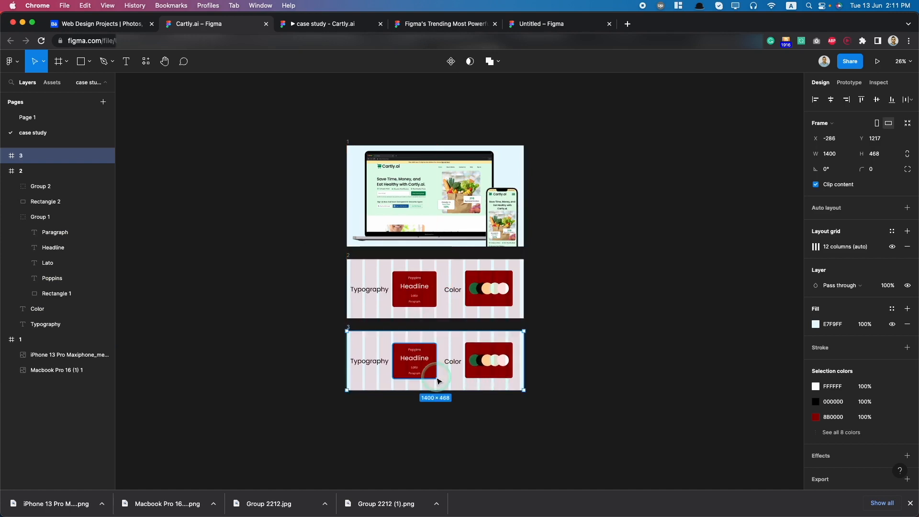
{"action": "scroll", "coordinate": [436, 378], "scroll_direction": "up", "scroll_amount": 5}
{"action": "left_click", "coordinate": [416, 365]}
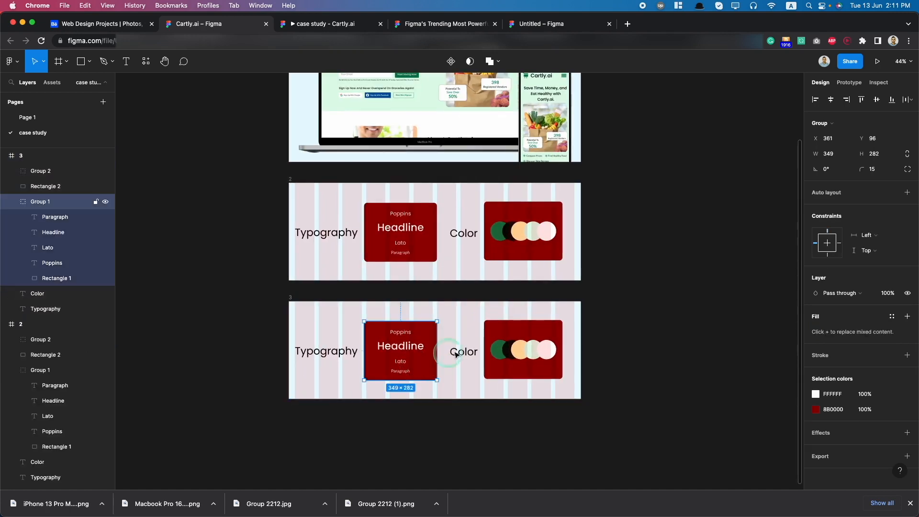
{"action": "left_click", "coordinate": [502, 342], "text": "shift"}
{"action": "left_click", "coordinate": [523, 330], "text": "shift"}
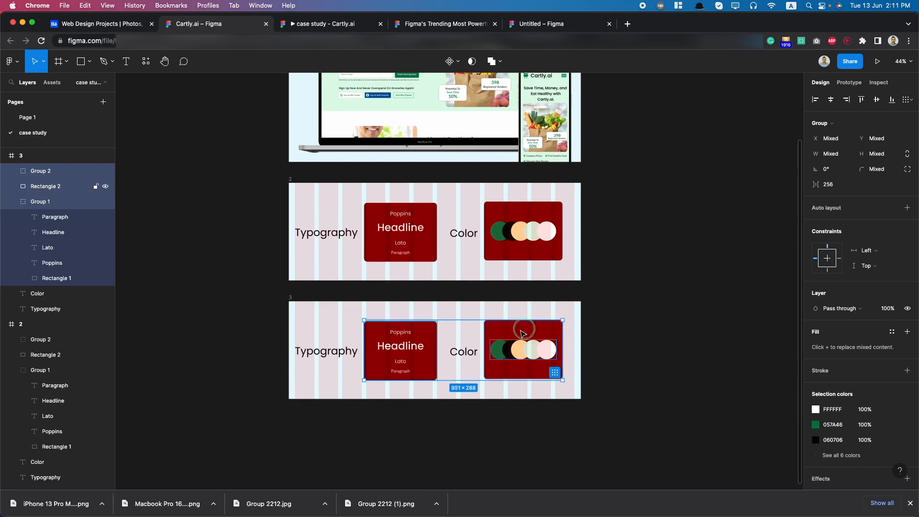
{"action": "left_click", "coordinate": [463, 352], "text": "shift"}
{"action": "key", "text": "Delete"}
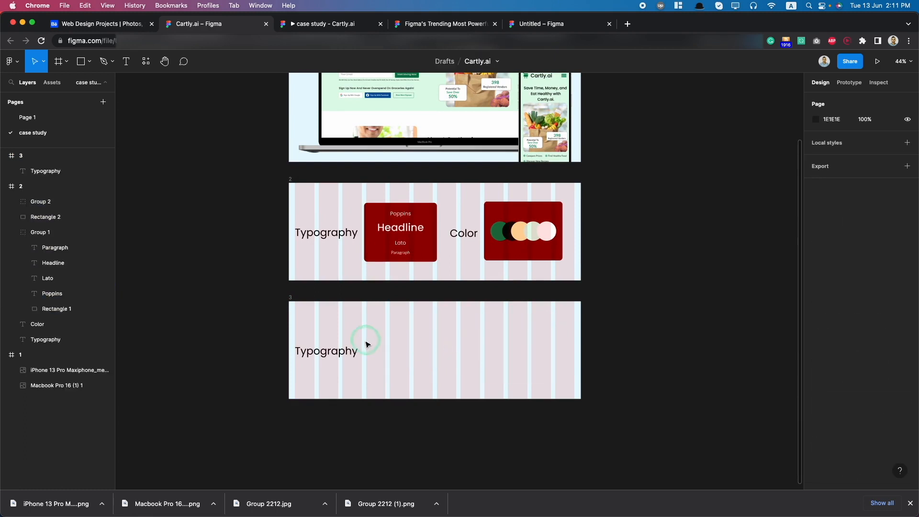
Step: Move frame 3's Typography label up near the frame's top edge and change its text to "Landing Page"
{"action": "left_click_drag", "start_coordinate": [330, 356], "coordinate": [328, 322]}
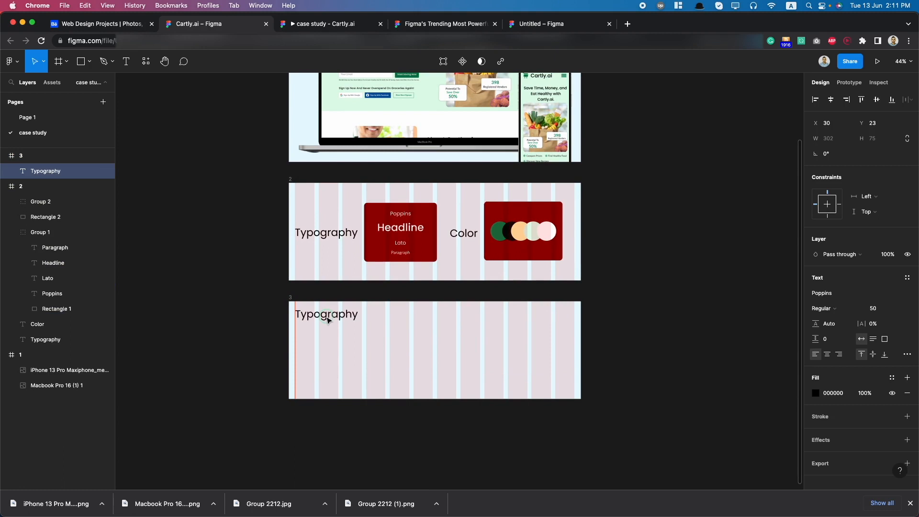
{"action": "double_click", "coordinate": [325, 316]}
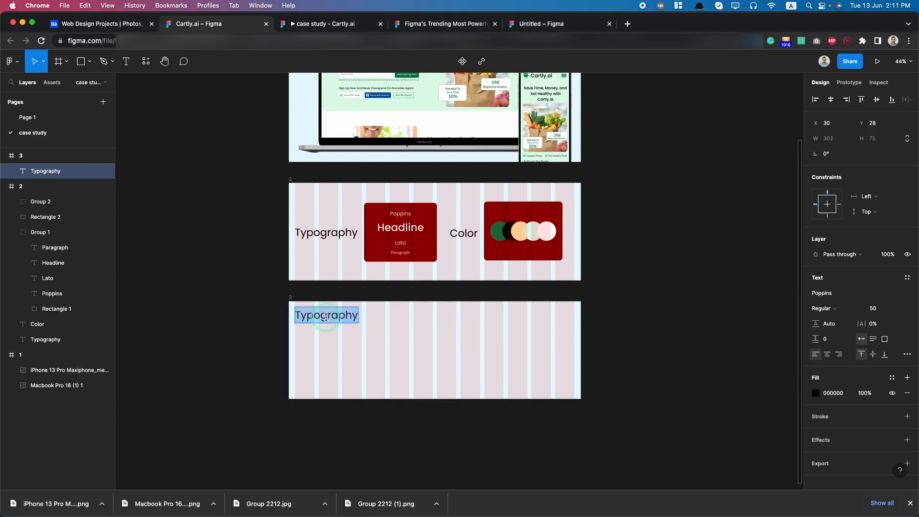
{"action": "type", "text": "Ho"}
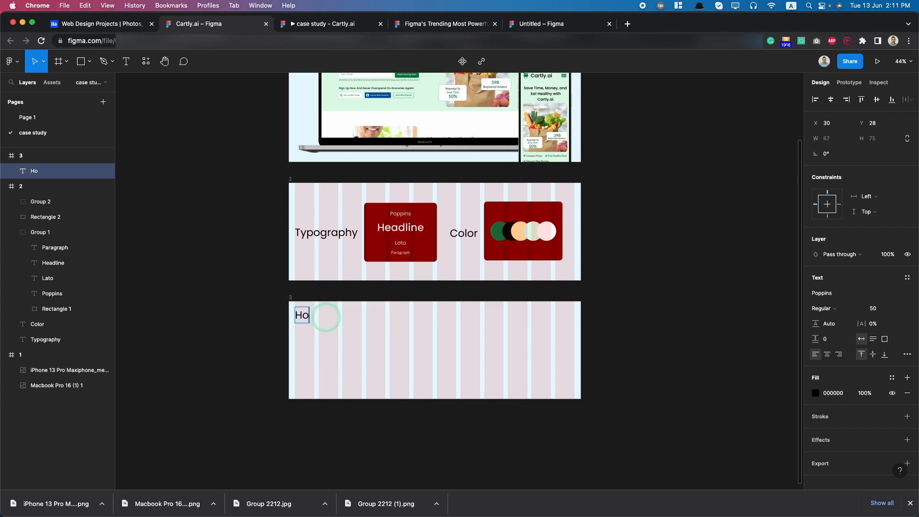
{"action": "type", "text": "Landing Page"}
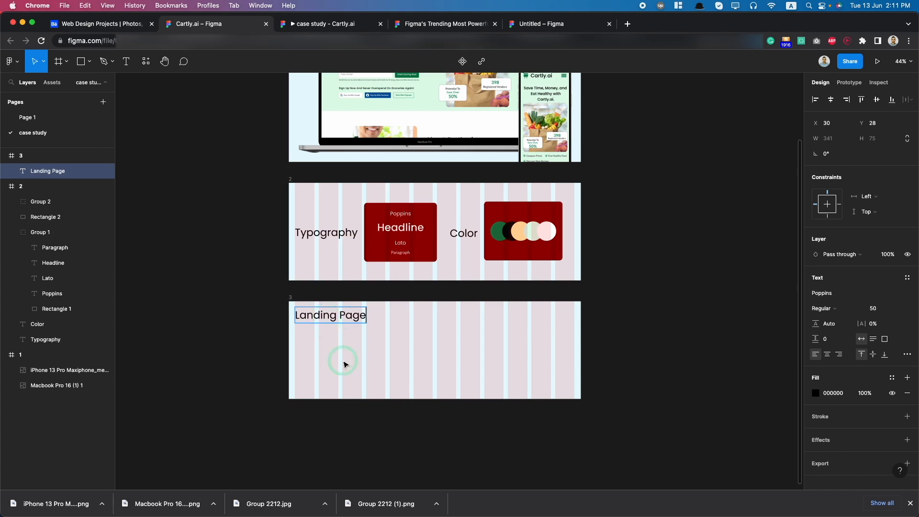
{"action": "key", "text": "Escape"}
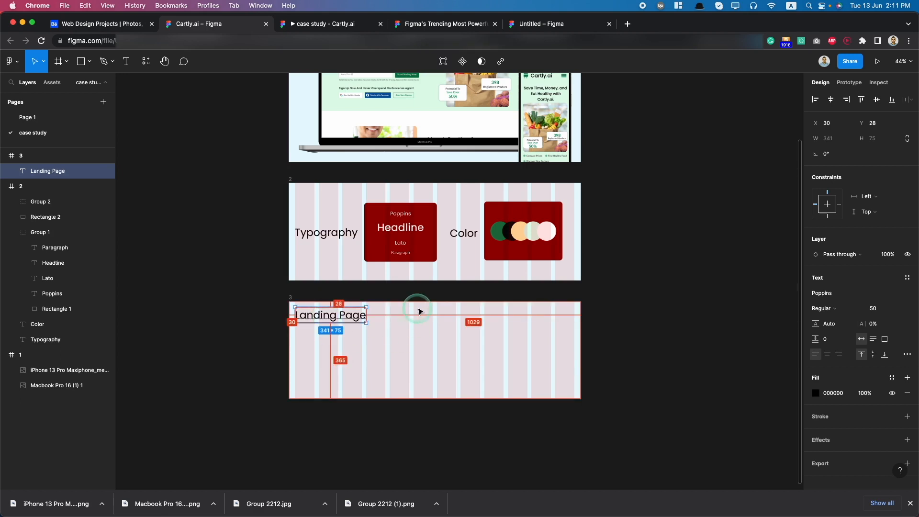
Step: Nudge the Landing Page heading down until it sits 60 px below the top edge of frame 3
{"action": "key", "text": "Down"}
{"action": "key", "text": "Down"}
{"action": "key", "text": "Down"}
{"action": "key", "text": "Down"}
{"action": "key", "text": "Down"}
{"action": "key", "text": "Down"}
{"action": "key", "text": "Down"}
{"action": "key", "text": "Down"}
{"action": "key", "text": "Down"}
{"action": "key", "text": "Down"}
{"action": "key", "text": "Down"}
{"action": "key", "text": "Down"}
{"action": "key", "text": "Down"}
{"action": "key", "text": "Down"}
{"action": "key", "text": "Down"}
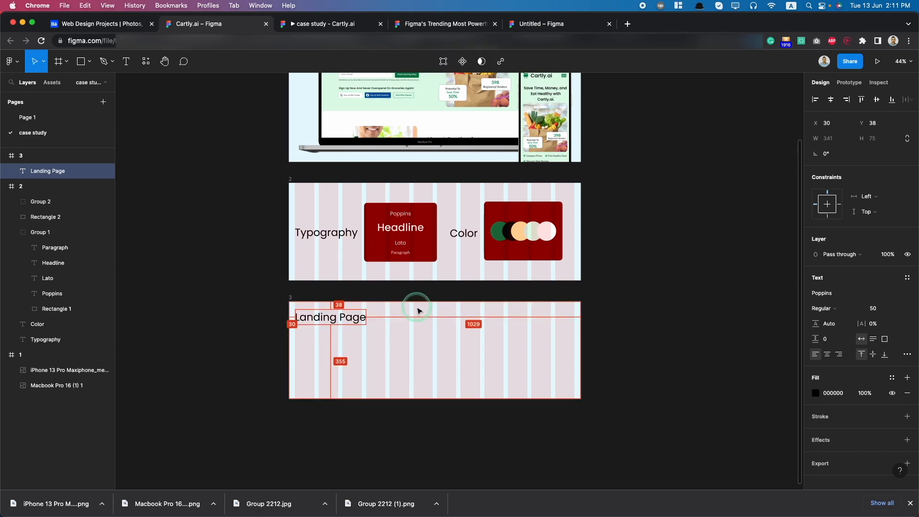
{"action": "key", "text": "Down"}
{"action": "key", "text": "Down"}
{"action": "key", "text": "Down"}
{"action": "key", "text": "Down"}
{"action": "key", "text": "Down"}
{"action": "key", "text": "Down"}
{"action": "key", "text": "Down"}
{"action": "key", "text": "Down"}
{"action": "key", "text": "Down"}
{"action": "key", "text": "Down"}
{"action": "key", "text": "Down"}
{"action": "key", "text": "Down"}
{"action": "key", "text": "Down"}
{"action": "key", "text": "Down"}
{"action": "key", "text": "Down"}
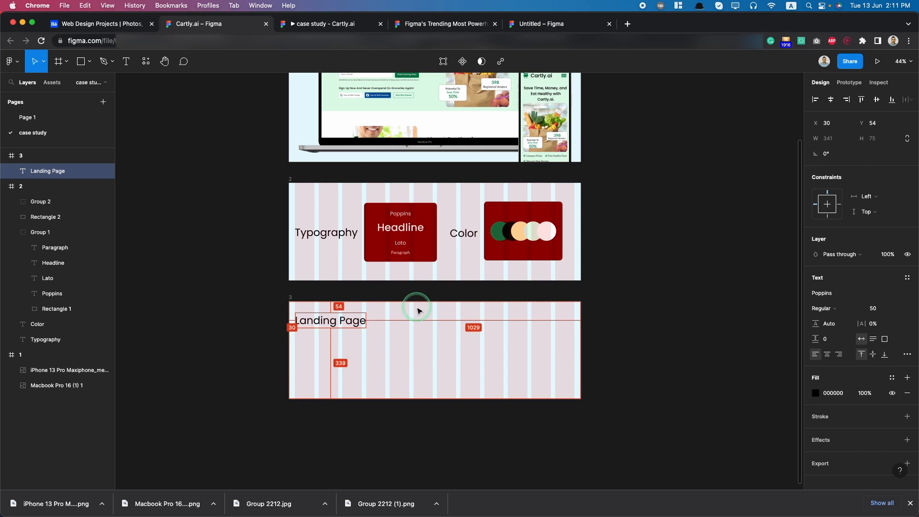
{"action": "key", "text": "Down"}
{"action": "key", "text": "Down"}
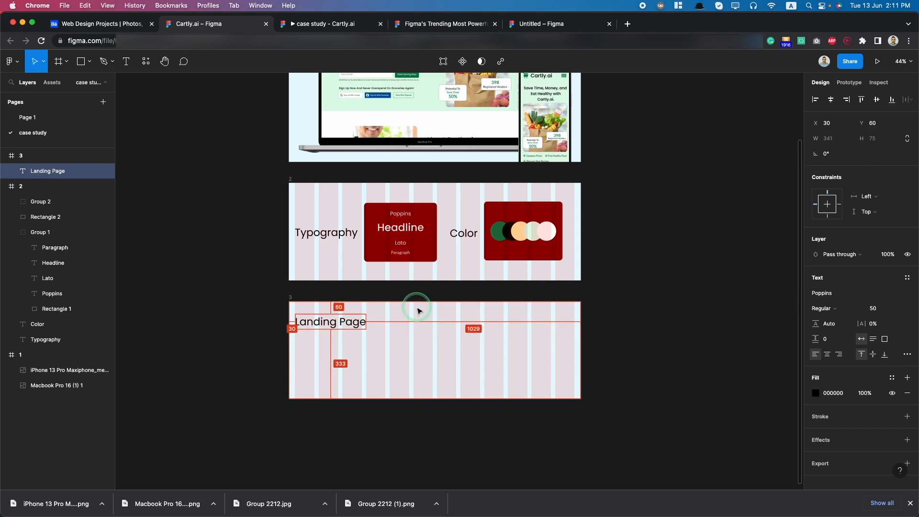
Step: Lengthen frame 3 from its bottom edge to about 1400 × 3381
{"action": "left_click", "coordinate": [426, 369]}
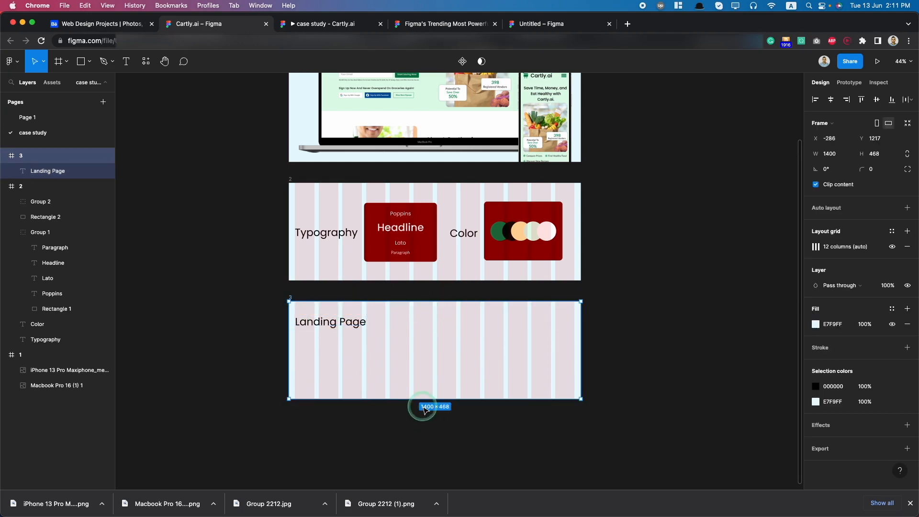
{"action": "left_click_drag", "start_coordinate": [441, 461], "coordinate": [529, 509]}
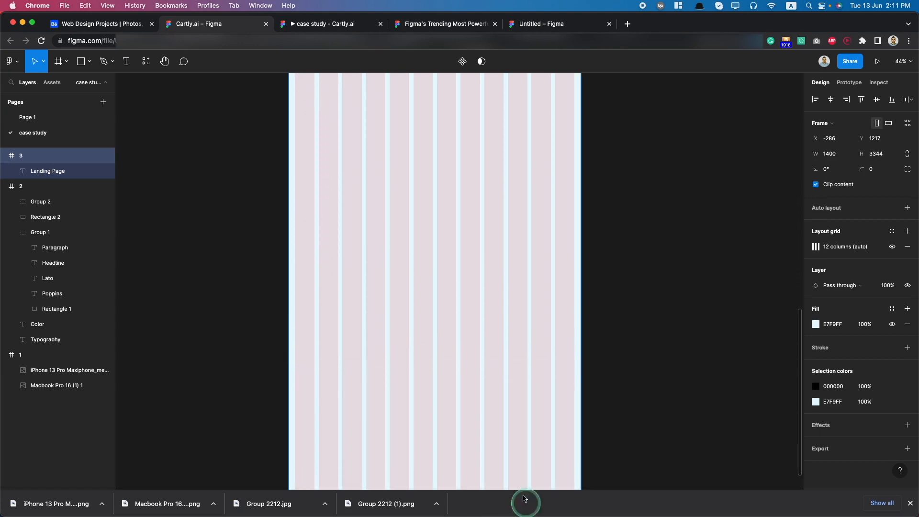
Step: Export the Desktop frame on Page 1 as a JPG at 2x
{"action": "left_click", "coordinate": [27, 117]}
{"action": "scroll", "coordinate": [457, 304], "scroll_direction": "down", "scroll_amount": 10}
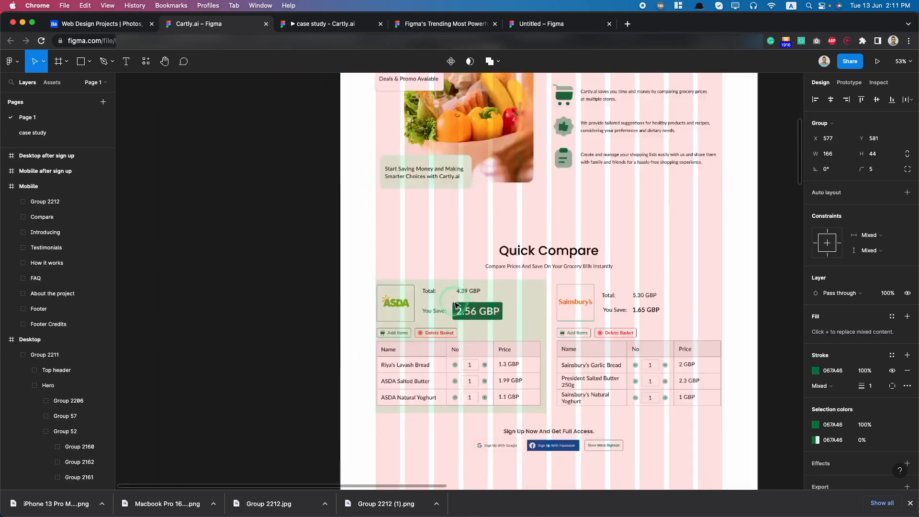
{"action": "left_click", "coordinate": [443, 204]}
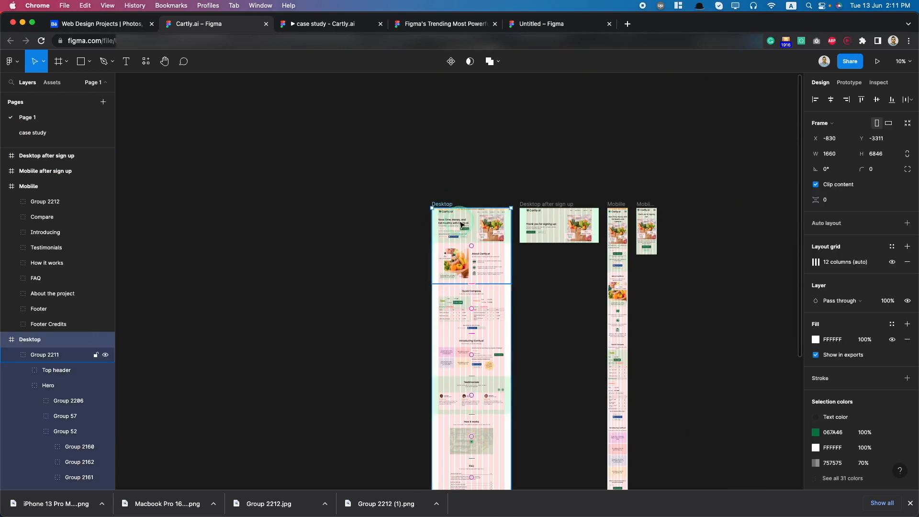
{"action": "scroll", "coordinate": [487, 245], "scroll_direction": "down", "scroll_amount": 5}
{"action": "scroll", "coordinate": [856, 335], "scroll_direction": "down", "scroll_amount": 3}
{"action": "left_click", "coordinate": [907, 400]}
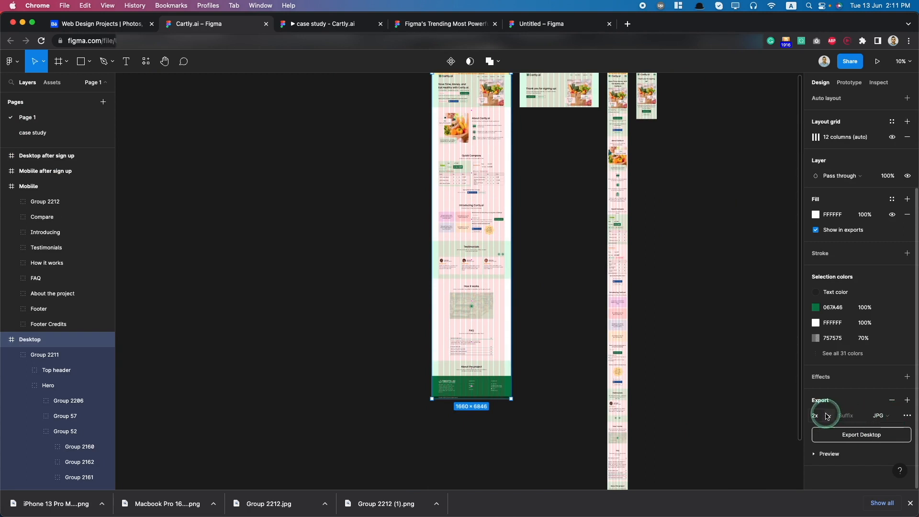
{"action": "left_click", "coordinate": [846, 436]}
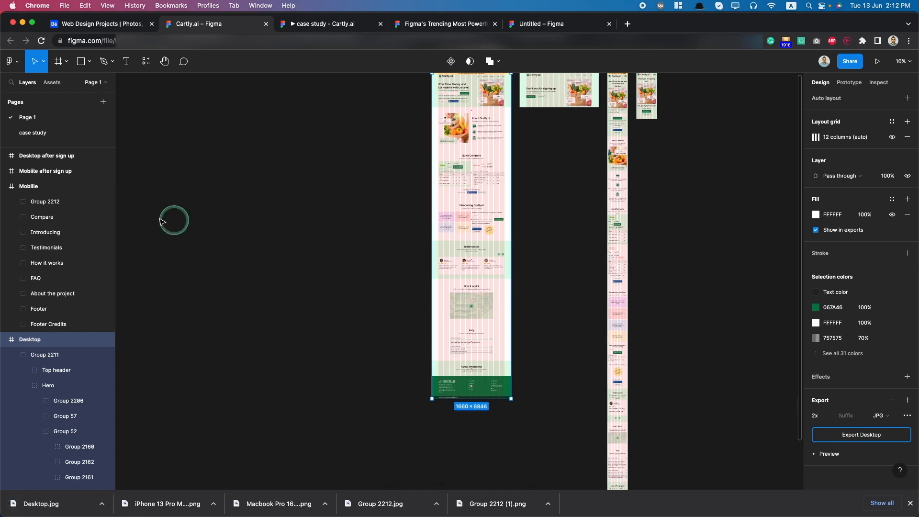
Step: Return to the case study page and try to place the exported Desktop.jpg below the Landing Page heading in frame 3
{"action": "left_click", "coordinate": [20, 133]}
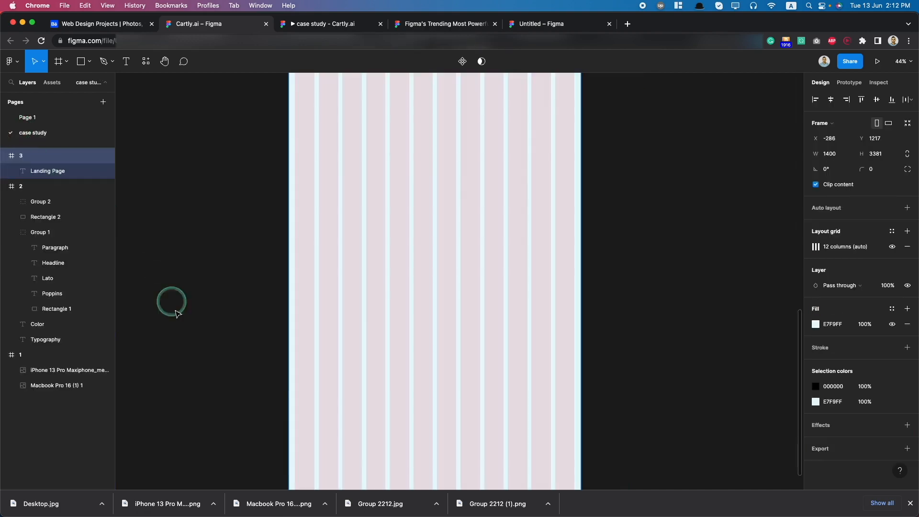
{"action": "scroll", "coordinate": [363, 330], "scroll_direction": "down", "scroll_amount": 10}
{"action": "scroll", "coordinate": [320, 251], "scroll_direction": "up", "scroll_amount": 1}
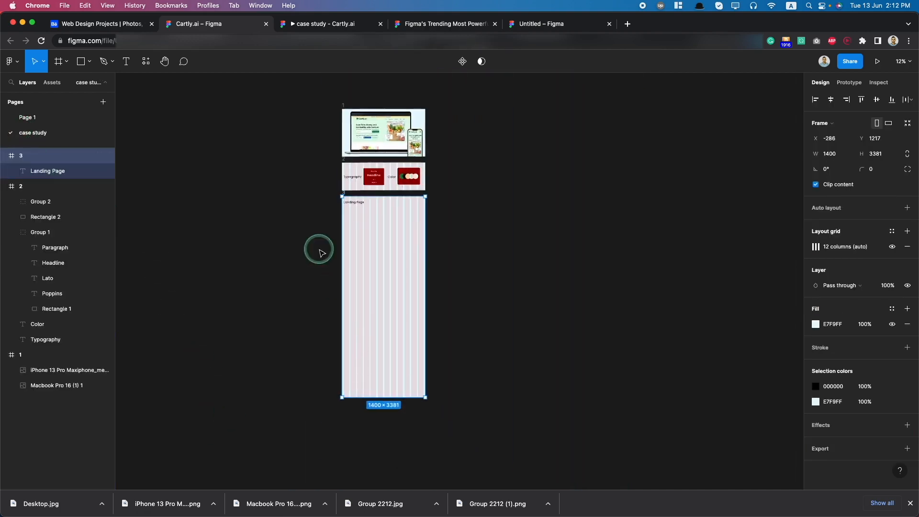
{"action": "scroll", "coordinate": [375, 190], "scroll_direction": "up", "scroll_amount": 8}
{"action": "scroll", "coordinate": [376, 190], "scroll_direction": "up", "scroll_amount": 1}
{"action": "left_click_drag", "start_coordinate": [74, 500], "coordinate": [408, 260]}
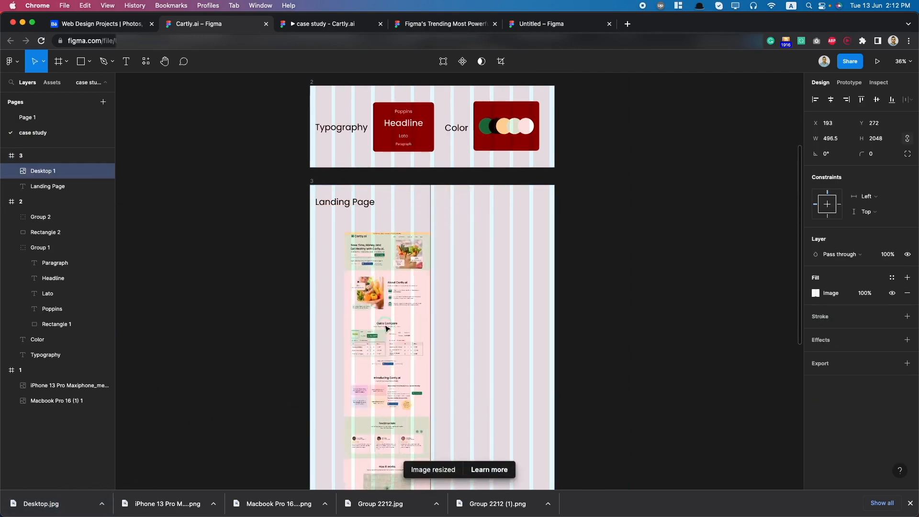
{"action": "left_click_drag", "start_coordinate": [393, 323], "coordinate": [394, 322]}
{"action": "key", "text": "ctrl+z"}
{"action": "key", "text": "ctrl+z"}
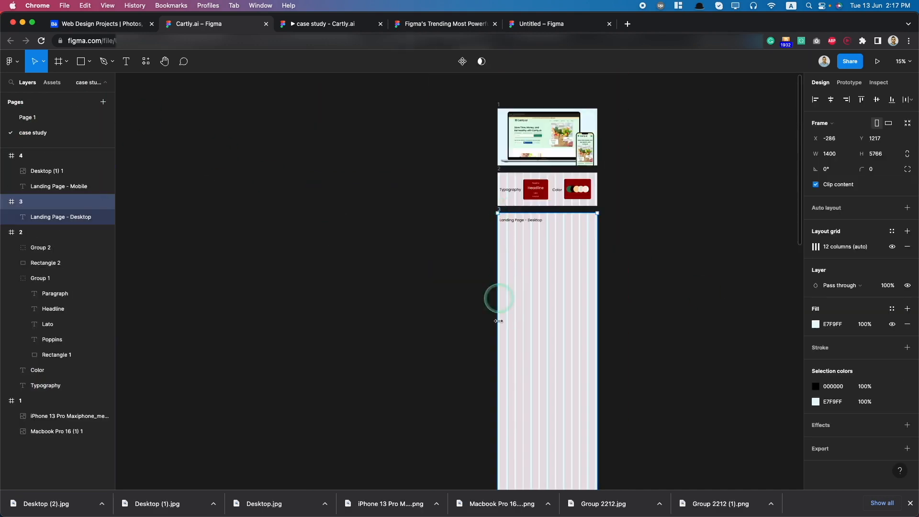
Step: Place the Desktop (2) image at 1340 × 5527 in frame 3, beneath the Landing Page - Desktop heading at X 30, Y 175
{"action": "scroll", "coordinate": [497, 298], "scroll_direction": "up", "scroll_amount": 3}
{"action": "scroll", "coordinate": [548, 452], "scroll_direction": "down", "scroll_amount": 3}
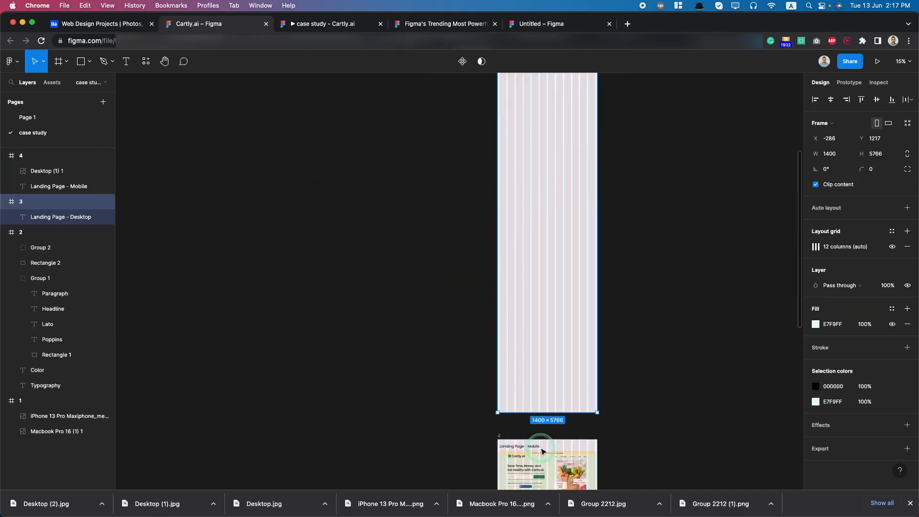
{"action": "scroll", "coordinate": [544, 424], "scroll_direction": "up", "scroll_amount": 6}
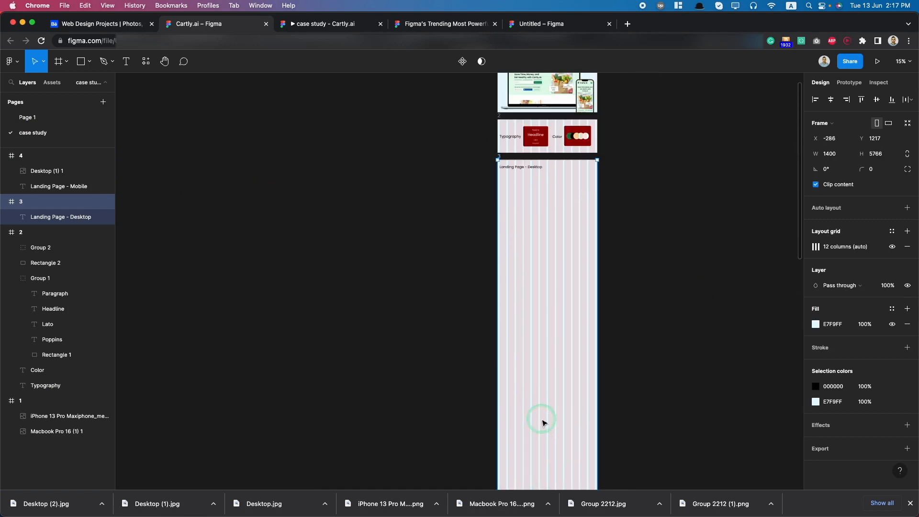
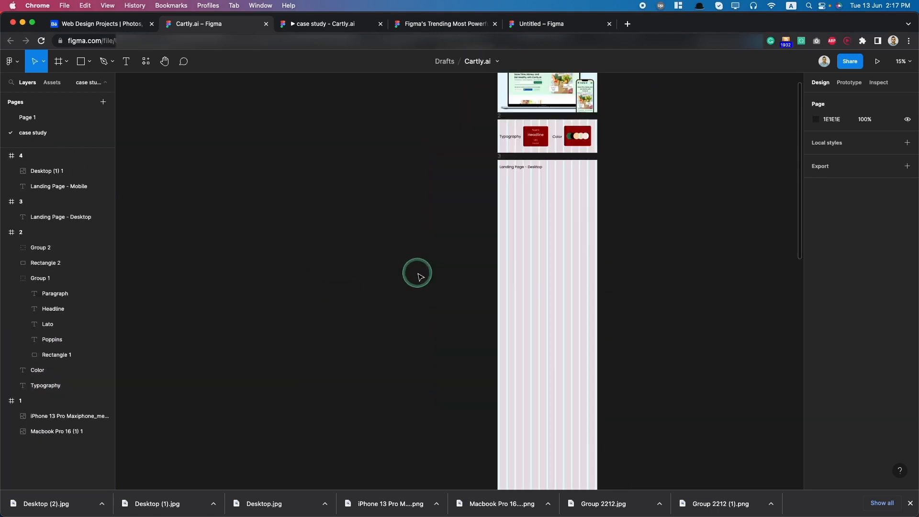
{"action": "key", "text": "super+v"}
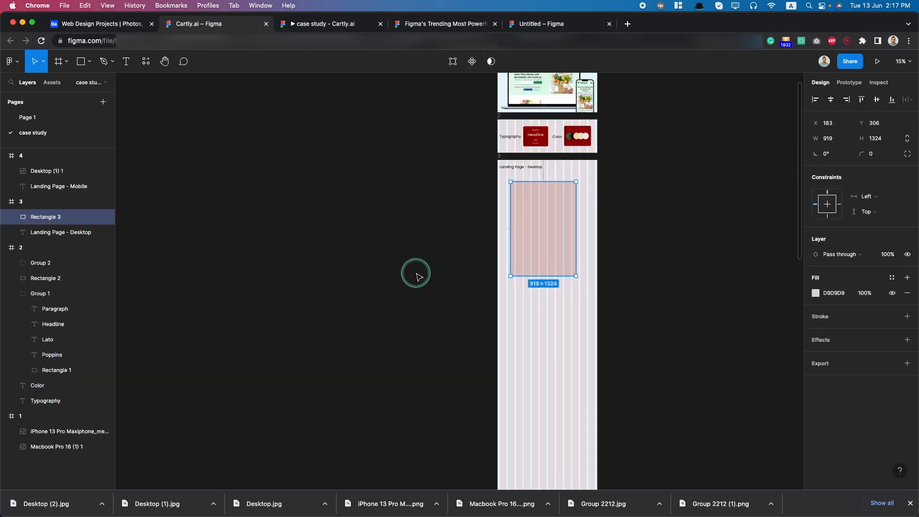
{"action": "key", "text": "super+z"}
{"action": "key", "text": "super+v"}
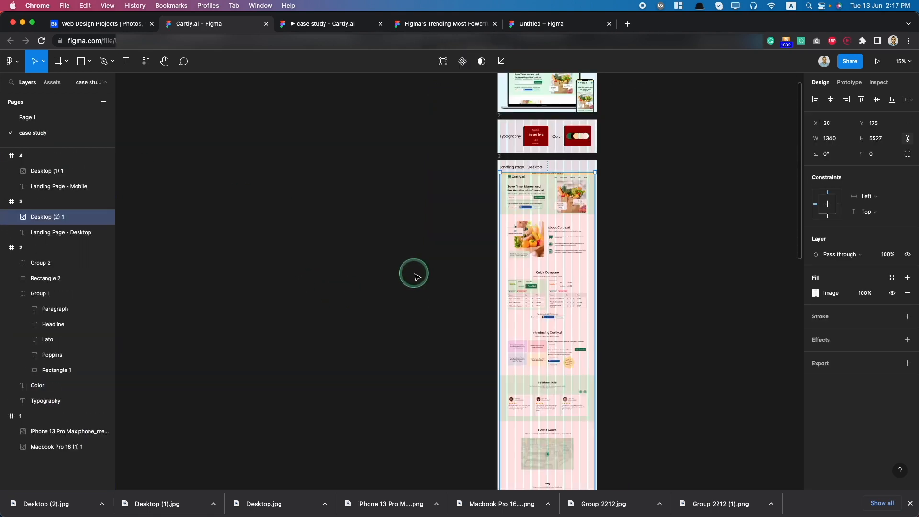
Step: Preview frame 3 in the prototype and delete its Desktop (2) image in the design file
{"action": "left_click", "coordinate": [312, 24]}
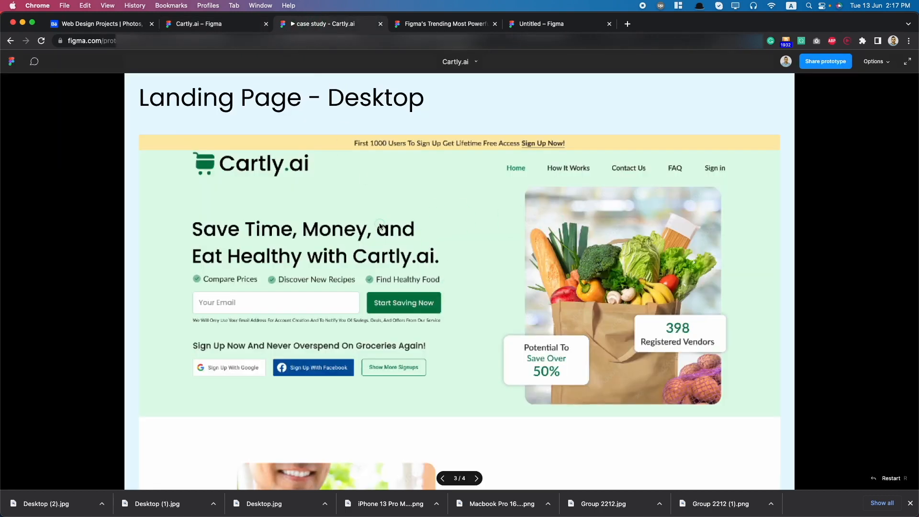
{"action": "left_click", "coordinate": [379, 224]}
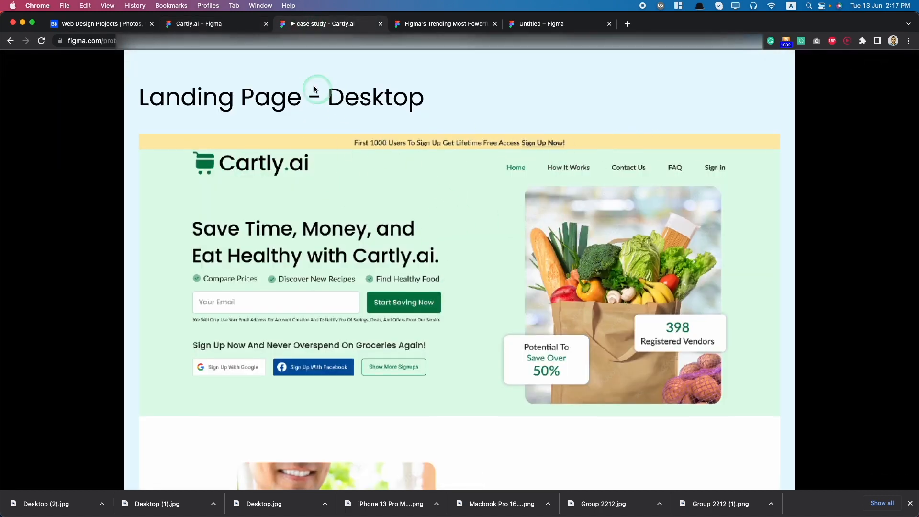
{"action": "left_click", "coordinate": [218, 24]}
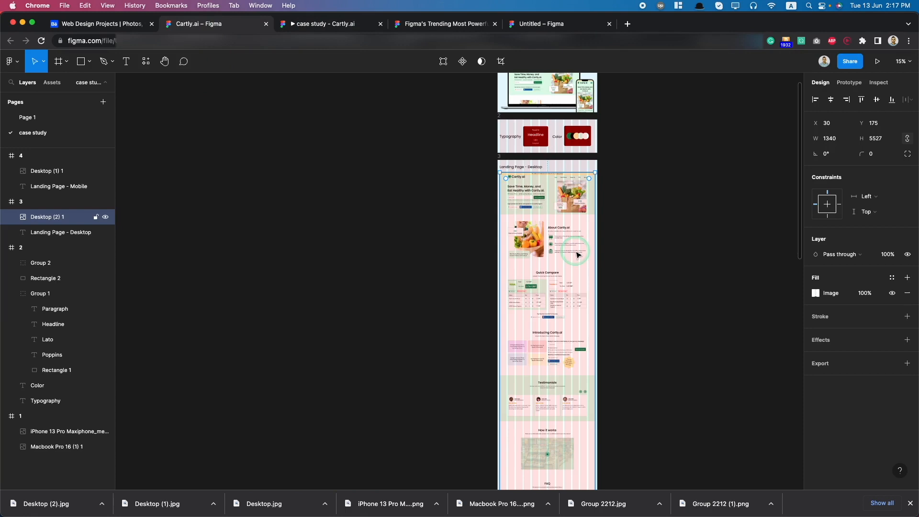
{"action": "key", "text": "Delete"}
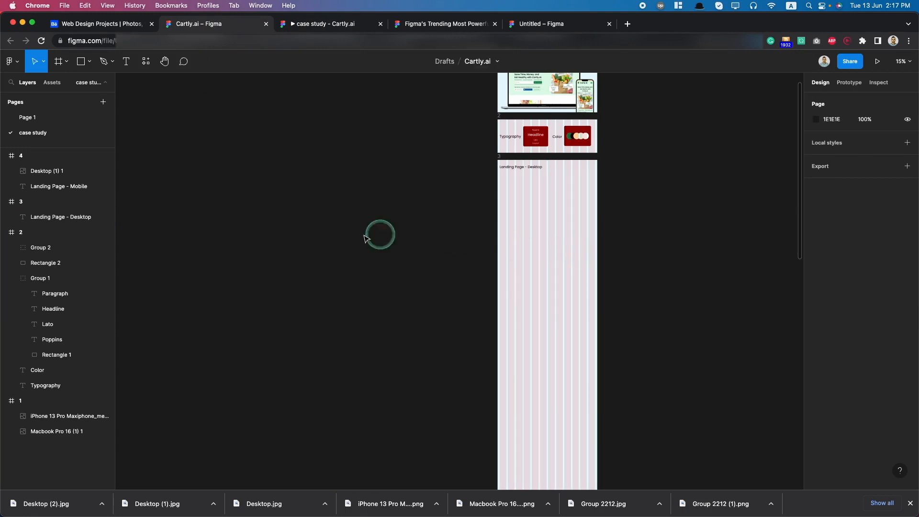
Step: Copy the original Desktop frame from Page 1 and paste it into frame 3 on the case study page
{"action": "left_click", "coordinate": [27, 119]}
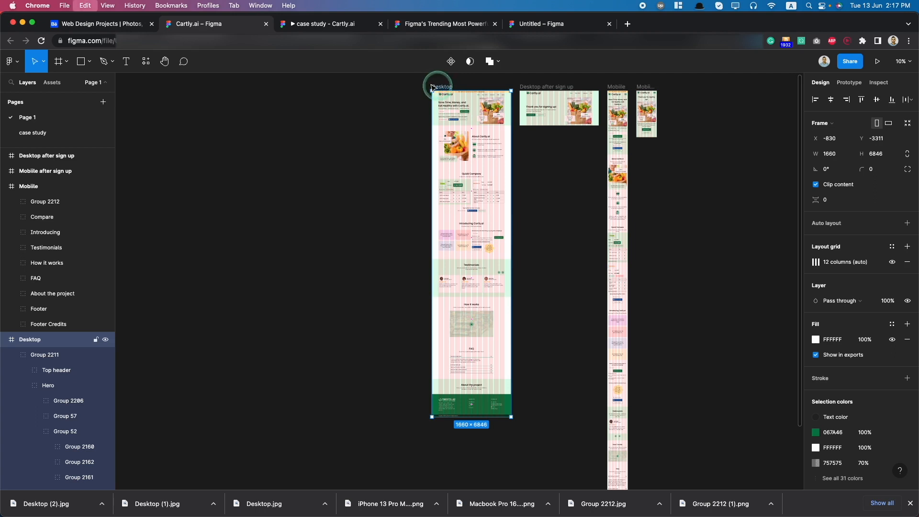
{"action": "left_click", "coordinate": [44, 136]}
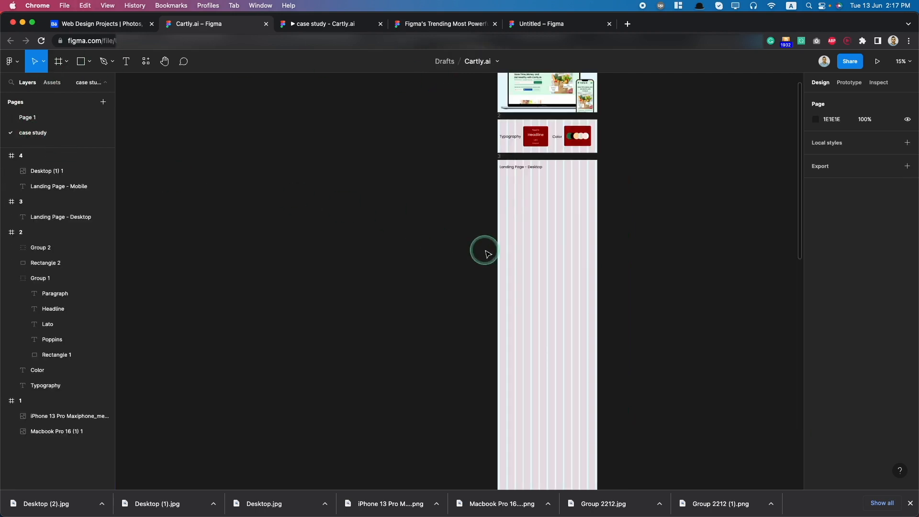
{"action": "left_click", "coordinate": [532, 268]}
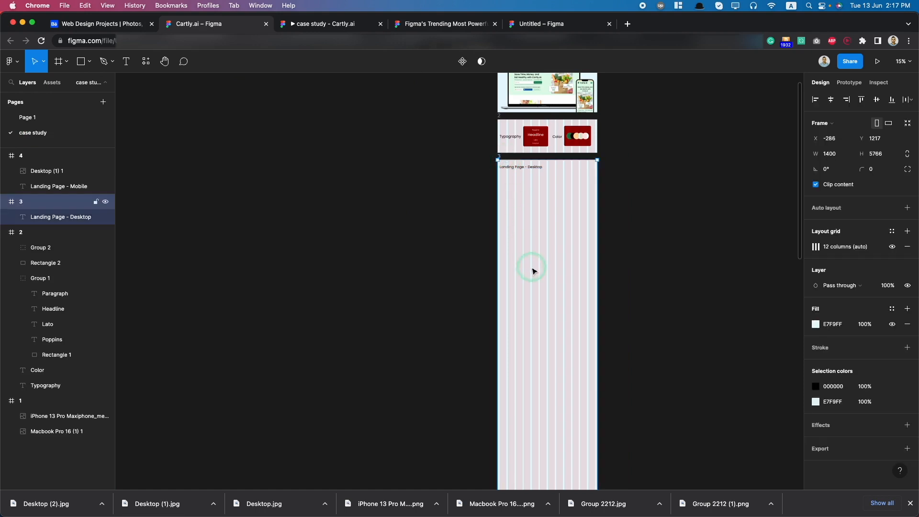
{"action": "key", "text": "super+v"}
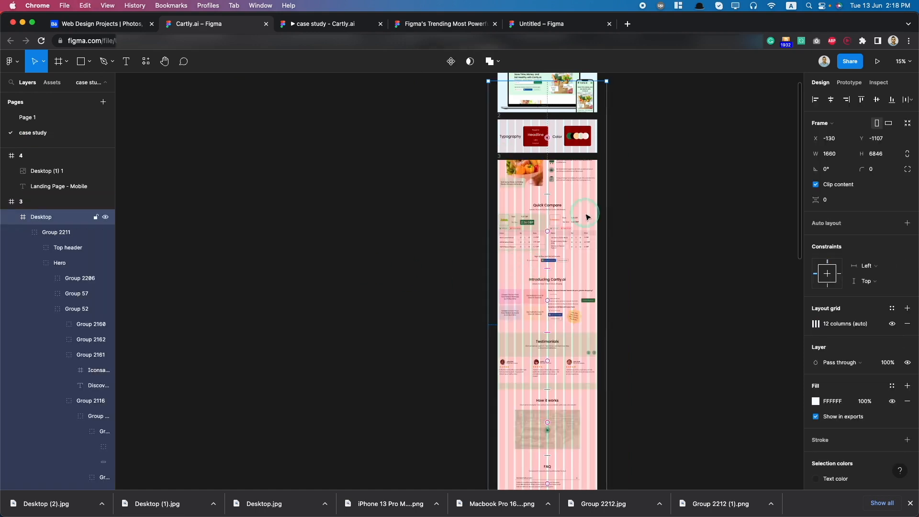
Step: Position the pasted Desktop frame beneath the Landing Page - Desktop heading in frame 3, at about X 30, Y 318
{"action": "scroll", "coordinate": [574, 217], "scroll_direction": "down", "scroll_amount": 5}
{"action": "left_click_drag", "start_coordinate": [565, 206], "coordinate": [571, 257]}
{"action": "scroll", "coordinate": [567, 249], "scroll_direction": "up", "scroll_amount": 5}
{"action": "scroll", "coordinate": [563, 239], "scroll_direction": "down", "scroll_amount": 5}
{"action": "key", "text": "Escape"}
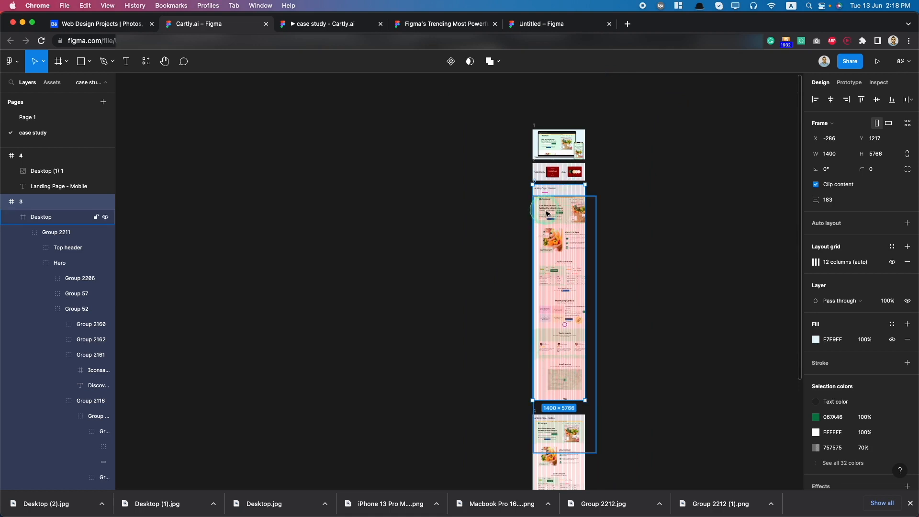
Step: Delete frame 4, the Landing Page - Mobile section below frame 3
{"action": "scroll", "coordinate": [558, 287], "scroll_direction": "down", "scroll_amount": 2}
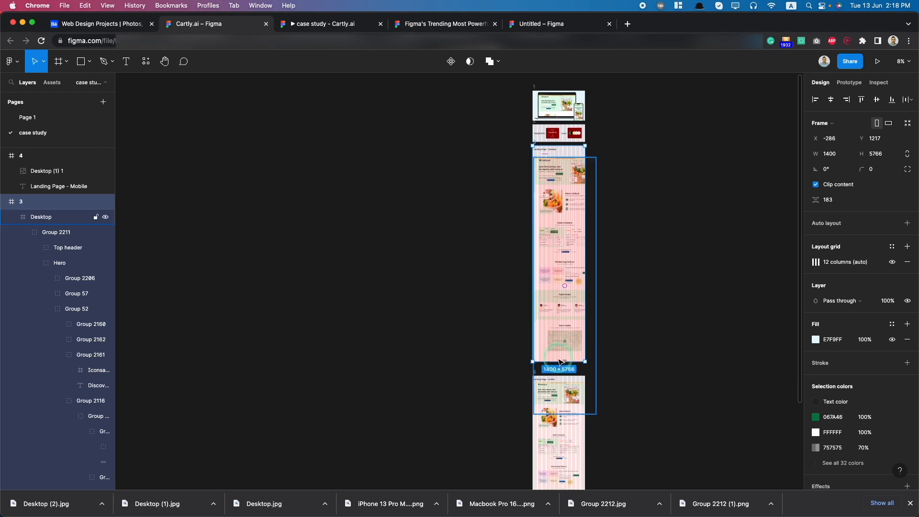
{"action": "left_click_drag", "start_coordinate": [522, 371], "coordinate": [612, 458]}
{"action": "key", "text": "Delete"}
Step: Widen frame 3 from its right edge to about 1721 so the full Desktop frame fits with an even side margin
{"action": "scroll", "coordinate": [531, 299], "scroll_direction": "up", "scroll_amount": 4}
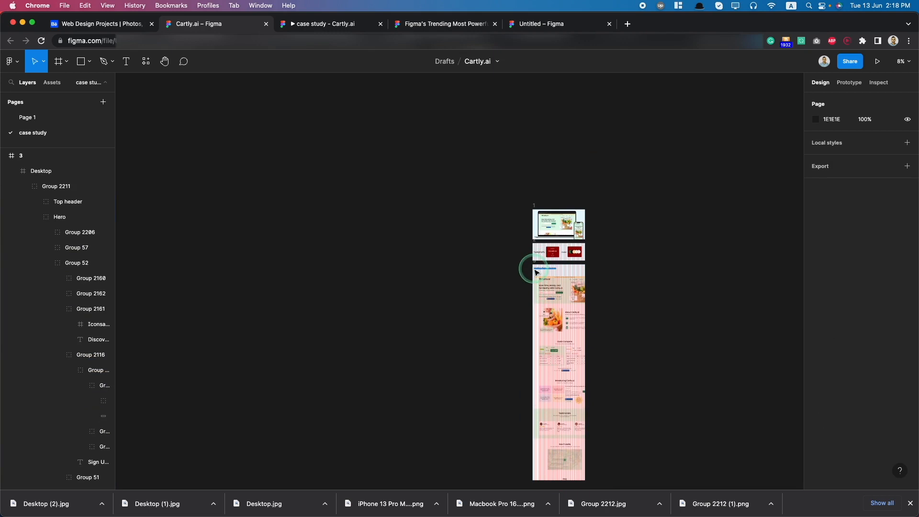
{"action": "left_click", "coordinate": [535, 272]}
{"action": "scroll", "coordinate": [574, 258], "scroll_direction": "down", "scroll_amount": 3}
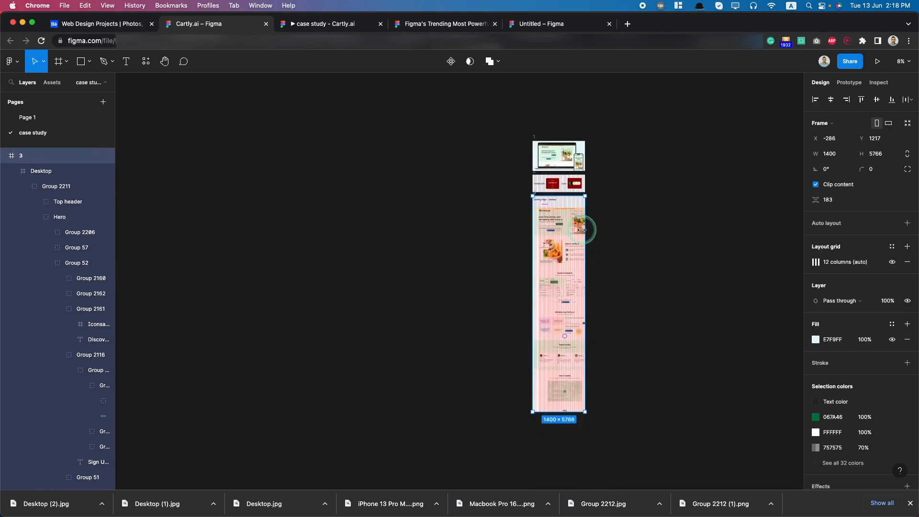
{"action": "left_click_drag", "start_coordinate": [595, 231], "coordinate": [599, 231]}
{"action": "scroll", "coordinate": [600, 231], "scroll_direction": "up", "scroll_amount": 10}
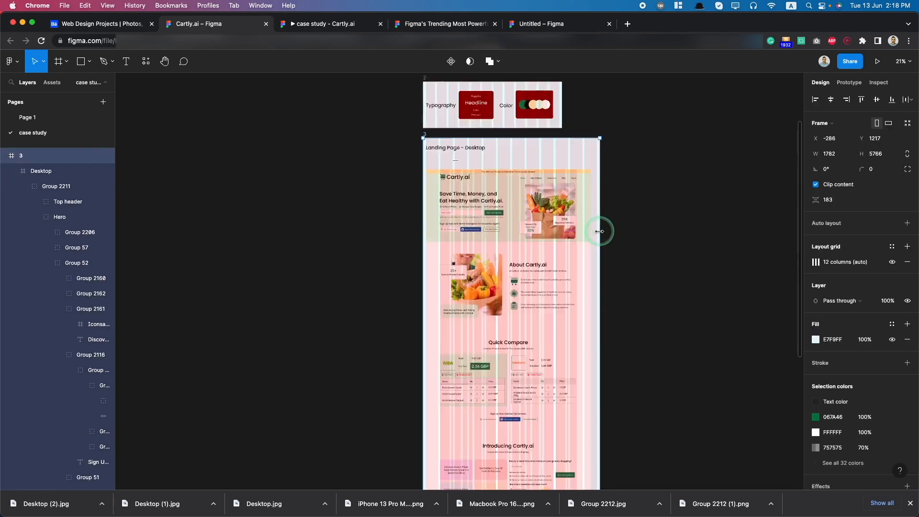
{"action": "left_click_drag", "start_coordinate": [603, 229], "coordinate": [589, 225]}
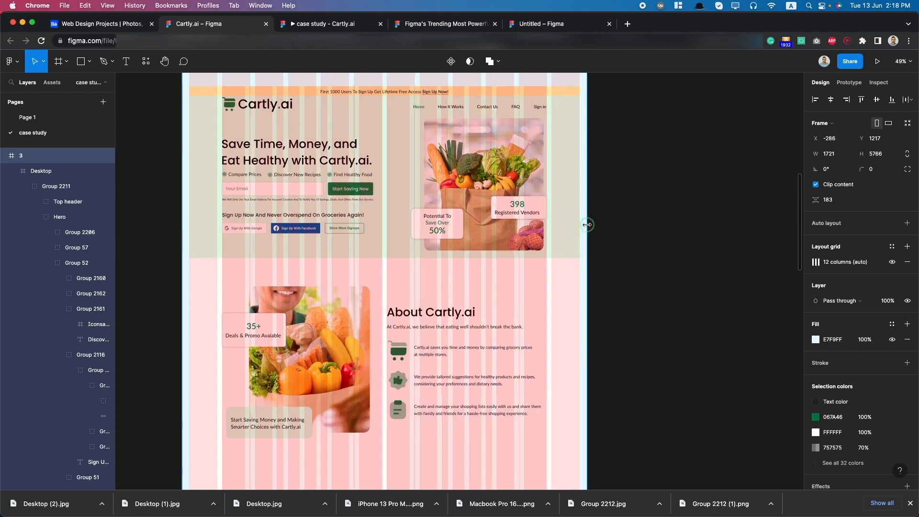
Step: Extend frame 3 downward past the Desktop design's footer to a height of about 7267
{"action": "scroll", "coordinate": [575, 249], "scroll_direction": "down", "scroll_amount": 10}
{"action": "scroll", "coordinate": [548, 239], "scroll_direction": "down", "scroll_amount": 5}
{"action": "left_click_drag", "start_coordinate": [549, 172], "coordinate": [550, 209]}
{"action": "scroll", "coordinate": [554, 197], "scroll_direction": "up", "scroll_amount": 15}
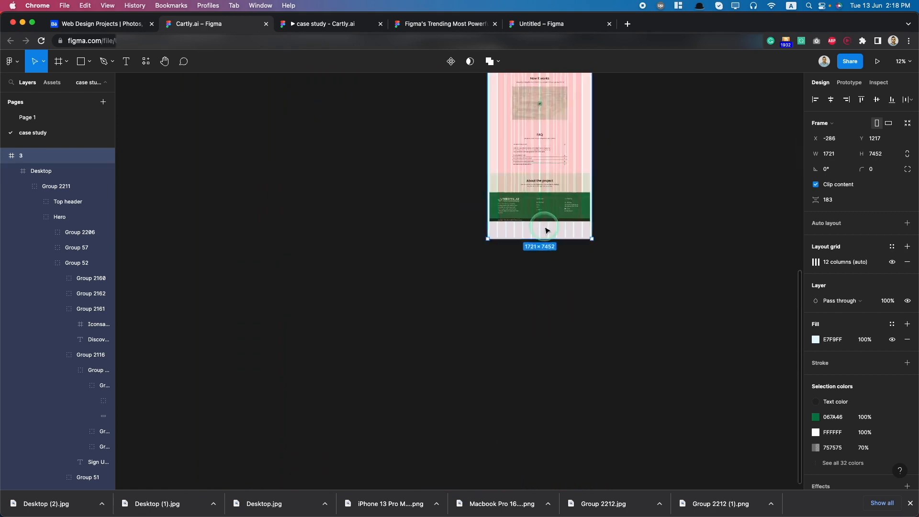
{"action": "left_click_drag", "start_coordinate": [545, 265], "coordinate": [541, 206]}
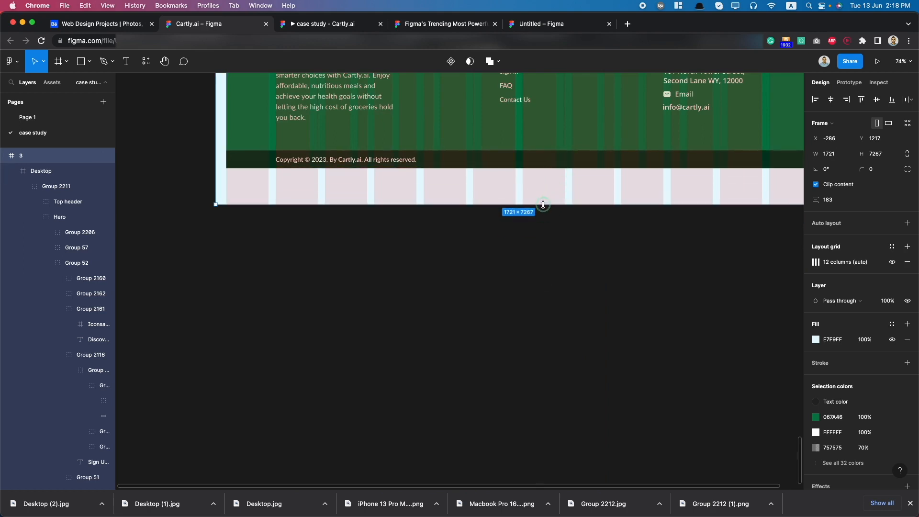
Step: Trim frame 3's bottom edge in small adjustments to a height of 7254
{"action": "scroll", "coordinate": [544, 197], "scroll_direction": "up", "scroll_amount": 10}
{"action": "scroll", "coordinate": [535, 207], "scroll_direction": "up", "scroll_amount": 5}
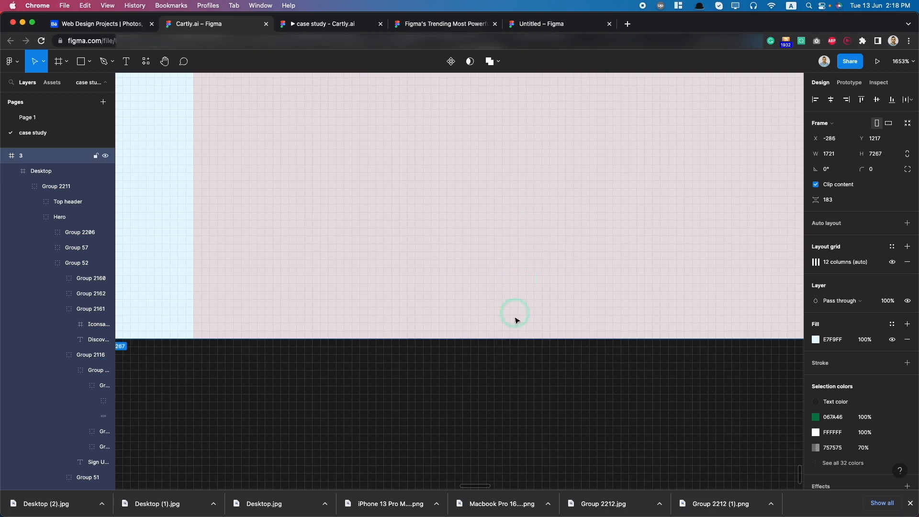
{"action": "left_click_drag", "start_coordinate": [508, 337], "coordinate": [508, 303]}
{"action": "scroll", "coordinate": [509, 303], "scroll_direction": "down", "scroll_amount": 10}
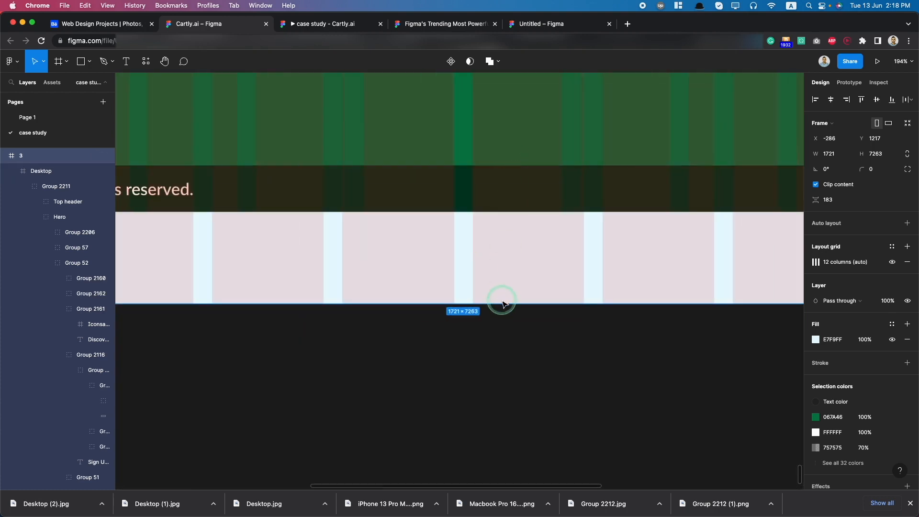
{"action": "left_click_drag", "start_coordinate": [501, 300], "coordinate": [501, 294]}
{"action": "scroll", "coordinate": [476, 293], "scroll_direction": "up", "scroll_amount": 12}
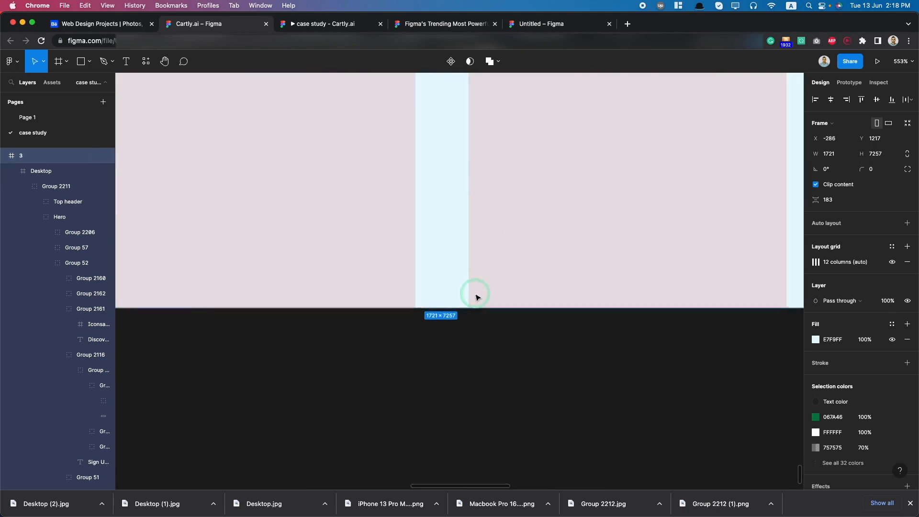
{"action": "scroll", "coordinate": [488, 327], "scroll_direction": "up", "scroll_amount": 3}
{"action": "left_click_drag", "start_coordinate": [494, 337], "coordinate": [498, 297]}
{"action": "scroll", "coordinate": [500, 298], "scroll_direction": "down", "scroll_amount": 8}
{"action": "scroll", "coordinate": [500, 298], "scroll_direction": "down", "scroll_amount": 15}
{"action": "scroll", "coordinate": [497, 273], "scroll_direction": "down", "scroll_amount": 5}
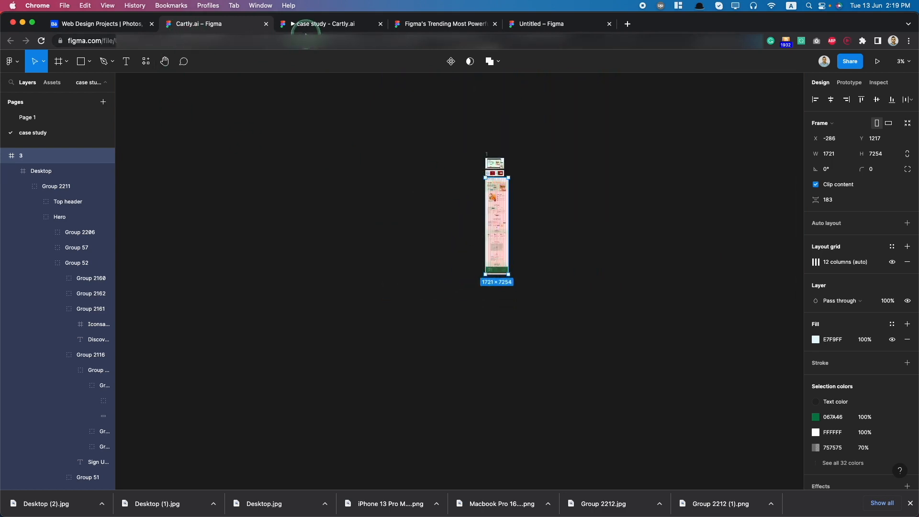
Step: Preview frame 3 in the prototype and give its nested Desktop frame a corner radius of 15
{"action": "left_click", "coordinate": [308, 29]}
{"action": "scroll", "coordinate": [407, 255], "scroll_direction": "down", "scroll_amount": 5}
{"action": "scroll", "coordinate": [407, 254], "scroll_direction": "up", "scroll_amount": 5}
{"action": "scroll", "coordinate": [406, 258], "scroll_direction": "down", "scroll_amount": 5}
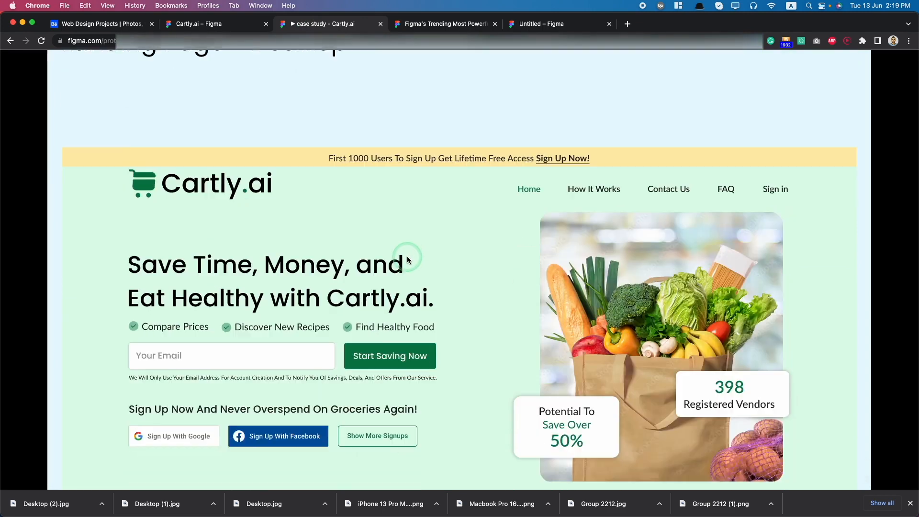
{"action": "left_click", "coordinate": [234, 26]}
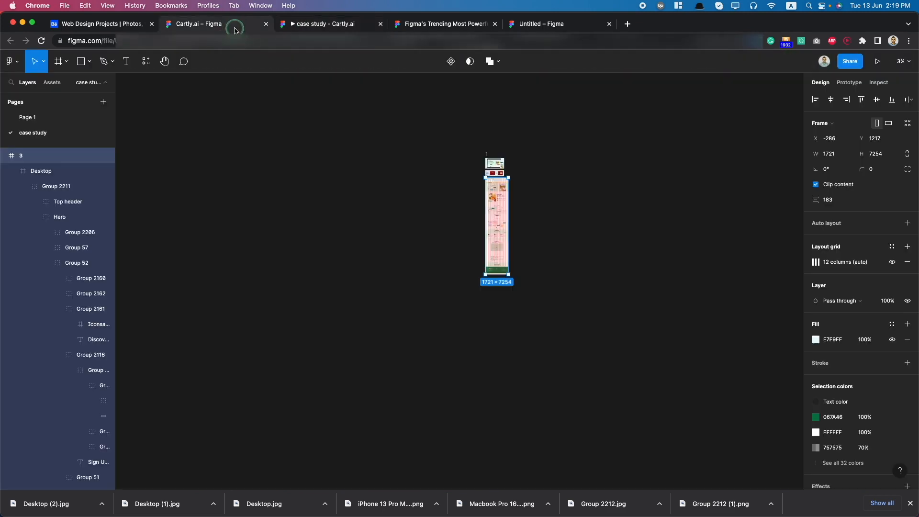
{"action": "left_click", "coordinate": [490, 217]}
{"action": "scroll", "coordinate": [492, 220], "scroll_direction": "up", "scroll_amount": 5}
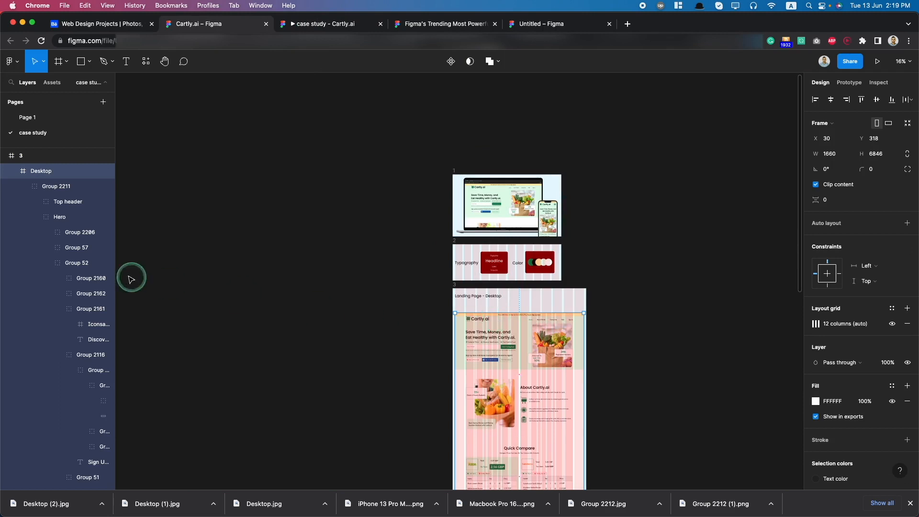
{"action": "left_click", "coordinate": [877, 171]}
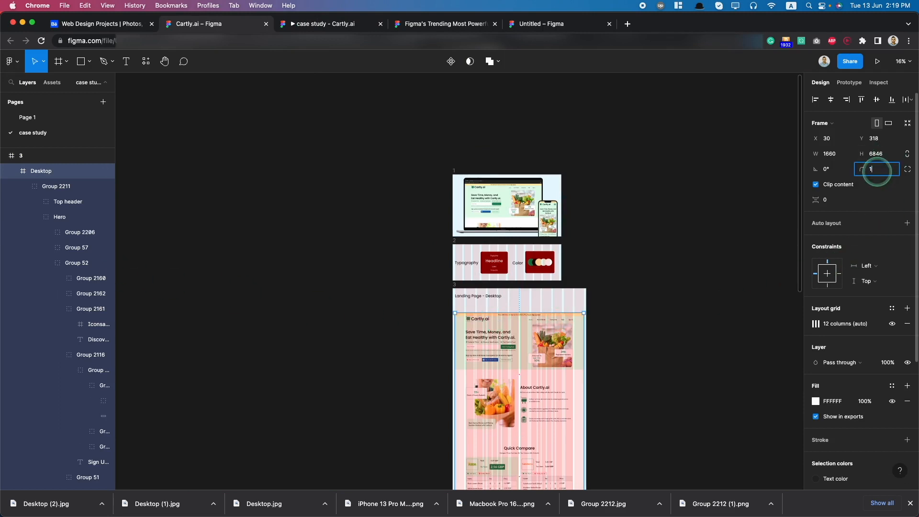
{"action": "scroll", "coordinate": [822, 416], "scroll_direction": "down", "scroll_amount": 5}
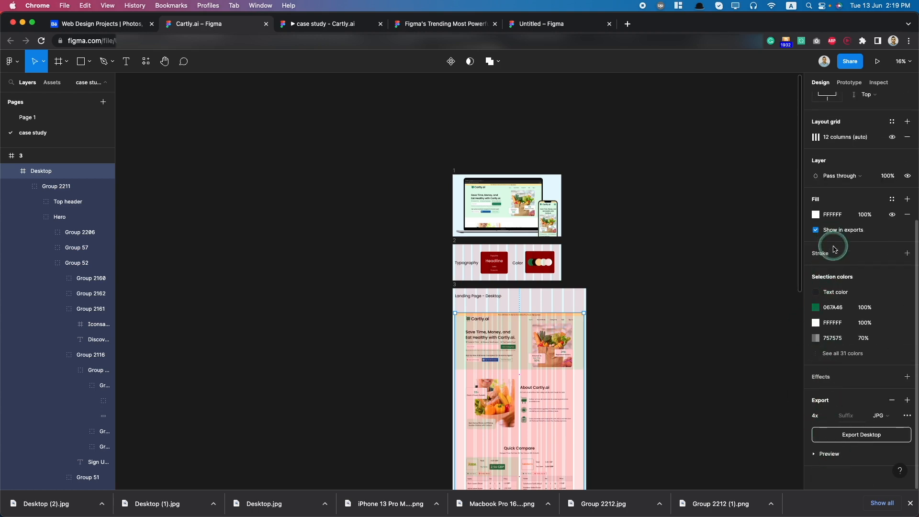
{"action": "scroll", "coordinate": [833, 246], "scroll_direction": "up", "scroll_amount": 5}
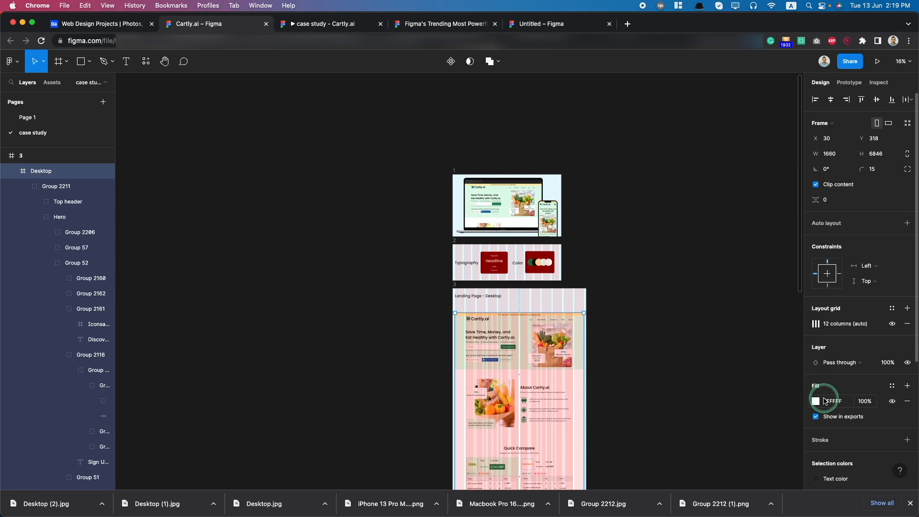
{"action": "scroll", "coordinate": [841, 399], "scroll_direction": "down", "scroll_amount": 3}
{"action": "left_click", "coordinate": [760, 376]}
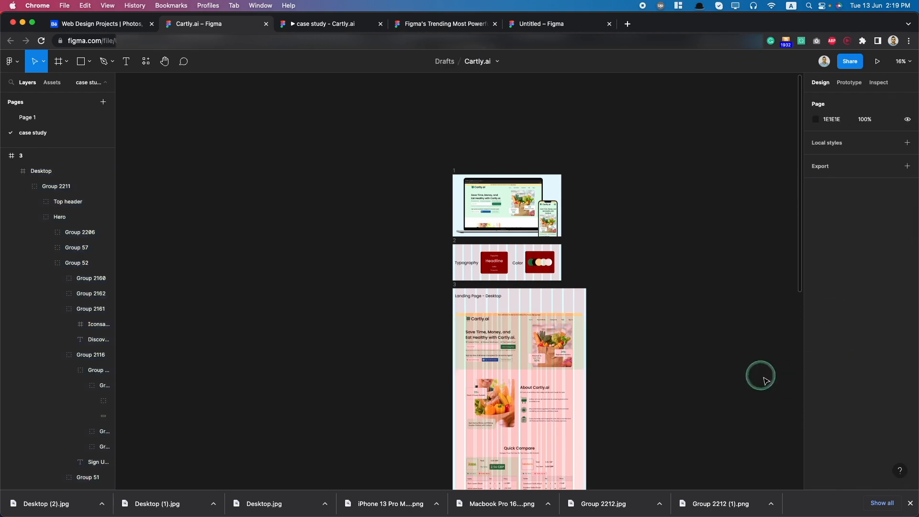
Step: Add a drop shadow with Y 0 and blur 15 to the Desktop frame and preview it in the prototype
{"action": "left_click", "coordinate": [456, 316]}
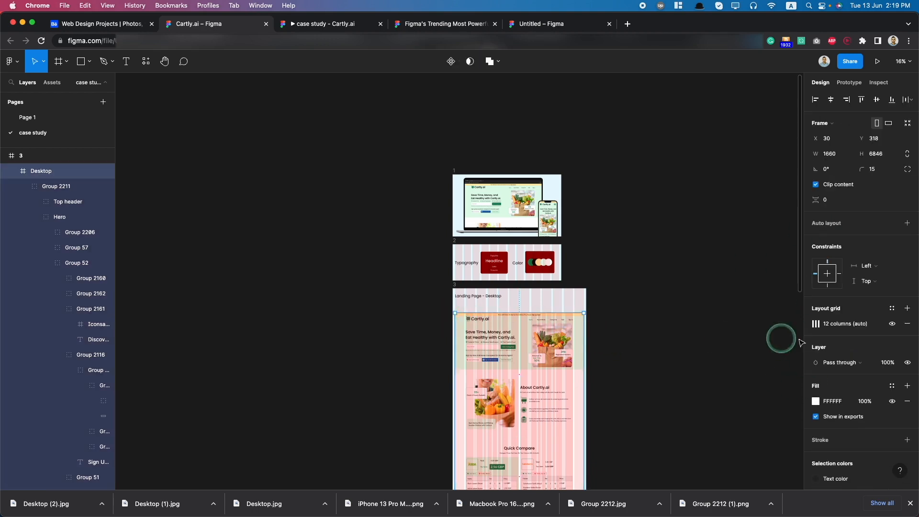
{"action": "scroll", "coordinate": [889, 354], "scroll_direction": "down", "scroll_amount": 3}
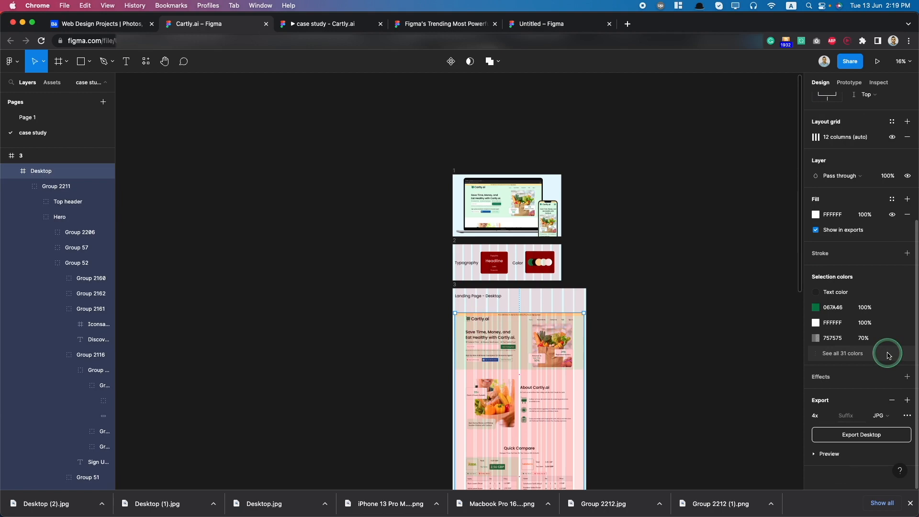
{"action": "left_click", "coordinate": [906, 377]}
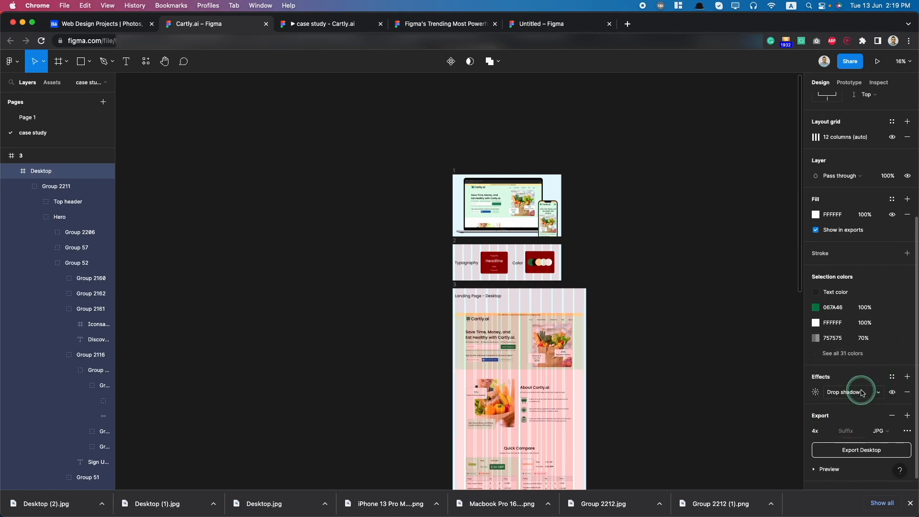
{"action": "left_click", "coordinate": [816, 377]}
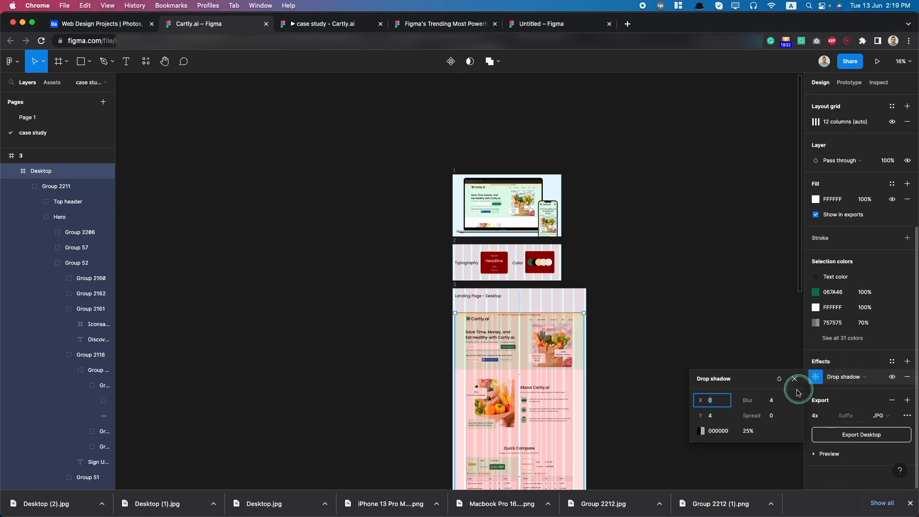
{"action": "left_click", "coordinate": [771, 404]}
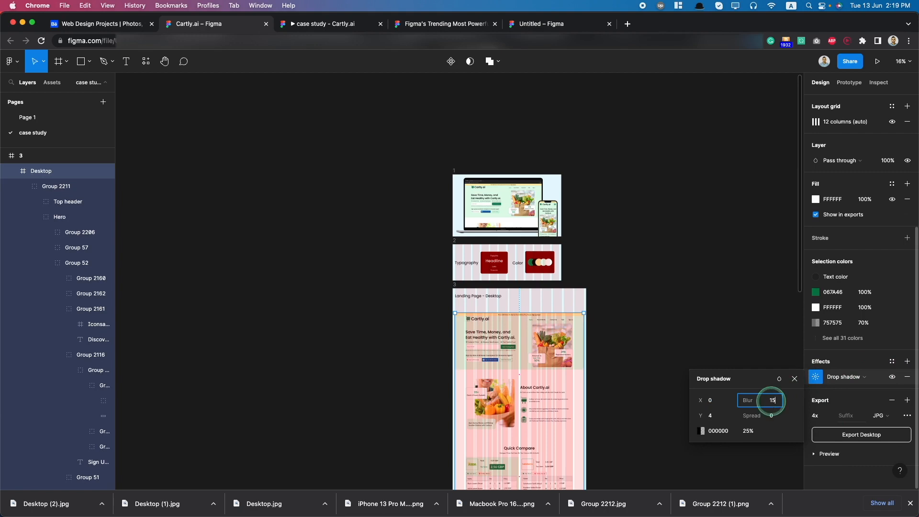
{"action": "left_click", "coordinate": [710, 416]}
{"action": "type", "text": "0"}
{"action": "left_click", "coordinate": [772, 401]}
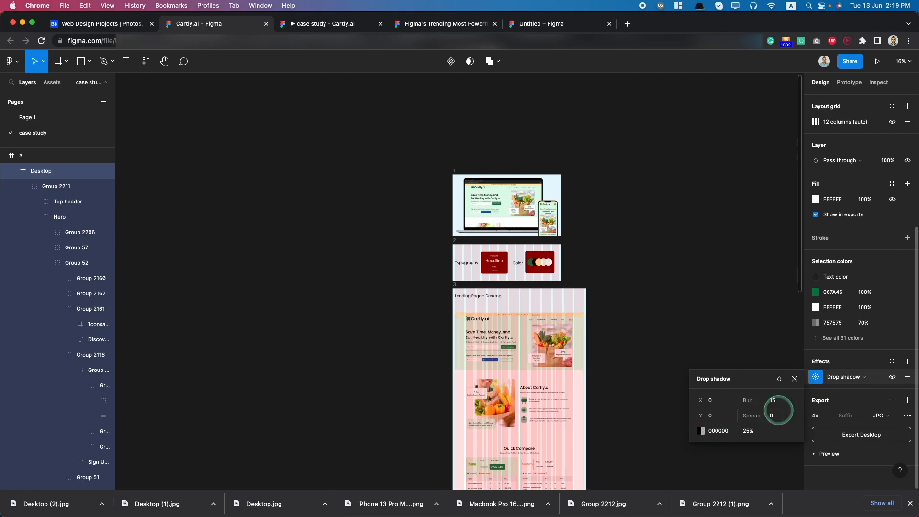
{"action": "left_click", "coordinate": [634, 436]}
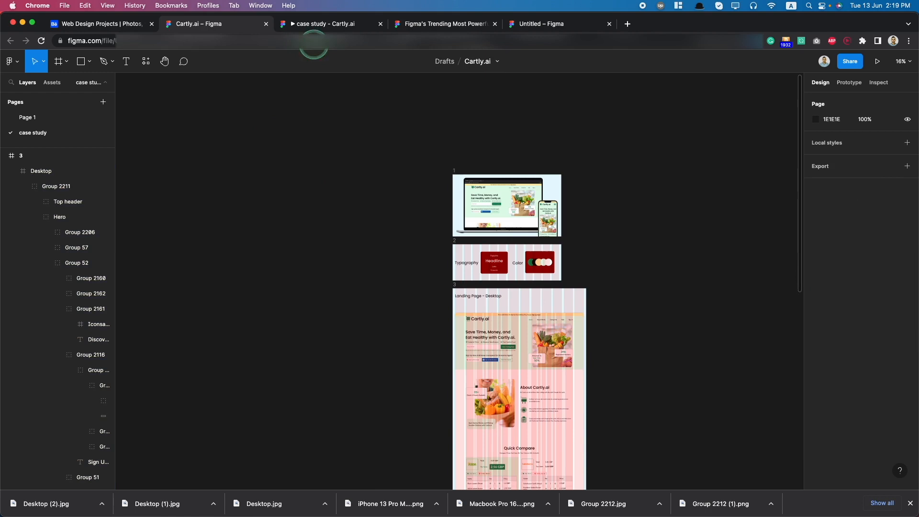
{"action": "left_click", "coordinate": [320, 24]}
{"action": "left_click", "coordinate": [712, 288]}
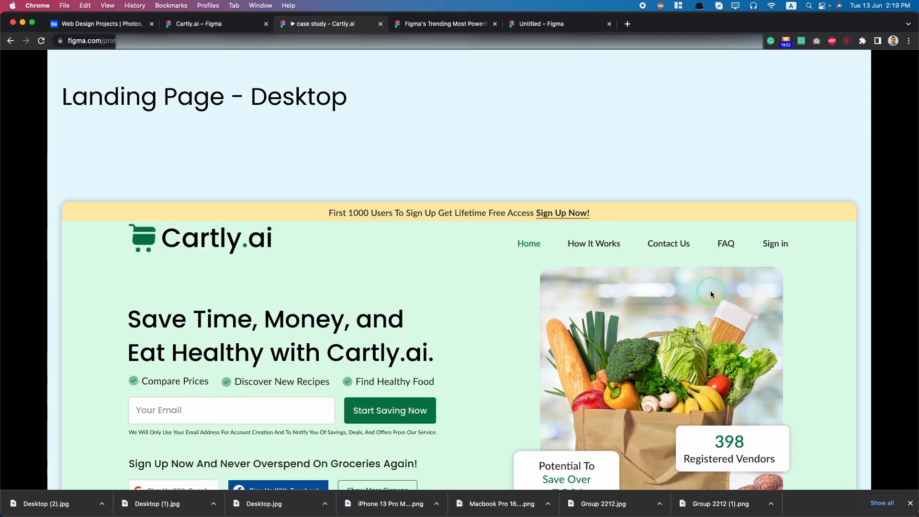
Step: Check the desktop landing page preview down to its footer, return to the design file and duplicate frame 3 beside the original
{"action": "scroll", "coordinate": [708, 294], "scroll_direction": "down", "scroll_amount": 2}
{"action": "scroll", "coordinate": [706, 295], "scroll_direction": "down", "scroll_amount": 20}
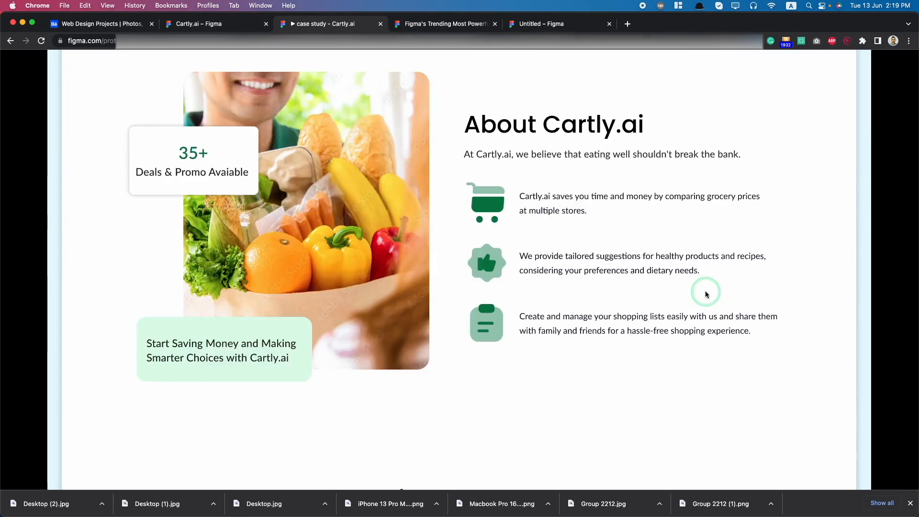
{"action": "scroll", "coordinate": [704, 291], "scroll_direction": "down", "scroll_amount": 1}
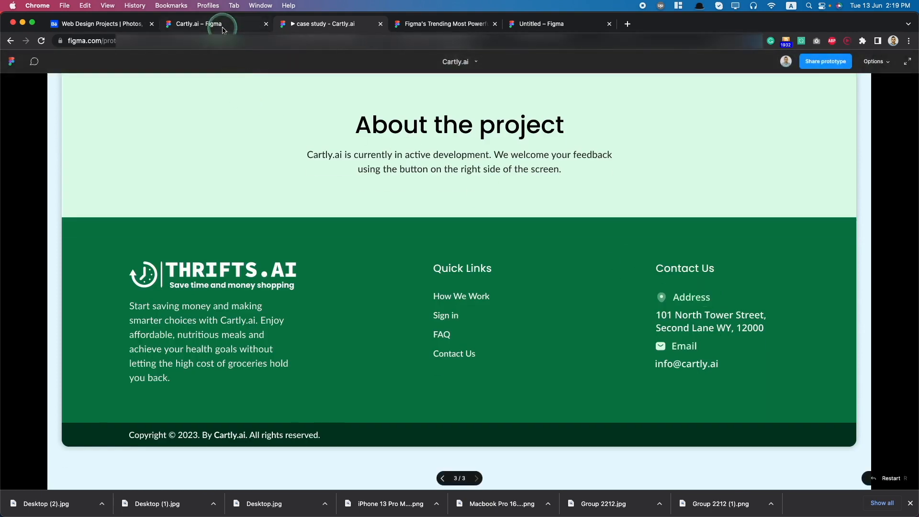
{"action": "left_click", "coordinate": [223, 29]}
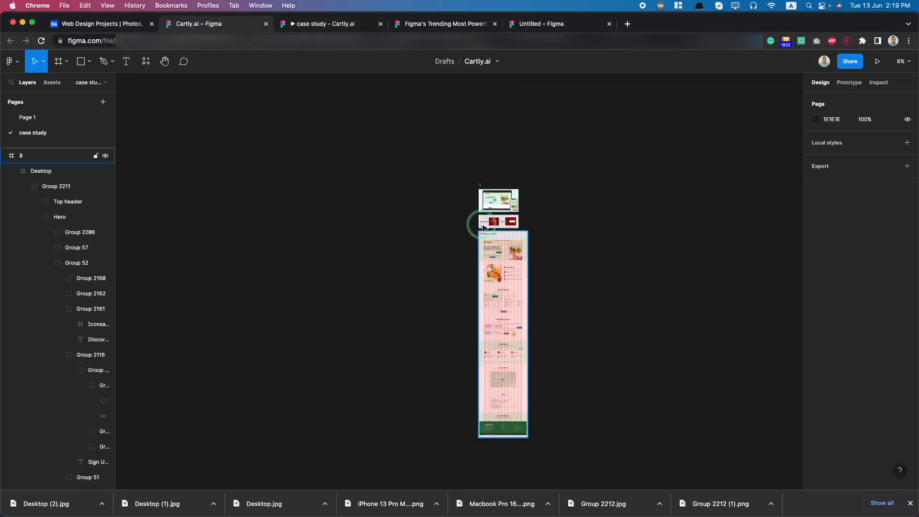
{"action": "left_click", "coordinate": [507, 233]}
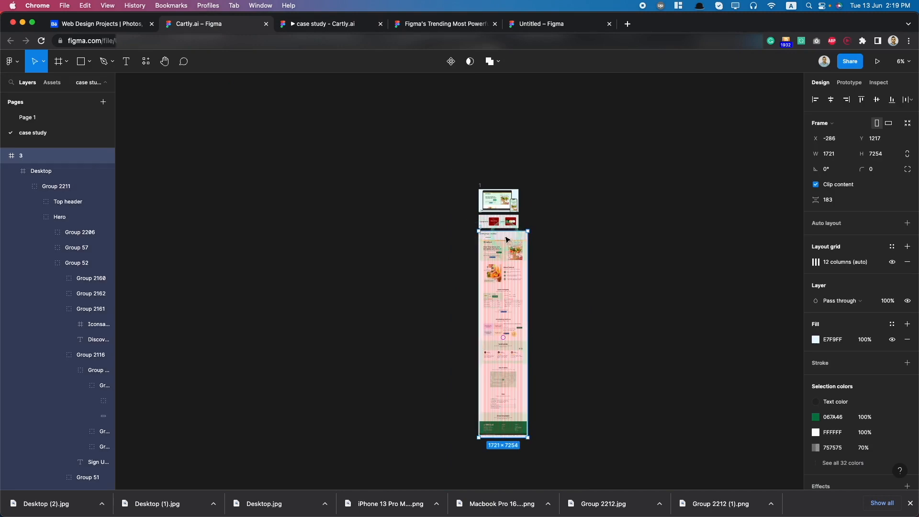
{"action": "key", "text": "super+d"}
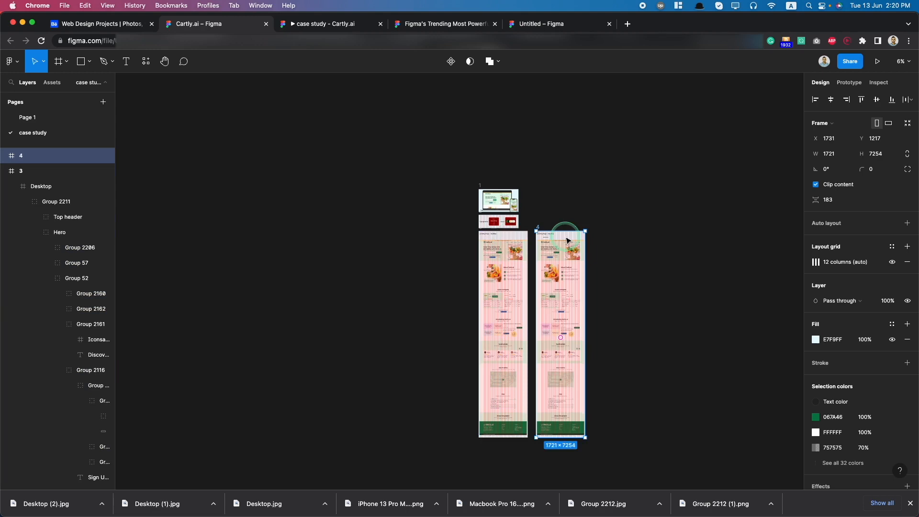
Step: Change the heading of the duplicated frame 4 to "Landing Page - Mobile"
{"action": "scroll", "coordinate": [509, 242], "scroll_direction": "up", "scroll_amount": 10}
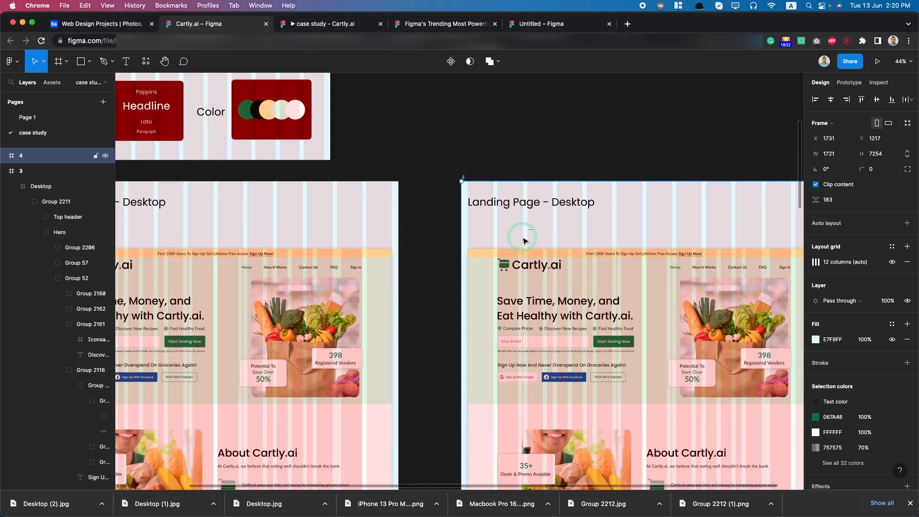
{"action": "scroll", "coordinate": [523, 240], "scroll_direction": "up", "scroll_amount": 3}
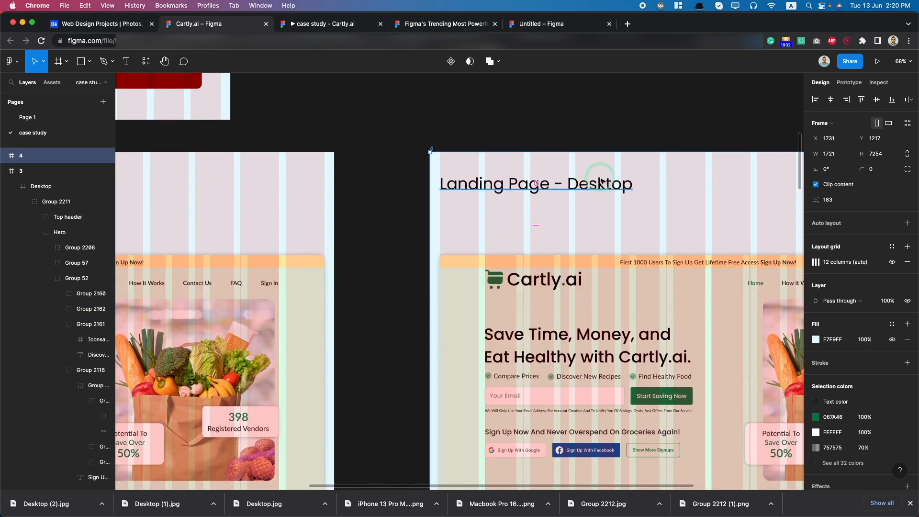
{"action": "double_click", "coordinate": [588, 187]}
{"action": "double_click", "coordinate": [588, 188]}
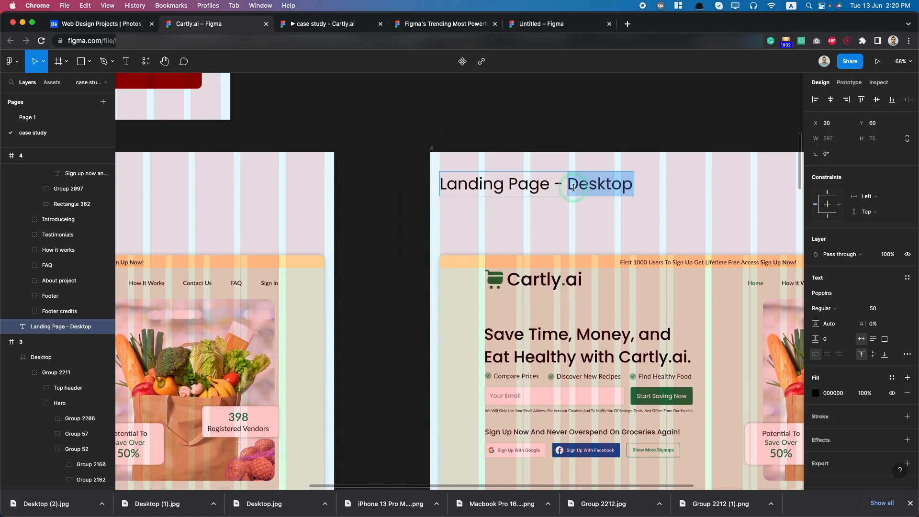
{"action": "type", "text": "Mobile"}
{"action": "key", "text": "Return"}
{"action": "key", "text": "BackSpace"}
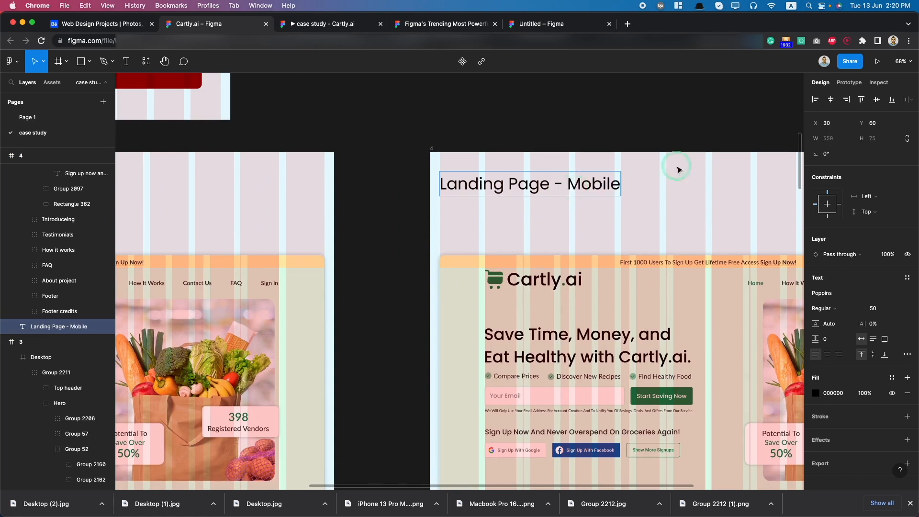
Step: Delete the nested Desktop design from frame 4, keeping its heading
{"action": "double_click", "coordinate": [617, 334]}
{"action": "left_click", "coordinate": [468, 246]}
{"action": "left_click", "coordinate": [481, 261]}
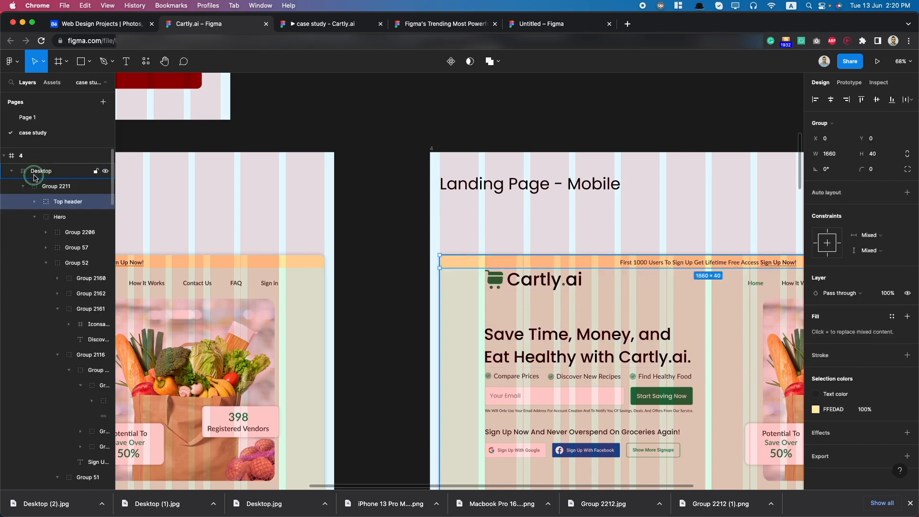
{"action": "left_click", "coordinate": [34, 176]}
{"action": "key", "text": "Delete"}
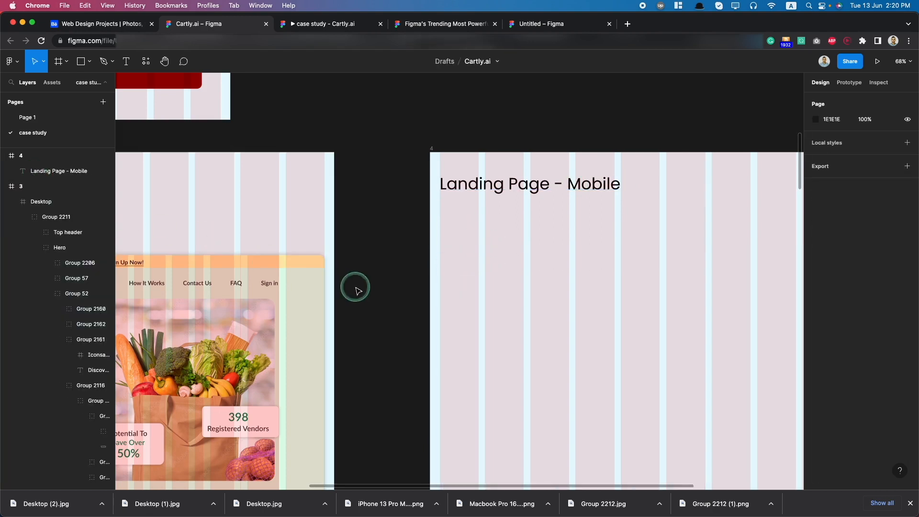
Step: Set frame 4's width to 1400
{"action": "scroll", "coordinate": [357, 288], "scroll_direction": "down", "scroll_amount": 5}
{"action": "scroll", "coordinate": [396, 218], "scroll_direction": "up", "scroll_amount": 3}
{"action": "left_click", "coordinate": [394, 207]}
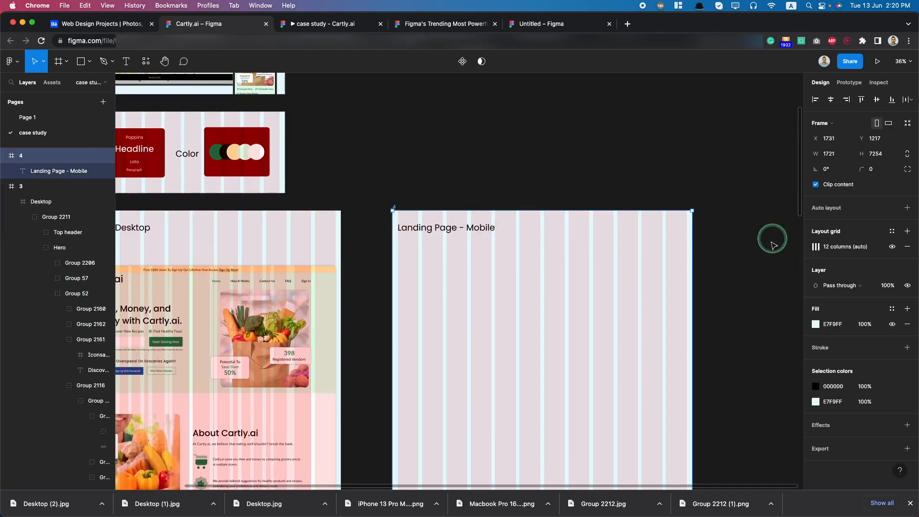
{"action": "left_click", "coordinate": [832, 156]}
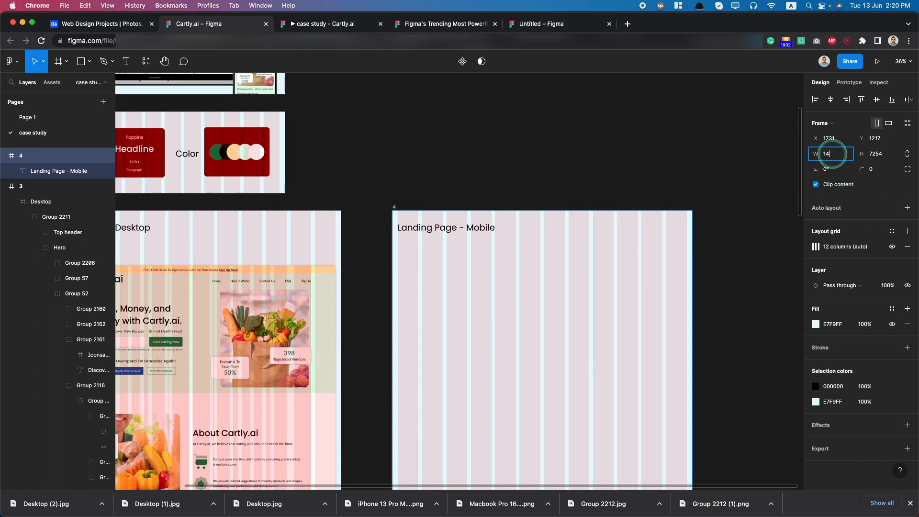
{"action": "key", "text": "Return"}
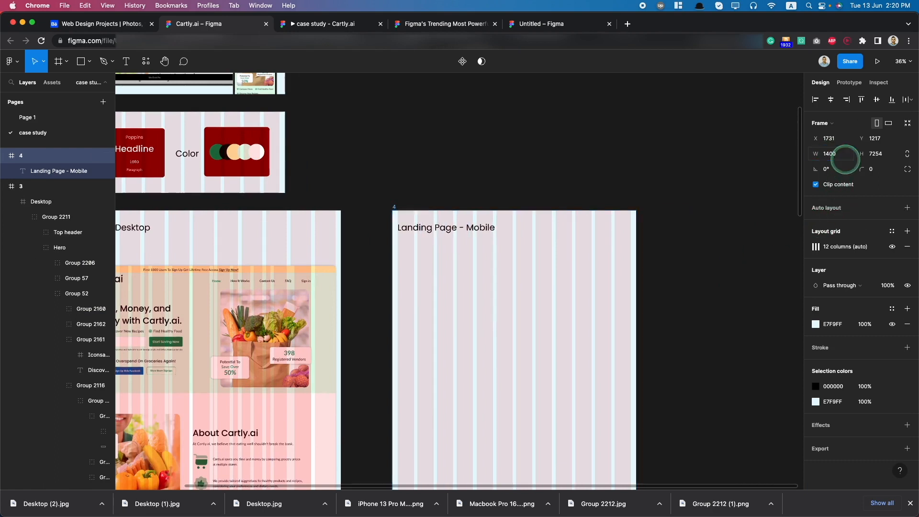
Step: Copy the full Mobile frame from Page 1 and paste it into the case study page
{"action": "scroll", "coordinate": [466, 348], "scroll_direction": "down", "scroll_amount": 3}
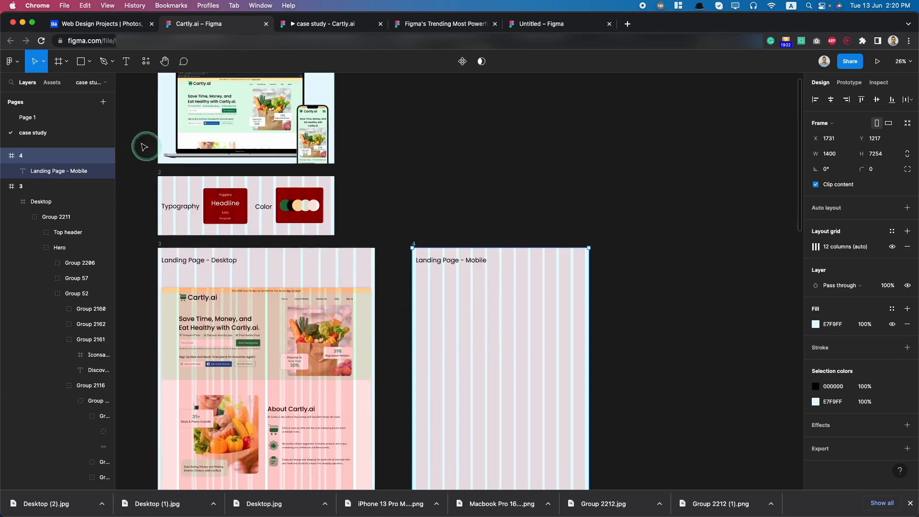
{"action": "left_click", "coordinate": [108, 117]}
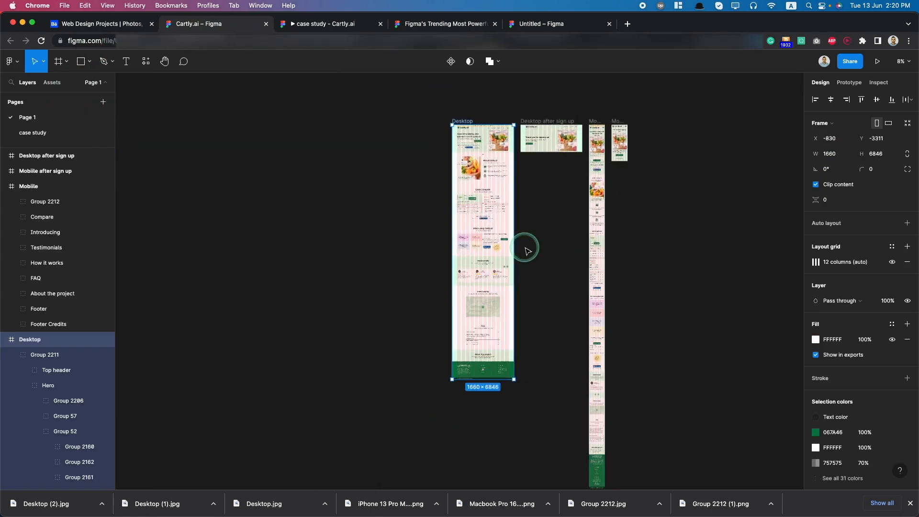
{"action": "left_click", "coordinate": [592, 124]}
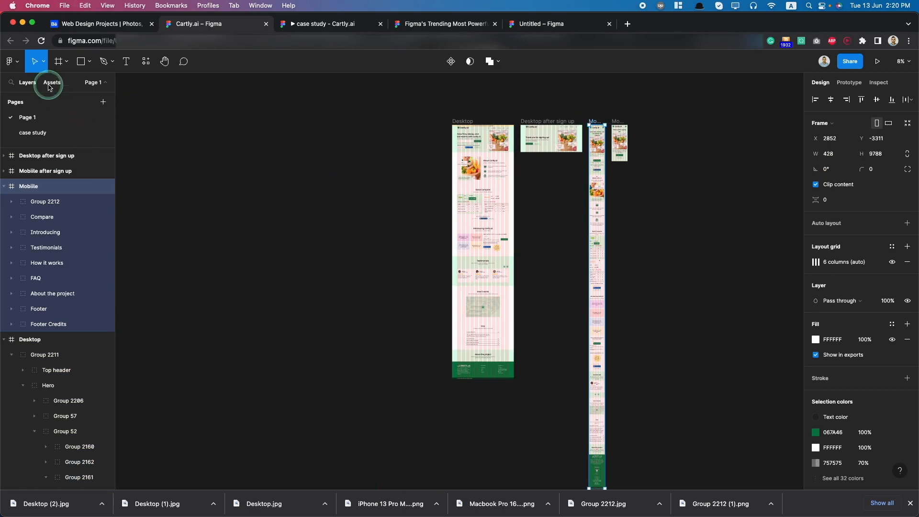
{"action": "left_click", "coordinate": [33, 132]}
{"action": "left_click", "coordinate": [421, 245]}
{"action": "key", "text": "cmd+v"}
Step: Centre the pasted Mobile frame horizontally over frame 4, 40 below its heading at X 2217, Y 1392
{"action": "scroll", "coordinate": [463, 320], "scroll_direction": "down", "scroll_amount": 8}
{"action": "scroll", "coordinate": [463, 319], "scroll_direction": "up", "scroll_amount": 3}
{"action": "left_click_drag", "start_coordinate": [454, 180], "coordinate": [503, 371]}
{"action": "scroll", "coordinate": [507, 312], "scroll_direction": "down", "scroll_amount": 1}
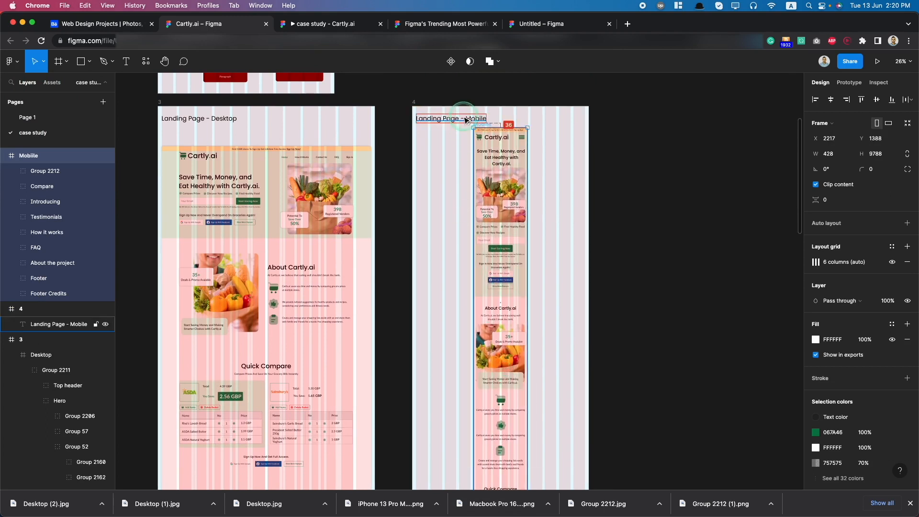
{"action": "key", "text": "Down"}
{"action": "key", "text": "Down"}
{"action": "key", "text": "Down"}
{"action": "key", "text": "Down"}
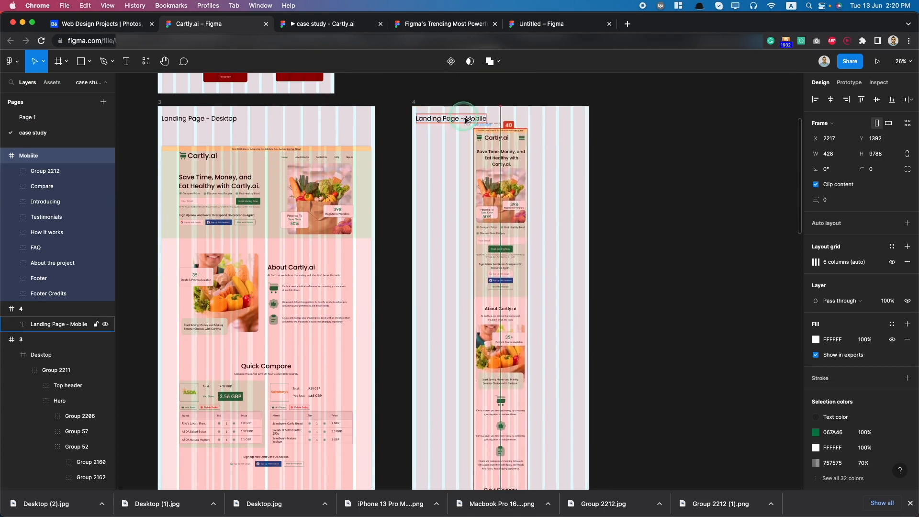
Step: Turn off content clipping on the Mobile frame and add a drop shadow with blur 15 and Y 0
{"action": "left_click", "coordinate": [877, 174]}
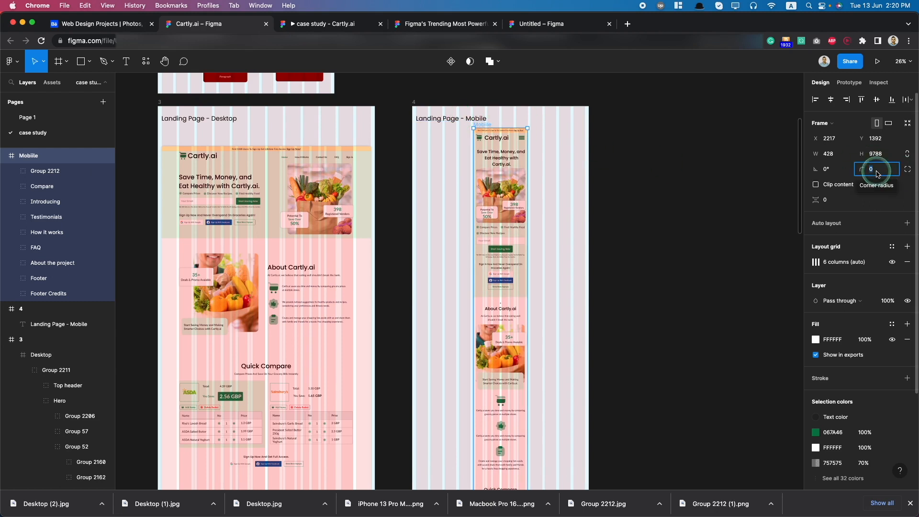
{"action": "scroll", "coordinate": [904, 349], "scroll_direction": "down", "scroll_amount": 3}
{"action": "scroll", "coordinate": [788, 426], "scroll_direction": "down", "scroll_amount": 4}
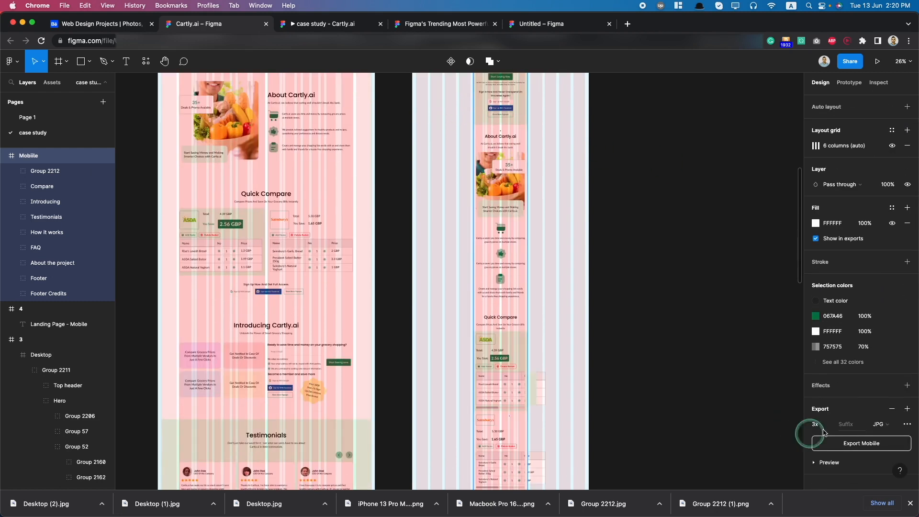
{"action": "scroll", "coordinate": [837, 428], "scroll_direction": "down", "scroll_amount": 1}
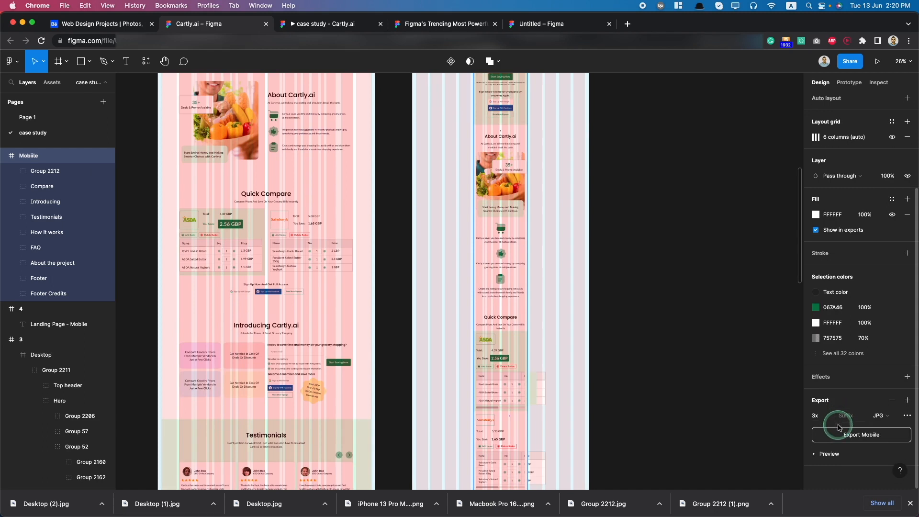
{"action": "left_click", "coordinate": [907, 377]}
{"action": "left_click", "coordinate": [815, 392]}
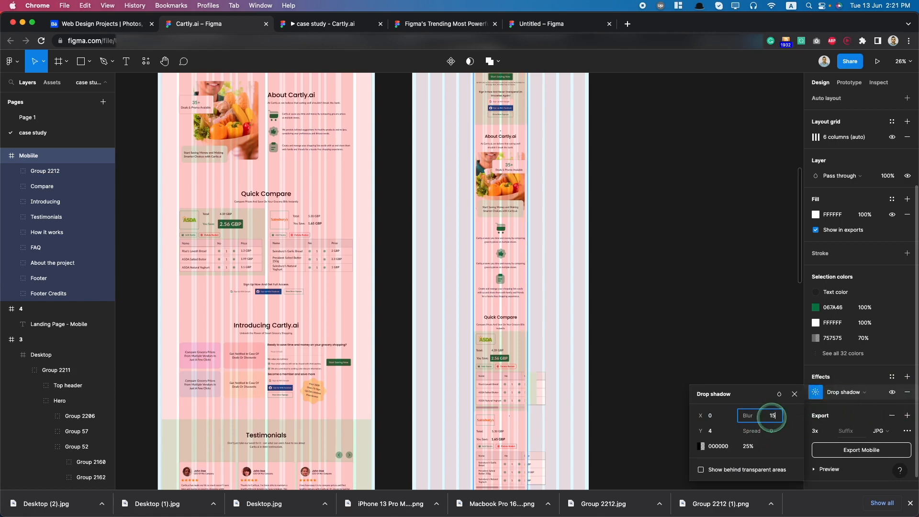
{"action": "left_click", "coordinate": [713, 431]}
{"action": "type", "text": "0"}
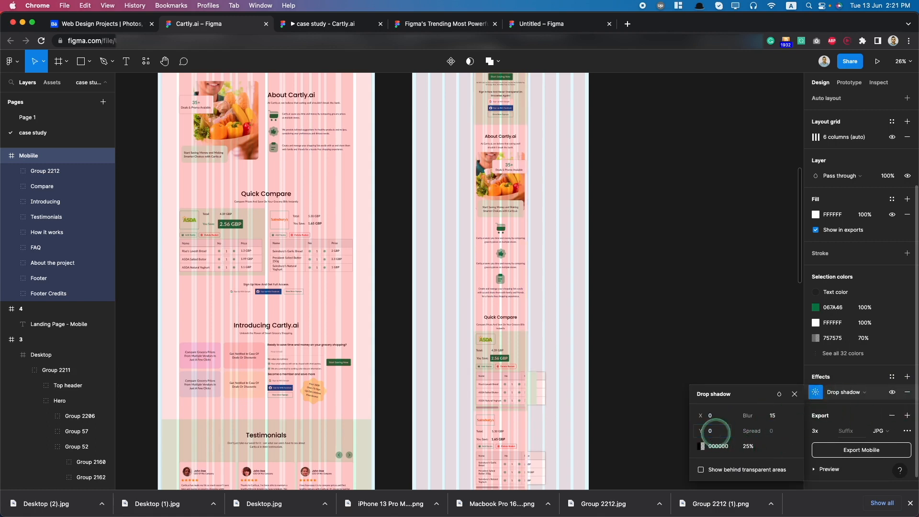
Step: Narrow the green cover rectangle over the ASDA price table to a width of 20, ending at the Mobile frame's edge
{"action": "left_click", "coordinate": [539, 393]}
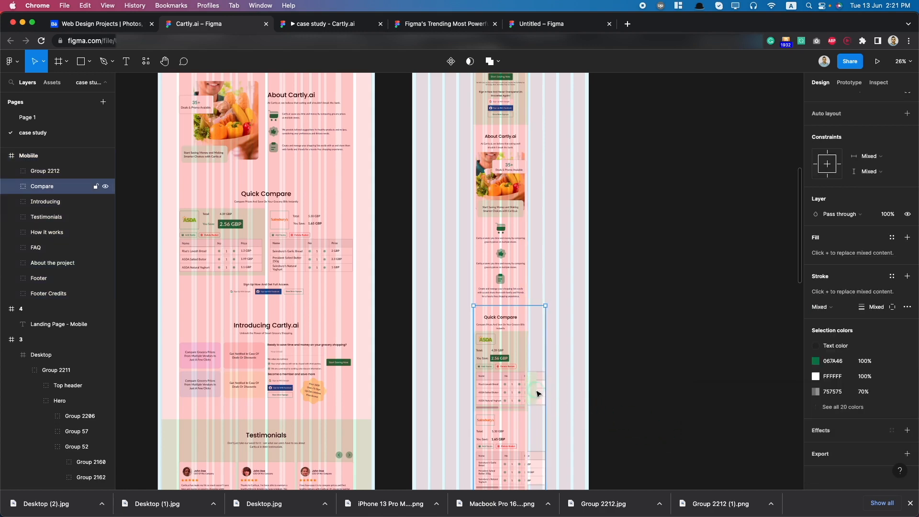
{"action": "scroll", "coordinate": [537, 394], "scroll_direction": "up", "scroll_amount": 5}
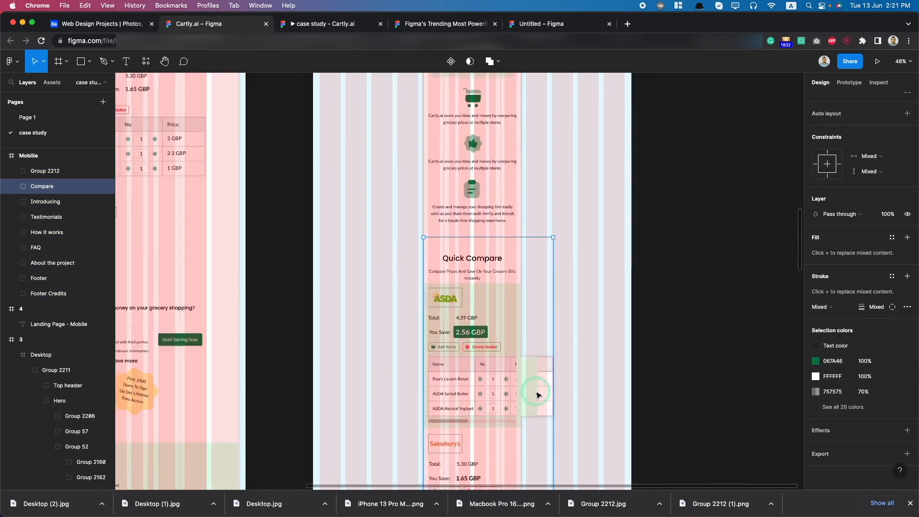
{"action": "scroll", "coordinate": [537, 394], "scroll_direction": "down", "scroll_amount": 2}
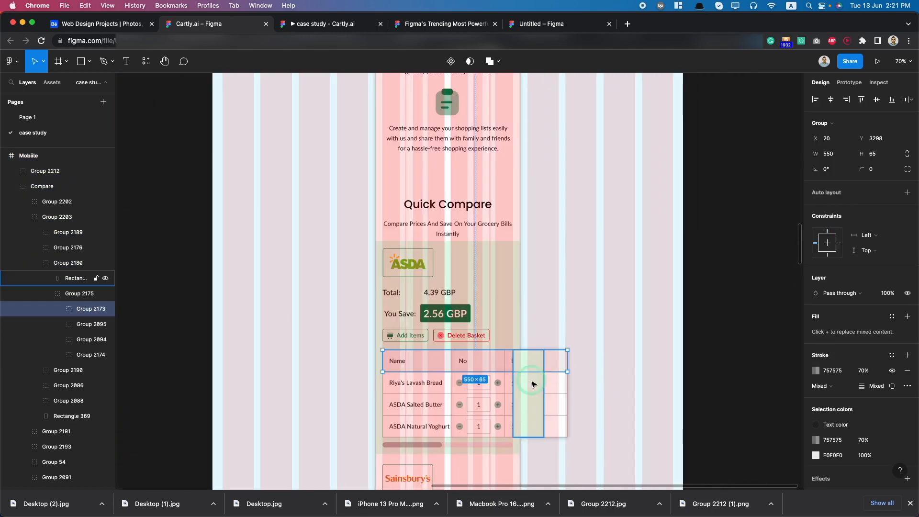
{"action": "left_click", "coordinate": [533, 383]}
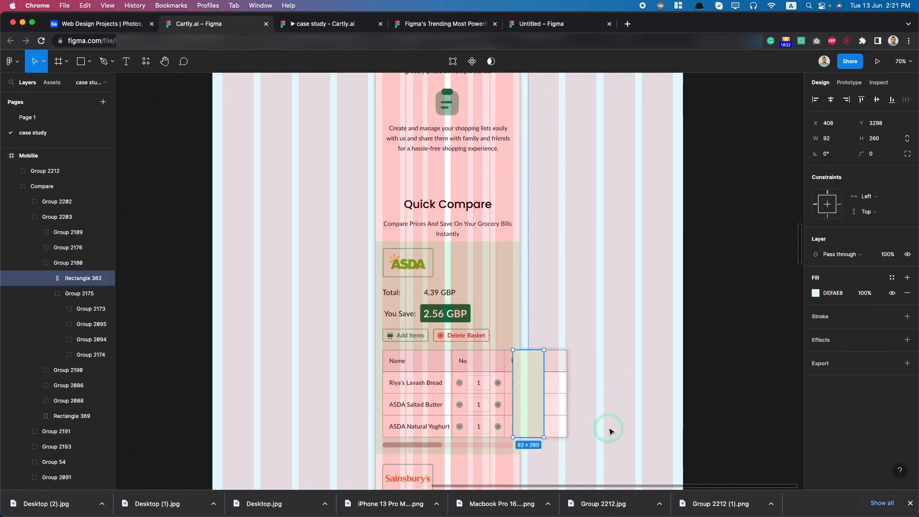
{"action": "scroll", "coordinate": [594, 425], "scroll_direction": "down", "scroll_amount": 5}
{"action": "scroll", "coordinate": [591, 426], "scroll_direction": "up", "scroll_amount": 10}
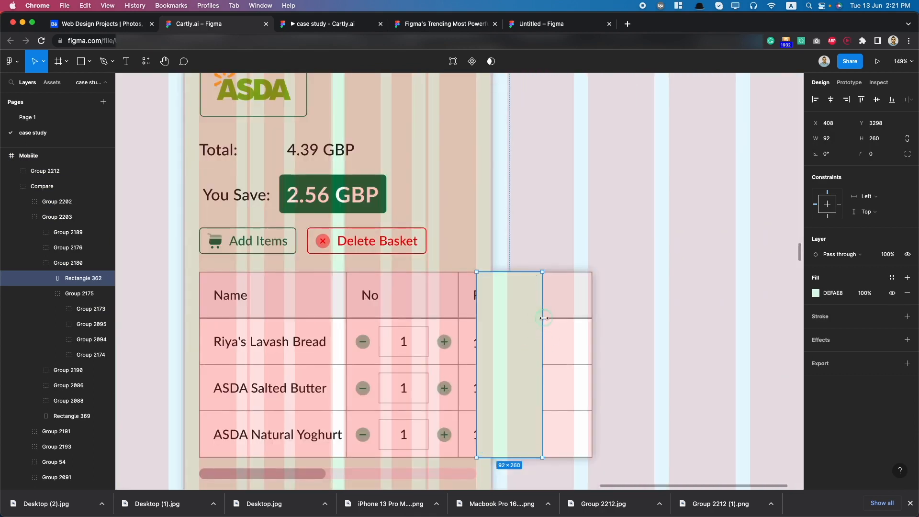
{"action": "left_click_drag", "start_coordinate": [544, 318], "coordinate": [491, 307]}
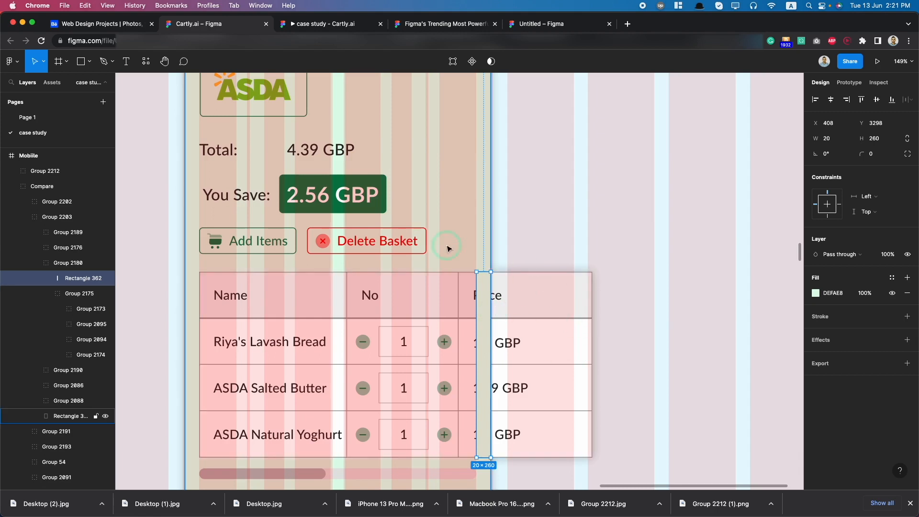
Step: Draw a rectangle about 226 × 435 over the part of the ASDA table that overflows the Mobile frame
{"action": "scroll", "coordinate": [499, 271], "scroll_direction": "down", "scroll_amount": 5}
{"action": "scroll", "coordinate": [499, 271], "scroll_direction": "down", "scroll_amount": 4}
{"action": "left_click", "coordinate": [78, 61]}
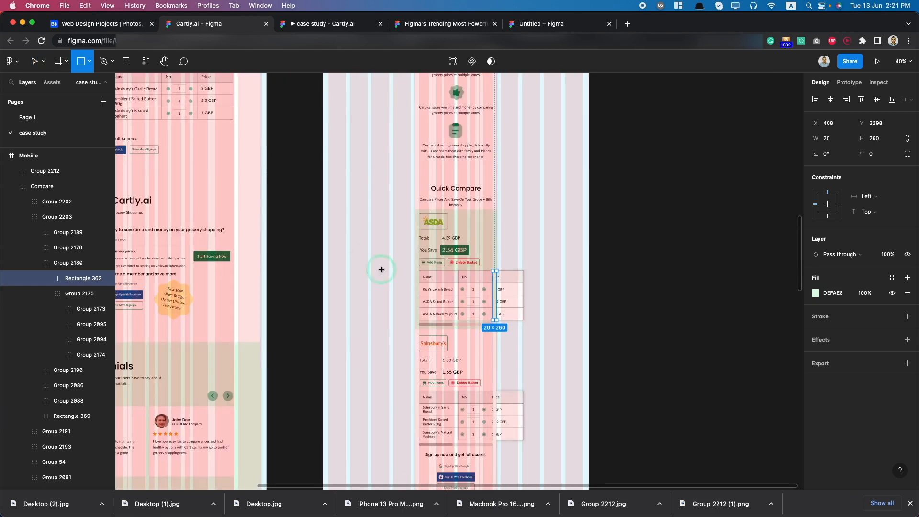
{"action": "scroll", "coordinate": [525, 303], "scroll_direction": "up", "scroll_amount": 5}
{"action": "scroll", "coordinate": [526, 302], "scroll_direction": "down", "scroll_amount": 4}
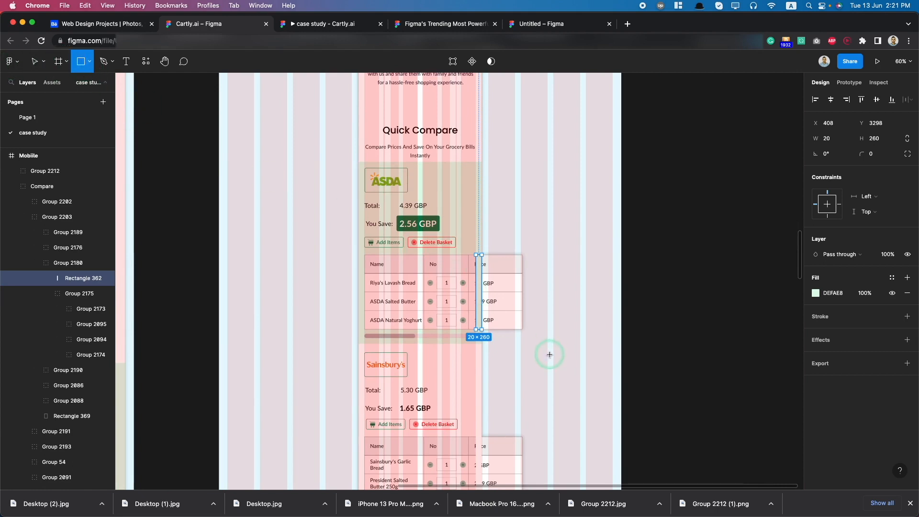
{"action": "left_click_drag", "start_coordinate": [548, 354], "coordinate": [482, 228]}
Step: Fill the new rectangle with E7F9FF sampled from frame 4's background
{"action": "left_click", "coordinate": [815, 293]}
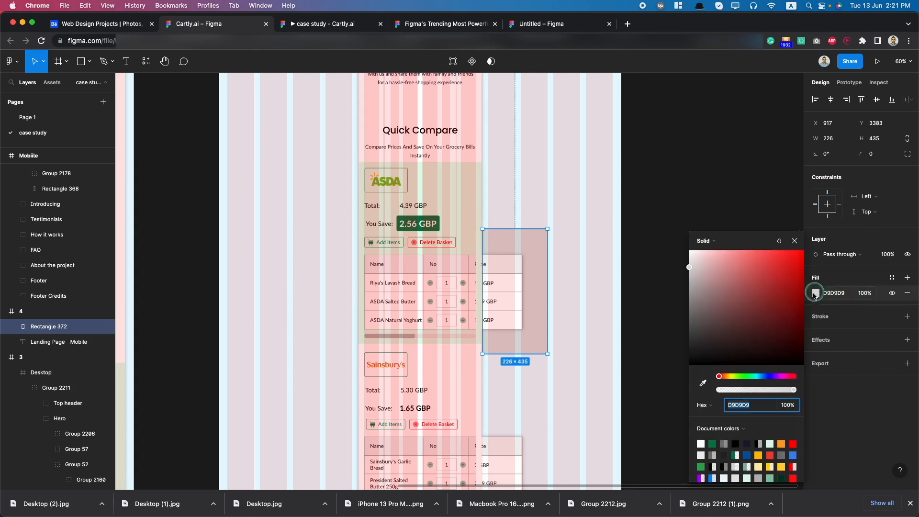
{"action": "left_click", "coordinate": [711, 388]}
{"action": "left_click", "coordinate": [566, 202]}
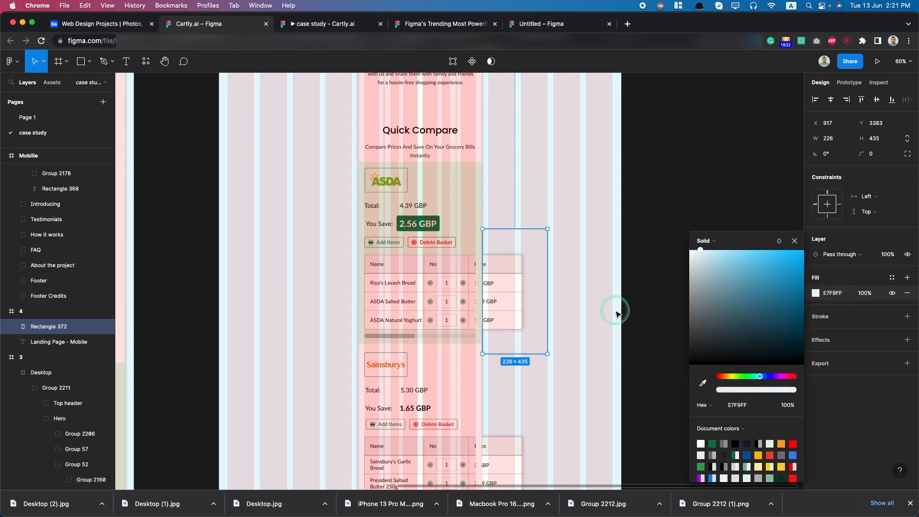
{"action": "left_click_drag", "start_coordinate": [43, 330], "coordinate": [45, 327]}
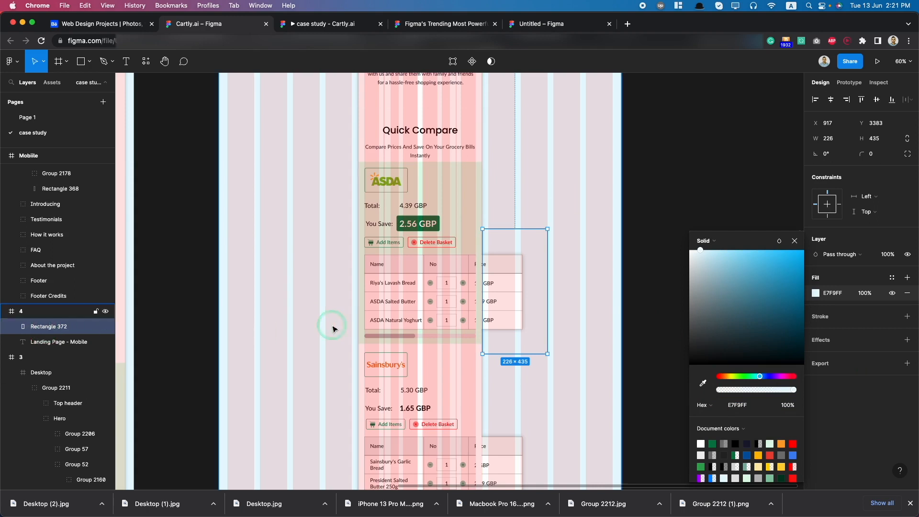
Step: Move the Mobile frame's layer into frame 4, beneath the title text and the cover rectangle
{"action": "scroll", "coordinate": [330, 326], "scroll_direction": "down", "scroll_amount": 5}
{"action": "scroll", "coordinate": [331, 328], "scroll_direction": "up", "scroll_amount": 4}
{"action": "scroll", "coordinate": [332, 328], "scroll_direction": "down", "scroll_amount": 3}
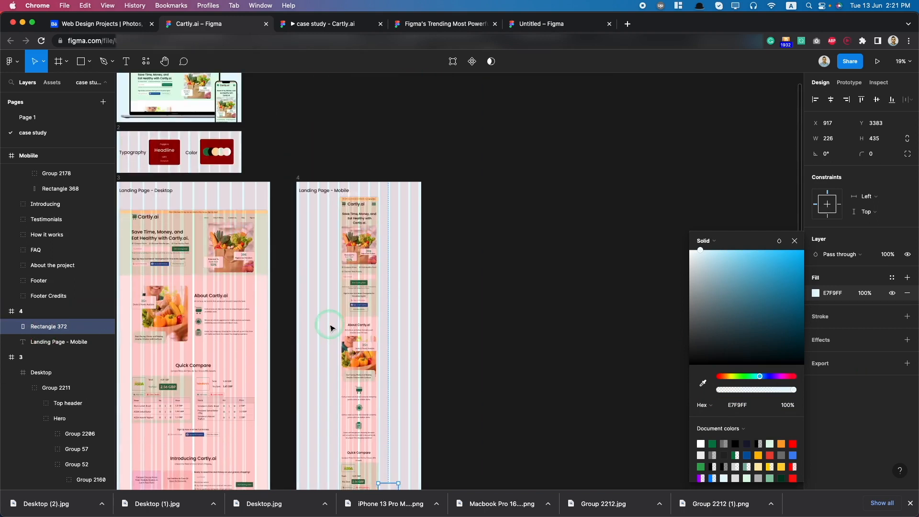
{"action": "left_click", "coordinate": [36, 343]}
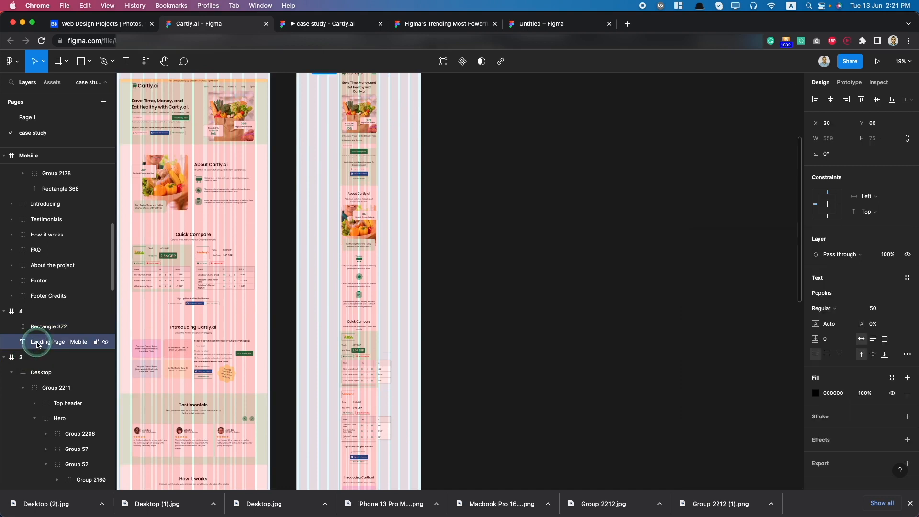
{"action": "scroll", "coordinate": [302, 287], "scroll_direction": "up", "scroll_amount": 5}
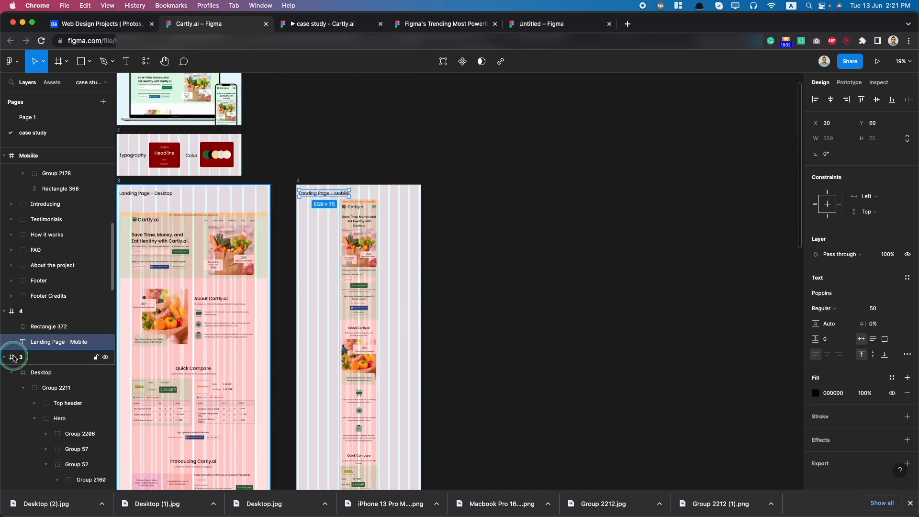
{"action": "left_click", "coordinate": [374, 256]}
{"action": "scroll", "coordinate": [15, 216], "scroll_direction": "up", "scroll_amount": 2}
{"action": "left_click", "coordinate": [26, 155]}
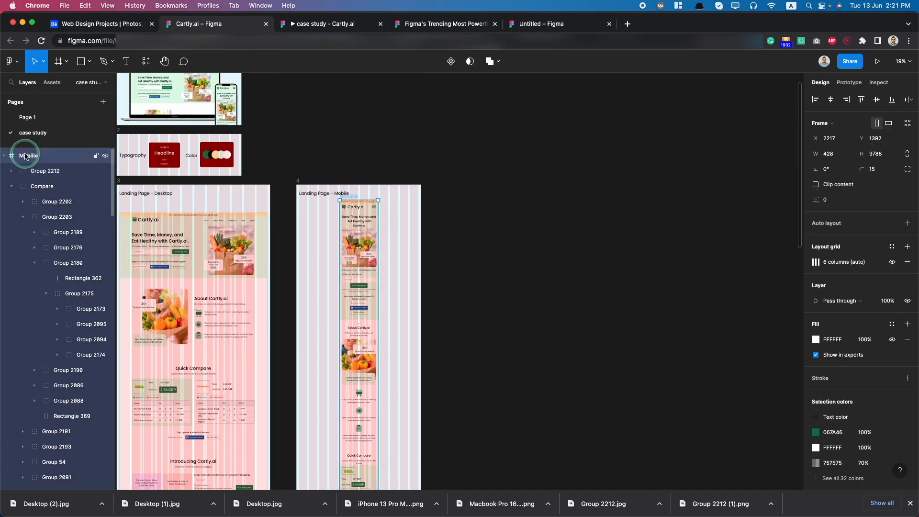
{"action": "left_click_drag", "start_coordinate": [86, 474], "coordinate": [54, 293]}
{"action": "scroll", "coordinate": [378, 414], "scroll_direction": "down", "scroll_amount": 5}
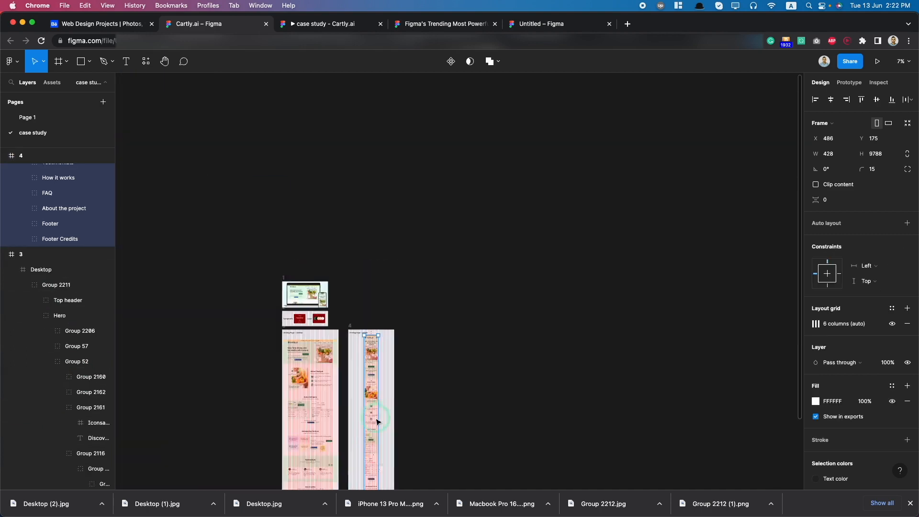
Step: Duplicate the 226 × 435 cover rectangle downward over the overflowing part of the Sainsbury's table in frame 4
{"action": "scroll", "coordinate": [371, 287], "scroll_direction": "down", "scroll_amount": 5}
{"action": "scroll", "coordinate": [368, 198], "scroll_direction": "up", "scroll_amount": 8}
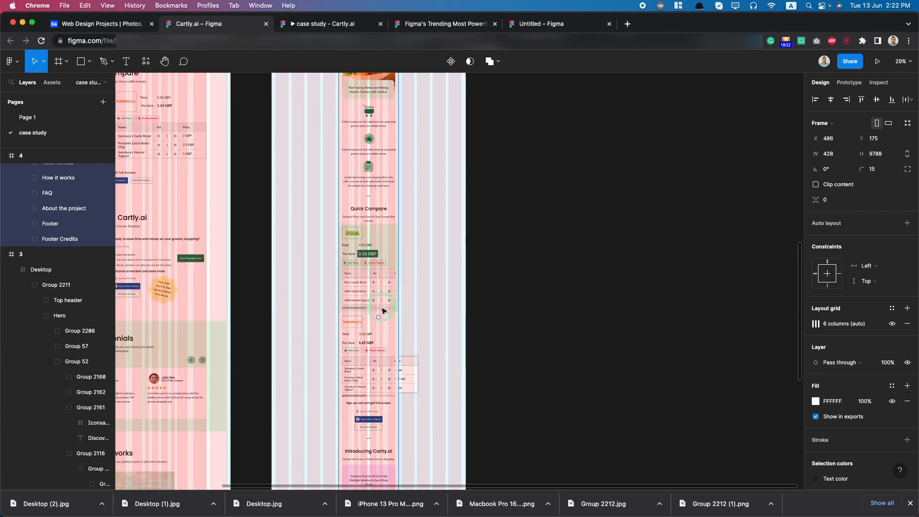
{"action": "left_click", "coordinate": [421, 263]}
{"action": "left_click_drag", "start_coordinate": [415, 287], "coordinate": [415, 383]}
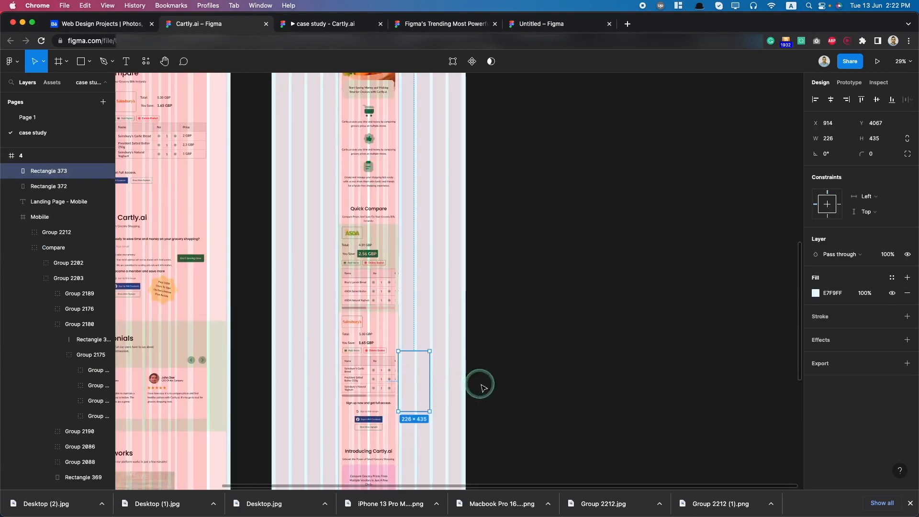
{"action": "left_click", "coordinate": [515, 375]}
Step: Extend frame 4 downward to a height of about 10125 so it contains the full mobile design
{"action": "scroll", "coordinate": [421, 430], "scroll_direction": "down", "scroll_amount": 4}
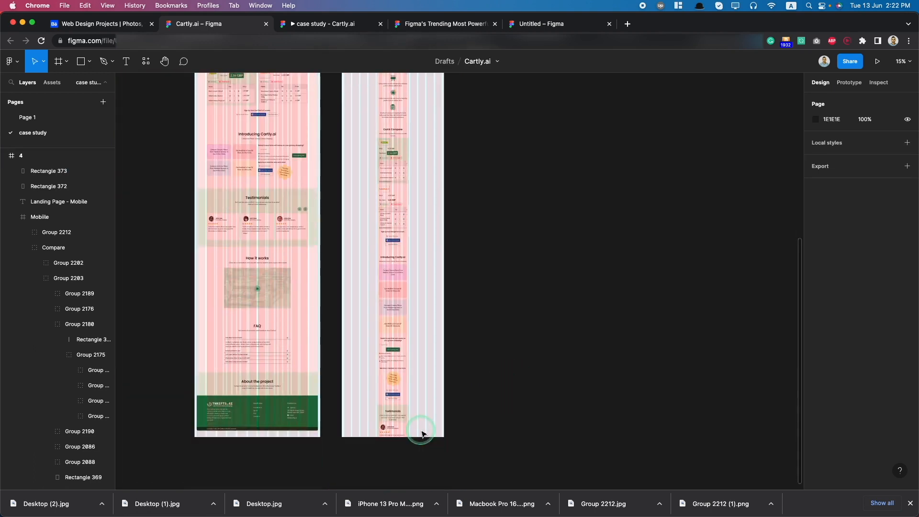
{"action": "scroll", "coordinate": [348, 157], "scroll_direction": "up", "scroll_amount": 1}
{"action": "left_click", "coordinate": [351, 97]}
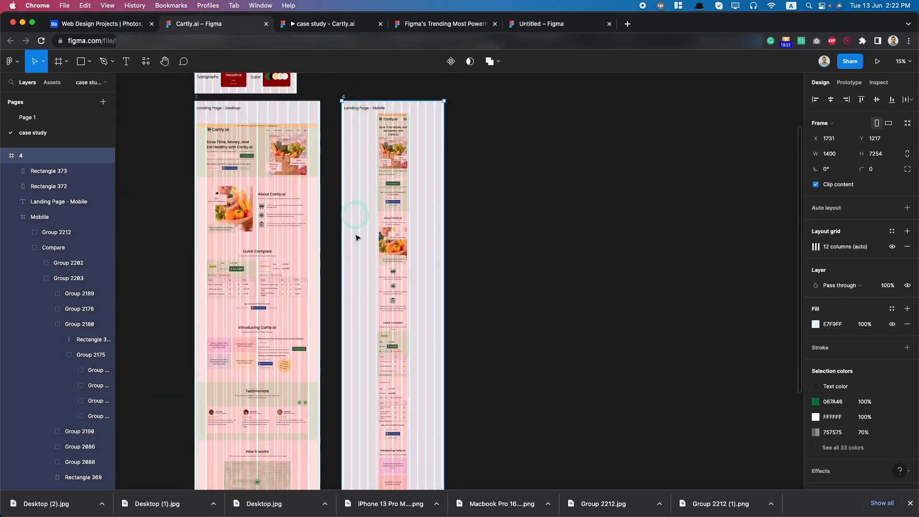
{"action": "scroll", "coordinate": [384, 271], "scroll_direction": "down", "scroll_amount": 10}
{"action": "left_click_drag", "start_coordinate": [394, 247], "coordinate": [394, 449]}
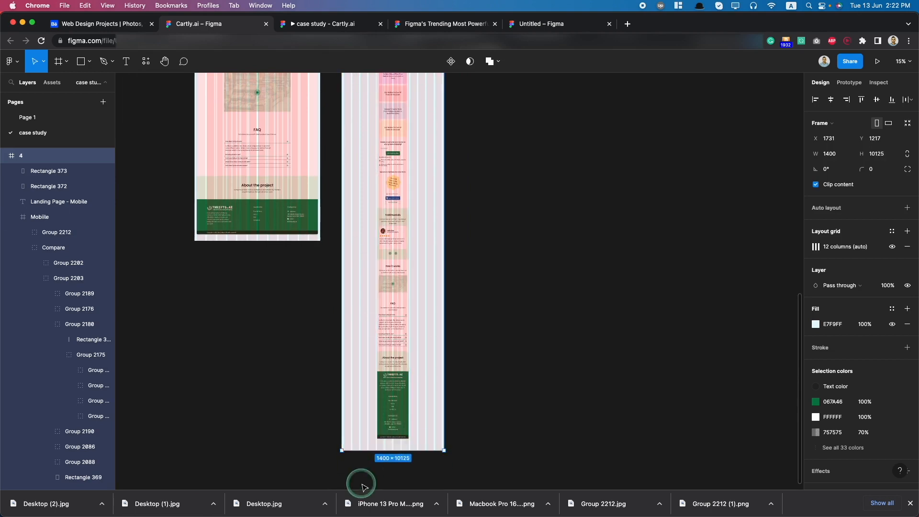
Step: Trim the bottom edge of frame 4 to a height of 10053, leaving a small margin beneath the footer
{"action": "scroll", "coordinate": [366, 468], "scroll_direction": "up", "scroll_amount": 10}
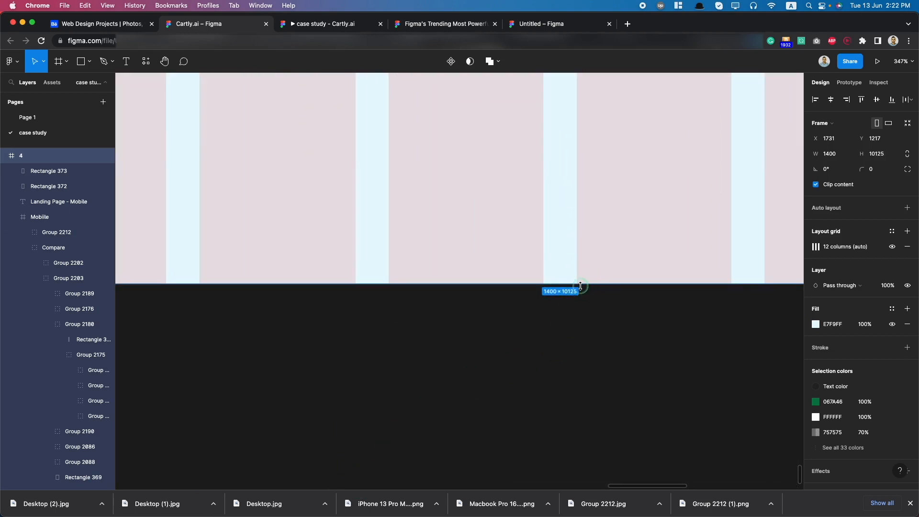
{"action": "left_click_drag", "start_coordinate": [580, 287], "coordinate": [579, 213]}
{"action": "scroll", "coordinate": [579, 213], "scroll_direction": "down", "scroll_amount": 10}
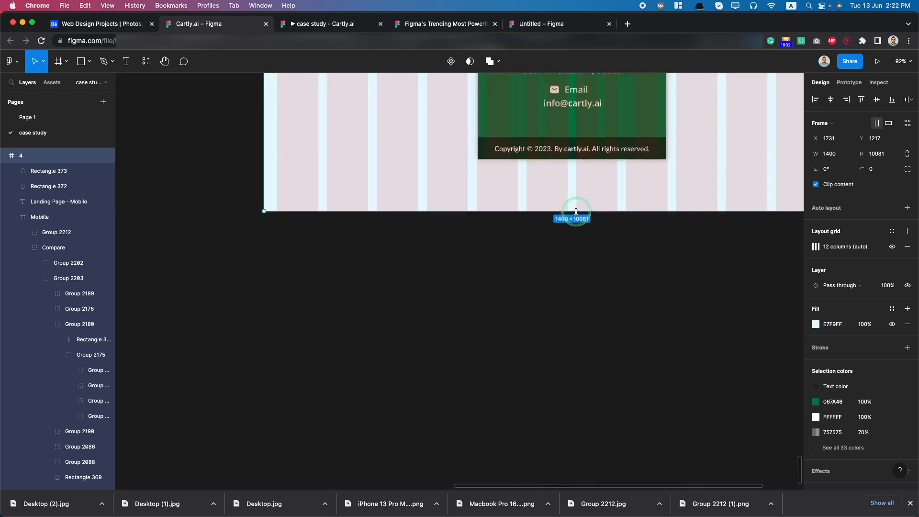
{"action": "left_click", "coordinate": [580, 221]}
{"action": "left_click_drag", "start_coordinate": [577, 209], "coordinate": [577, 199]}
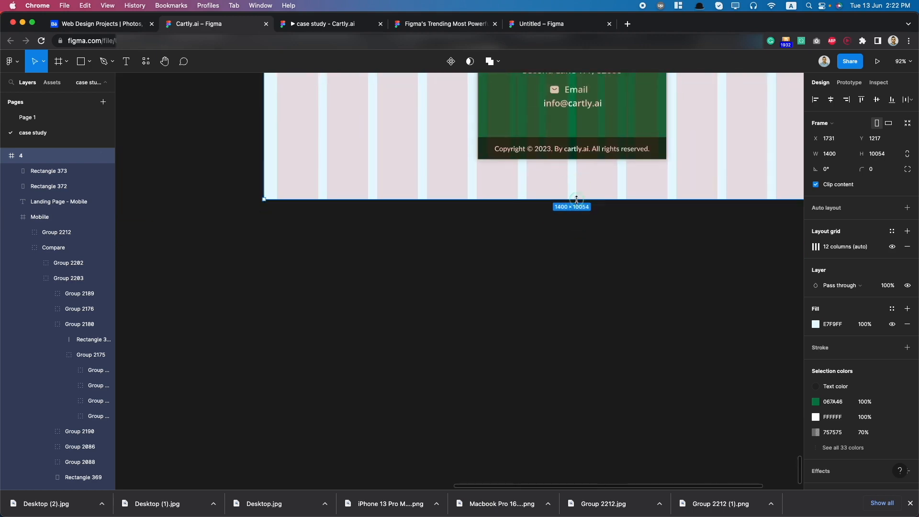
{"action": "scroll", "coordinate": [576, 197], "scroll_direction": "up", "scroll_amount": 8}
{"action": "scroll", "coordinate": [589, 229], "scroll_direction": "up", "scroll_amount": 5}
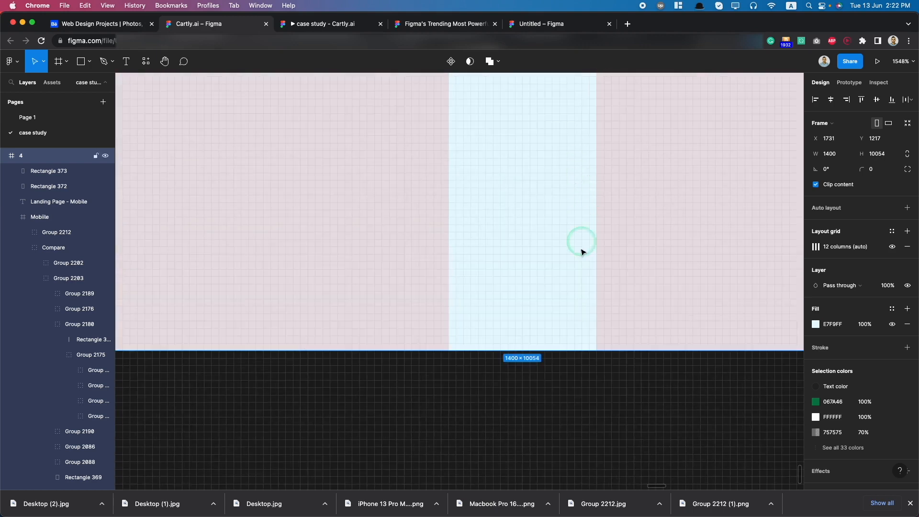
{"action": "left_click_drag", "start_coordinate": [543, 346], "coordinate": [542, 339]}
{"action": "scroll", "coordinate": [539, 367], "scroll_direction": "down", "scroll_amount": 15}
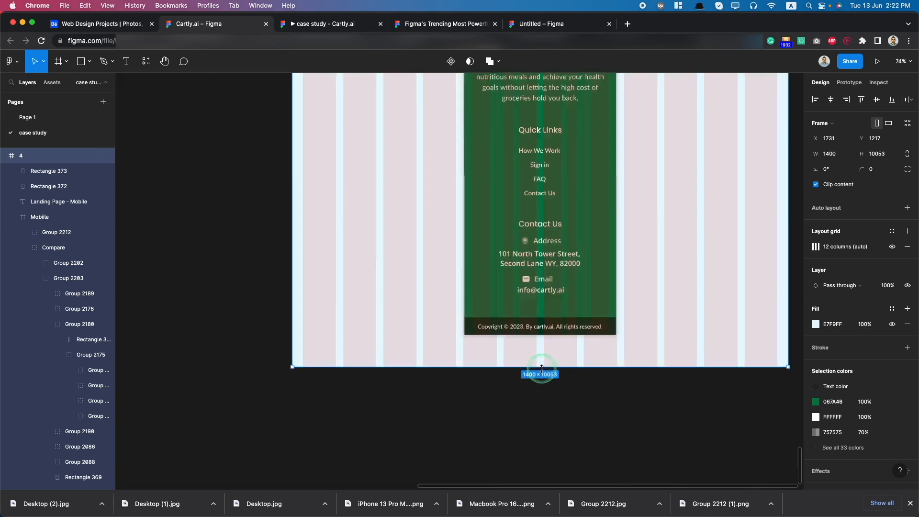
{"action": "left_click", "coordinate": [629, 307]}
Step: Duplicate frame 4 and place the copy beside it on the right at X 3427
{"action": "scroll", "coordinate": [547, 171], "scroll_direction": "up", "scroll_amount": 5}
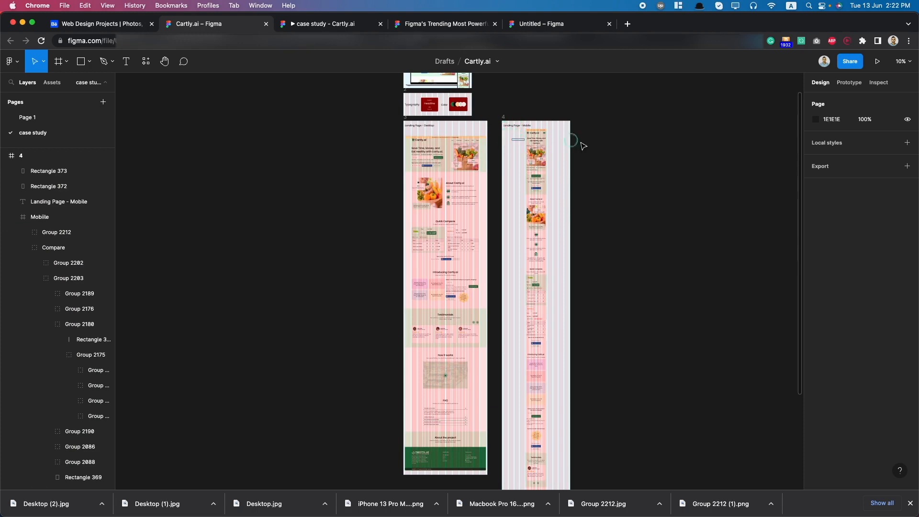
{"action": "left_click_drag", "start_coordinate": [580, 143], "coordinate": [596, 146]}
{"action": "left_click", "coordinate": [627, 159]}
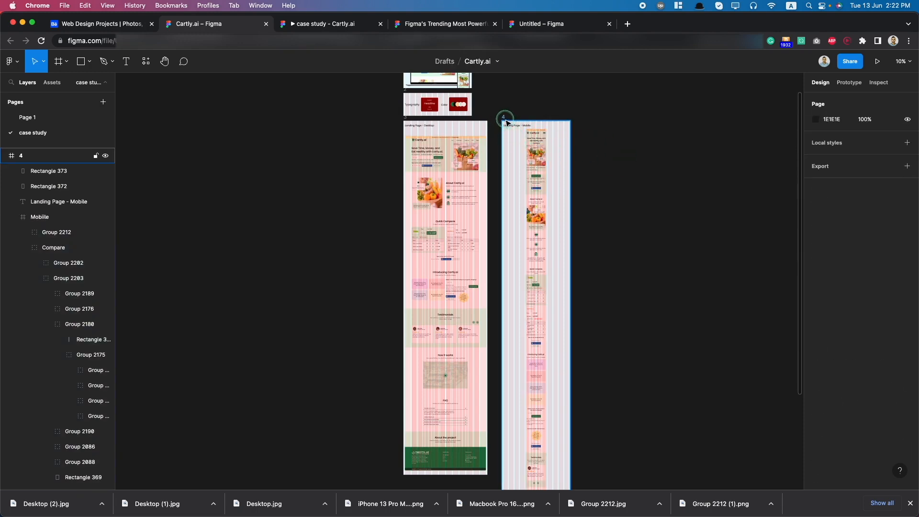
{"action": "left_click", "coordinate": [507, 122]}
{"action": "left_click_drag", "start_coordinate": [510, 144], "coordinate": [639, 146]}
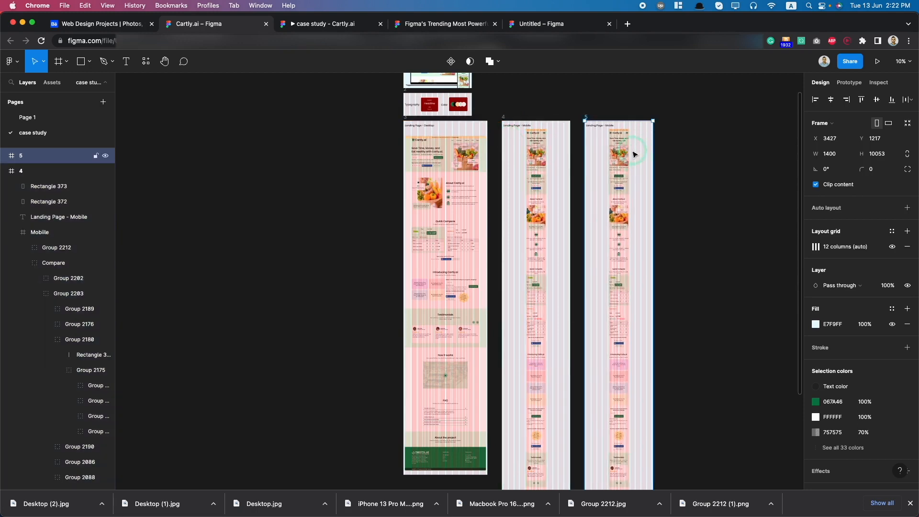
Step: Delete the Mobile frame from the duplicated frame 5, keeping its title and background
{"action": "scroll", "coordinate": [633, 151], "scroll_direction": "up", "scroll_amount": 5}
{"action": "scroll", "coordinate": [633, 151], "scroll_direction": "down", "scroll_amount": 3}
{"action": "left_click", "coordinate": [600, 138]}
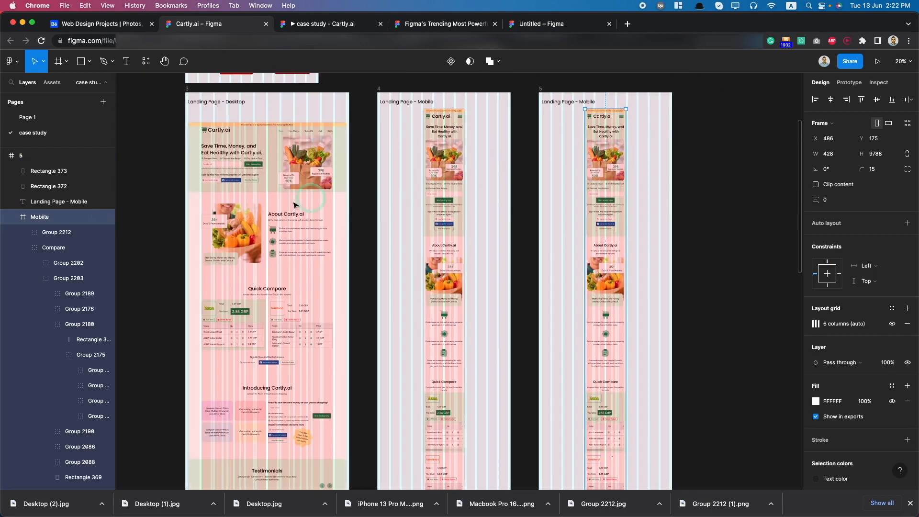
{"action": "key", "text": "ctrl+z"}
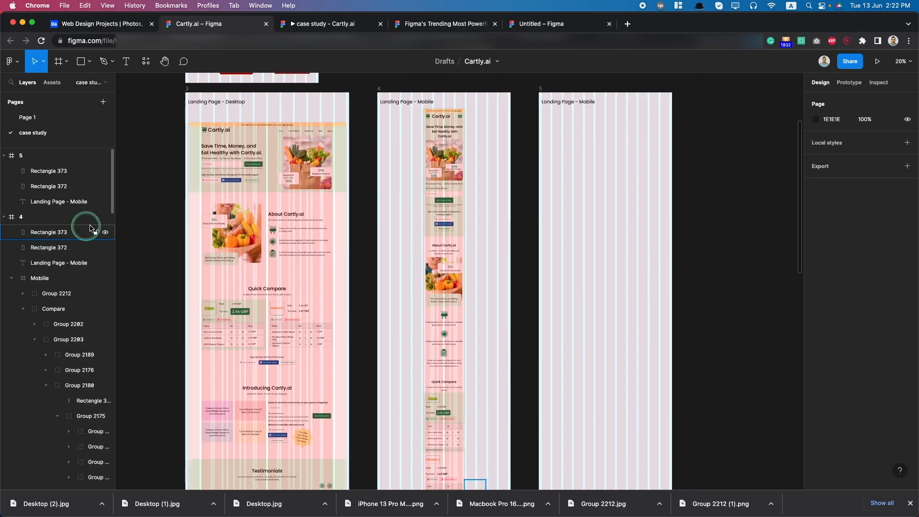
Step: Try to shorten frame 5 by raising its bottom edge
{"action": "scroll", "coordinate": [513, 149], "scroll_direction": "up", "scroll_amount": 5}
{"action": "scroll", "coordinate": [580, 143], "scroll_direction": "down", "scroll_amount": 5}
{"action": "scroll", "coordinate": [549, 102], "scroll_direction": "up", "scroll_amount": 3}
{"action": "left_click", "coordinate": [539, 154]}
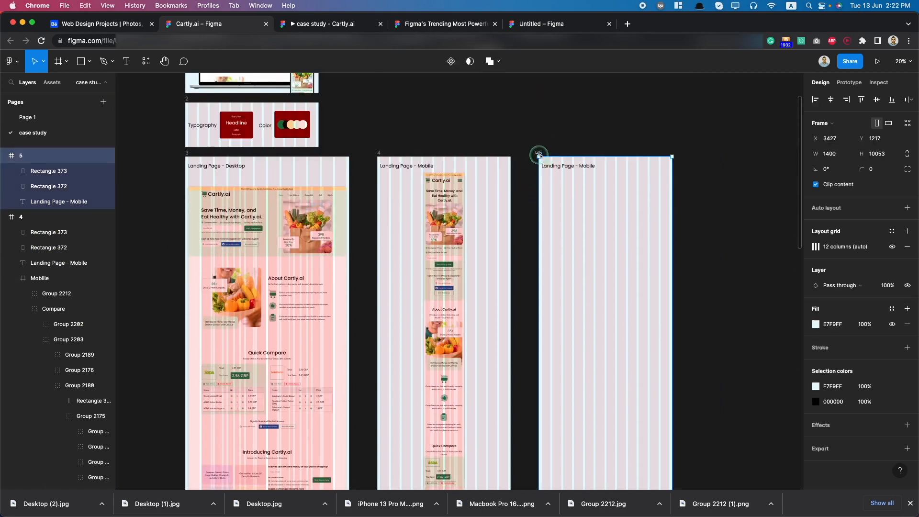
{"action": "scroll", "coordinate": [540, 229], "scroll_direction": "down", "scroll_amount": 10}
{"action": "scroll", "coordinate": [542, 231], "scroll_direction": "down", "scroll_amount": 5}
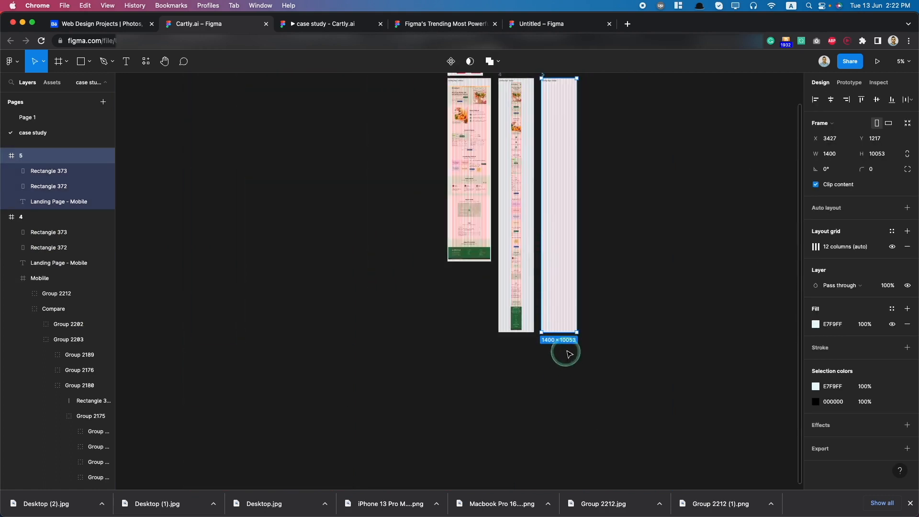
{"action": "left_click_drag", "start_coordinate": [563, 334], "coordinate": [559, 201]}
{"action": "key", "text": "super+z"}
{"action": "scroll", "coordinate": [561, 202], "scroll_direction": "up", "scroll_amount": 1}
{"action": "scroll", "coordinate": [561, 201], "scroll_direction": "up", "scroll_amount": 3}
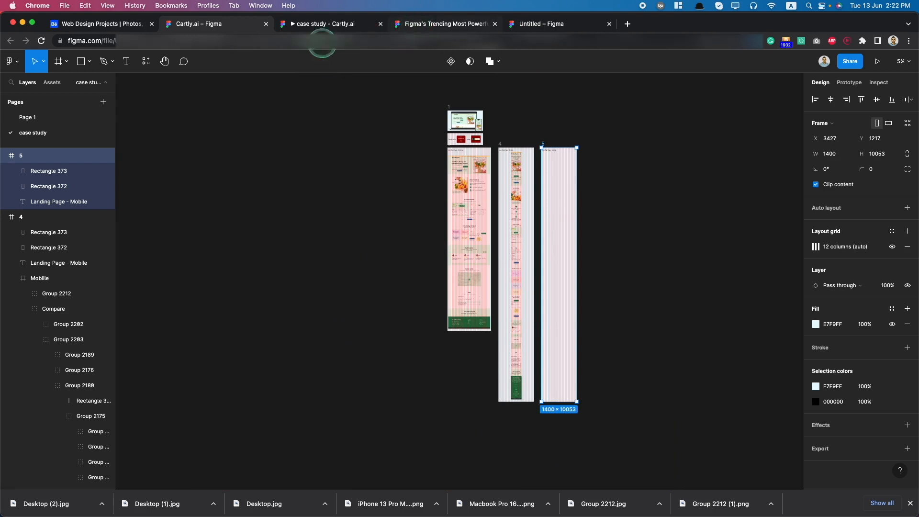
Step: Copy the Desktop after sign up frame from Page 1
{"action": "left_click", "coordinate": [62, 110]}
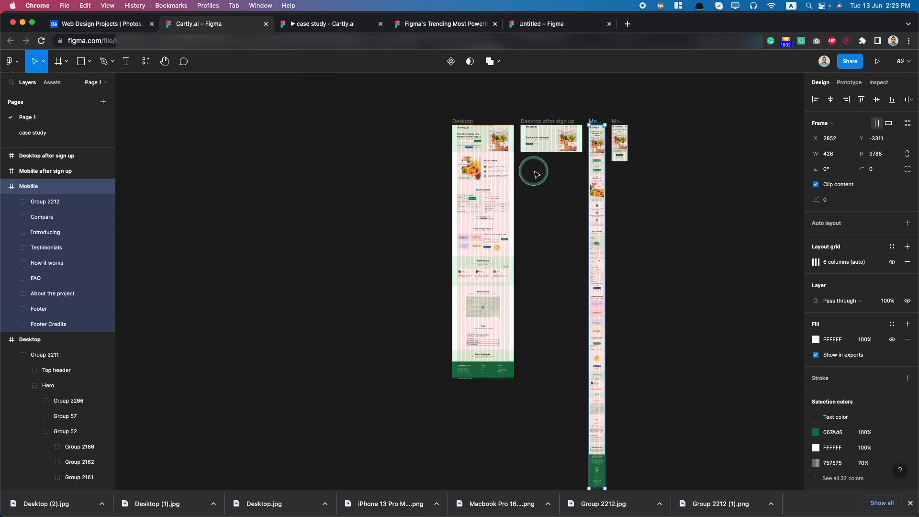
{"action": "scroll", "coordinate": [547, 102], "scroll_direction": "up", "scroll_amount": 5}
{"action": "scroll", "coordinate": [547, 103], "scroll_direction": "down", "scroll_amount": 2}
{"action": "scroll", "coordinate": [545, 221], "scroll_direction": "up", "scroll_amount": 4}
{"action": "scroll", "coordinate": [538, 312], "scroll_direction": "up", "scroll_amount": 5}
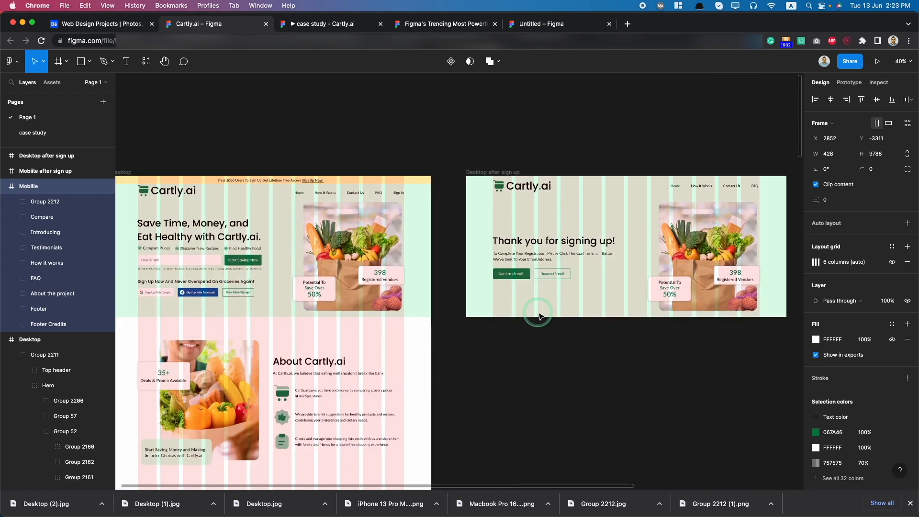
{"action": "left_click", "coordinate": [504, 172]}
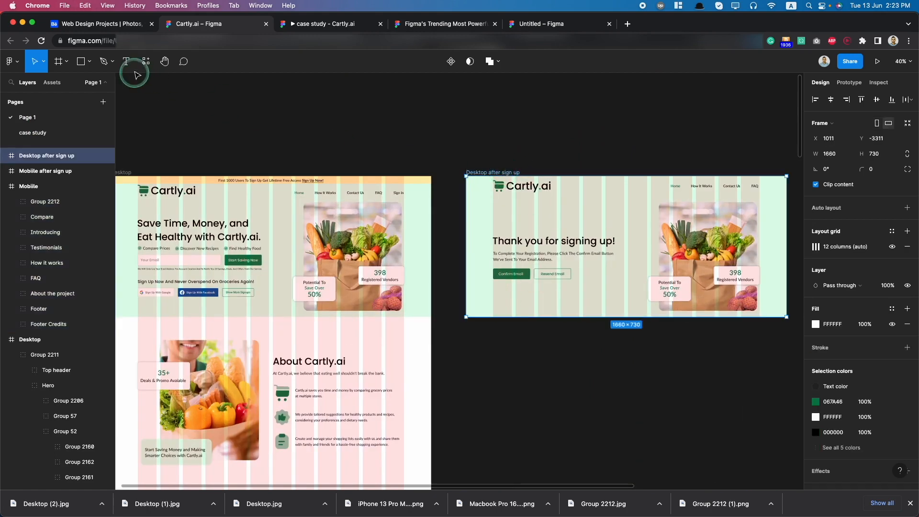
Step: Paste the Desktop after sign up frame on the case study page and place it in frame 5 beneath the title
{"action": "left_click", "coordinate": [60, 129]}
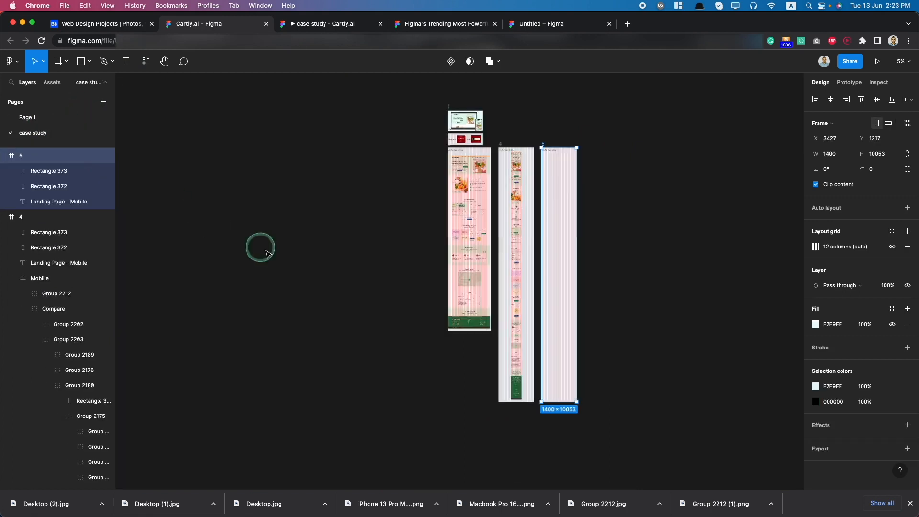
{"action": "left_click", "coordinate": [549, 178]}
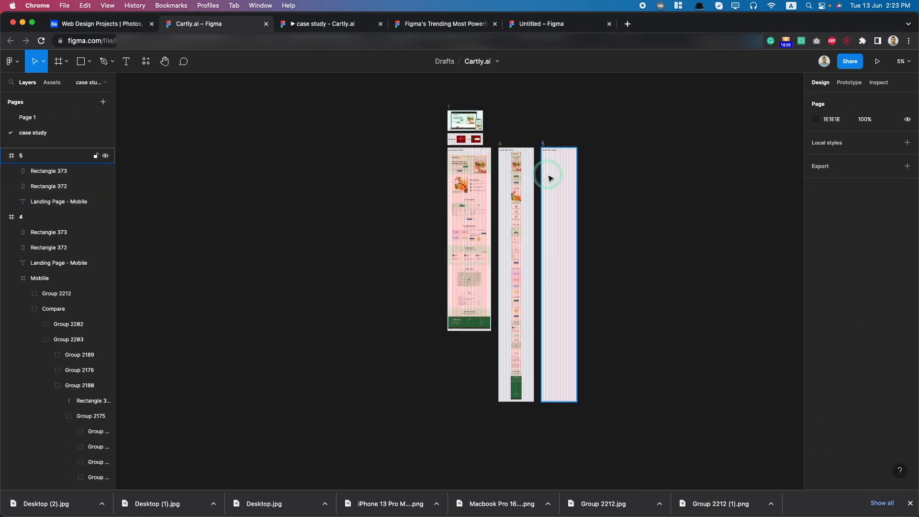
{"action": "key", "text": "cmd+v"}
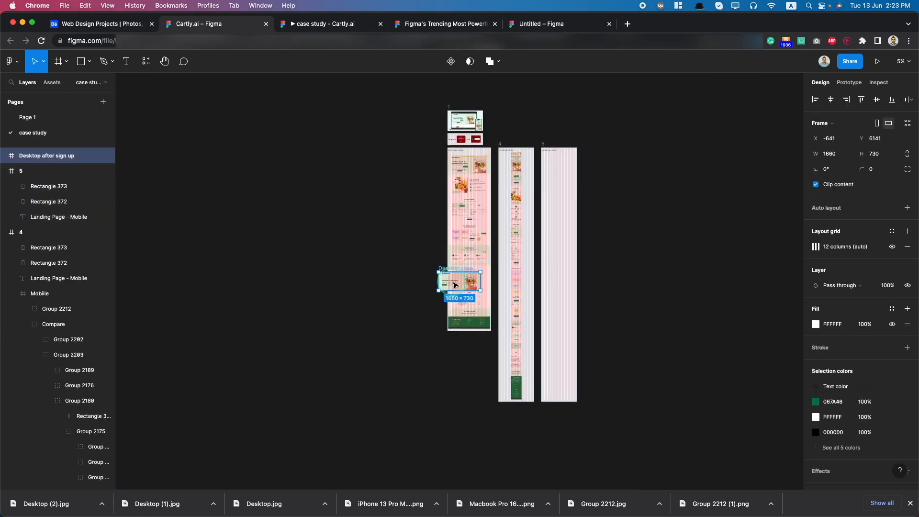
{"action": "left_click_drag", "start_coordinate": [451, 271], "coordinate": [553, 159]}
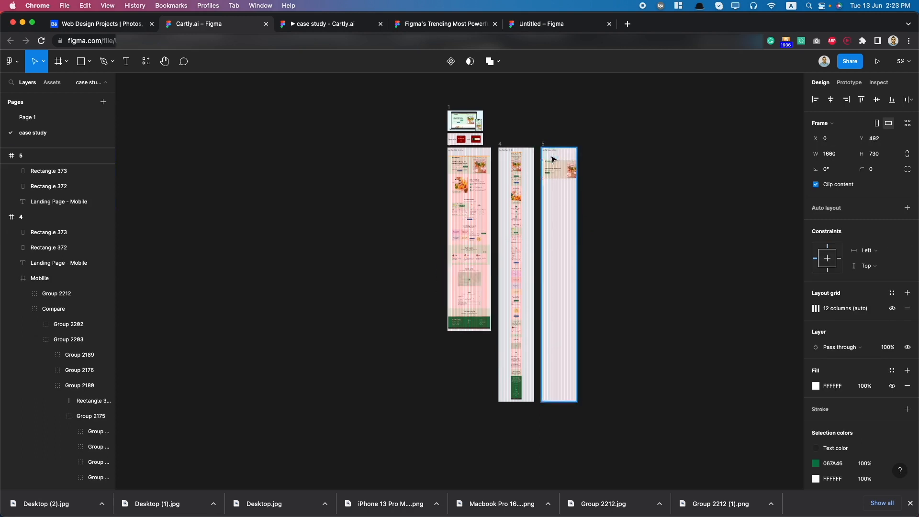
{"action": "scroll", "coordinate": [551, 158], "scroll_direction": "up", "scroll_amount": 10}
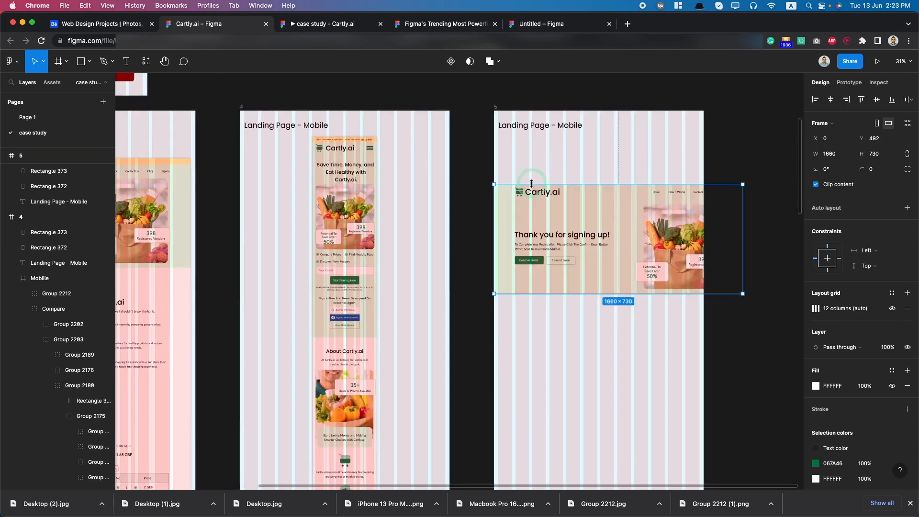
{"action": "left_click_drag", "start_coordinate": [535, 216], "coordinate": [569, 125]}
Step: Set frame 5's width to 1721, matching frame 3
{"action": "left_click", "coordinate": [496, 107]}
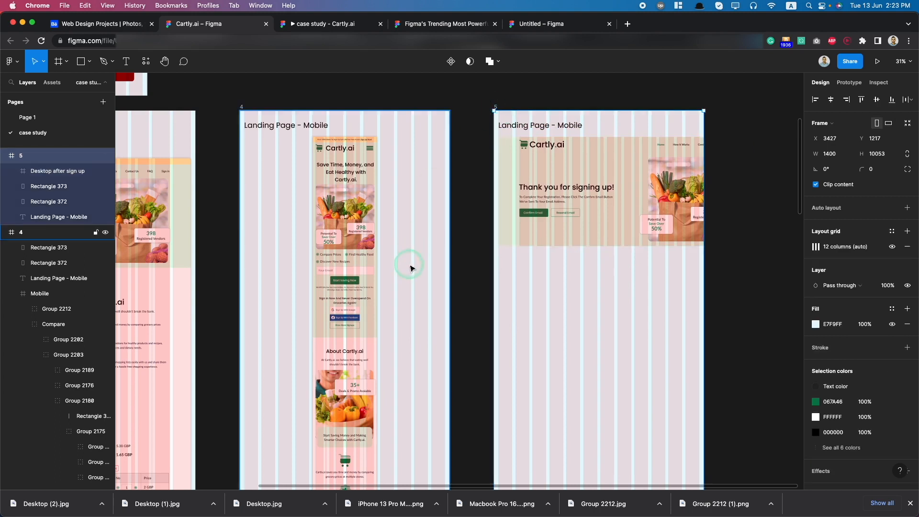
{"action": "scroll", "coordinate": [411, 268], "scroll_direction": "down", "scroll_amount": 5}
{"action": "left_click", "coordinate": [244, 208]}
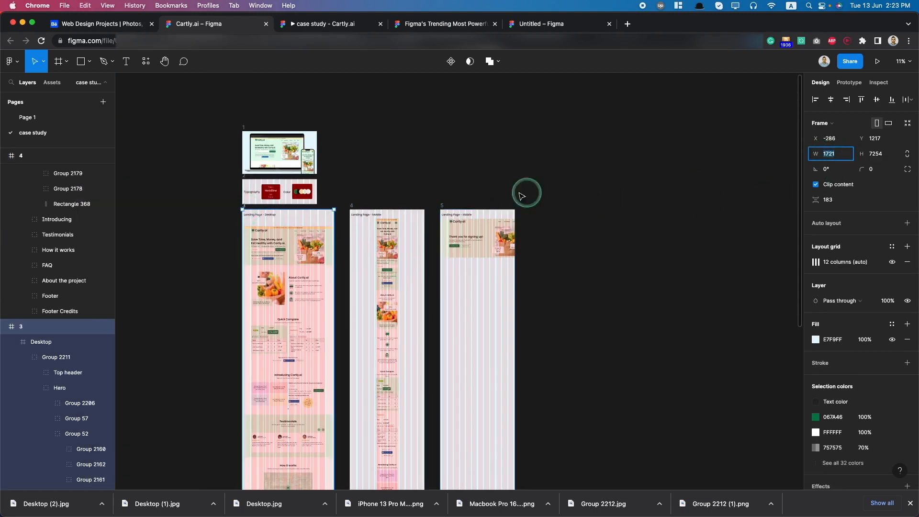
{"action": "left_click", "coordinate": [441, 205]}
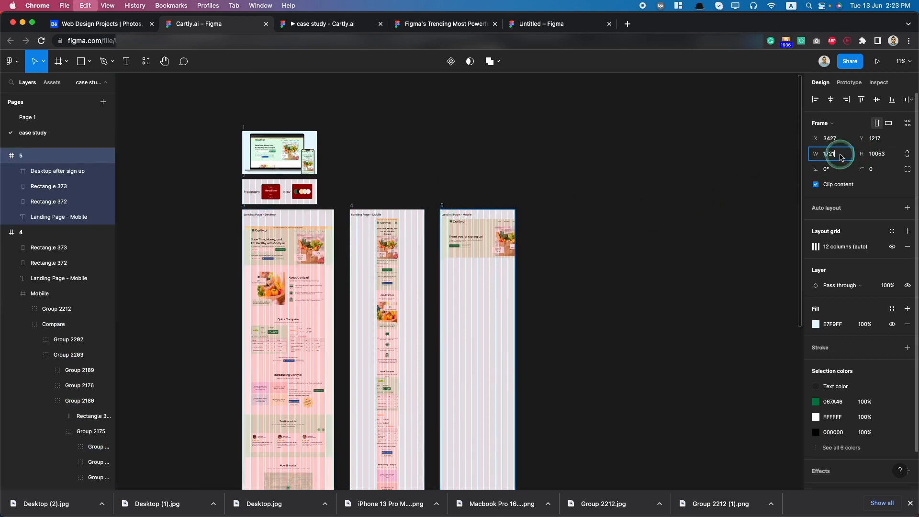
{"action": "key", "text": "Return"}
{"action": "scroll", "coordinate": [474, 249], "scroll_direction": "up", "scroll_amount": 5}
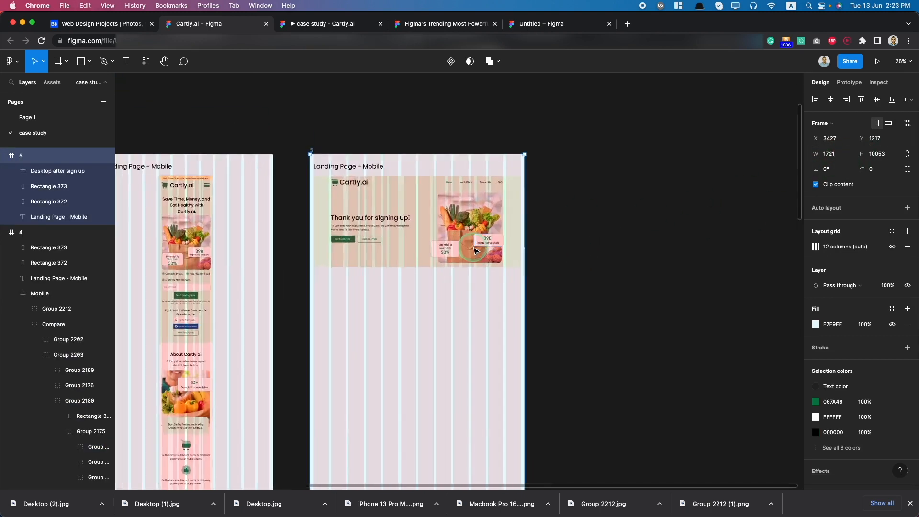
Step: Set the corner radius of the Desktop after sign up frame in frame 5 to 15
{"action": "scroll", "coordinate": [474, 249], "scroll_direction": "down", "scroll_amount": 2}
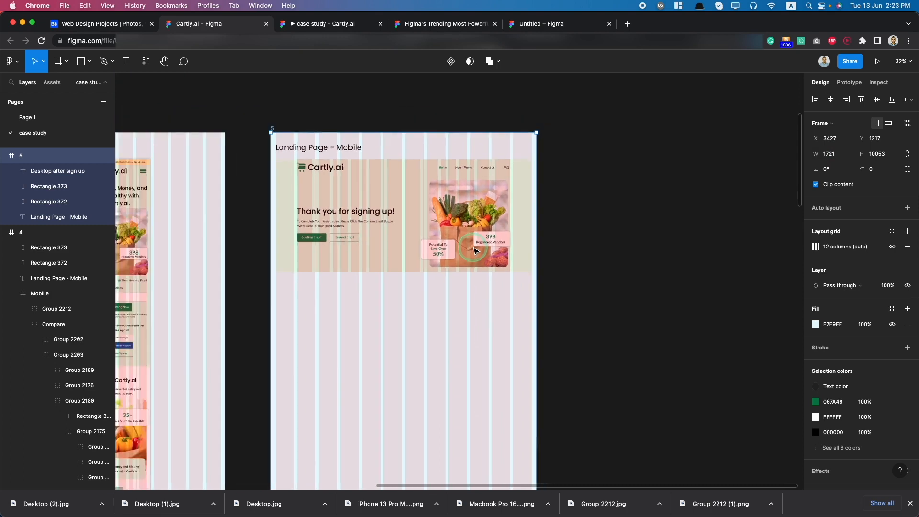
{"action": "left_click", "coordinate": [473, 249]}
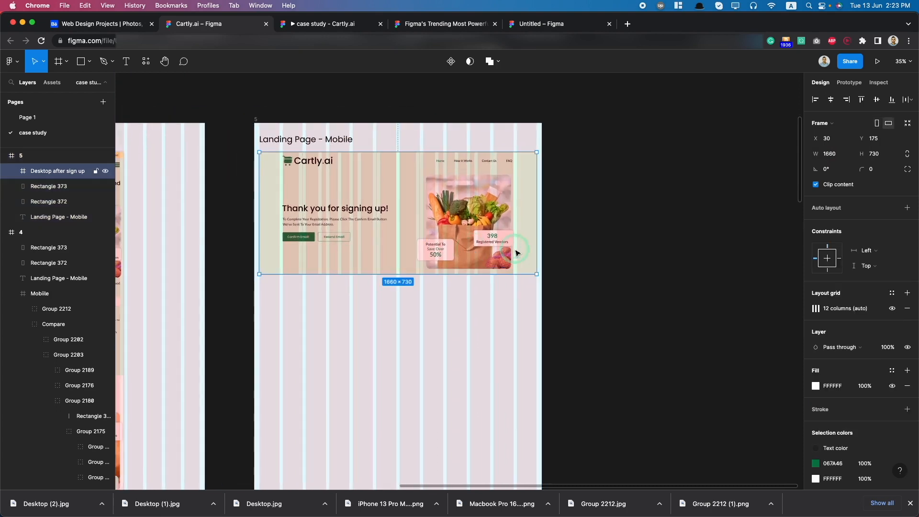
{"action": "left_click", "coordinate": [873, 169]}
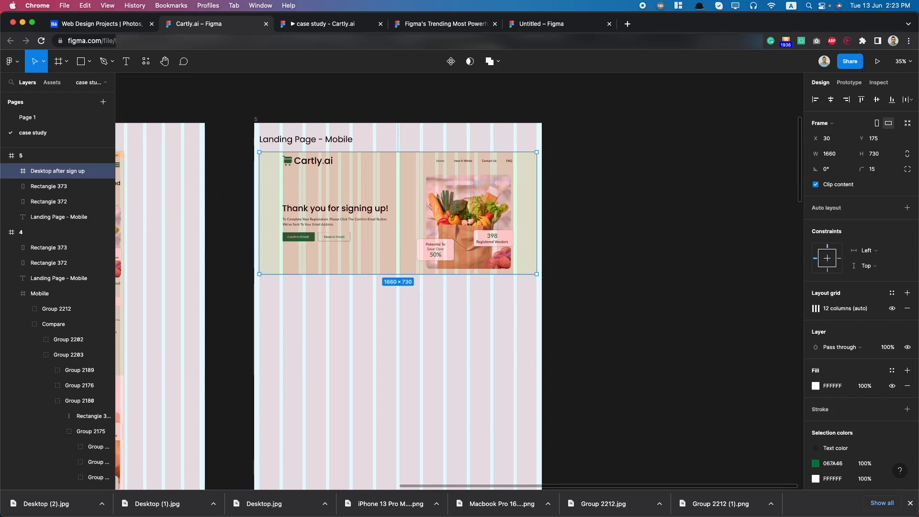
Step: Save the drop shadow of the Desktop frame in frame 3 as an effect style named "affect"
{"action": "scroll", "coordinate": [888, 359], "scroll_direction": "down", "scroll_amount": 5}
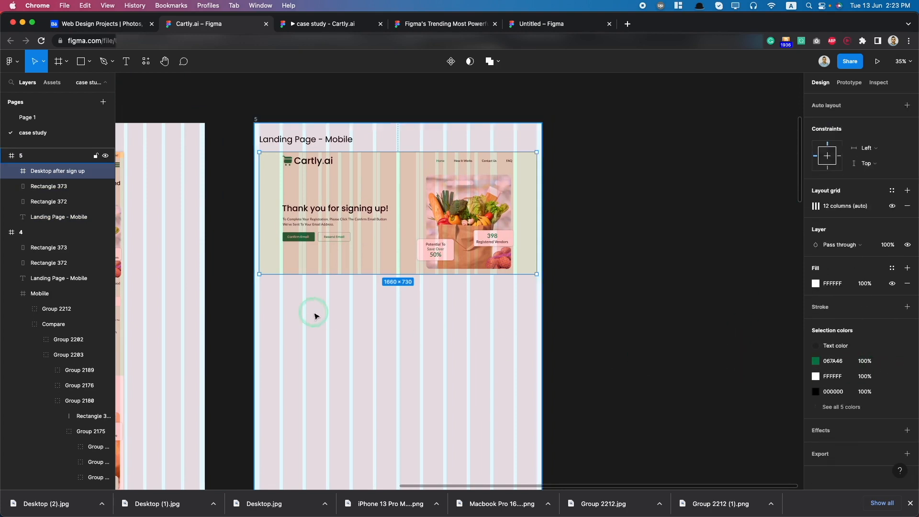
{"action": "scroll", "coordinate": [314, 316], "scroll_direction": "down", "scroll_amount": 5}
{"action": "scroll", "coordinate": [203, 328], "scroll_direction": "left", "scroll_amount": 3}
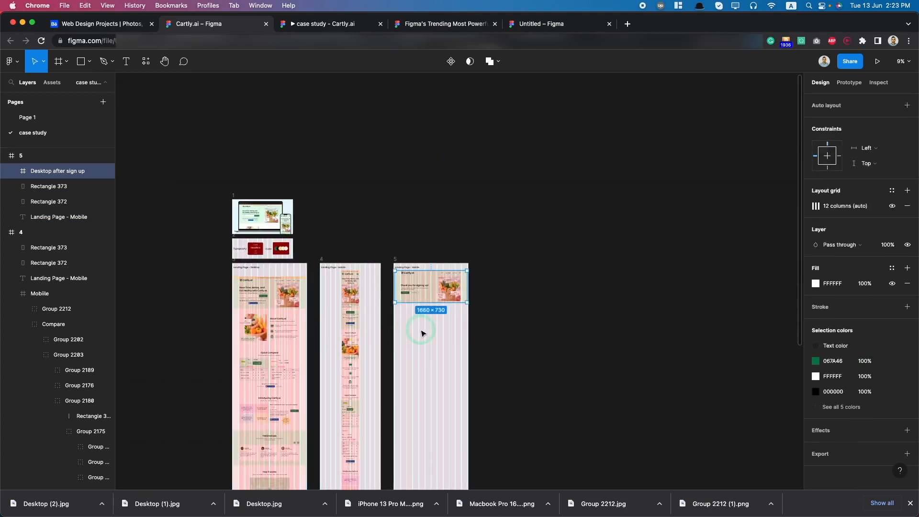
{"action": "left_click", "coordinate": [891, 429]}
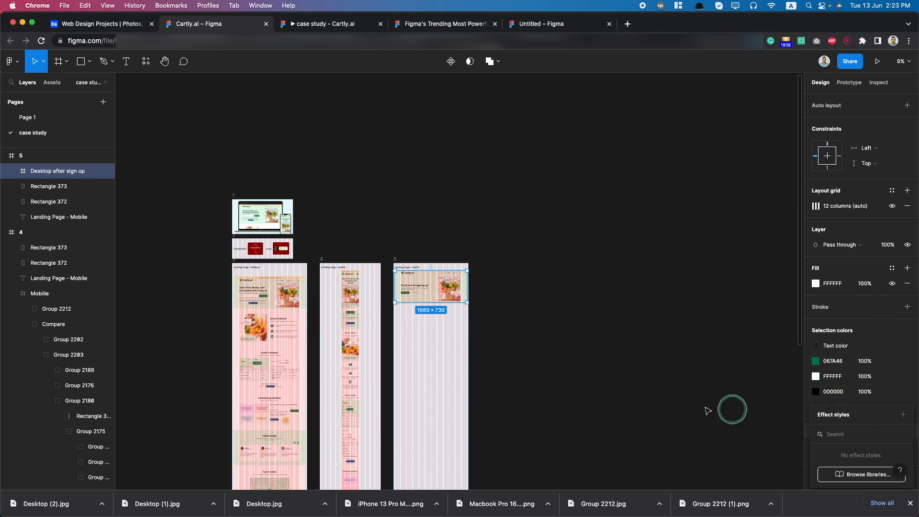
{"action": "left_click", "coordinate": [293, 294]}
{"action": "scroll", "coordinate": [845, 387], "scroll_direction": "down", "scroll_amount": 5}
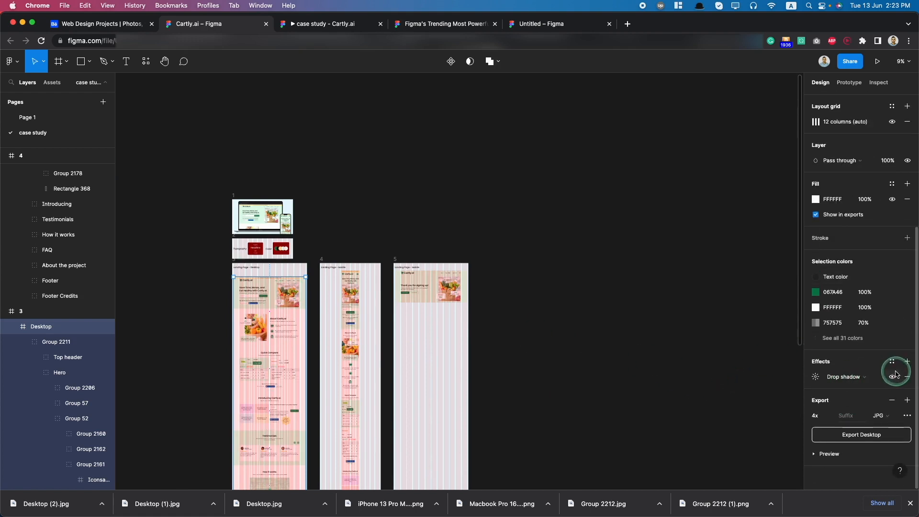
{"action": "left_click", "coordinate": [892, 362]}
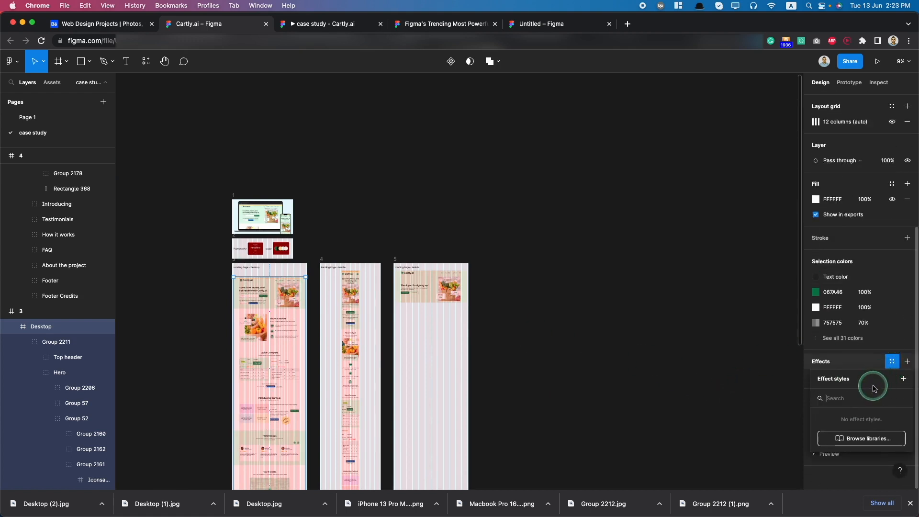
{"action": "type", "text": "affect"}
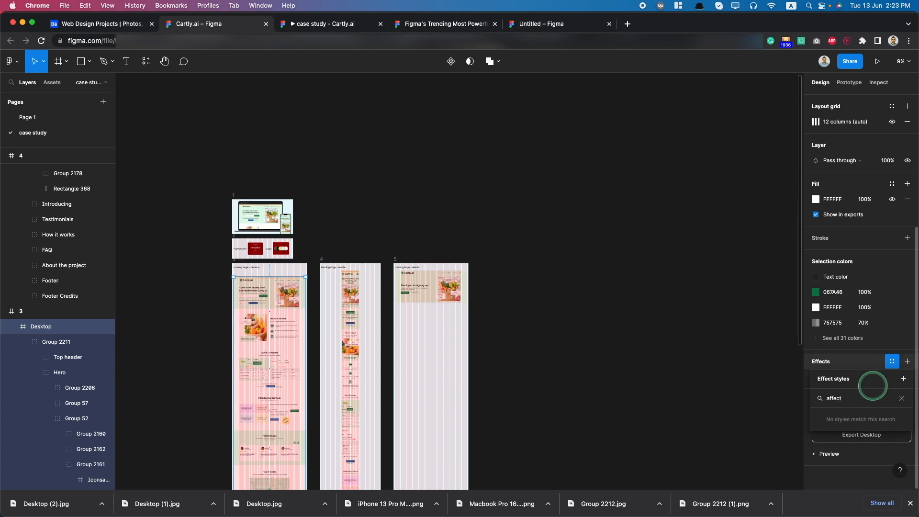
{"action": "left_click", "coordinate": [903, 378]}
{"action": "type", "text": "affect"}
{"action": "left_click", "coordinate": [776, 453]}
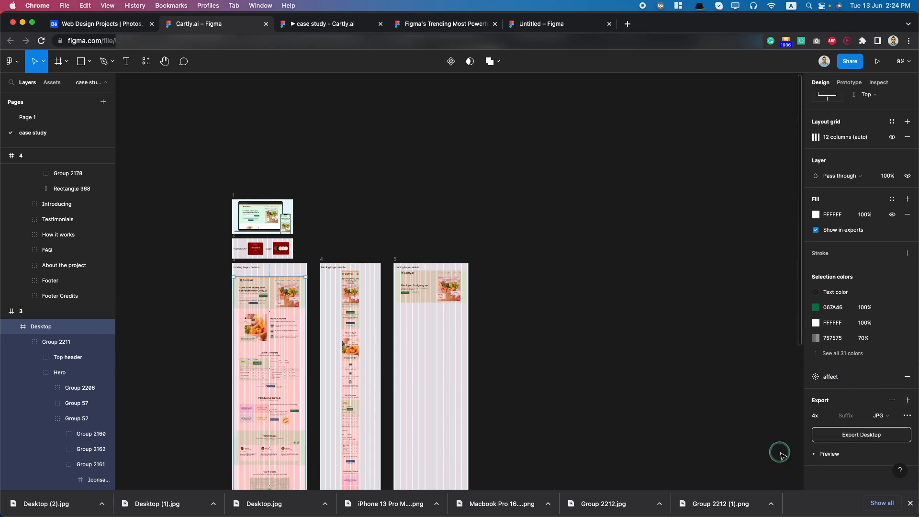
Step: Apply the affect effect style to the Desktop after sign up frame in frame 5
{"action": "left_click", "coordinate": [423, 274]}
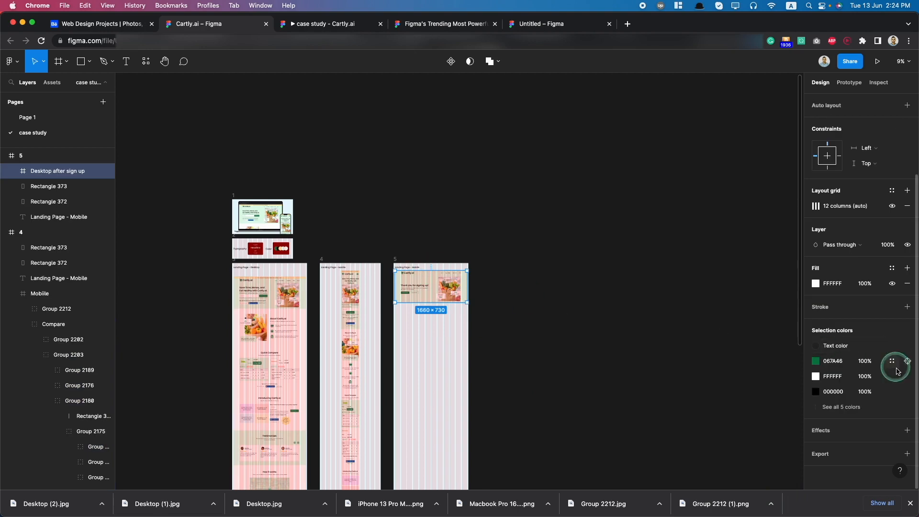
{"action": "left_click", "coordinate": [893, 430]}
{"action": "left_click", "coordinate": [838, 475]}
{"action": "left_click", "coordinate": [669, 373]}
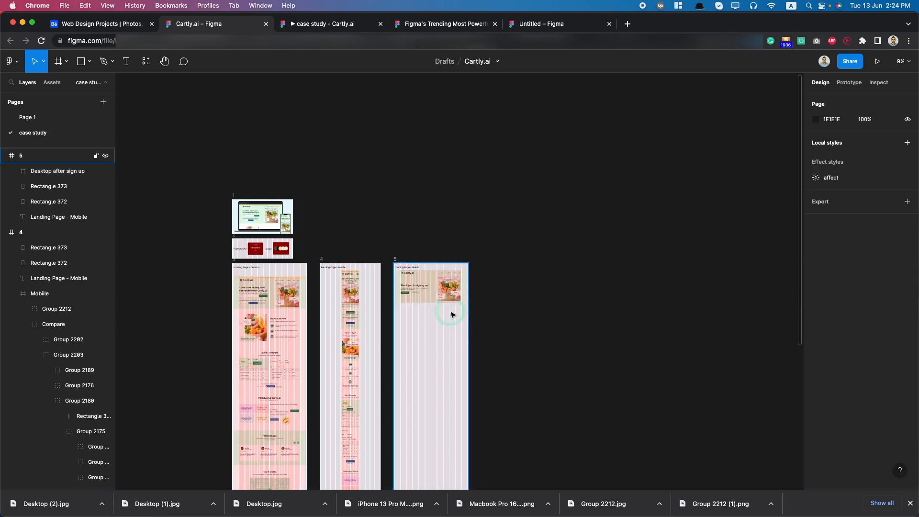
Step: Change frame 5's title text to "After Sign Up Hero Section - Desktop"
{"action": "scroll", "coordinate": [436, 286], "scroll_direction": "up", "scroll_amount": 6}
{"action": "scroll", "coordinate": [429, 257], "scroll_direction": "down", "scroll_amount": 2}
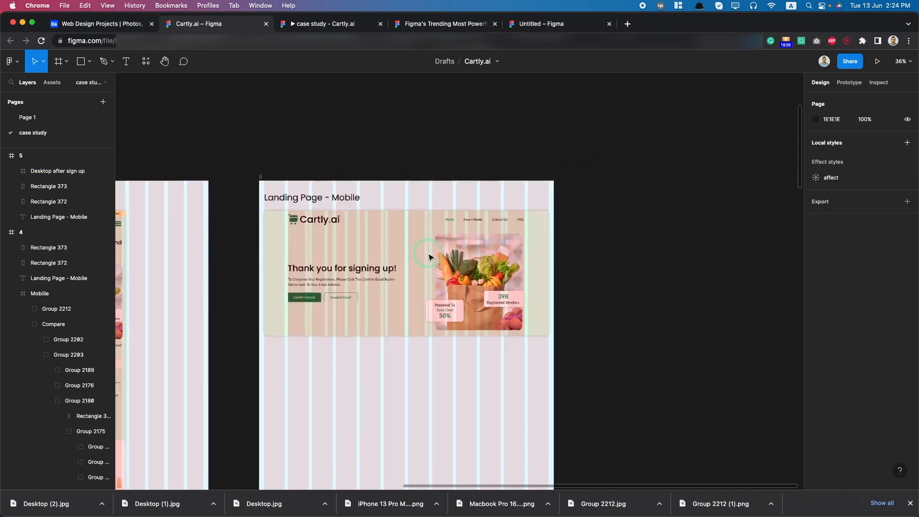
{"action": "double_click", "coordinate": [320, 198]}
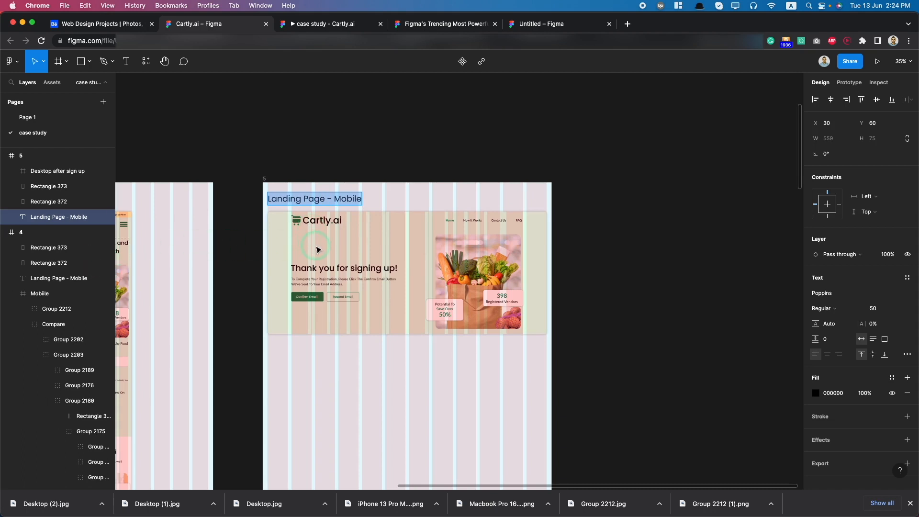
{"action": "type", "text": "Af"}
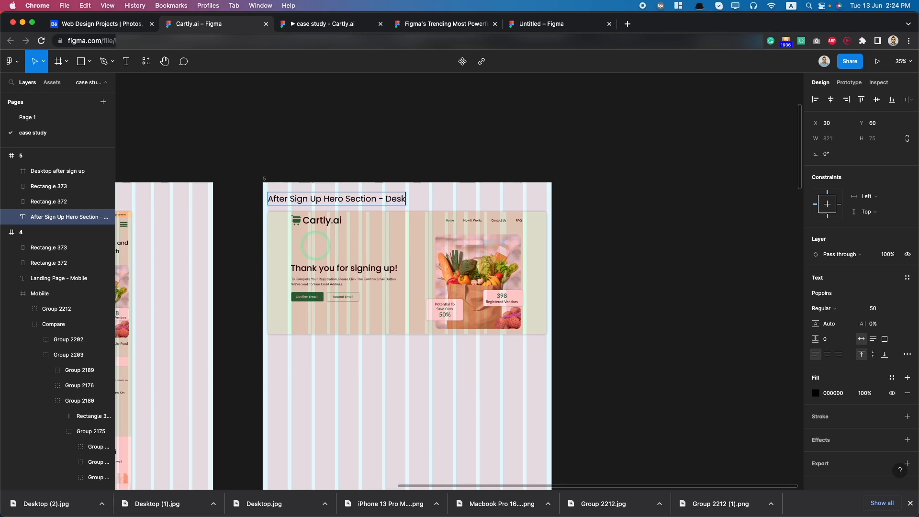
{"action": "key", "text": "Return"}
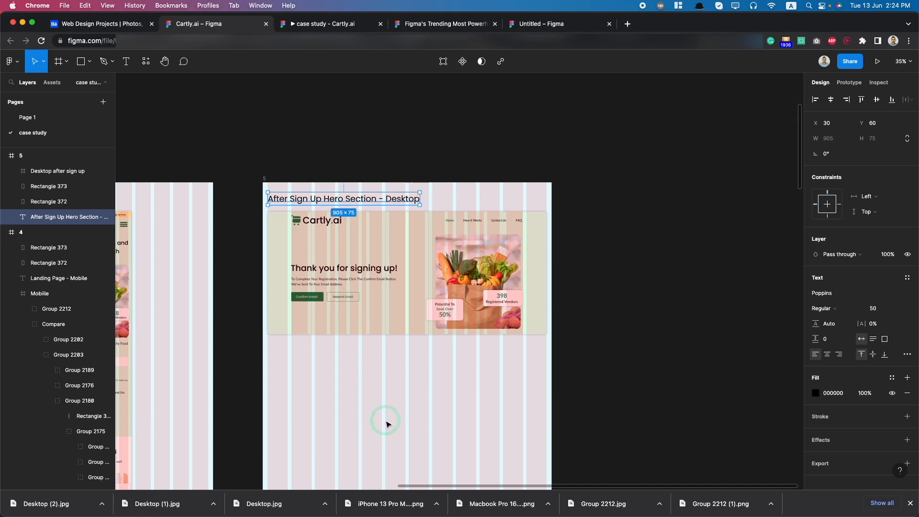
Step: Duplicate frame 5's title and position the copy just beneath the desktop screen, at X 37 and Y 995
{"action": "scroll", "coordinate": [388, 423], "scroll_direction": "down", "scroll_amount": 5}
{"action": "left_click_drag", "start_coordinate": [378, 300], "coordinate": [378, 383]}
{"action": "scroll", "coordinate": [378, 382], "scroll_direction": "up", "scroll_amount": 10}
{"action": "key", "text": "Up"}
{"action": "key", "text": "Up"}
{"action": "key", "text": "Up"}
{"action": "key", "text": "Up"}
{"action": "key", "text": "Up"}
{"action": "key", "text": "Up"}
{"action": "key", "text": "Up"}
{"action": "key", "text": "Up"}
{"action": "key", "text": "Up"}
{"action": "key", "text": "Up"}
{"action": "key", "text": "Up"}
{"action": "key", "text": "Up"}
{"action": "key", "text": "Up"}
{"action": "key", "text": "Up"}
{"action": "key", "text": "Up"}
{"action": "scroll", "coordinate": [383, 390], "scroll_direction": "down", "scroll_amount": 5}
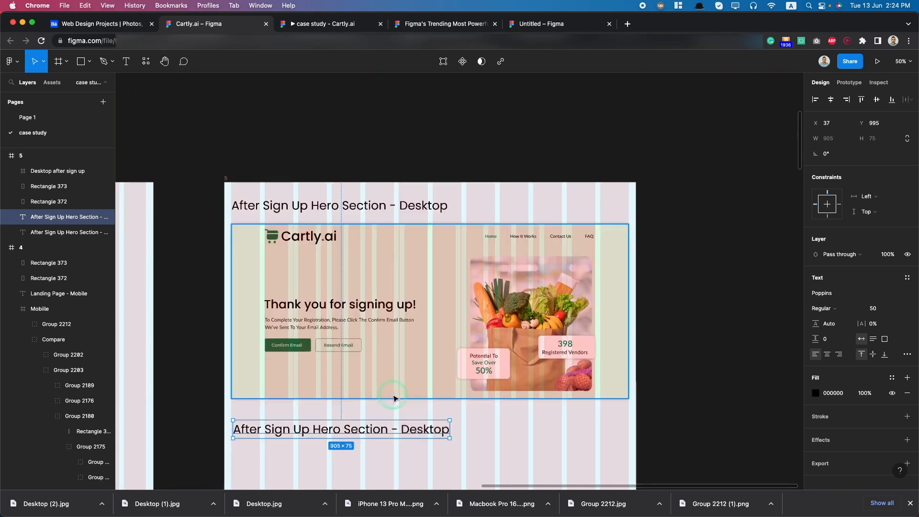
Step: Change the duplicated title beneath the desktop screen to "After Sign Up Hero Section - Mobile"
{"action": "scroll", "coordinate": [393, 399], "scroll_direction": "down", "scroll_amount": 1}
{"action": "double_click", "coordinate": [420, 410]}
{"action": "left_click", "coordinate": [415, 410]}
{"action": "double_click", "coordinate": [414, 410]}
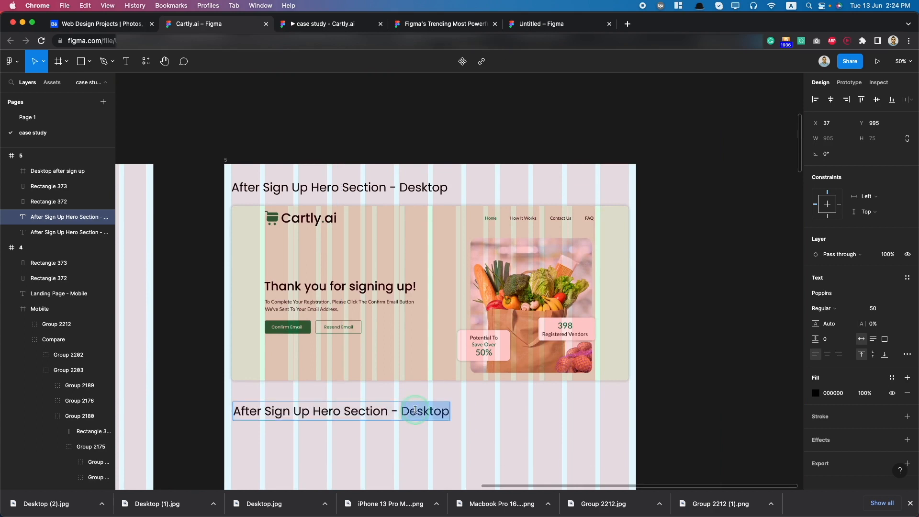
{"action": "type", "text": "Mobil"}
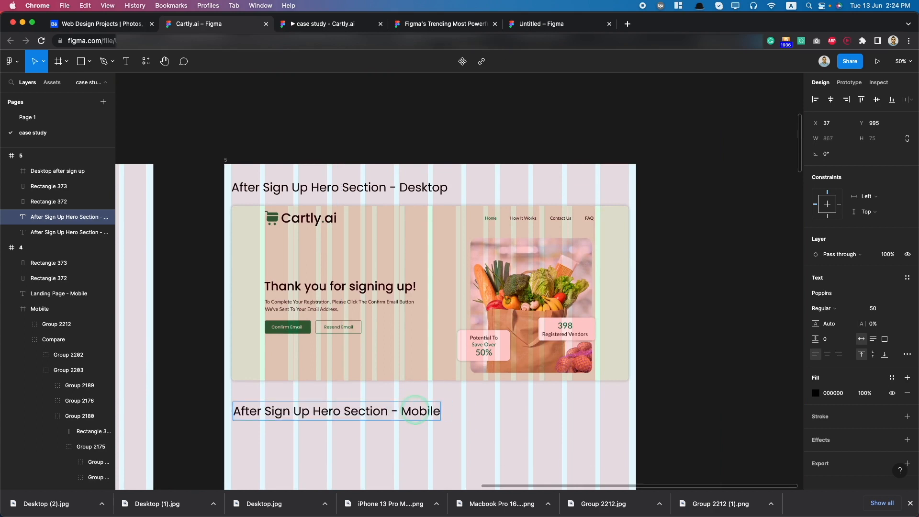
{"action": "key", "text": "Escape"}
Step: Copy the Mobile after sign up frame from Page 1
{"action": "scroll", "coordinate": [498, 437], "scroll_direction": "down", "scroll_amount": 7}
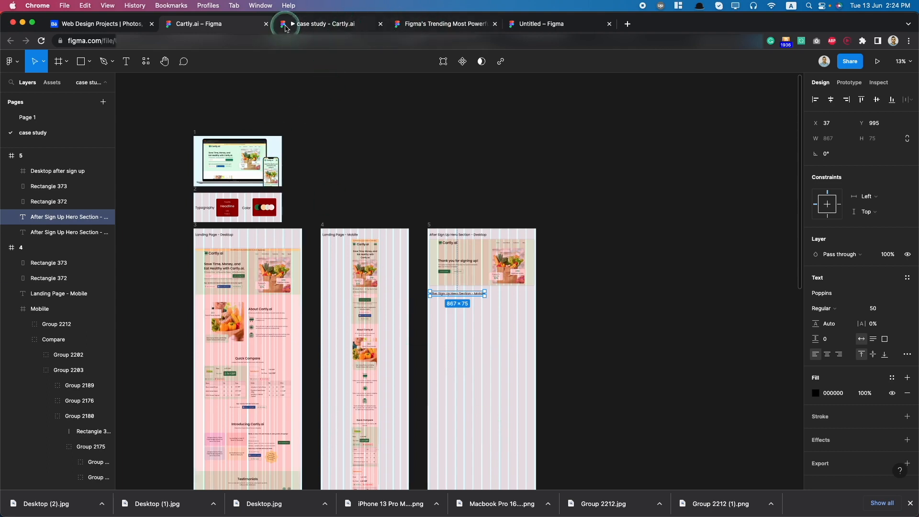
{"action": "left_click", "coordinate": [38, 118]}
{"action": "scroll", "coordinate": [605, 281], "scroll_direction": "down", "scroll_amount": 6}
{"action": "scroll", "coordinate": [576, 211], "scroll_direction": "up", "scroll_amount": 4}
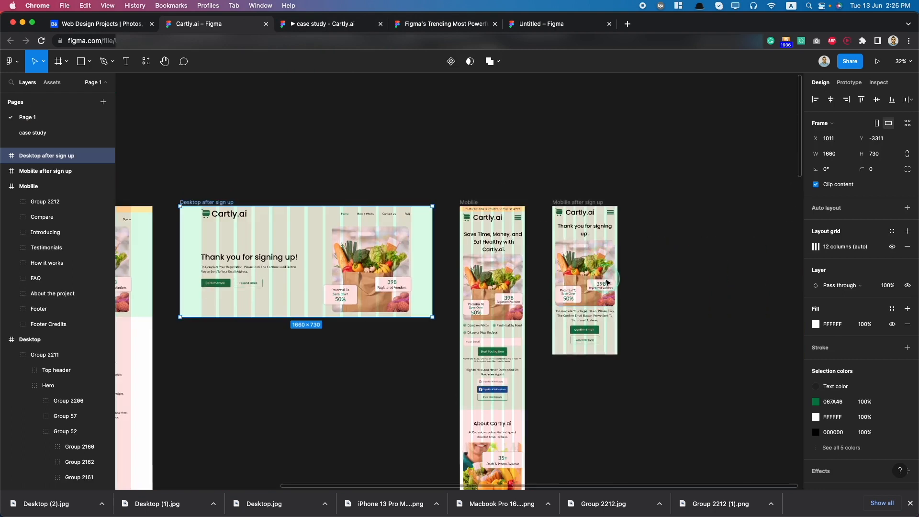
{"action": "left_click", "coordinate": [577, 206]}
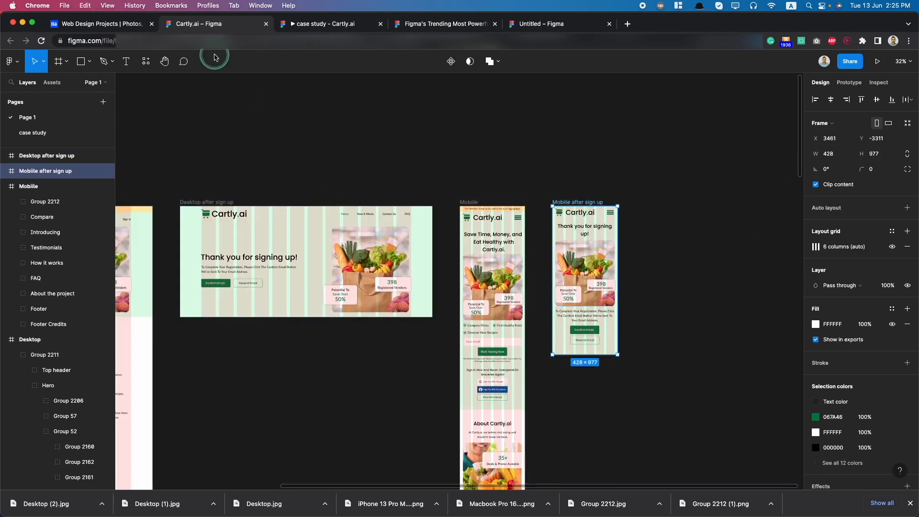
{"action": "left_click", "coordinate": [306, 27]}
{"action": "left_click", "coordinate": [182, 24]}
Step: Paste the Mobile after sign up frame into frame 5 on the case study page and place it beneath the mobile title at X 636, Y 1160
{"action": "left_click", "coordinate": [46, 134]}
{"action": "scroll", "coordinate": [411, 366], "scroll_direction": "down", "scroll_amount": 3}
{"action": "double_click", "coordinate": [485, 227]}
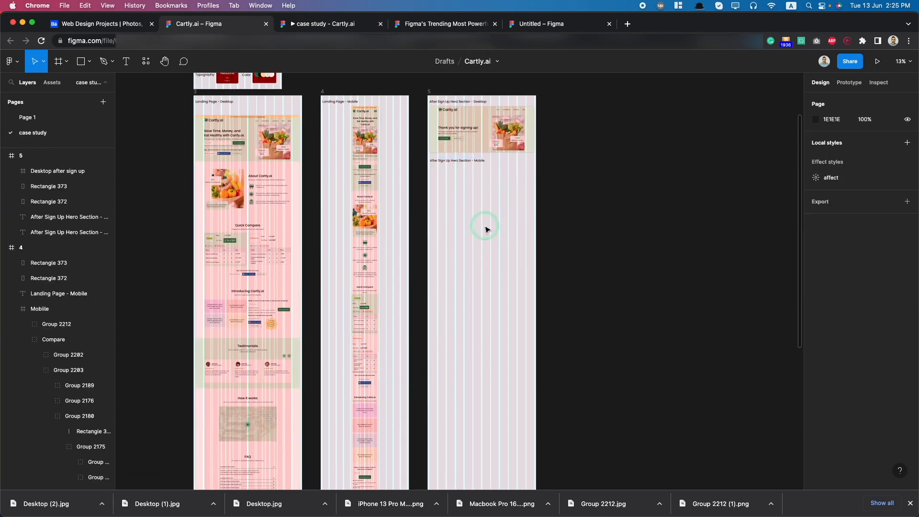
{"action": "key", "text": "super+v"}
{"action": "left_click_drag", "start_coordinate": [463, 259], "coordinate": [483, 181]}
{"action": "key", "text": "shift+2"}
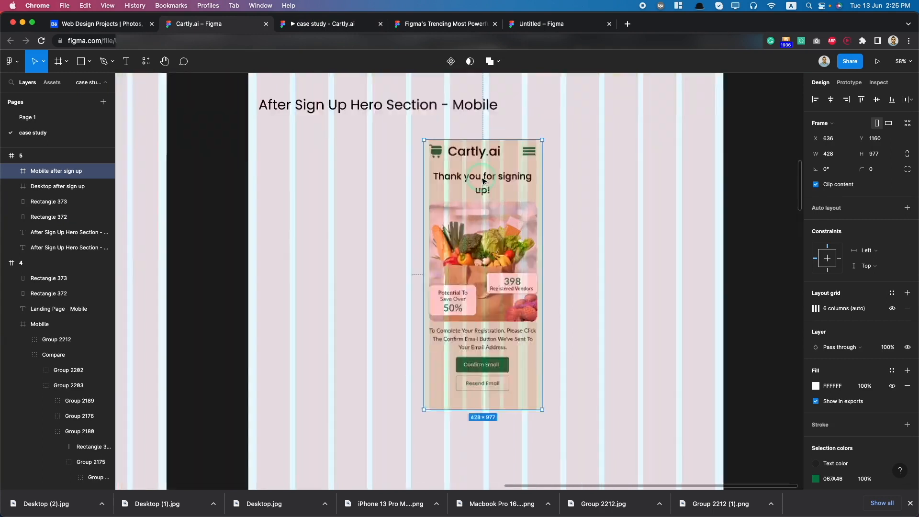
Step: Give the Mobile after sign up frame in frame 5 a corner radius of 15 and the affect effect style
{"action": "left_click", "coordinate": [875, 172]}
{"action": "type", "text": "10"}
{"action": "key", "text": "Return"}
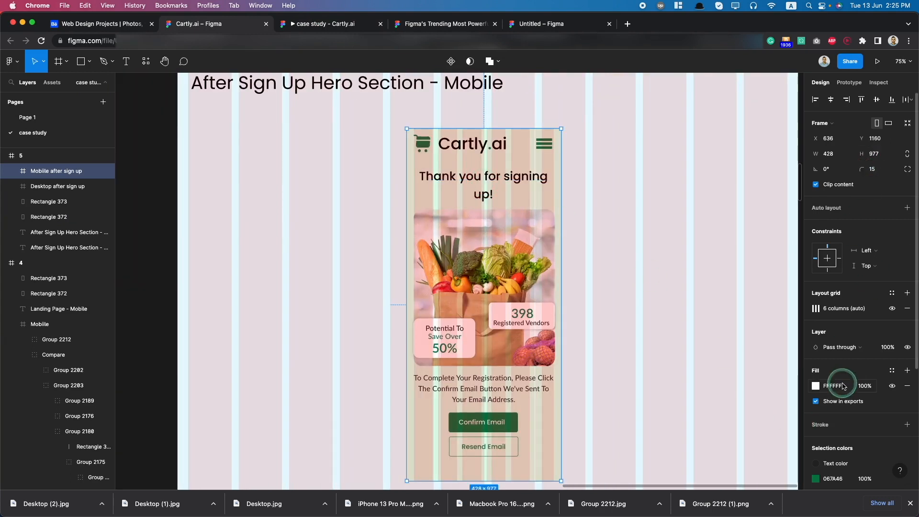
{"action": "scroll", "coordinate": [844, 386], "scroll_direction": "down", "scroll_amount": 3}
{"action": "scroll", "coordinate": [845, 387], "scroll_direction": "down", "scroll_amount": 2}
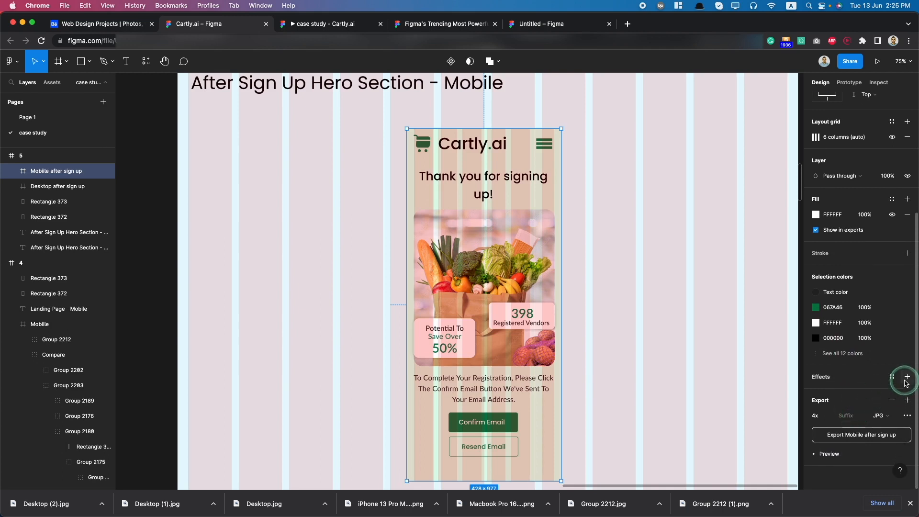
{"action": "left_click", "coordinate": [893, 377]}
{"action": "left_click", "coordinate": [841, 434]}
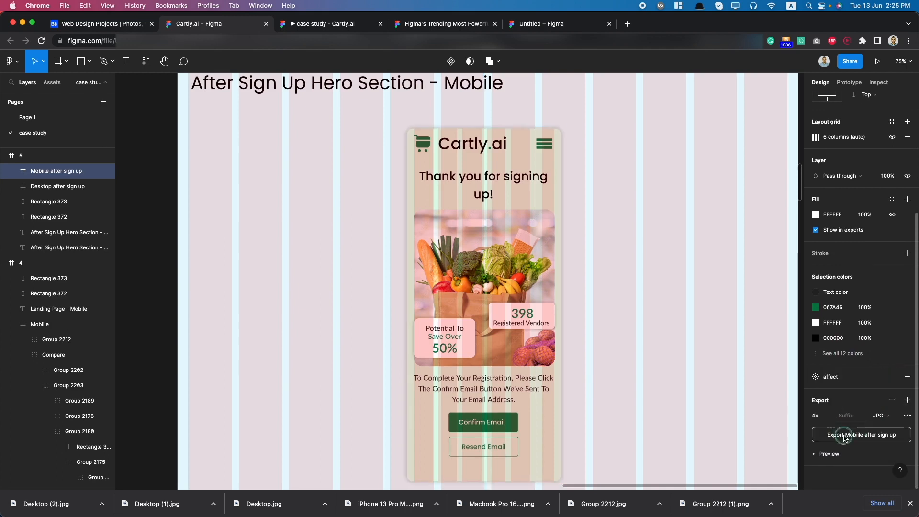
{"action": "left_click", "coordinate": [635, 326]}
Step: Shorten frame 5 to a height of about 2137 by raising its bottom edge toward the mobile screen
{"action": "scroll", "coordinate": [633, 328], "scroll_direction": "down", "scroll_amount": 5}
{"action": "scroll", "coordinate": [632, 327], "scroll_direction": "down", "scroll_amount": 5}
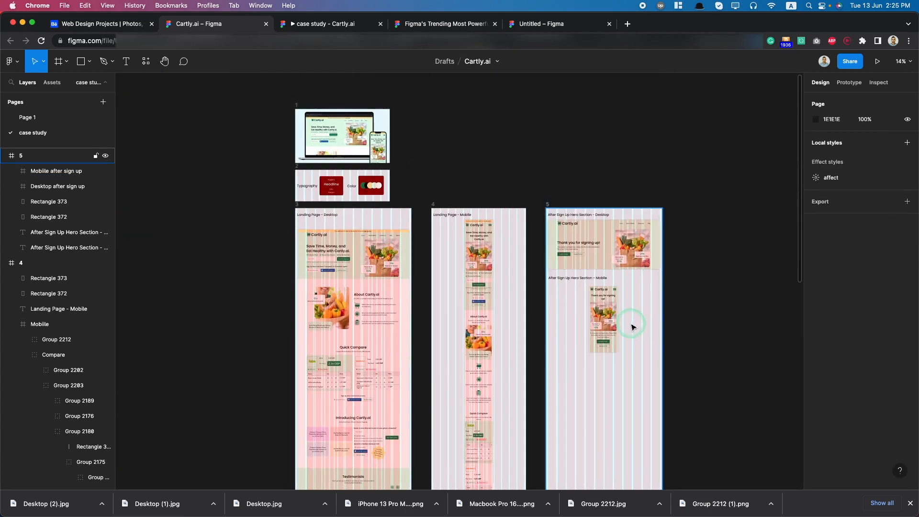
{"action": "scroll", "coordinate": [634, 324], "scroll_direction": "right", "scroll_amount": 3}
{"action": "left_click", "coordinate": [489, 203]}
{"action": "scroll", "coordinate": [510, 220], "scroll_direction": "down", "scroll_amount": 8}
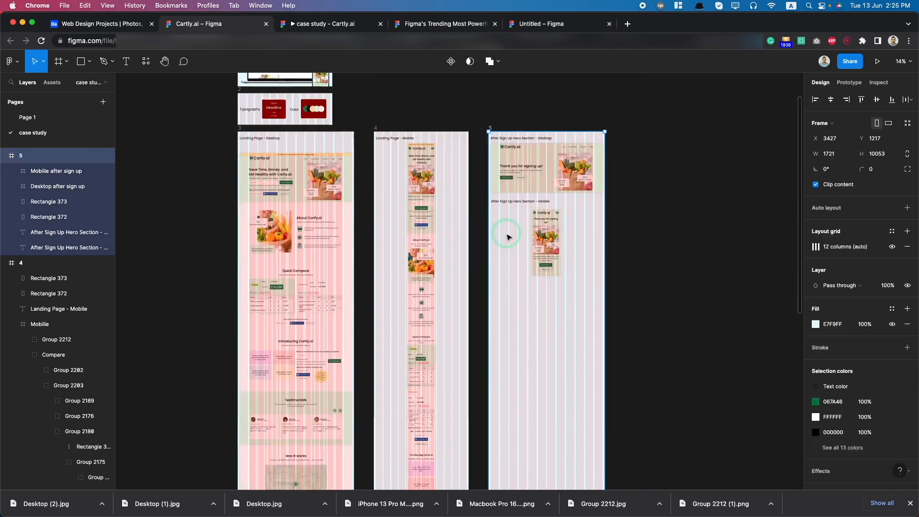
{"action": "scroll", "coordinate": [516, 268], "scroll_direction": "down", "scroll_amount": 5}
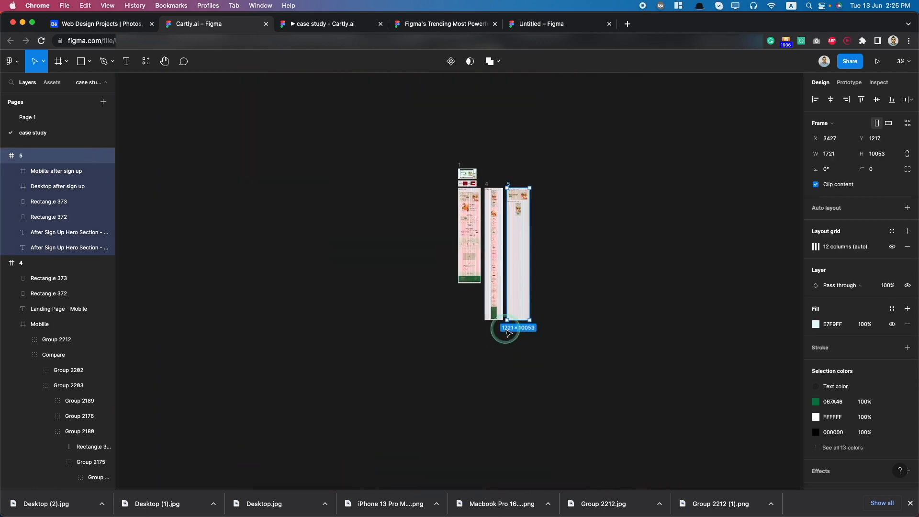
{"action": "left_click_drag", "start_coordinate": [517, 319], "coordinate": [518, 215]}
{"action": "scroll", "coordinate": [517, 216], "scroll_direction": "up", "scroll_amount": 2}
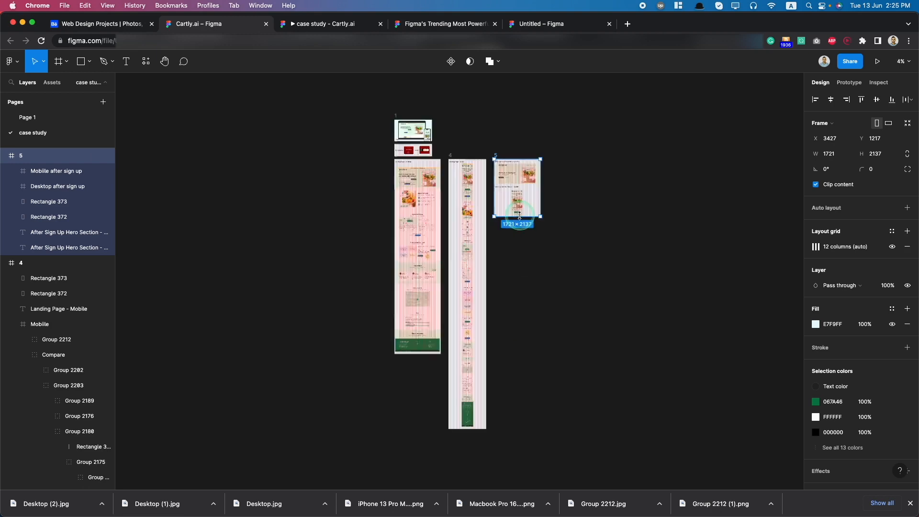
Step: Set frame 5's height to 2227 by adjusting its bottom edge below the mobile after sign-up screen
{"action": "scroll", "coordinate": [512, 220], "scroll_direction": "up", "scroll_amount": 10}
{"action": "left_click_drag", "start_coordinate": [483, 315], "coordinate": [492, 337]}
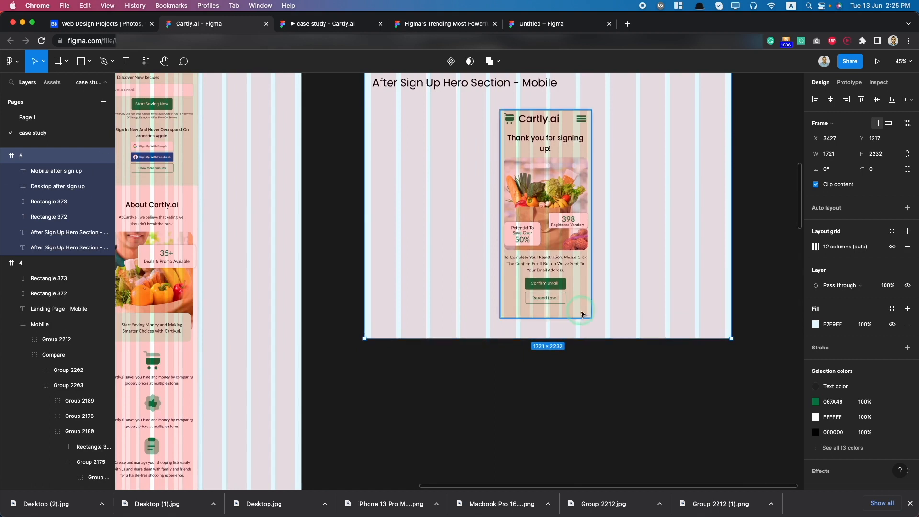
{"action": "scroll", "coordinate": [551, 327], "scroll_direction": "up", "scroll_amount": 10}
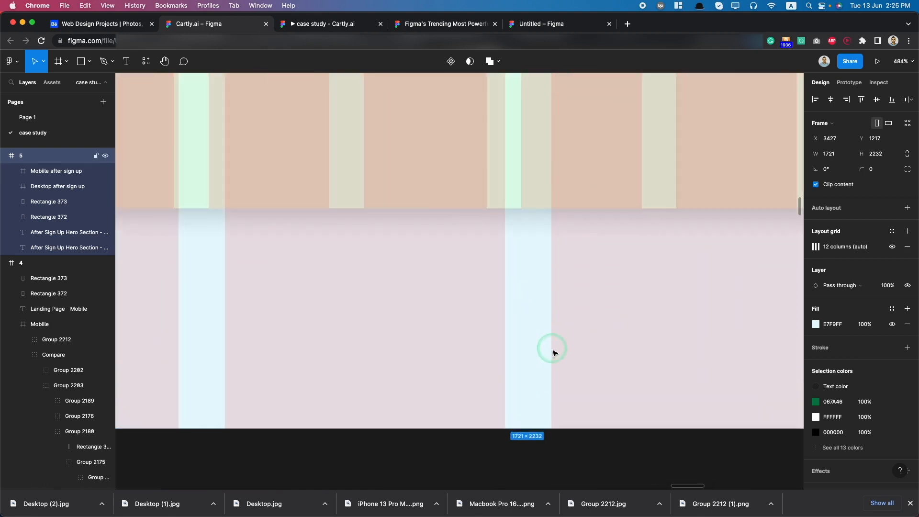
{"action": "scroll", "coordinate": [552, 342], "scroll_direction": "up", "scroll_amount": 3}
{"action": "scroll", "coordinate": [554, 388], "scroll_direction": "up", "scroll_amount": 3}
{"action": "scroll", "coordinate": [554, 394], "scroll_direction": "down", "scroll_amount": 3}
{"action": "left_click_drag", "start_coordinate": [556, 398], "coordinate": [557, 385]}
{"action": "scroll", "coordinate": [557, 380], "scroll_direction": "down", "scroll_amount": 10}
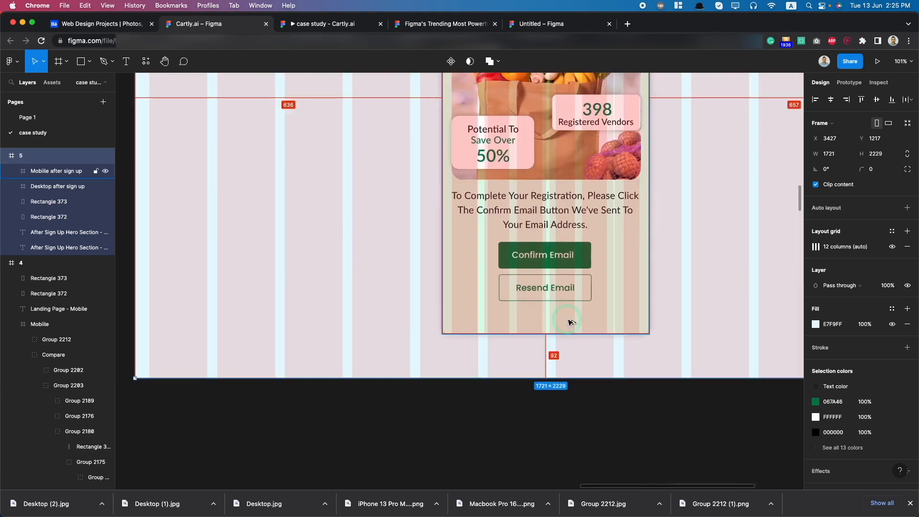
{"action": "scroll", "coordinate": [552, 394], "scroll_direction": "up", "scroll_amount": 10}
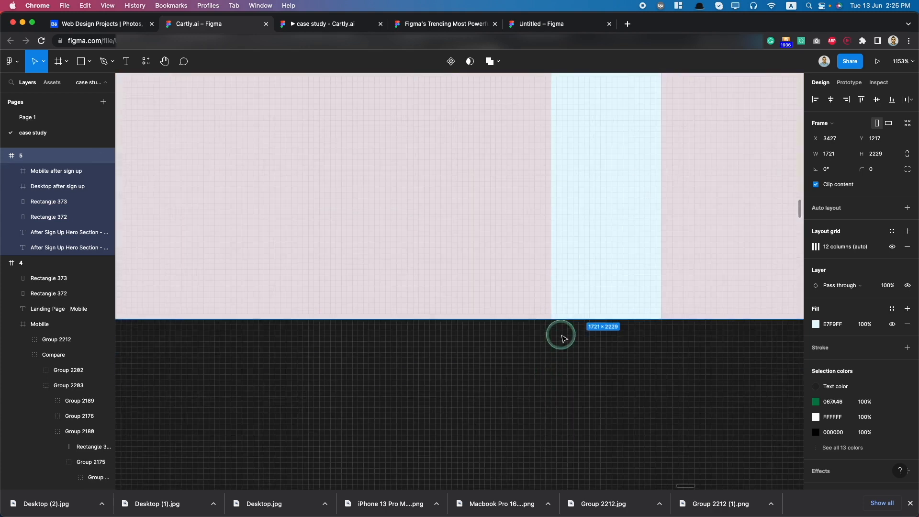
{"action": "left_click_drag", "start_coordinate": [564, 313], "coordinate": [564, 302]}
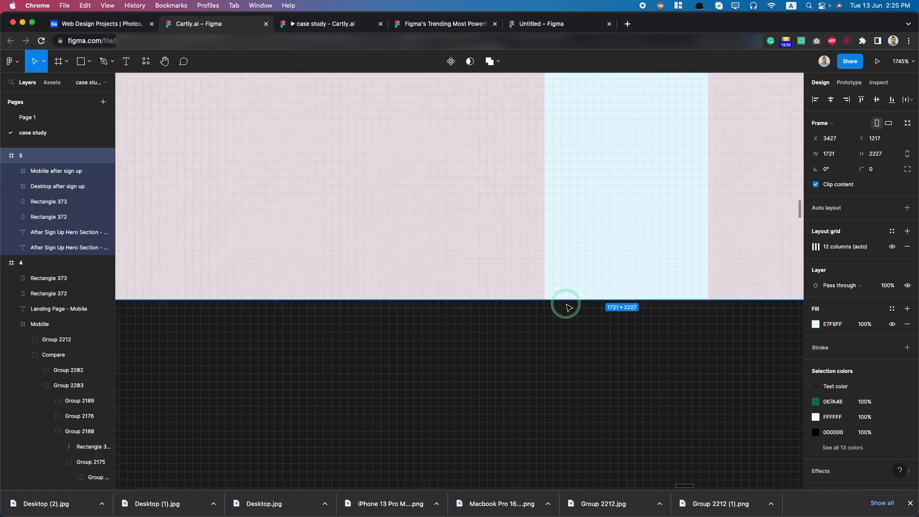
Step: Examine the mobile screen's spacing in frame 5 and the overall arrangement of the case study frames
{"action": "scroll", "coordinate": [565, 300], "scroll_direction": "down", "scroll_amount": 10}
{"action": "left_click", "coordinate": [572, 273]}
{"action": "scroll", "coordinate": [577, 296], "scroll_direction": "down", "scroll_amount": 5}
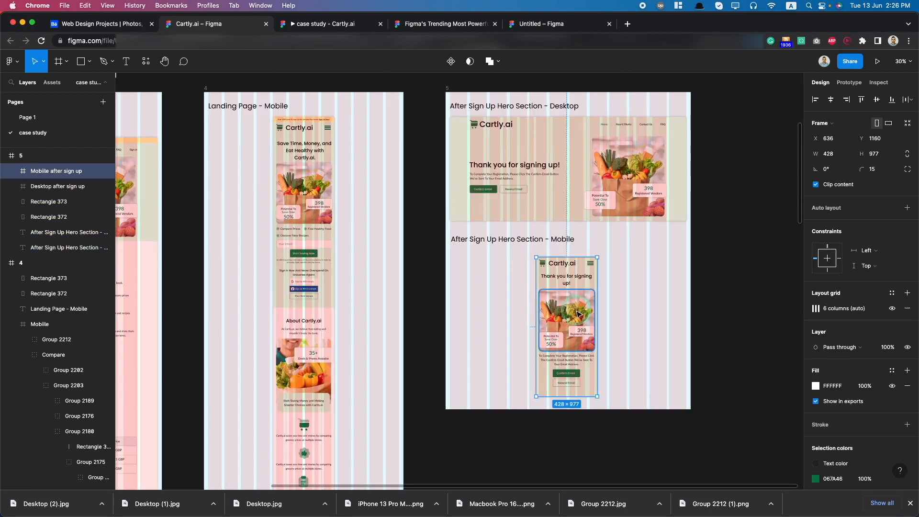
{"action": "scroll", "coordinate": [577, 313], "scroll_direction": "down", "scroll_amount": 5}
{"action": "left_click", "coordinate": [574, 360]}
{"action": "scroll", "coordinate": [576, 363], "scroll_direction": "down", "scroll_amount": 5}
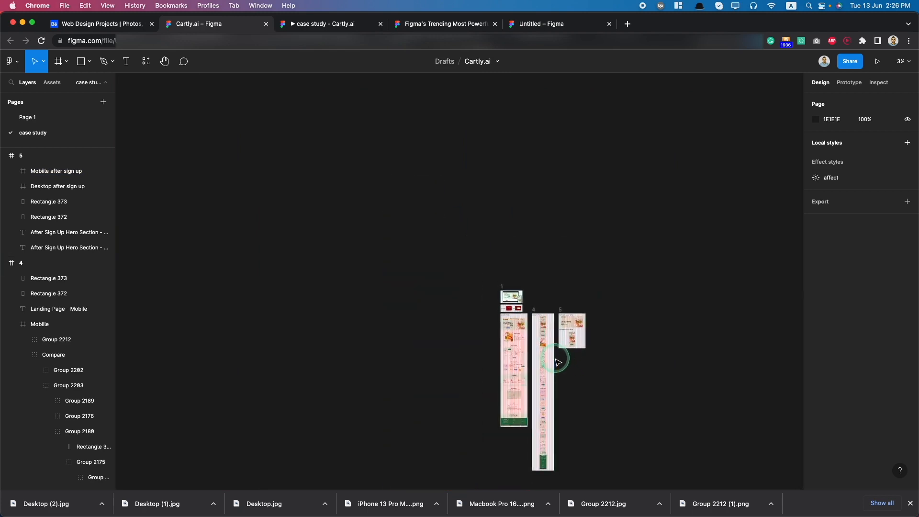
{"action": "scroll", "coordinate": [526, 359], "scroll_direction": "up", "scroll_amount": 5}
{"action": "scroll", "coordinate": [336, 326], "scroll_direction": "up", "scroll_amount": 3}
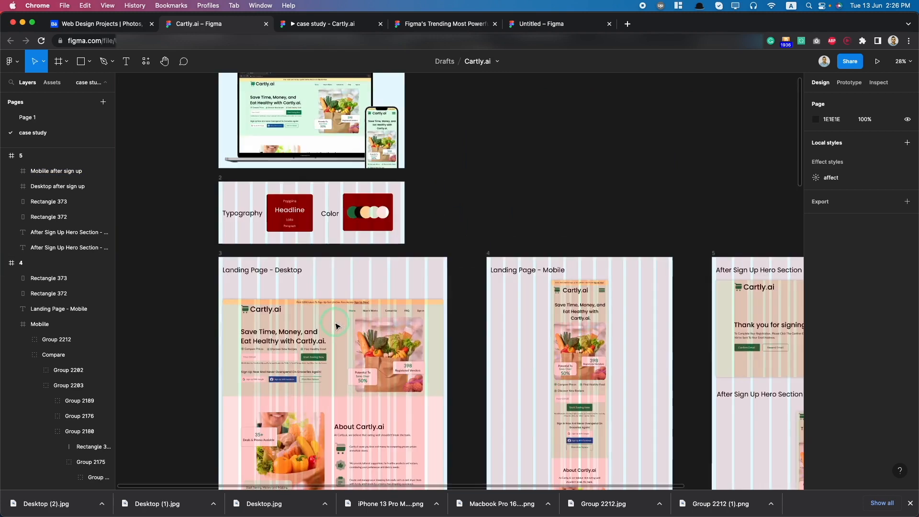
{"action": "scroll", "coordinate": [336, 326], "scroll_direction": "down", "scroll_amount": 2}
{"action": "scroll", "coordinate": [336, 326], "scroll_direction": "right", "scroll_amount": 3}
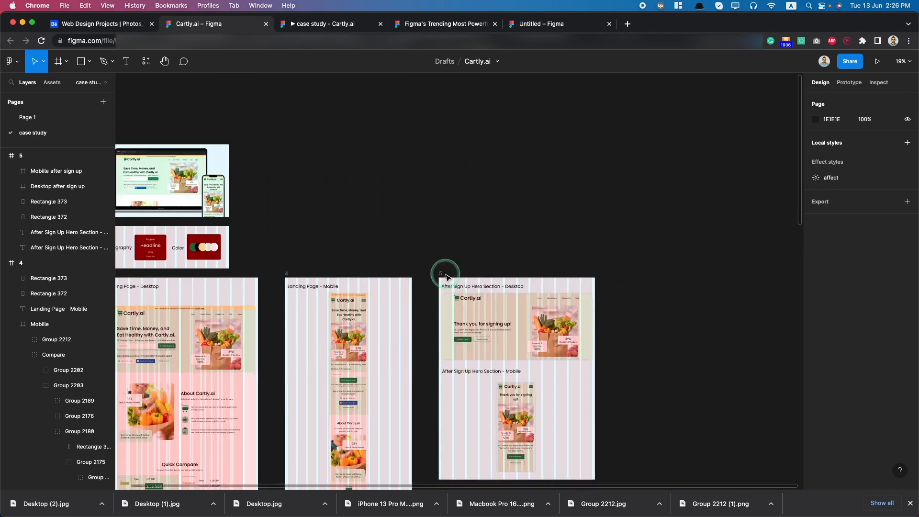
Step: Duplicate frame 5 and place the copy directly beneath it at X 3427, Y 3549
{"action": "left_click", "coordinate": [441, 274]}
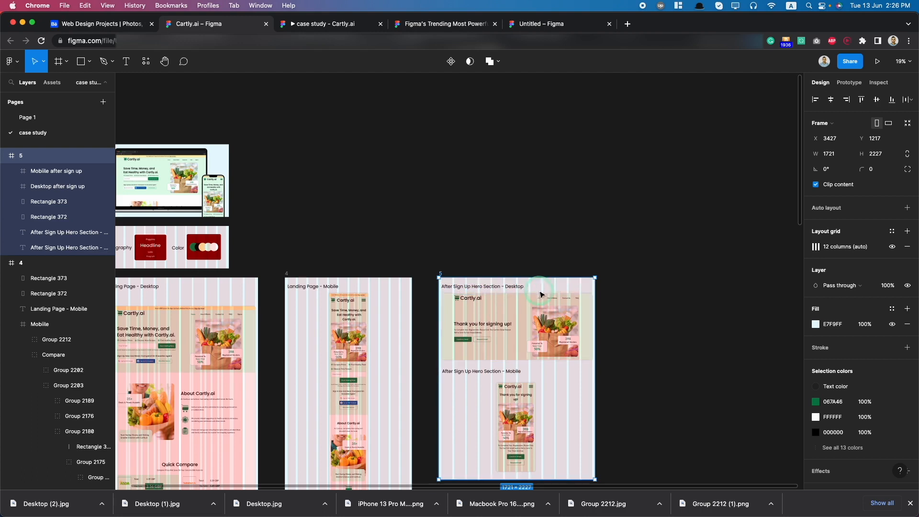
{"action": "scroll", "coordinate": [535, 364], "scroll_direction": "down", "scroll_amount": 3}
{"action": "left_click_drag", "start_coordinate": [535, 383], "coordinate": [535, 420]}
{"action": "left_click_drag", "start_coordinate": [535, 419], "coordinate": [536, 420]}
{"action": "scroll", "coordinate": [536, 421], "scroll_direction": "up", "scroll_amount": 5}
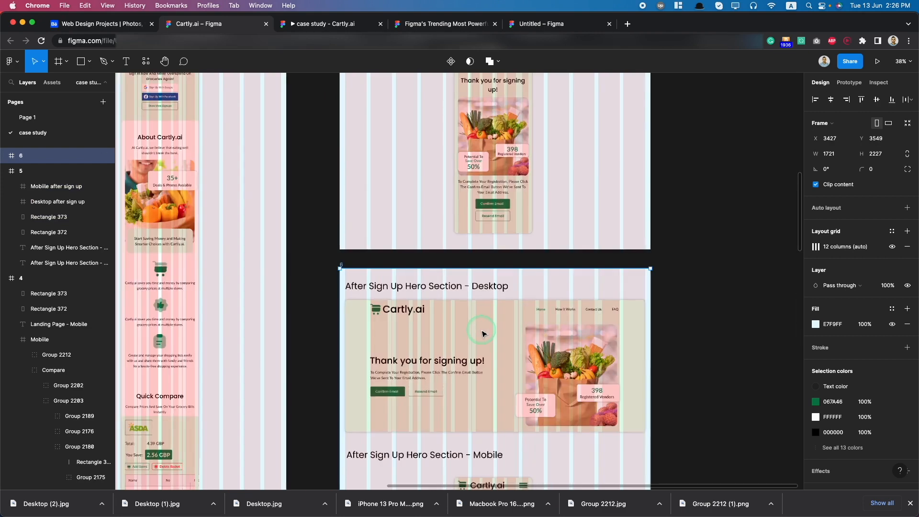
Step: Delete the mobile screen, the mobile title and the desktop screen from frame 6, keeping only the desktop title
{"action": "scroll", "coordinate": [482, 334], "scroll_direction": "down", "scroll_amount": 5}
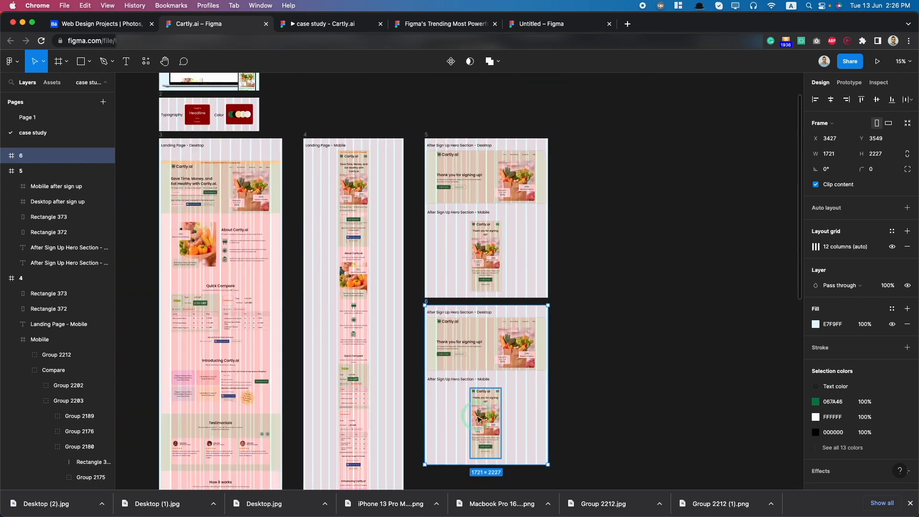
{"action": "left_click", "coordinate": [478, 419]}
{"action": "left_click", "coordinate": [460, 378], "text": "shift"}
{"action": "left_click", "coordinate": [477, 346], "text": "shift"}
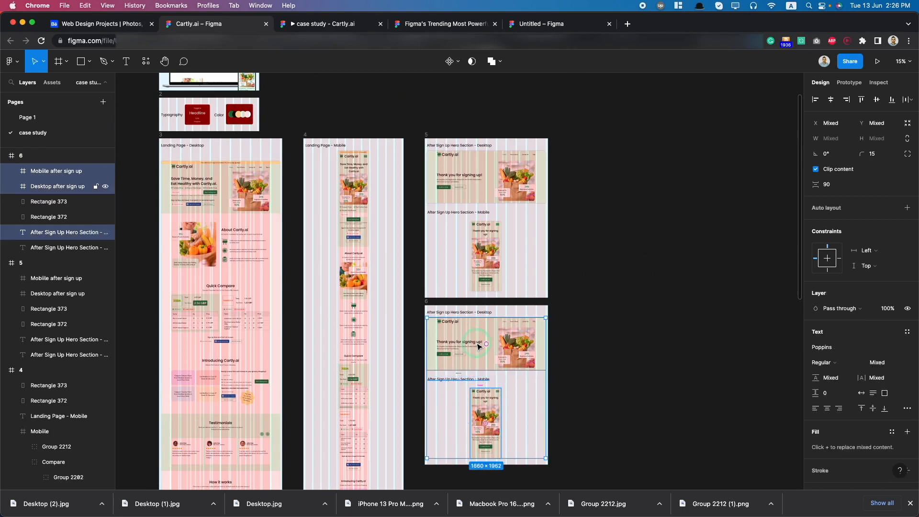
{"action": "key", "text": "Delete"}
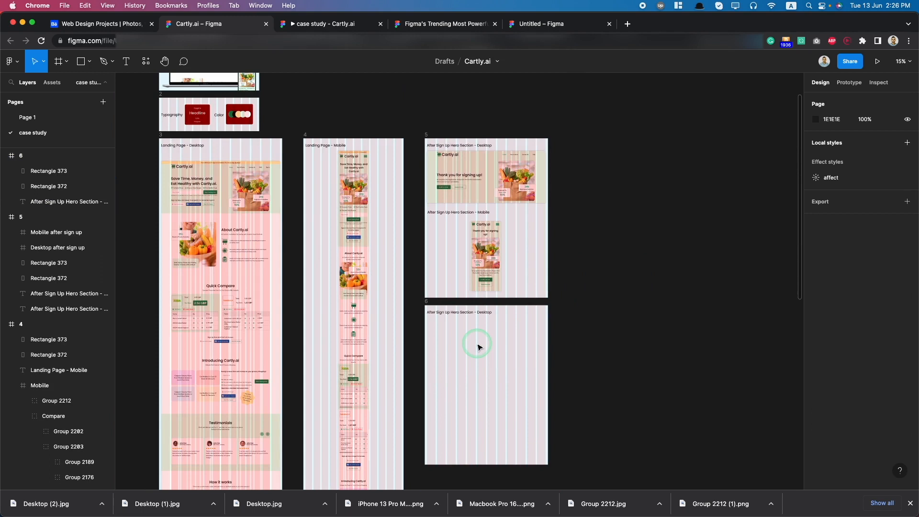
Step: Open the After Sign Up Hero Section - Desktop title in frame 6 for editing
{"action": "double_click", "coordinate": [467, 314]}
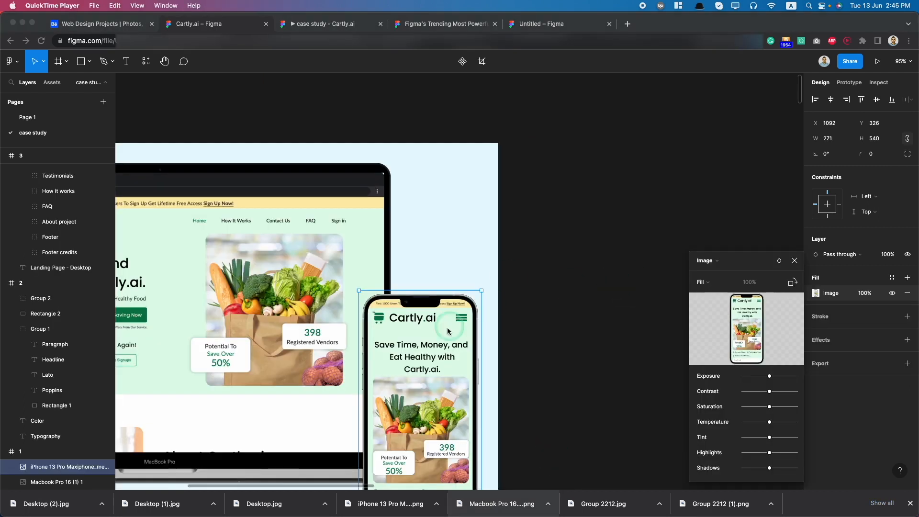
Step: Compare the iPhone 13 Pro Max and iPhone 12 Pro mockups up close in the mockup kit file
{"action": "key", "text": "shift+2"}
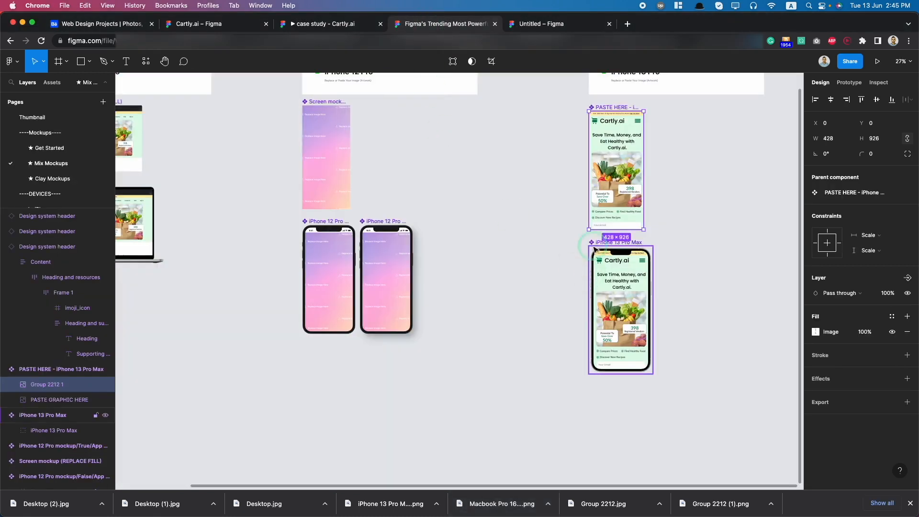
{"action": "scroll", "coordinate": [594, 255], "scroll_direction": "up", "scroll_amount": 10}
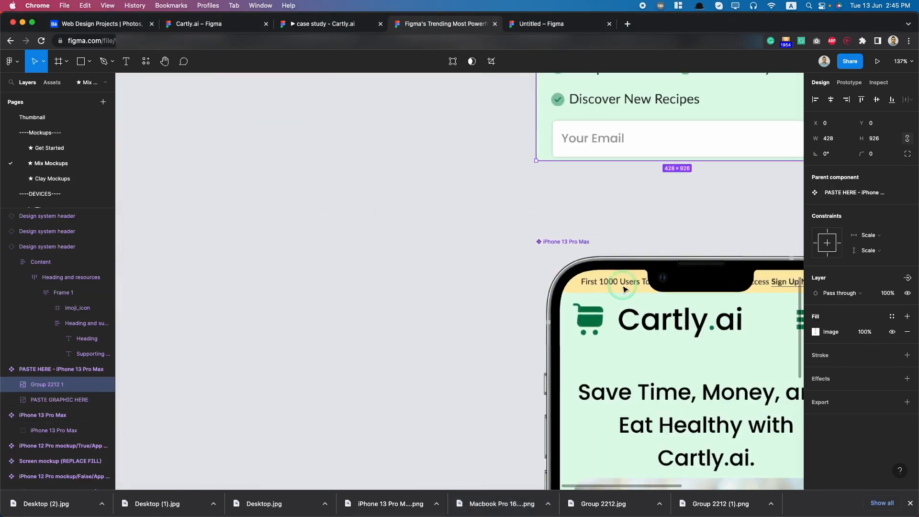
{"action": "scroll", "coordinate": [623, 289], "scroll_direction": "down", "scroll_amount": 8}
{"action": "scroll", "coordinate": [363, 265], "scroll_direction": "up", "scroll_amount": 5}
{"action": "scroll", "coordinate": [364, 264], "scroll_direction": "up", "scroll_amount": 2}
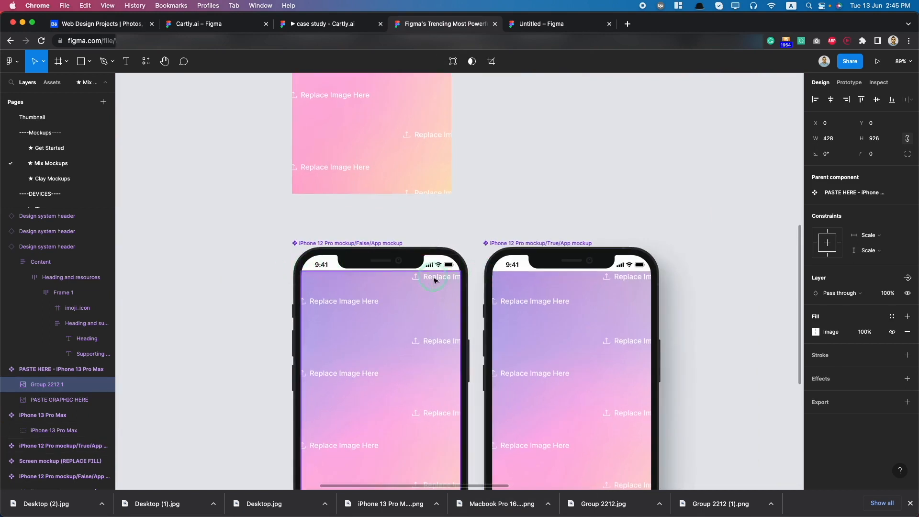
{"action": "scroll", "coordinate": [452, 283], "scroll_direction": "down", "scroll_amount": 6}
{"action": "scroll", "coordinate": [468, 287], "scroll_direction": "up", "scroll_amount": 4}
{"action": "scroll", "coordinate": [466, 289], "scroll_direction": "down", "scroll_amount": 4}
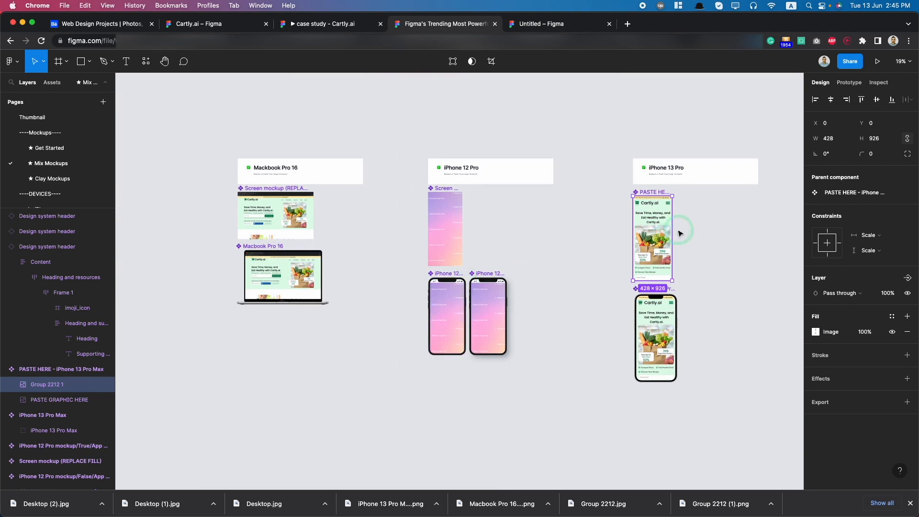
Step: Move the Cartly.ai mobile screenshot into the iPhone 12 Pro screen mockup and resize it to 375 × 812
{"action": "left_click_drag", "start_coordinate": [657, 227], "coordinate": [421, 181]}
{"action": "scroll", "coordinate": [450, 224], "scroll_direction": "up", "scroll_amount": 5}
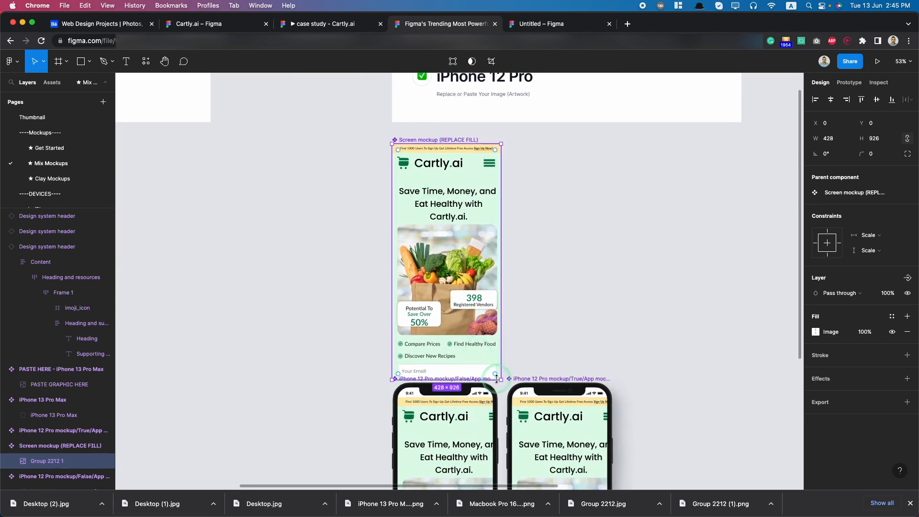
{"action": "left_click_drag", "start_coordinate": [499, 379], "coordinate": [486, 349]}
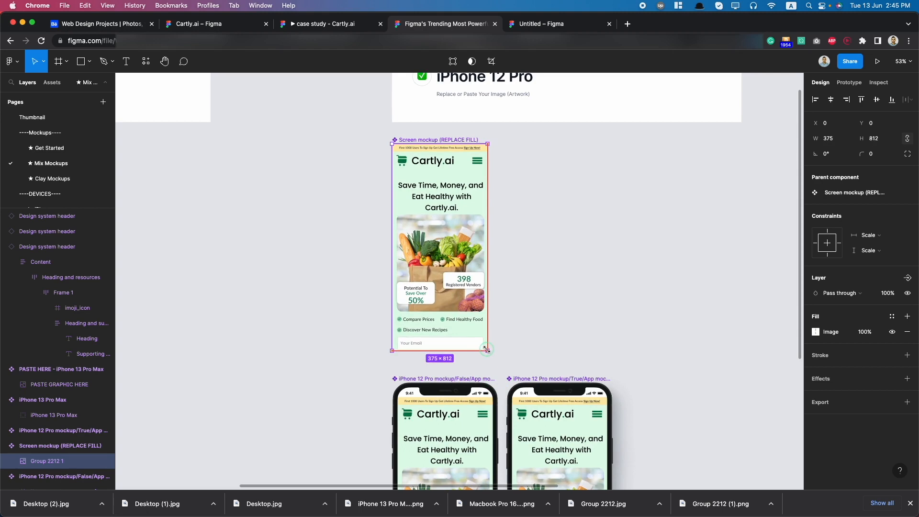
{"action": "left_click", "coordinate": [530, 343]}
{"action": "scroll", "coordinate": [531, 343], "scroll_direction": "down", "scroll_amount": 5}
{"action": "scroll", "coordinate": [531, 343], "scroll_direction": "down", "scroll_amount": 3}
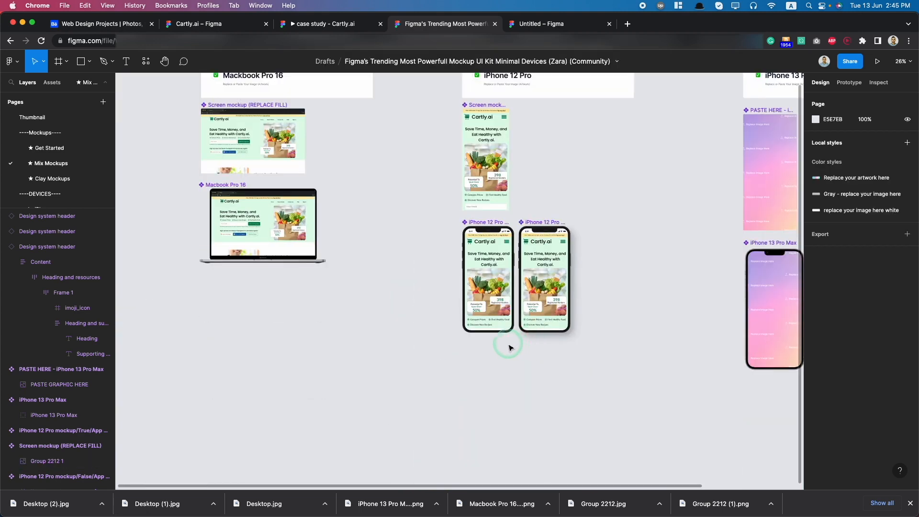
Step: Copy the iPhone 12 Pro mockup without shadow into frame 1 of the Cartly.ai case study, over the laptop
{"action": "scroll", "coordinate": [507, 345], "scroll_direction": "down", "scroll_amount": 1}
{"action": "scroll", "coordinate": [508, 346], "scroll_direction": "up", "scroll_amount": 10}
{"action": "scroll", "coordinate": [474, 192], "scroll_direction": "down", "scroll_amount": 6}
{"action": "left_click", "coordinate": [461, 133]}
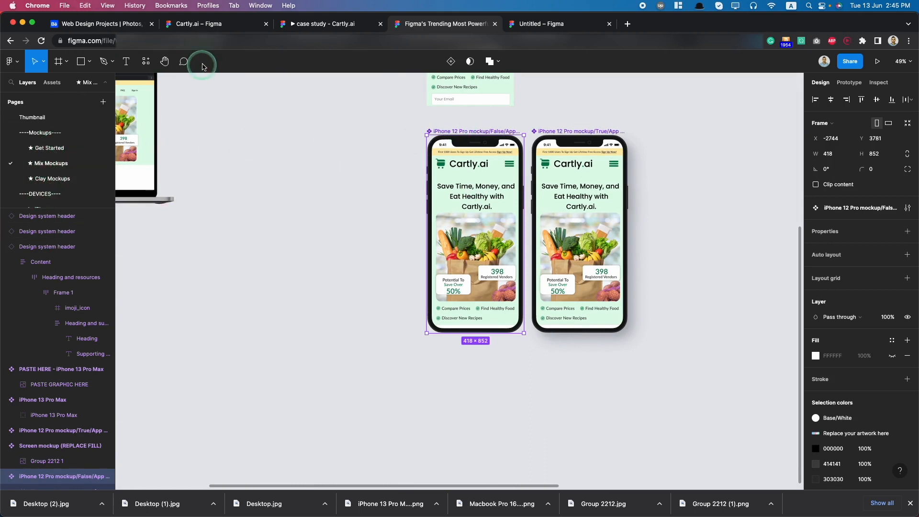
{"action": "left_click", "coordinate": [187, 29]}
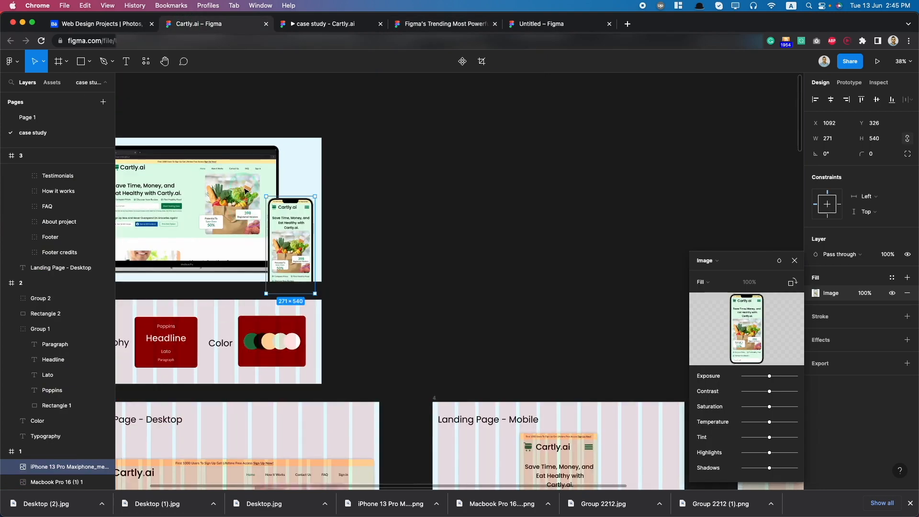
{"action": "scroll", "coordinate": [209, 247], "scroll_direction": "left", "scroll_amount": 3}
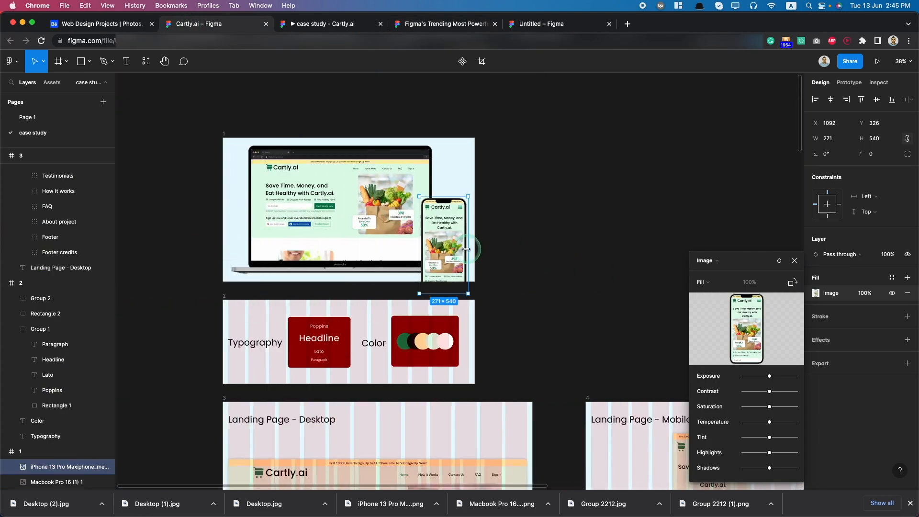
{"action": "key", "text": "super+v"}
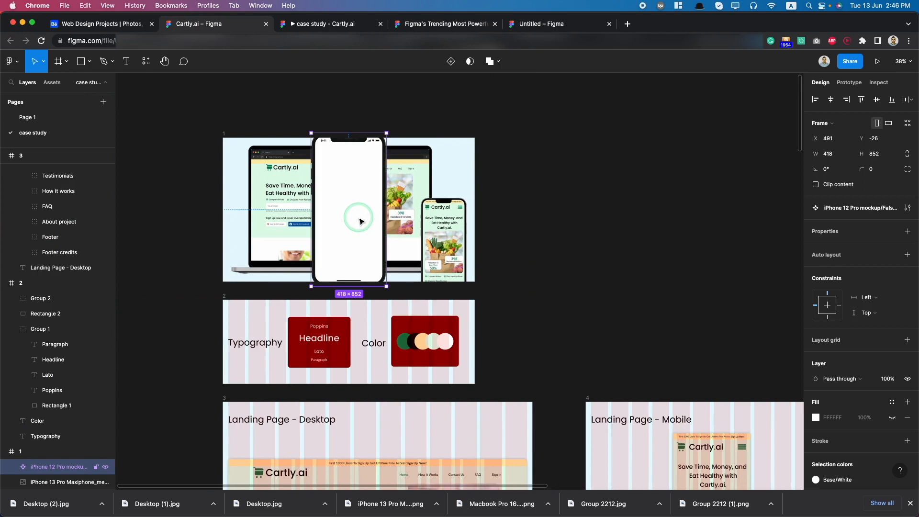
{"action": "left_click_drag", "start_coordinate": [359, 218], "coordinate": [359, 238]}
Step: Delete the old iPhone 13 Pro Max image from frame 1 and move the pasted iPhone 12 Pro mockup outside the frame
{"action": "left_click", "coordinate": [456, 237]}
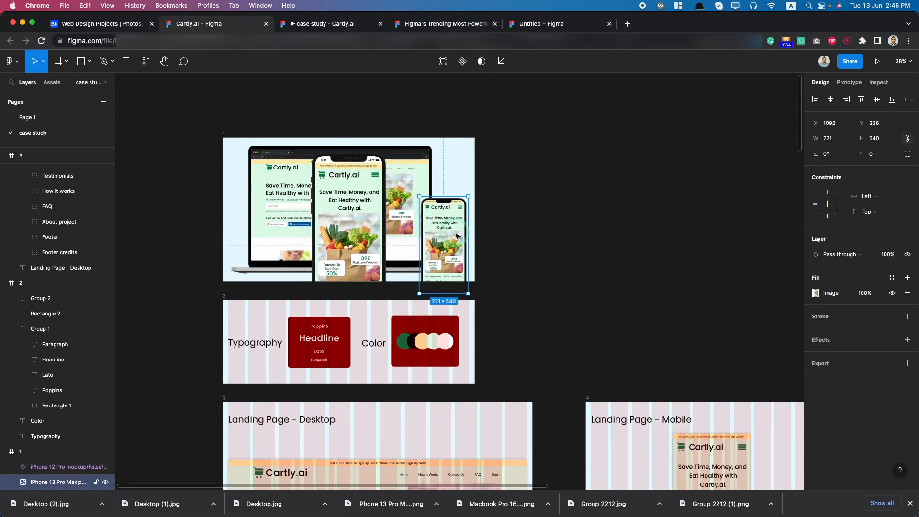
{"action": "key", "text": "Delete"}
{"action": "left_click_drag", "start_coordinate": [378, 241], "coordinate": [592, 213]}
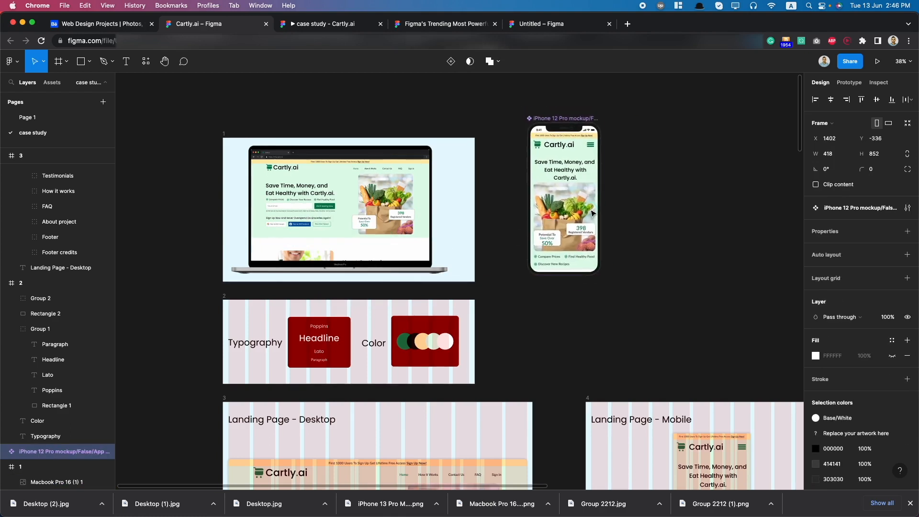
Step: Export the pasted iPhone 12 Pro mockup as a 2x PNG and delete it from the case study canvas
{"action": "scroll", "coordinate": [861, 431], "scroll_direction": "down", "scroll_amount": 3}
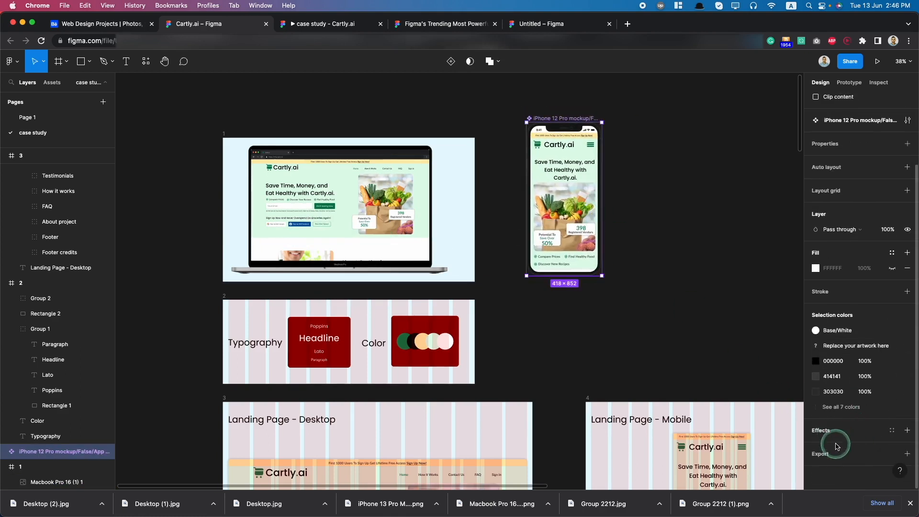
{"action": "left_click", "coordinate": [834, 453]}
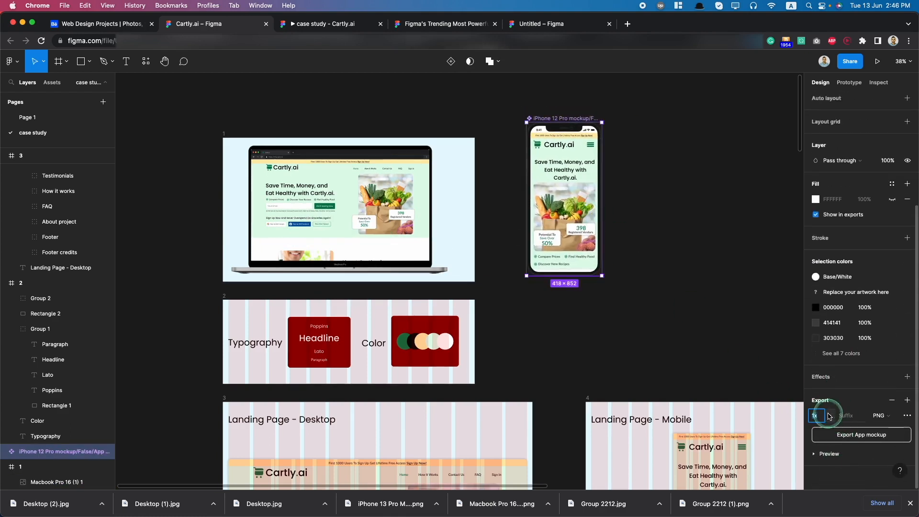
{"action": "left_click", "coordinate": [829, 416]}
{"action": "left_click", "coordinate": [826, 438]}
{"action": "left_click", "coordinate": [872, 434]}
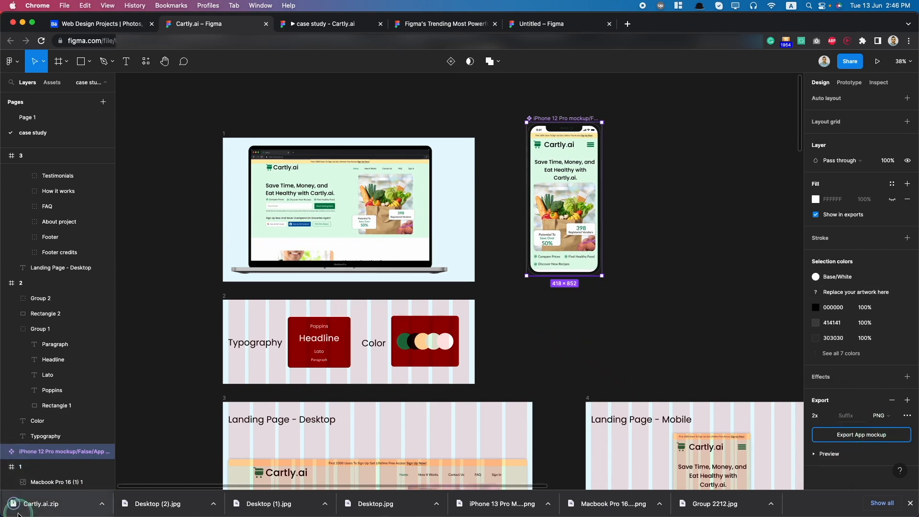
{"action": "left_click_drag", "start_coordinate": [509, 89], "coordinate": [743, 276]}
{"action": "key", "text": "Delete"}
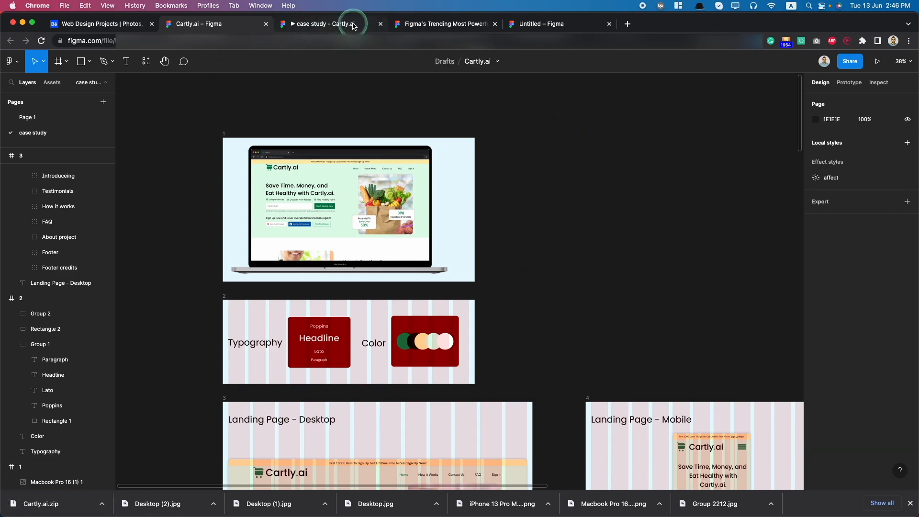
Step: In the mockup kit file, group the iPhone 12 Pro mockup without shadow and export the group as a 2x PNG
{"action": "left_click", "coordinate": [453, 23]}
{"action": "left_click", "coordinate": [463, 190]}
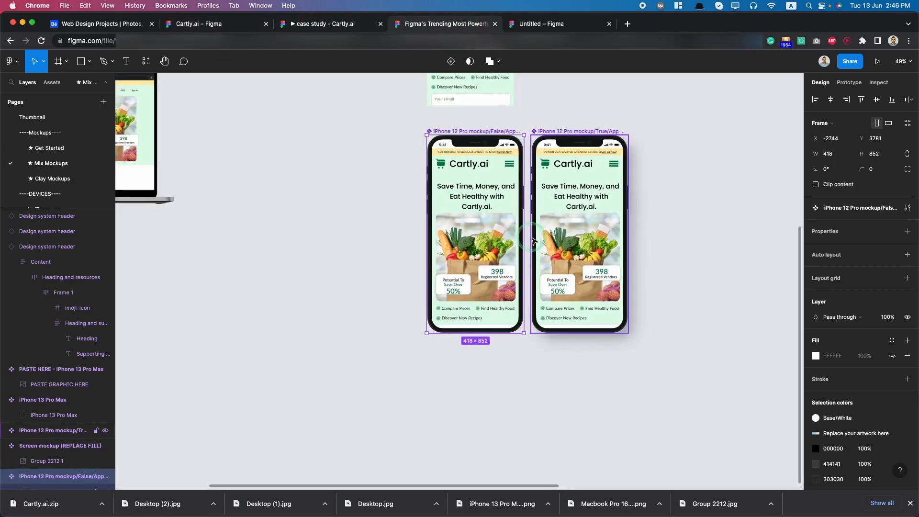
{"action": "left_click", "coordinate": [488, 206]}
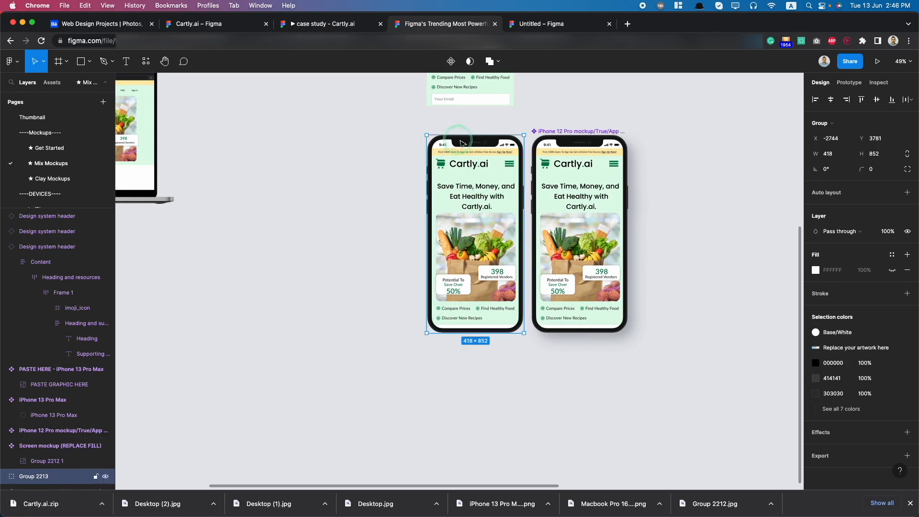
{"action": "left_click", "coordinate": [834, 456]}
{"action": "scroll", "coordinate": [823, 441], "scroll_direction": "down", "scroll_amount": 2}
{"action": "left_click", "coordinate": [828, 418]}
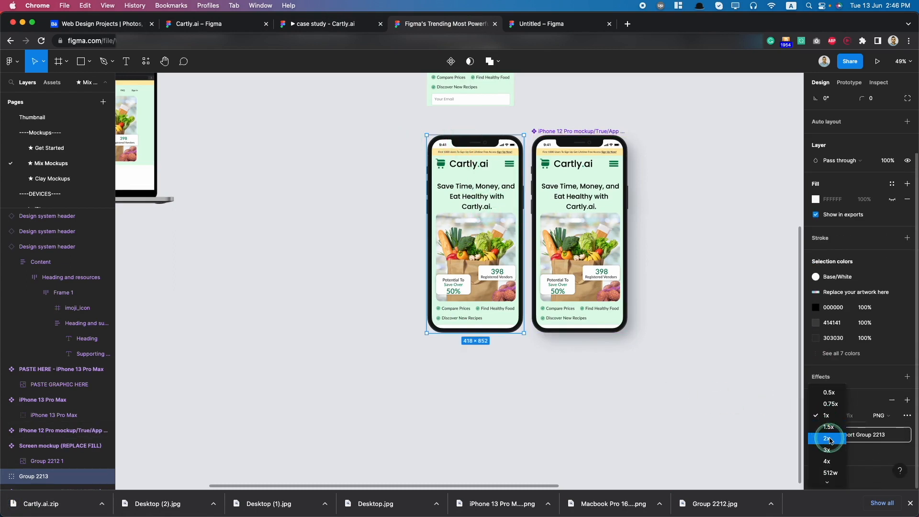
{"action": "left_click", "coordinate": [820, 437]}
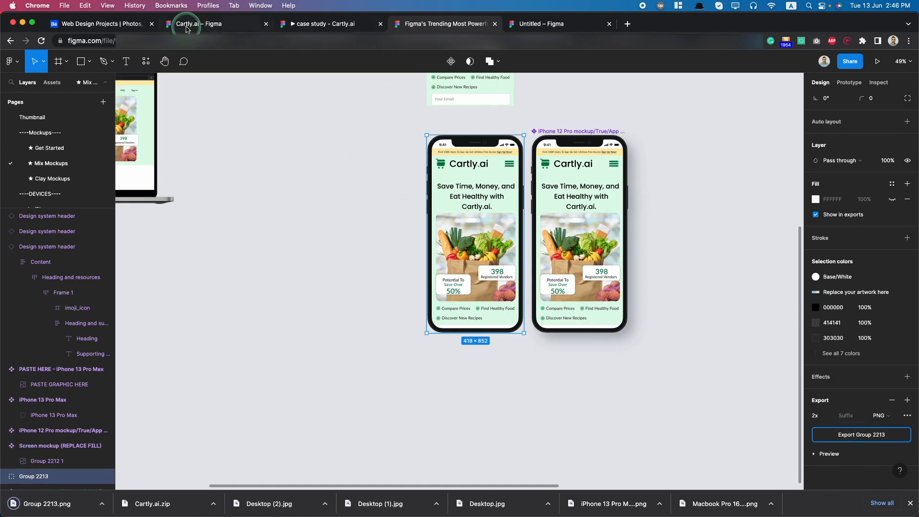
Step: Place the downloaded Group 2213.png into frame 1 of the Cartly.ai case study, over the laptop's lower right corner
{"action": "left_click", "coordinate": [188, 24]}
{"action": "left_click_drag", "start_coordinate": [53, 502], "coordinate": [362, 282]}
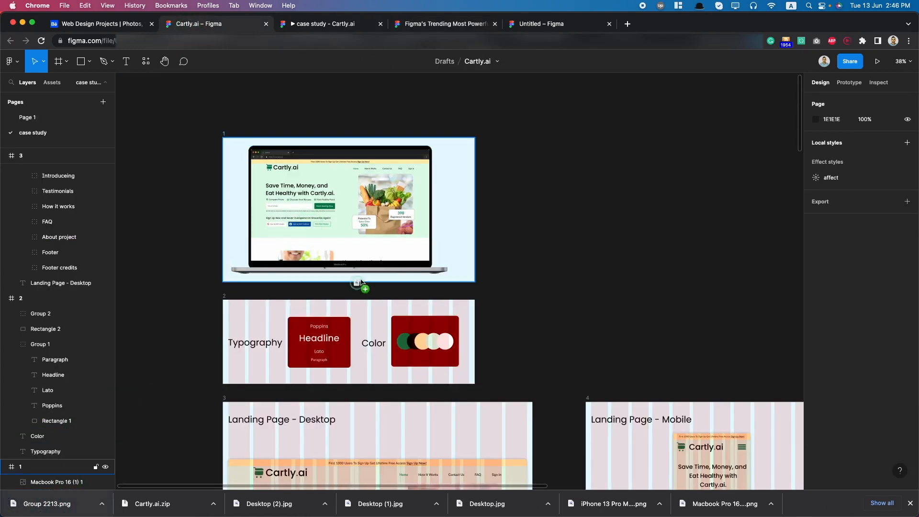
{"action": "left_click_drag", "start_coordinate": [430, 254], "coordinate": [430, 254]}
{"action": "scroll", "coordinate": [462, 238], "scroll_direction": "up", "scroll_amount": 5}
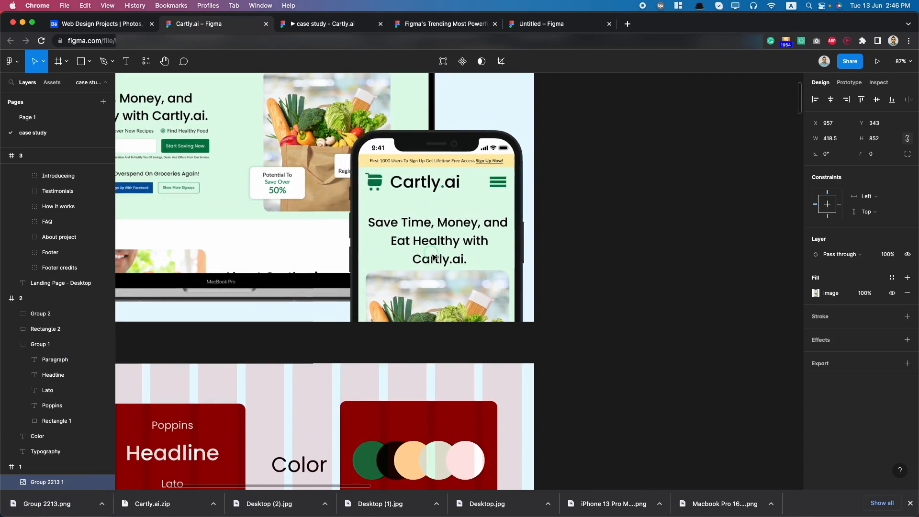
{"action": "scroll", "coordinate": [462, 238], "scroll_direction": "down", "scroll_amount": 5}
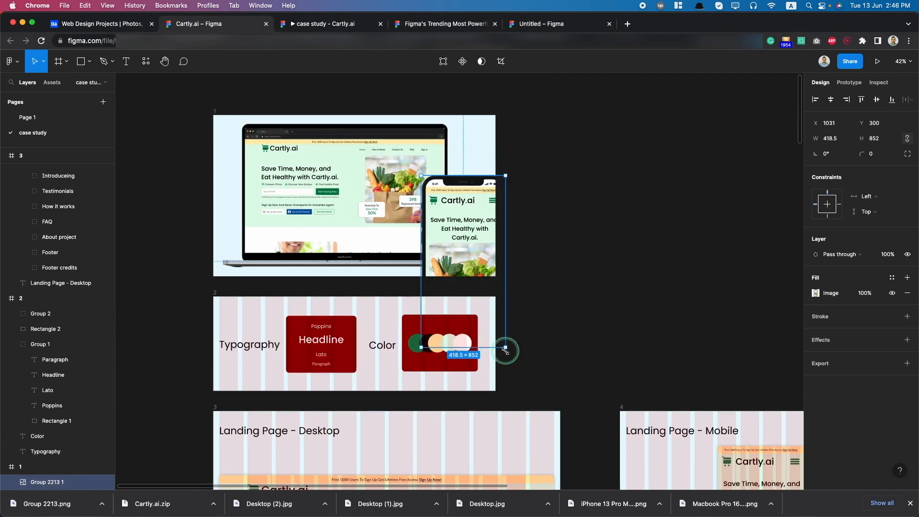
Step: Scale the phone image to about 266 × 542 and shift it slightly right to about X 1062, Y 305
{"action": "left_click_drag", "start_coordinate": [505, 351], "coordinate": [474, 284]}
{"action": "scroll", "coordinate": [463, 280], "scroll_direction": "up", "scroll_amount": 5}
{"action": "scroll", "coordinate": [450, 235], "scroll_direction": "down", "scroll_amount": 5}
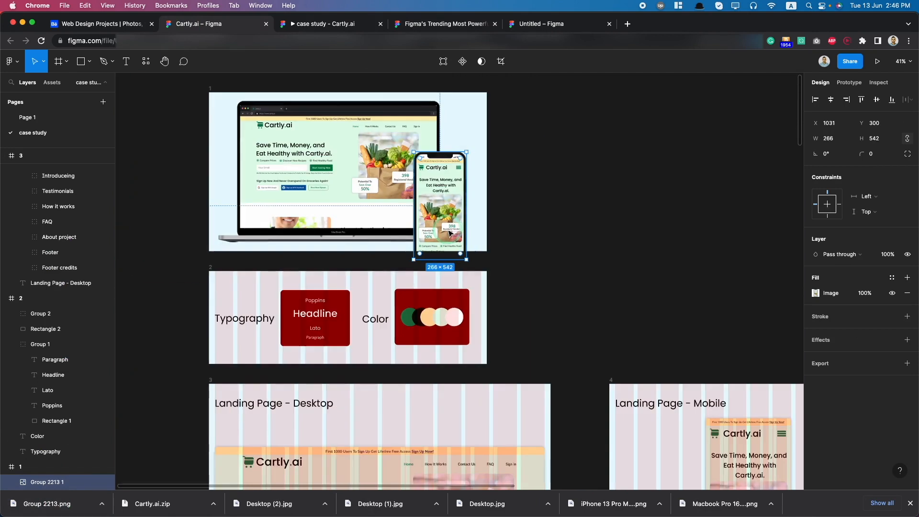
{"action": "left_click_drag", "start_coordinate": [448, 214], "coordinate": [455, 215]}
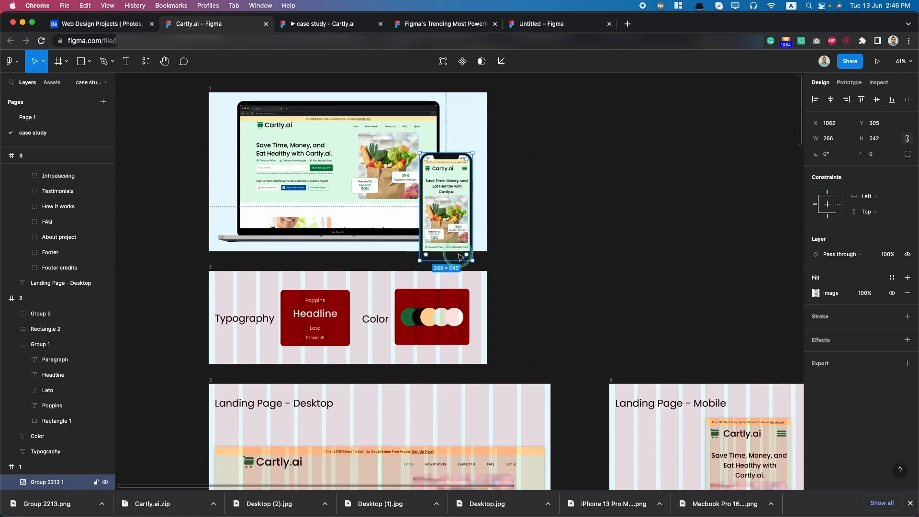
Step: Scale the phone image down further to about 225 × 459, keeping its lower left corner in place
{"action": "left_click_drag", "start_coordinate": [473, 261], "coordinate": [468, 255]}
{"action": "key", "text": "super+z"}
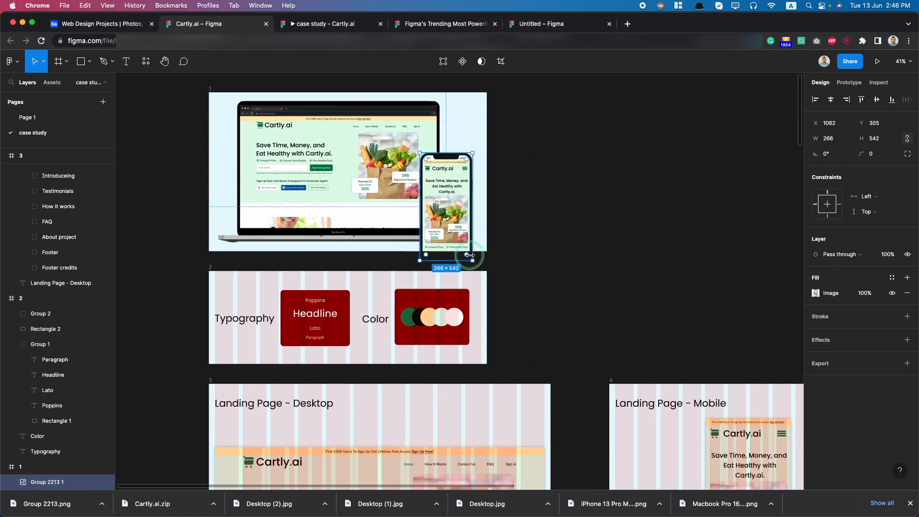
{"action": "left_click_drag", "start_coordinate": [468, 154], "coordinate": [458, 170]}
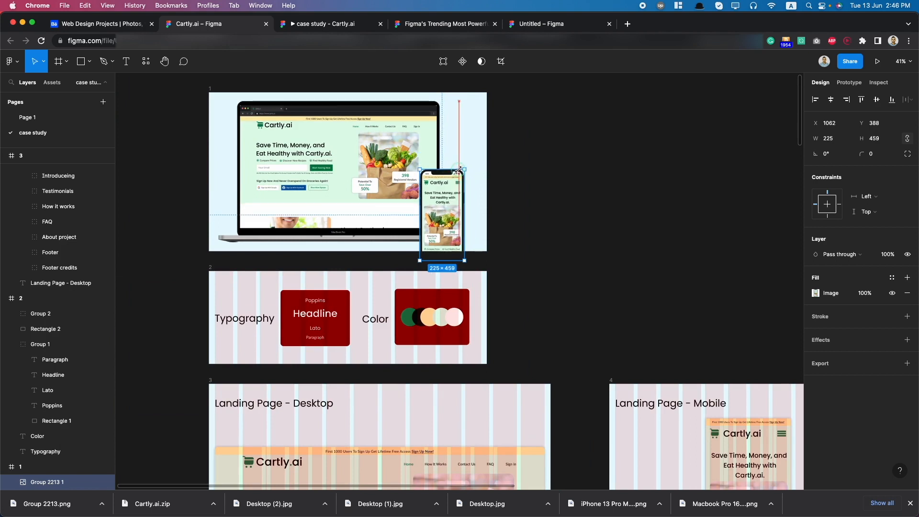
{"action": "left_click", "coordinate": [536, 212]}
Step: Review the laptop and phone composition in frame 1 and the other case study frames, including Desktop Mockups
{"action": "scroll", "coordinate": [375, 243], "scroll_direction": "up", "scroll_amount": 5}
{"action": "scroll", "coordinate": [375, 244], "scroll_direction": "down", "scroll_amount": 7}
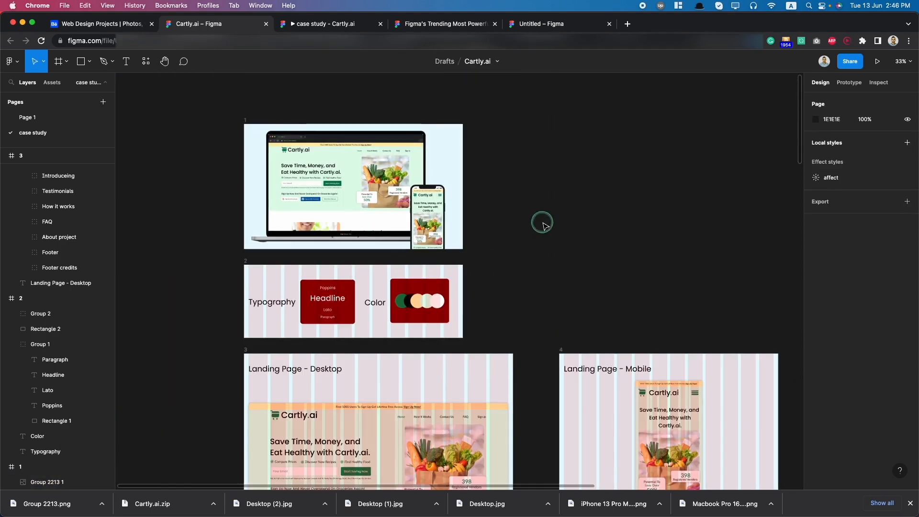
{"action": "scroll", "coordinate": [529, 227], "scroll_direction": "down", "scroll_amount": 2}
{"action": "scroll", "coordinate": [529, 226], "scroll_direction": "up", "scroll_amount": 5}
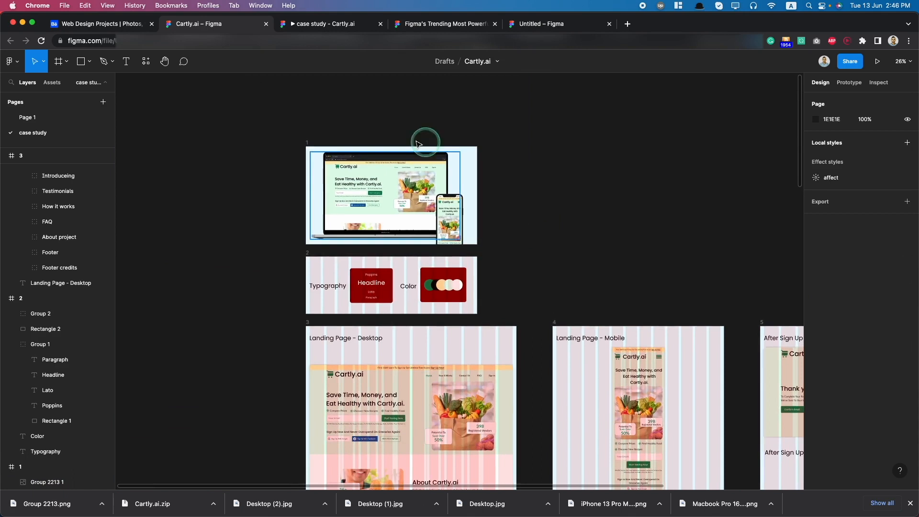
{"action": "scroll", "coordinate": [434, 210], "scroll_direction": "up", "scroll_amount": 3}
{"action": "scroll", "coordinate": [536, 250], "scroll_direction": "down", "scroll_amount": 3}
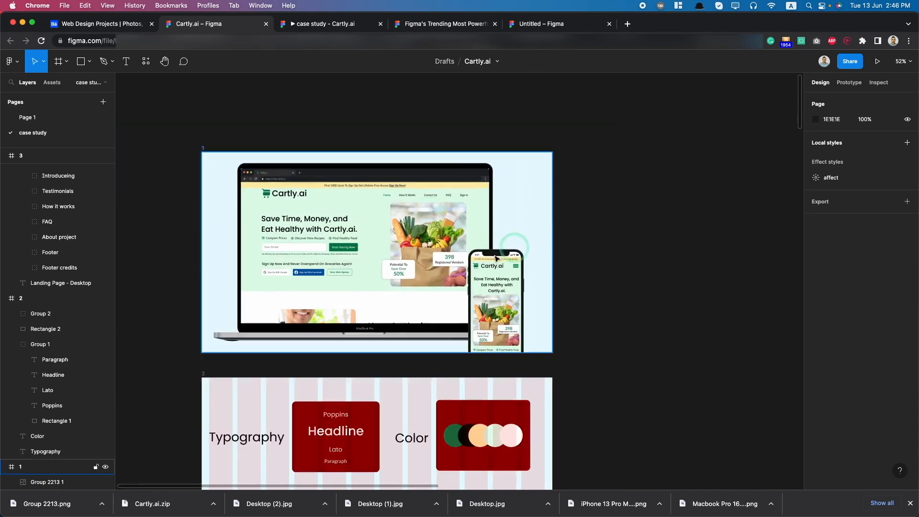
{"action": "scroll", "coordinate": [477, 270], "scroll_direction": "up", "scroll_amount": 6}
{"action": "scroll", "coordinate": [626, 312], "scroll_direction": "down", "scroll_amount": 10}
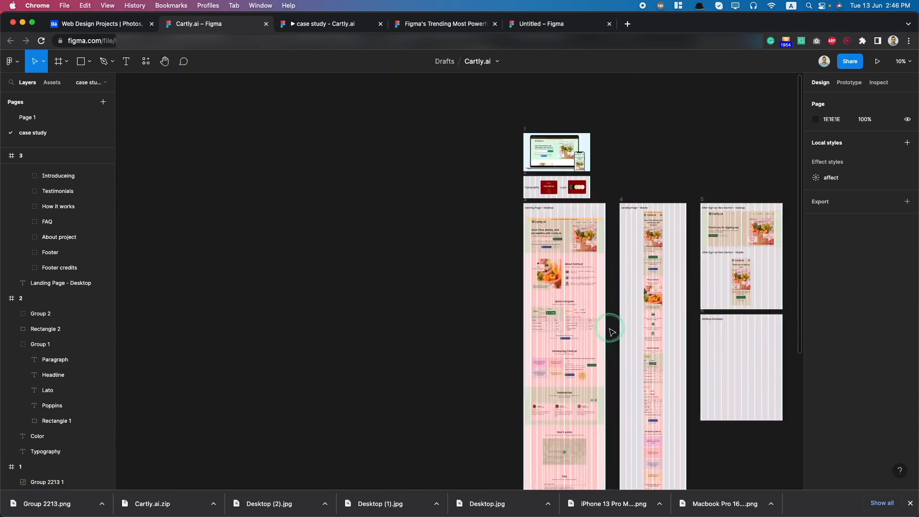
{"action": "scroll", "coordinate": [611, 332], "scroll_direction": "up", "scroll_amount": 6}
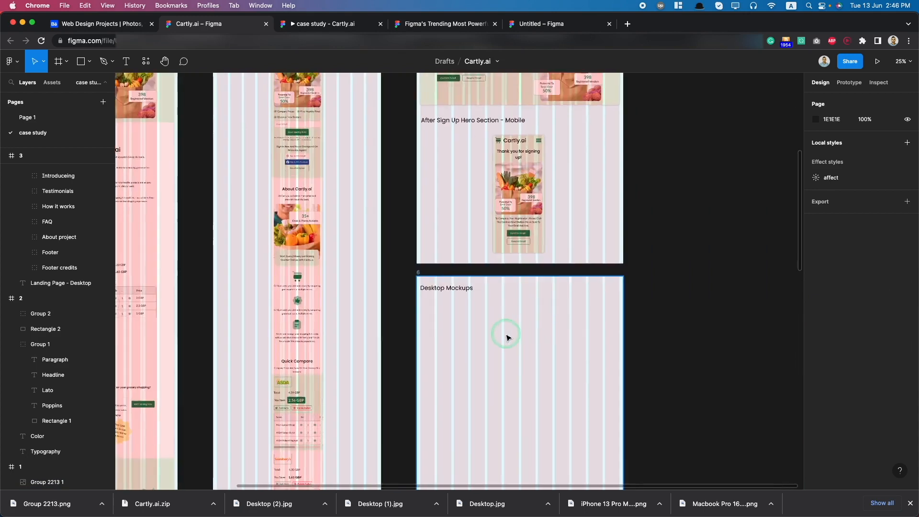
{"action": "scroll", "coordinate": [506, 337], "scroll_direction": "down", "scroll_amount": 3}
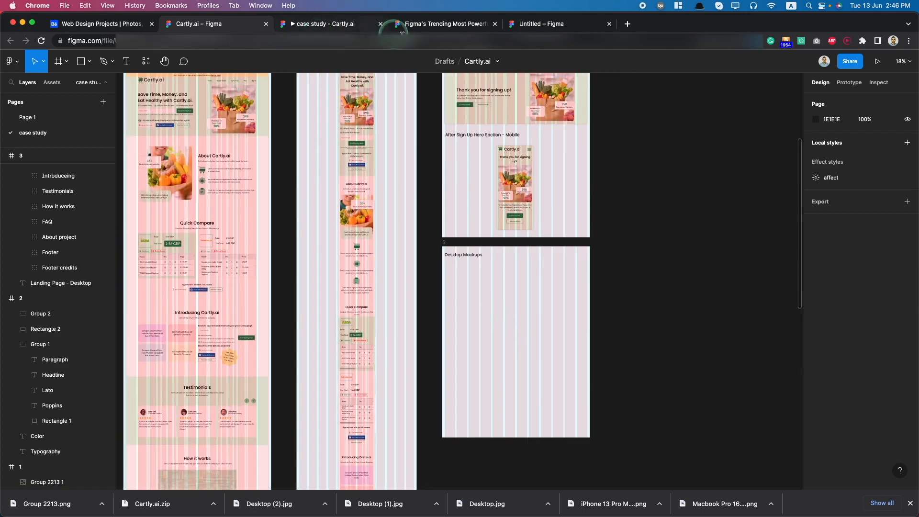
Step: Switch to the mockup kit file and review the mobile and browser desktop mockups on its Get Started page
{"action": "left_click", "coordinate": [449, 24]}
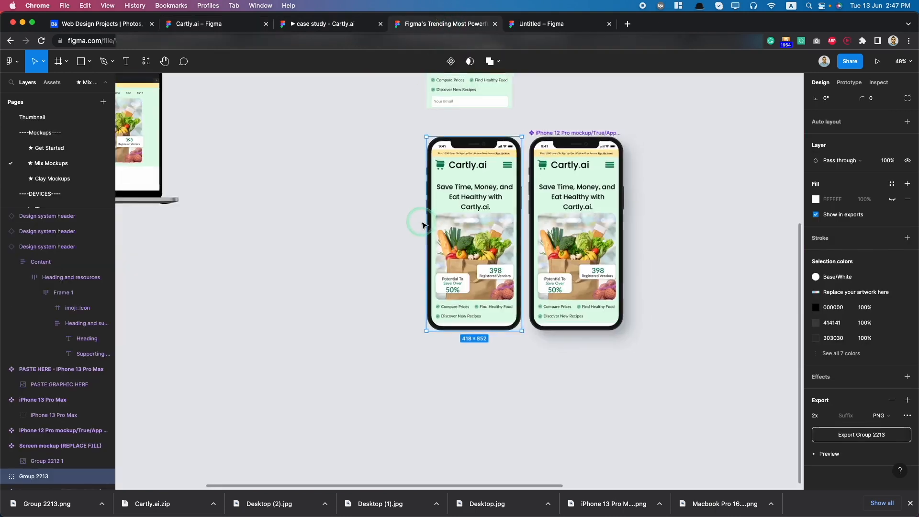
{"action": "scroll", "coordinate": [420, 221], "scroll_direction": "down", "scroll_amount": 5}
{"action": "left_click", "coordinate": [40, 148]}
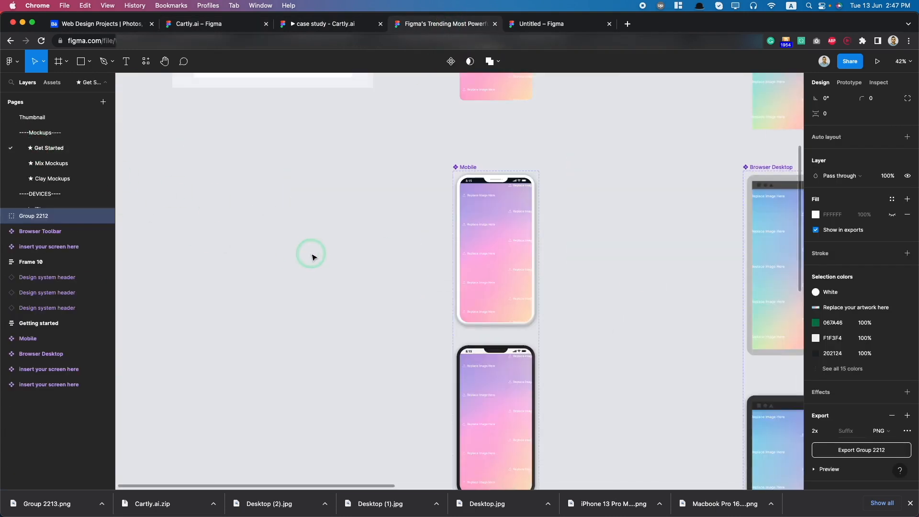
{"action": "scroll", "coordinate": [312, 256], "scroll_direction": "down", "scroll_amount": 7}
{"action": "scroll", "coordinate": [366, 285], "scroll_direction": "up", "scroll_amount": 10}
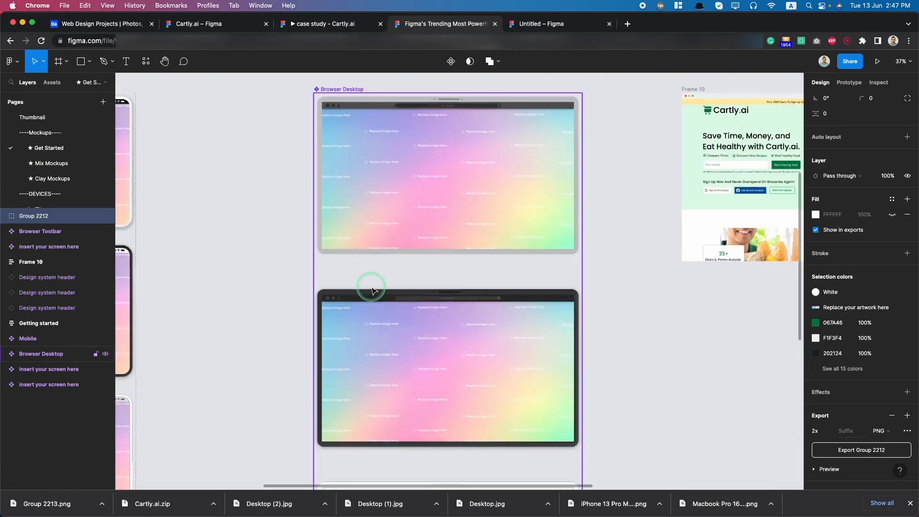
{"action": "scroll", "coordinate": [374, 300], "scroll_direction": "down", "scroll_amount": 8}
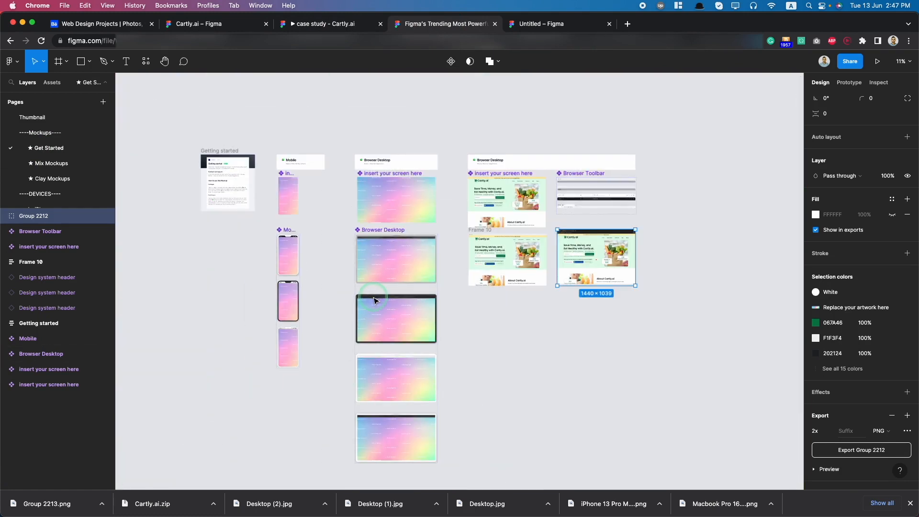
{"action": "scroll", "coordinate": [373, 300], "scroll_direction": "up", "scroll_amount": 8}
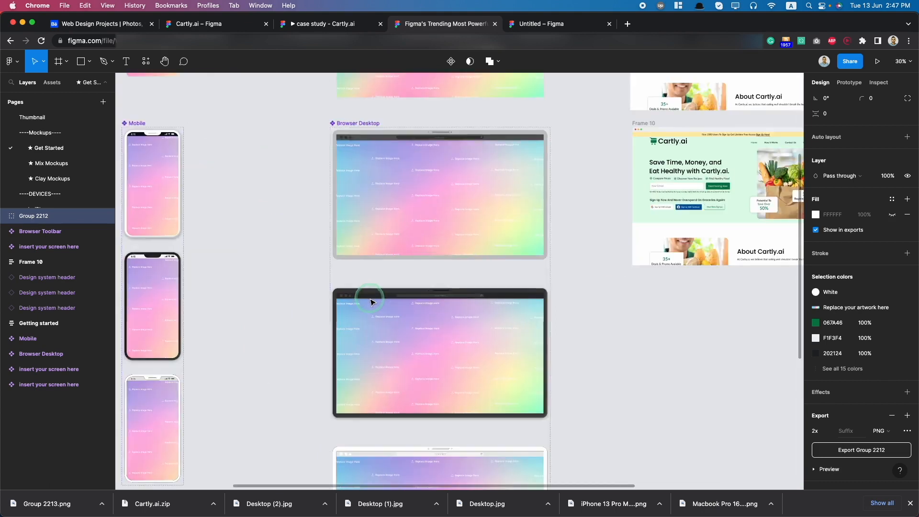
{"action": "scroll", "coordinate": [371, 302], "scroll_direction": "down", "scroll_amount": 5}
{"action": "scroll", "coordinate": [372, 302], "scroll_direction": "down", "scroll_amount": 2}
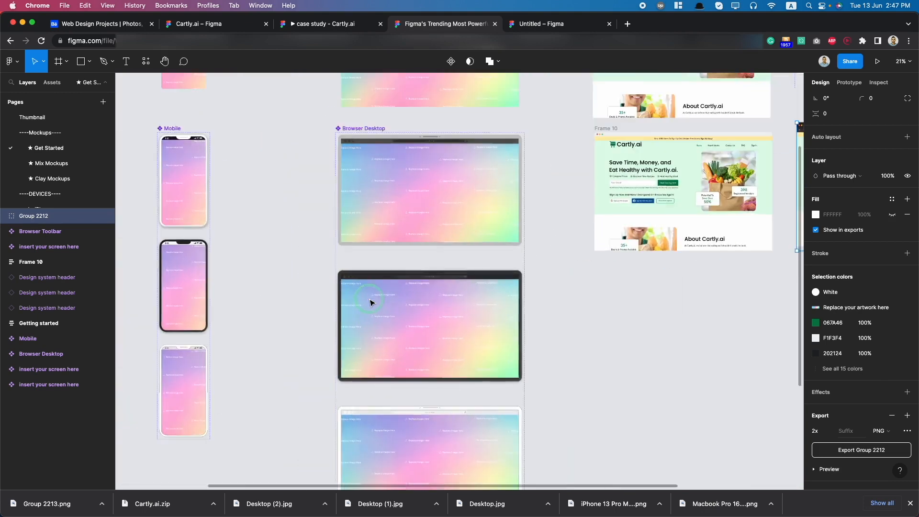
Step: Switch to the Cartly.ai file and export the Desktop frame from Page 1 as a 3x JPG
{"action": "left_click", "coordinate": [185, 24]}
{"action": "scroll", "coordinate": [267, 167], "scroll_direction": "down", "scroll_amount": 3}
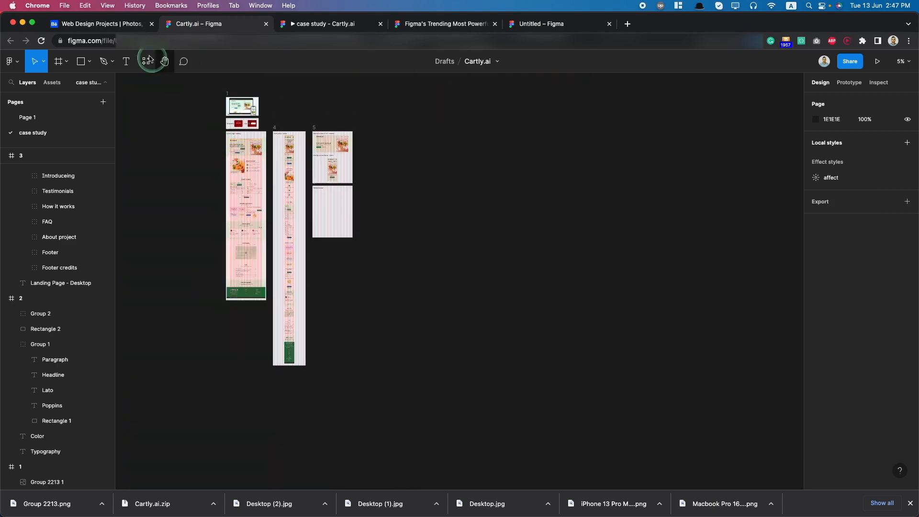
{"action": "left_click", "coordinate": [55, 118]}
{"action": "scroll", "coordinate": [187, 220], "scroll_direction": "left", "scroll_amount": 8}
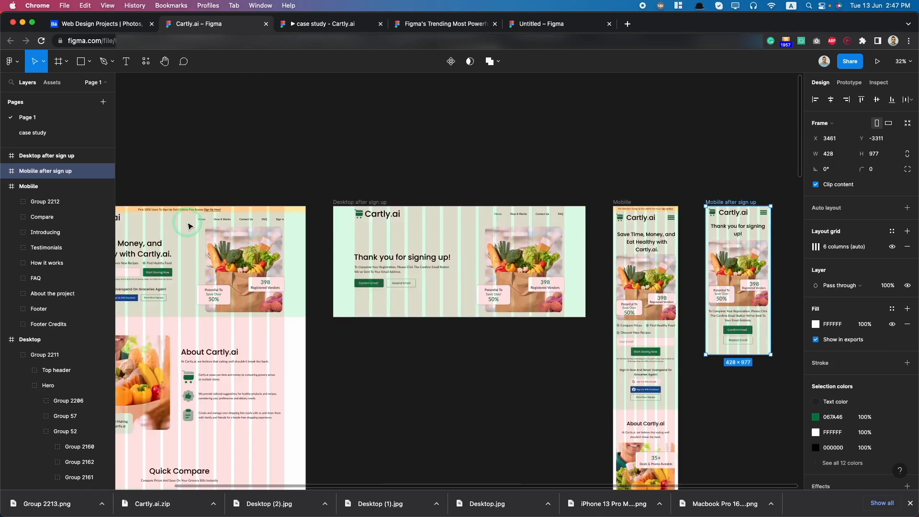
{"action": "left_click", "coordinate": [277, 201]}
{"action": "scroll", "coordinate": [383, 239], "scroll_direction": "down", "scroll_amount": 10}
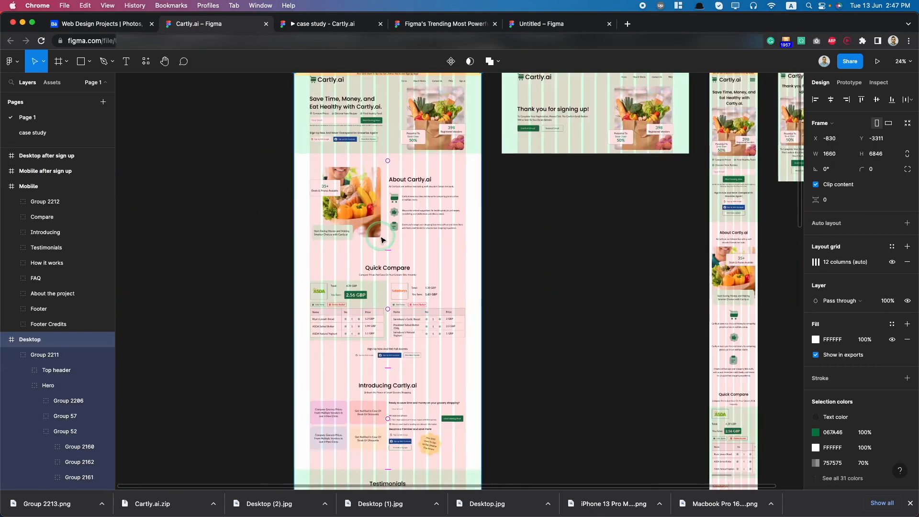
{"action": "scroll", "coordinate": [815, 422], "scroll_direction": "down", "scroll_amount": 5}
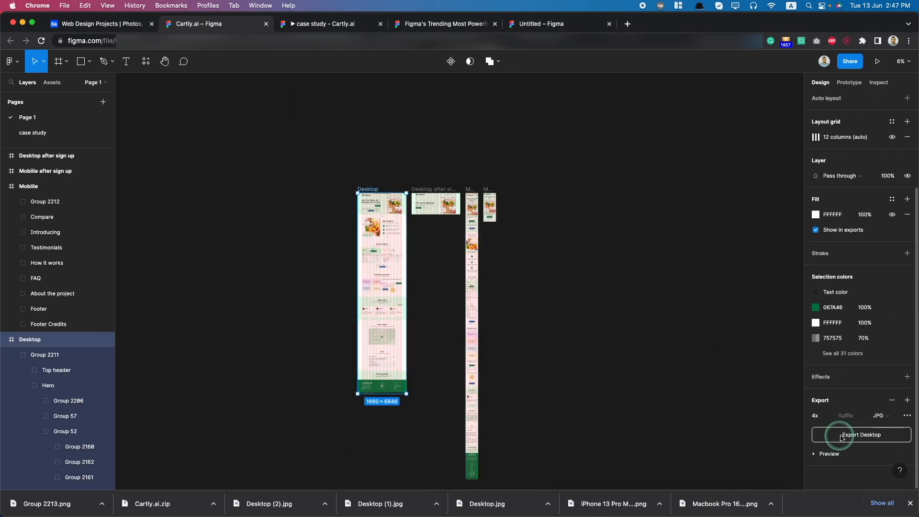
{"action": "left_click", "coordinate": [830, 417]}
{"action": "left_click", "coordinate": [831, 404]}
{"action": "left_click", "coordinate": [850, 434]}
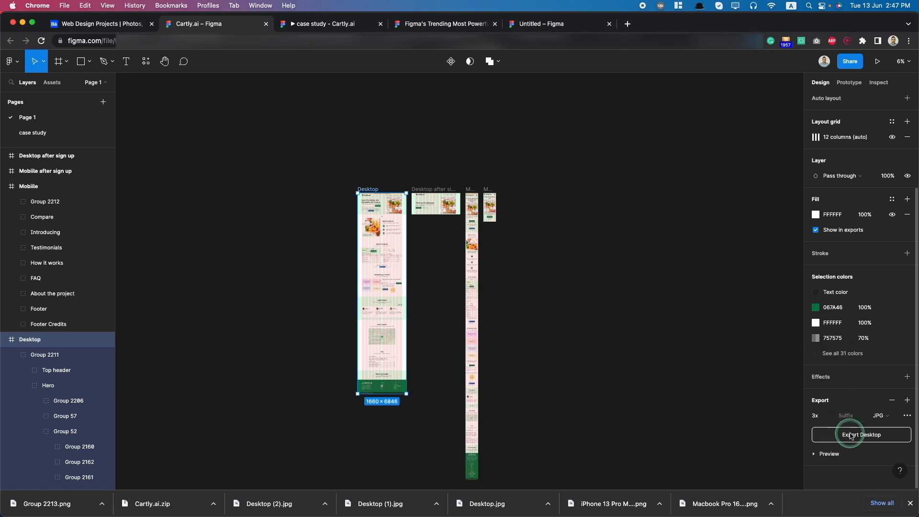
{"action": "left_click", "coordinate": [853, 443]}
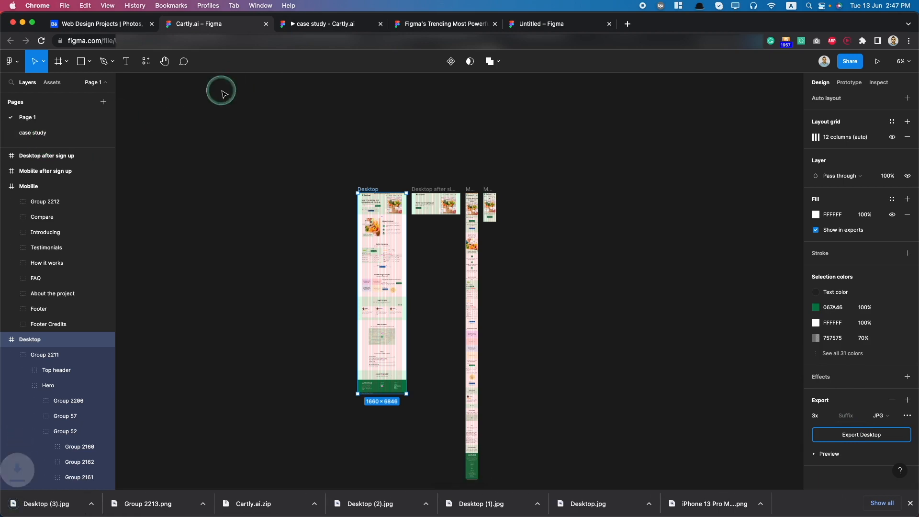
Step: Place the exported Desktop (3).jpg on the mockup kit's Get Started page, over the Browser Desktop "insert your screen here" component
{"action": "left_click", "coordinate": [484, 26]}
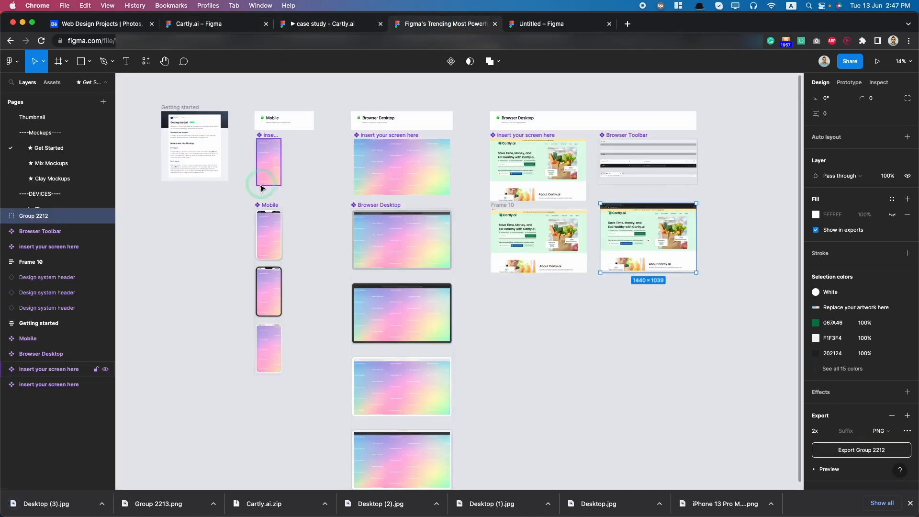
{"action": "scroll", "coordinate": [201, 173], "scroll_direction": "up", "scroll_amount": 3}
{"action": "left_click_drag", "start_coordinate": [48, 503], "coordinate": [341, 300]}
{"action": "left_click_drag", "start_coordinate": [338, 191], "coordinate": [468, 218]}
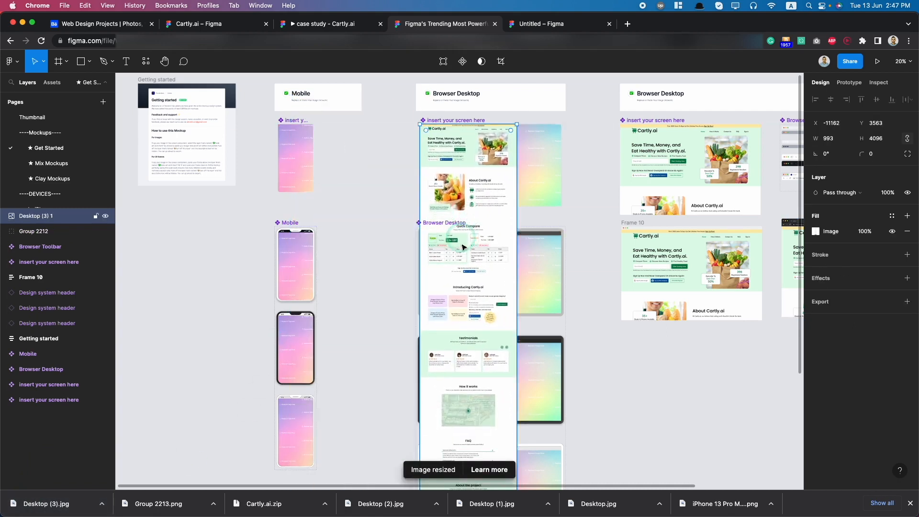
Step: Scale the landing page image to 1440 × 5939 and align it with the screen component's top edge at X -11156, Y 3563
{"action": "scroll", "coordinate": [458, 273], "scroll_direction": "down", "scroll_amount": 3}
{"action": "left_click_drag", "start_coordinate": [484, 397], "coordinate": [501, 387]}
{"action": "scroll", "coordinate": [499, 175], "scroll_direction": "up", "scroll_amount": 5}
{"action": "scroll", "coordinate": [466, 275], "scroll_direction": "up", "scroll_amount": 2}
{"action": "left_click_drag", "start_coordinate": [457, 266], "coordinate": [458, 289]}
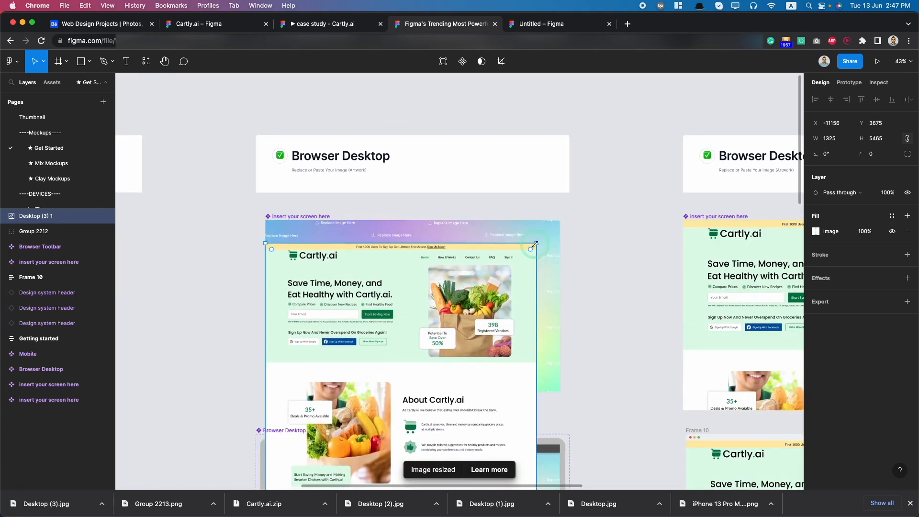
{"action": "left_click_drag", "start_coordinate": [536, 244], "coordinate": [560, 254]}
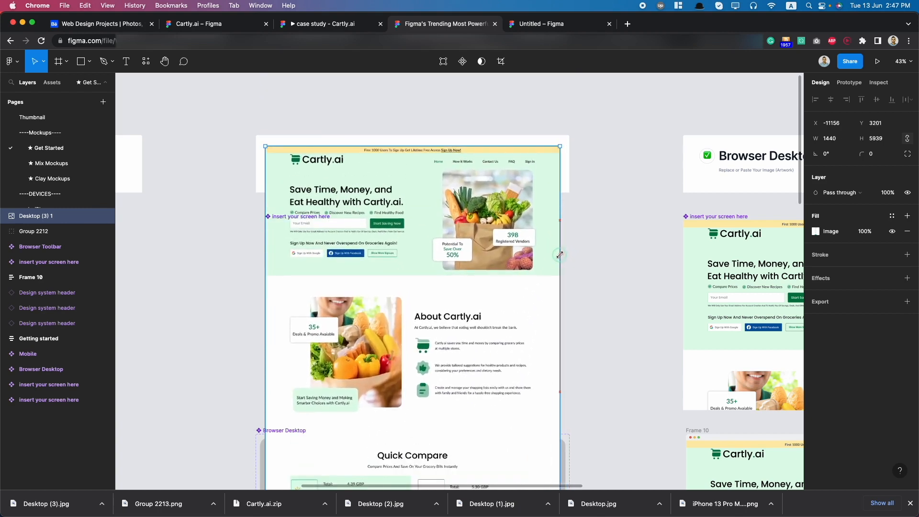
{"action": "left_click_drag", "start_coordinate": [471, 231], "coordinate": [471, 306]}
Step: Nest the Desktop (3) 1 image inside the Browser Desktop "insert your screen here" component, above its placeholder layer
{"action": "scroll", "coordinate": [472, 306], "scroll_direction": "down", "scroll_amount": 10}
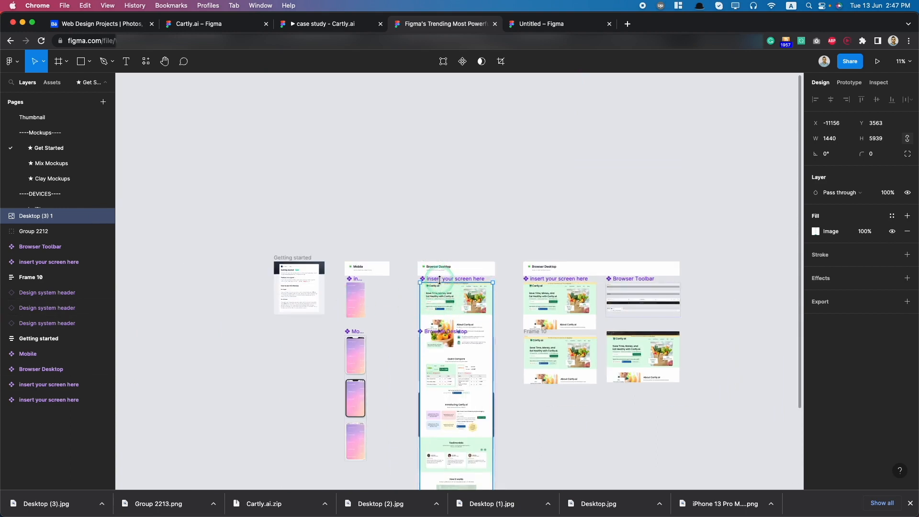
{"action": "left_click", "coordinate": [442, 282]}
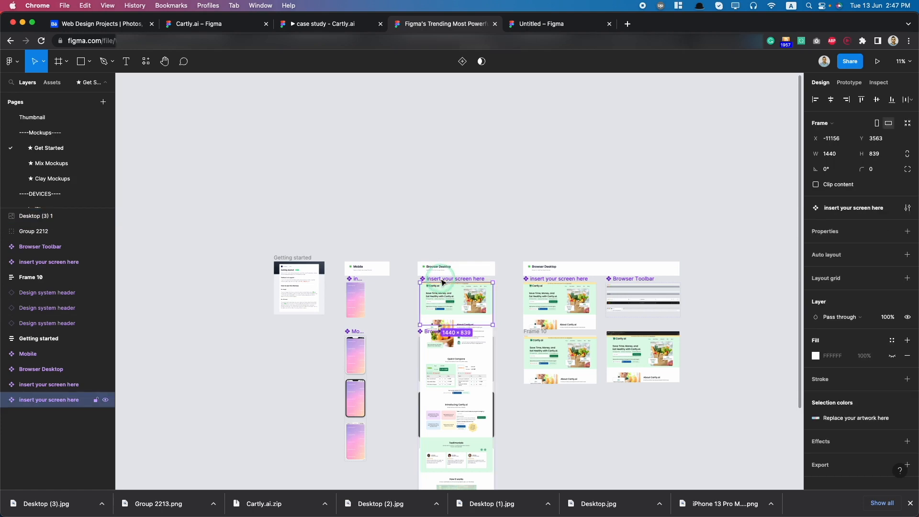
{"action": "left_click", "coordinate": [28, 234]}
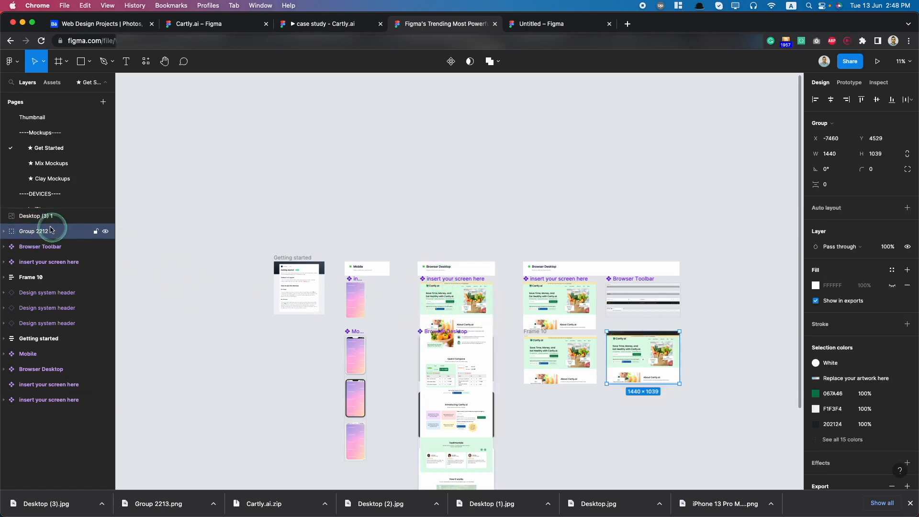
{"action": "left_click_drag", "start_coordinate": [37, 218], "coordinate": [48, 236]}
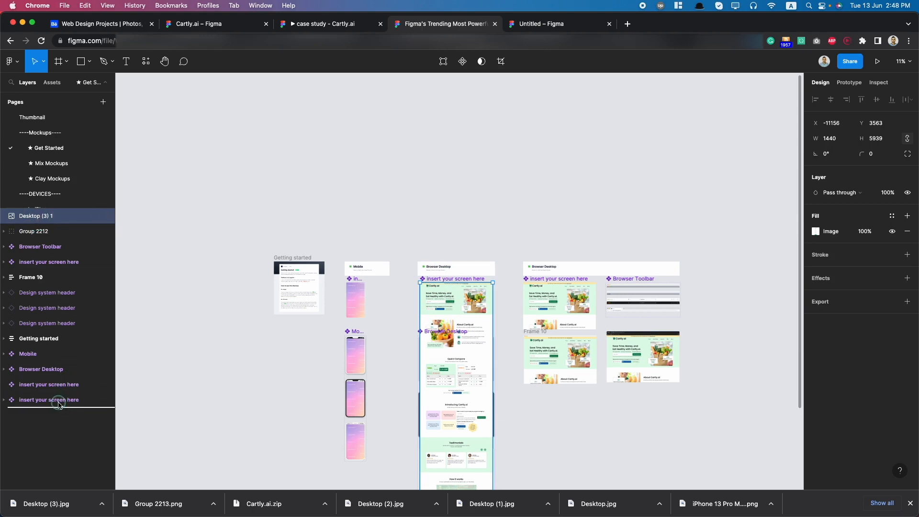
{"action": "left_click_drag", "start_coordinate": [58, 403], "coordinate": [58, 404]}
Step: Crop the nested landing page image to 1440 × 839 so it fits the screen component, keeping the hero section
{"action": "scroll", "coordinate": [486, 437], "scroll_direction": "down", "scroll_amount": 3}
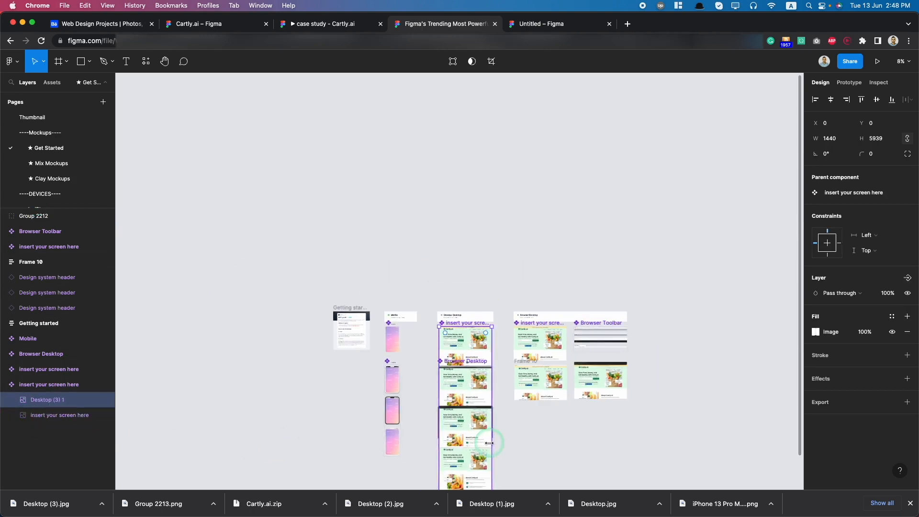
{"action": "scroll", "coordinate": [487, 443], "scroll_direction": "down", "scroll_amount": 2}
{"action": "scroll", "coordinate": [487, 441], "scroll_direction": "down", "scroll_amount": 4}
{"action": "scroll", "coordinate": [458, 271], "scroll_direction": "up", "scroll_amount": 5}
{"action": "scroll", "coordinate": [459, 271], "scroll_direction": "down", "scroll_amount": 4}
{"action": "scroll", "coordinate": [479, 191], "scroll_direction": "up", "scroll_amount": 3}
{"action": "left_click", "coordinate": [491, 64]}
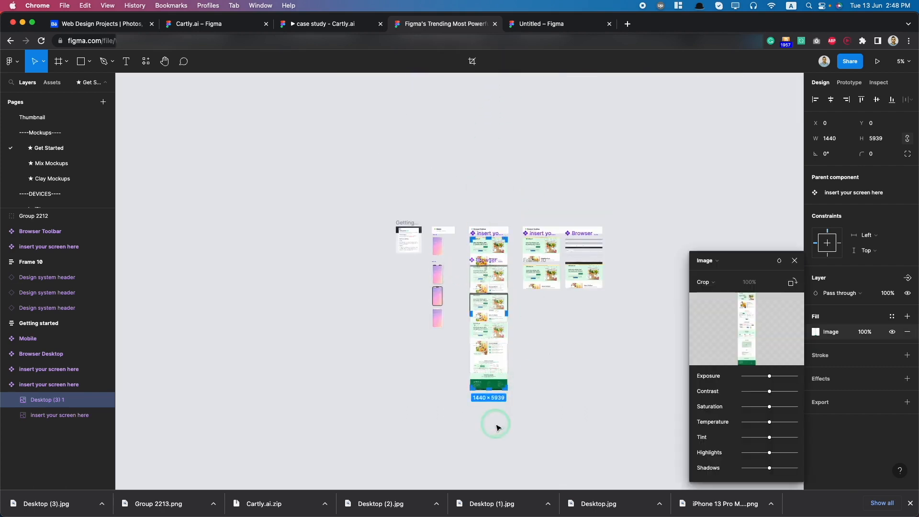
{"action": "left_click_drag", "start_coordinate": [487, 392], "coordinate": [486, 251]}
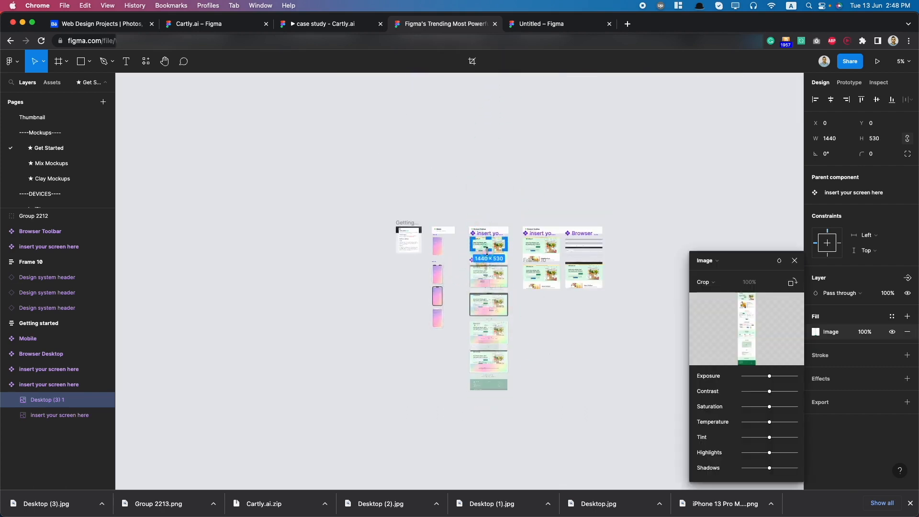
{"action": "scroll", "coordinate": [487, 253], "scroll_direction": "up", "scroll_amount": 3}
{"action": "scroll", "coordinate": [487, 253], "scroll_direction": "up", "scroll_amount": 5}
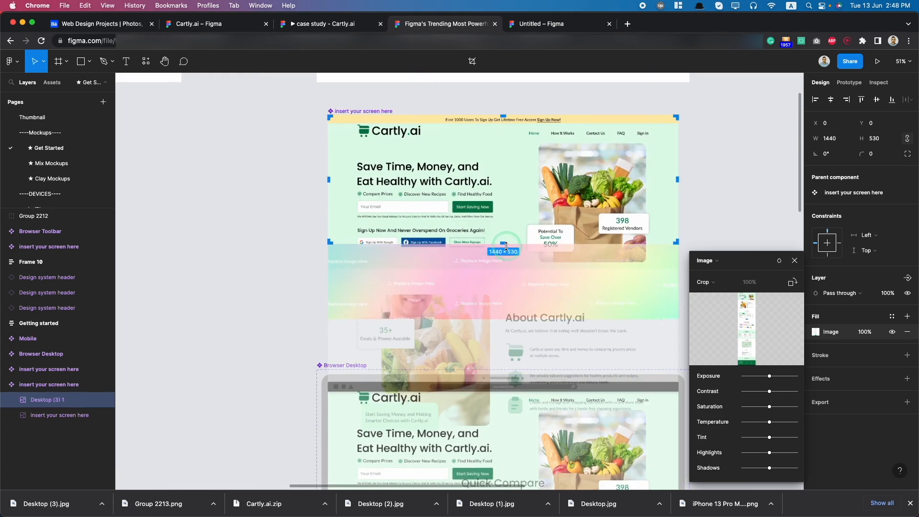
{"action": "left_click_drag", "start_coordinate": [504, 242], "coordinate": [516, 318]}
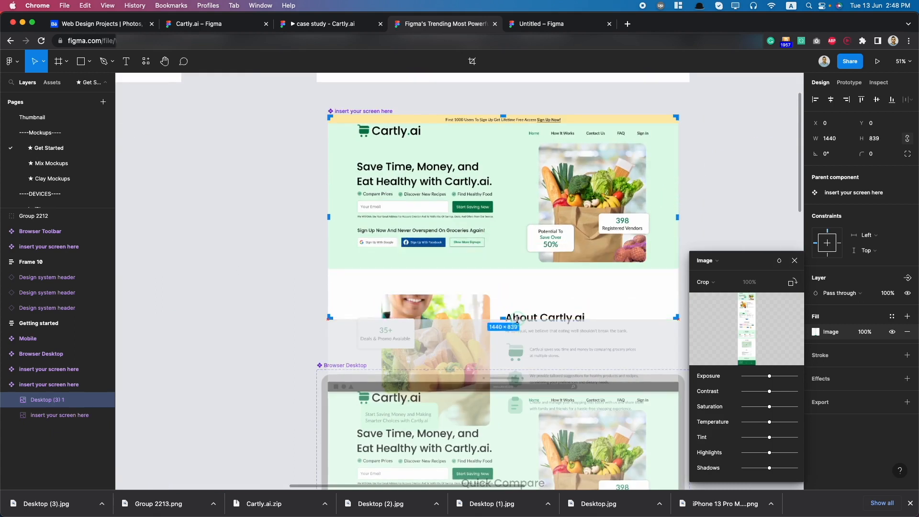
{"action": "key", "text": "Return"}
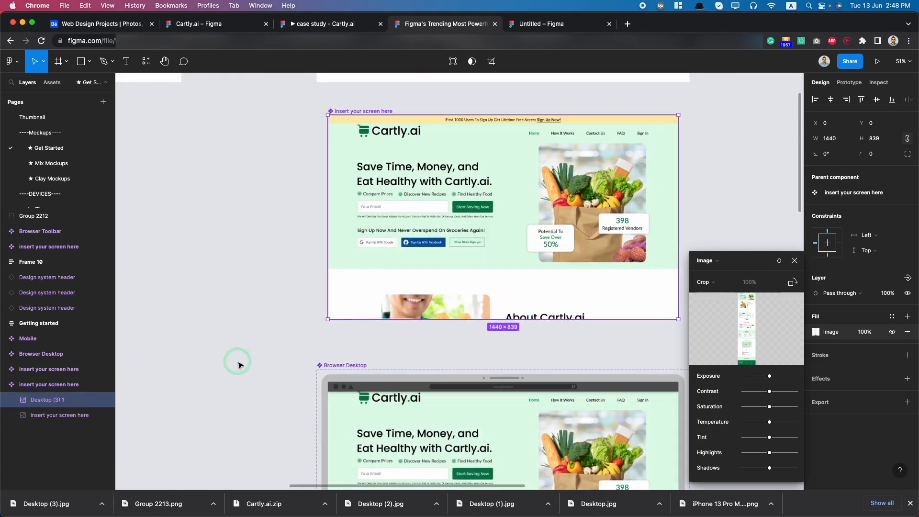
{"action": "left_click", "coordinate": [238, 365]}
{"action": "scroll", "coordinate": [237, 365], "scroll_direction": "down", "scroll_amount": 5}
{"action": "scroll", "coordinate": [238, 365], "scroll_direction": "down", "scroll_amount": 5}
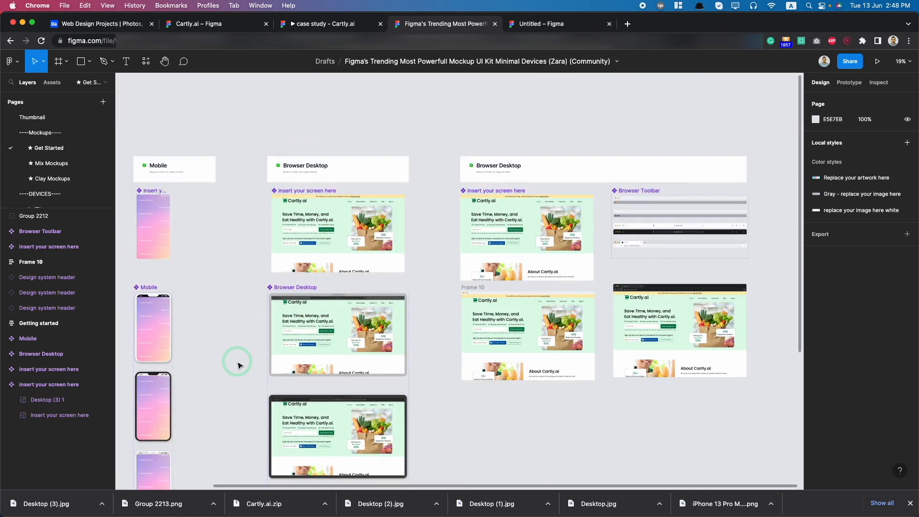
{"action": "scroll", "coordinate": [237, 365], "scroll_direction": "right", "scroll_amount": 2}
{"action": "scroll", "coordinate": [259, 378], "scroll_direction": "left", "scroll_amount": 5}
{"action": "scroll", "coordinate": [276, 383], "scroll_direction": "down", "scroll_amount": 5}
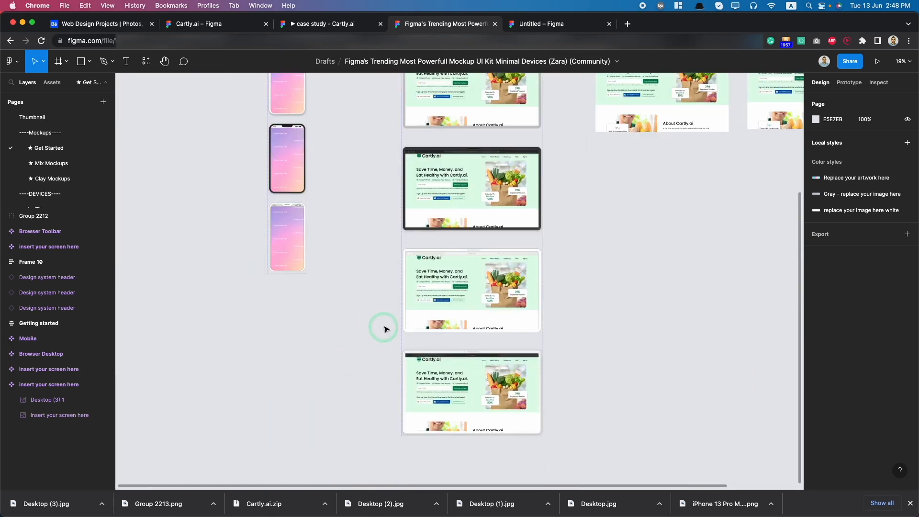
{"action": "scroll", "coordinate": [557, 238], "scroll_direction": "up", "scroll_amount": 10, "text": "ctrl"}
{"action": "scroll", "coordinate": [557, 239], "scroll_direction": "up", "scroll_amount": 10, "text": "ctrl"}
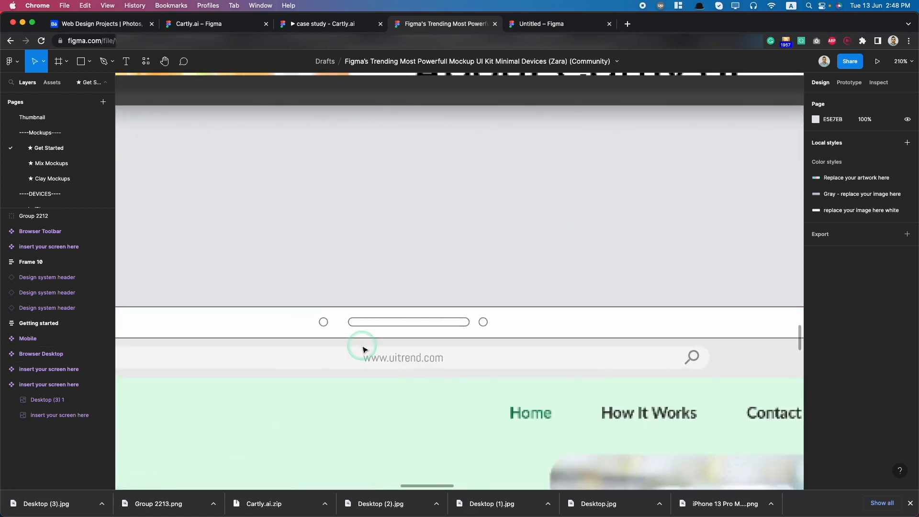
{"action": "double_click", "coordinate": [416, 361]}
{"action": "double_click", "coordinate": [416, 361]}
{"action": "double_click", "coordinate": [416, 363]}
{"action": "double_click", "coordinate": [416, 362]}
{"action": "double_click", "coordinate": [416, 362]}
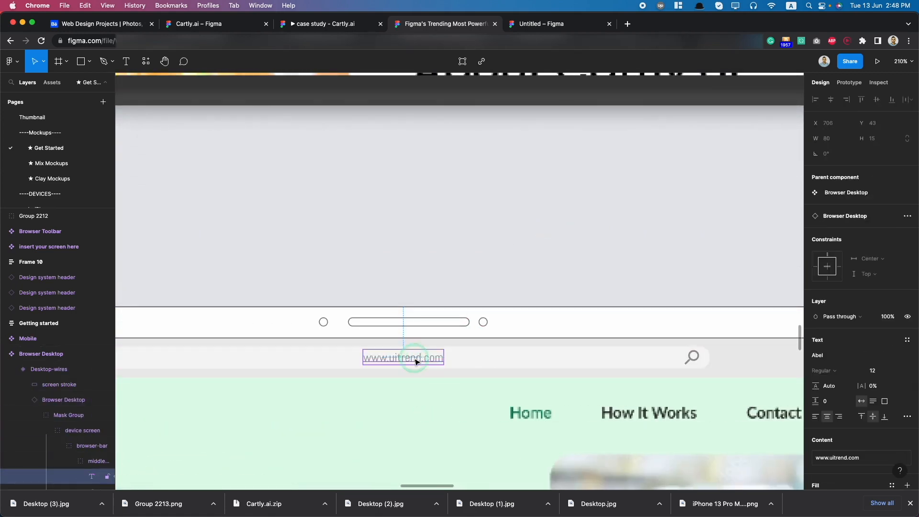
Step: Compare the Browser Desktop mockup variants showing the inserted landing page
{"action": "scroll", "coordinate": [416, 362], "scroll_direction": "down", "scroll_amount": 15}
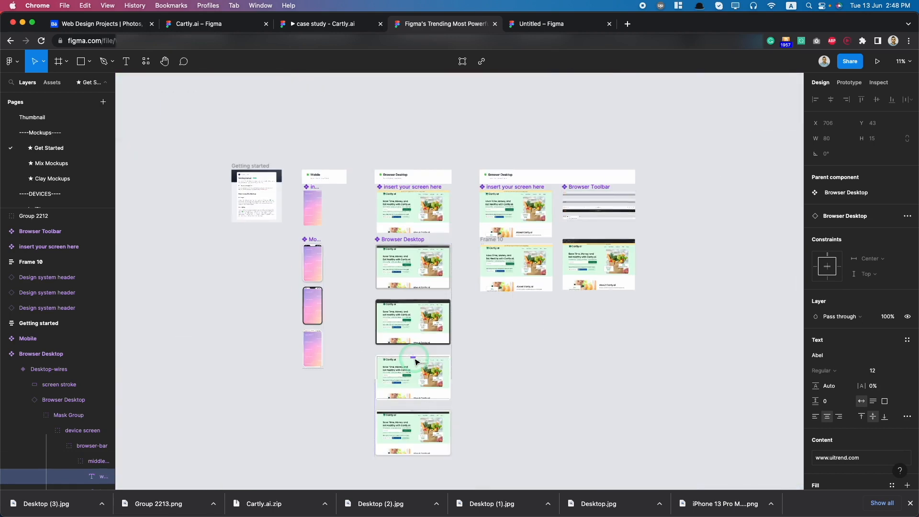
{"action": "scroll", "coordinate": [396, 330], "scroll_direction": "up", "scroll_amount": 5}
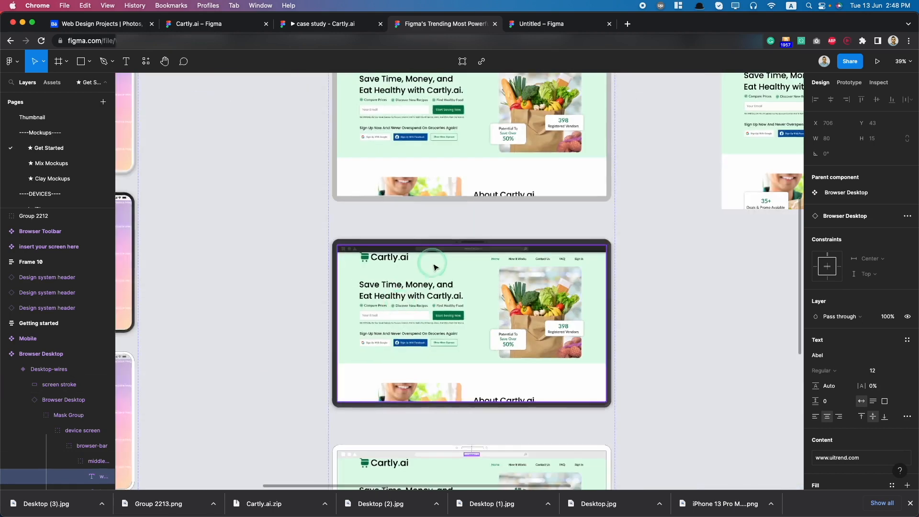
{"action": "scroll", "coordinate": [433, 276], "scroll_direction": "down", "scroll_amount": 5}
{"action": "scroll", "coordinate": [438, 278], "scroll_direction": "up", "scroll_amount": 6}
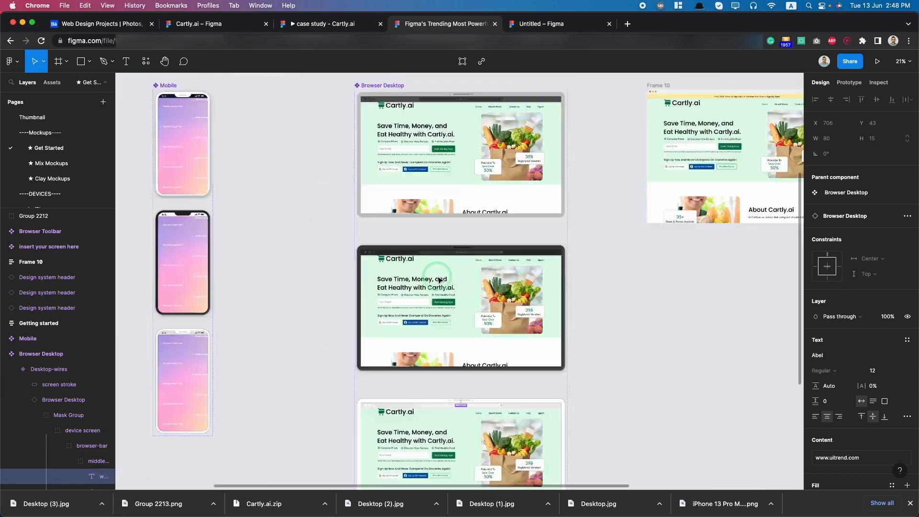
{"action": "scroll", "coordinate": [477, 371], "scroll_direction": "down", "scroll_amount": 3}
{"action": "scroll", "coordinate": [476, 372], "scroll_direction": "down", "scroll_amount": 3}
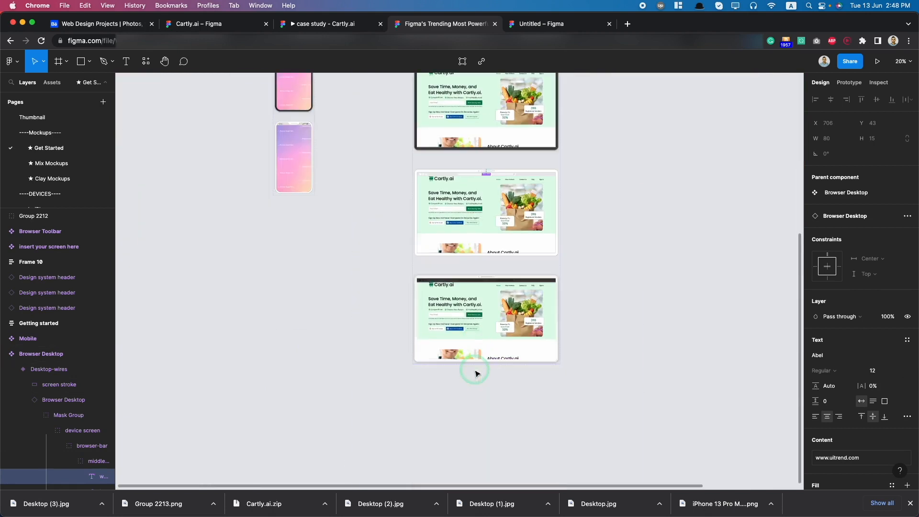
{"action": "scroll", "coordinate": [462, 276], "scroll_direction": "up", "scroll_amount": 5}
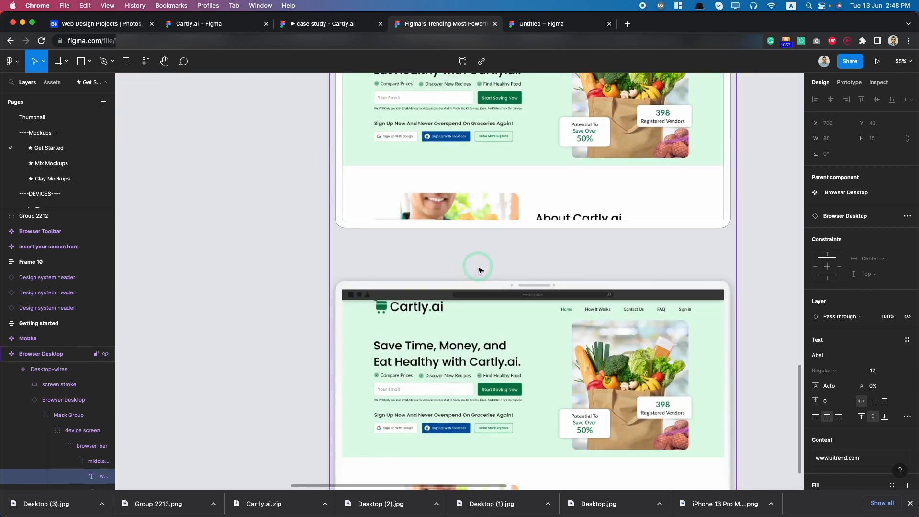
{"action": "scroll", "coordinate": [462, 276], "scroll_direction": "down", "scroll_amount": 6}
{"action": "scroll", "coordinate": [465, 185], "scroll_direction": "up", "scroll_amount": 3}
{"action": "scroll", "coordinate": [466, 185], "scroll_direction": "up", "scroll_amount": 2}
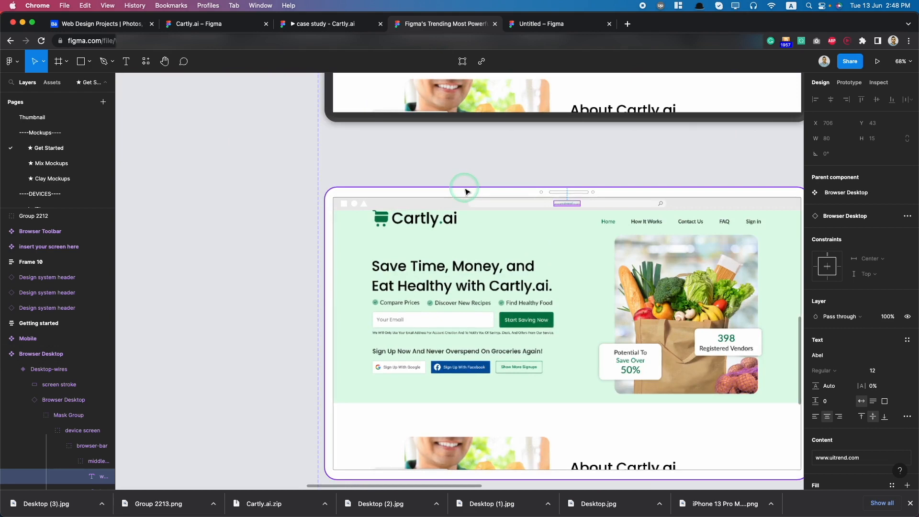
{"action": "scroll", "coordinate": [466, 189], "scroll_direction": "down", "scroll_amount": 6}
{"action": "scroll", "coordinate": [465, 191], "scroll_direction": "down", "scroll_amount": 1}
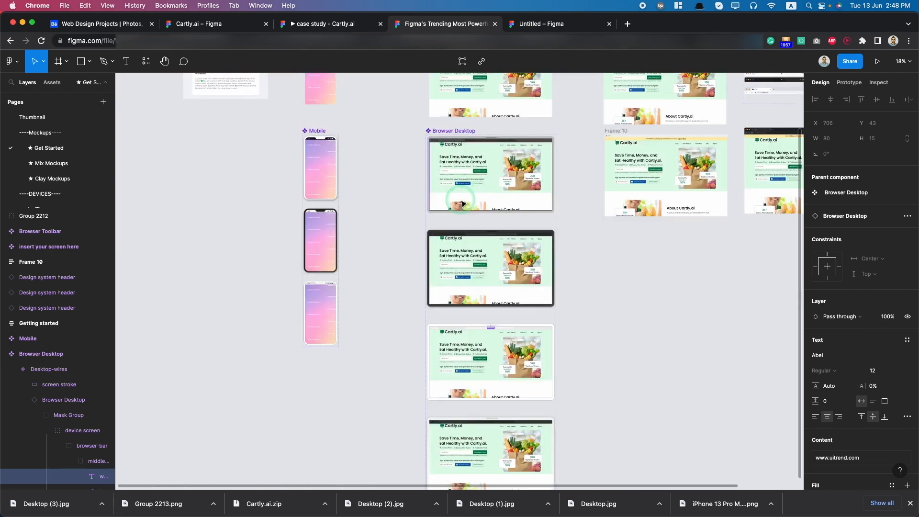
{"action": "scroll", "coordinate": [458, 259], "scroll_direction": "up", "scroll_amount": 5}
{"action": "scroll", "coordinate": [457, 260], "scroll_direction": "up", "scroll_amount": 2}
{"action": "scroll", "coordinate": [539, 273], "scroll_direction": "down", "scroll_amount": 4}
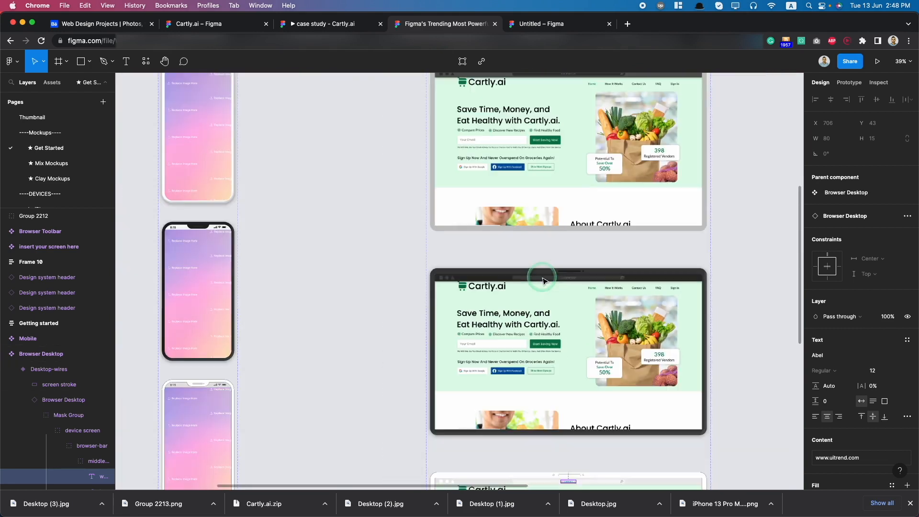
{"action": "scroll", "coordinate": [572, 282], "scroll_direction": "up", "scroll_amount": 8}
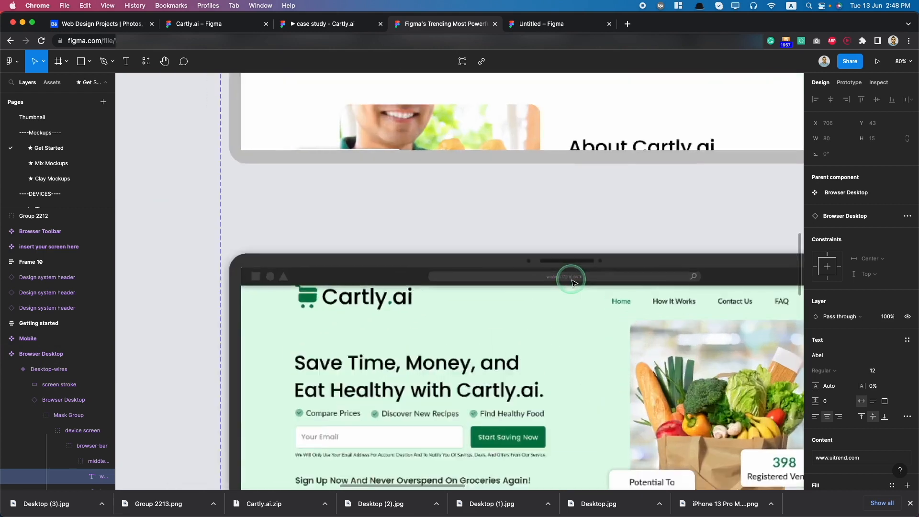
{"action": "double_click", "coordinate": [563, 276]}
{"action": "type", "text": "c"}
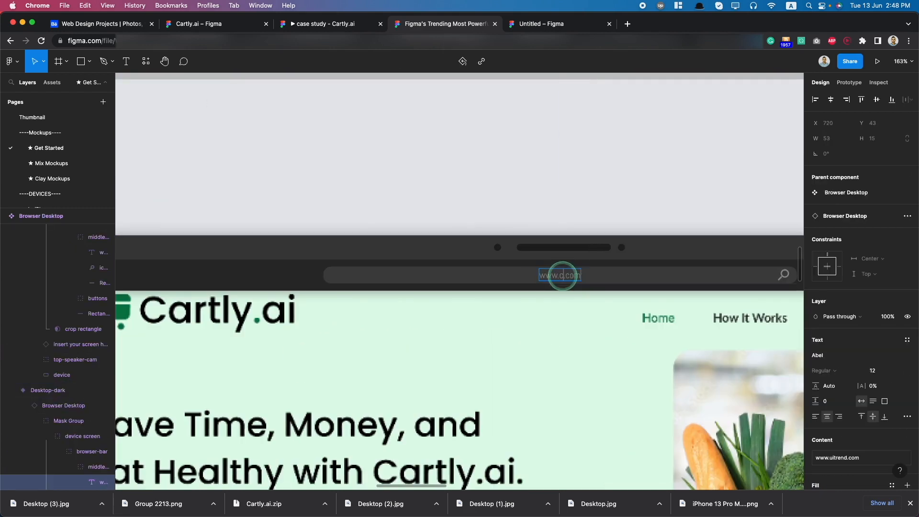
{"action": "type", "text": "arl"}
{"action": "type", "text": "tly"}
{"action": "scroll", "coordinate": [582, 311], "scroll_direction": "down", "scroll_amount": 10}
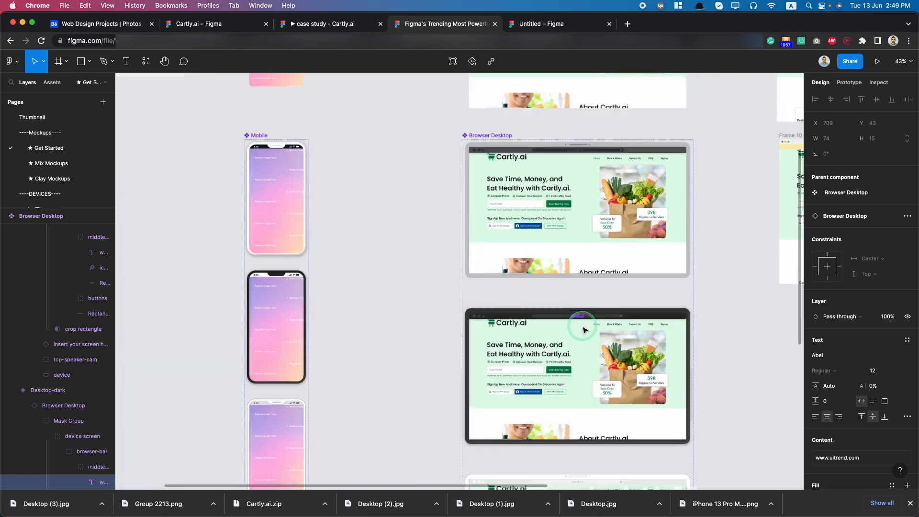
Step: Copy the Desktop-dark variant of the Browser Desktop mockup onto the case study page of the Cartly.ai file
{"action": "left_click", "coordinate": [499, 311]}
{"action": "left_click", "coordinate": [445, 317]}
{"action": "left_click_drag", "start_coordinate": [441, 303], "coordinate": [702, 434]}
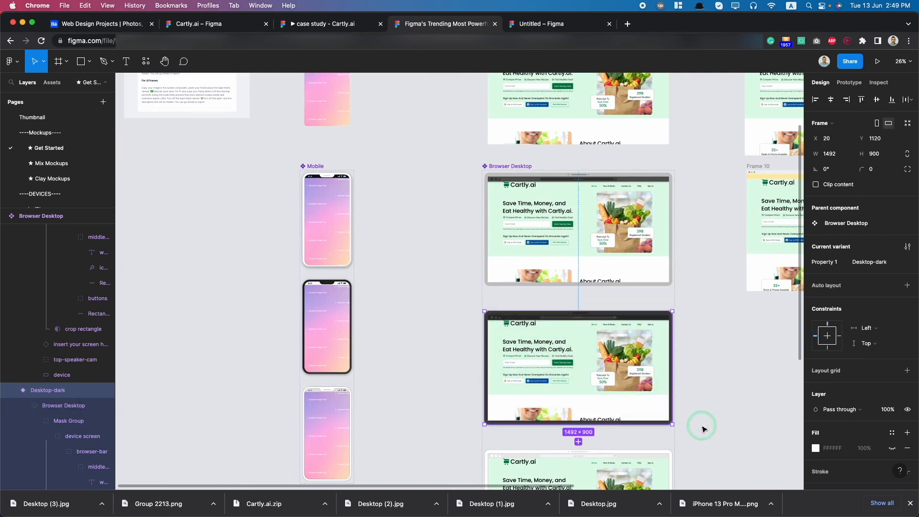
{"action": "left_click_drag", "start_coordinate": [715, 433], "coordinate": [488, 312]}
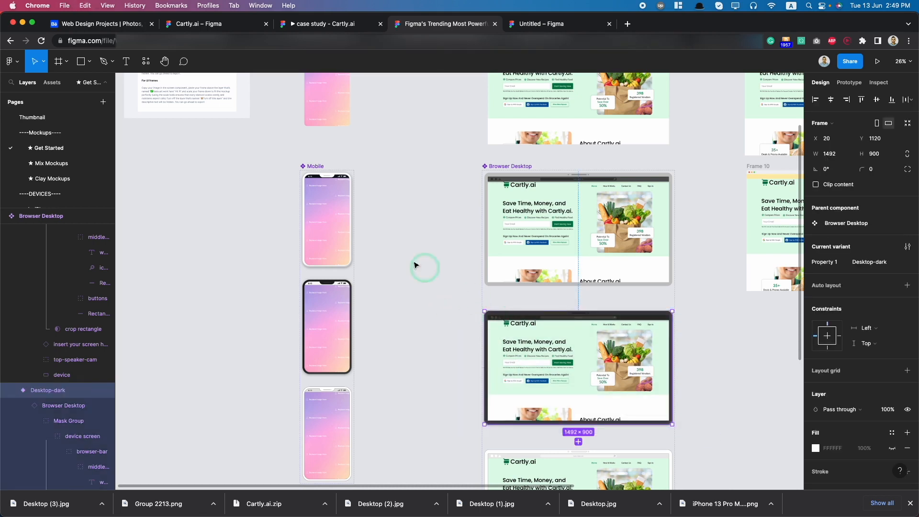
{"action": "left_click", "coordinate": [204, 25]}
{"action": "left_click", "coordinate": [41, 133]}
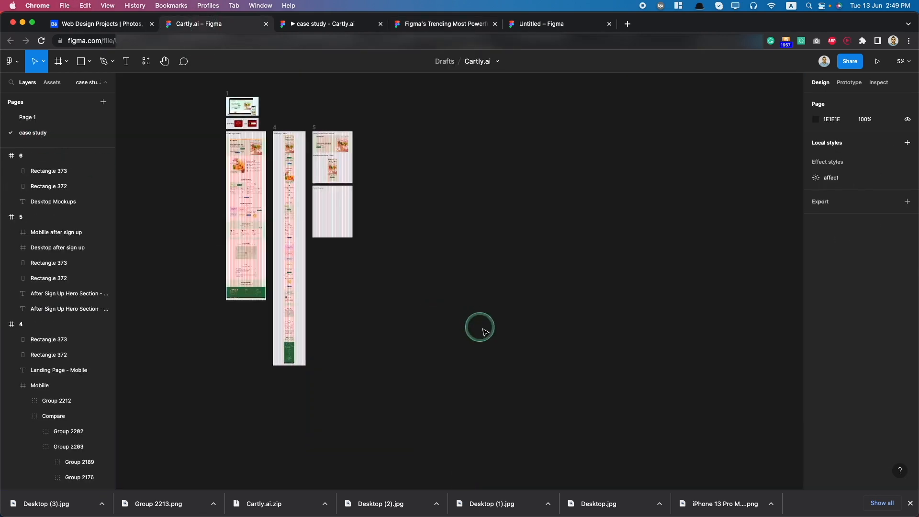
{"action": "scroll", "coordinate": [329, 209], "scroll_direction": "up", "scroll_amount": 5}
{"action": "key", "text": "ctrl+v"}
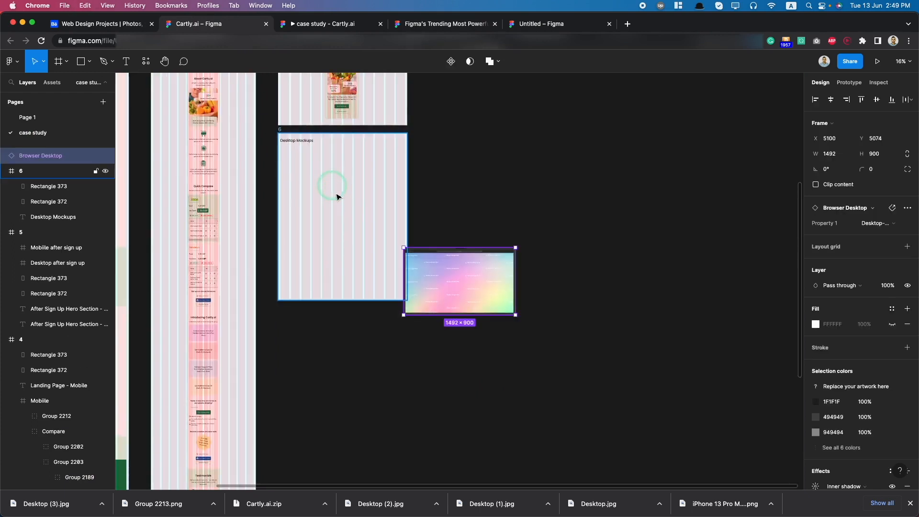
Step: Try placing the dark browser mockup below the Desktop Mockups heading in frame 6, and undo the placement and paste
{"action": "left_click_drag", "start_coordinate": [462, 280], "coordinate": [315, 162]}
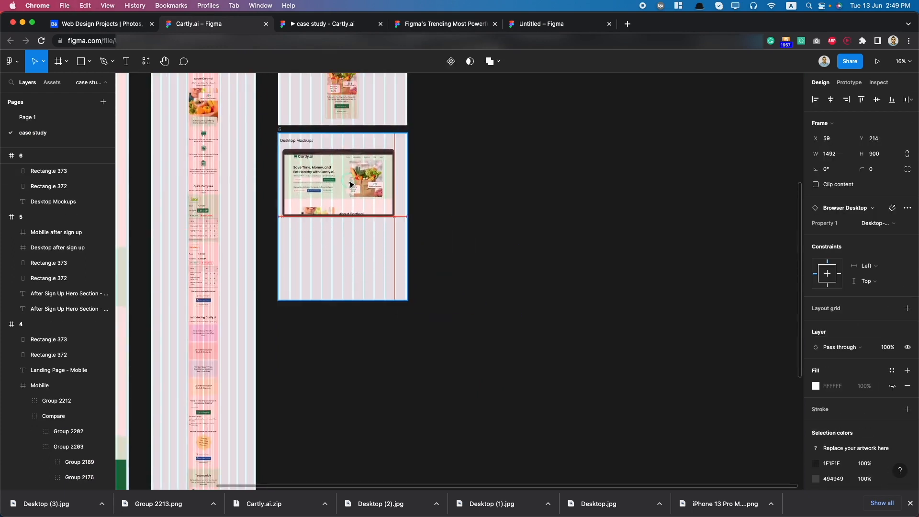
{"action": "scroll", "coordinate": [315, 161], "scroll_direction": "up", "scroll_amount": 5}
{"action": "scroll", "coordinate": [307, 132], "scroll_direction": "up", "scroll_amount": 2}
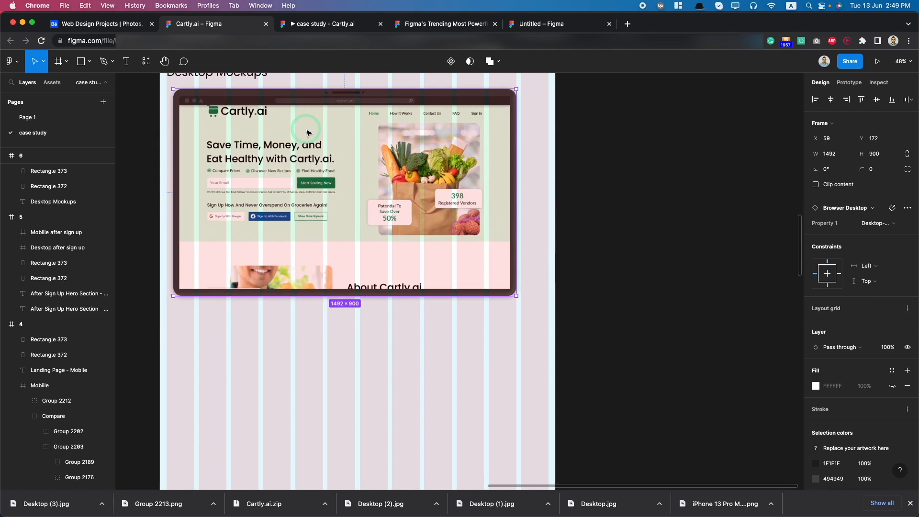
{"action": "key", "text": "ctrl+z"}
{"action": "key", "text": "ctrl+z"}
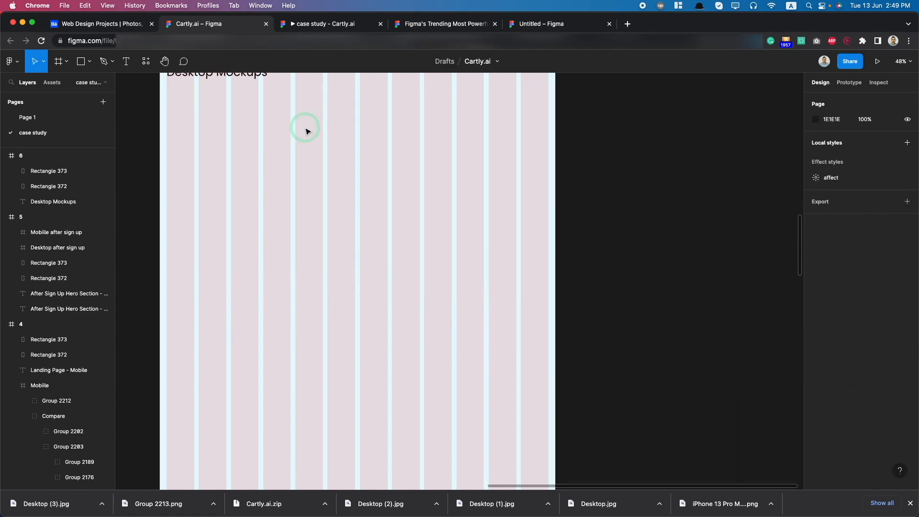
Step: In the mockup kit file, shift the cropped Desktop (3) 1 image down so its yellow announcement bar clears the browser bar
{"action": "left_click", "coordinate": [348, 24]}
{"action": "left_click", "coordinate": [438, 24]}
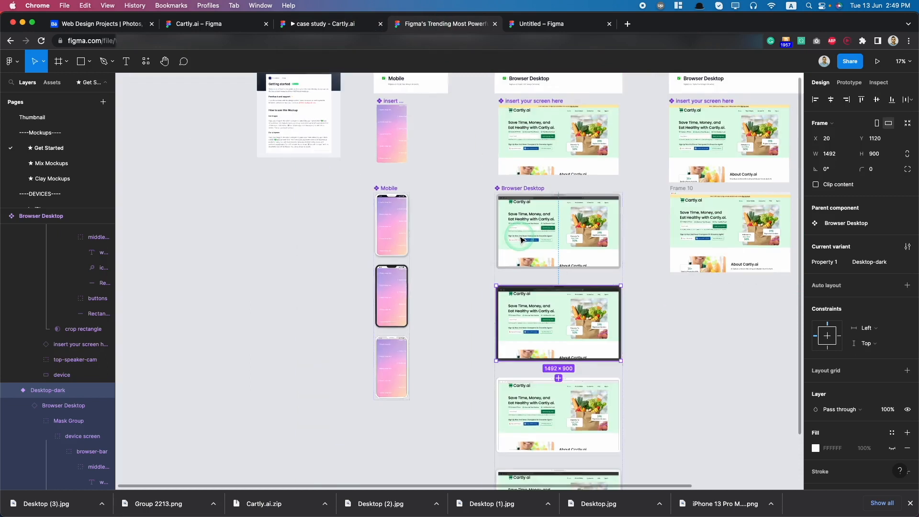
{"action": "scroll", "coordinate": [539, 128], "scroll_direction": "up", "scroll_amount": 5}
{"action": "left_click", "coordinate": [553, 339]}
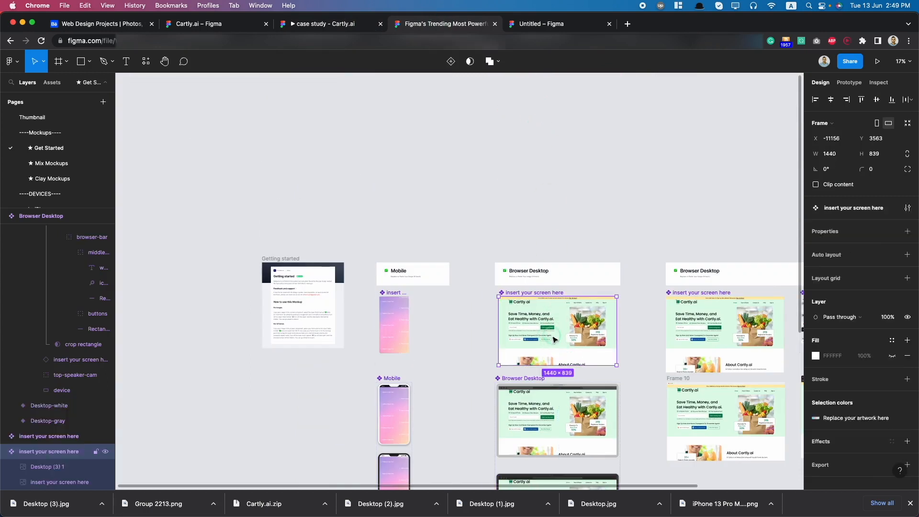
{"action": "left_click", "coordinate": [554, 338]}
{"action": "scroll", "coordinate": [555, 404], "scroll_direction": "up", "scroll_amount": 5}
{"action": "scroll", "coordinate": [558, 406], "scroll_direction": "down", "scroll_amount": 2}
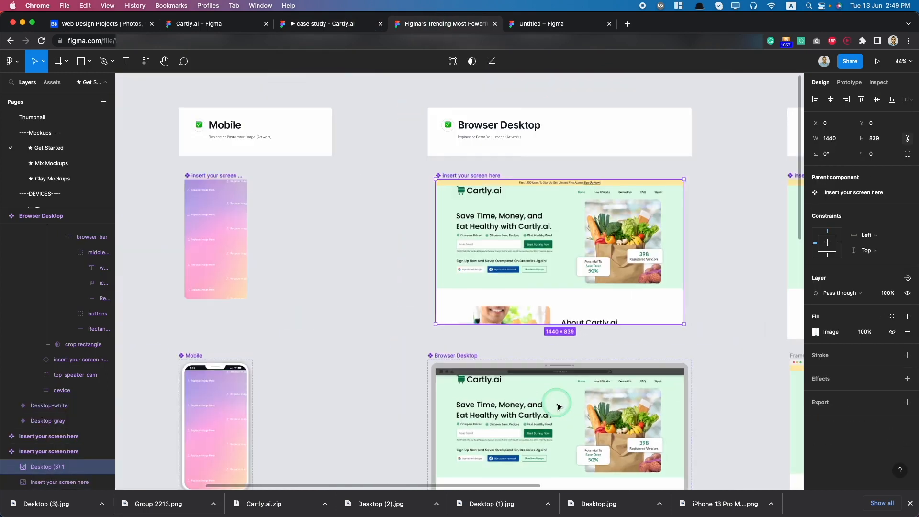
{"action": "double_click", "coordinate": [508, 216]}
{"action": "left_click_drag", "start_coordinate": [526, 218], "coordinate": [527, 220]}
{"action": "scroll", "coordinate": [512, 245], "scroll_direction": "up", "scroll_amount": 3}
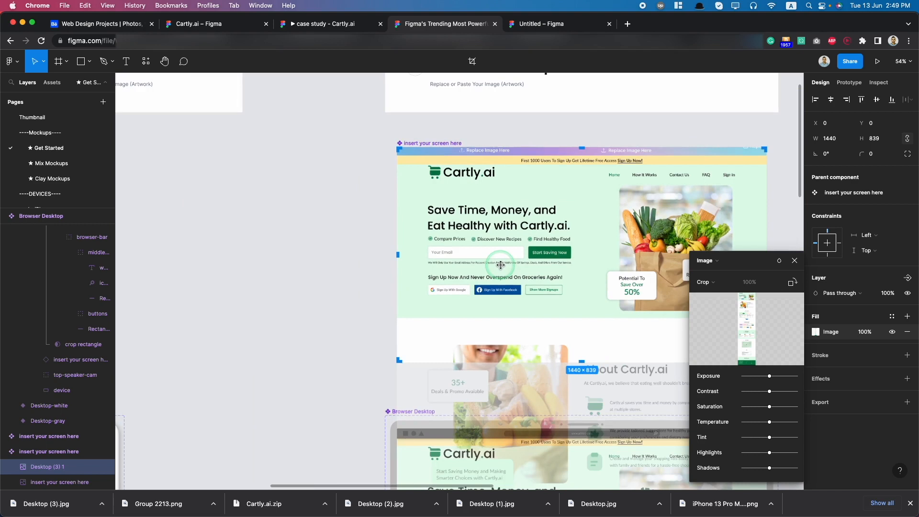
{"action": "left_click", "coordinate": [367, 267]}
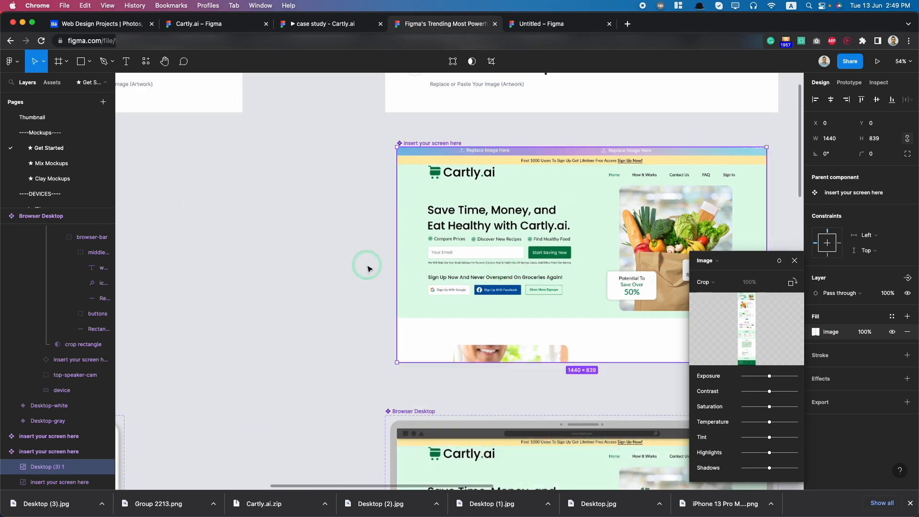
Step: Fine-tune the vertical crop offset of the Desktop (3) 1 image inside the Browser Desktop screen component
{"action": "double_click", "coordinate": [533, 219]}
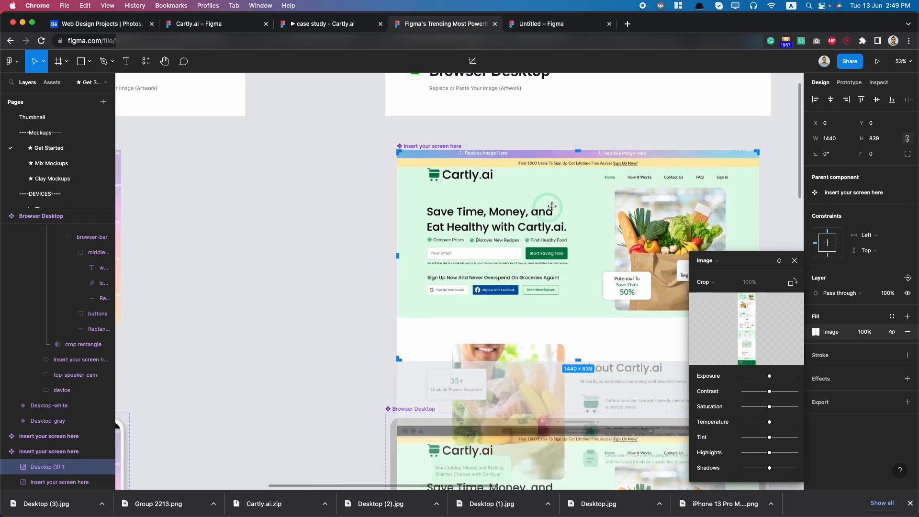
{"action": "left_click_drag", "start_coordinate": [558, 205], "coordinate": [558, 204]}
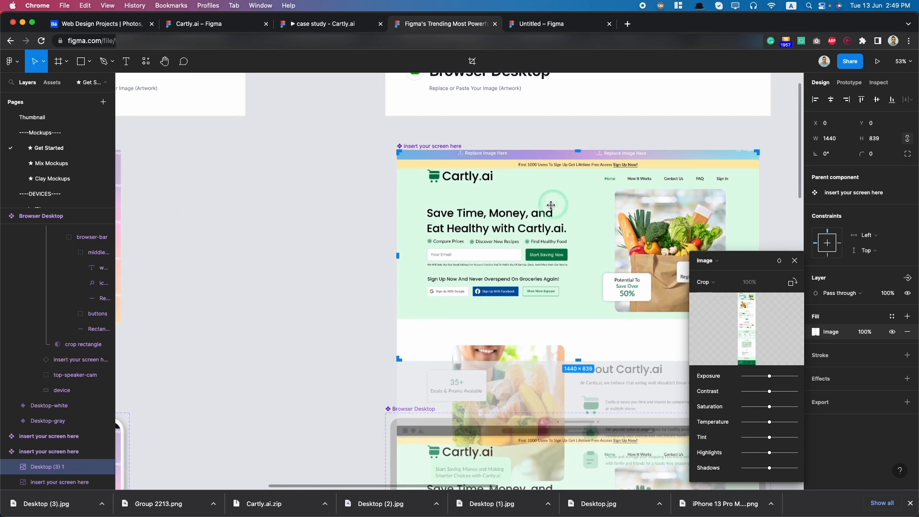
{"action": "left_click", "coordinate": [367, 246]}
Step: Copy the Desktop-gray mockup variant into the Cartly.ai file and place it below the Desktop Mockups heading in frame 6
{"action": "scroll", "coordinate": [367, 245], "scroll_direction": "down", "scroll_amount": 6}
{"action": "scroll", "coordinate": [393, 295], "scroll_direction": "down", "scroll_amount": 1}
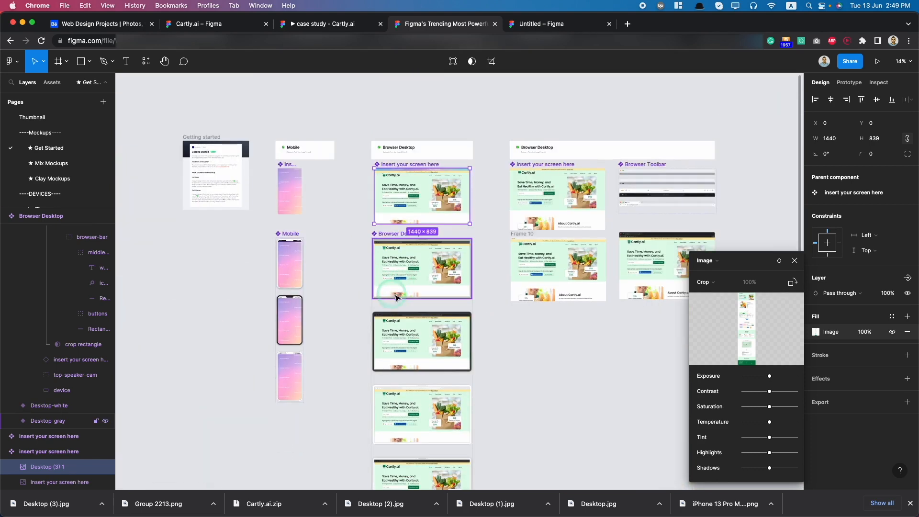
{"action": "left_click_drag", "start_coordinate": [336, 236], "coordinate": [476, 294]}
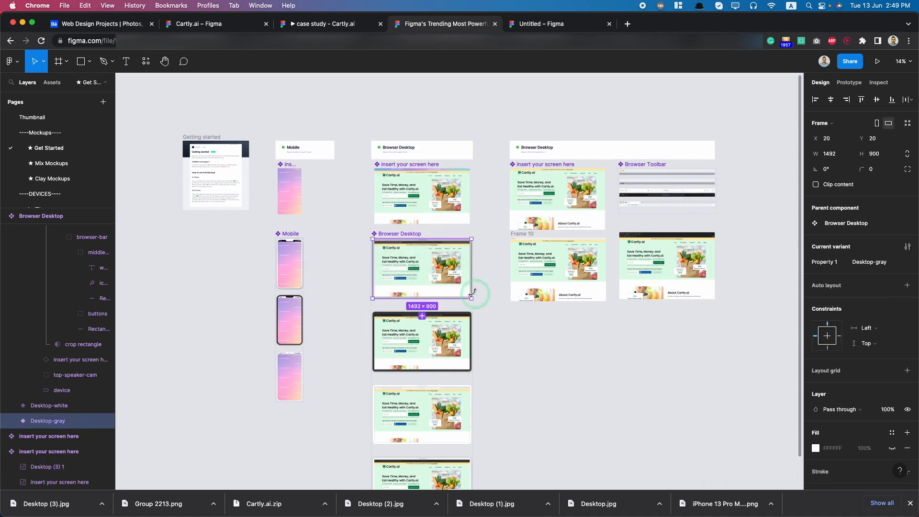
{"action": "left_click", "coordinate": [212, 28]}
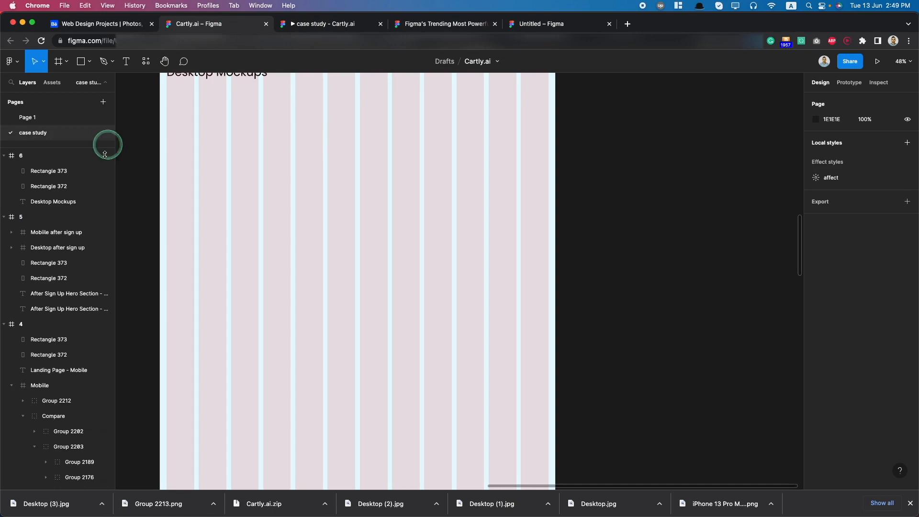
{"action": "scroll", "coordinate": [285, 207], "scroll_direction": "down", "scroll_amount": 5}
{"action": "key", "text": "super+v"}
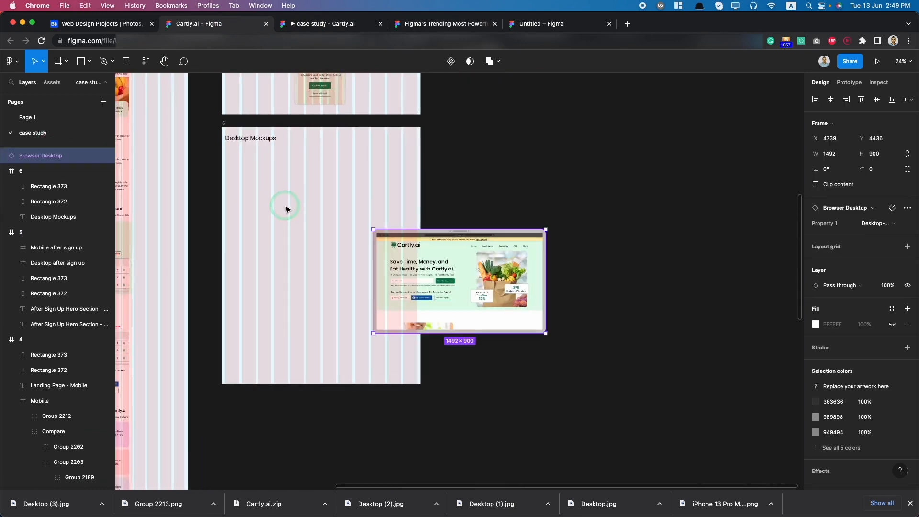
{"action": "left_click_drag", "start_coordinate": [485, 280], "coordinate": [343, 209]}
Step: Try tilting the Browser Desktop mockup in frame 6 by about 9.83°
{"action": "left_click_drag", "start_coordinate": [397, 259], "coordinate": [398, 234]}
{"action": "left_click_drag", "start_coordinate": [325, 211], "coordinate": [333, 210]}
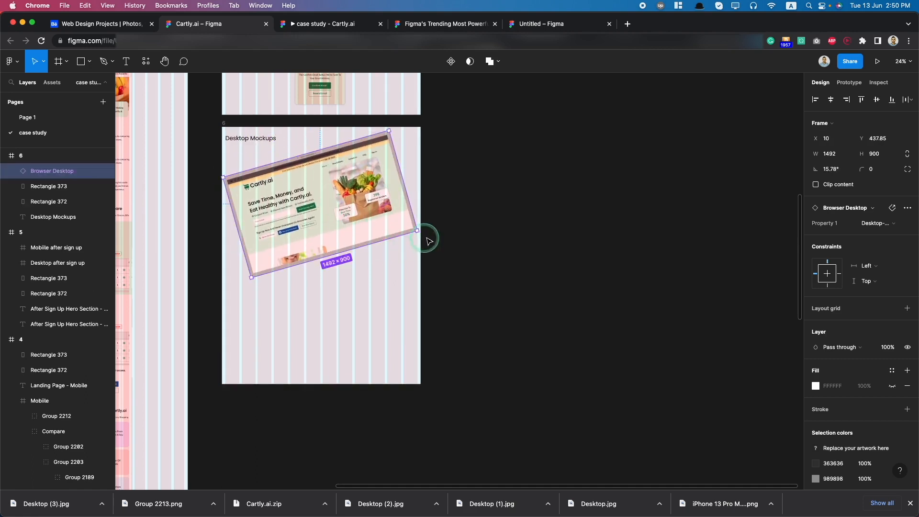
{"action": "left_click_drag", "start_coordinate": [424, 232], "coordinate": [425, 244]}
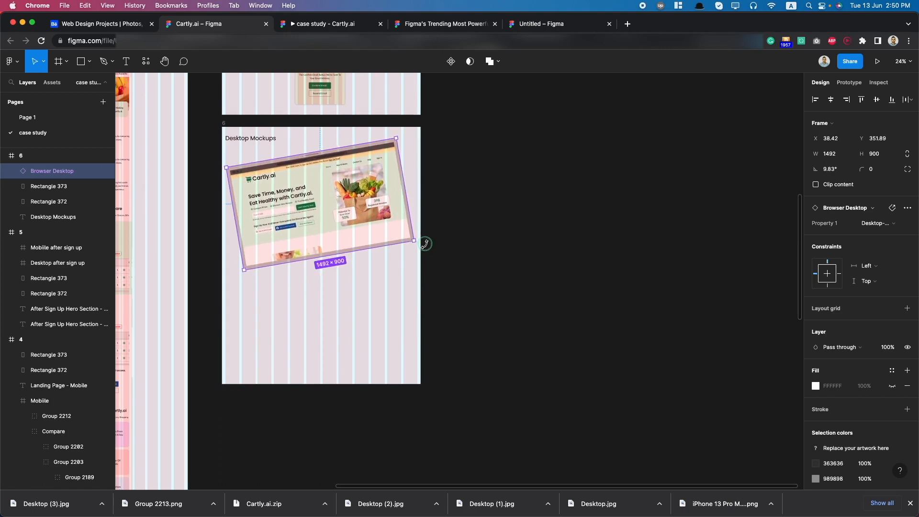
{"action": "left_click", "coordinate": [494, 331]}
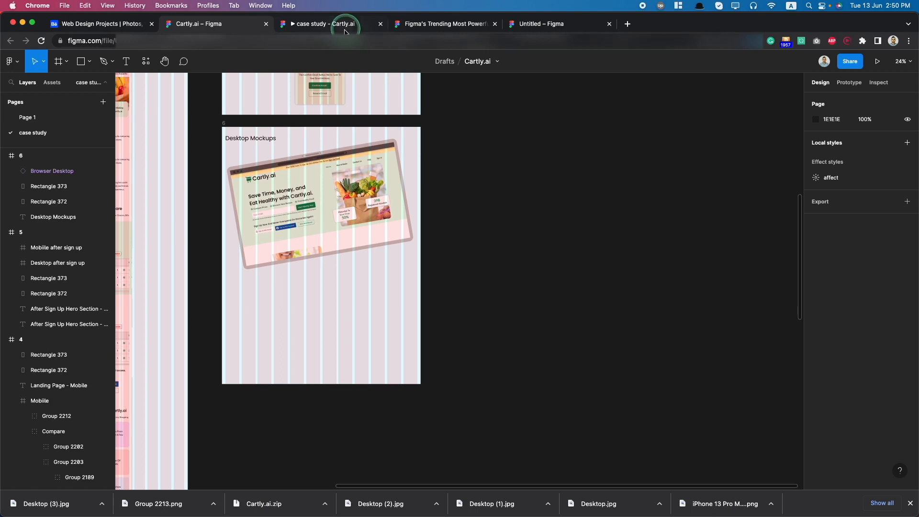
Step: Undo the tilt and shifts of the Browser Desktop mockup in frame 6, back to its straight placement
{"action": "key", "text": "super+z"}
{"action": "key", "text": "super+a"}
{"action": "key", "text": "super+z"}
{"action": "left_click", "coordinate": [480, 288]}
{"action": "key", "text": "super+z"}
{"action": "key", "text": "super+z"}
{"action": "key", "text": "super+z"}
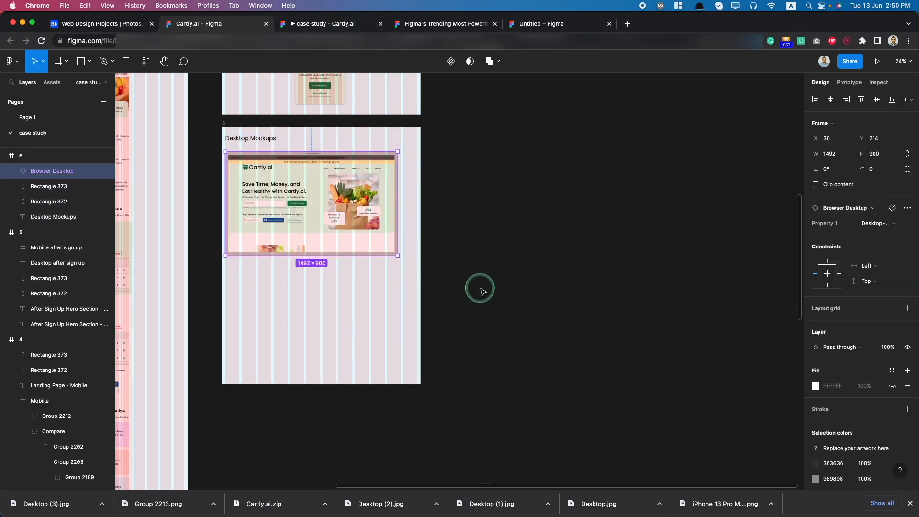
{"action": "left_click_drag", "start_coordinate": [297, 215], "coordinate": [299, 214]}
{"action": "left_click", "coordinate": [355, 321]}
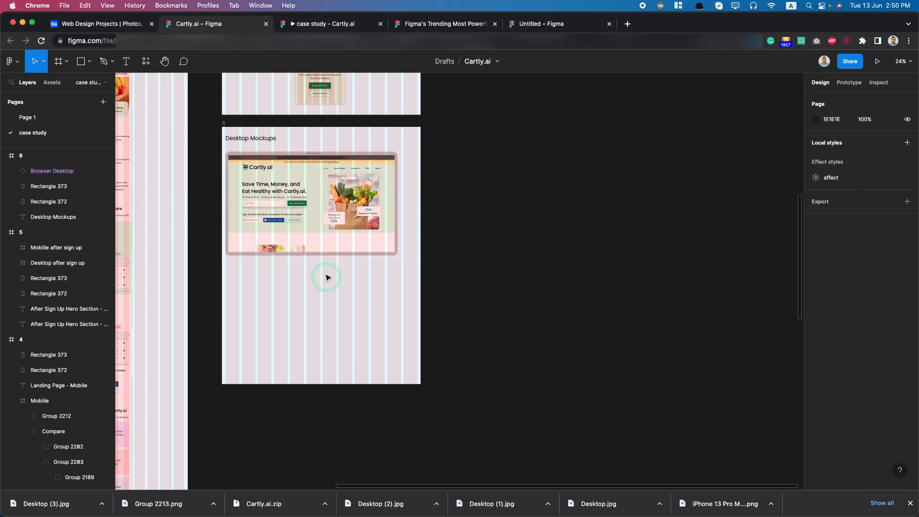
Step: In the mockup kit file, reposition the crop of the Desktop (3) 1 image to show the About Cartly.ai section
{"action": "left_click", "coordinate": [428, 25]}
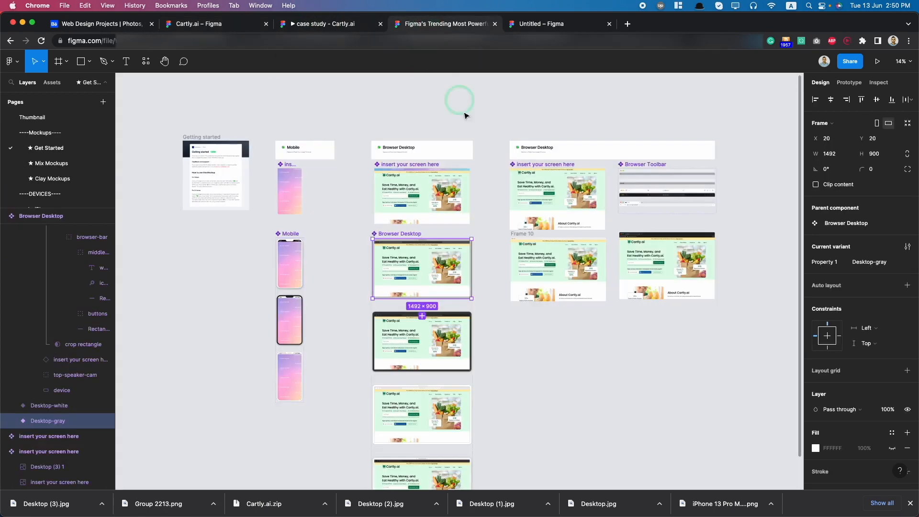
{"action": "scroll", "coordinate": [414, 230], "scroll_direction": "up", "scroll_amount": 4}
{"action": "scroll", "coordinate": [414, 230], "scroll_direction": "up", "scroll_amount": 1}
{"action": "left_click", "coordinate": [444, 179]}
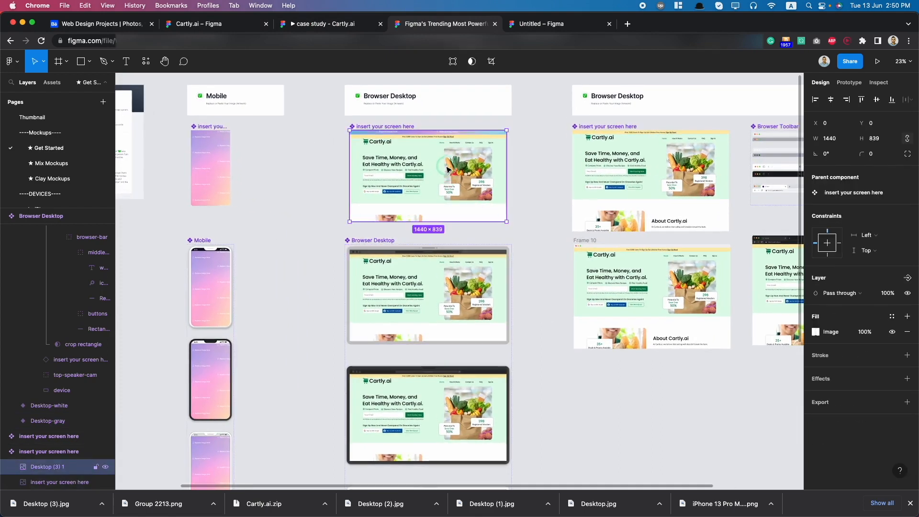
{"action": "double_click", "coordinate": [447, 169]}
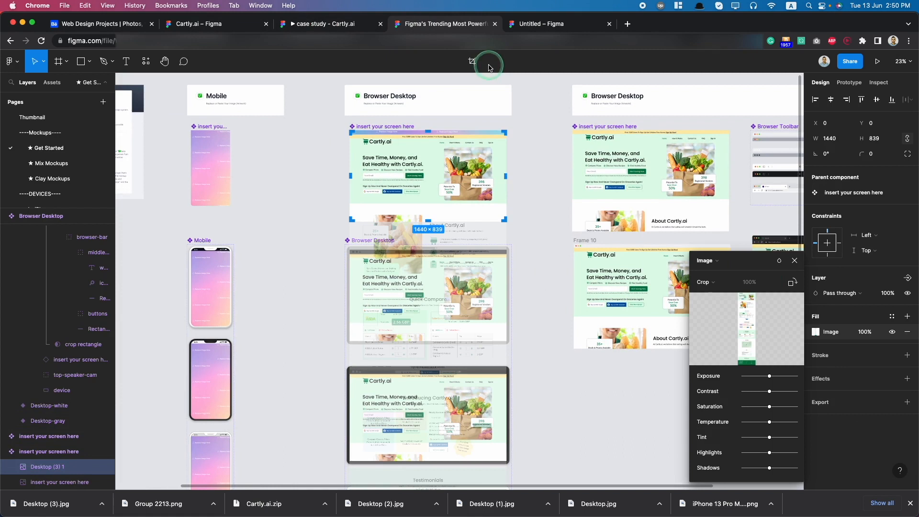
{"action": "left_click", "coordinate": [488, 67]}
{"action": "double_click", "coordinate": [456, 160]}
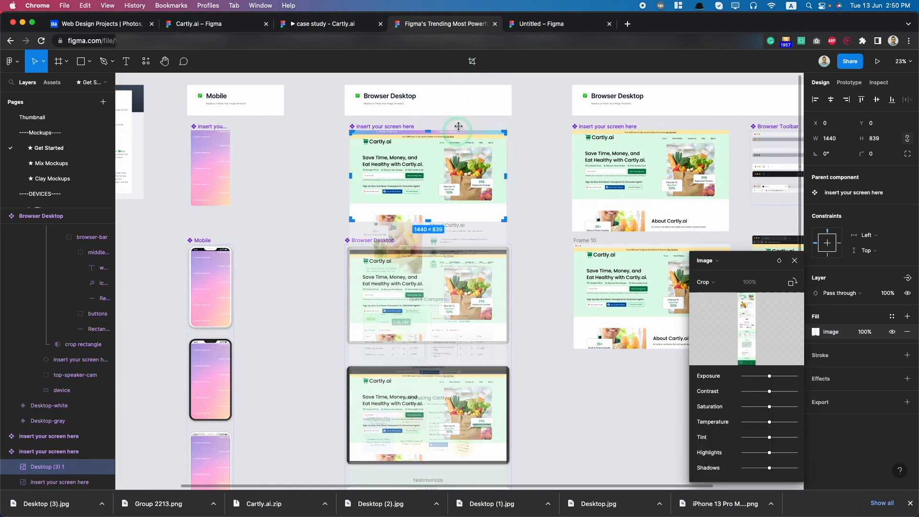
{"action": "left_click_drag", "start_coordinate": [443, 183], "coordinate": [435, 124]}
{"action": "left_click_drag", "start_coordinate": [442, 171], "coordinate": [443, 177]}
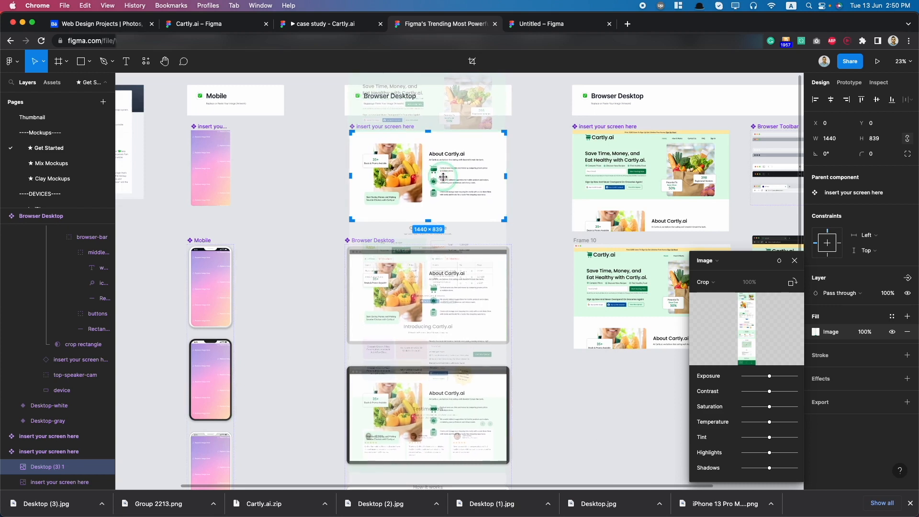
{"action": "key", "text": "Return"}
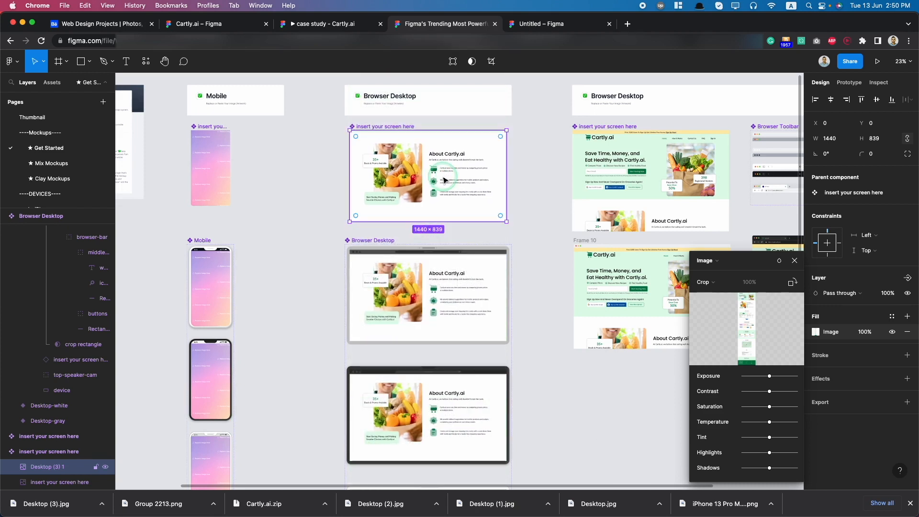
Step: Copy the Desktop-dark mockup showing About Cartly.ai into the Cartly.ai file and place it below the first mockup in frame 6
{"action": "left_click_drag", "start_coordinate": [322, 368], "coordinate": [535, 473]}
{"action": "left_click", "coordinate": [242, 28]}
{"action": "left_click", "coordinate": [318, 298]}
{"action": "key", "text": "cmd+v"}
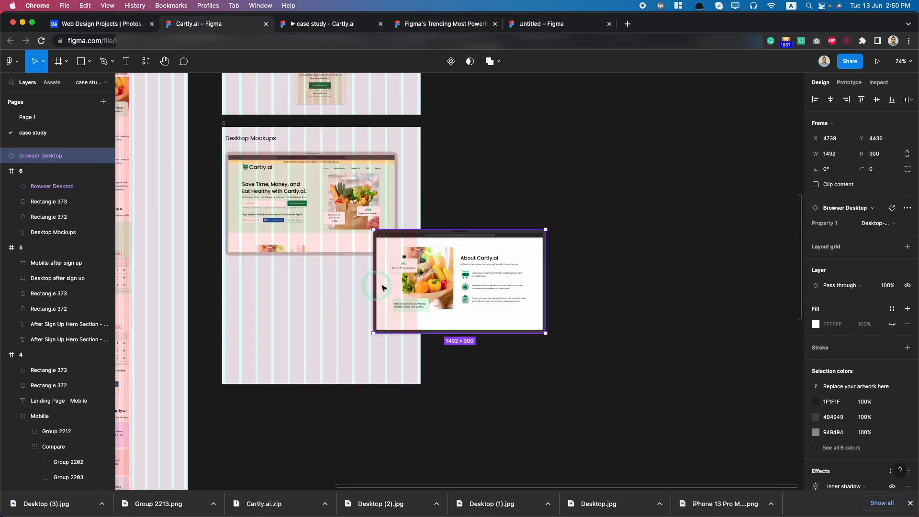
{"action": "left_click_drag", "start_coordinate": [442, 273], "coordinate": [295, 304]}
Step: Nudge both Browser Desktop mockups up together until they sit 58 px below the Desktop Mockups heading
{"action": "left_click", "coordinate": [308, 240], "text": "shift"}
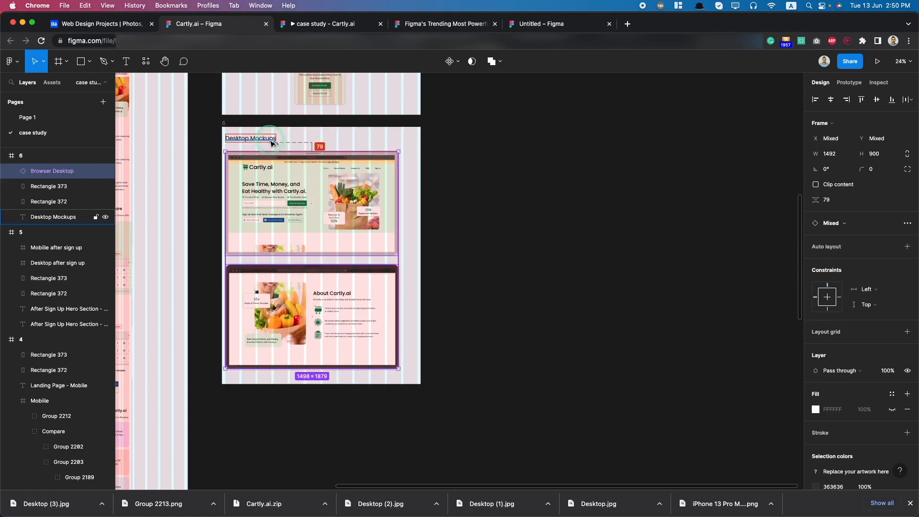
{"action": "key", "text": "alt+Down"}
{"action": "key", "text": "alt+Down"}
{"action": "key", "text": "Up"}
{"action": "key", "text": "Up"}
{"action": "key", "text": "Up"}
{"action": "key", "text": "Up"}
{"action": "key", "text": "Up"}
{"action": "key", "text": "Up"}
{"action": "key", "text": "Up"}
{"action": "key", "text": "Up"}
{"action": "key", "text": "Up"}
{"action": "key", "text": "Up"}
{"action": "key", "text": "Up"}
{"action": "key", "text": "Up"}
{"action": "key", "text": "Up"}
{"action": "key", "text": "Up"}
{"action": "key", "text": "Up"}
{"action": "key", "text": "Up"}
{"action": "key", "text": "Up"}
{"action": "key", "text": "Up"}
{"action": "key", "text": "Up"}
{"action": "key", "text": "Up"}
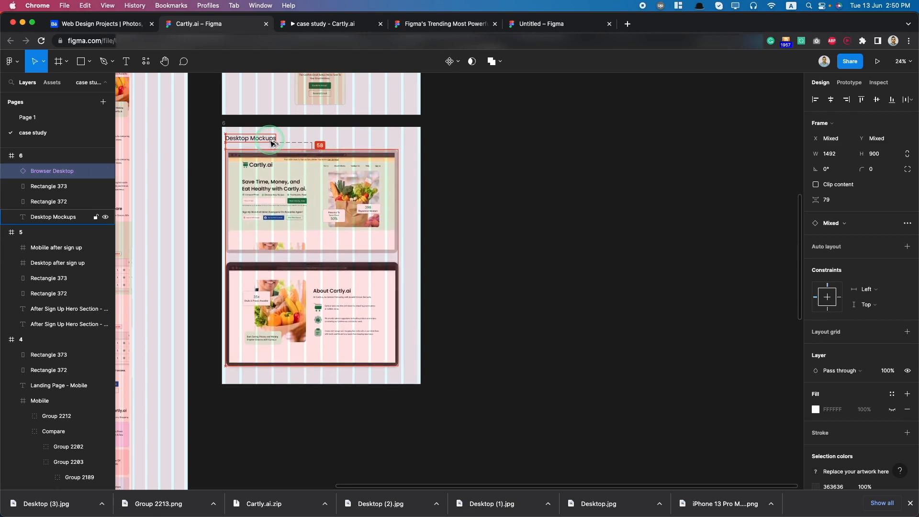
Step: Adjust the gap between the two mockups by moving the About Cartly.ai mockup to Y 1185
{"action": "left_click", "coordinate": [331, 330]}
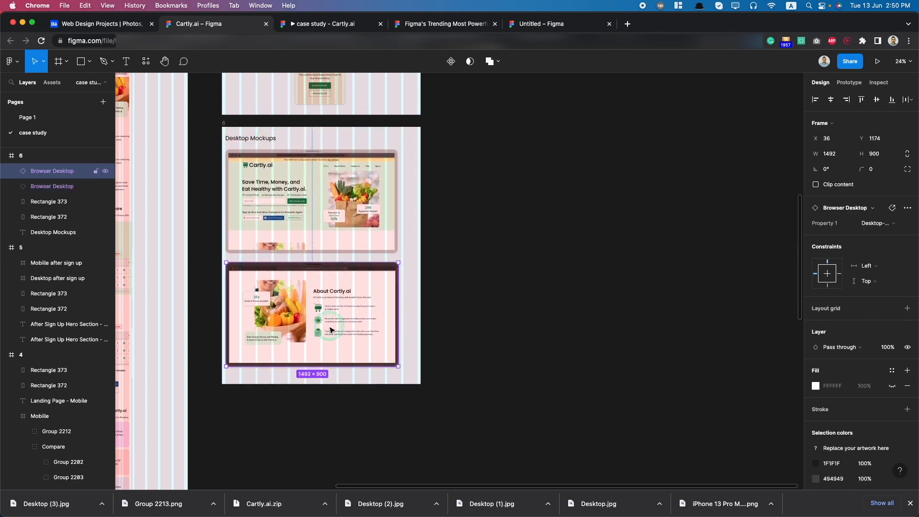
{"action": "left_click_drag", "start_coordinate": [330, 334], "coordinate": [330, 338]}
{"action": "key", "text": "alt"}
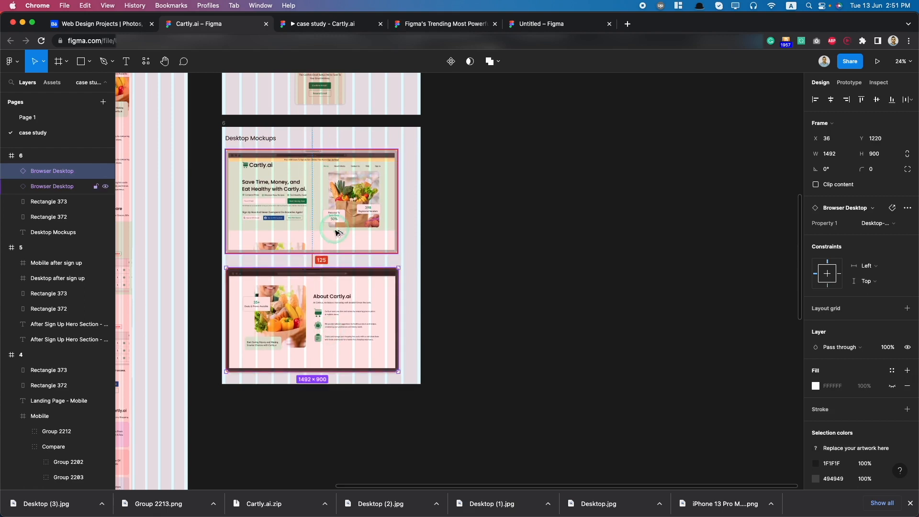
{"action": "key", "text": "Up"}
{"action": "key", "text": "Up"}
{"action": "key", "text": "Up"}
{"action": "key", "text": "Up"}
{"action": "key", "text": "Up"}
{"action": "key", "text": "Up"}
{"action": "key", "text": "Up"}
{"action": "key", "text": "Up"}
{"action": "key", "text": "Up"}
{"action": "key", "text": "Up"}
{"action": "key", "text": "Up"}
{"action": "key", "text": "Up"}
{"action": "key", "text": "Up"}
{"action": "key", "text": "Up"}
{"action": "key", "text": "Up"}
{"action": "key", "text": "Up"}
{"action": "key", "text": "Up"}
{"action": "key", "text": "Up"}
{"action": "key", "text": "Up"}
{"action": "key", "text": "Up"}
{"action": "key", "text": "Up"}
{"action": "key", "text": "Up"}
{"action": "key", "text": "Up"}
{"action": "key", "text": "Up"}
{"action": "key", "text": "Up"}
{"action": "key", "text": "Up"}
{"action": "key", "text": "Up"}
{"action": "key", "text": "Up"}
{"action": "key", "text": "Up"}
{"action": "key", "text": "Up"}
{"action": "key", "text": "Up"}
{"action": "key", "text": "Up"}
{"action": "key", "text": "Up"}
{"action": "key", "text": "Up"}
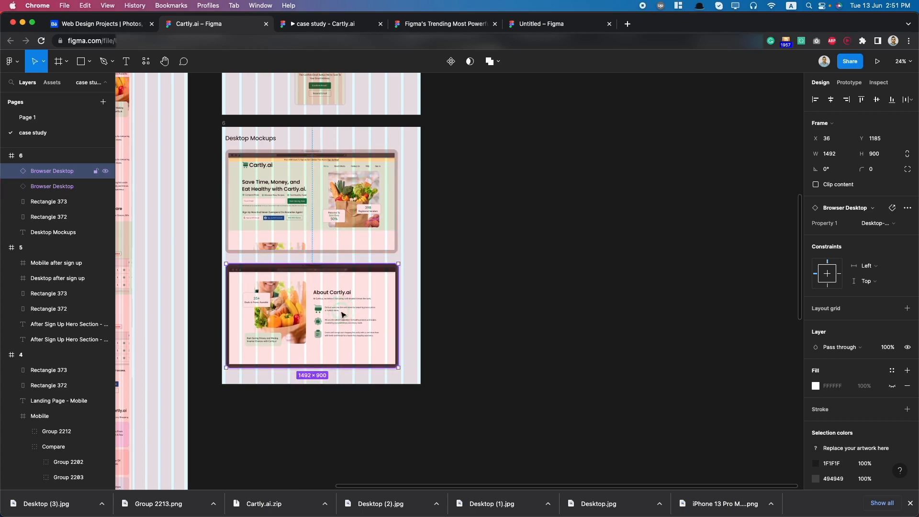
Step: Select both Browser Desktop mockups and centre them horizontally in frame 6
{"action": "left_click", "coordinate": [343, 313], "text": "shift"}
{"action": "left_click", "coordinate": [357, 234], "text": "shift"}
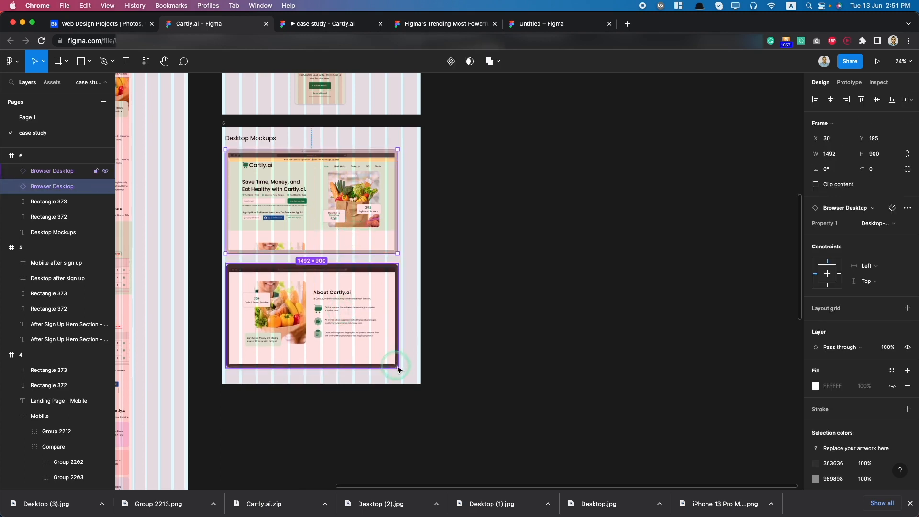
{"action": "left_click", "coordinate": [377, 355], "text": "shift"}
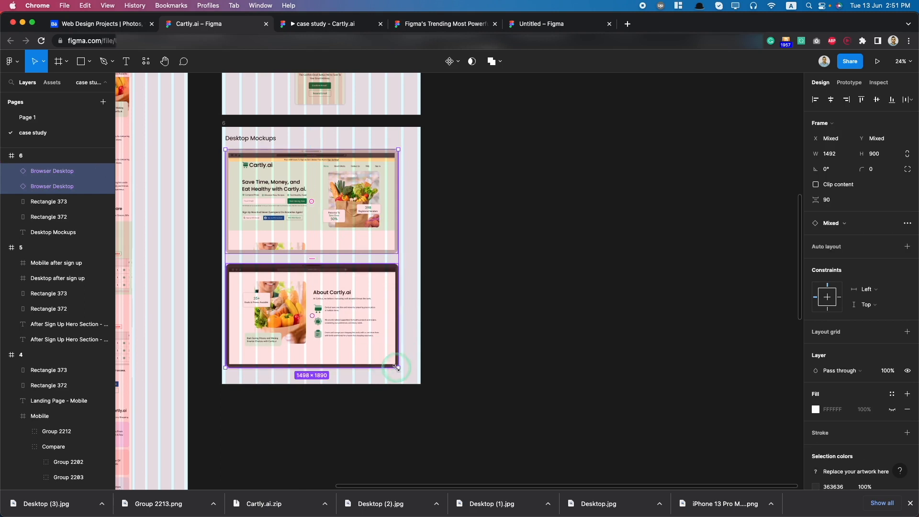
{"action": "left_click", "coordinate": [348, 224]}
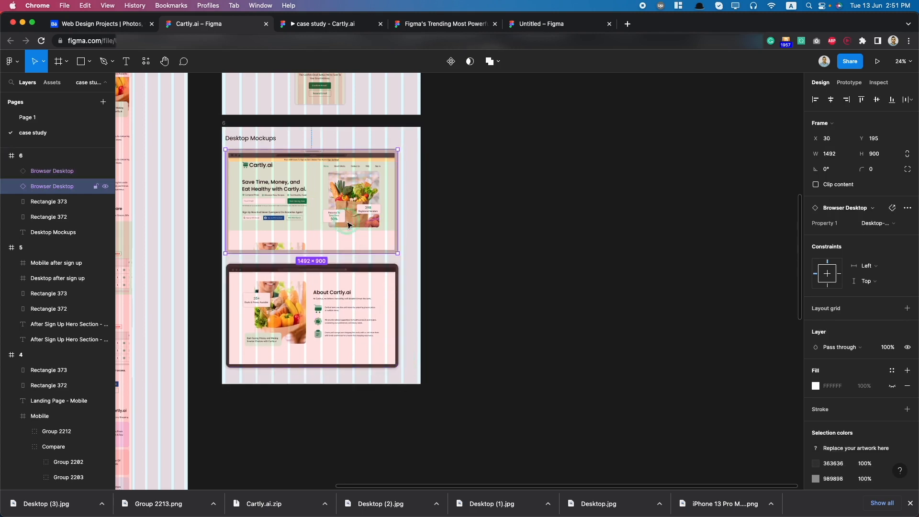
{"action": "left_click", "coordinate": [330, 300], "text": "shift"}
{"action": "left_click_drag", "start_coordinate": [318, 214], "coordinate": [325, 216]}
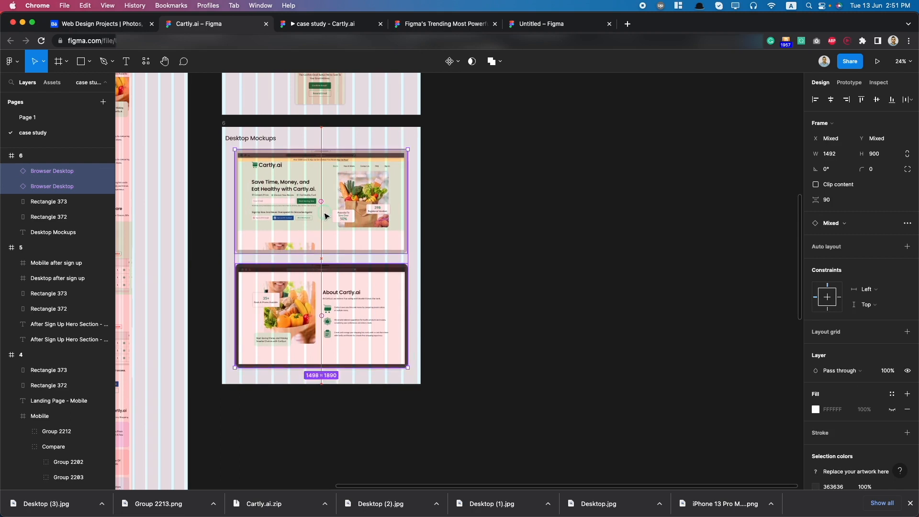
Step: Extend frame 6 downward to a height of about 4833 to make room for more mockups
{"action": "left_click", "coordinate": [223, 124]}
{"action": "scroll", "coordinate": [267, 290], "scroll_direction": "down", "scroll_amount": 5}
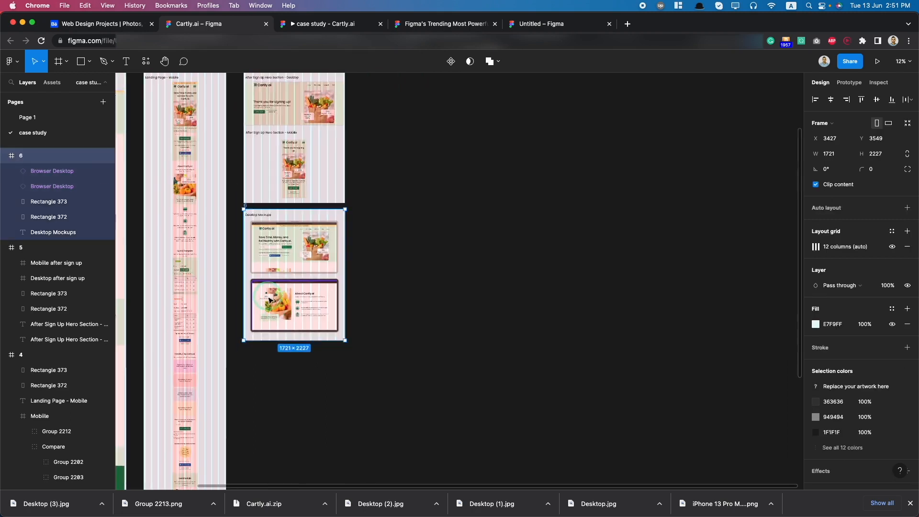
{"action": "scroll", "coordinate": [305, 331], "scroll_direction": "down", "scroll_amount": 1}
{"action": "left_click_drag", "start_coordinate": [291, 328], "coordinate": [292, 477]}
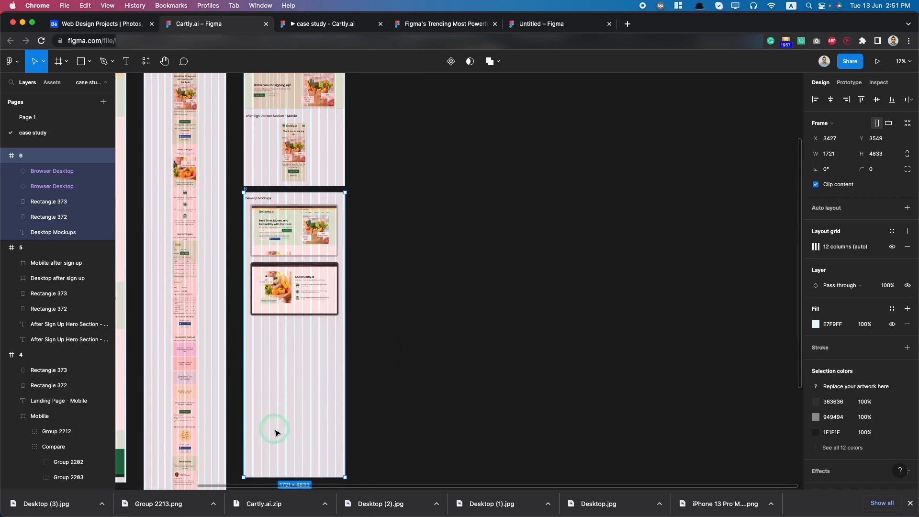
Step: In the mockup kit file, reposition the crop of the Desktop (3) 1 image to show the Quick Compare section
{"action": "left_click", "coordinate": [410, 24]}
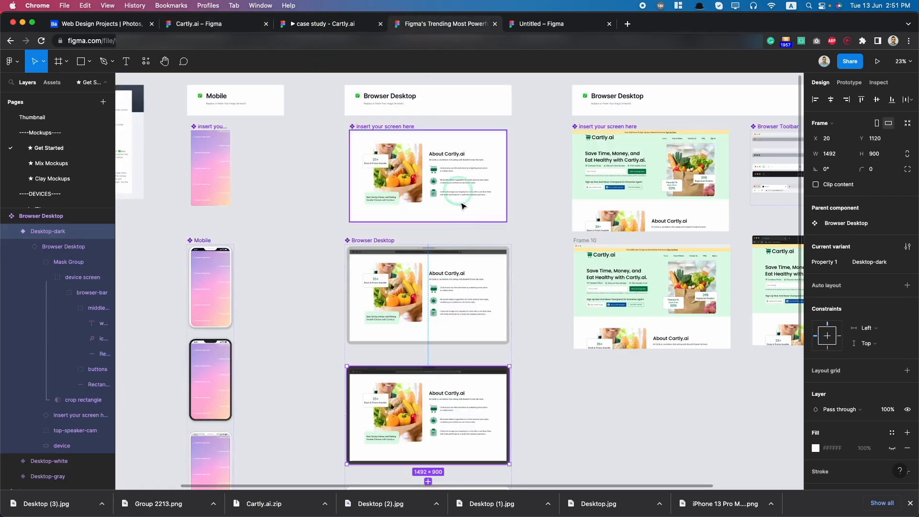
{"action": "left_click", "coordinate": [417, 182], "text": "super"}
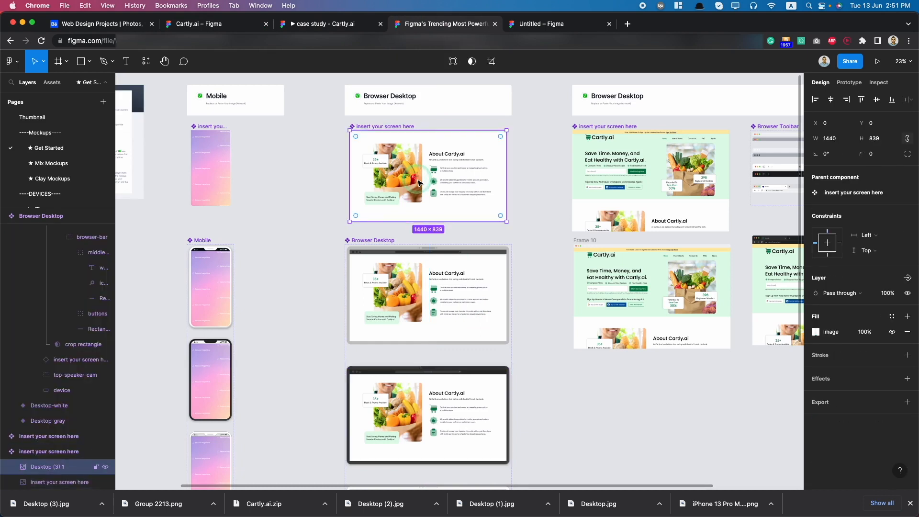
{"action": "double_click", "coordinate": [417, 180]}
{"action": "left_click_drag", "start_coordinate": [418, 193], "coordinate": [416, 104]}
{"action": "left_click_drag", "start_coordinate": [440, 193], "coordinate": [441, 194]}
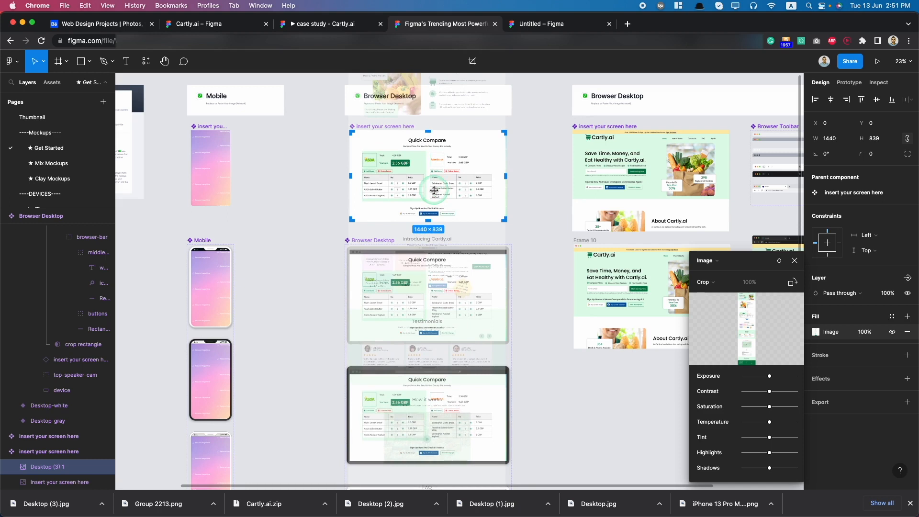
{"action": "key", "text": "Return"}
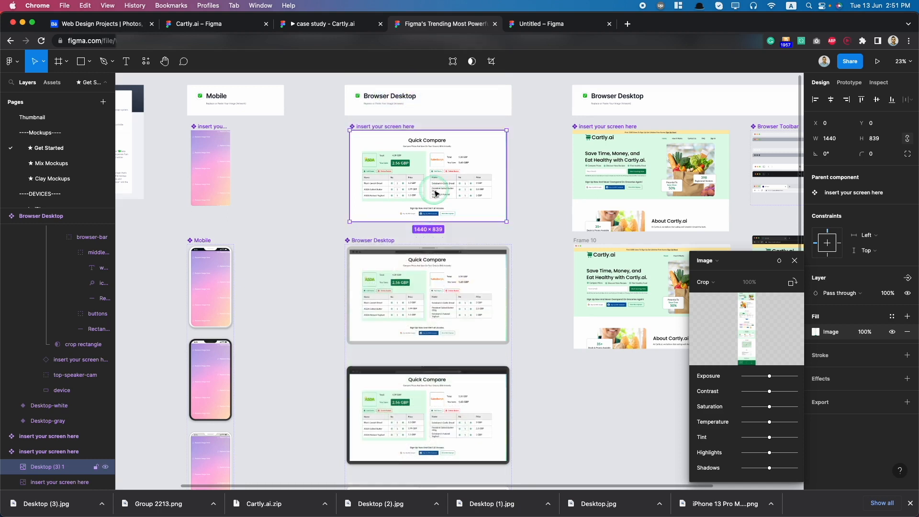
{"action": "double_click", "coordinate": [461, 179]}
{"action": "left_click_drag", "start_coordinate": [448, 184], "coordinate": [449, 183]}
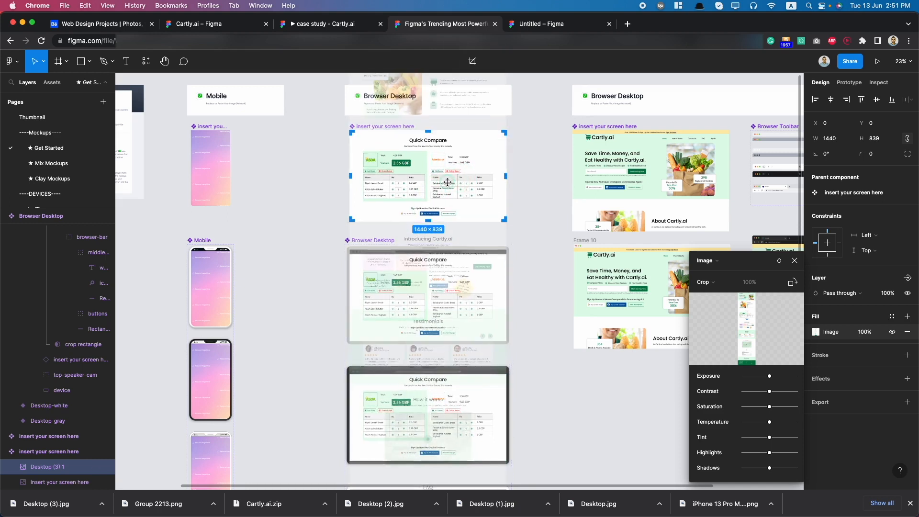
{"action": "left_click", "coordinate": [302, 259]}
Step: Copy the dark Quick Compare mockup into the Cartly.ai file and place it below the About Cartly.ai mockup in frame 6
{"action": "left_click_drag", "start_coordinate": [298, 373], "coordinate": [547, 360]}
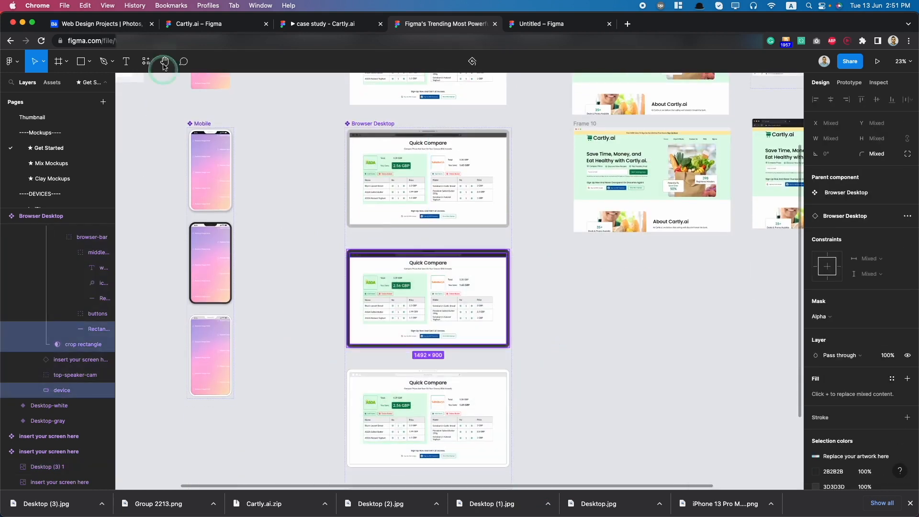
{"action": "left_click", "coordinate": [196, 23]}
{"action": "left_click_drag", "start_coordinate": [290, 340], "coordinate": [291, 342]}
Step: Return to the mockup kit file and reposition the Desktop (3) 1 image crop to show the Introducing Cartly.ai section
{"action": "left_click", "coordinate": [324, 25]}
{"action": "left_click", "coordinate": [411, 25]}
{"action": "scroll", "coordinate": [397, 174], "scroll_direction": "up", "scroll_amount": 2}
{"action": "double_click", "coordinate": [439, 131]}
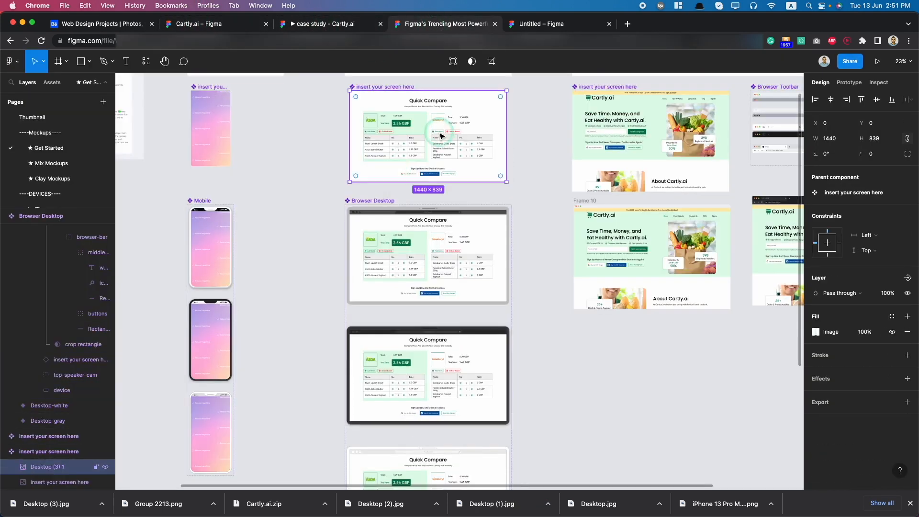
{"action": "left_click_drag", "start_coordinate": [429, 154], "coordinate": [427, 108]}
{"action": "left_click_drag", "start_coordinate": [444, 140], "coordinate": [440, 101]}
{"action": "left_click", "coordinate": [564, 366]}
Step: Copy the Desktop-dark mockup showing Introducing Cartly.ai into frame 6 of the Cartly.ai file, below the Quick Compare mockup
{"action": "left_click_drag", "start_coordinate": [587, 433], "coordinate": [587, 433]}
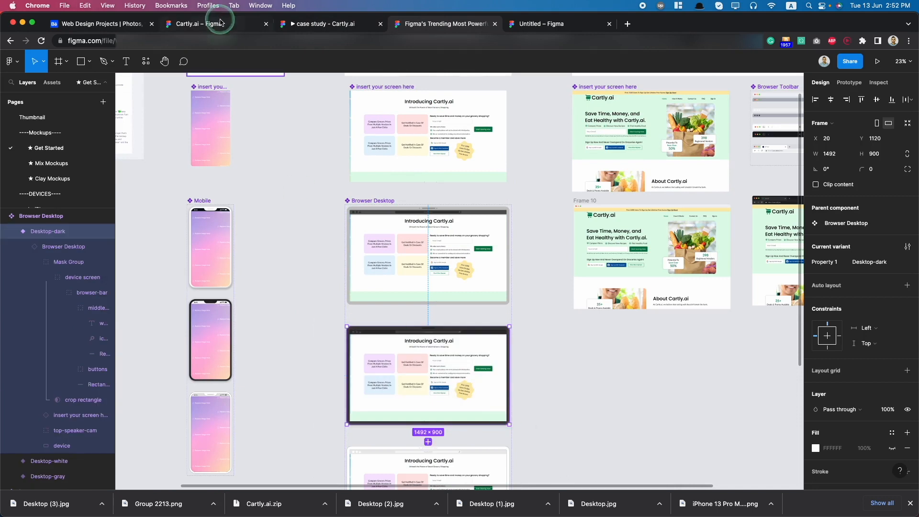
{"action": "left_click", "coordinate": [194, 24]}
{"action": "left_click", "coordinate": [289, 306]}
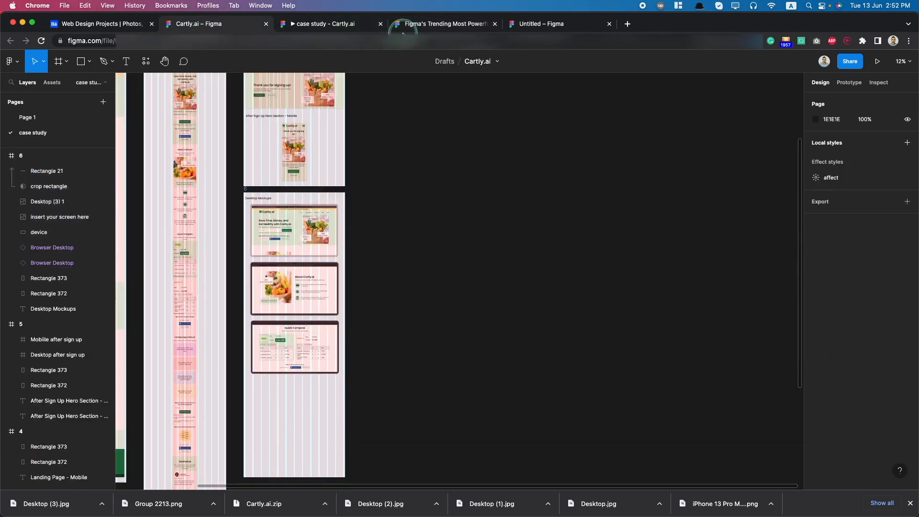
{"action": "left_click", "coordinate": [445, 23]}
{"action": "left_click", "coordinate": [436, 423]}
{"action": "key", "text": "super+c"}
{"action": "left_click", "coordinate": [244, 25]}
{"action": "key", "text": "super+v"}
{"action": "left_click_drag", "start_coordinate": [466, 276], "coordinate": [291, 398]}
{"action": "left_click_drag", "start_coordinate": [392, 402], "coordinate": [295, 404]}
Step: Move the Introducing Cartly.ai mockup's layer out of the crop rectangle mask in frame 6 and place it below the Quick Compare mockup
{"action": "scroll", "coordinate": [294, 411], "scroll_direction": "down", "scroll_amount": 5}
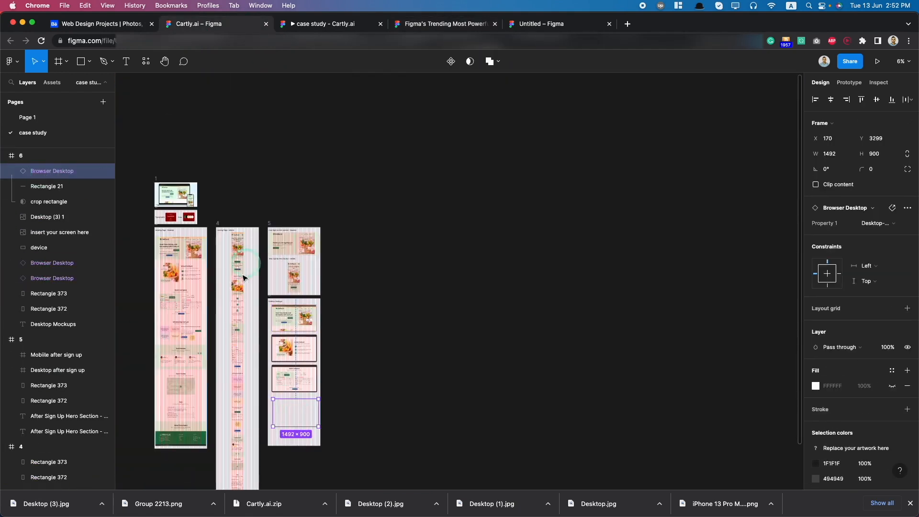
{"action": "left_click_drag", "start_coordinate": [25, 172], "coordinate": [15, 153]}
{"action": "scroll", "coordinate": [332, 441], "scroll_direction": "up", "scroll_amount": 10}
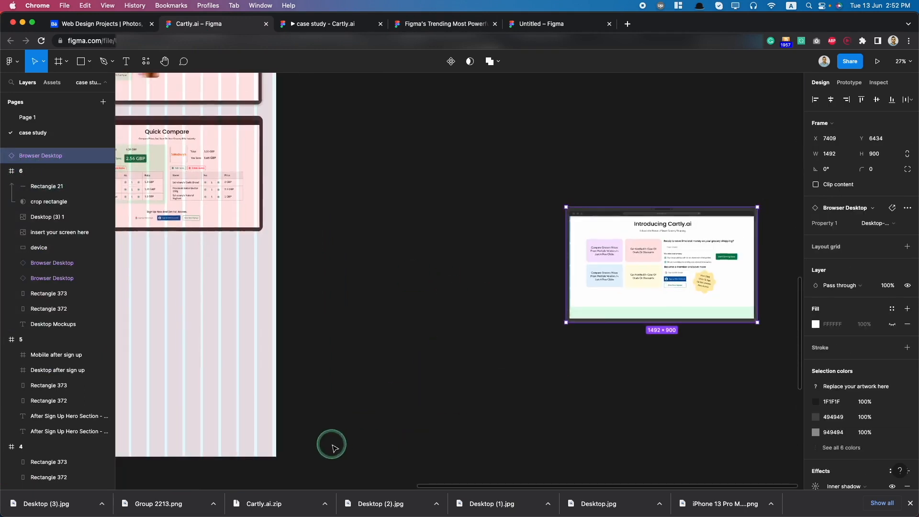
{"action": "left_click", "coordinate": [22, 189]}
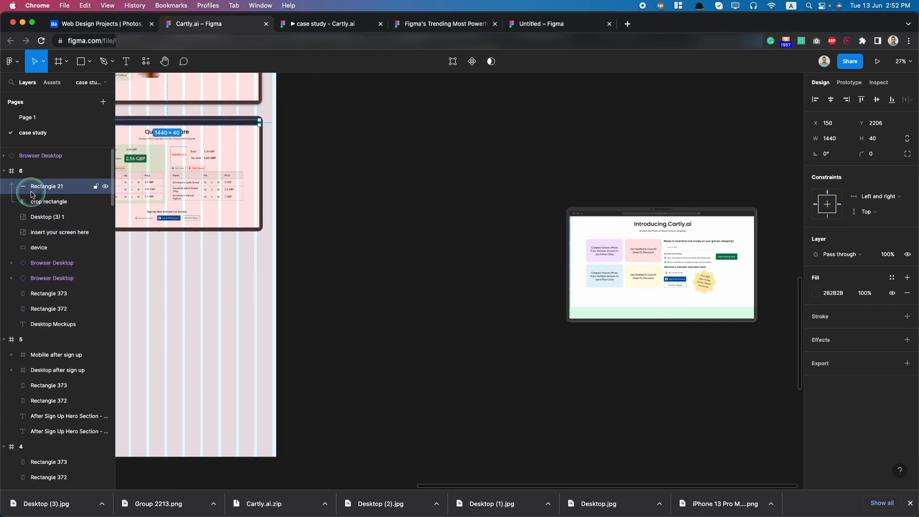
{"action": "left_click_drag", "start_coordinate": [33, 159], "coordinate": [61, 289]}
{"action": "left_click_drag", "start_coordinate": [611, 271], "coordinate": [122, 317]}
{"action": "scroll", "coordinate": [230, 319], "scroll_direction": "down", "scroll_amount": 5}
{"action": "scroll", "coordinate": [215, 319], "scroll_direction": "left", "scroll_amount": 3}
{"action": "left_click_drag", "start_coordinate": [329, 316], "coordinate": [326, 317]}
Step: Check the gaps between the stacked mockups and move the Introducing Cartly.ai mockup to X 115, Y 3166, closer to Quick Compare
{"action": "left_click", "coordinate": [342, 197]}
{"action": "key", "text": "alt"}
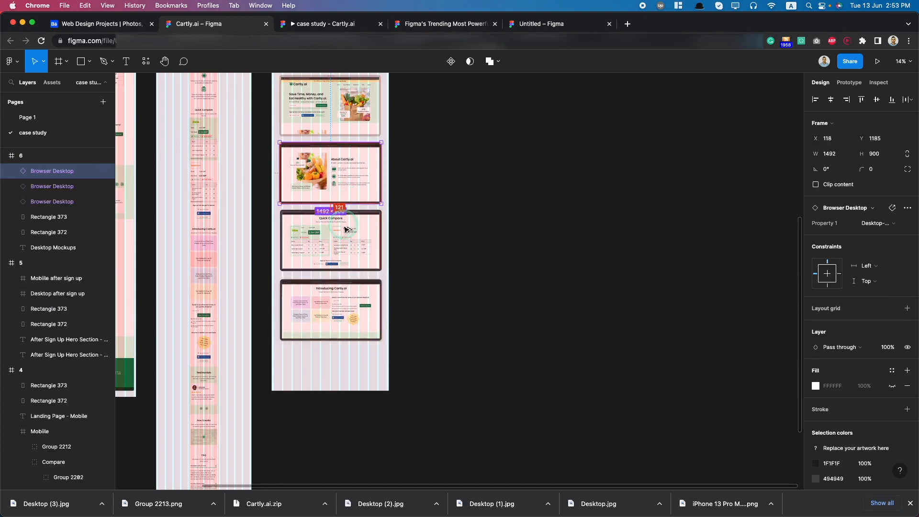
{"action": "left_click", "coordinate": [330, 319]}
{"action": "scroll", "coordinate": [332, 344], "scroll_direction": "up", "scroll_amount": 1}
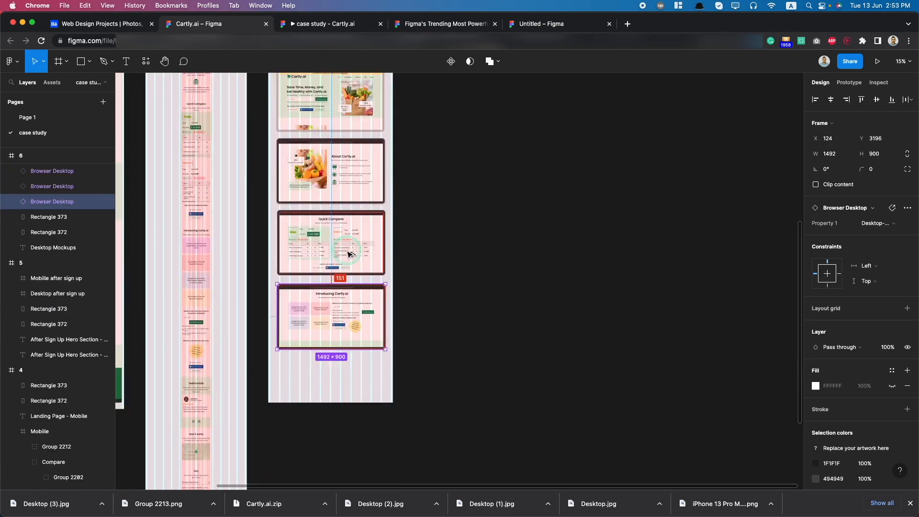
{"action": "scroll", "coordinate": [349, 254], "scroll_direction": "up", "scroll_amount": 5}
{"action": "left_click_drag", "start_coordinate": [351, 263], "coordinate": [360, 242]}
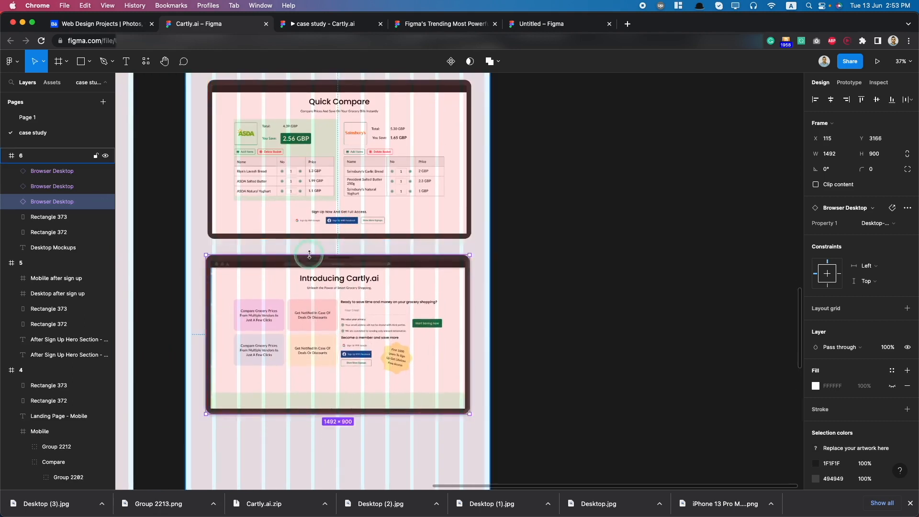
{"action": "scroll", "coordinate": [360, 241], "scroll_direction": "down", "scroll_amount": 6}
{"action": "left_click", "coordinate": [399, 339]}
Step: In the mockup kit file, reposition the crop of the Desktop (3) 1 image to show the Testimonials section
{"action": "left_click", "coordinate": [431, 24]}
{"action": "scroll", "coordinate": [390, 207], "scroll_direction": "down", "scroll_amount": 2}
{"action": "scroll", "coordinate": [389, 205], "scroll_direction": "up", "scroll_amount": 5}
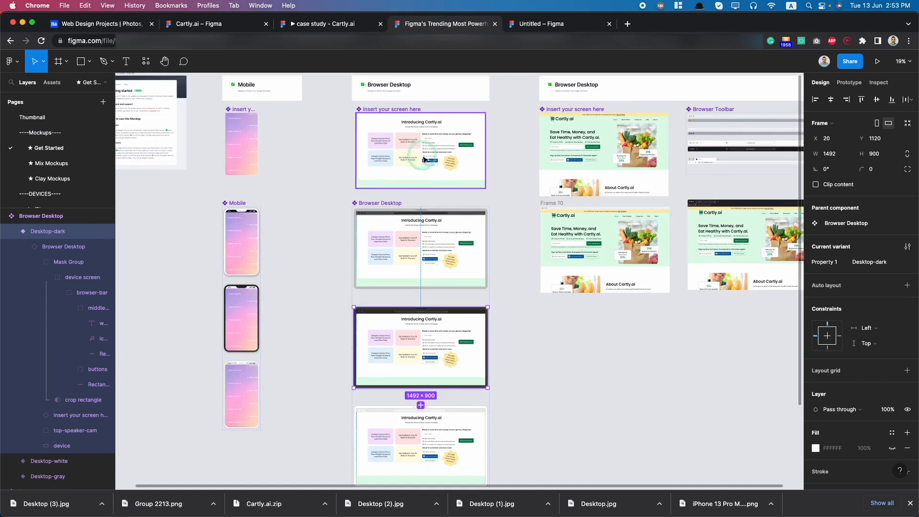
{"action": "double_click", "coordinate": [422, 154]}
{"action": "left_click_drag", "start_coordinate": [421, 163], "coordinate": [422, 106]}
{"action": "key", "text": "Escape"}
Step: Copy the Desktop-dark mockup showing Testimonials, switch to the Cartly.ai file and reload its page
{"action": "left_click_drag", "start_coordinate": [326, 305], "coordinate": [539, 405]}
{"action": "left_click", "coordinate": [266, 23]}
{"action": "right_click", "coordinate": [585, 27]}
{"action": "left_click", "coordinate": [613, 47]}
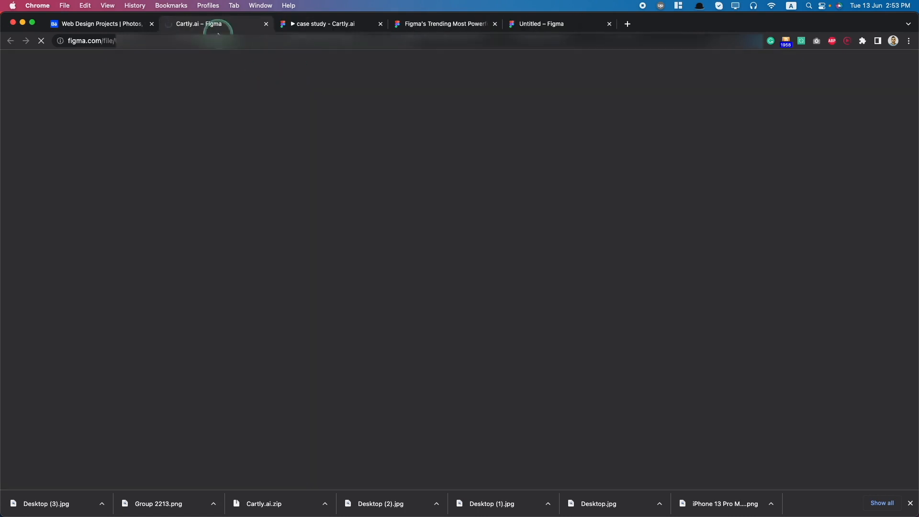
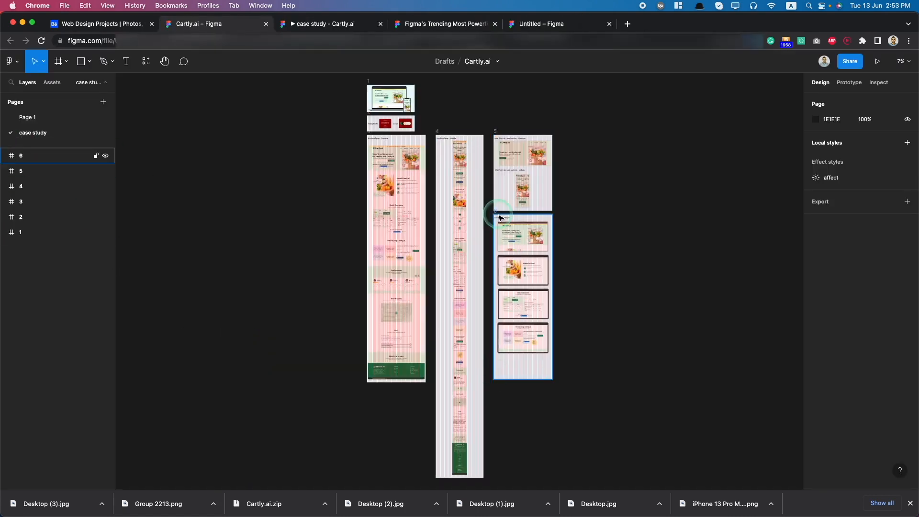
Step: Paste the Testimonials mockup into frame 6, order its layer beneath the mask layers and place it 91 px below the Introducing Cartly.ai mockup
{"action": "left_click", "coordinate": [500, 218]}
{"action": "scroll", "coordinate": [551, 421], "scroll_direction": "down", "scroll_amount": 2}
{"action": "left_click", "coordinate": [528, 324]}
{"action": "left_click", "coordinate": [462, 290]}
{"action": "left_click_drag", "start_coordinate": [462, 290], "coordinate": [535, 278]}
{"action": "left_click", "coordinate": [47, 174]}
{"action": "left_click_drag", "start_coordinate": [65, 275], "coordinate": [63, 257]}
{"action": "scroll", "coordinate": [467, 294], "scroll_direction": "up", "scroll_amount": 5}
{"action": "left_click_drag", "start_coordinate": [504, 289], "coordinate": [476, 291]}
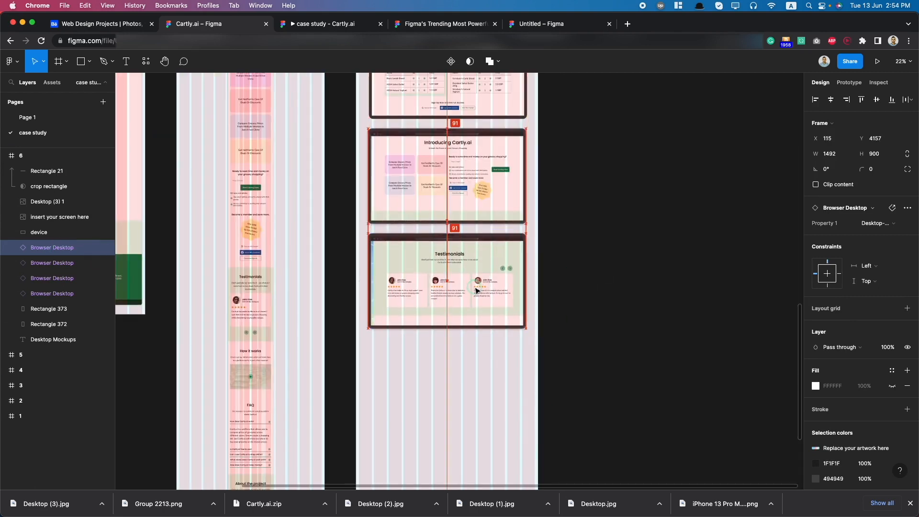
Step: Review the layout and spacing of the stacked browser mockups in the Desktop Mockups frame
{"action": "left_click", "coordinate": [572, 383]}
{"action": "scroll", "coordinate": [527, 380], "scroll_direction": "down", "scroll_amount": 5}
{"action": "left_click", "coordinate": [467, 143]}
{"action": "scroll", "coordinate": [475, 147], "scroll_direction": "up", "scroll_amount": 5}
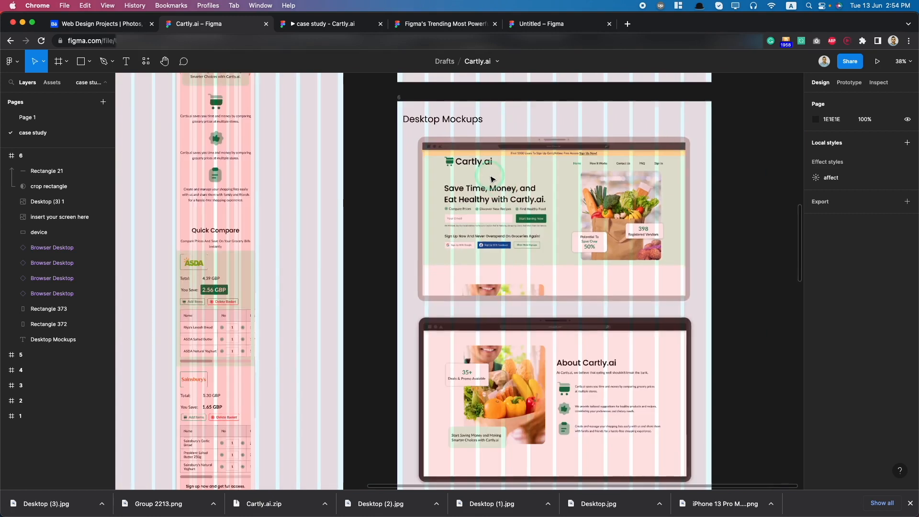
{"action": "left_click", "coordinate": [530, 190]}
{"action": "scroll", "coordinate": [531, 190], "scroll_direction": "down", "scroll_amount": 5}
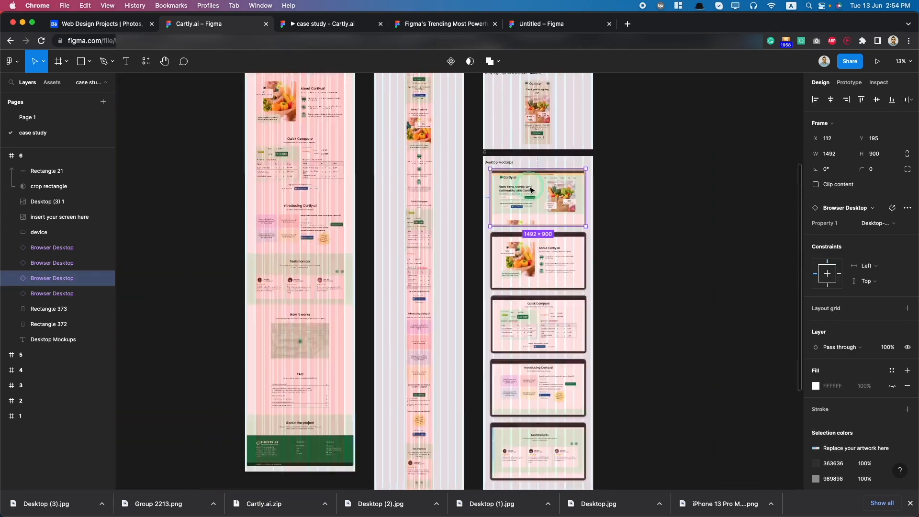
{"action": "scroll", "coordinate": [625, 383], "scroll_direction": "up", "scroll_amount": 2}
{"action": "left_click", "coordinate": [539, 386]}
{"action": "scroll", "coordinate": [533, 387], "scroll_direction": "down", "scroll_amount": 3}
{"action": "left_click", "coordinate": [398, 145]}
{"action": "scroll", "coordinate": [478, 148], "scroll_direction": "up", "scroll_amount": 5}
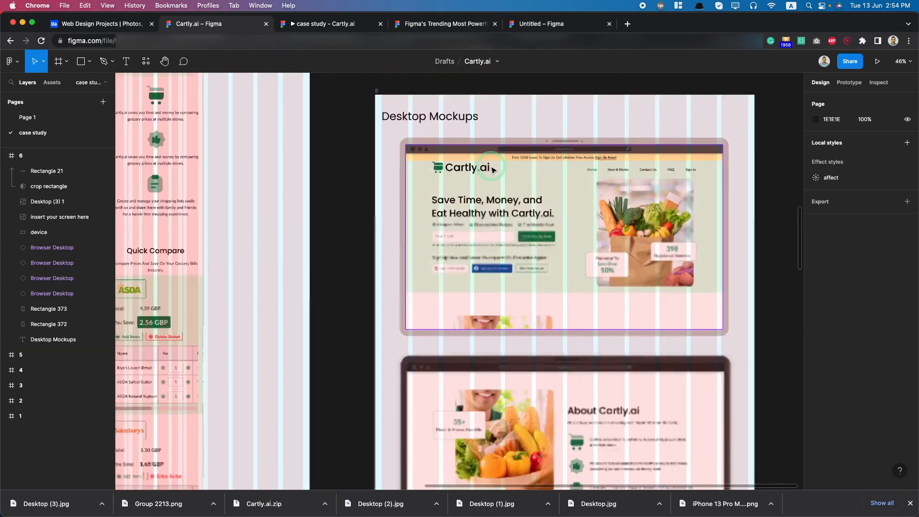
{"action": "scroll", "coordinate": [493, 171], "scroll_direction": "down", "scroll_amount": 3}
{"action": "scroll", "coordinate": [494, 171], "scroll_direction": "up", "scroll_amount": 3}
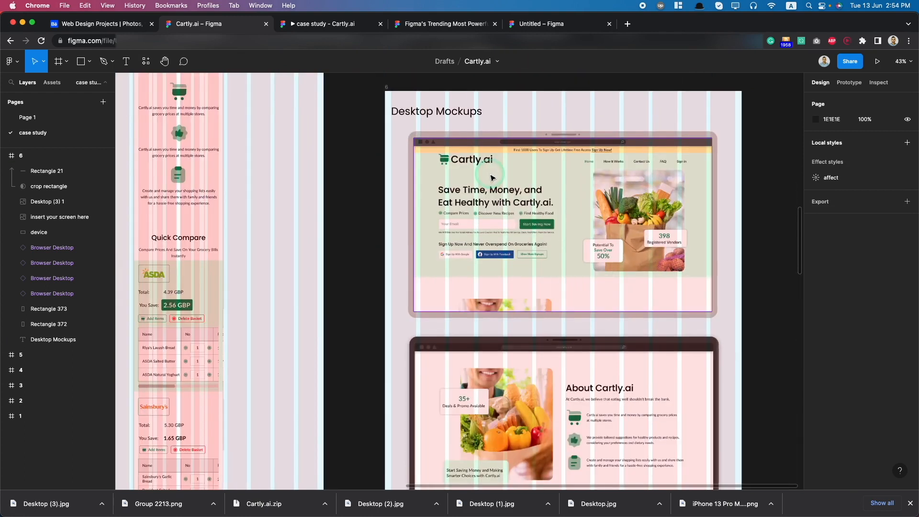
Step: In the mockup kit file, reposition the crop of the Desktop (3) 1 image to show the How it works section
{"action": "scroll", "coordinate": [493, 178], "scroll_direction": "up", "scroll_amount": 2}
{"action": "scroll", "coordinate": [526, 186], "scroll_direction": "down", "scroll_amount": 3}
{"action": "left_click", "coordinate": [531, 190]}
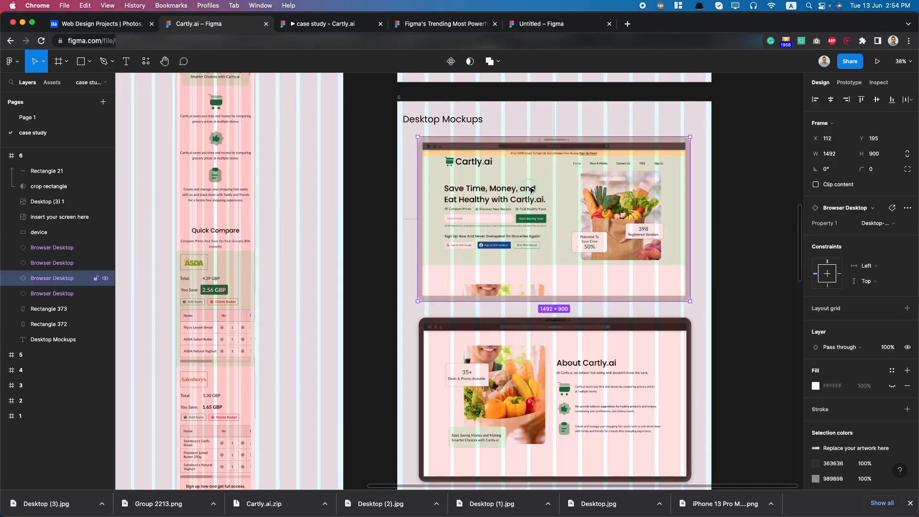
{"action": "scroll", "coordinate": [530, 190], "scroll_direction": "down", "scroll_amount": 5}
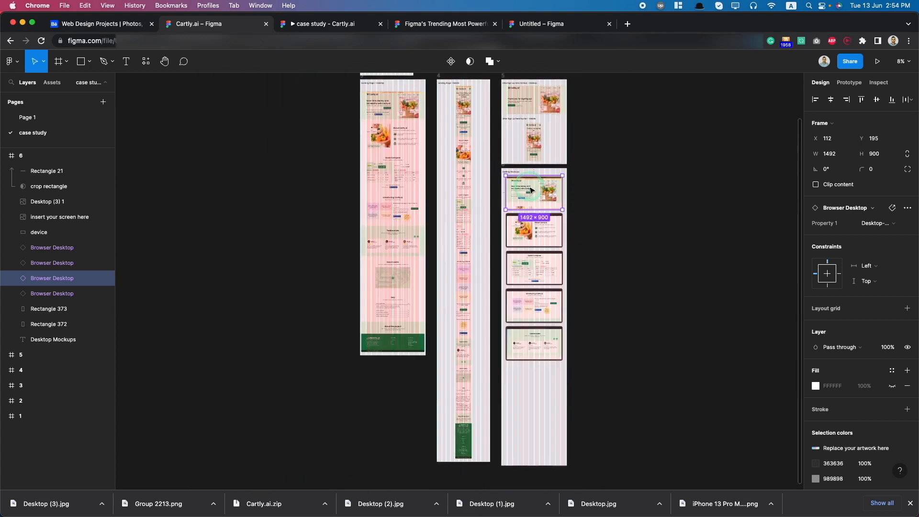
{"action": "scroll", "coordinate": [530, 190], "scroll_direction": "up", "scroll_amount": 1}
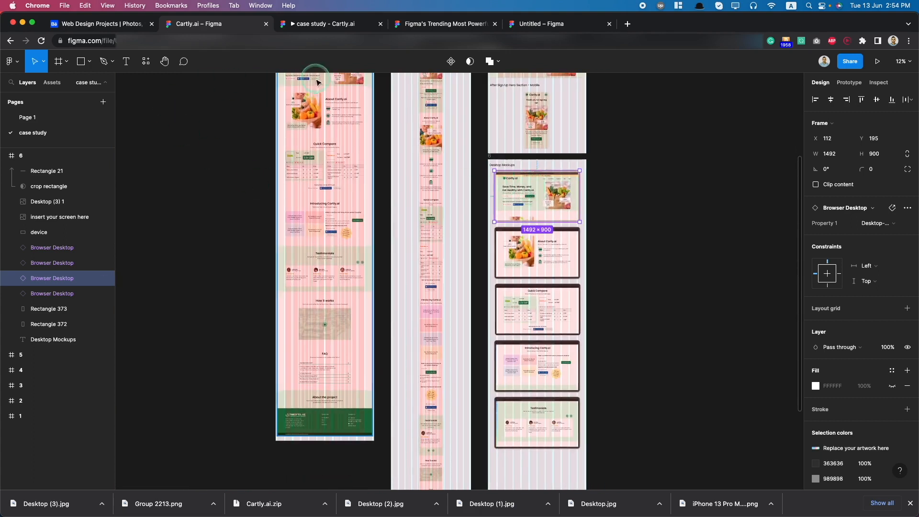
{"action": "left_click", "coordinate": [444, 23]}
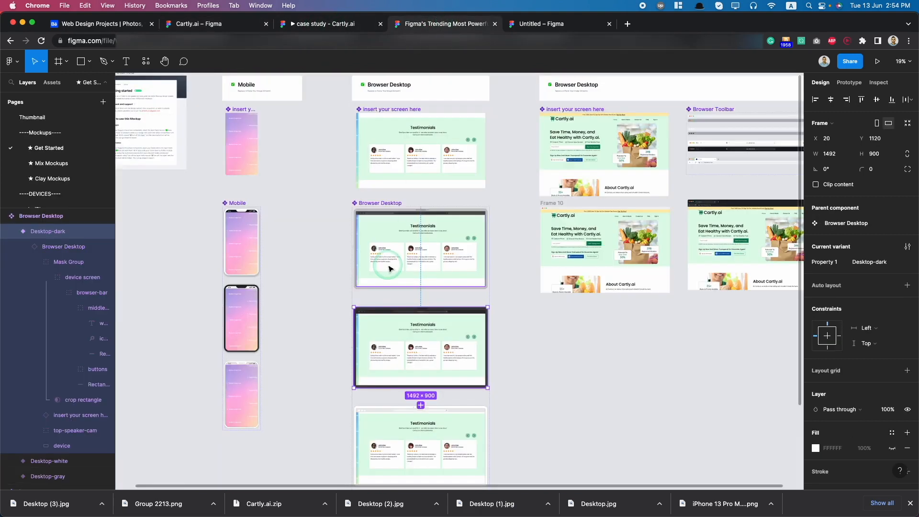
{"action": "scroll", "coordinate": [388, 268], "scroll_direction": "down", "scroll_amount": 5}
{"action": "left_click_drag", "start_coordinate": [399, 218], "coordinate": [397, 193]}
{"action": "double_click", "coordinate": [397, 215]}
{"action": "key", "text": "Return"}
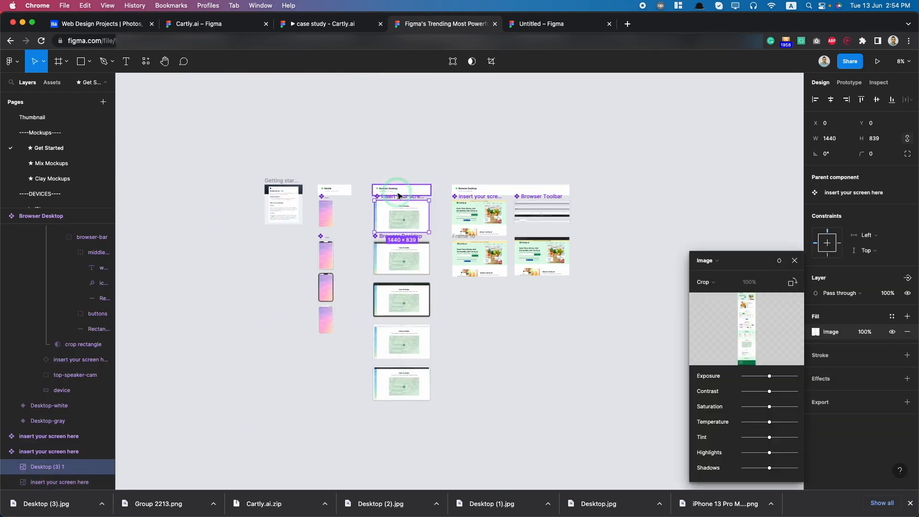
Step: Copy the Desktop-dark How it works mockup into Cartly.ai's frame 6, order its layer beneath the mask layers and place it below Testimonials at X 112, Y 5147
{"action": "left_click_drag", "start_coordinate": [355, 287], "coordinate": [454, 325]}
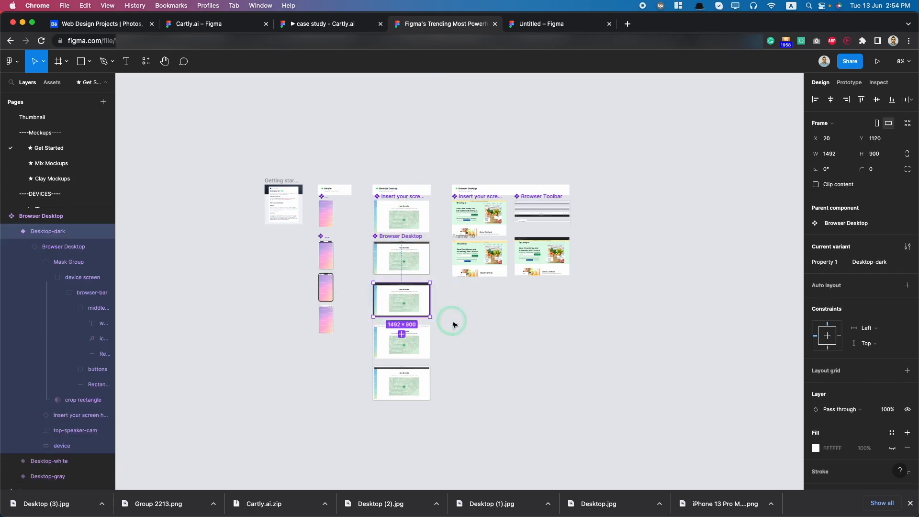
{"action": "left_click", "coordinate": [188, 25]}
{"action": "scroll", "coordinate": [470, 395], "scroll_direction": "down", "scroll_amount": 3}
{"action": "key", "text": "super+v"}
{"action": "left_click_drag", "start_coordinate": [460, 287], "coordinate": [527, 354]}
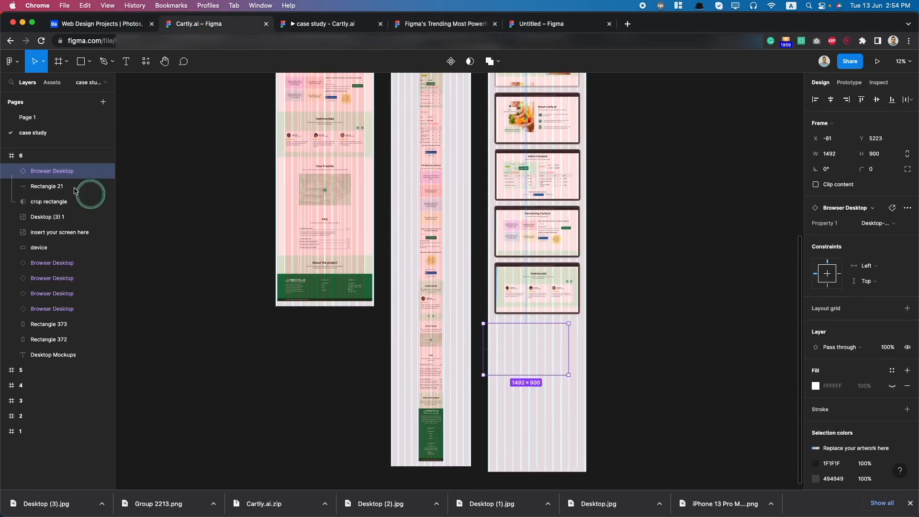
{"action": "left_click_drag", "start_coordinate": [38, 295], "coordinate": [38, 300]}
{"action": "left_click_drag", "start_coordinate": [525, 351], "coordinate": [537, 349]}
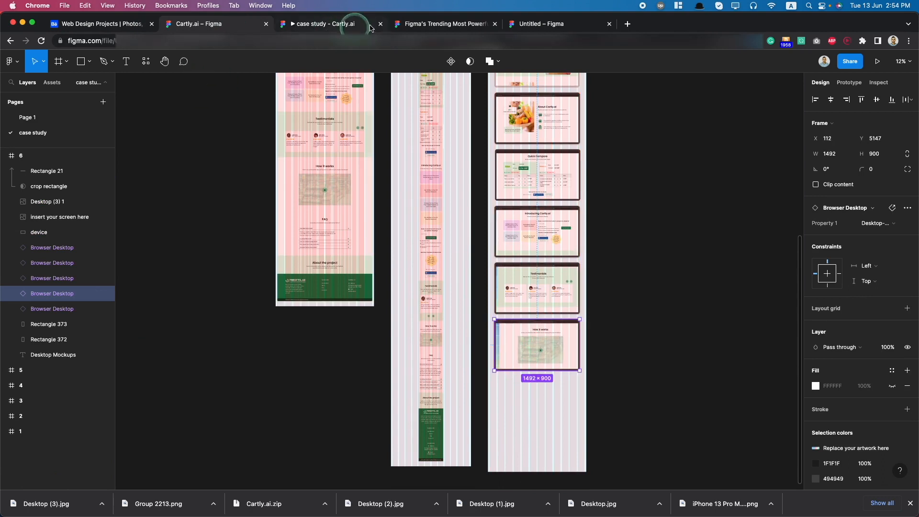
Step: In the mockup kit file, reposition the crop of the Desktop (3) 1 image to center the FAQ section
{"action": "left_click", "coordinate": [424, 22]}
{"action": "double_click", "coordinate": [396, 211]}
{"action": "left_click_drag", "start_coordinate": [396, 211], "coordinate": [397, 186]}
{"action": "scroll", "coordinate": [397, 186], "scroll_direction": "up", "scroll_amount": 10}
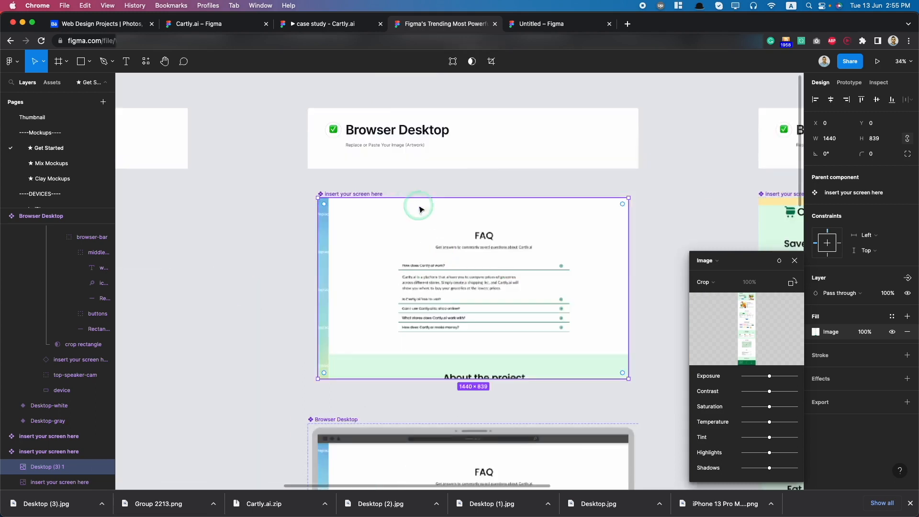
{"action": "left_click_drag", "start_coordinate": [435, 253], "coordinate": [436, 268]}
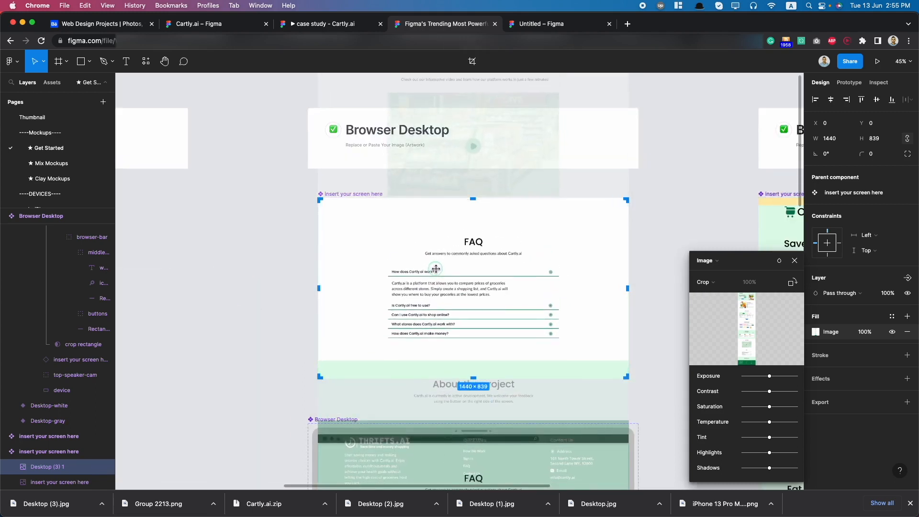
{"action": "key", "text": "Return"}
Step: Copy the Desktop-dark FAQ mockup into frame 6 of the Cartly.ai file and place it 91 px below the How it works mockup
{"action": "scroll", "coordinate": [253, 296], "scroll_direction": "down", "scroll_amount": 5}
{"action": "scroll", "coordinate": [252, 297], "scroll_direction": "down", "scroll_amount": 3}
{"action": "left_click", "coordinate": [252, 320]}
{"action": "left_click", "coordinate": [334, 341]}
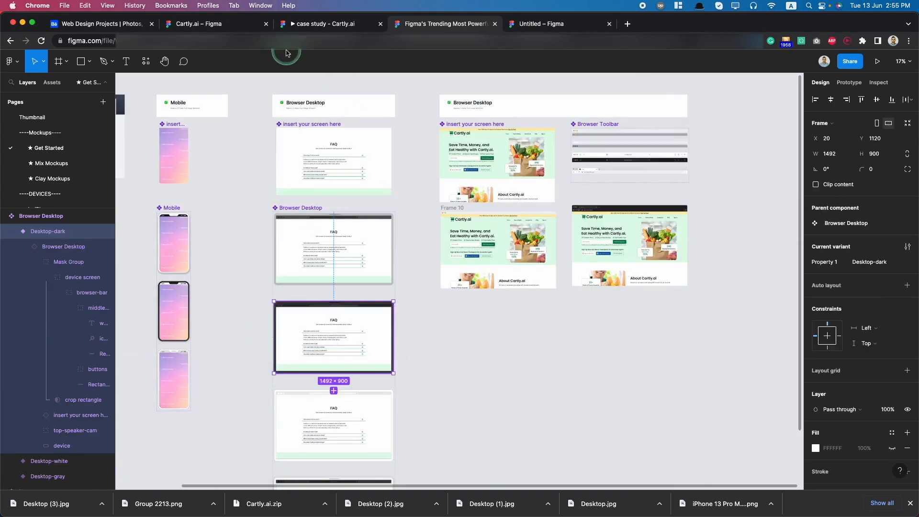
{"action": "left_click", "coordinate": [202, 23]}
{"action": "left_click", "coordinate": [46, 310]}
{"action": "key", "text": "super+v"}
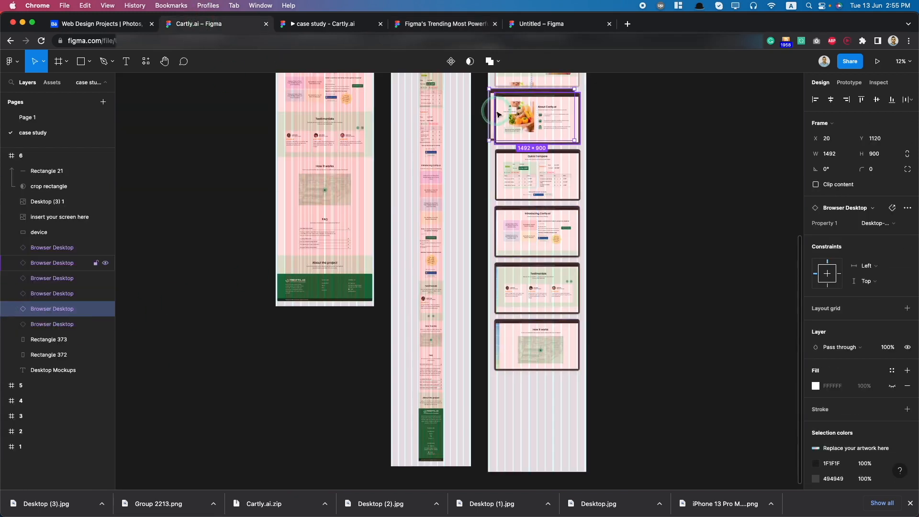
{"action": "left_click_drag", "start_coordinate": [500, 103], "coordinate": [511, 393]}
{"action": "scroll", "coordinate": [511, 395], "scroll_direction": "down", "scroll_amount": 5}
{"action": "scroll", "coordinate": [511, 395], "scroll_direction": "up", "scroll_amount": 2}
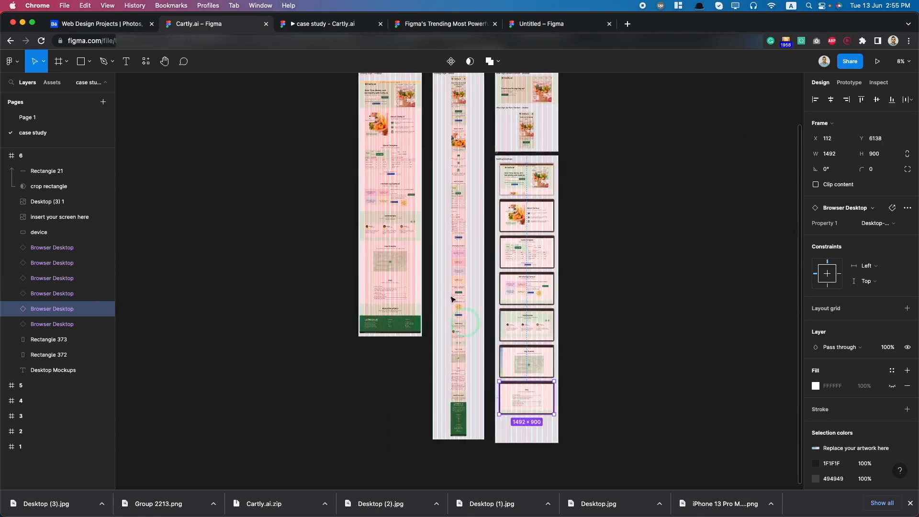
Step: In the mockup kit file, reposition the crop of the Desktop (3) 1 image to show the About the project section and footer
{"action": "left_click", "coordinate": [419, 25]}
{"action": "double_click", "coordinate": [308, 162]}
{"action": "left_click_drag", "start_coordinate": [324, 176], "coordinate": [327, 131]}
{"action": "scroll", "coordinate": [327, 131], "scroll_direction": "up", "scroll_amount": 6}
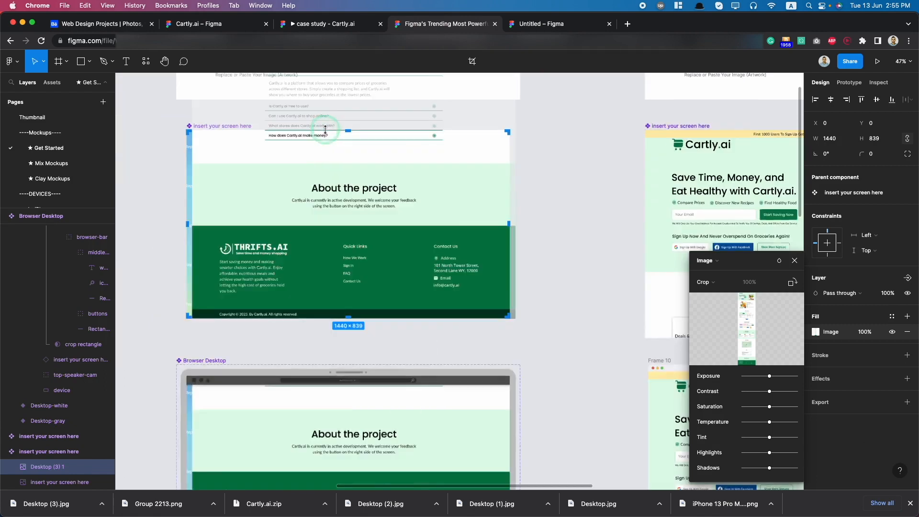
{"action": "scroll", "coordinate": [320, 201], "scroll_direction": "down", "scroll_amount": 5}
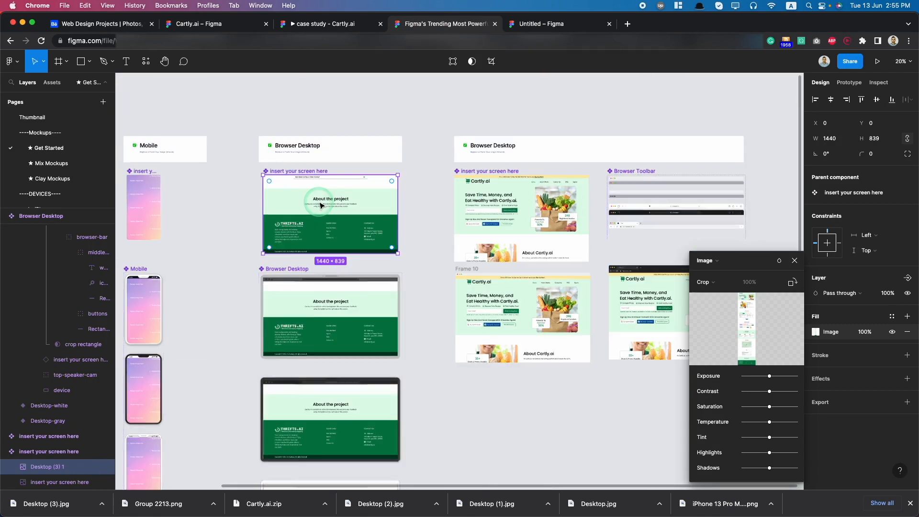
Step: Copy the Desktop-dark About the project mockup, switch to the Cartly.ai file and extend frame 6 downward to a height of 8776 px
{"action": "left_click_drag", "start_coordinate": [230, 373], "coordinate": [432, 461]}
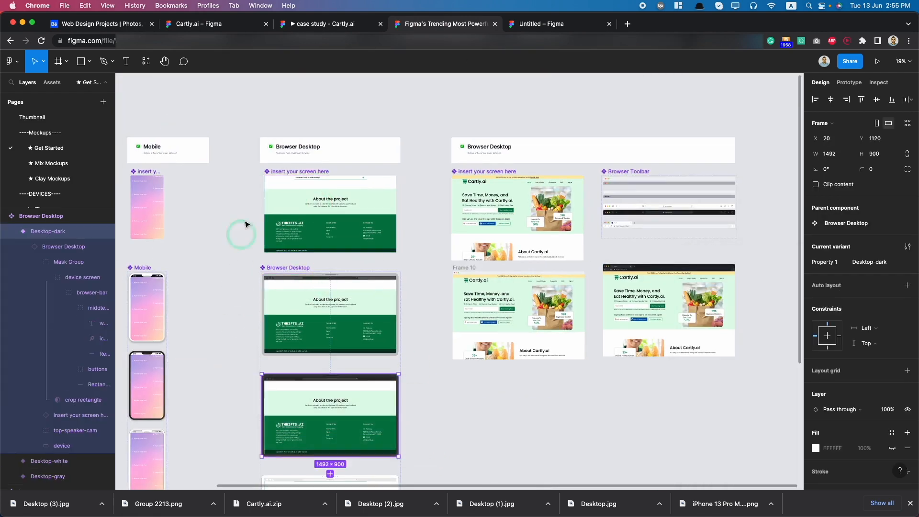
{"action": "left_click", "coordinate": [203, 23]}
{"action": "scroll", "coordinate": [530, 379], "scroll_direction": "down", "scroll_amount": 3}
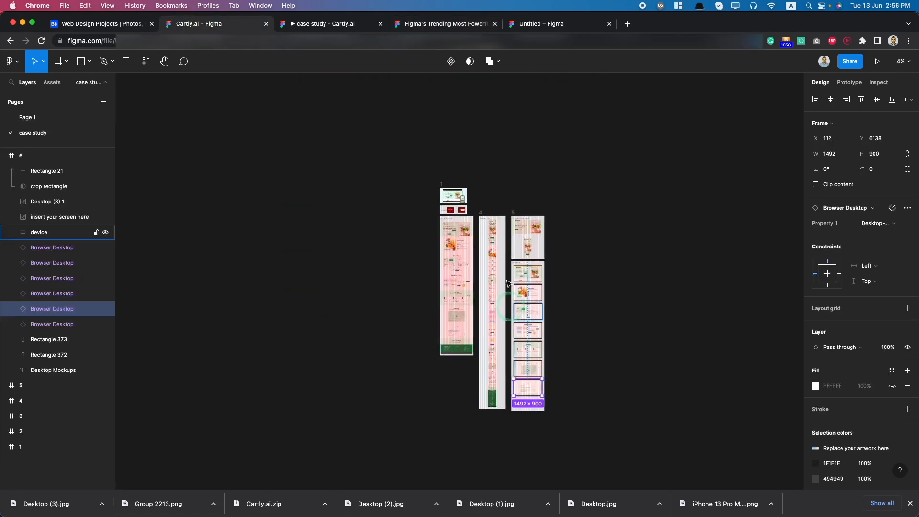
{"action": "left_click", "coordinate": [511, 211]}
{"action": "scroll", "coordinate": [527, 342], "scroll_direction": "down", "scroll_amount": 2}
{"action": "scroll", "coordinate": [511, 186], "scroll_direction": "up", "scroll_amount": 8}
{"action": "left_click", "coordinate": [496, 167]}
{"action": "scroll", "coordinate": [526, 287], "scroll_direction": "down", "scroll_amount": 3}
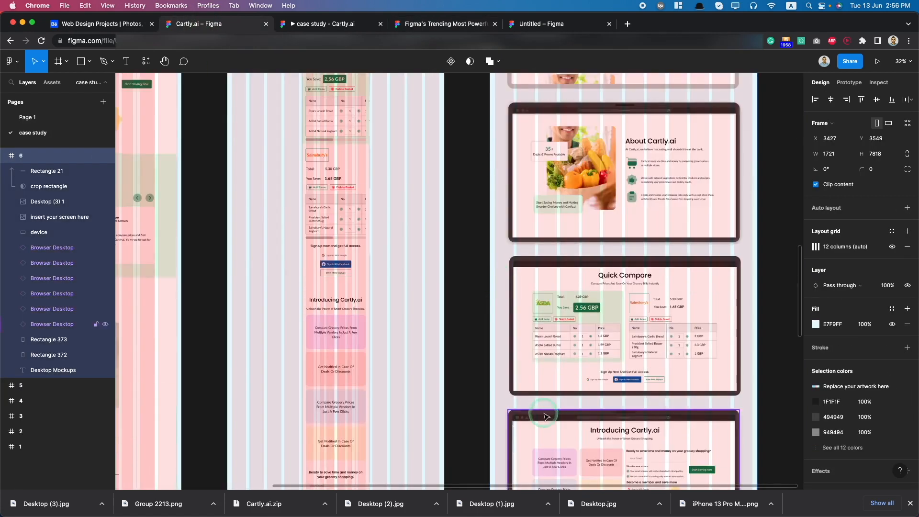
{"action": "scroll", "coordinate": [543, 417], "scroll_direction": "down", "scroll_amount": 8}
Step: Paste the About the project mockup, order its layer among frame 6's mockups and place it 91 px below the FAQ mockup
{"action": "key", "text": "super+v"}
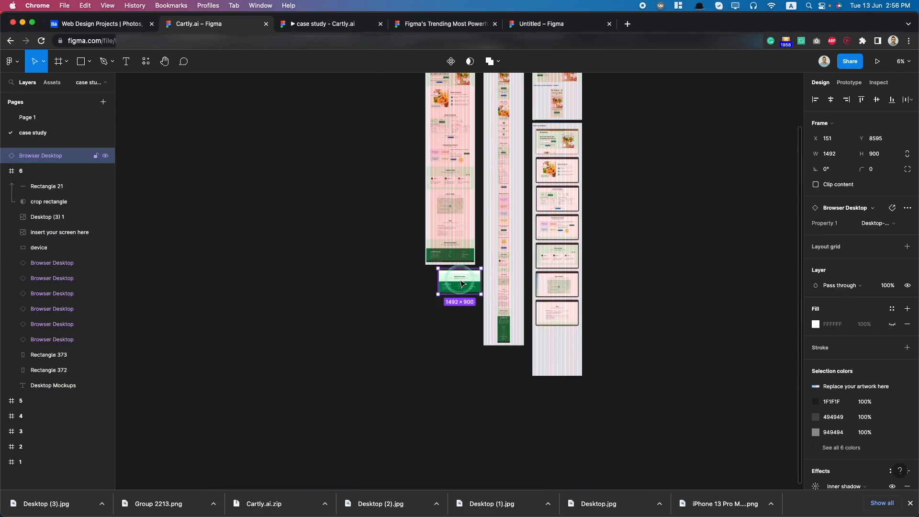
{"action": "left_click_drag", "start_coordinate": [460, 282], "coordinate": [558, 347]}
{"action": "left_click_drag", "start_coordinate": [52, 171], "coordinate": [53, 269]}
{"action": "scroll", "coordinate": [586, 378], "scroll_direction": "up", "scroll_amount": 5}
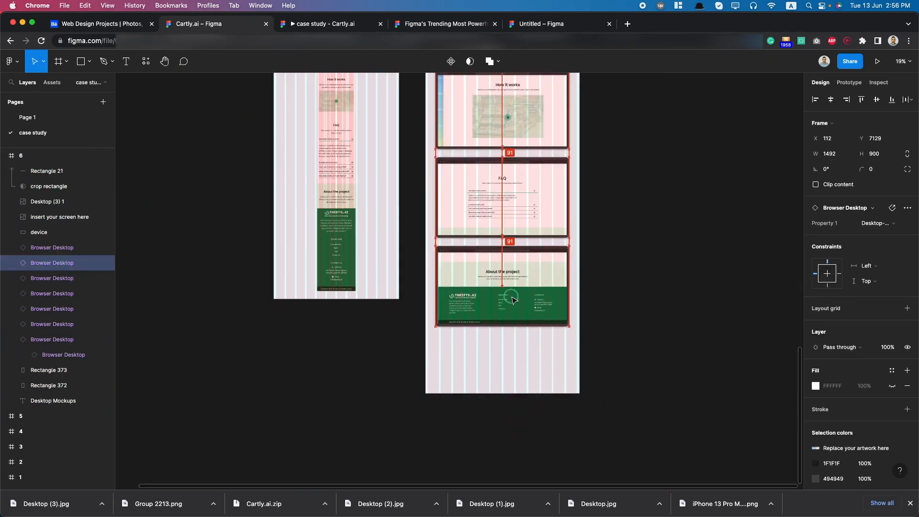
Step: Shorten frame 6 to a height of 8117 px so that it ends just below the About the project mockup
{"action": "scroll", "coordinate": [623, 394], "scroll_direction": "down", "scroll_amount": 5}
{"action": "left_click", "coordinate": [540, 354]}
{"action": "scroll", "coordinate": [495, 309], "scroll_direction": "up", "scroll_amount": 7}
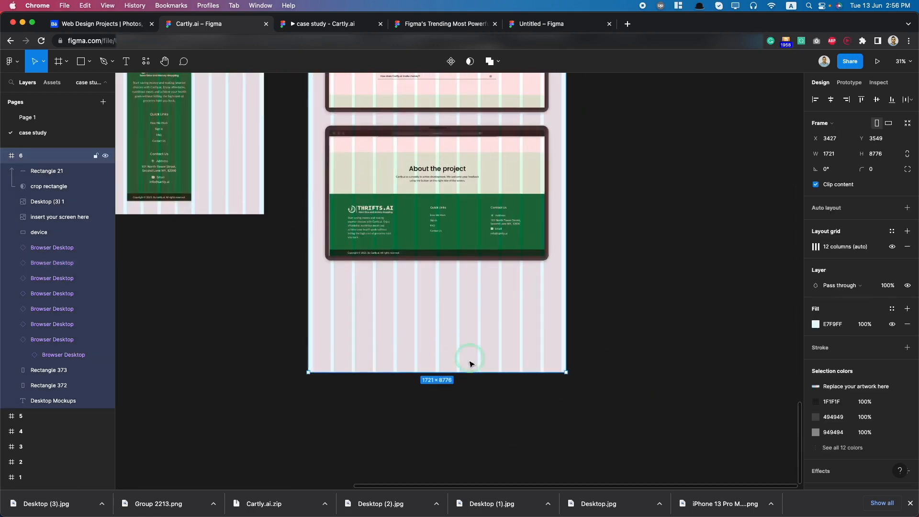
{"action": "left_click_drag", "start_coordinate": [462, 373], "coordinate": [464, 273]}
{"action": "scroll", "coordinate": [443, 287], "scroll_direction": "up", "scroll_amount": 10}
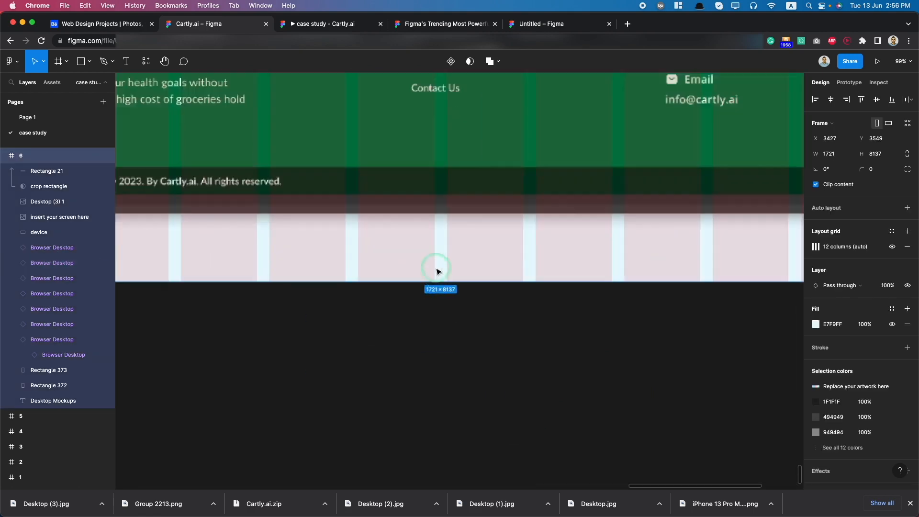
{"action": "scroll", "coordinate": [508, 281], "scroll_direction": "up", "scroll_amount": 8}
{"action": "left_click_drag", "start_coordinate": [509, 281], "coordinate": [525, 232]}
{"action": "scroll", "coordinate": [508, 242], "scroll_direction": "down", "scroll_amount": 4}
{"action": "scroll", "coordinate": [508, 252], "scroll_direction": "up", "scroll_amount": 5}
{"action": "scroll", "coordinate": [519, 269], "scroll_direction": "down", "scroll_amount": 4}
{"action": "scroll", "coordinate": [517, 267], "scroll_direction": "up", "scroll_amount": 6}
{"action": "scroll", "coordinate": [524, 233], "scroll_direction": "down", "scroll_amount": 4}
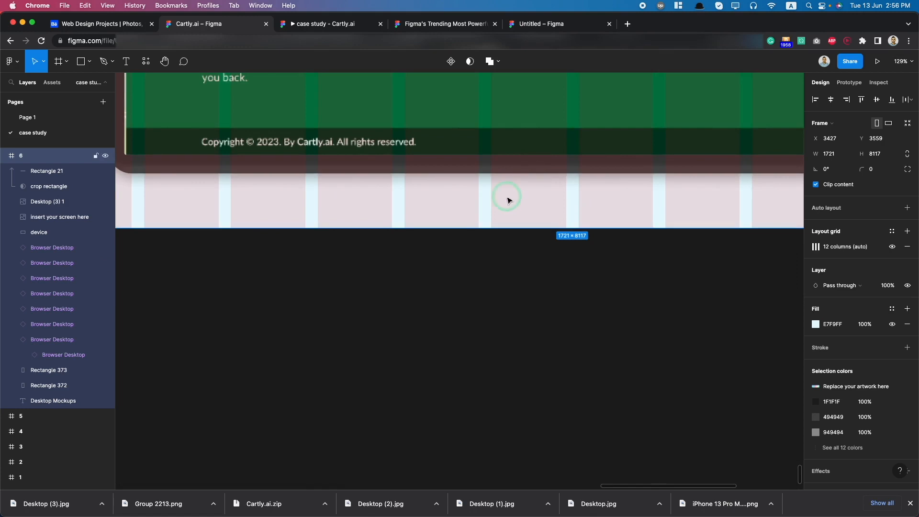
Step: Open the nested layers of the How it works mockup and try to reposition its inner Desktop (3) 1 image
{"action": "scroll", "coordinate": [519, 179], "scroll_direction": "down", "scroll_amount": 5}
{"action": "scroll", "coordinate": [514, 168], "scroll_direction": "up", "scroll_amount": 3}
{"action": "scroll", "coordinate": [512, 161], "scroll_direction": "up", "scroll_amount": 3}
{"action": "left_click", "coordinate": [446, 147]}
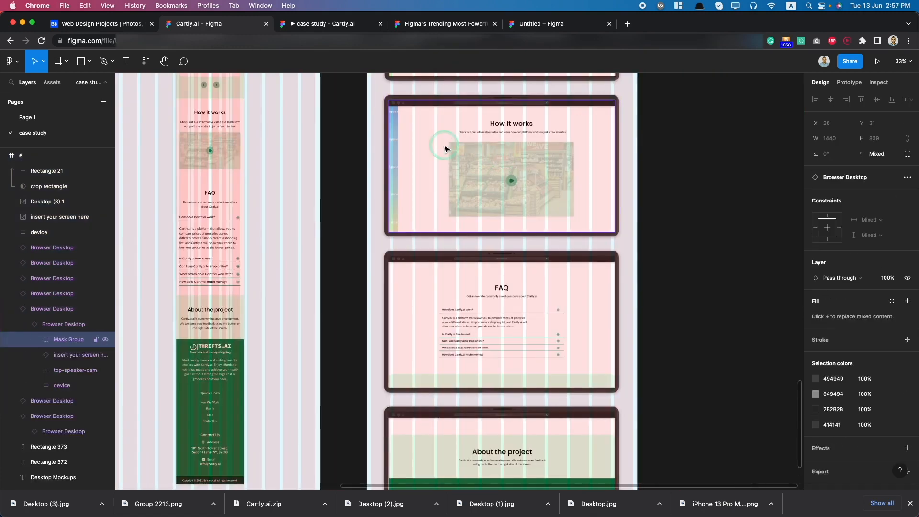
{"action": "left_click", "coordinate": [46, 356]}
{"action": "left_click", "coordinate": [54, 370]}
{"action": "left_click", "coordinate": [58, 370]}
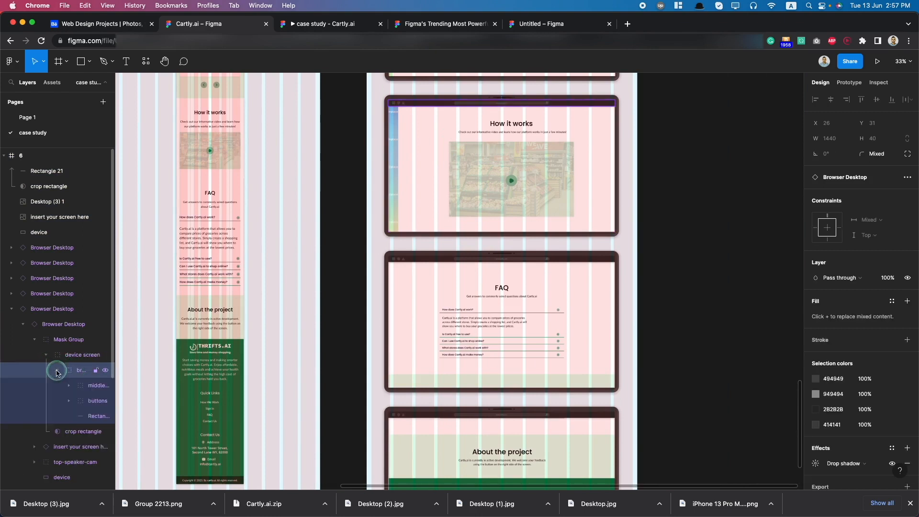
{"action": "left_click", "coordinate": [70, 448]}
{"action": "left_click", "coordinate": [36, 448]}
{"action": "left_click", "coordinate": [58, 462]}
{"action": "left_click_drag", "start_coordinate": [481, 175], "coordinate": [475, 176]}
{"action": "key", "text": "super+z"}
{"action": "left_click", "coordinate": [479, 176], "text": "super"}
{"action": "scroll", "coordinate": [93, 431], "scroll_direction": "down", "scroll_amount": 4}
{"action": "left_click", "coordinate": [78, 272]}
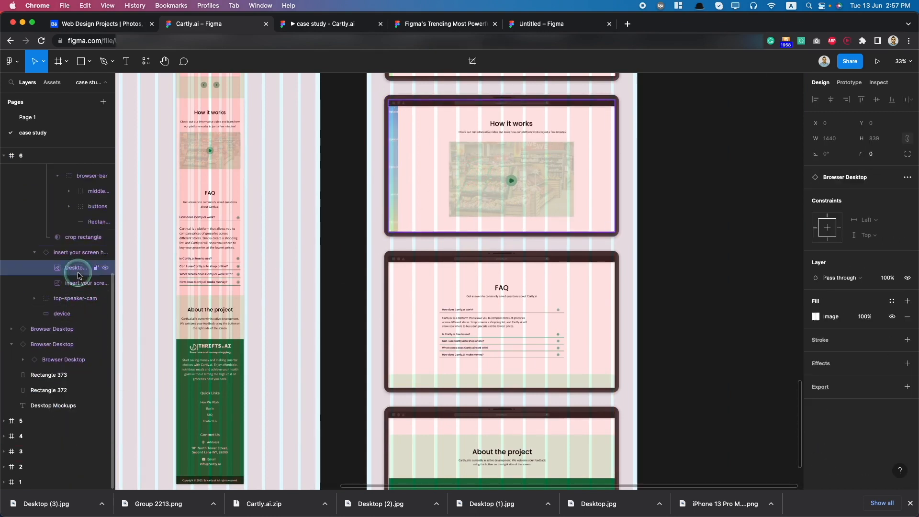
{"action": "key", "text": "shift+2"}
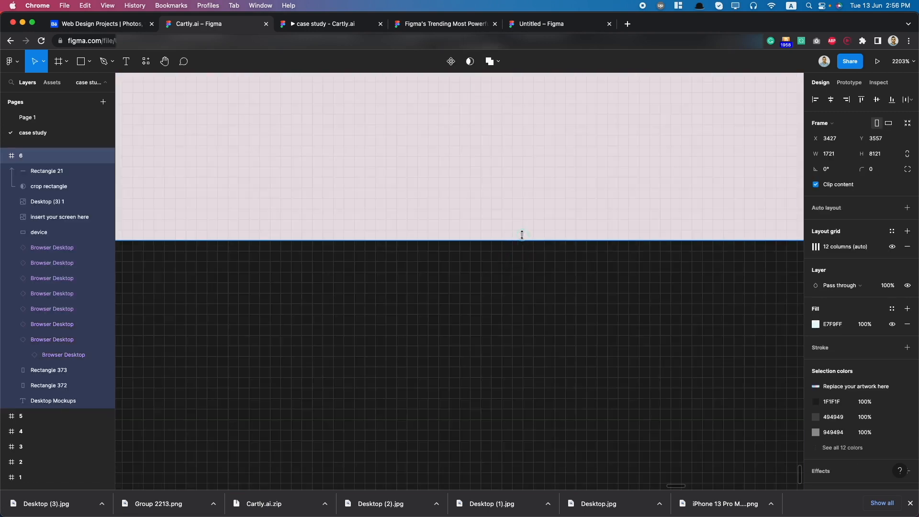
Step: Fine-tune frame 6's lower edge to a frame height of 8117 px and measure its distance from the last mockup
{"action": "left_click_drag", "start_coordinate": [521, 234], "coordinate": [526, 221]}
{"action": "scroll", "coordinate": [525, 233], "scroll_direction": "down", "scroll_amount": 6}
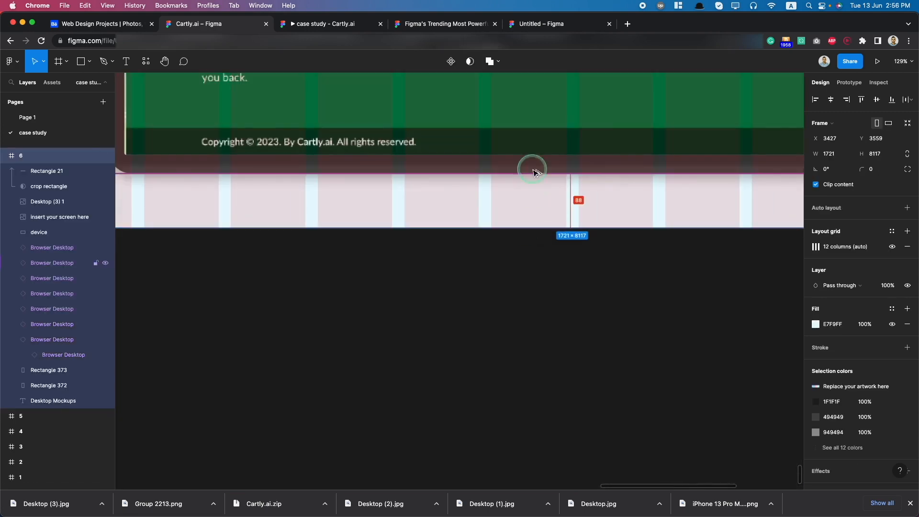
{"action": "scroll", "coordinate": [507, 200], "scroll_direction": "down", "scroll_amount": 2}
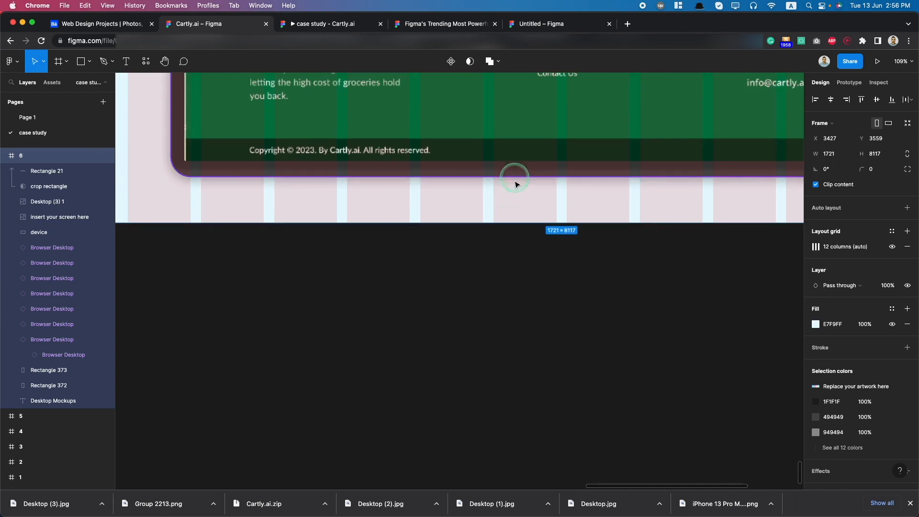
{"action": "key", "text": "alt"}
{"action": "scroll", "coordinate": [518, 181], "scroll_direction": "down", "scroll_amount": 2}
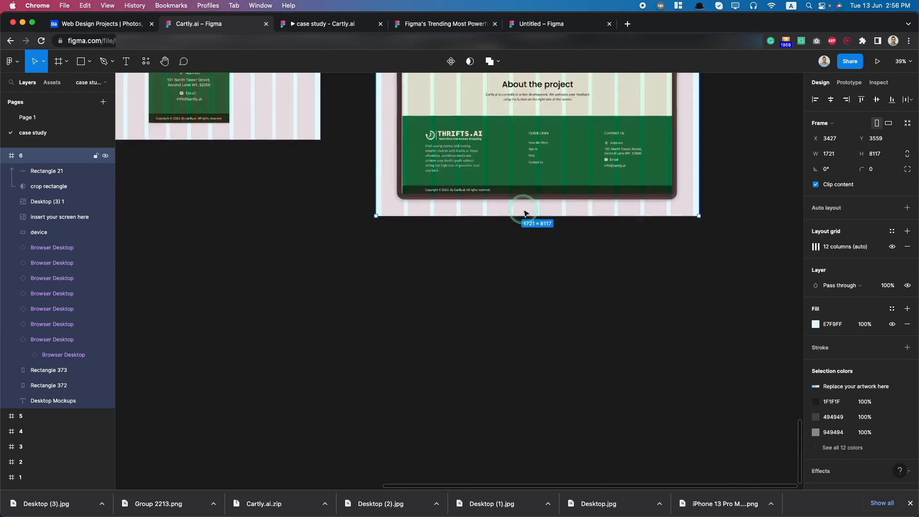
{"action": "scroll", "coordinate": [394, 139], "scroll_direction": "down", "scroll_amount": 4}
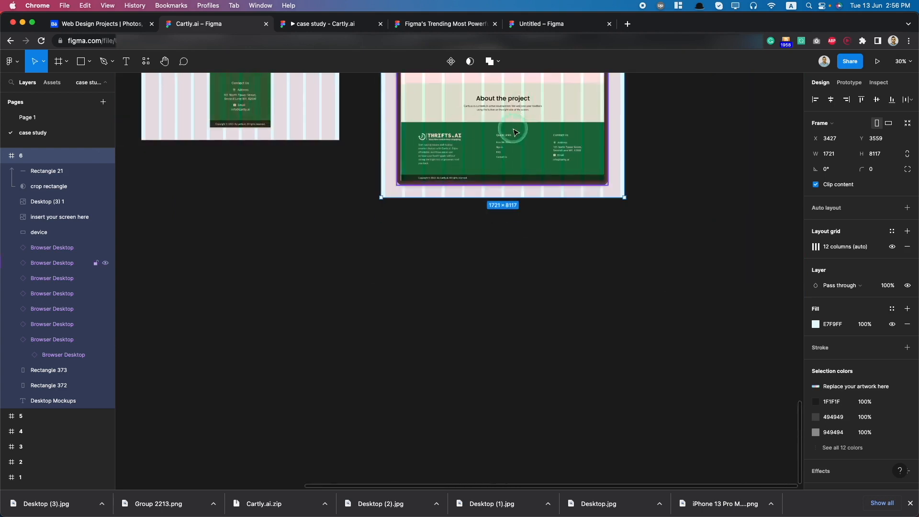
{"action": "scroll", "coordinate": [514, 131], "scroll_direction": "up", "scroll_amount": 6}
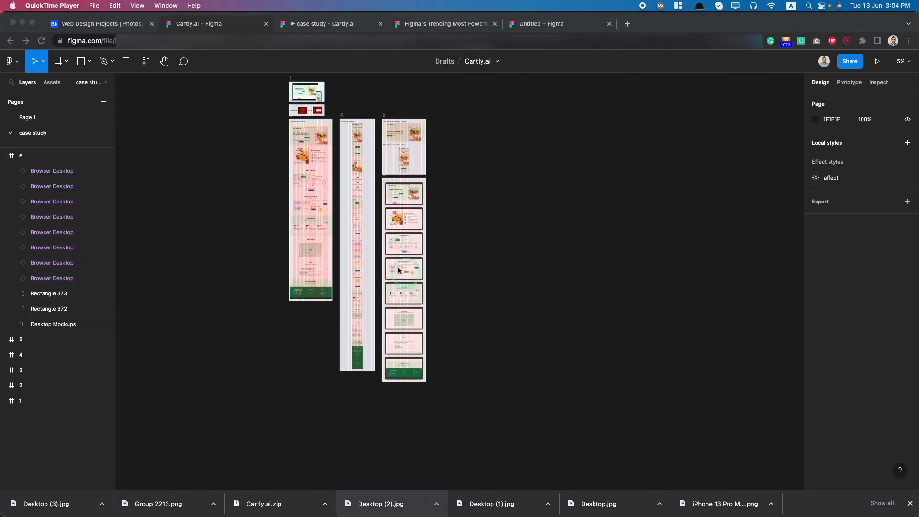
Step: Duplicate frame 4, Landing Page - Mobile, to the far side of frame 5 at about X 5308, Y 1217, aligned with its top edge
{"action": "scroll", "coordinate": [391, 169], "scroll_direction": "up", "scroll_amount": 3}
{"action": "scroll", "coordinate": [391, 169], "scroll_direction": "down", "scroll_amount": 4}
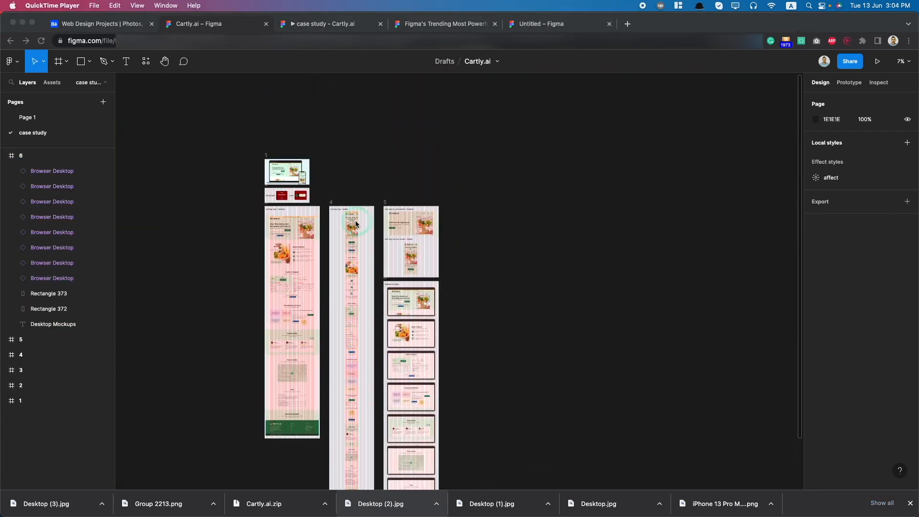
{"action": "scroll", "coordinate": [332, 208], "scroll_direction": "up", "scroll_amount": 3}
{"action": "left_click", "coordinate": [305, 190]}
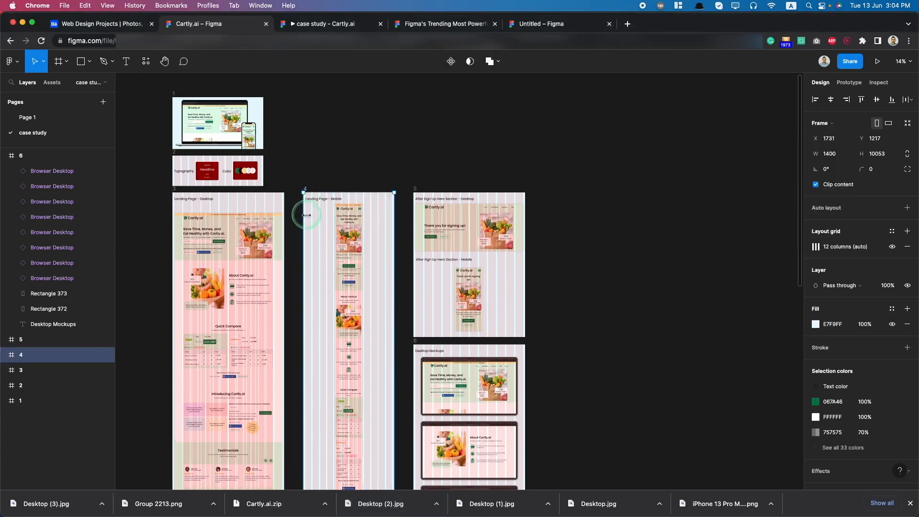
{"action": "left_click_drag", "start_coordinate": [314, 235], "coordinate": [547, 234]}
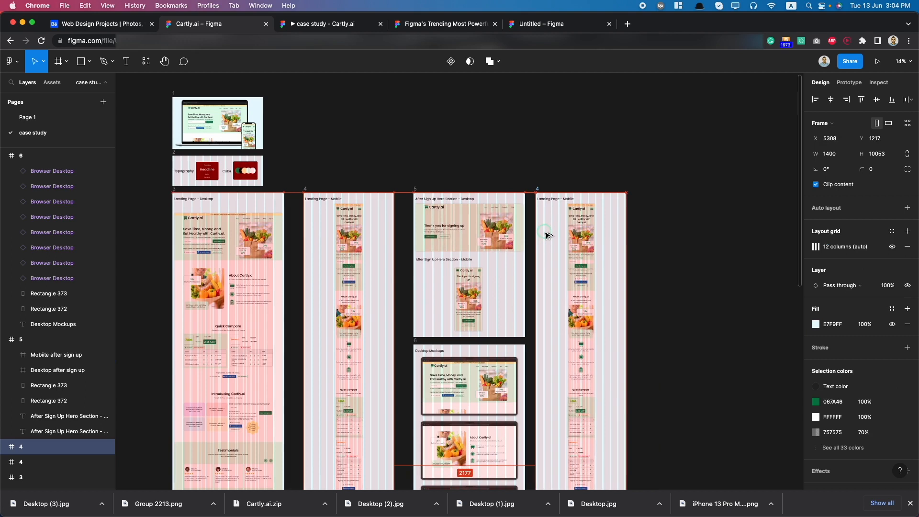
Step: Delete the Mobile landing page design from the duplicated frame beside frame 5
{"action": "scroll", "coordinate": [545, 233], "scroll_direction": "up", "scroll_amount": 1}
{"action": "left_click", "coordinate": [582, 237]}
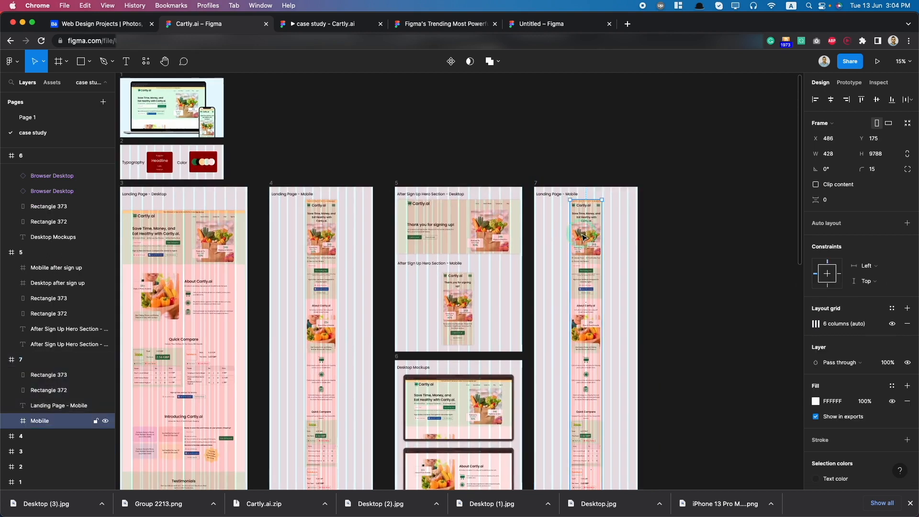
{"action": "key", "text": "Delete"}
Step: Change the emptied frame 7's title text to Mobile Mockups
{"action": "scroll", "coordinate": [586, 191], "scroll_direction": "up", "scroll_amount": 5}
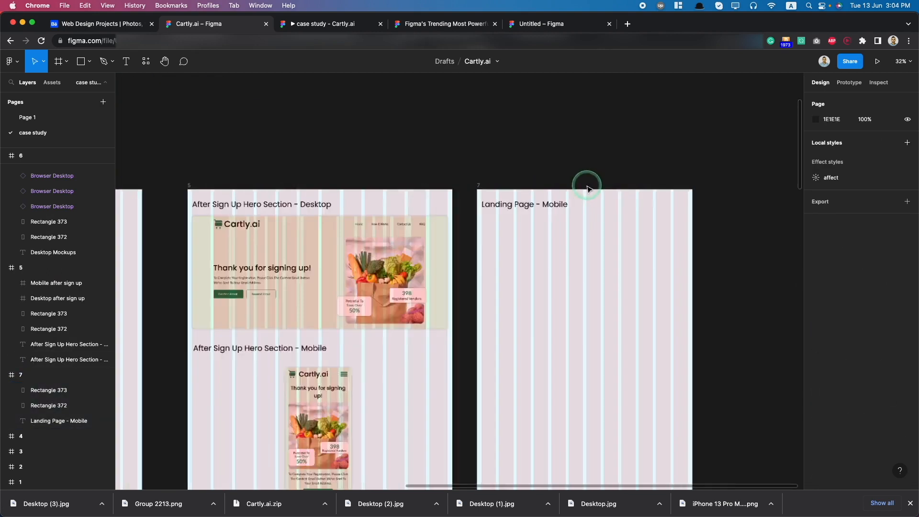
{"action": "scroll", "coordinate": [525, 214], "scroll_direction": "left", "scroll_amount": 5}
{"action": "scroll", "coordinate": [529, 227], "scroll_direction": "down", "scroll_amount": 5}
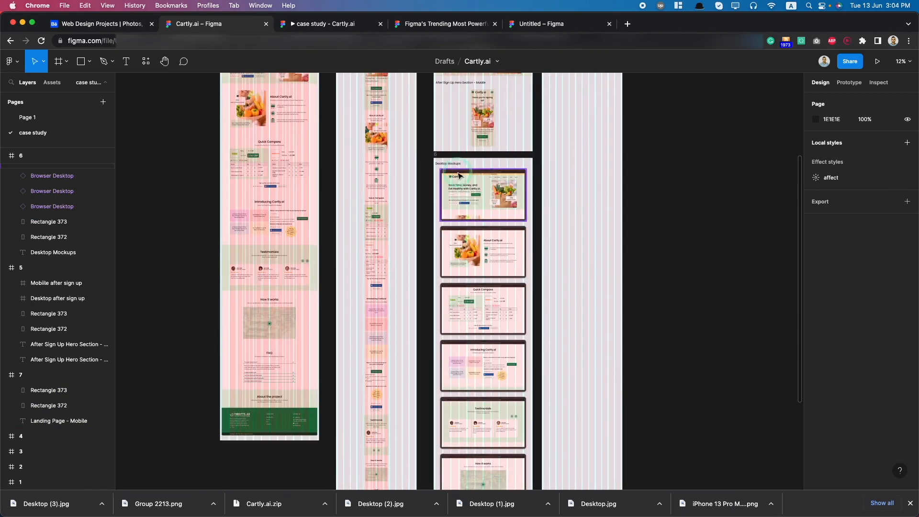
{"action": "scroll", "coordinate": [564, 150], "scroll_direction": "up", "scroll_amount": 3}
{"action": "scroll", "coordinate": [567, 249], "scroll_direction": "up", "scroll_amount": 5}
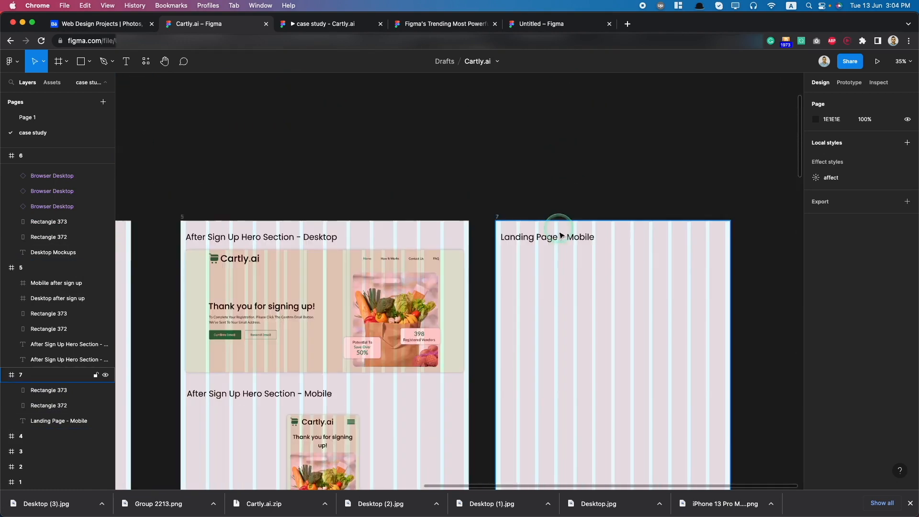
{"action": "left_click", "coordinate": [562, 237]}
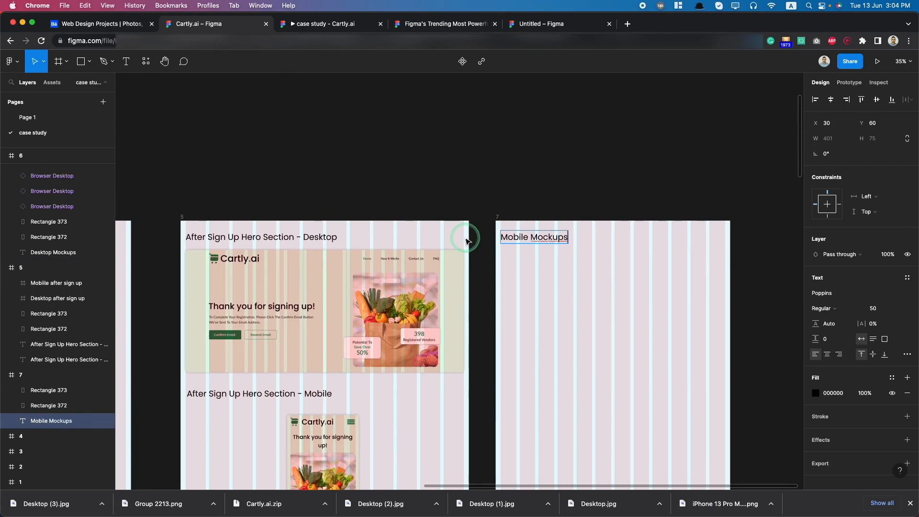
{"action": "scroll", "coordinate": [605, 330], "scroll_direction": "down", "scroll_amount": 10}
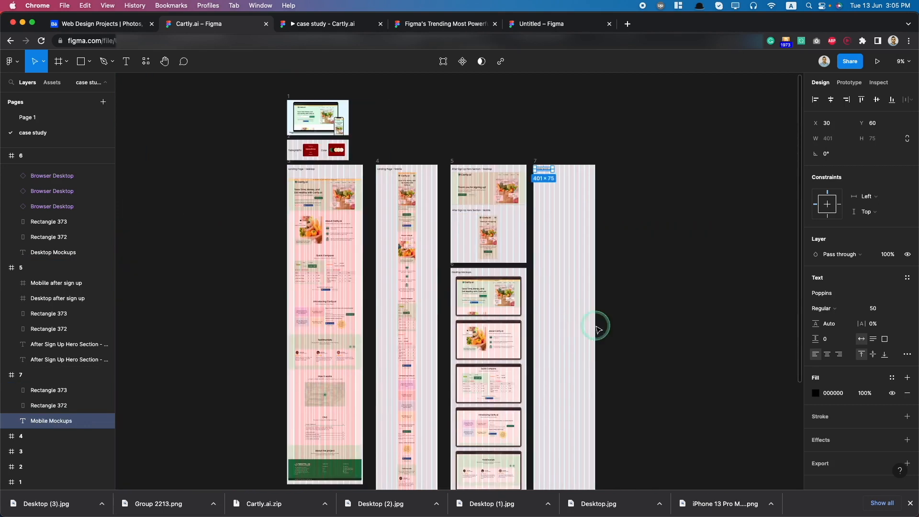
Step: Switch to the mockup UI kit file and examine the phone layouts on its Clay Mockups page, including Instagram post - 3
{"action": "left_click", "coordinate": [430, 25]}
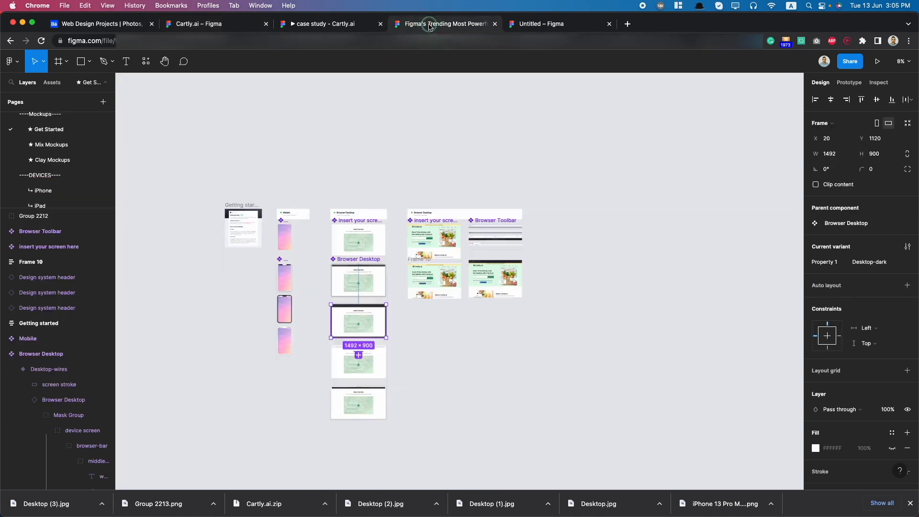
{"action": "left_click", "coordinate": [48, 161]}
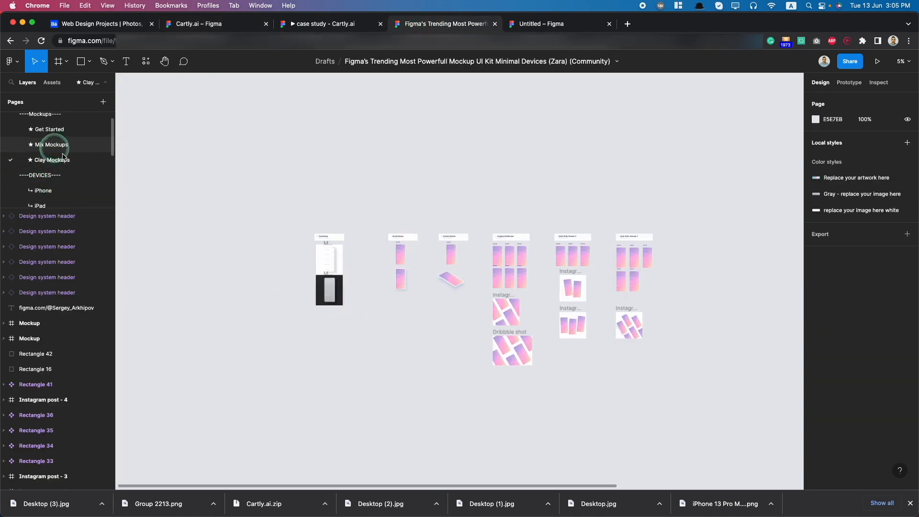
{"action": "scroll", "coordinate": [531, 248], "scroll_direction": "up", "scroll_amount": 5}
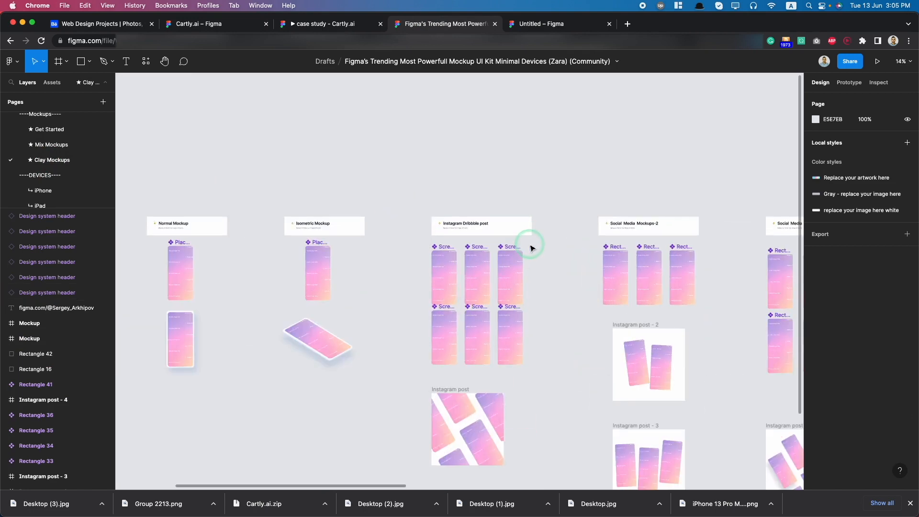
{"action": "scroll", "coordinate": [531, 248], "scroll_direction": "down", "scroll_amount": 5}
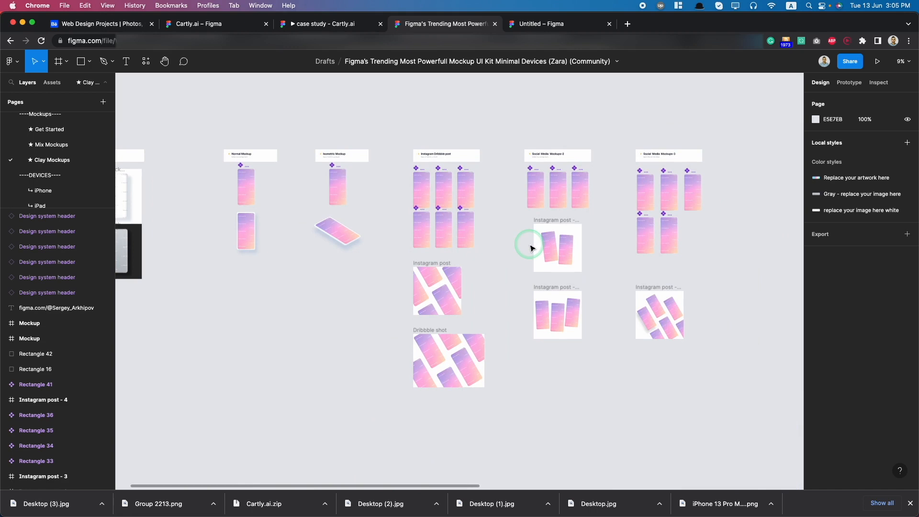
{"action": "scroll", "coordinate": [531, 248], "scroll_direction": "up", "scroll_amount": 1}
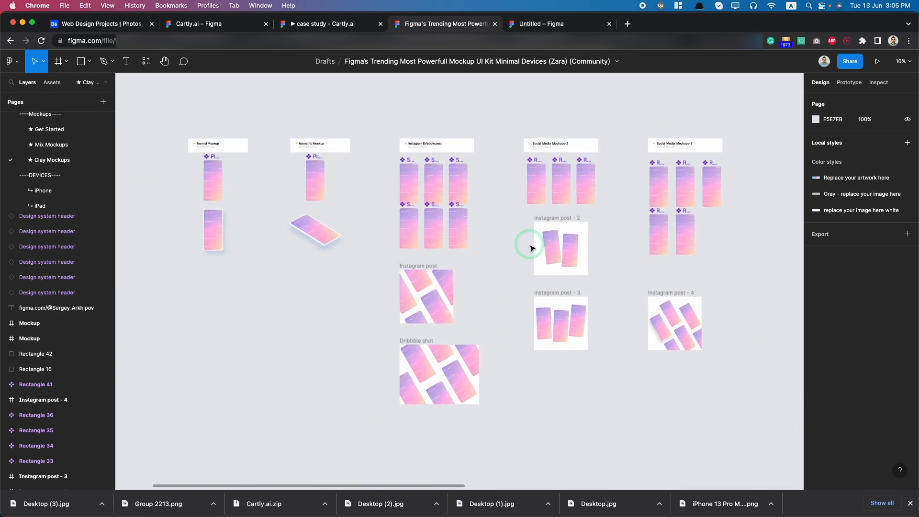
{"action": "scroll", "coordinate": [531, 248], "scroll_direction": "up", "scroll_amount": 3}
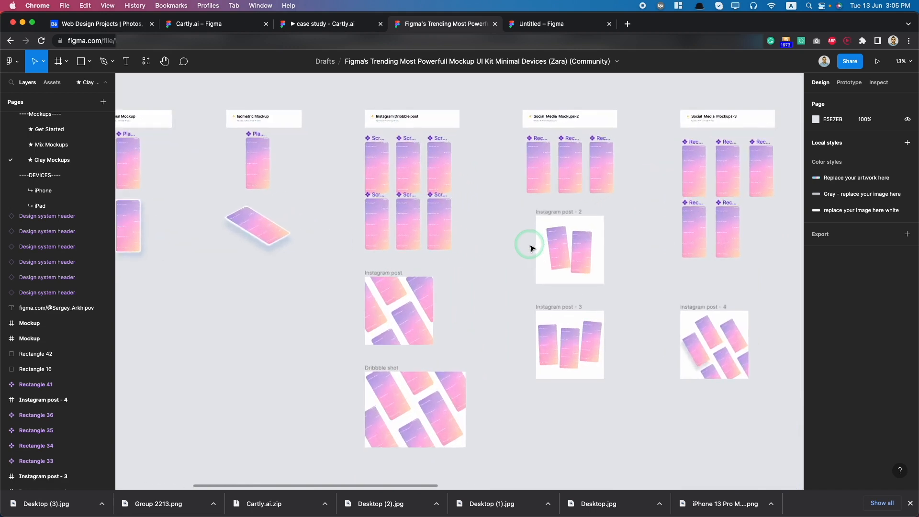
{"action": "left_click", "coordinate": [570, 309]}
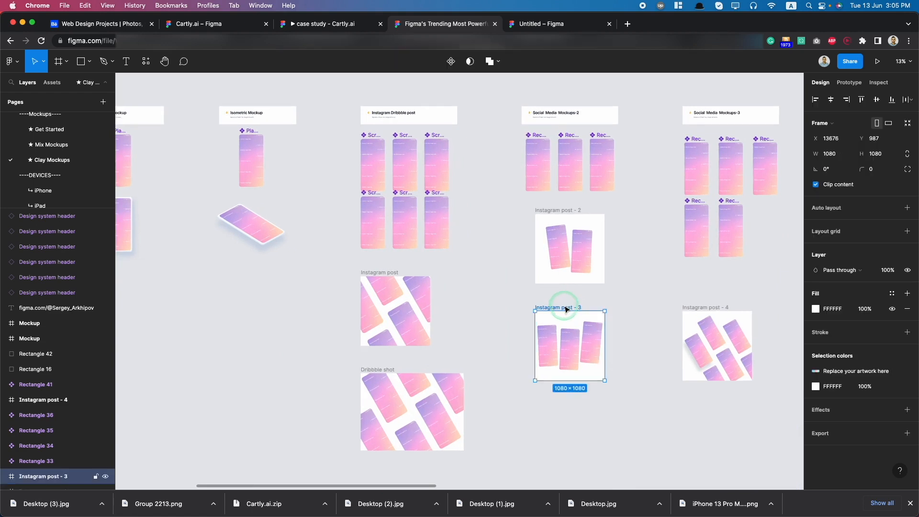
{"action": "scroll", "coordinate": [567, 308], "scroll_direction": "up", "scroll_amount": 4}
{"action": "scroll", "coordinate": [517, 82], "scroll_direction": "up", "scroll_amount": 5}
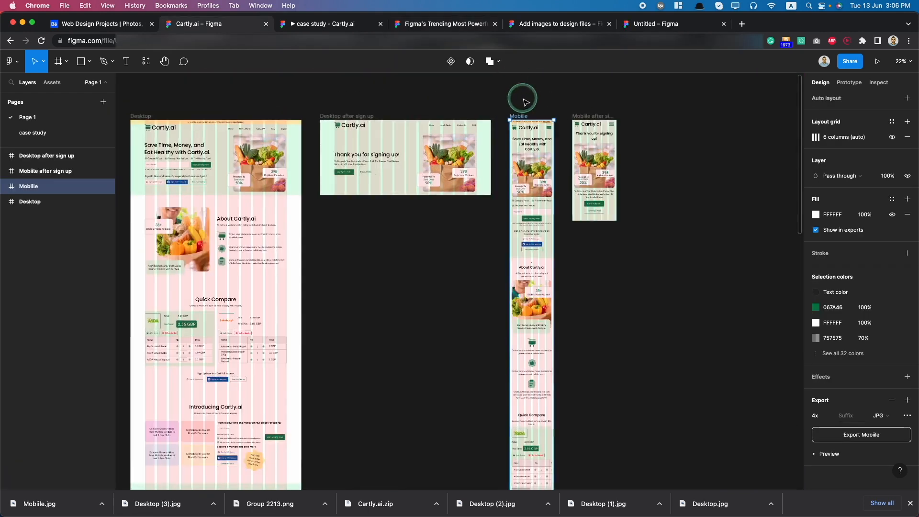
Step: Export the hero group of the mobile landing page on Page 1 as a JPG at 3x
{"action": "left_click", "coordinate": [533, 144]}
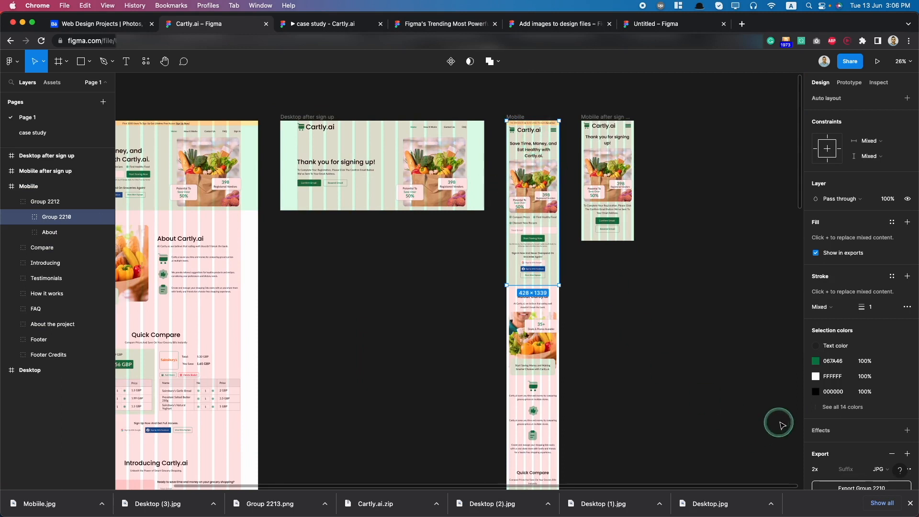
{"action": "scroll", "coordinate": [771, 375], "scroll_direction": "down", "scroll_amount": 6}
{"action": "scroll", "coordinate": [634, 334], "scroll_direction": "up", "scroll_amount": 8}
{"action": "left_click", "coordinate": [875, 425]}
{"action": "left_click", "coordinate": [817, 417]}
{"action": "left_click", "coordinate": [829, 422]}
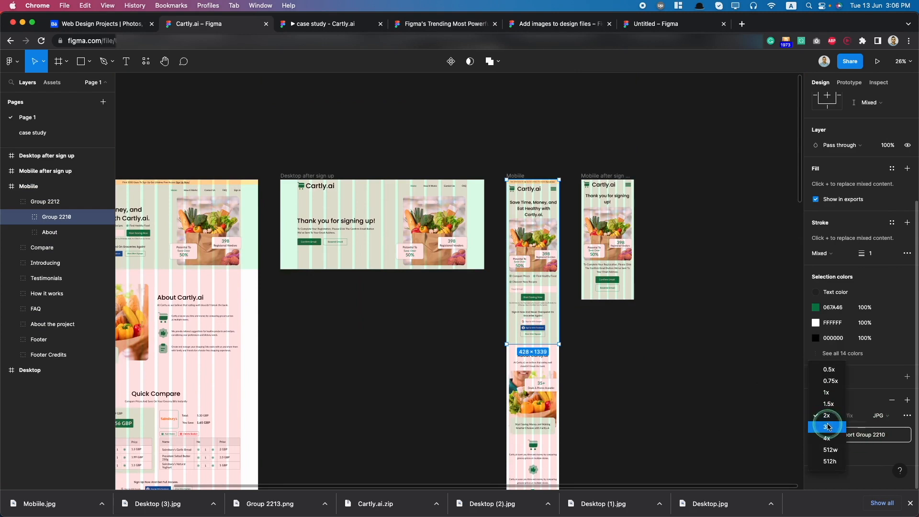
{"action": "left_click", "coordinate": [837, 458]}
{"action": "left_click", "coordinate": [850, 436]}
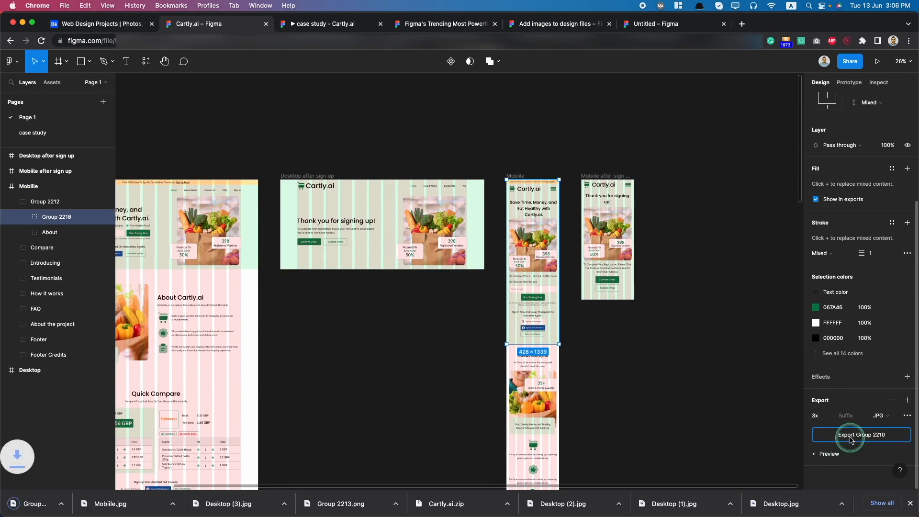
Step: Switch to the mockup UI kit file and place the exported Group 2210 (1).jpg on its Clay Mockups page
{"action": "left_click", "coordinate": [353, 25]}
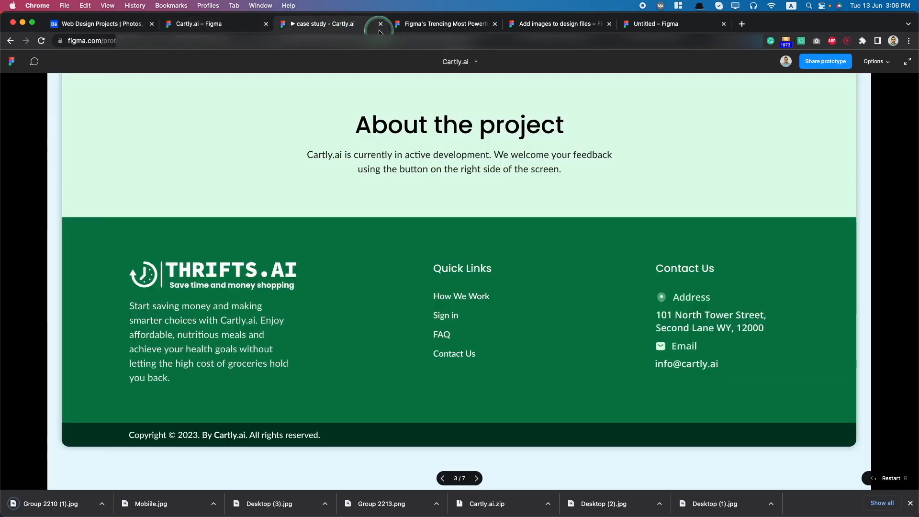
{"action": "left_click", "coordinate": [441, 23]}
{"action": "left_click", "coordinate": [14, 496]}
{"action": "left_click_drag", "start_coordinate": [13, 497], "coordinate": [558, 222]}
{"action": "scroll", "coordinate": [512, 120], "scroll_direction": "up", "scroll_amount": 10}
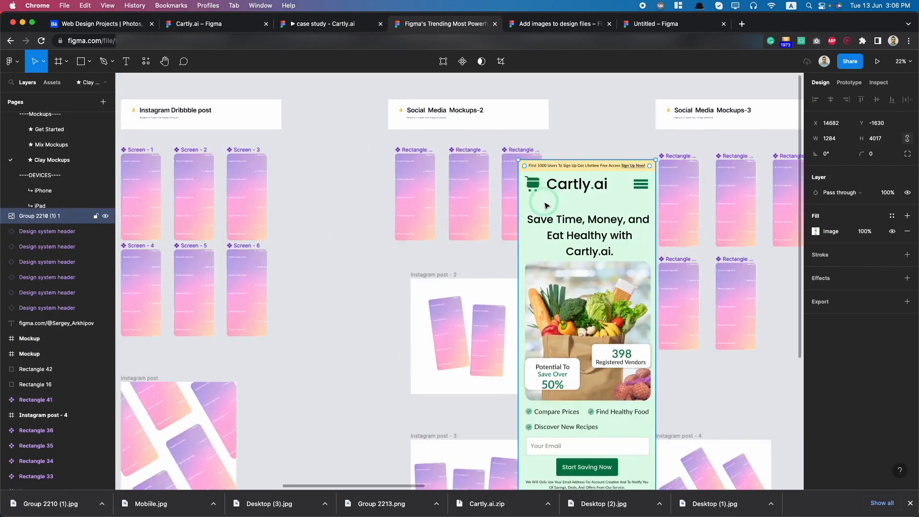
Step: Move the hero image into the Rectangle 30 component at X 0, Y 0 and scale it to 375 × 1173
{"action": "scroll", "coordinate": [544, 211], "scroll_direction": "down", "scroll_amount": 1}
{"action": "left_click_drag", "start_coordinate": [537, 207], "coordinate": [304, 207]}
{"action": "scroll", "coordinate": [303, 207], "scroll_direction": "down", "scroll_amount": 10}
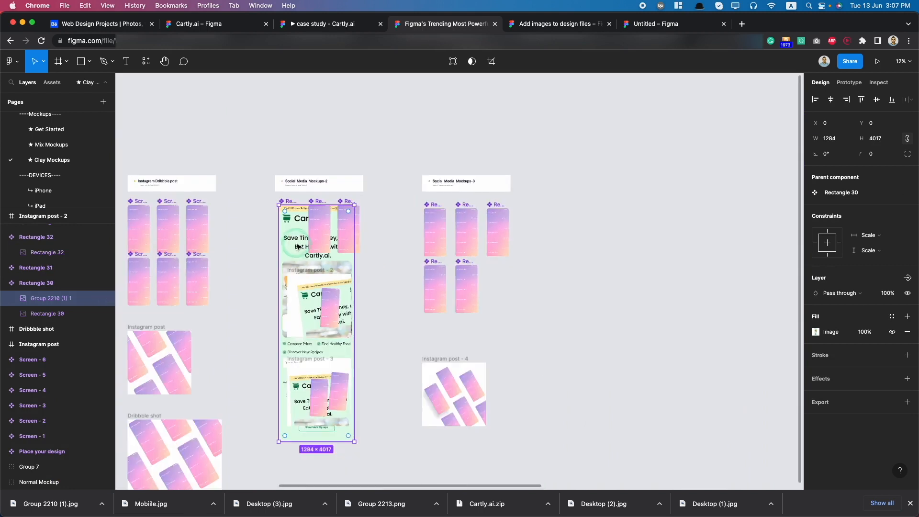
{"action": "left_click_drag", "start_coordinate": [354, 441], "coordinate": [300, 274]}
{"action": "scroll", "coordinate": [302, 234], "scroll_direction": "up", "scroll_amount": 10}
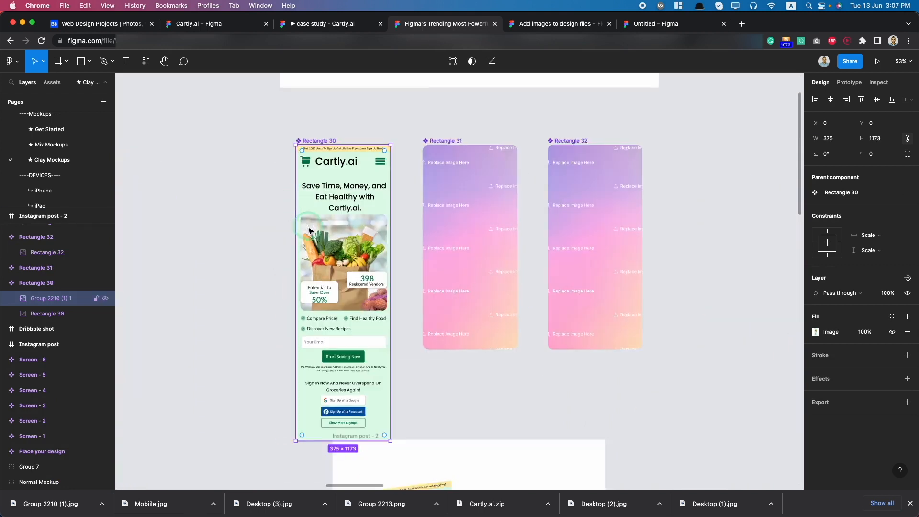
{"action": "left_click_drag", "start_coordinate": [315, 190], "coordinate": [312, 187]}
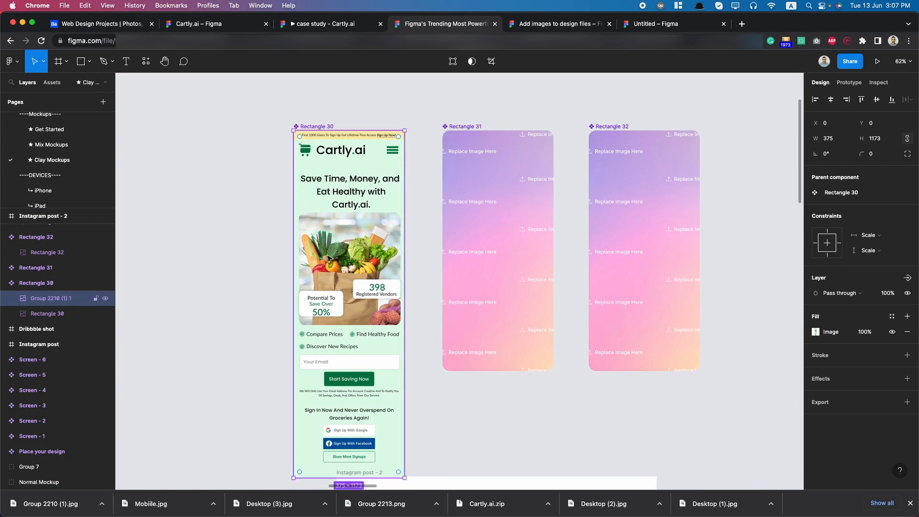
Step: Crop the hero image from its lower edge to a height of 812 so that it fits Rectangle 30
{"action": "left_click", "coordinate": [491, 70]}
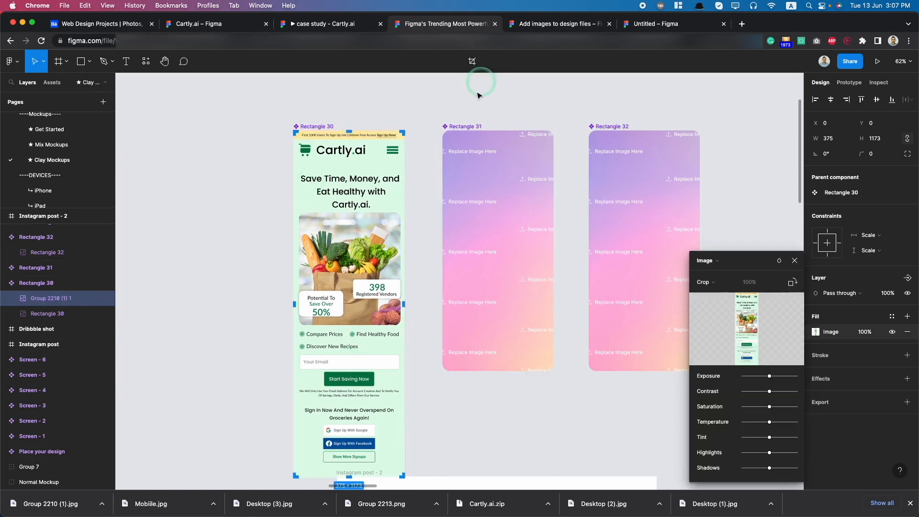
{"action": "left_click_drag", "start_coordinate": [347, 476], "coordinate": [368, 369]}
{"action": "key", "text": "Return"}
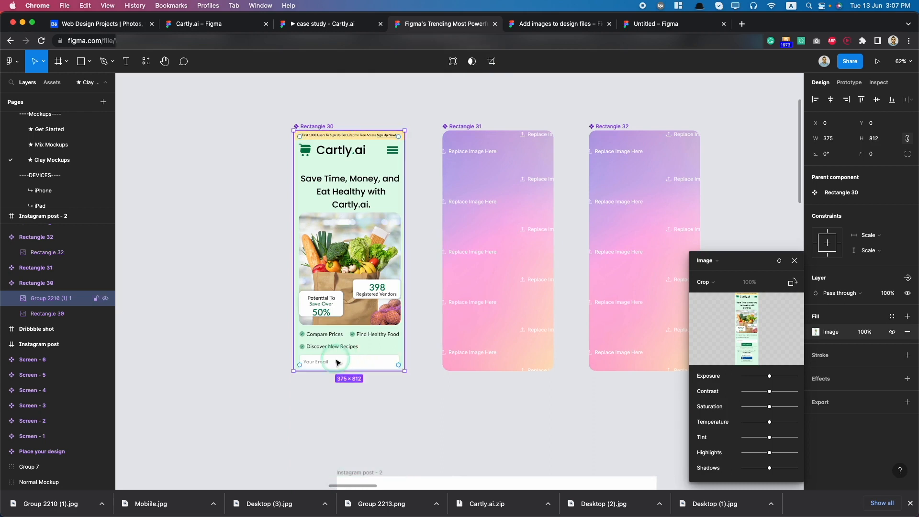
{"action": "scroll", "coordinate": [368, 389], "scroll_direction": "down", "scroll_amount": 3}
{"action": "scroll", "coordinate": [373, 382], "scroll_direction": "up", "scroll_amount": 4}
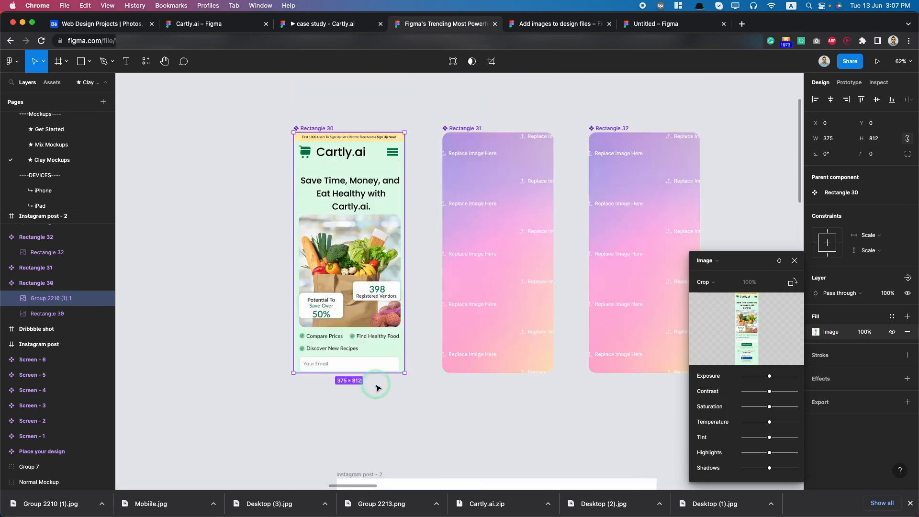
Step: Inspect Rectangle 31's inner placeholder for its corner radius and give the hero image in Rectangle 30 a matching radius of 25
{"action": "left_click", "coordinate": [488, 192]}
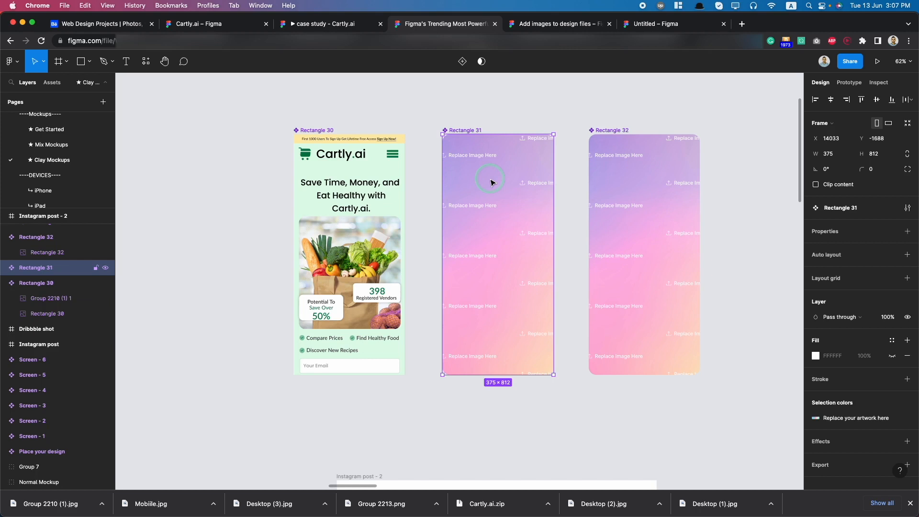
{"action": "double_click", "coordinate": [491, 183]}
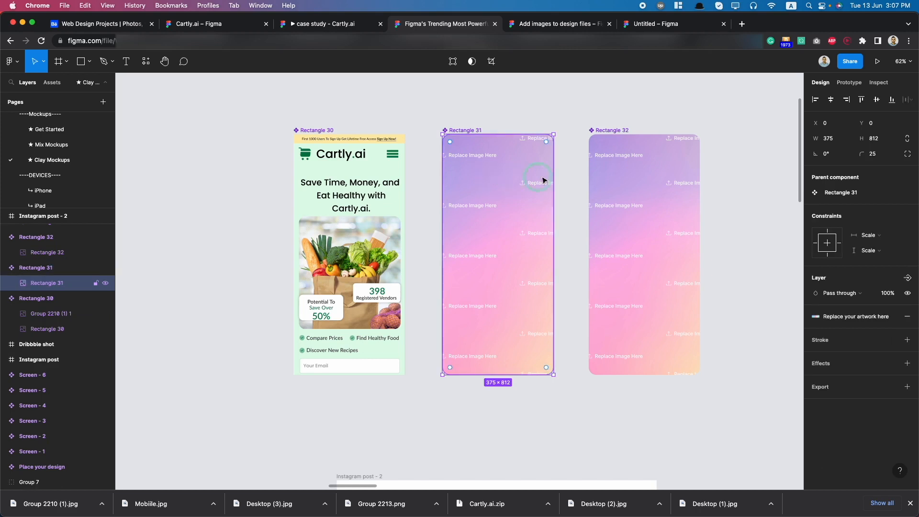
{"action": "left_click", "coordinate": [347, 166]}
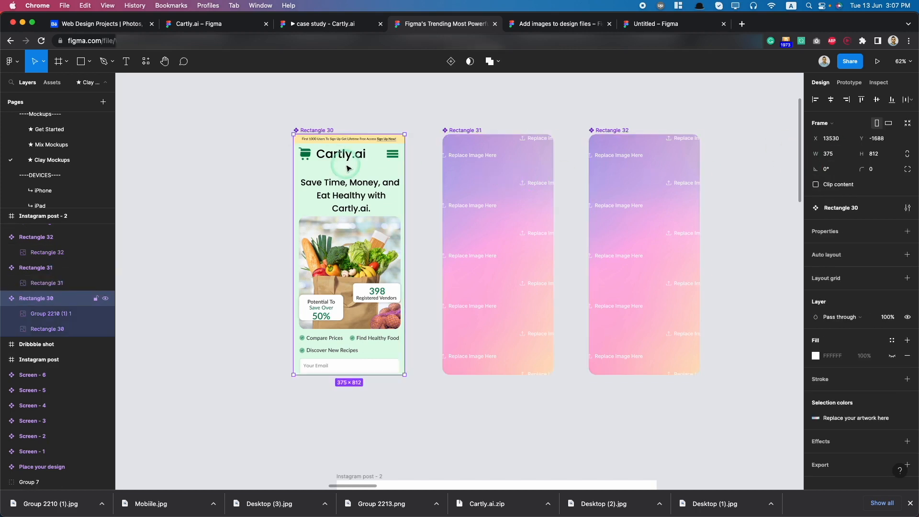
{"action": "double_click", "coordinate": [348, 168]}
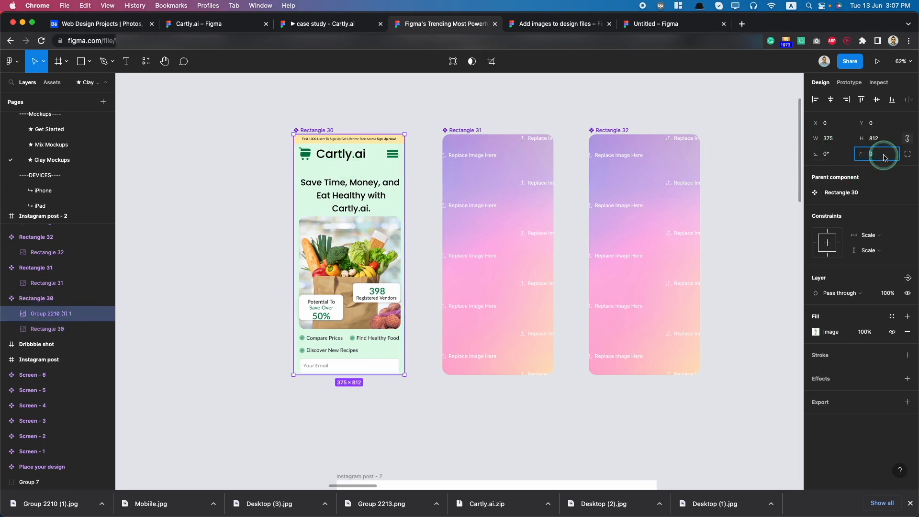
{"action": "key", "text": "Return"}
Step: Check how the hero screen looks in the Instagram post - 2 and Instagram post - 3 mockups
{"action": "scroll", "coordinate": [563, 339], "scroll_direction": "down", "scroll_amount": 5}
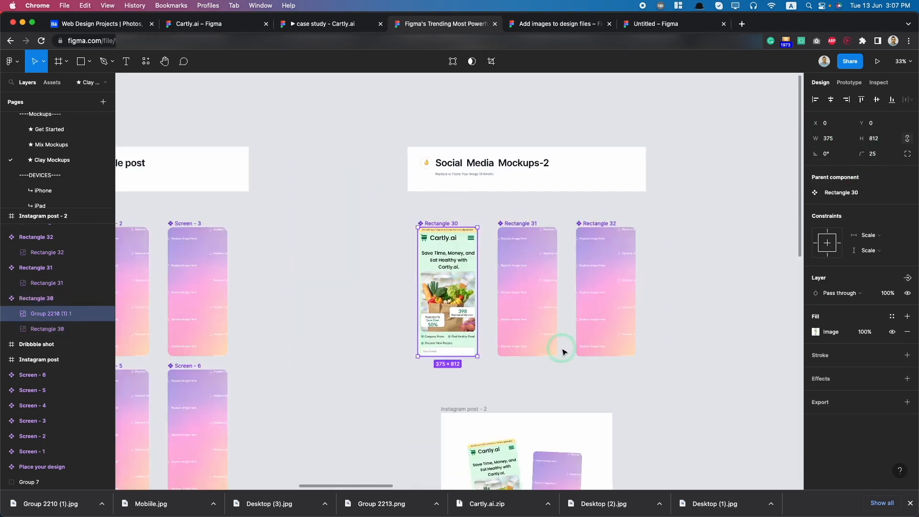
{"action": "scroll", "coordinate": [556, 363], "scroll_direction": "down", "scroll_amount": 4}
{"action": "scroll", "coordinate": [533, 303], "scroll_direction": "down", "scroll_amount": 3}
{"action": "scroll", "coordinate": [531, 305], "scroll_direction": "down", "scroll_amount": 4}
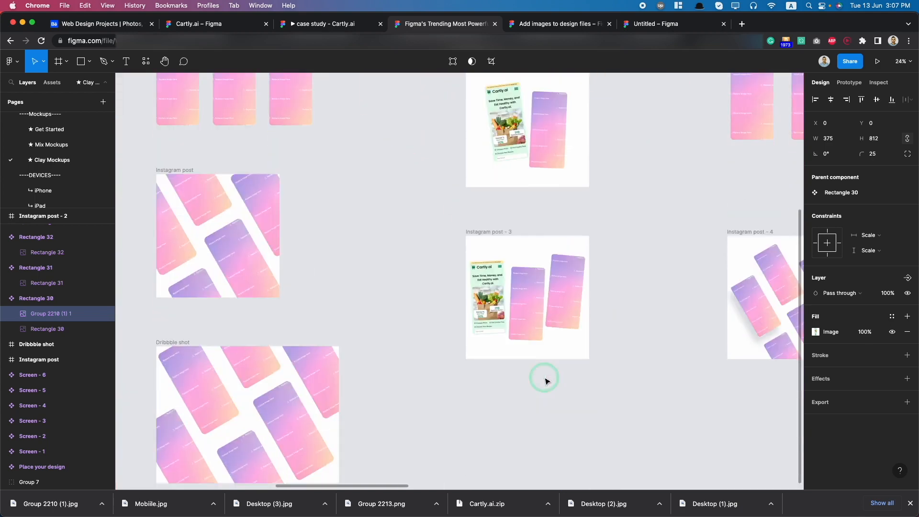
{"action": "scroll", "coordinate": [533, 226], "scroll_direction": "up", "scroll_amount": 4}
{"action": "scroll", "coordinate": [547, 230], "scroll_direction": "up", "scroll_amount": 2}
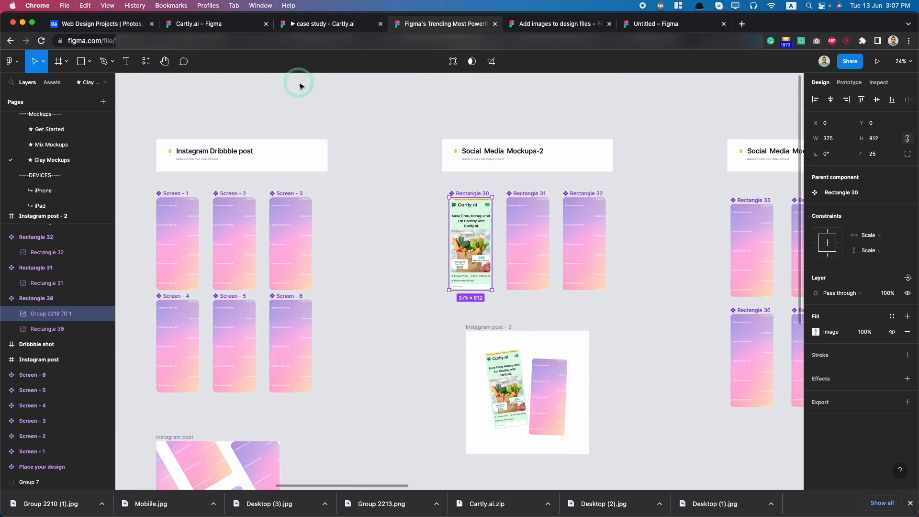
Step: Switch to the Cartly.ai design file and examine the hero and About sections of the Mobile frame
{"action": "left_click", "coordinate": [189, 23]}
{"action": "left_click", "coordinate": [522, 169]}
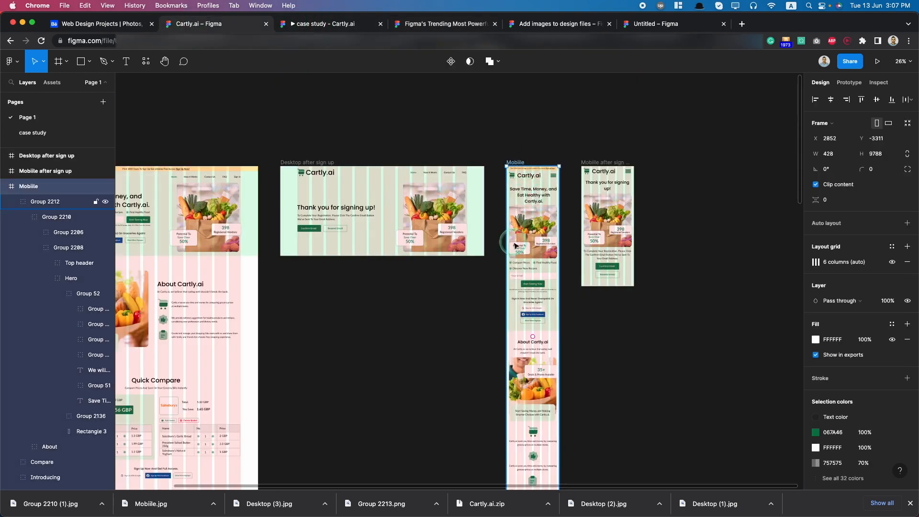
{"action": "scroll", "coordinate": [508, 240], "scroll_direction": "down", "scroll_amount": 5}
{"action": "scroll", "coordinate": [538, 359], "scroll_direction": "down", "scroll_amount": 8}
{"action": "scroll", "coordinate": [551, 467], "scroll_direction": "up", "scroll_amount": 5}
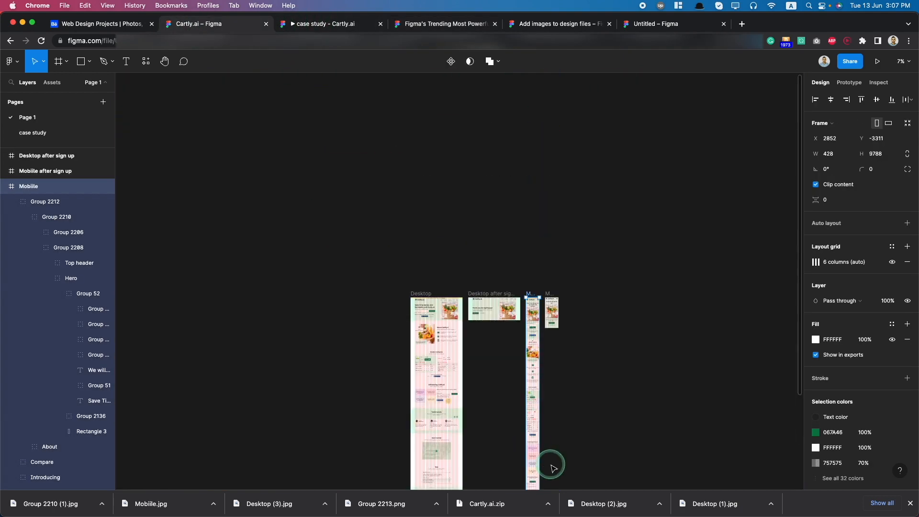
{"action": "scroll", "coordinate": [513, 305], "scroll_direction": "up", "scroll_amount": 10}
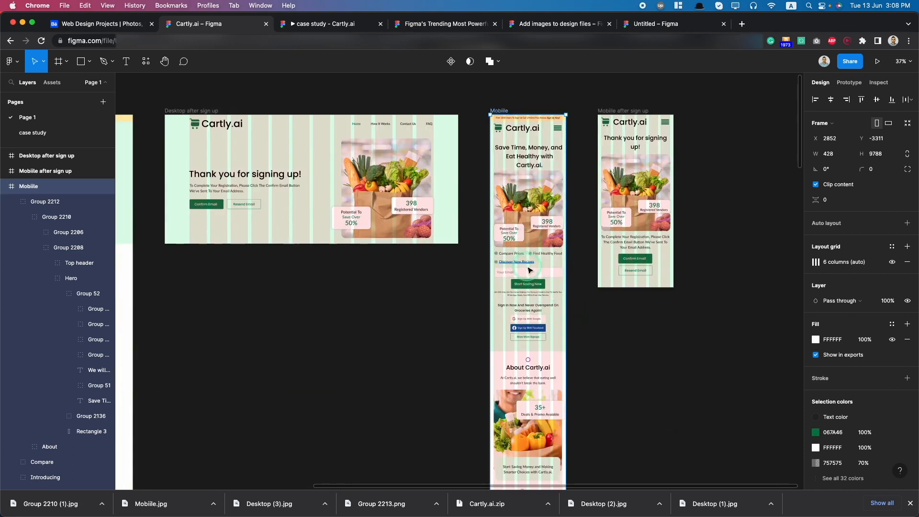
{"action": "scroll", "coordinate": [532, 273], "scroll_direction": "up", "scroll_amount": 3}
{"action": "scroll", "coordinate": [527, 272], "scroll_direction": "down", "scroll_amount": 3}
{"action": "scroll", "coordinate": [527, 272], "scroll_direction": "up", "scroll_amount": 5}
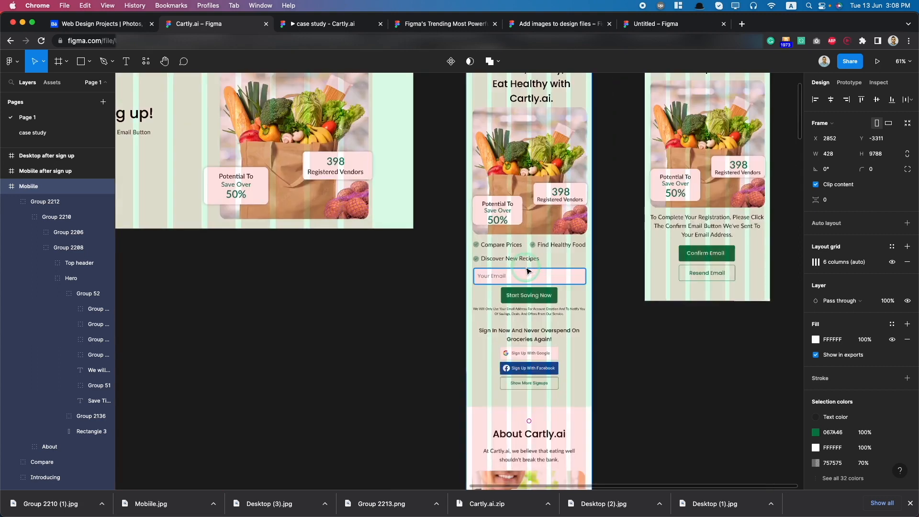
{"action": "scroll", "coordinate": [528, 272], "scroll_direction": "down", "scroll_amount": 5}
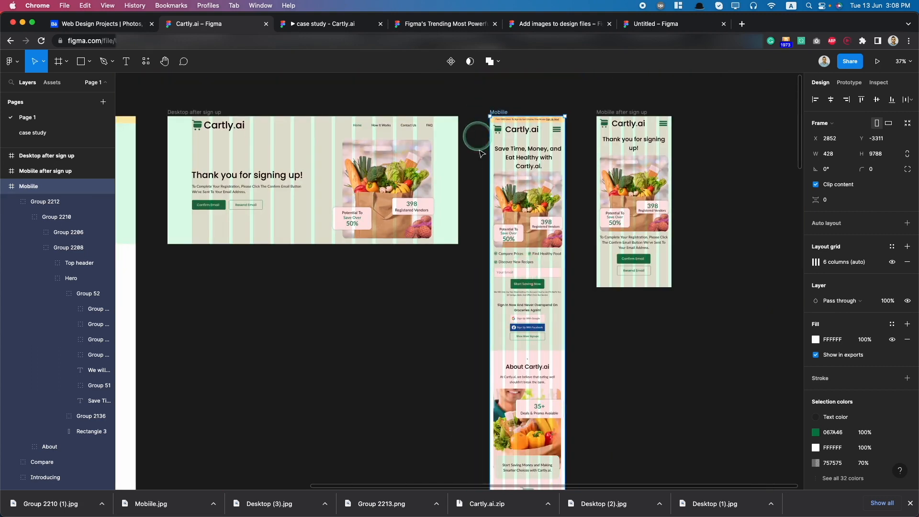
Step: Collapse the Mobile frame's hero layers, inspect the hero group's elements, and compare it with the hero screen in the mockup file
{"action": "left_click", "coordinate": [57, 217]}
{"action": "left_click", "coordinate": [30, 217]}
{"action": "left_click", "coordinate": [328, 282]}
{"action": "scroll", "coordinate": [314, 308], "scroll_direction": "down", "scroll_amount": 5}
{"action": "scroll", "coordinate": [214, 310], "scroll_direction": "left", "scroll_amount": 5}
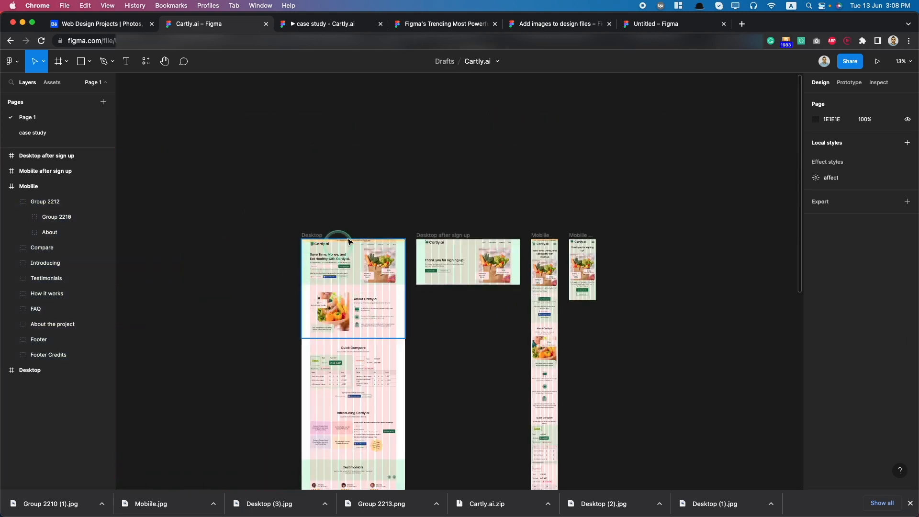
{"action": "scroll", "coordinate": [544, 263], "scroll_direction": "up", "scroll_amount": 10}
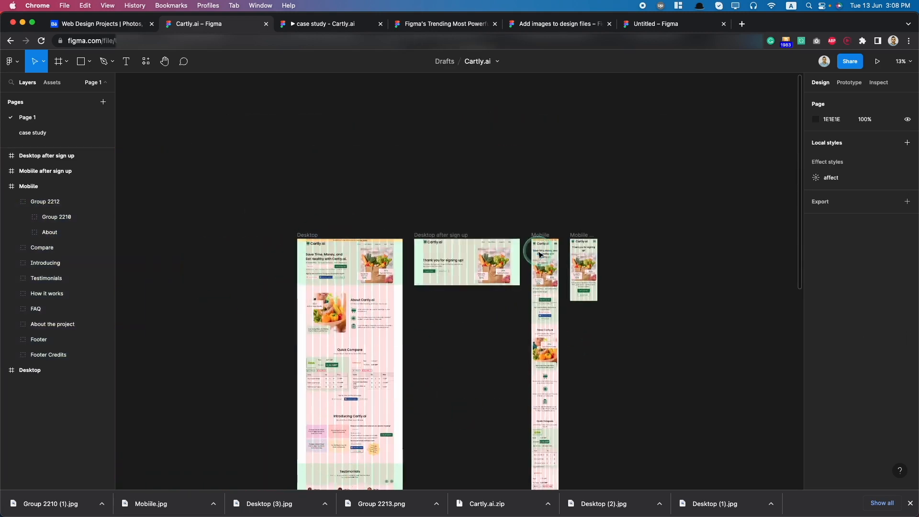
{"action": "scroll", "coordinate": [544, 263], "scroll_direction": "down", "scroll_amount": 5}
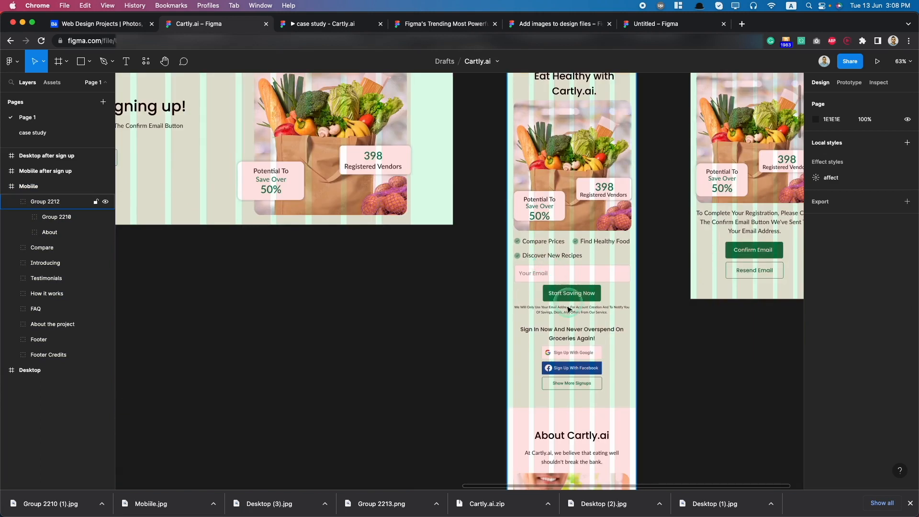
{"action": "left_click", "coordinate": [555, 302]}
{"action": "scroll", "coordinate": [555, 303], "scroll_direction": "down", "scroll_amount": 3}
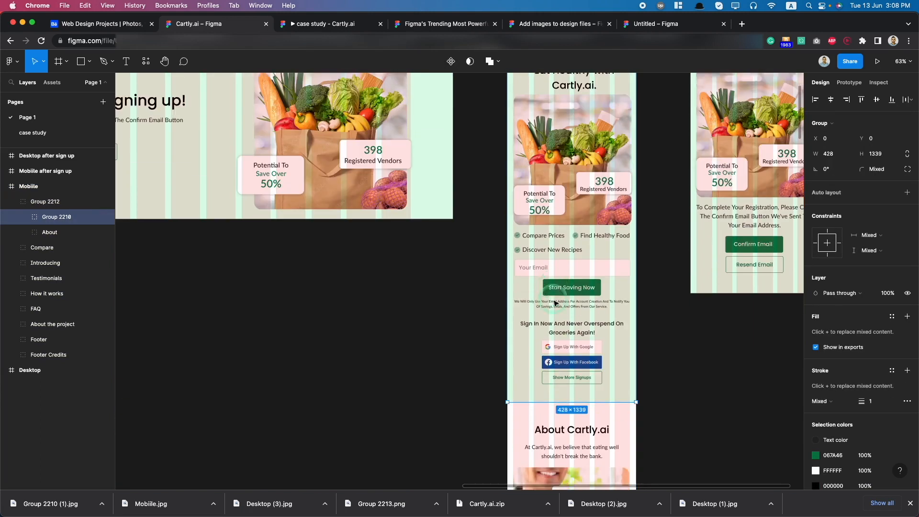
{"action": "left_click", "coordinate": [430, 24]}
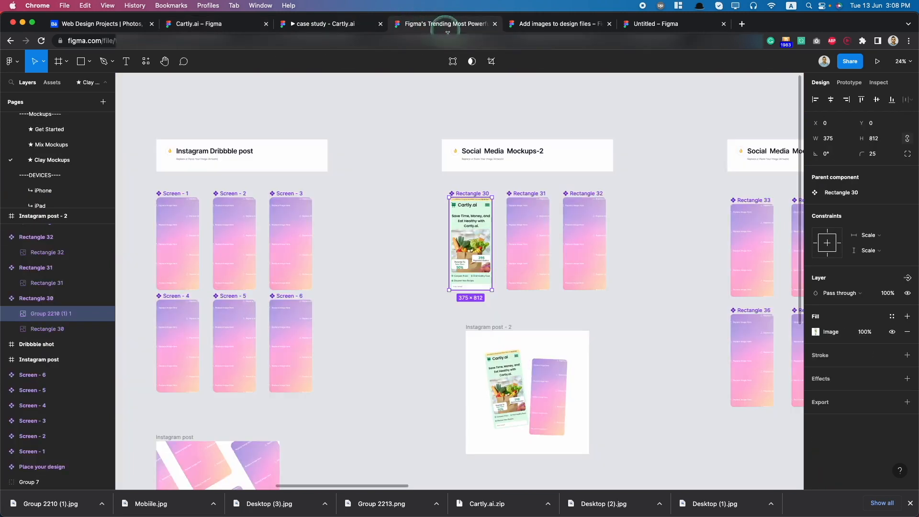
{"action": "left_click", "coordinate": [298, 25]}
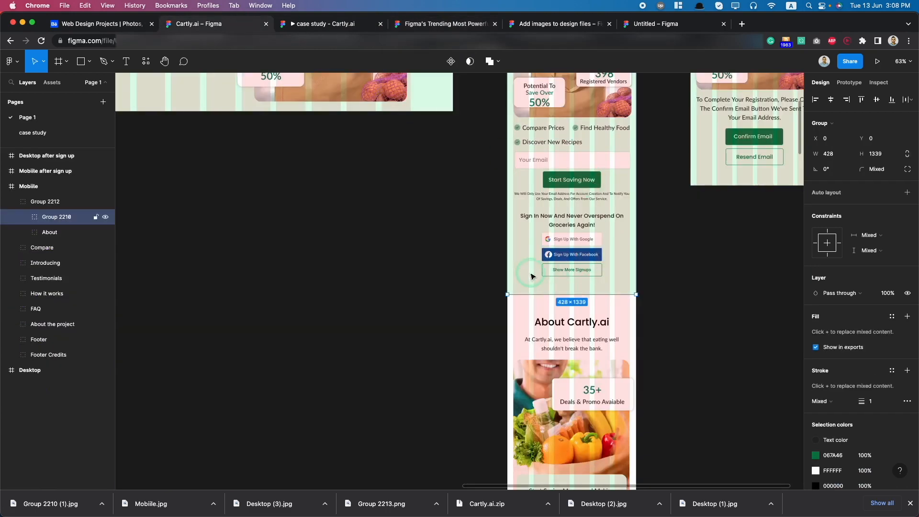
{"action": "scroll", "coordinate": [532, 277], "scroll_direction": "up", "scroll_amount": 3}
{"action": "double_click", "coordinate": [570, 286]}
{"action": "double_click", "coordinate": [570, 286]}
{"action": "double_click", "coordinate": [570, 288]}
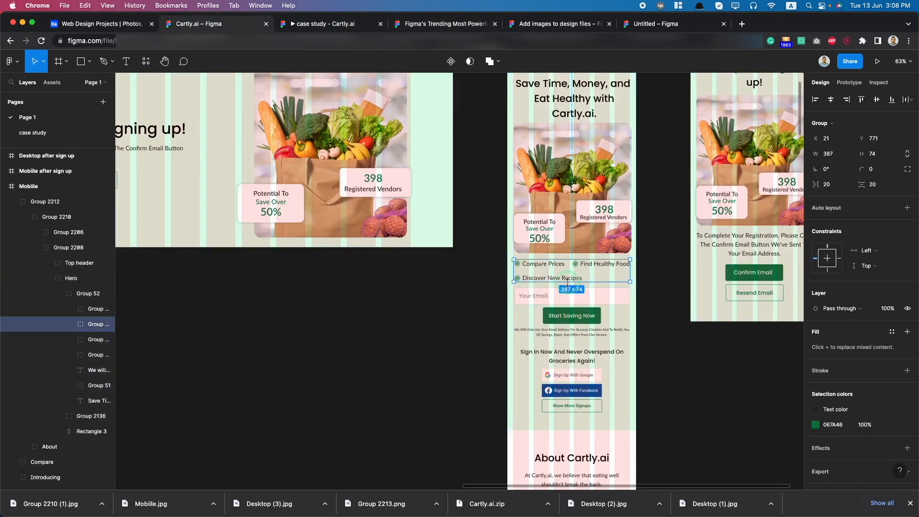
Step: Export the Mobile frame's hero group and About section together as two separate PNG layers at 2x
{"action": "scroll", "coordinate": [571, 292], "scroll_direction": "down", "scroll_amount": 5}
{"action": "left_click", "coordinate": [572, 374]}
{"action": "scroll", "coordinate": [573, 374], "scroll_direction": "down", "scroll_amount": 3}
{"action": "scroll", "coordinate": [565, 311], "scroll_direction": "up", "scroll_amount": 5}
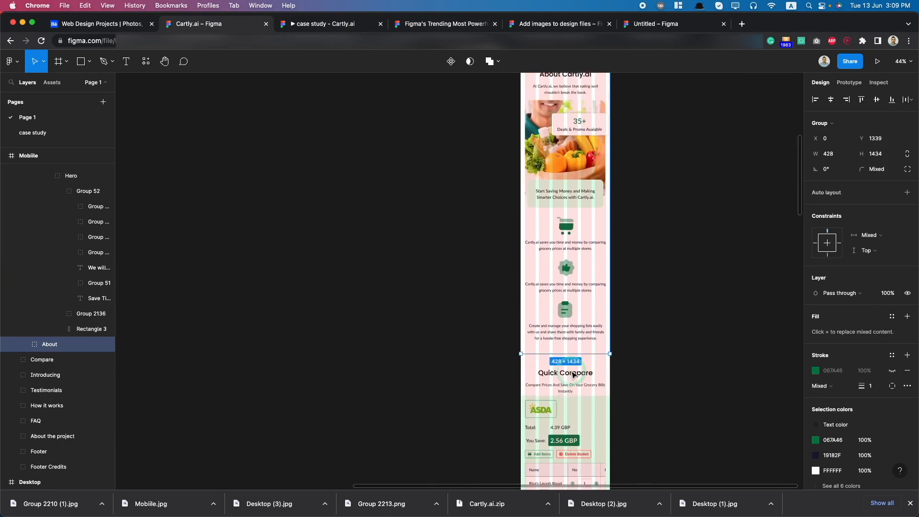
{"action": "left_click", "coordinate": [553, 237], "text": "shift"}
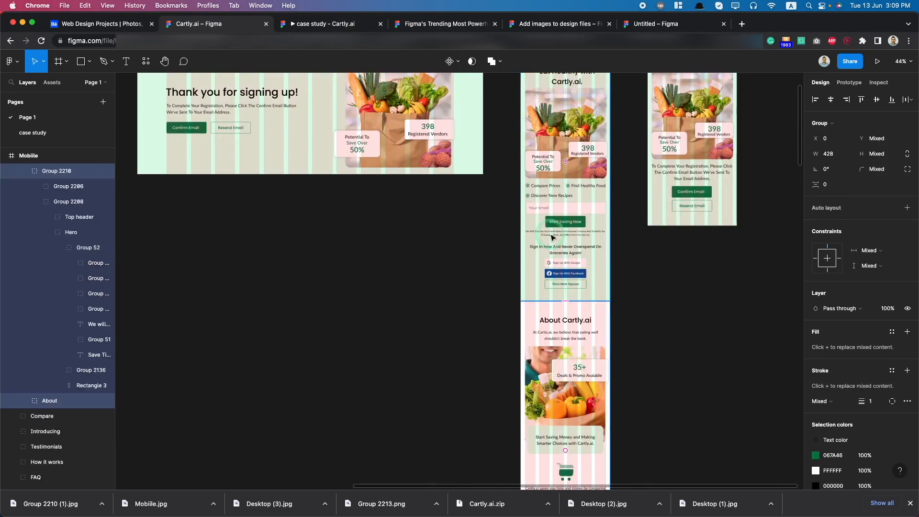
{"action": "left_click", "coordinate": [847, 415]}
{"action": "scroll", "coordinate": [848, 417], "scroll_direction": "down", "scroll_amount": 5}
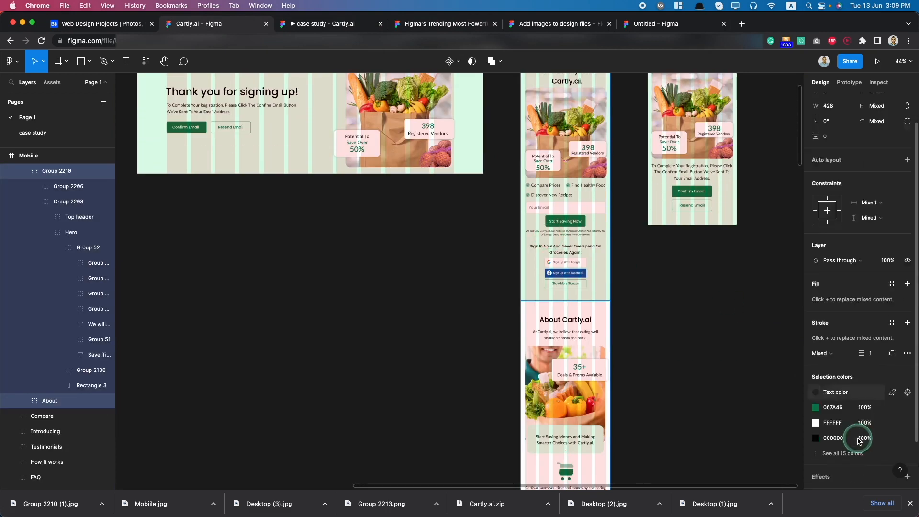
{"action": "left_click", "coordinate": [831, 466]}
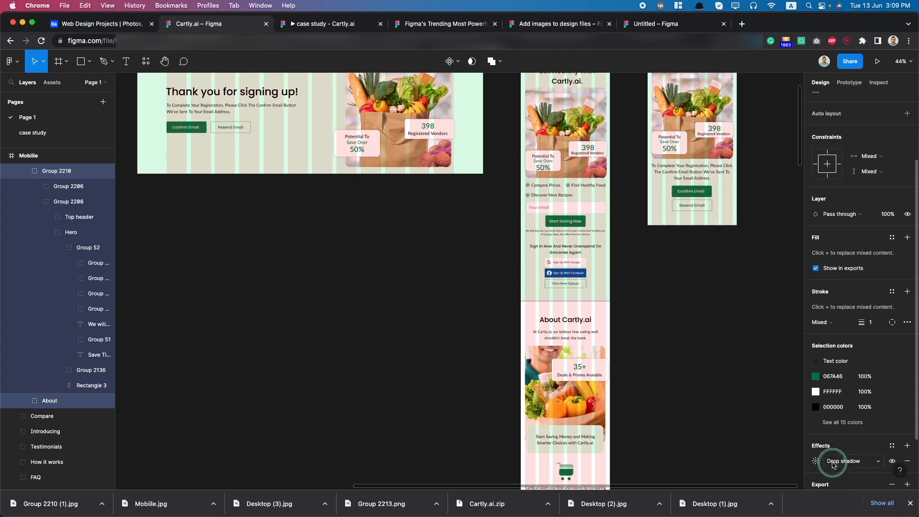
{"action": "left_click", "coordinate": [829, 433]}
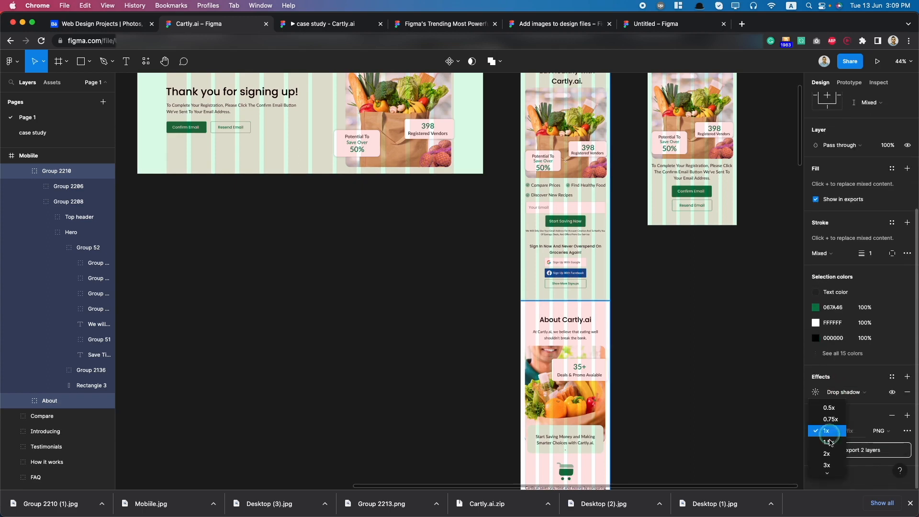
{"action": "left_click", "coordinate": [830, 453]}
{"action": "left_click", "coordinate": [863, 451]}
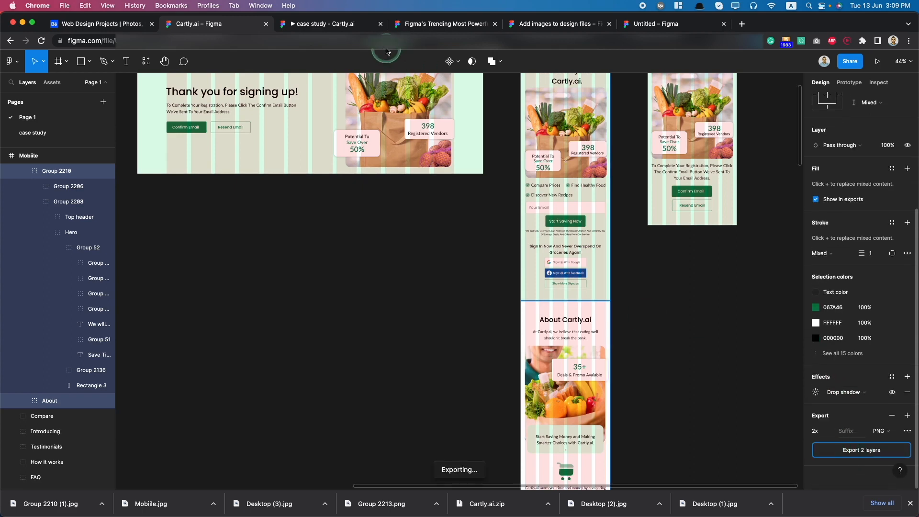
Step: Close the Figma help article and try to import Cartly.ai (1).zip into Rectangle 31 in the mockup file
{"action": "left_click", "coordinate": [522, 25]}
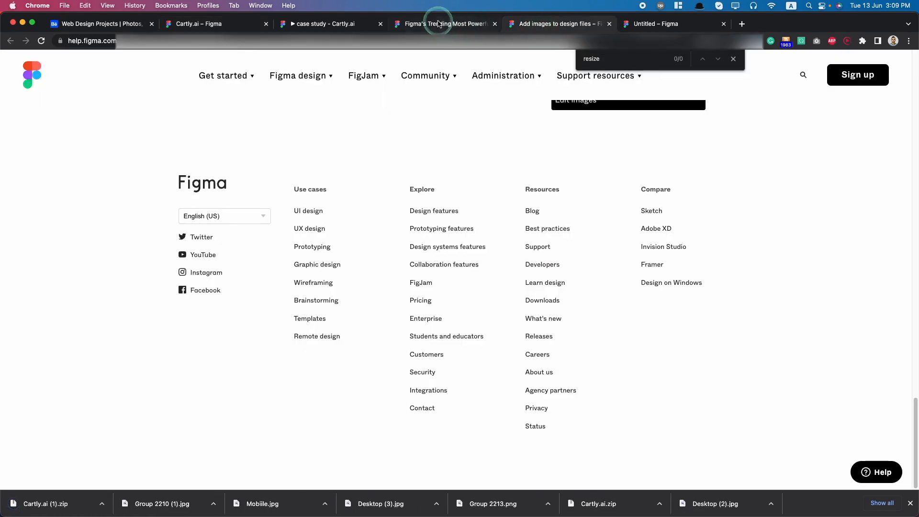
{"action": "left_click", "coordinate": [439, 24]}
{"action": "left_click", "coordinate": [609, 24]}
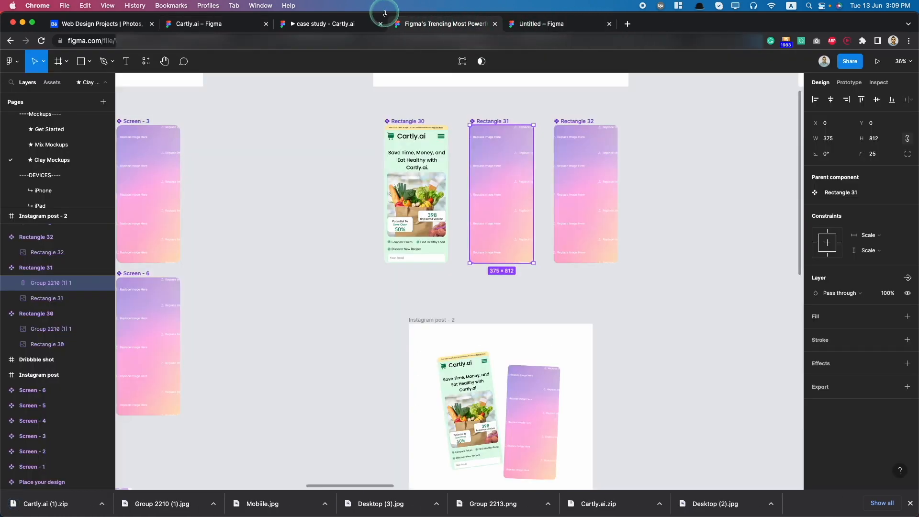
{"action": "left_click_drag", "start_coordinate": [61, 494], "coordinate": [505, 179]}
{"action": "left_click", "coordinate": [527, 130]}
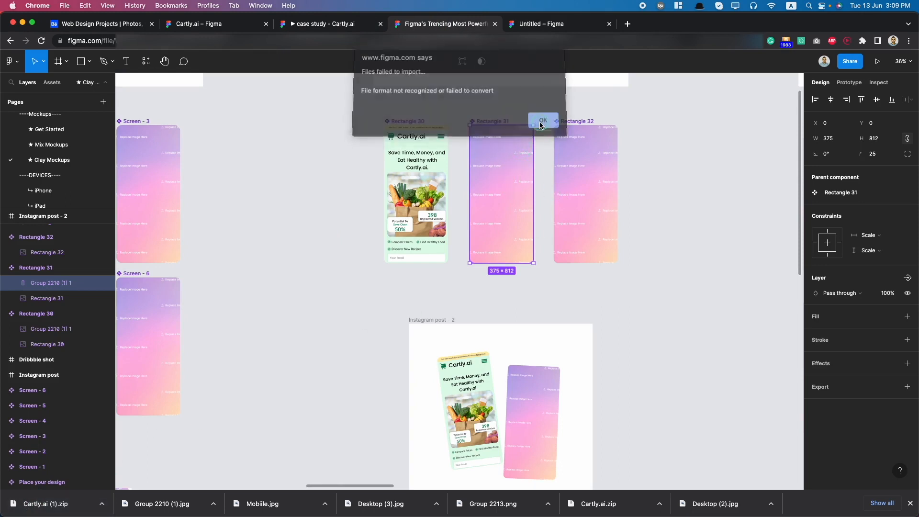
Step: In the Cartly.ai file, group the mobile hero and About sections and export the new group as a 2x PNG
{"action": "left_click", "coordinate": [212, 25]}
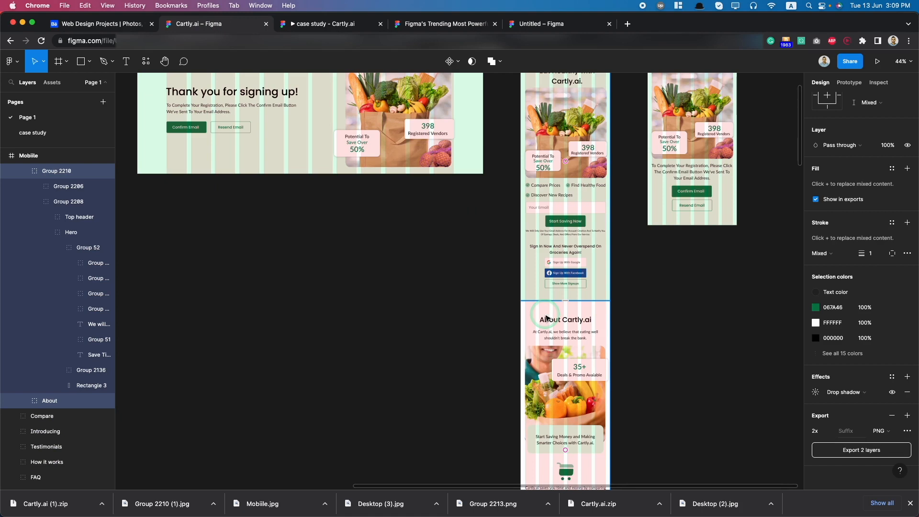
{"action": "key", "text": "super+g"}
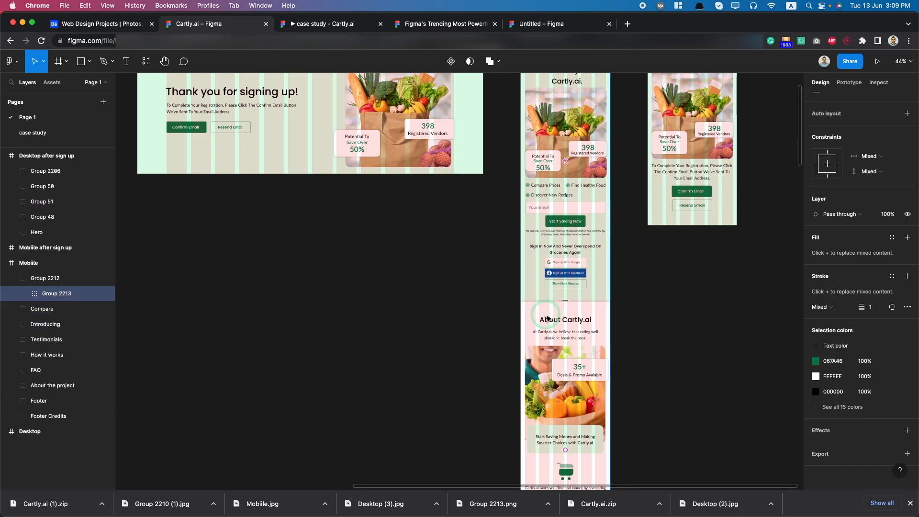
{"action": "left_click", "coordinate": [840, 454]}
{"action": "left_click", "coordinate": [829, 420]}
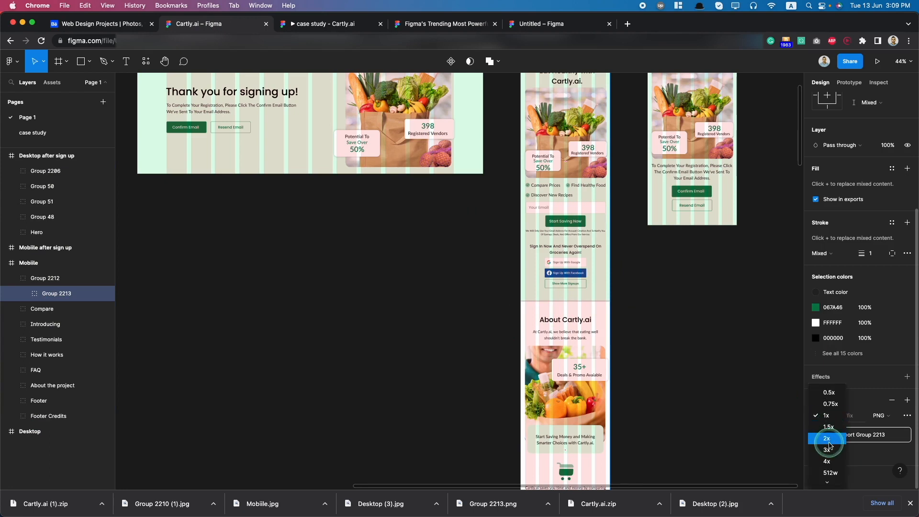
{"action": "left_click", "coordinate": [826, 434]}
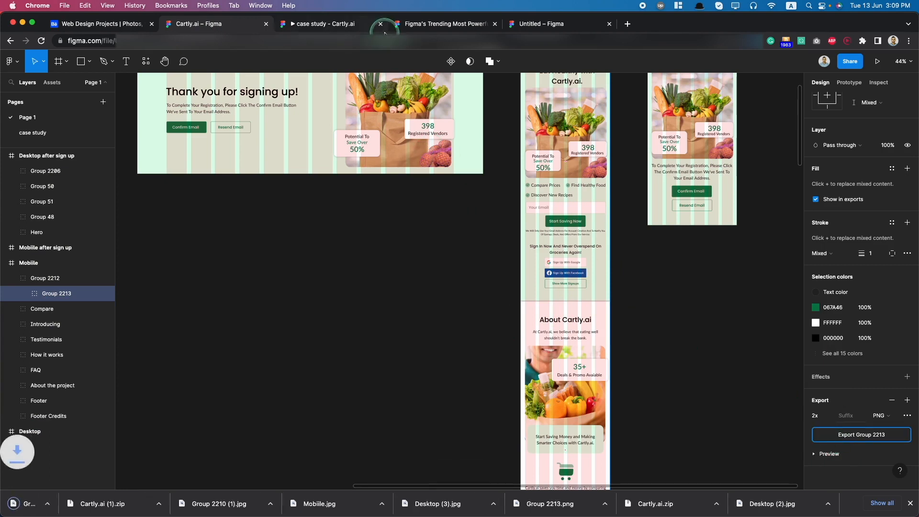
Step: Place Group 2213 (1).png in the mockup file's Rectangle 31 component, then delete the placed image
{"action": "left_click", "coordinate": [445, 27]}
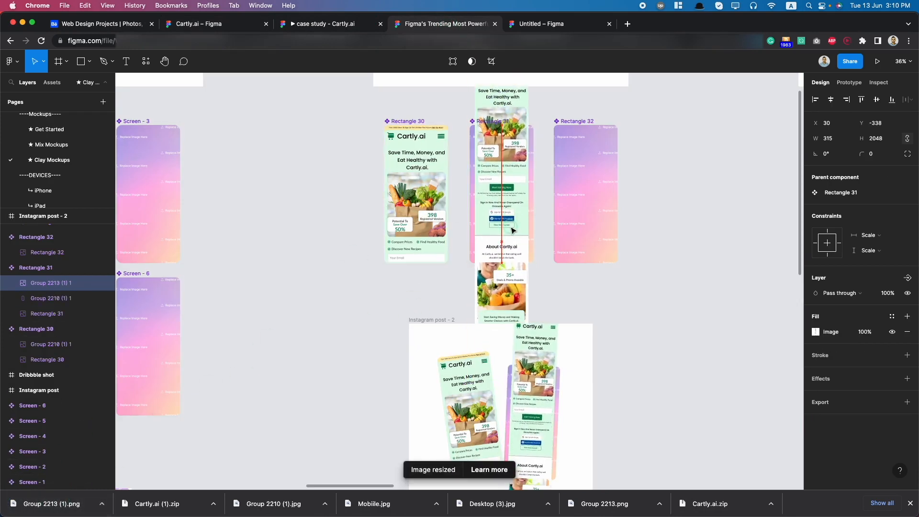
{"action": "left_click", "coordinate": [512, 231]}
{"action": "key", "text": "Delete"}
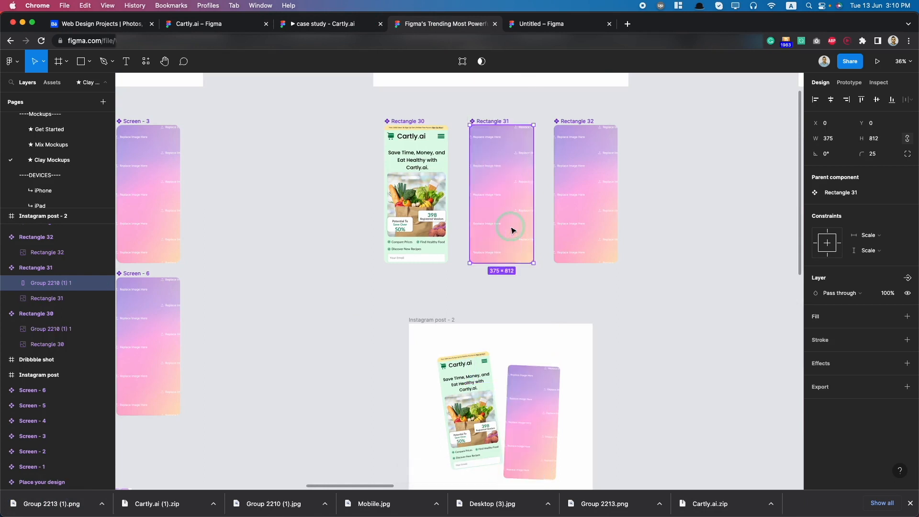
Step: Return to the Cartly.ai file and export only the Mobile frame's About section as a 2x PNG
{"action": "left_click", "coordinate": [239, 27]}
{"action": "left_click", "coordinate": [213, 25]}
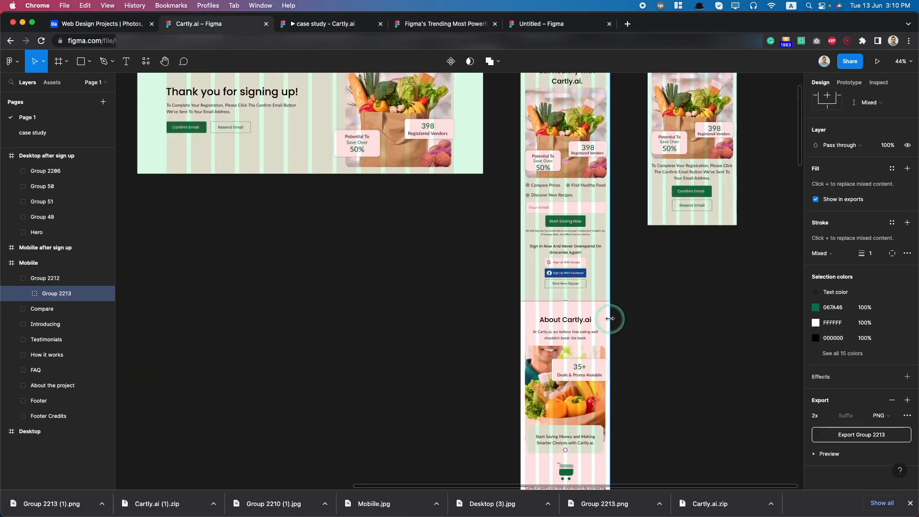
{"action": "left_click", "coordinate": [575, 327]}
{"action": "scroll", "coordinate": [576, 329], "scroll_direction": "down", "scroll_amount": 5}
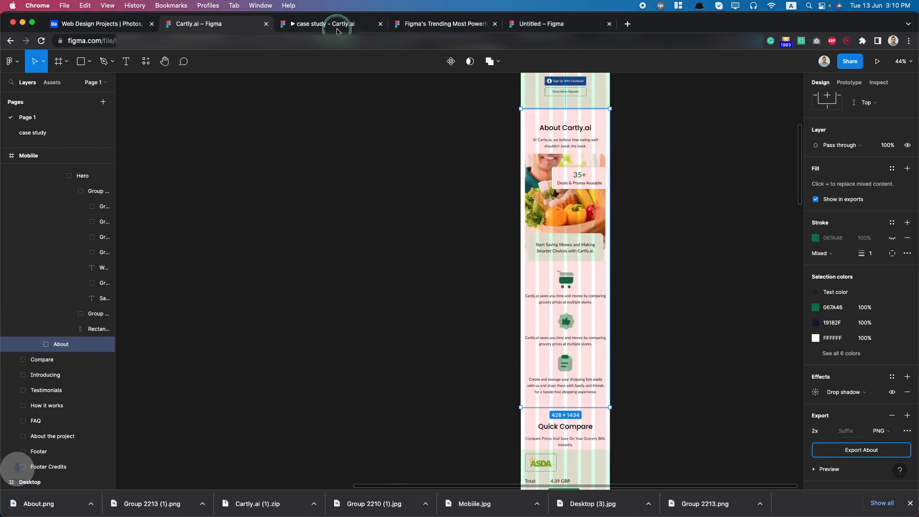
Step: Import About.png into the mockup file and position it over the Rectangle 31 component at X 14007, Y -1688
{"action": "left_click", "coordinate": [320, 24]}
{"action": "left_click", "coordinate": [431, 24]}
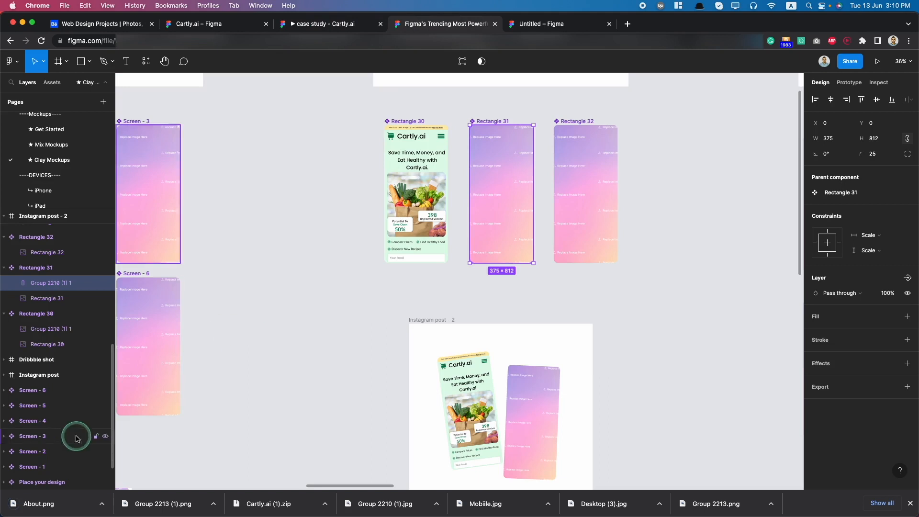
{"action": "left_click_drag", "start_coordinate": [504, 184], "coordinate": [504, 185]}
{"action": "left_click_drag", "start_coordinate": [514, 220], "coordinate": [508, 270]}
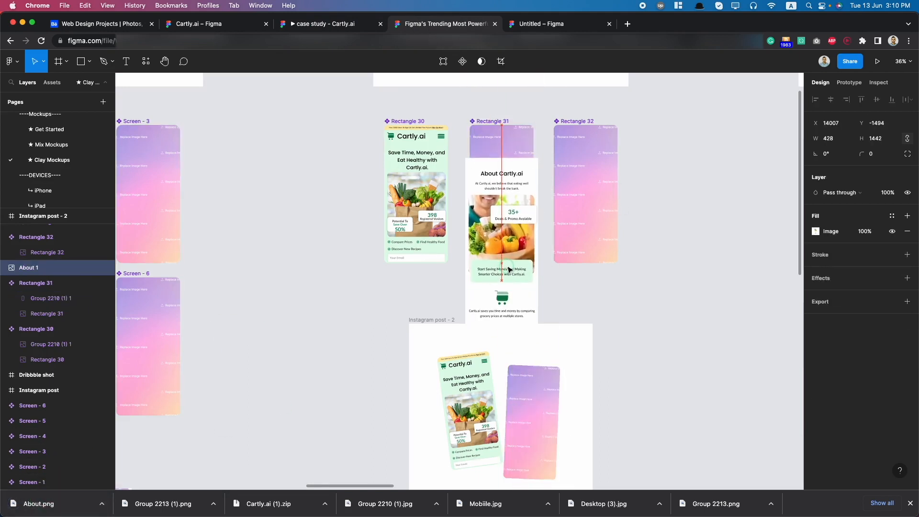
{"action": "left_click_drag", "start_coordinate": [509, 269], "coordinate": [508, 270]}
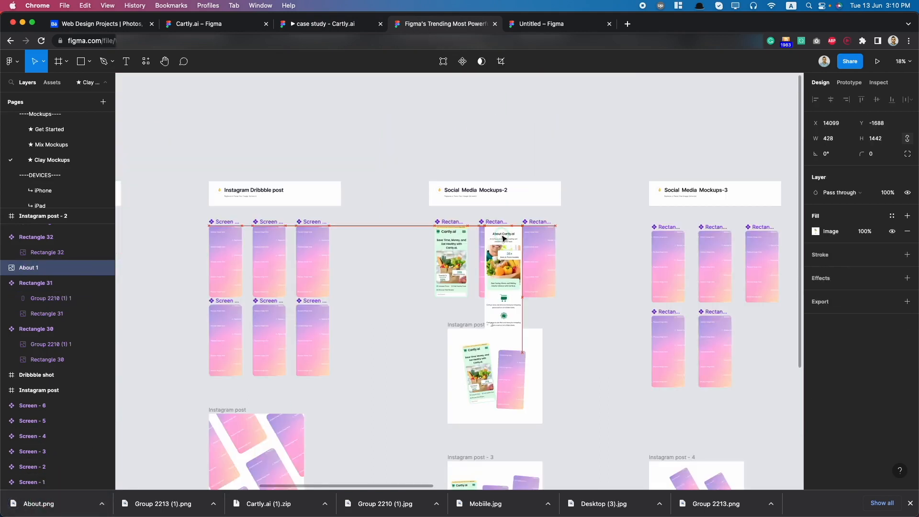
{"action": "left_click_drag", "start_coordinate": [506, 237], "coordinate": [497, 238]}
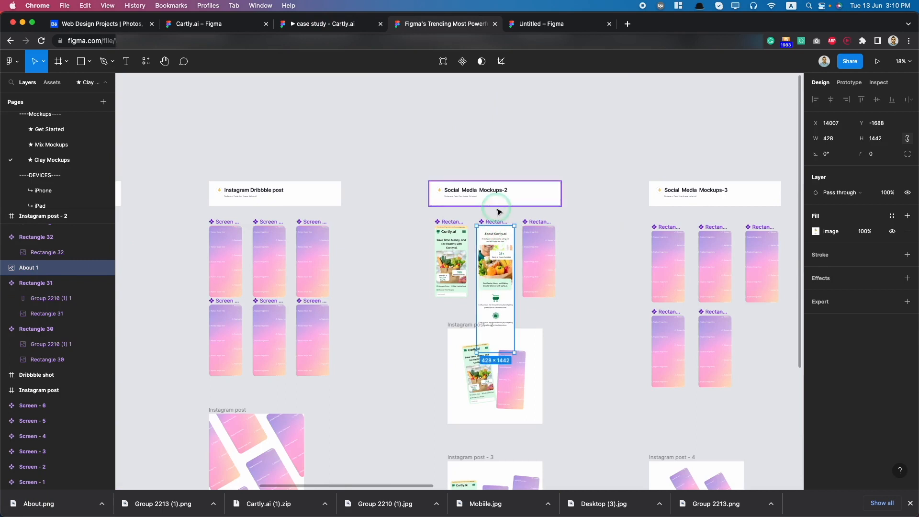
Step: Nest the About image inside the Rectangle 31 component above its other layers, and open the image's corner radius for editing
{"action": "left_click", "coordinate": [496, 222]}
{"action": "left_click", "coordinate": [32, 269]}
{"action": "left_click_drag", "start_coordinate": [44, 294], "coordinate": [44, 293]}
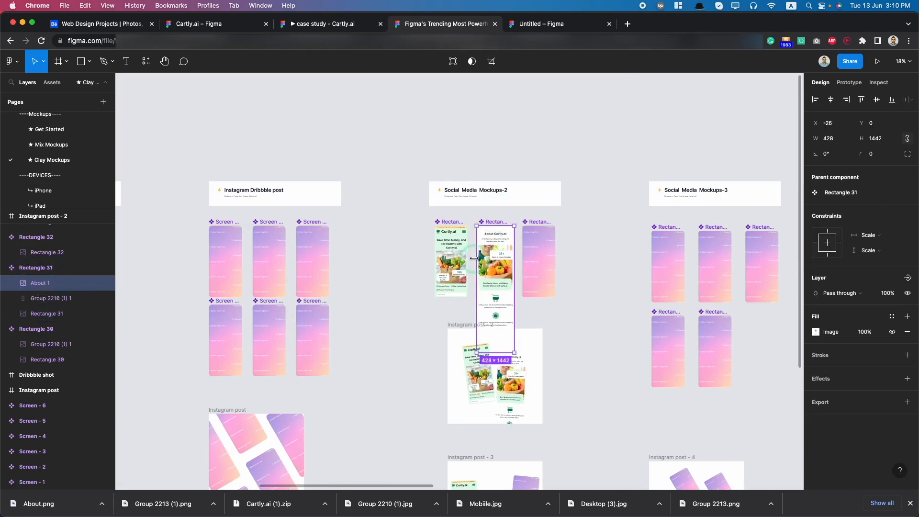
{"action": "scroll", "coordinate": [608, 221], "scroll_direction": "up", "scroll_amount": 10}
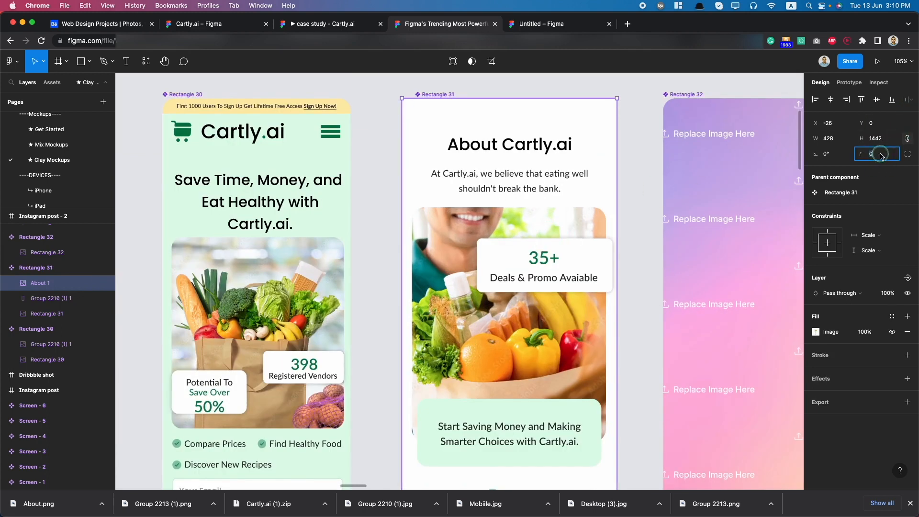
Step: Set the About image's corner radius to 25 and check how it appears in the Instagram post - 2 and - 3 mockups
{"action": "key", "text": "Return"}
{"action": "scroll", "coordinate": [576, 349], "scroll_direction": "down", "scroll_amount": 8}
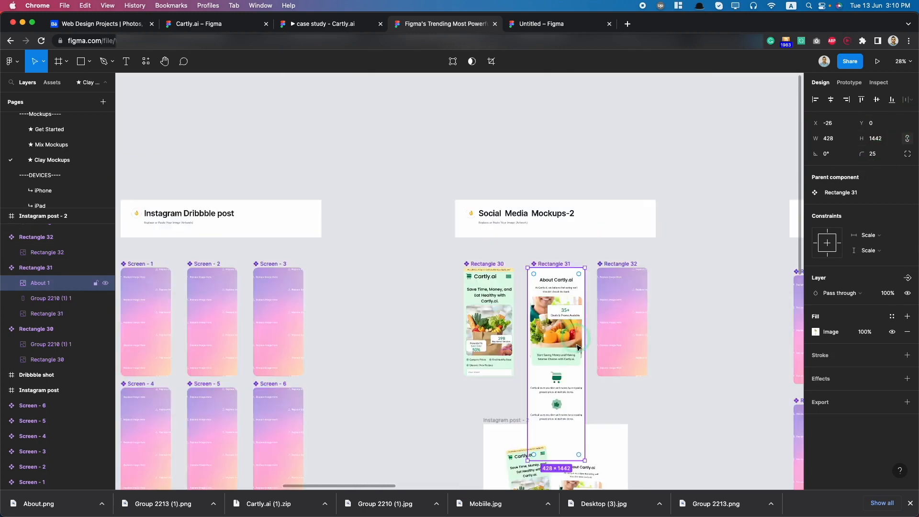
{"action": "scroll", "coordinate": [577, 362], "scroll_direction": "down", "scroll_amount": 5}
{"action": "scroll", "coordinate": [578, 364], "scroll_direction": "down", "scroll_amount": 2}
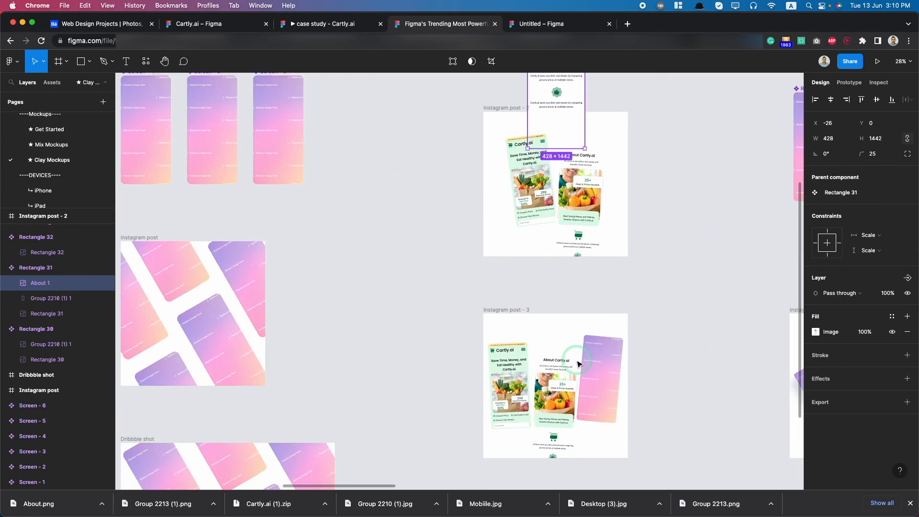
{"action": "scroll", "coordinate": [560, 287], "scroll_direction": "up", "scroll_amount": 8}
{"action": "left_click_drag", "start_coordinate": [557, 284], "coordinate": [556, 277]}
{"action": "left_click", "coordinate": [374, 357]}
{"action": "scroll", "coordinate": [449, 377], "scroll_direction": "down", "scroll_amount": 10}
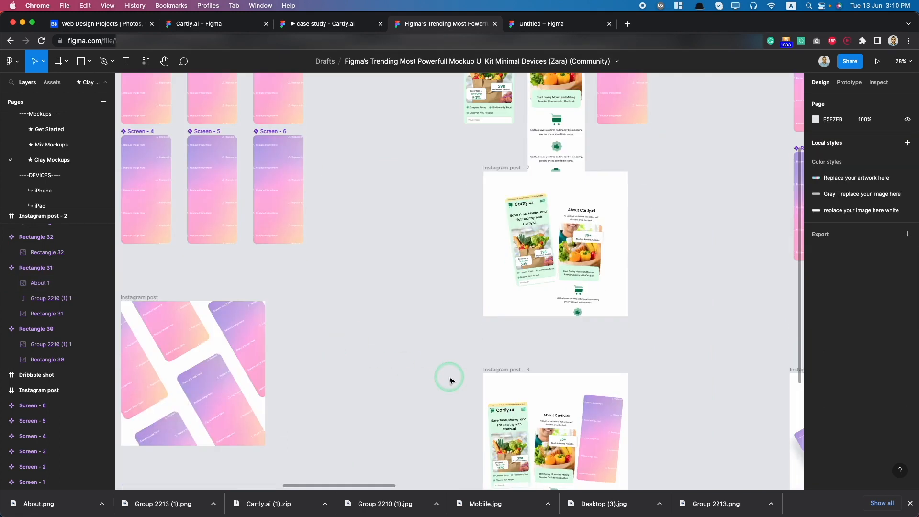
{"action": "scroll", "coordinate": [450, 381], "scroll_direction": "up", "scroll_amount": 10}
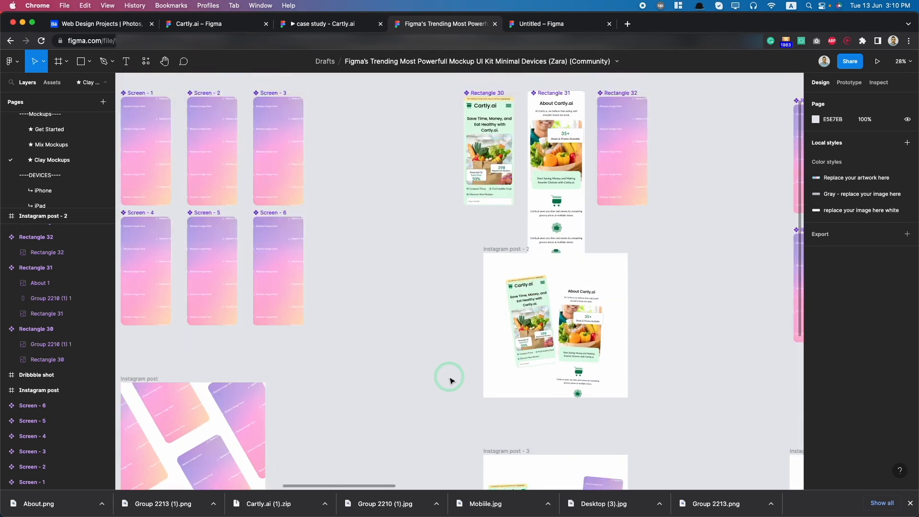
Step: Resize the About image to 374 × 1258 and move it down inside the Rectangle 31 component to X 0, Y 377
{"action": "left_click", "coordinate": [577, 292]}
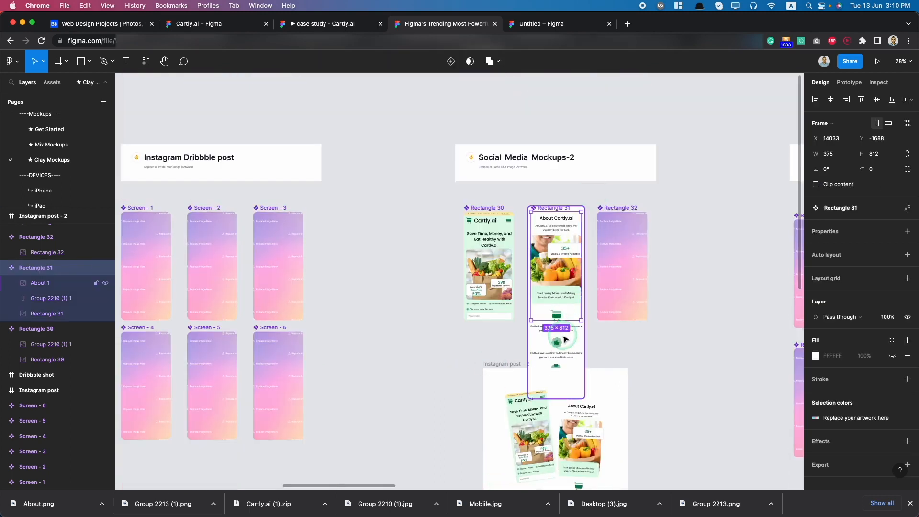
{"action": "left_click_drag", "start_coordinate": [564, 339], "coordinate": [564, 370]}
{"action": "scroll", "coordinate": [607, 225], "scroll_direction": "up", "scroll_amount": 5}
{"action": "scroll", "coordinate": [526, 269], "scroll_direction": "up", "scroll_amount": 3}
{"action": "left_click_drag", "start_coordinate": [548, 259], "coordinate": [531, 327]}
{"action": "left_click", "coordinate": [184, 331]}
{"action": "left_click_drag", "start_coordinate": [224, 329], "coordinate": [262, 395]}
{"action": "scroll", "coordinate": [265, 397], "scroll_direction": "down", "scroll_amount": 5}
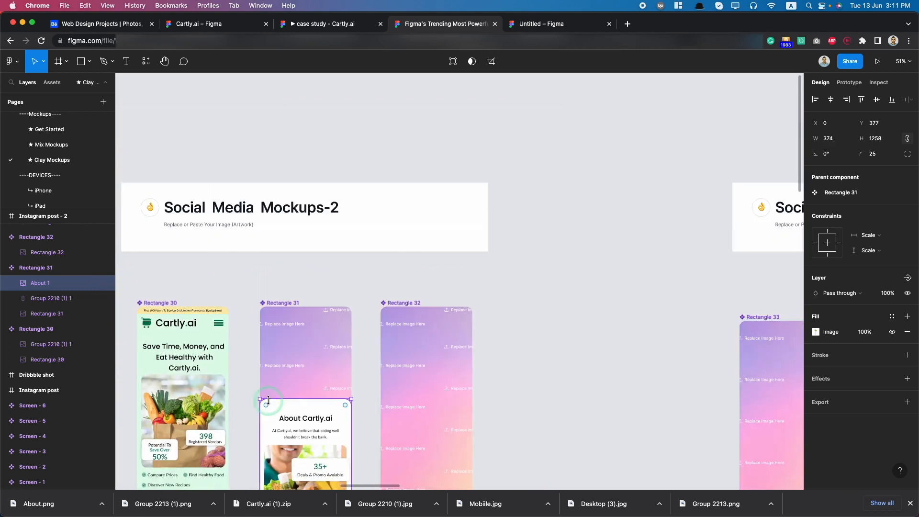
{"action": "scroll", "coordinate": [262, 402], "scroll_direction": "down", "scroll_amount": 3}
{"action": "left_click", "coordinate": [226, 322]}
{"action": "scroll", "coordinate": [180, 258], "scroll_direction": "up", "scroll_amount": 6}
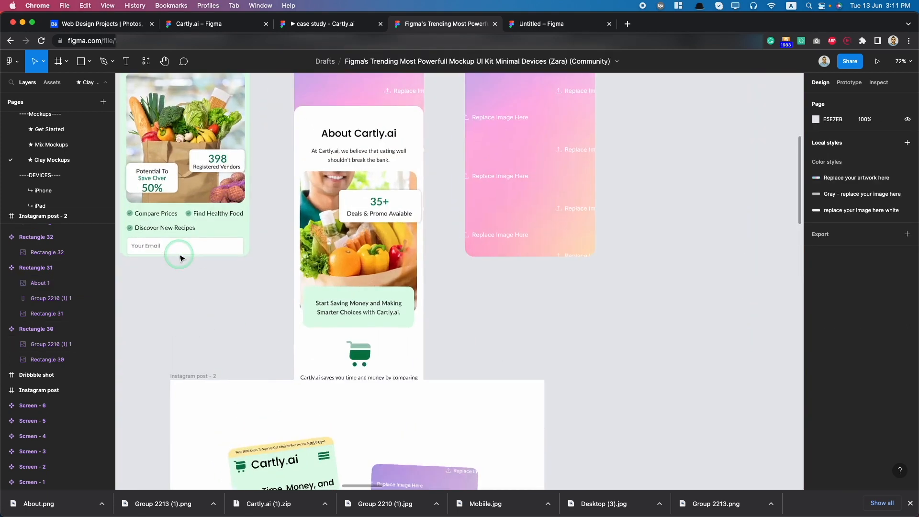
Step: Duplicate Rectangle 30's hero image into the Rectangle 31 component and place it over the About image's upper edge at X 0, Y -422
{"action": "left_click", "coordinate": [182, 261]}
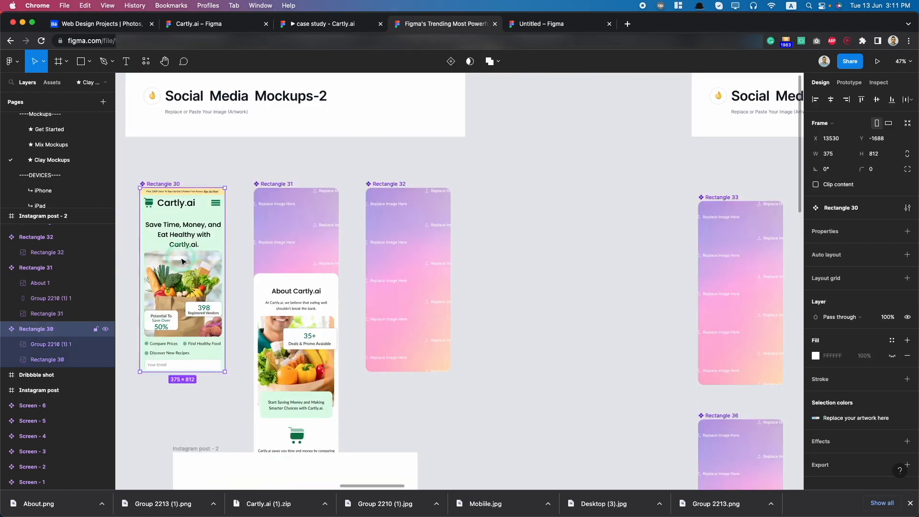
{"action": "double_click", "coordinate": [182, 261]}
{"action": "double_click", "coordinate": [181, 259]}
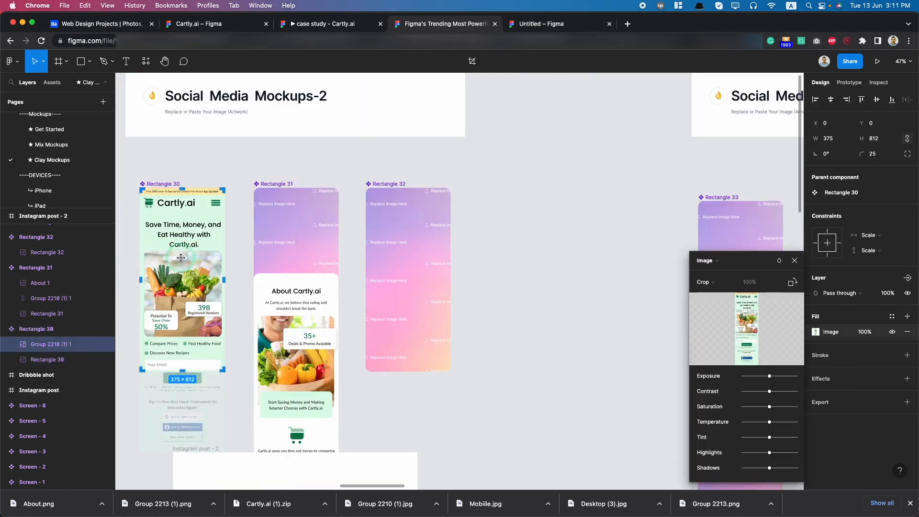
{"action": "left_click", "coordinate": [240, 234]}
{"action": "left_click_drag", "start_coordinate": [195, 247], "coordinate": [303, 246]}
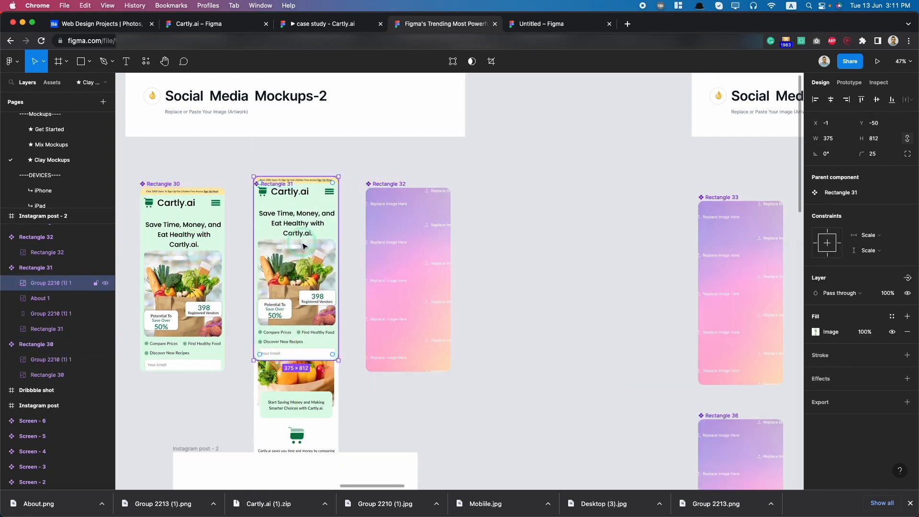
{"action": "double_click", "coordinate": [302, 246]}
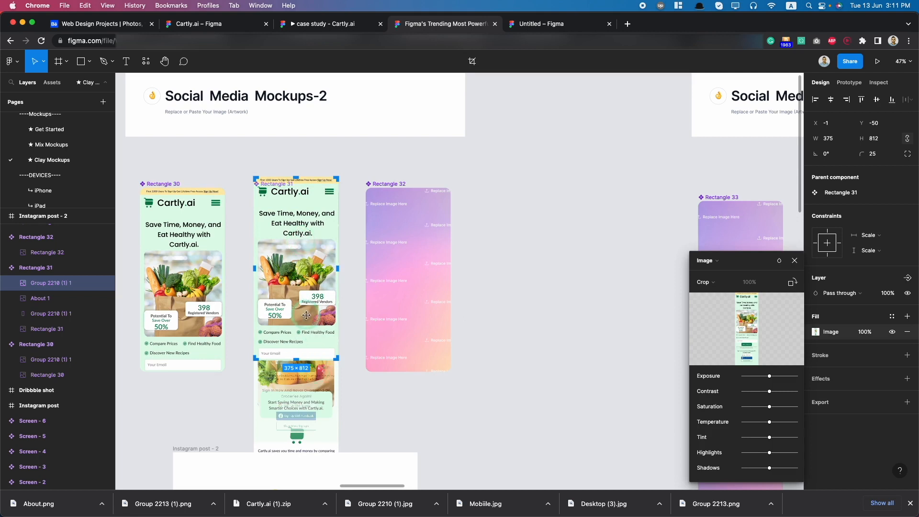
{"action": "left_click", "coordinate": [239, 234]}
{"action": "left_click_drag", "start_coordinate": [290, 255], "coordinate": [291, 171]}
{"action": "left_click", "coordinate": [41, 268]}
{"action": "left_click_drag", "start_coordinate": [43, 293], "coordinate": [44, 292]}
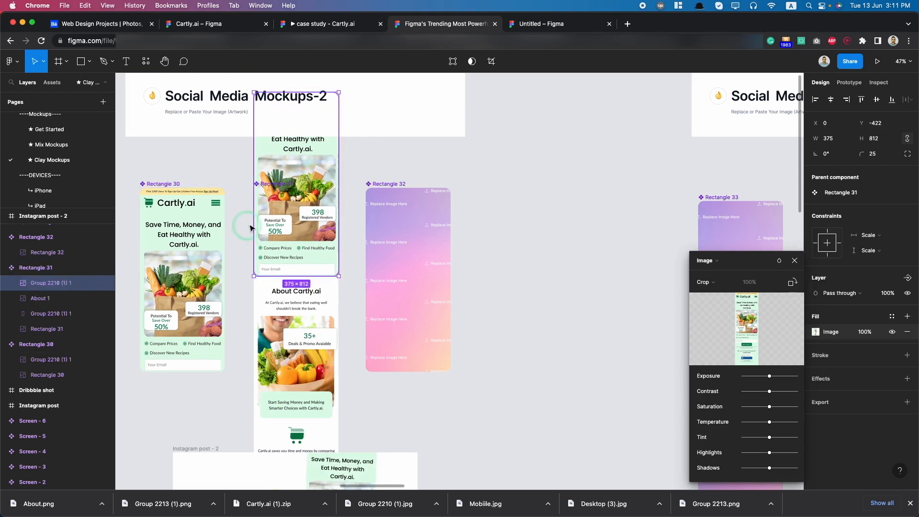
Step: Crop the duplicated hero image to its signup portion at 375 × 493 and align it with the top of Rectangle 31 at Y 0
{"action": "double_click", "coordinate": [286, 212]}
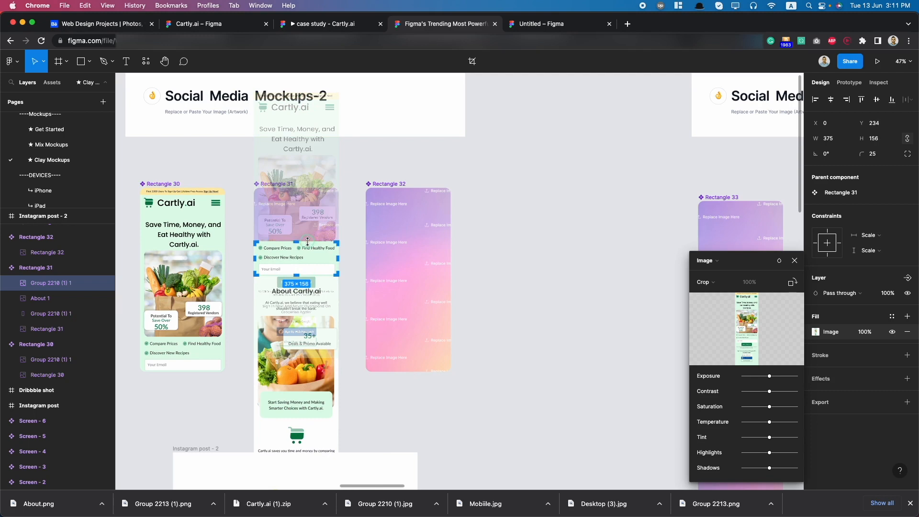
{"action": "left_click_drag", "start_coordinate": [301, 278], "coordinate": [313, 354]}
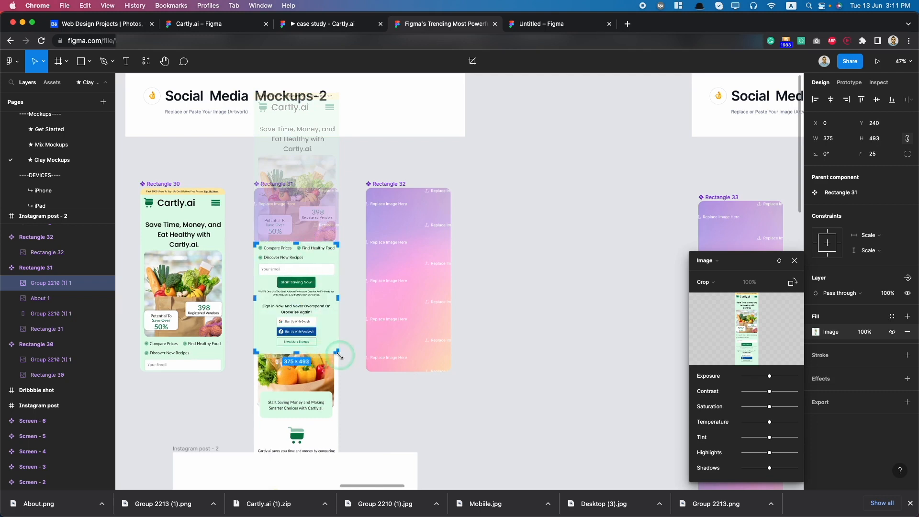
{"action": "key", "text": "Return"}
{"action": "left_click_drag", "start_coordinate": [316, 312], "coordinate": [315, 261]}
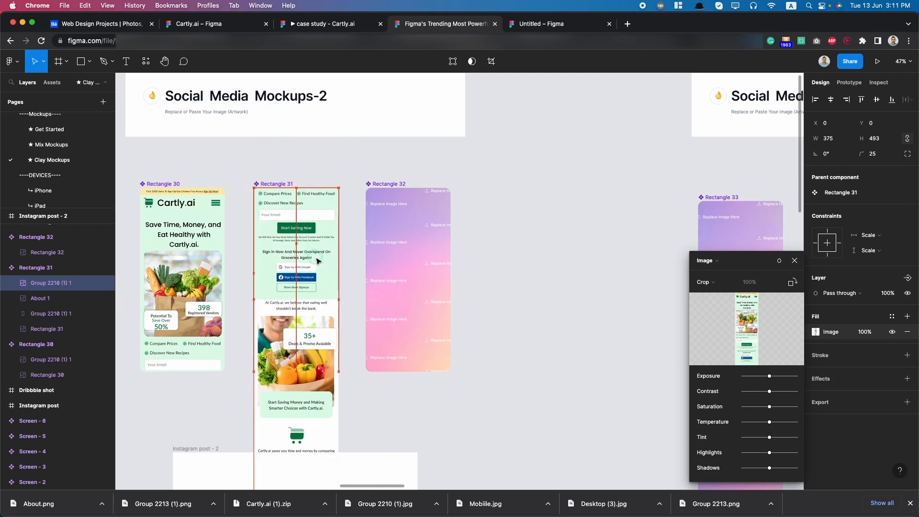
Step: Move the About image directly below the signup section to X 1, Y 493 and set both its top corner radii to 0
{"action": "left_click", "coordinate": [318, 342]}
{"action": "left_click_drag", "start_coordinate": [310, 321], "coordinate": [313, 347]}
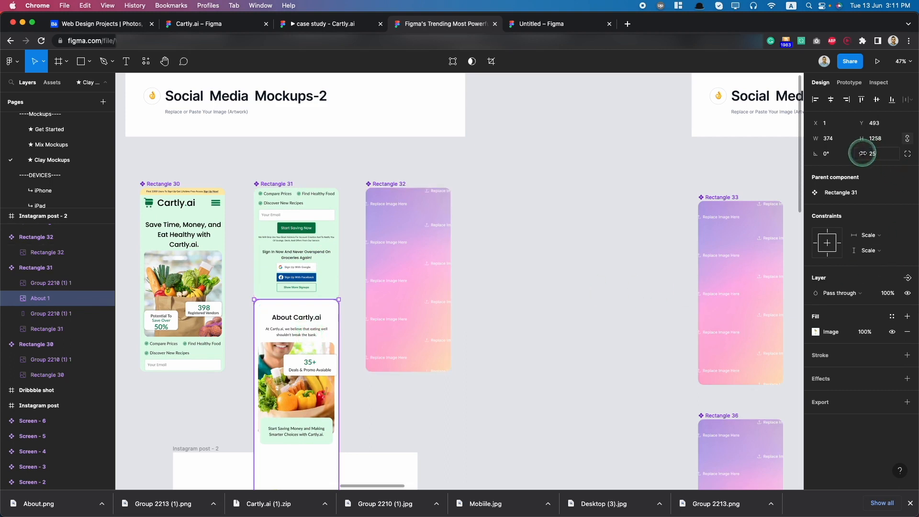
{"action": "left_click", "coordinate": [907, 154]}
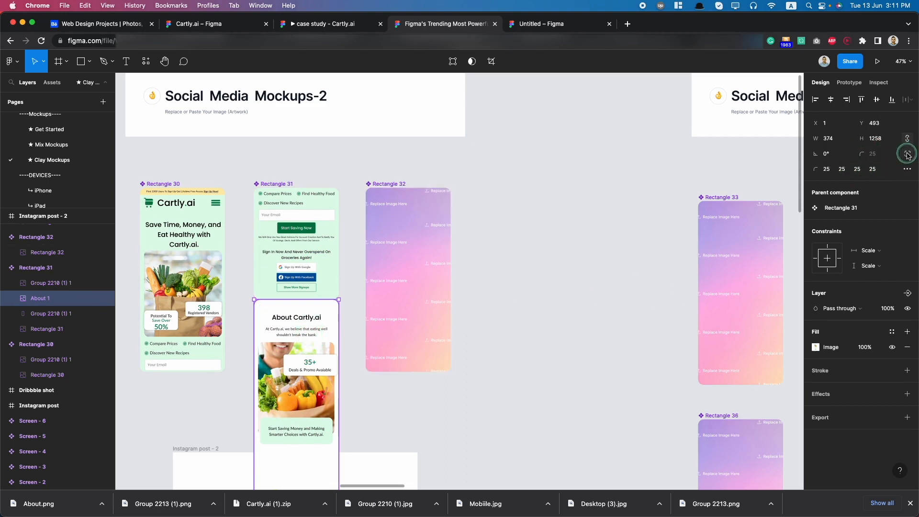
{"action": "left_click", "coordinate": [826, 169]}
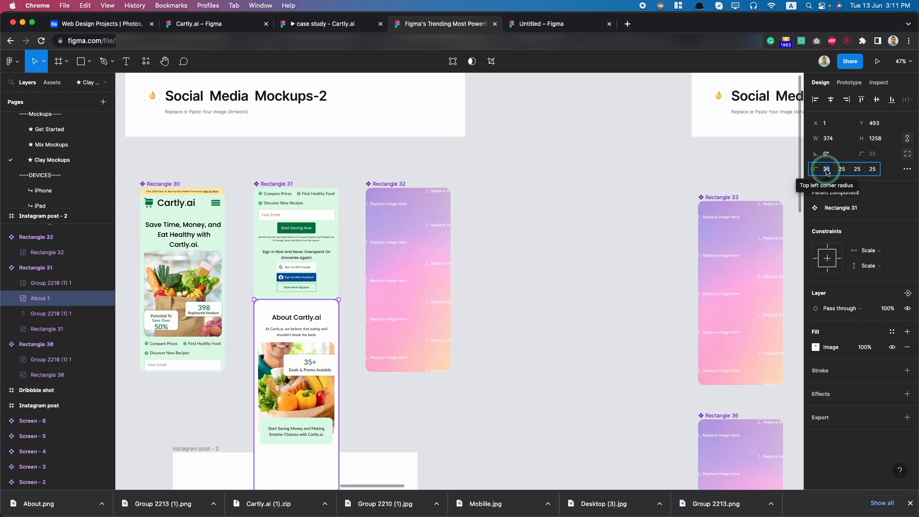
{"action": "type", "text": "0"}
{"action": "key", "text": "Return"}
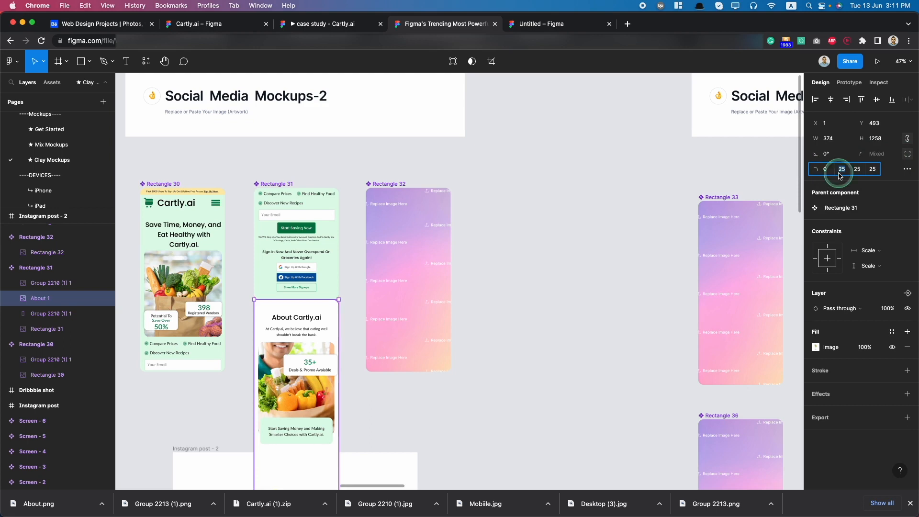
{"action": "left_click", "coordinate": [839, 173]}
{"action": "type", "text": "0"}
{"action": "key", "text": "Tab"}
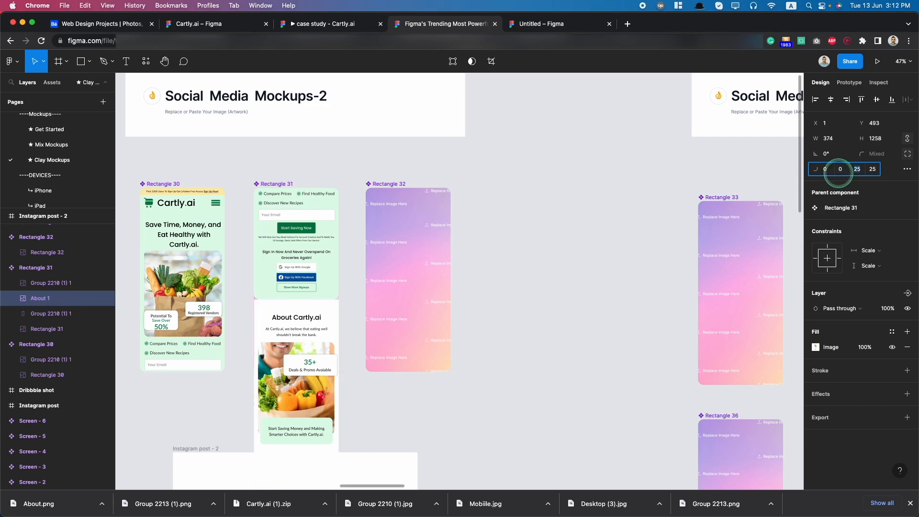
Step: Set both bottom corner radii of the signup section image in Rectangle 31 to 0
{"action": "left_click", "coordinate": [318, 279]}
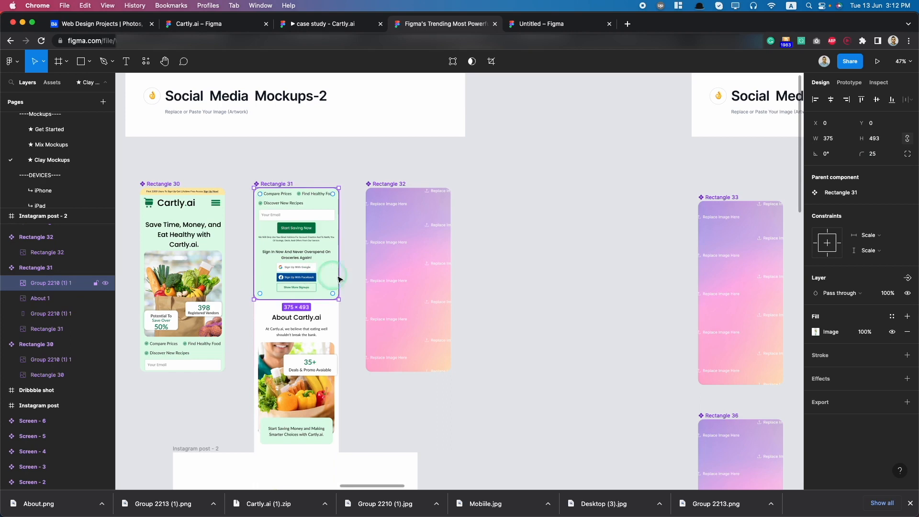
{"action": "left_click", "coordinate": [857, 155]}
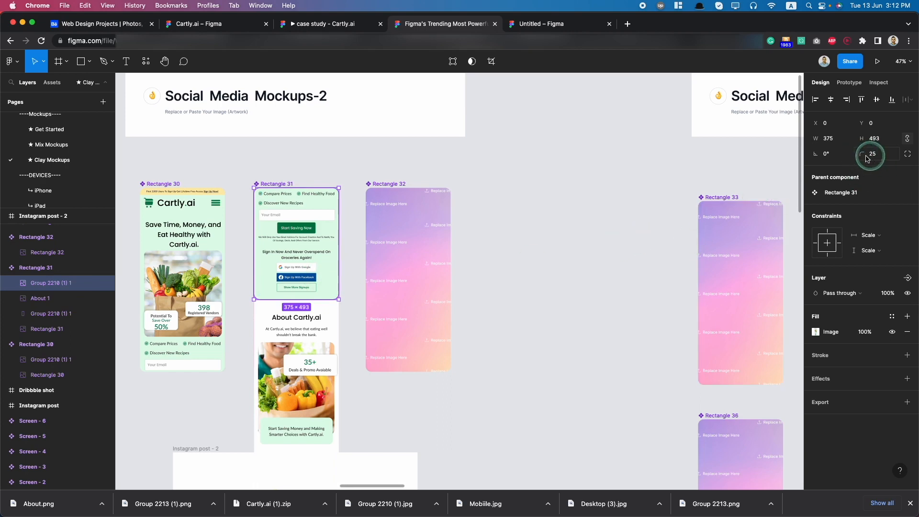
{"action": "left_click", "coordinate": [907, 154]}
{"action": "left_click", "coordinate": [870, 170]}
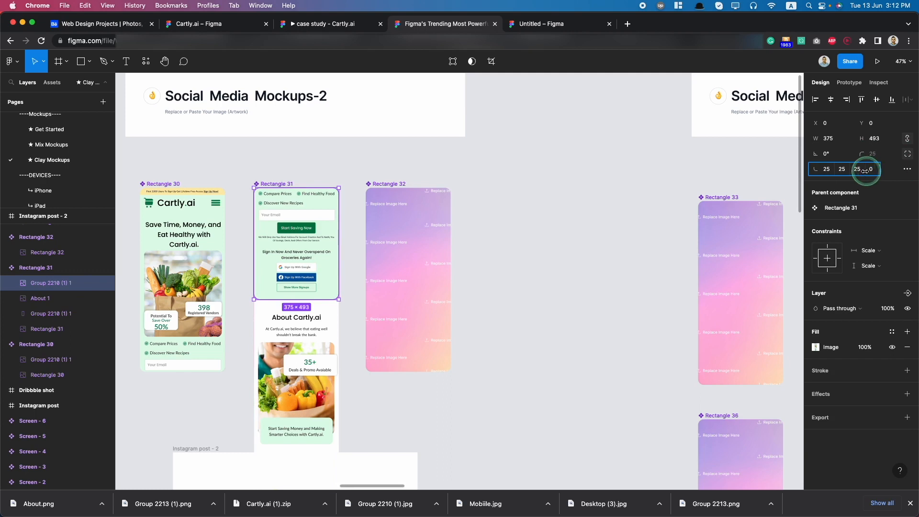
{"action": "key", "text": "Return"}
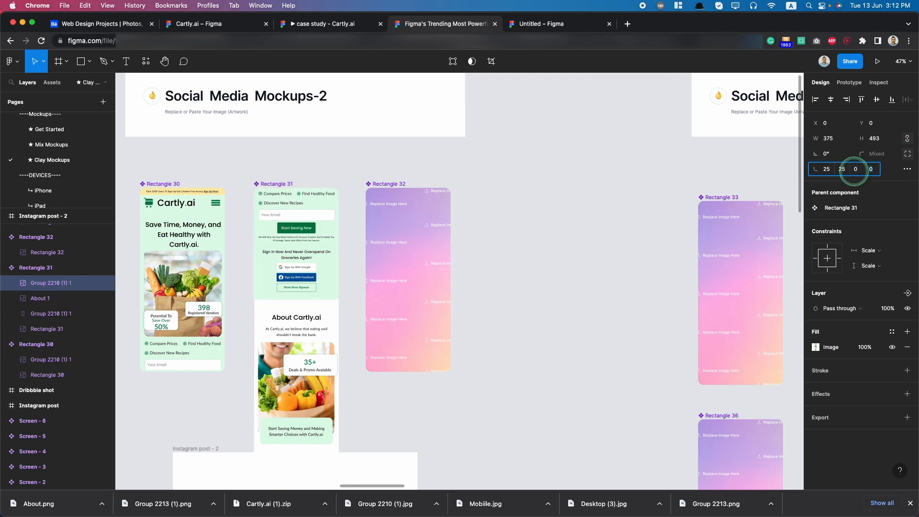
{"action": "left_click", "coordinate": [655, 296]}
Step: Crop the About image from its bottom edge to 374 × 319 so it ends at the Rectangle 31 component's lower edge
{"action": "scroll", "coordinate": [439, 386], "scroll_direction": "down", "scroll_amount": 5}
{"action": "scroll", "coordinate": [440, 386], "scroll_direction": "down", "scroll_amount": 4}
{"action": "scroll", "coordinate": [440, 386], "scroll_direction": "up", "scroll_amount": 4}
{"action": "left_click", "coordinate": [366, 410]}
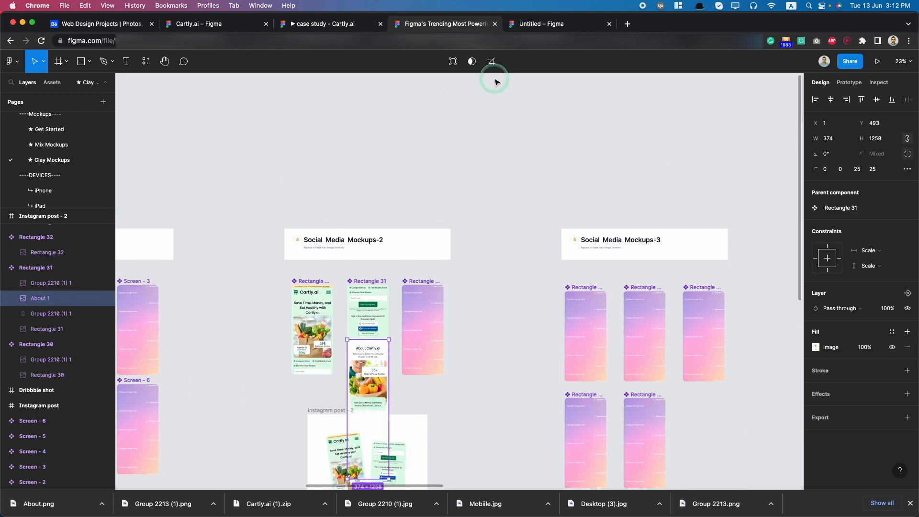
{"action": "left_click", "coordinate": [491, 62]}
{"action": "scroll", "coordinate": [375, 315], "scroll_direction": "down", "scroll_amount": 3}
{"action": "left_click_drag", "start_coordinate": [363, 345], "coordinate": [355, 129]}
{"action": "scroll", "coordinate": [373, 259], "scroll_direction": "up", "scroll_amount": 10}
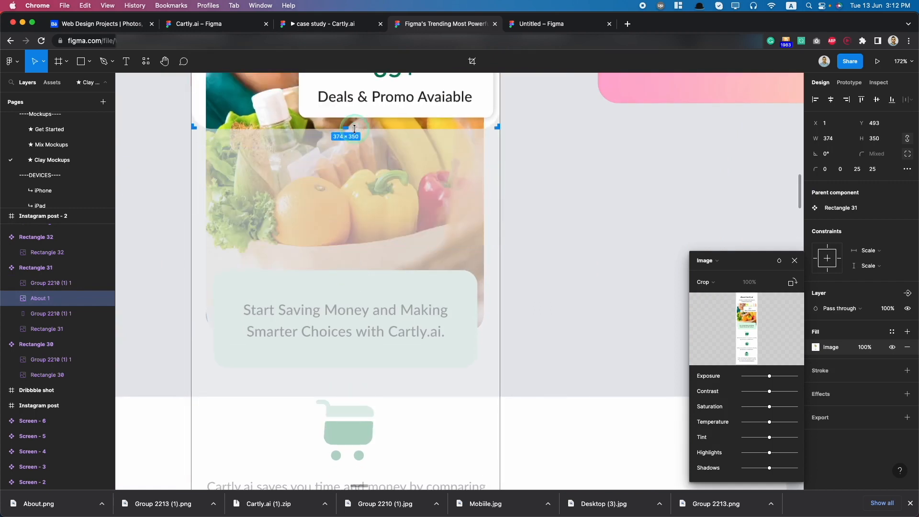
{"action": "scroll", "coordinate": [355, 128], "scroll_direction": "down", "scroll_amount": 6}
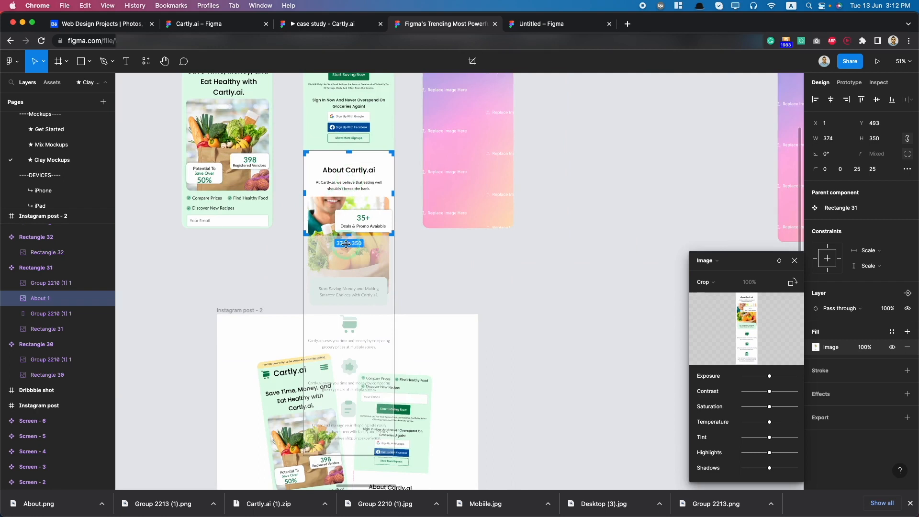
{"action": "mouse_move", "coordinate": [346, 236]}
{"action": "left_mouse_down"}
{"action": "mouse_move", "coordinate": [349, 201]}
{"action": "mouse_move", "coordinate": [353, 227]}
{"action": "left_mouse_up"}
{"action": "key", "text": "Return"}
{"action": "left_click", "coordinate": [402, 285]}
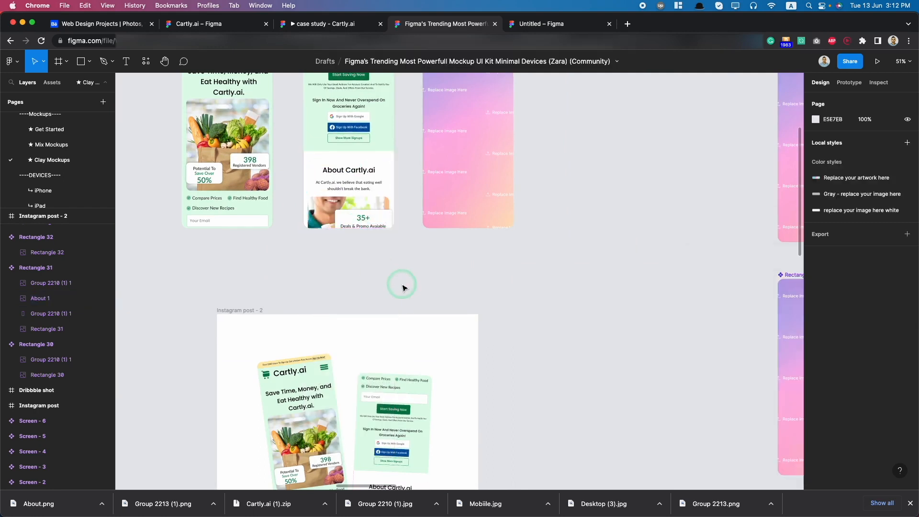
Step: Examine the combined signup and About screen in the Instagram post - 2 and - 3 mockups, then select the About image in Rectangle 31
{"action": "scroll", "coordinate": [402, 284], "scroll_direction": "down", "scroll_amount": 3}
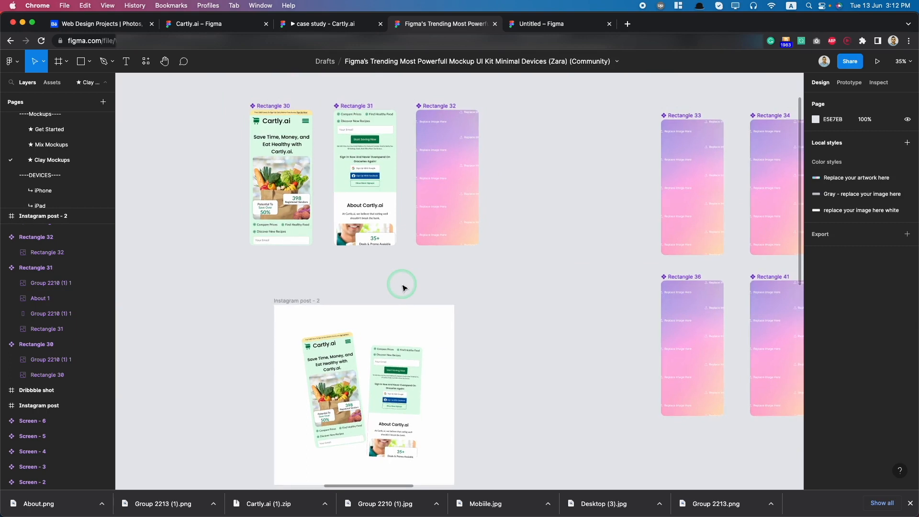
{"action": "scroll", "coordinate": [401, 284], "scroll_direction": "down", "scroll_amount": 5}
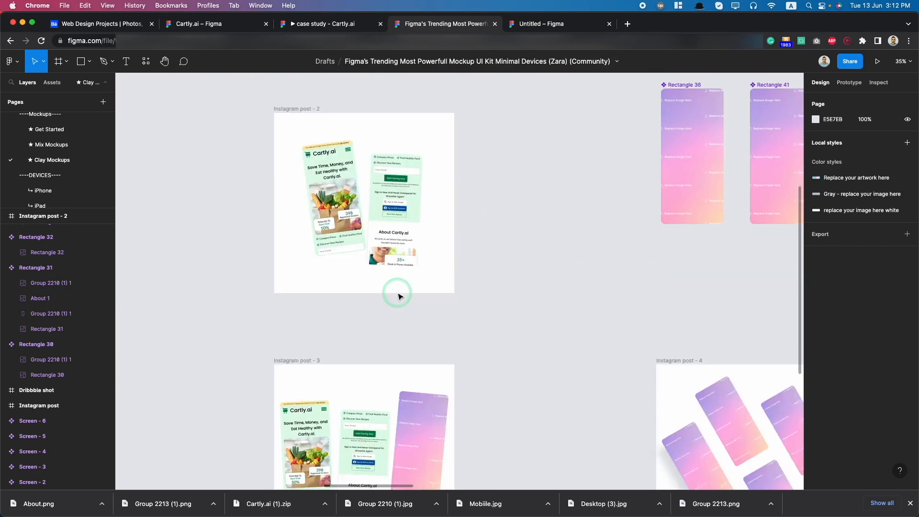
{"action": "scroll", "coordinate": [396, 293], "scroll_direction": "down", "scroll_amount": 3}
{"action": "scroll", "coordinate": [380, 329], "scroll_direction": "down", "scroll_amount": 4}
{"action": "scroll", "coordinate": [322, 193], "scroll_direction": "up", "scroll_amount": 8}
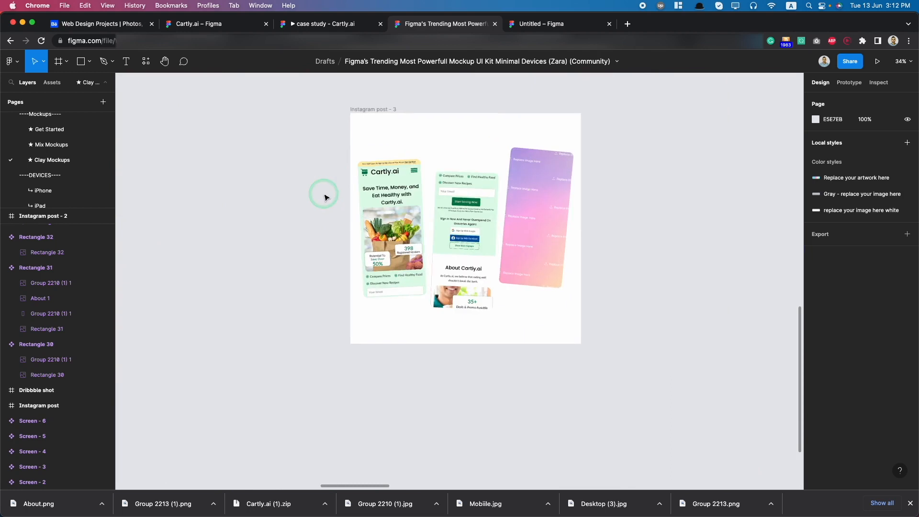
{"action": "scroll", "coordinate": [495, 182], "scroll_direction": "up", "scroll_amount": 2}
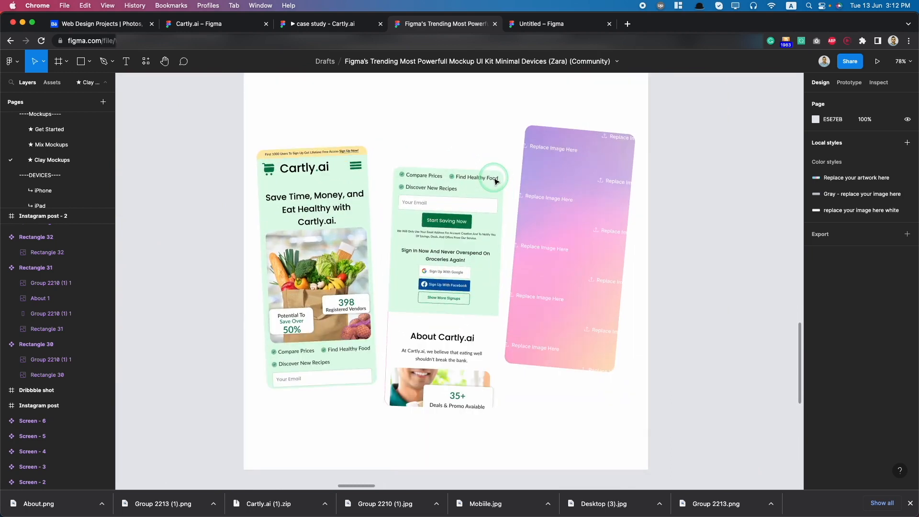
{"action": "scroll", "coordinate": [495, 181], "scroll_direction": "down", "scroll_amount": 6}
{"action": "scroll", "coordinate": [479, 185], "scroll_direction": "down", "scroll_amount": 4}
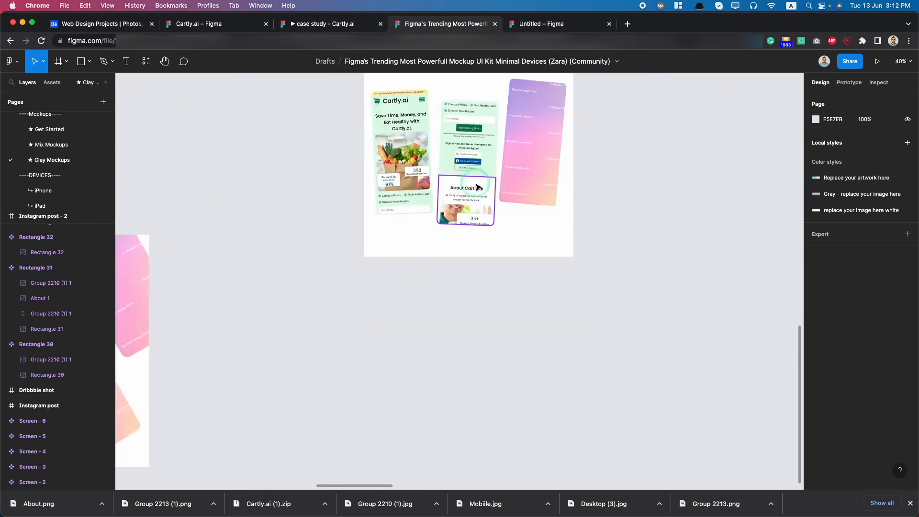
{"action": "scroll", "coordinate": [478, 187], "scroll_direction": "right", "scroll_amount": 3}
{"action": "scroll", "coordinate": [470, 185], "scroll_direction": "up", "scroll_amount": 7}
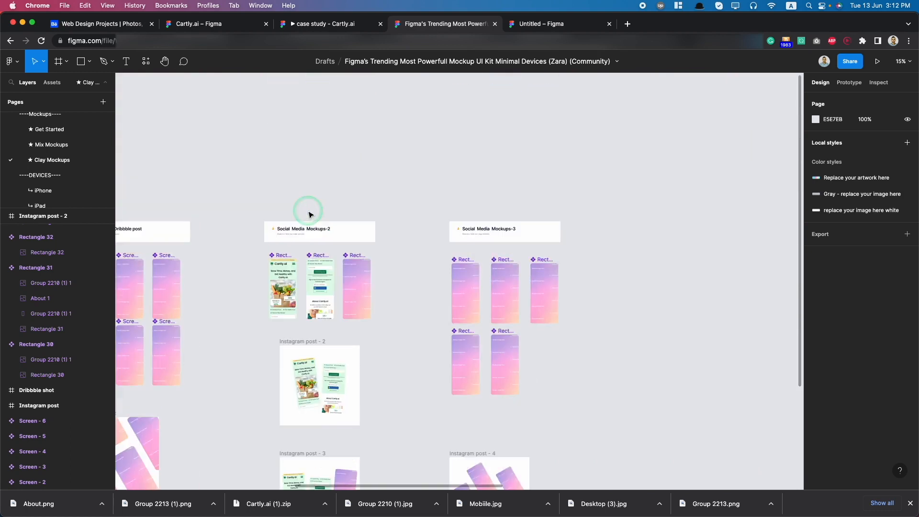
{"action": "double_click", "coordinate": [324, 310]}
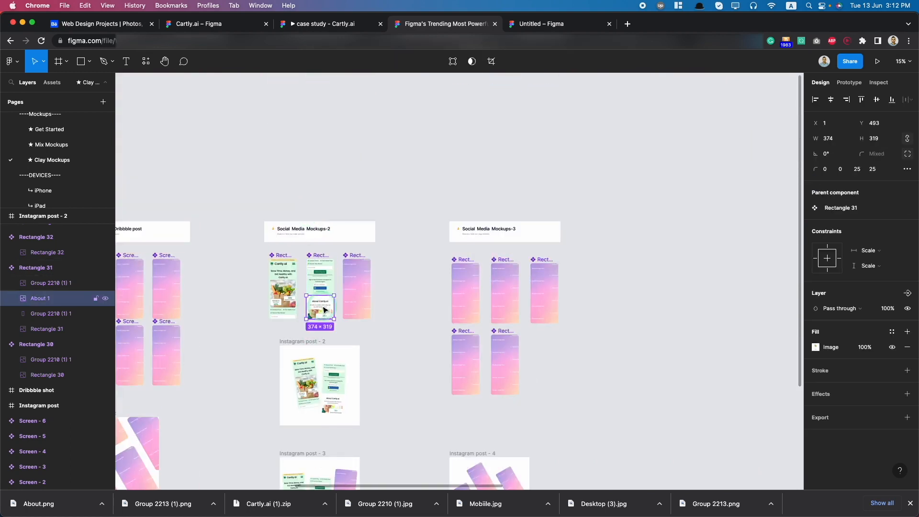
Step: Duplicate the About image into the Rectangle 32 component at X 1, Y 0 and extend its crop down to 374 × 812
{"action": "left_click_drag", "start_coordinate": [324, 310], "coordinate": [359, 274]}
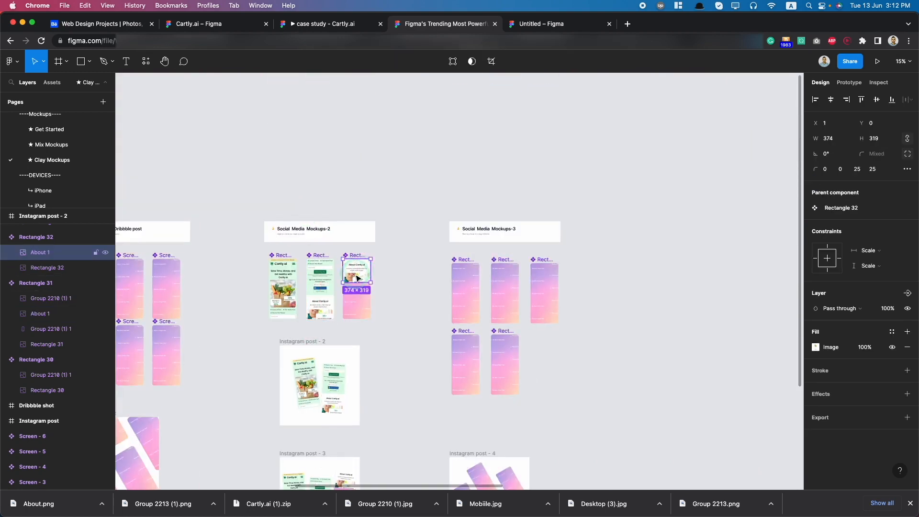
{"action": "scroll", "coordinate": [354, 277], "scroll_direction": "up", "scroll_amount": 6}
{"action": "double_click", "coordinate": [380, 272]}
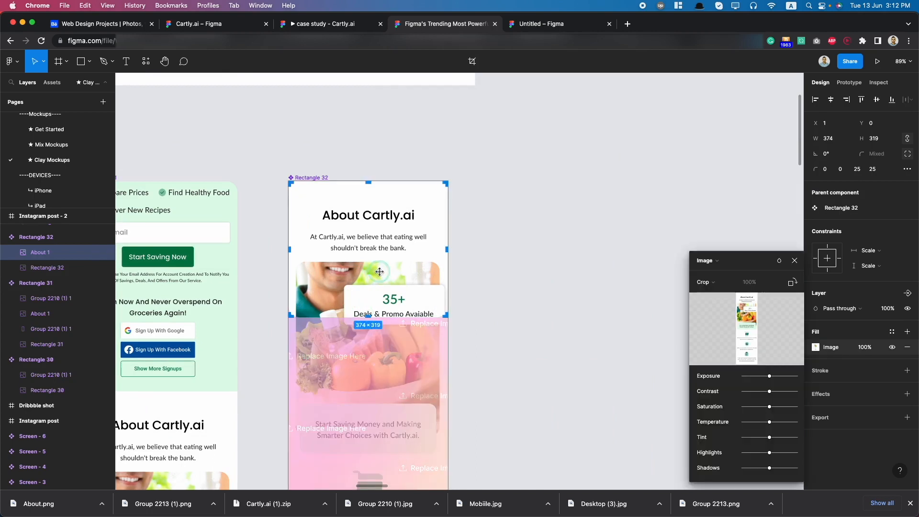
{"action": "left_click_drag", "start_coordinate": [369, 322], "coordinate": [421, 201]}
{"action": "key", "text": "Return"}
{"action": "scroll", "coordinate": [449, 248], "scroll_direction": "down", "scroll_amount": 6}
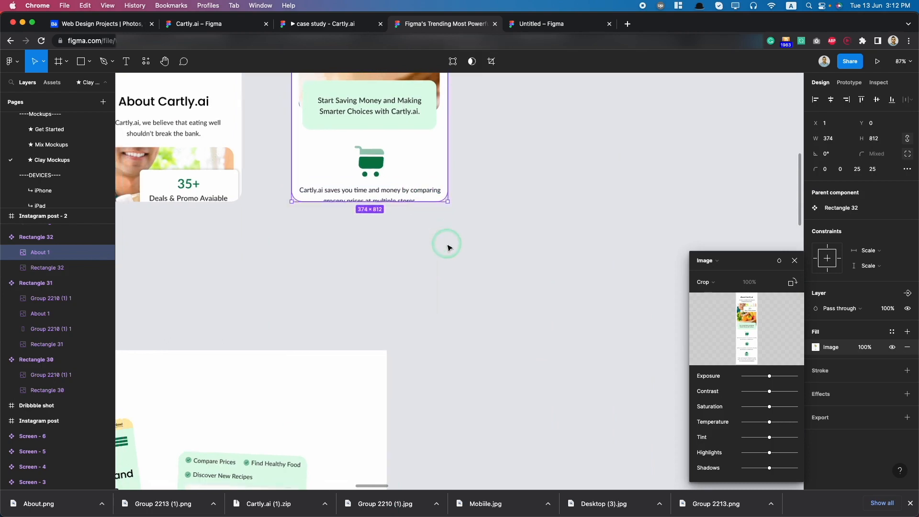
{"action": "scroll", "coordinate": [448, 246], "scroll_direction": "up", "scroll_amount": 3}
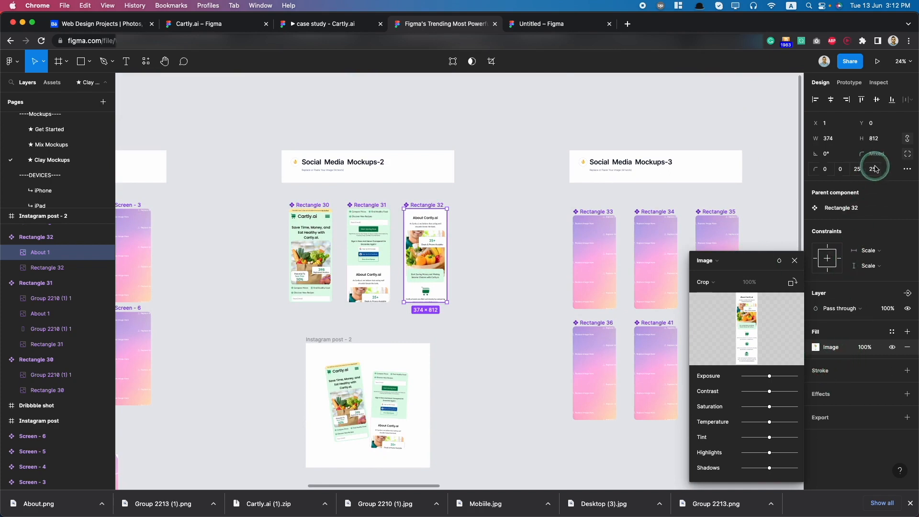
Step: Set the top corner radii of the About image in Rectangle 32 to 25
{"action": "left_click", "coordinate": [824, 170]}
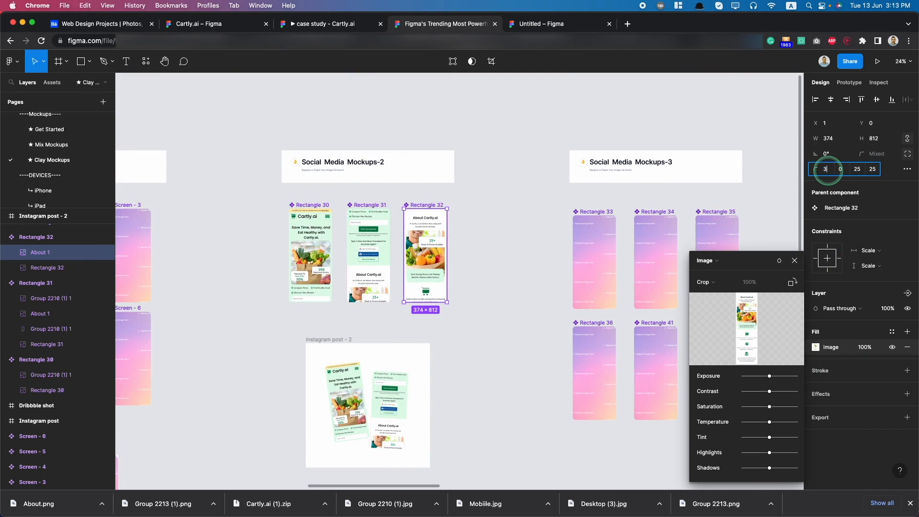
{"action": "type", "text": "25"}
{"action": "key", "text": "Tab"}
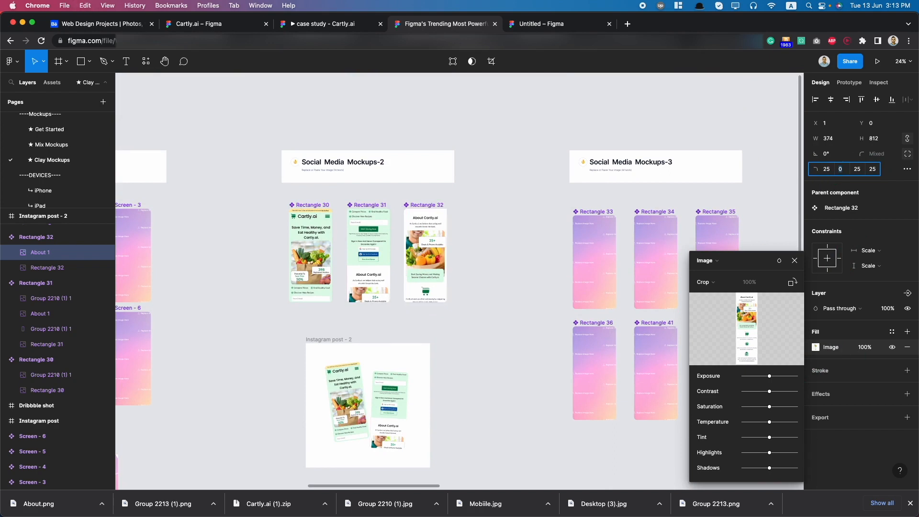
{"action": "left_click", "coordinate": [502, 297]}
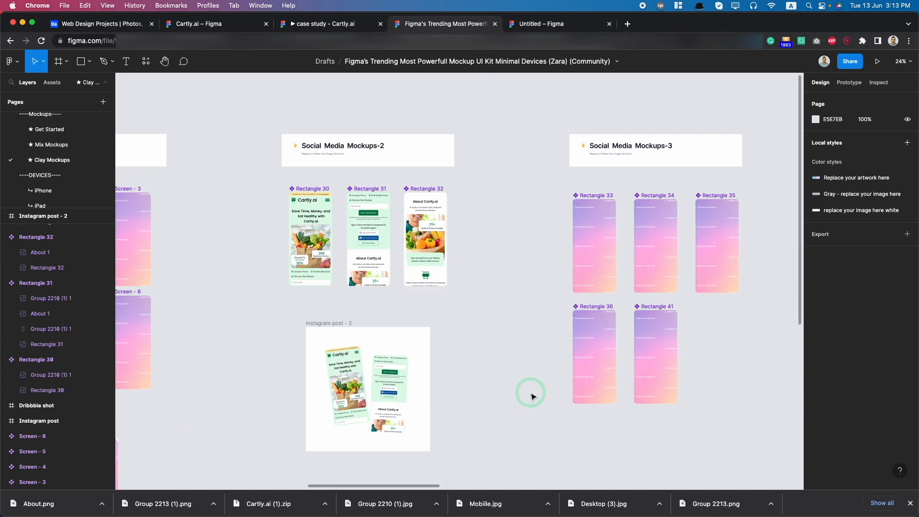
Step: Copy the three phone mockups from Instagram post - 3 onto the Cartly.ai file's case study page, over the Mobile Mockups frame
{"action": "scroll", "coordinate": [529, 390], "scroll_direction": "down", "scroll_amount": 5}
{"action": "scroll", "coordinate": [451, 311], "scroll_direction": "down", "scroll_amount": 3}
{"action": "scroll", "coordinate": [450, 311], "scroll_direction": "up", "scroll_amount": 5}
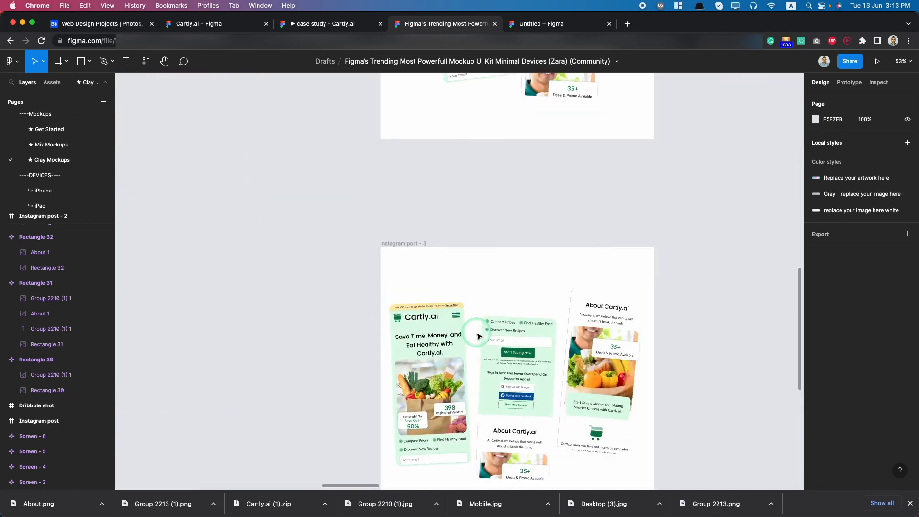
{"action": "scroll", "coordinate": [477, 336], "scroll_direction": "down", "scroll_amount": 3}
{"action": "left_click", "coordinate": [450, 354]}
{"action": "left_click", "coordinate": [504, 350], "text": "shift"}
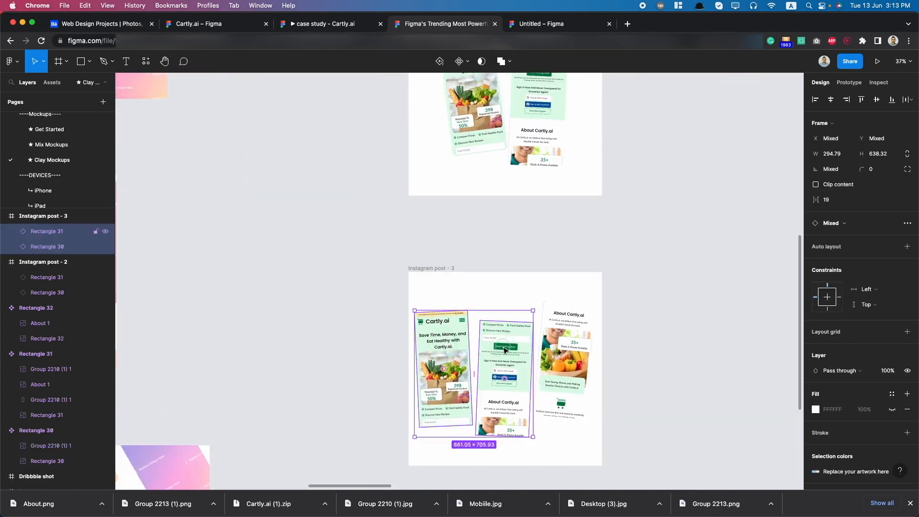
{"action": "left_click", "coordinate": [561, 353], "text": "shift"}
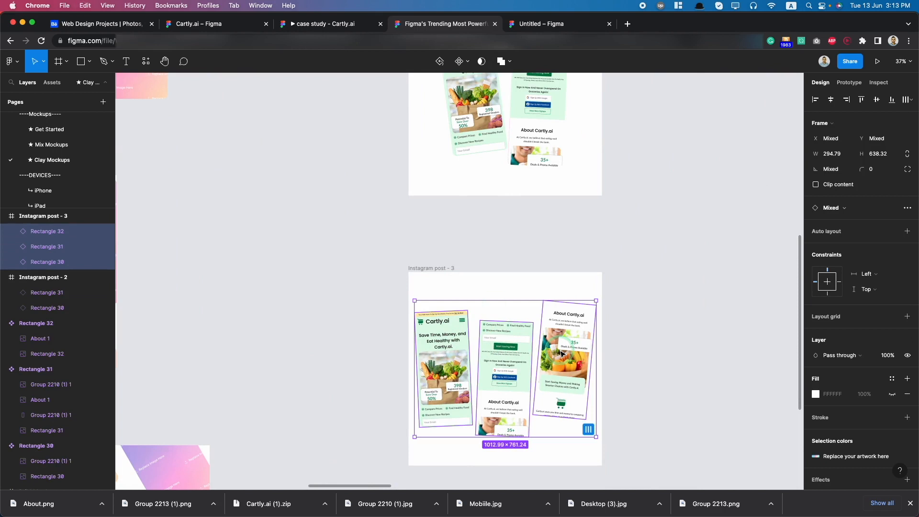
{"action": "left_click", "coordinate": [222, 26]}
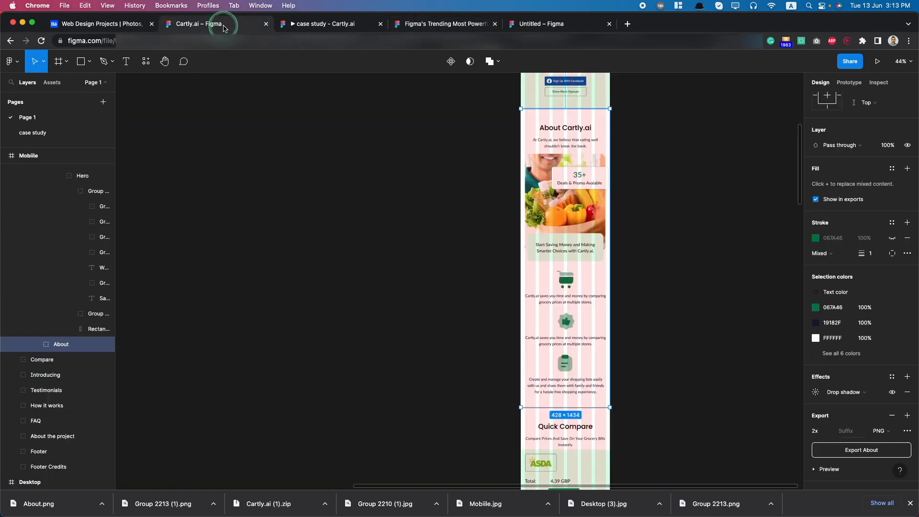
{"action": "scroll", "coordinate": [303, 233], "scroll_direction": "down", "scroll_amount": 10}
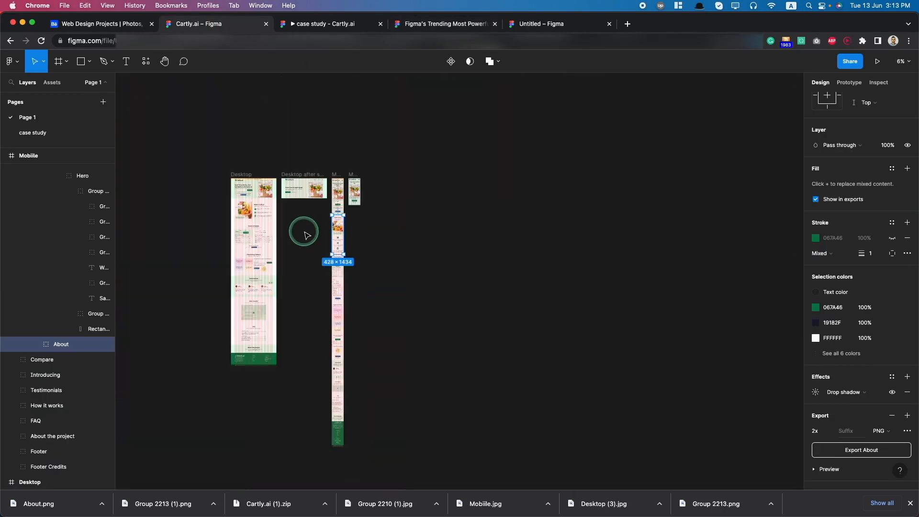
{"action": "left_click", "coordinate": [29, 133]}
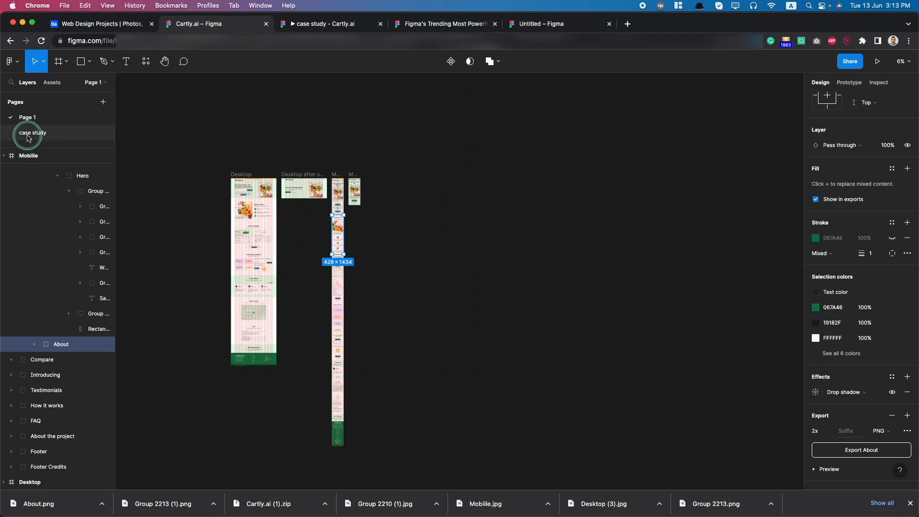
{"action": "left_click", "coordinate": [455, 287]}
{"action": "scroll", "coordinate": [455, 286], "scroll_direction": "up", "scroll_amount": 5}
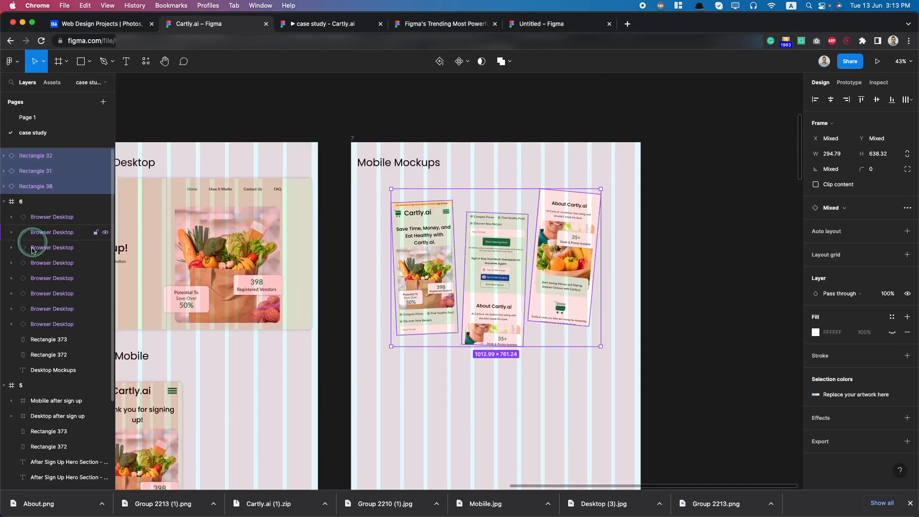
Step: Nest the three pasted phone mockups, Rectangle 30, 31 and 32, inside frame 7 in the layer hierarchy
{"action": "left_click", "coordinate": [353, 140]}
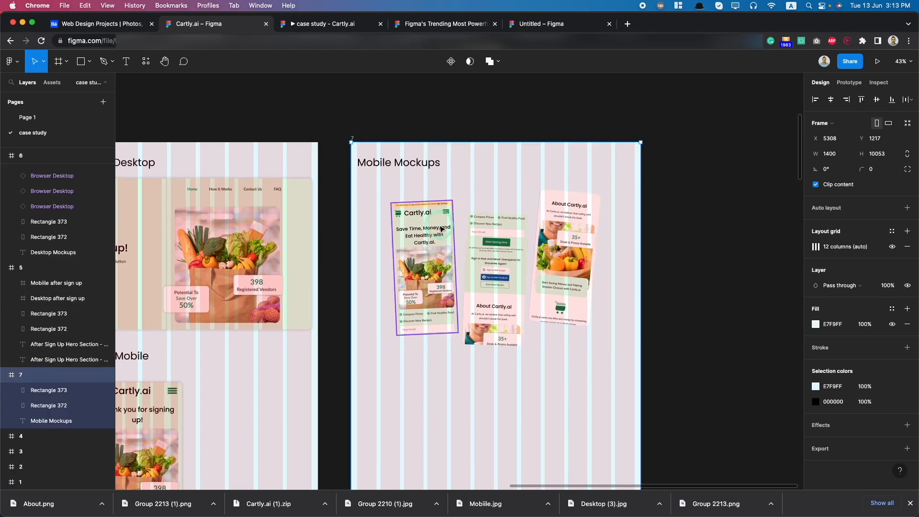
{"action": "left_click", "coordinate": [428, 268]}
{"action": "left_click", "coordinate": [516, 262], "text": "shift"}
{"action": "left_click", "coordinate": [568, 254], "text": "shift"}
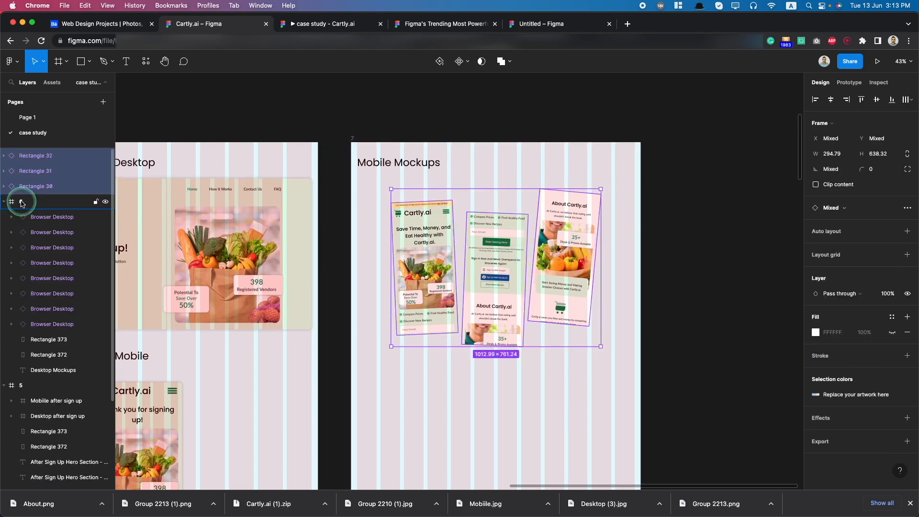
{"action": "left_click_drag", "start_coordinate": [35, 185], "coordinate": [49, 390]}
{"action": "left_click", "coordinate": [656, 328]}
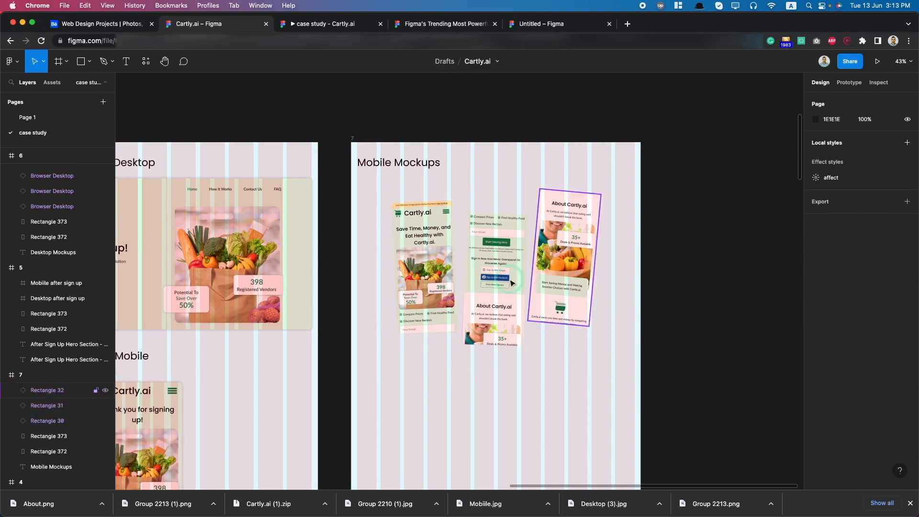
Step: Move the three phone mockups together to about 58 px below the Mobile Mockups heading
{"action": "left_click", "coordinate": [415, 257]}
{"action": "left_click", "coordinate": [495, 262], "text": "shift"}
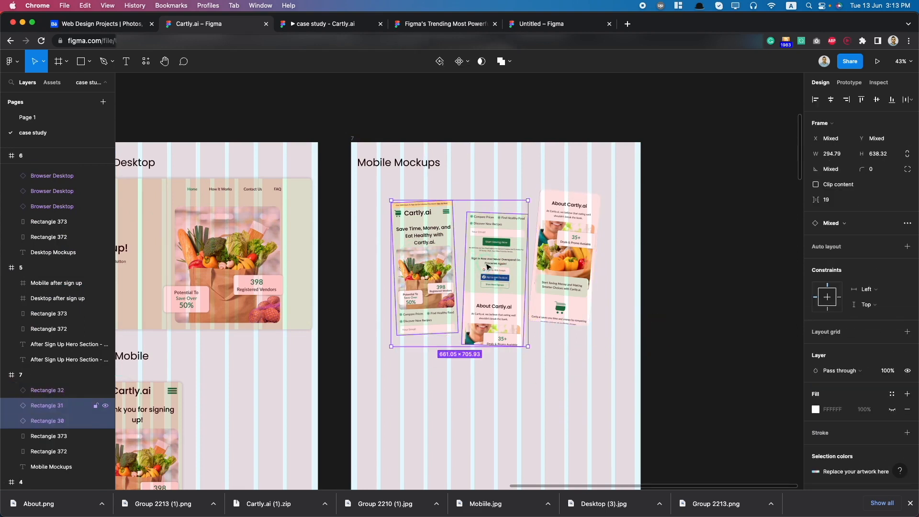
{"action": "left_click", "coordinate": [558, 269], "text": "shift"}
{"action": "mouse_move", "coordinate": [558, 268]}
{"action": "left_mouse_down"}
{"action": "mouse_move", "coordinate": [523, 263]}
{"action": "mouse_move", "coordinate": [555, 260]}
{"action": "left_mouse_up"}
{"action": "key", "text": "alt"}
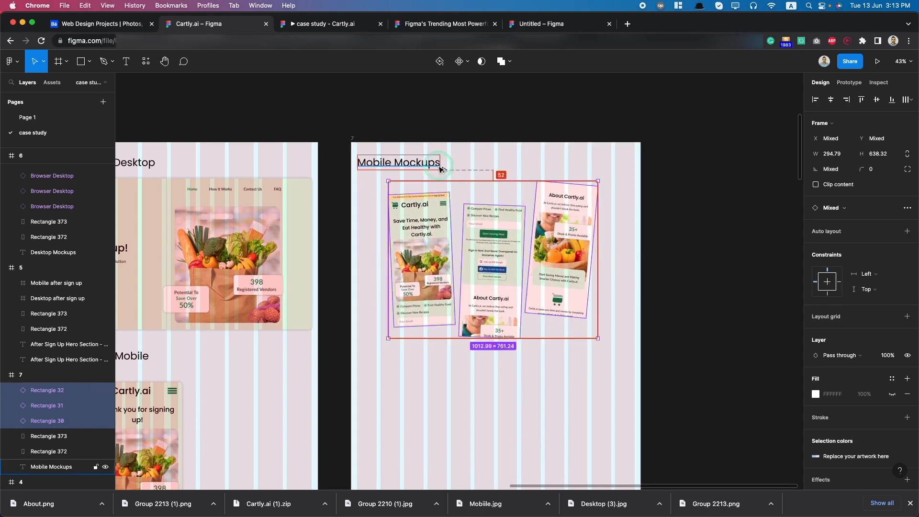
{"action": "key", "text": "alt+Down"}
{"action": "key", "text": "Down"}
{"action": "key", "text": "Down"}
{"action": "key", "text": "Down"}
{"action": "key", "text": "Down"}
{"action": "key", "text": "Down"}
{"action": "key", "text": "Down"}
{"action": "key", "text": "Down"}
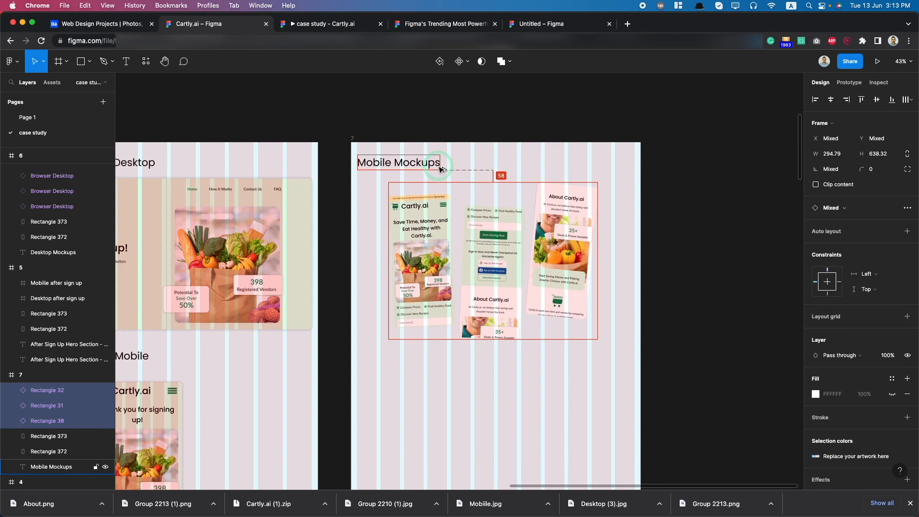
Step: Present frame 7 as a prototype and inspect how the three phone mockups look under the Mobile Mockups heading
{"action": "left_click", "coordinate": [347, 127]}
{"action": "left_click", "coordinate": [353, 138]}
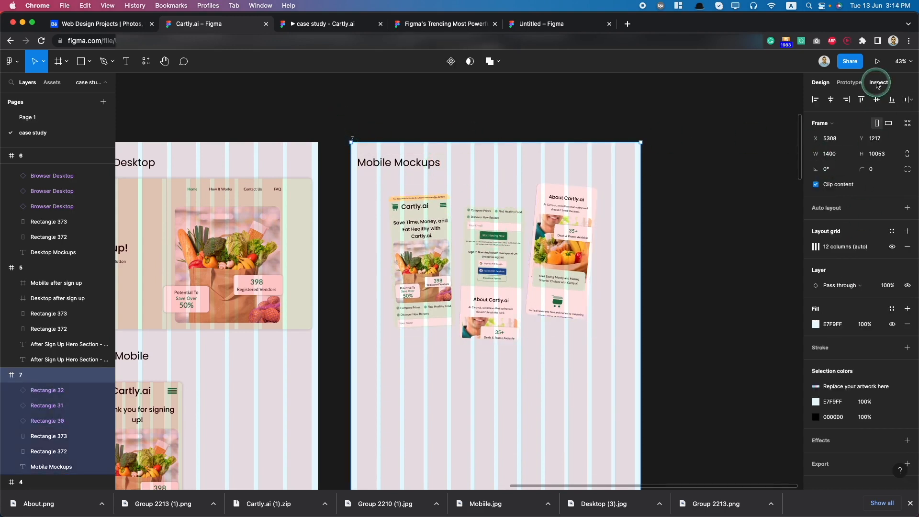
{"action": "left_click", "coordinate": [877, 61]}
{"action": "scroll", "coordinate": [641, 309], "scroll_direction": "up", "scroll_amount": 3}
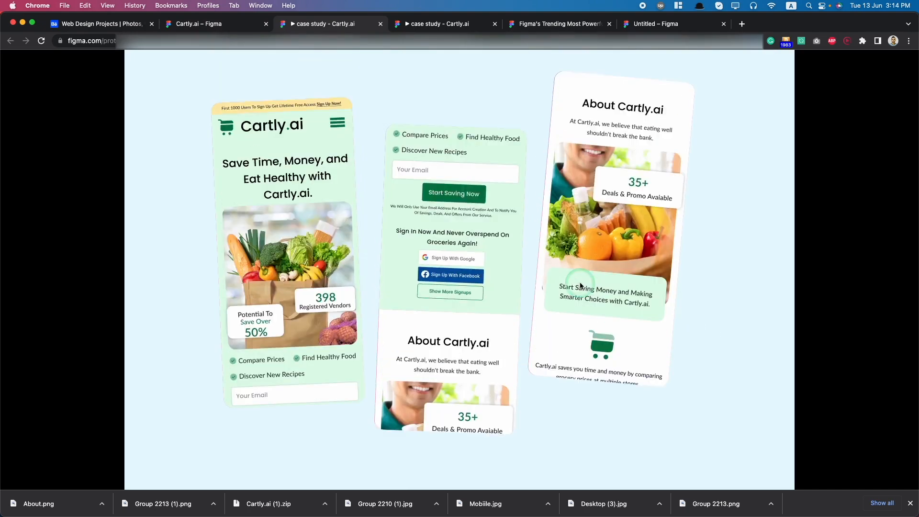
{"action": "scroll", "coordinate": [335, 277], "scroll_direction": "down", "scroll_amount": 2}
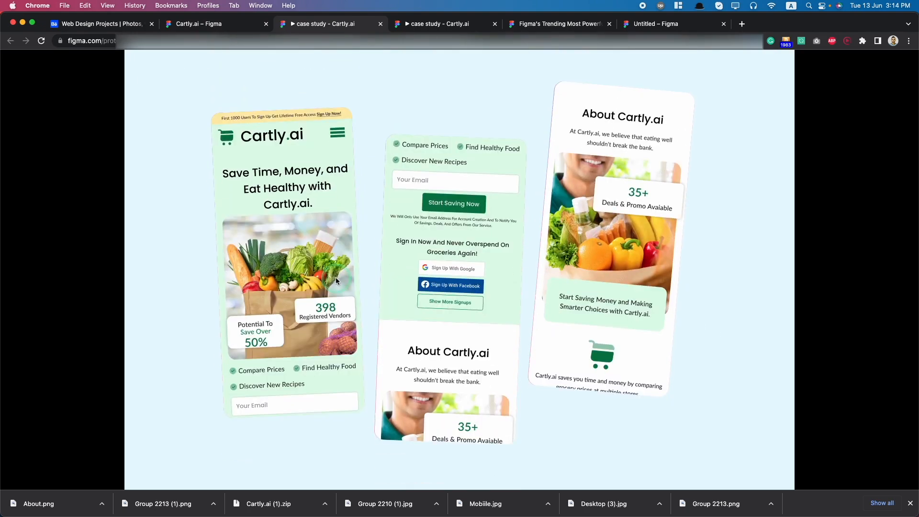
{"action": "scroll", "coordinate": [335, 277], "scroll_direction": "up", "scroll_amount": 1}
Step: Switch to the mockup kit file and examine the join between the signup and About sections in the Rectangle 31 component
{"action": "left_click", "coordinate": [433, 24]}
{"action": "left_click", "coordinate": [527, 24]}
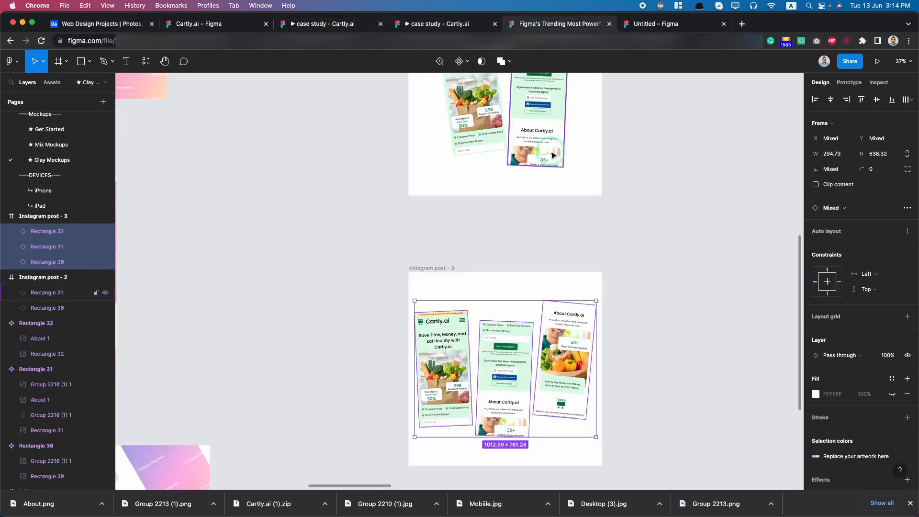
{"action": "scroll", "coordinate": [552, 156], "scroll_direction": "up", "scroll_amount": 2}
{"action": "scroll", "coordinate": [531, 184], "scroll_direction": "down", "scroll_amount": 4}
{"action": "scroll", "coordinate": [498, 211], "scroll_direction": "up", "scroll_amount": 3}
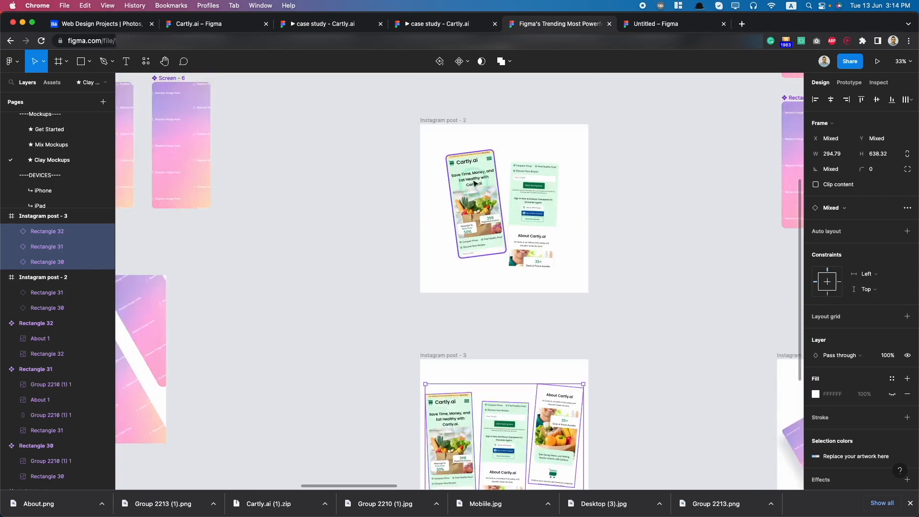
{"action": "scroll", "coordinate": [471, 177], "scroll_direction": "up", "scroll_amount": 3}
{"action": "scroll", "coordinate": [472, 178], "scroll_direction": "up", "scroll_amount": 5}
{"action": "scroll", "coordinate": [470, 179], "scroll_direction": "up", "scroll_amount": 8}
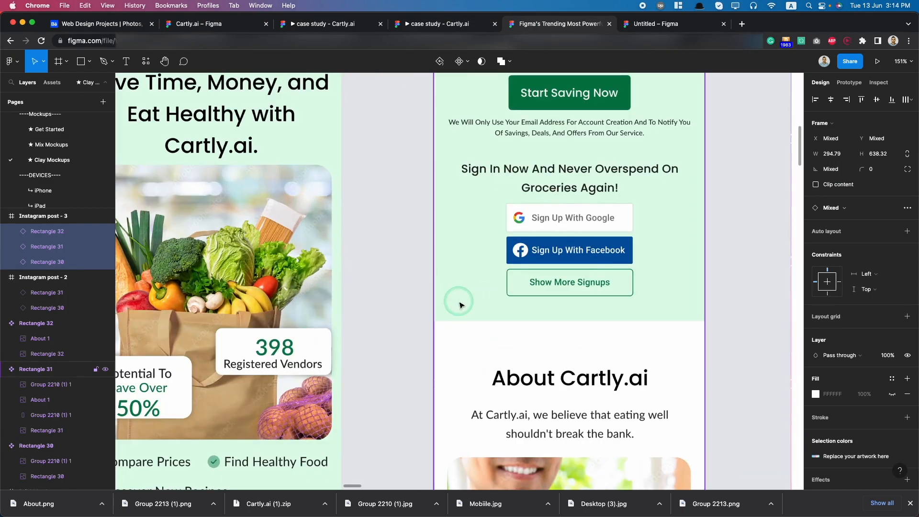
{"action": "left_click", "coordinate": [459, 305]}
{"action": "left_click", "coordinate": [479, 339]}
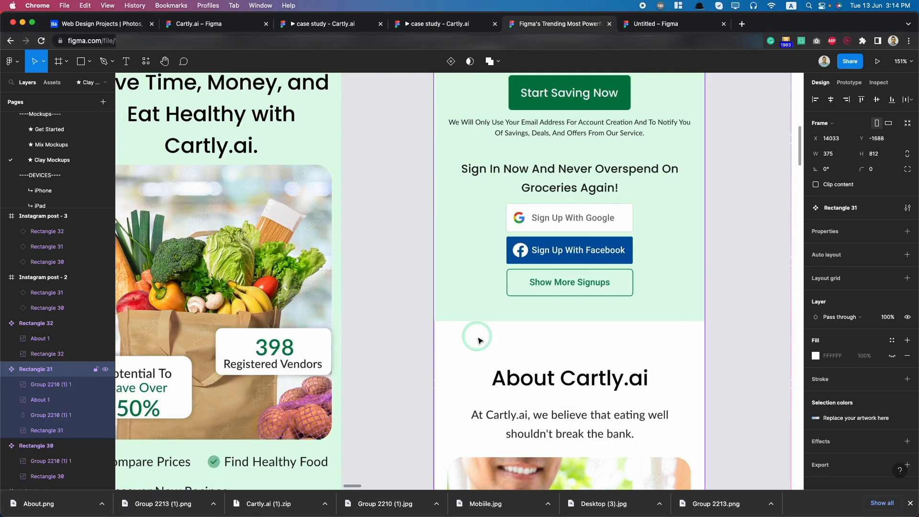
{"action": "left_click", "coordinate": [480, 339]}
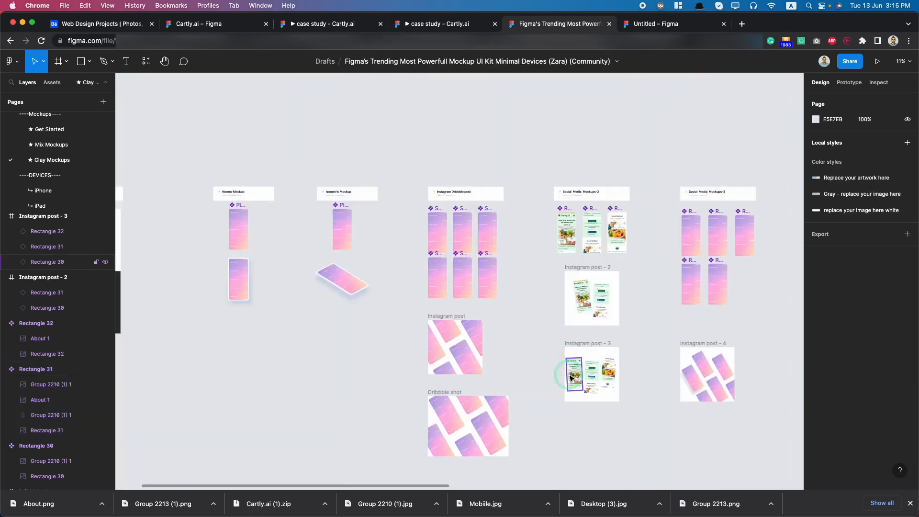
Step: Group the three phone mockups in Instagram post - 3 and export the group as a 2x PNG
{"action": "left_click", "coordinate": [570, 377]}
{"action": "left_click", "coordinate": [590, 376], "text": "shift"}
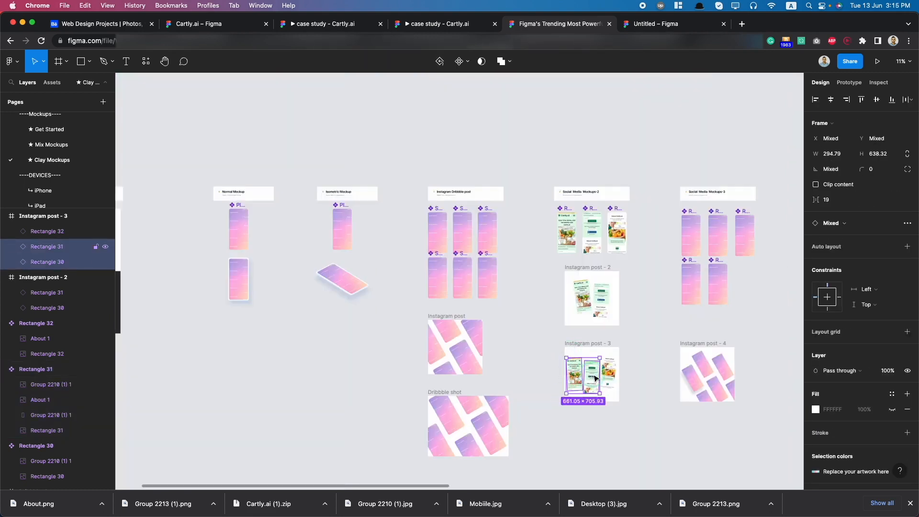
{"action": "left_click", "coordinate": [607, 377], "text": "shift"}
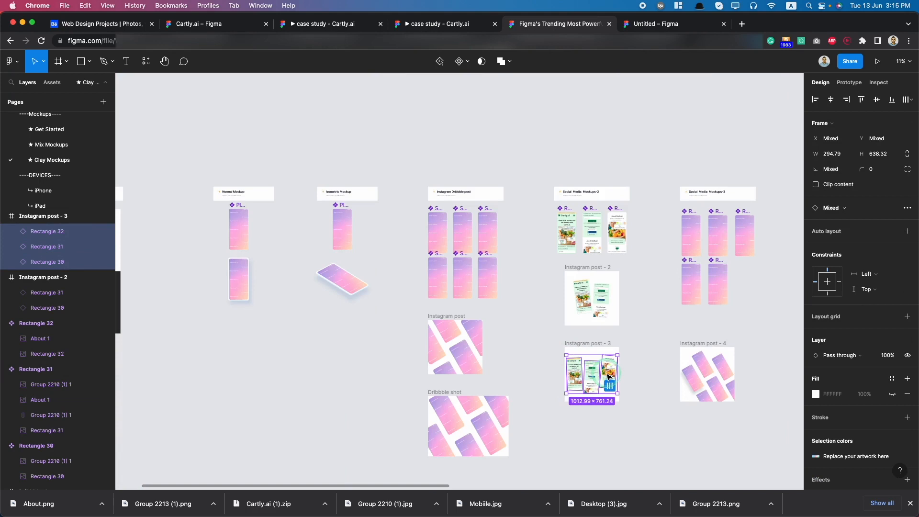
{"action": "key", "text": "super+g"}
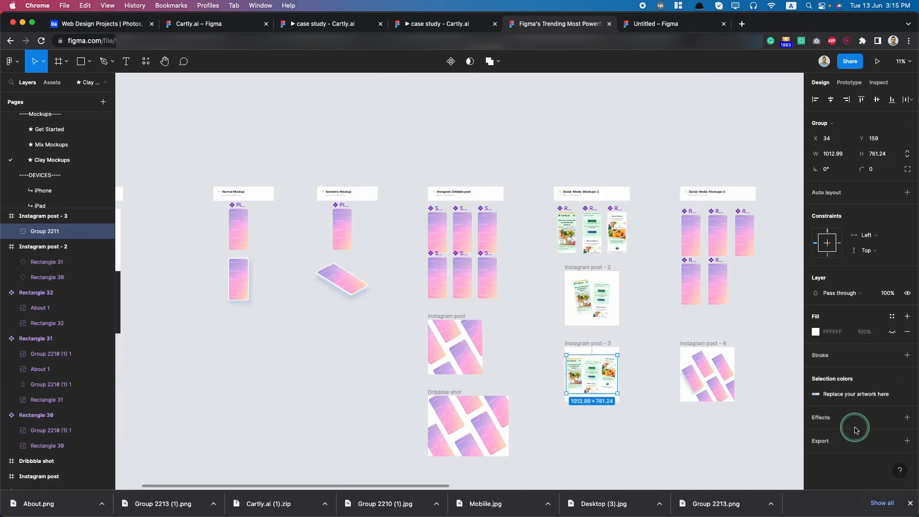
{"action": "scroll", "coordinate": [834, 438], "scroll_direction": "down", "scroll_amount": 2}
{"action": "left_click", "coordinate": [827, 415]}
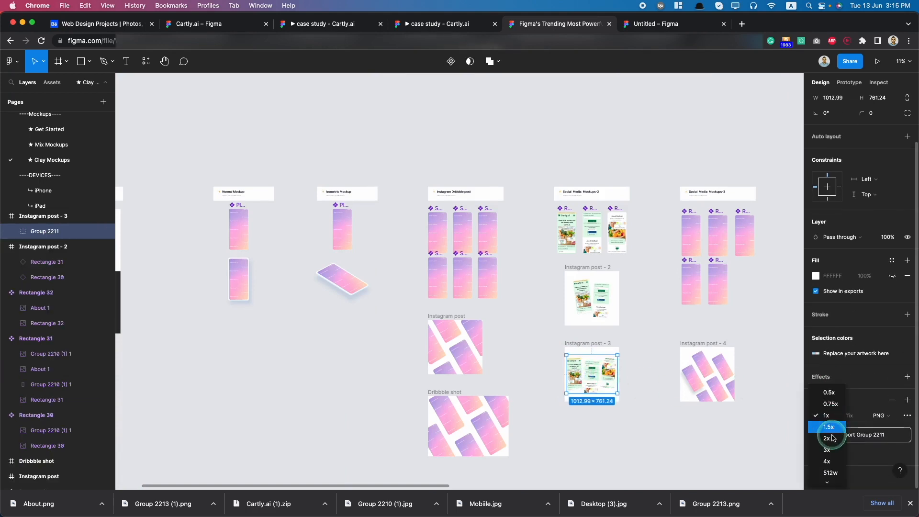
{"action": "left_click", "coordinate": [827, 438]}
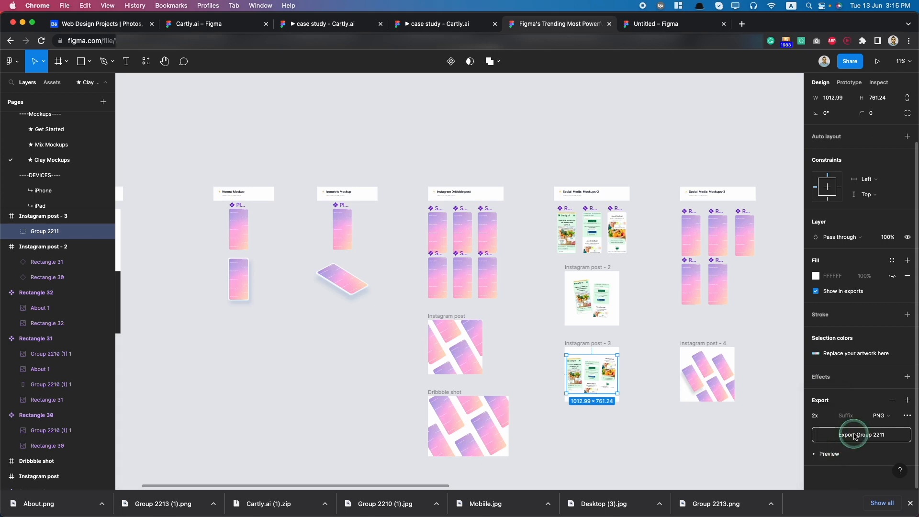
{"action": "left_click", "coordinate": [855, 435]}
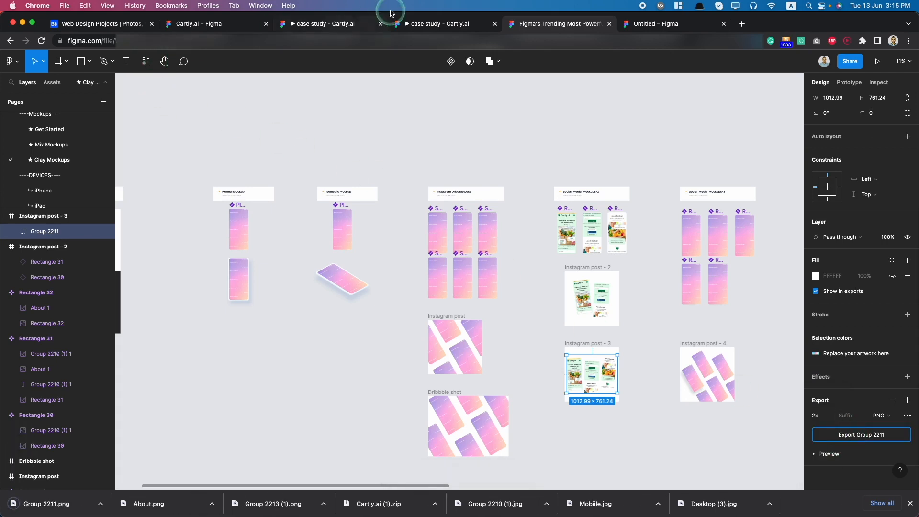
Step: Switch to the Cartly.ai file and delete the three phone mockups under the Mobile Mockups heading in frame 7
{"action": "left_click", "coordinate": [200, 29]}
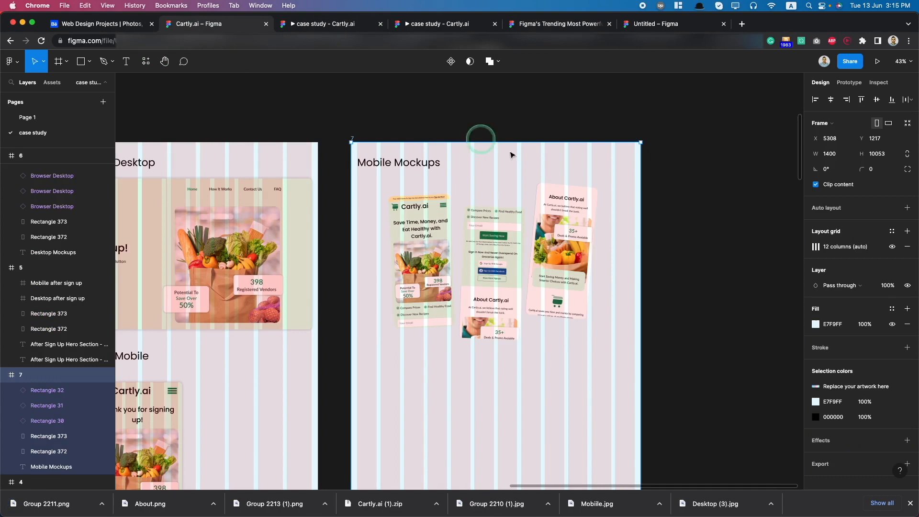
{"action": "left_click", "coordinate": [452, 262]}
{"action": "left_click", "coordinate": [493, 262], "text": "shift"}
{"action": "left_click", "coordinate": [566, 255], "text": "shift"}
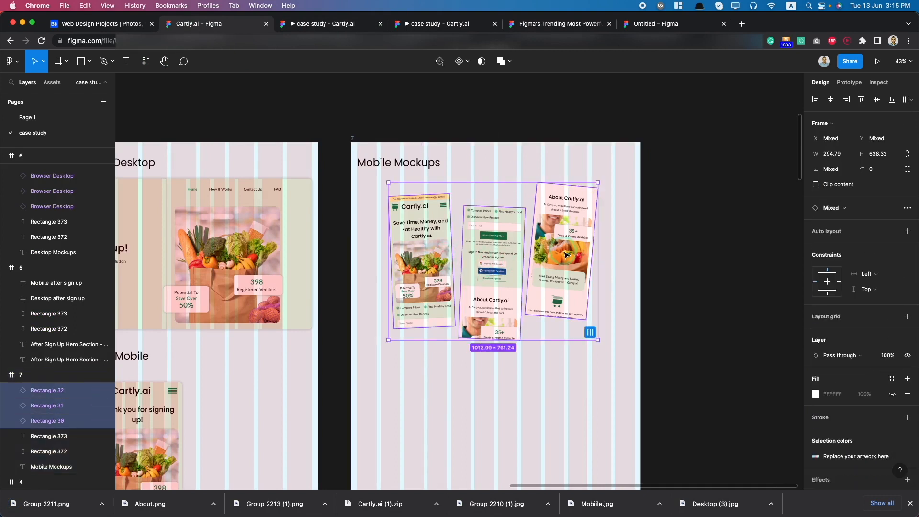
{"action": "key", "text": "Delete"}
Step: Place the exported Group 2211.png under the Mobile Mockups heading and scale it to 1340 × 1007 at X 30, Y 148
{"action": "left_click_drag", "start_coordinate": [60, 503], "coordinate": [452, 250]}
{"action": "left_click_drag", "start_coordinate": [566, 330], "coordinate": [633, 379]}
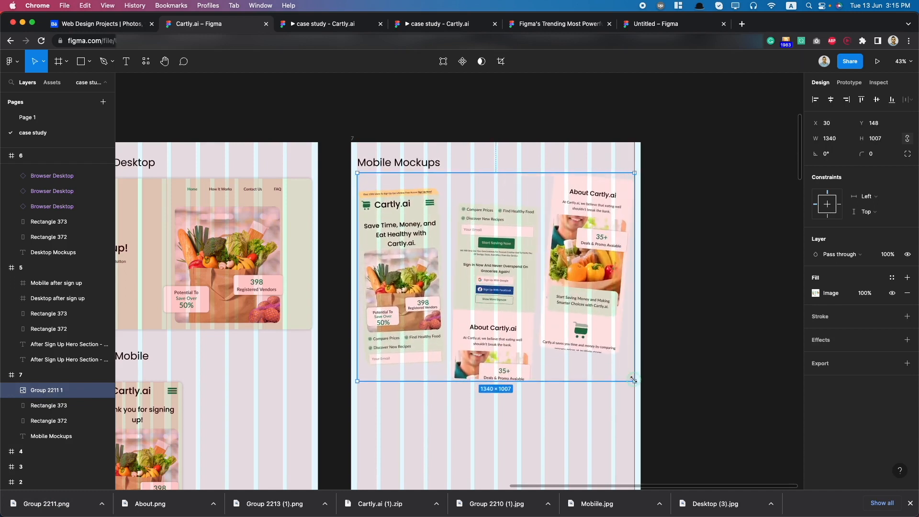
{"action": "scroll", "coordinate": [363, 266], "scroll_direction": "up", "scroll_amount": 3}
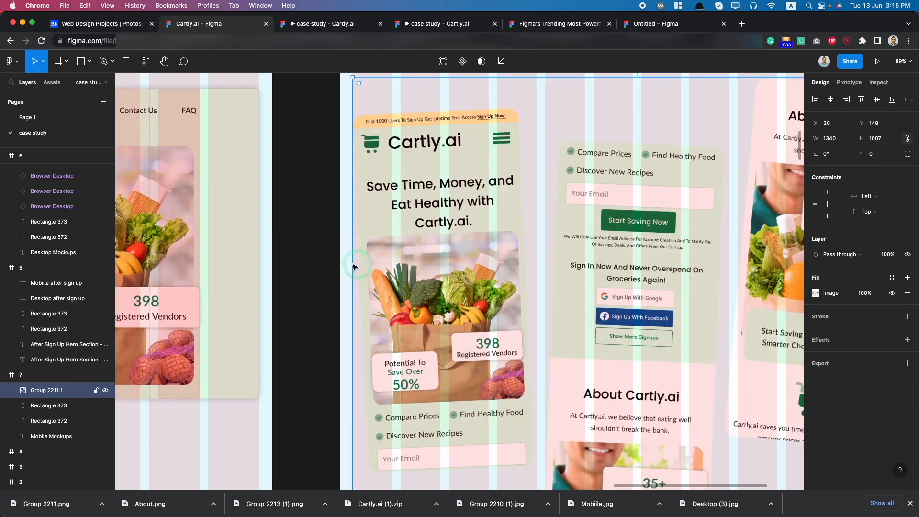
{"action": "left_click", "coordinate": [337, 257]}
{"action": "scroll", "coordinate": [340, 258], "scroll_direction": "down", "scroll_amount": 5}
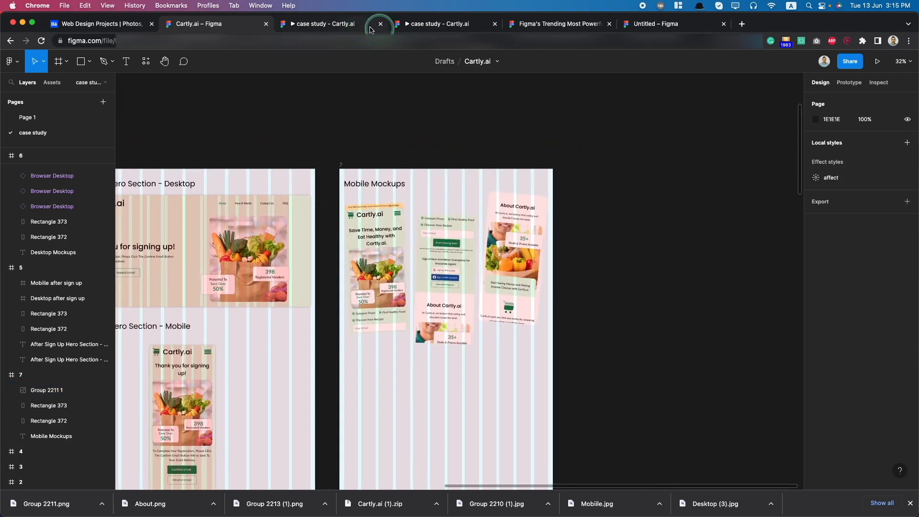
Step: Switch to the case study prototype and inspect how the placed mockup image renders along the phone edges and content
{"action": "left_click", "coordinate": [345, 23]}
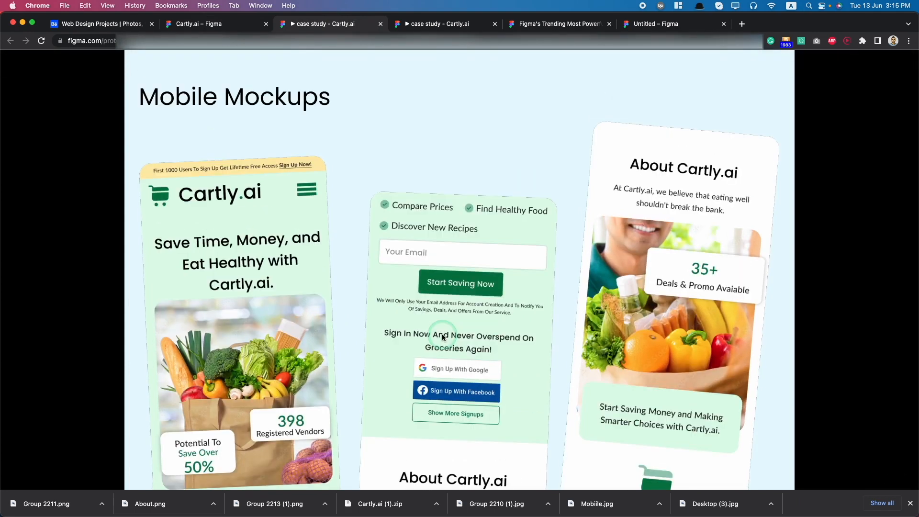
{"action": "scroll", "coordinate": [442, 337], "scroll_direction": "down", "scroll_amount": 5}
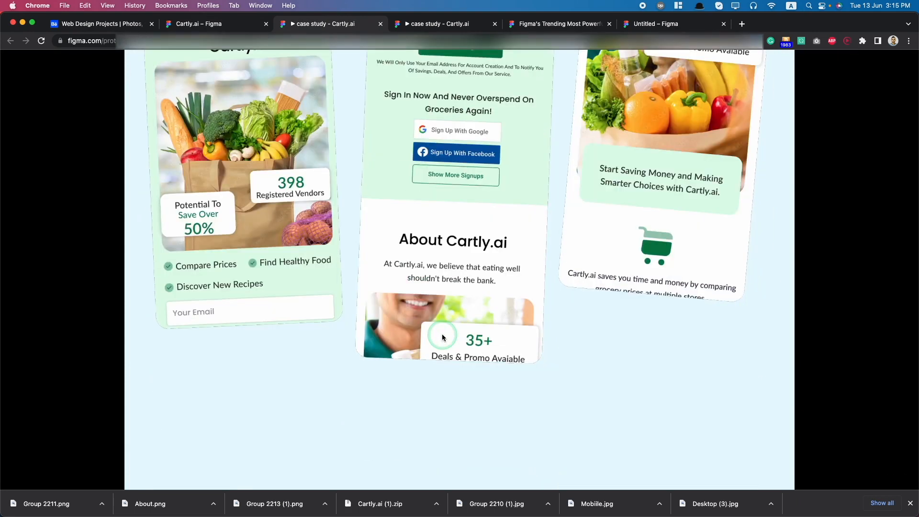
{"action": "scroll", "coordinate": [442, 334], "scroll_direction": "up", "scroll_amount": 3}
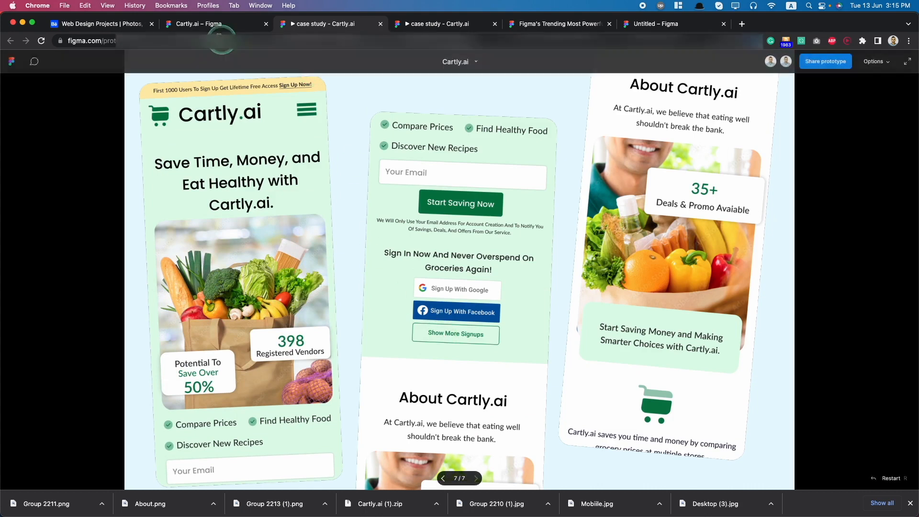
Step: Return to the mockup kit file and examine the three filled phone screens under Social Media Mockups-2 up close
{"action": "left_click", "coordinate": [201, 23]}
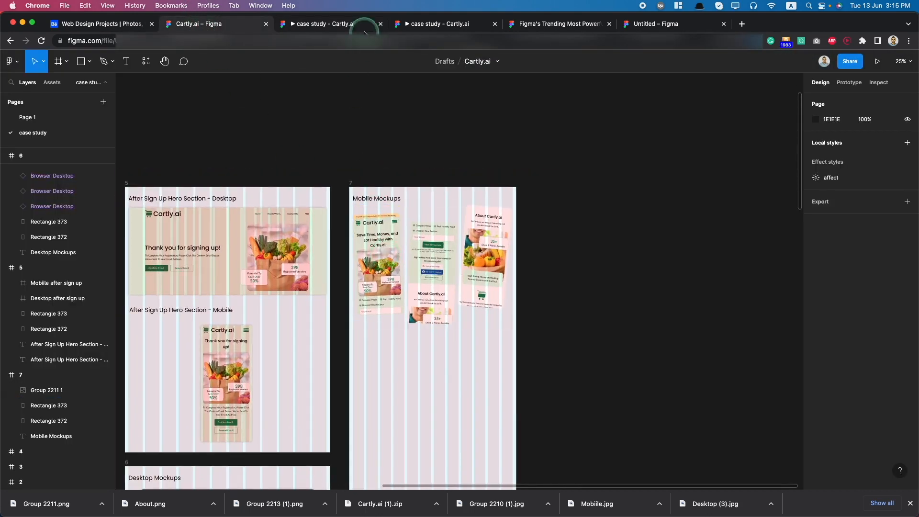
{"action": "left_click", "coordinate": [569, 23]}
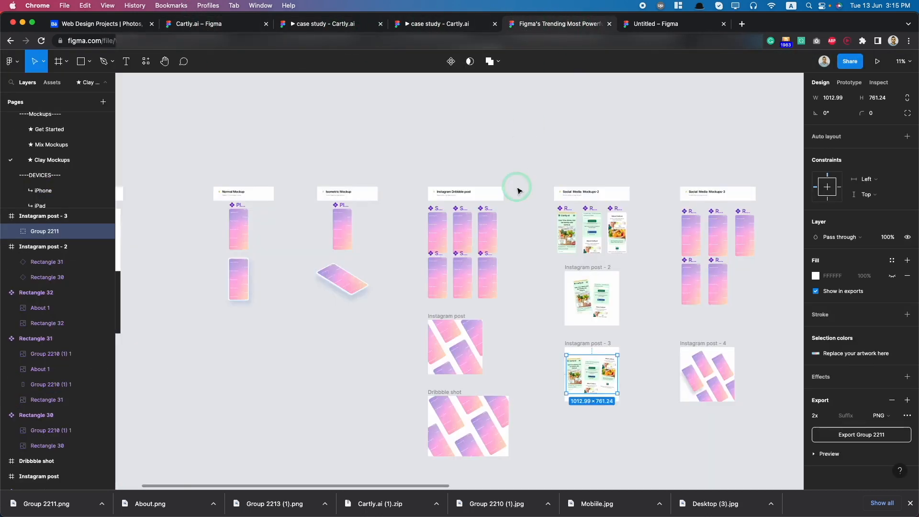
{"action": "scroll", "coordinate": [518, 190], "scroll_direction": "up", "scroll_amount": 10}
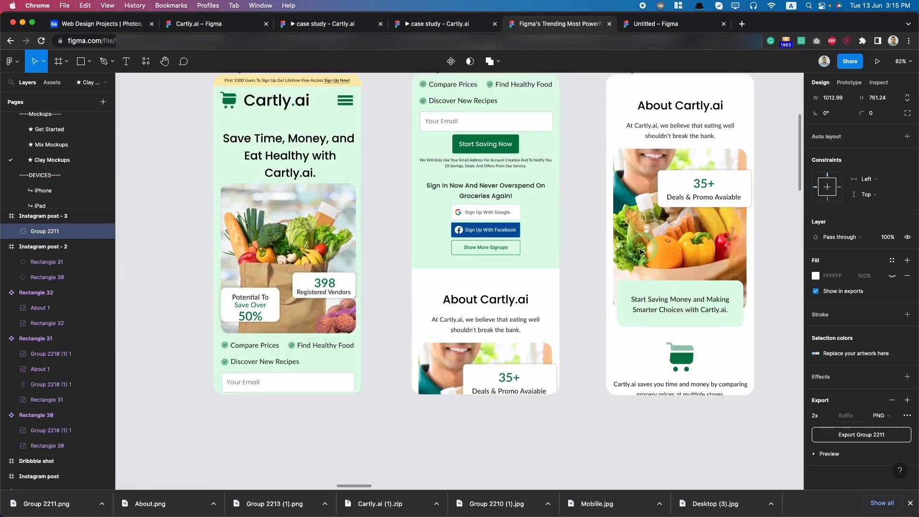
{"action": "scroll", "coordinate": [455, 266], "scroll_direction": "down", "scroll_amount": 5}
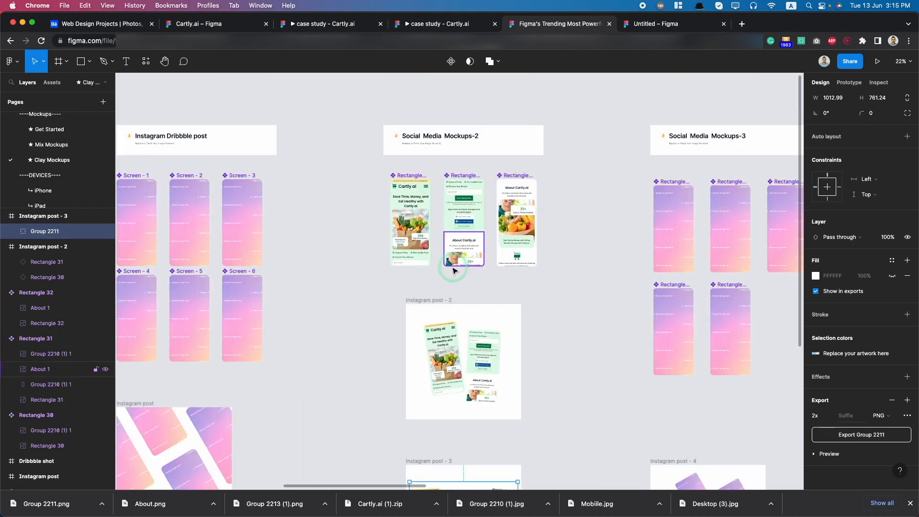
{"action": "left_click", "coordinate": [383, 222]}
{"action": "double_click", "coordinate": [410, 221]}
{"action": "left_click", "coordinate": [452, 225], "text": "shift"}
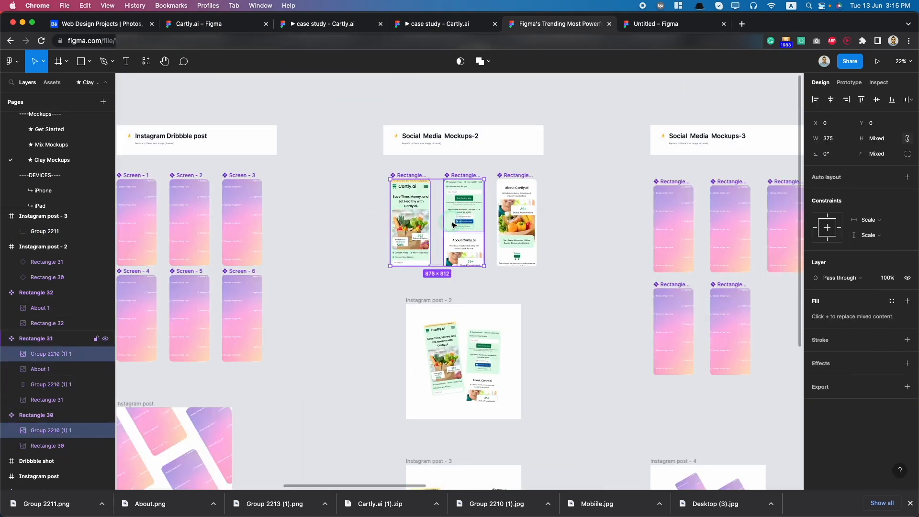
{"action": "left_click", "coordinate": [507, 216], "text": "shift"}
{"action": "double_click", "coordinate": [507, 215], "text": "shift"}
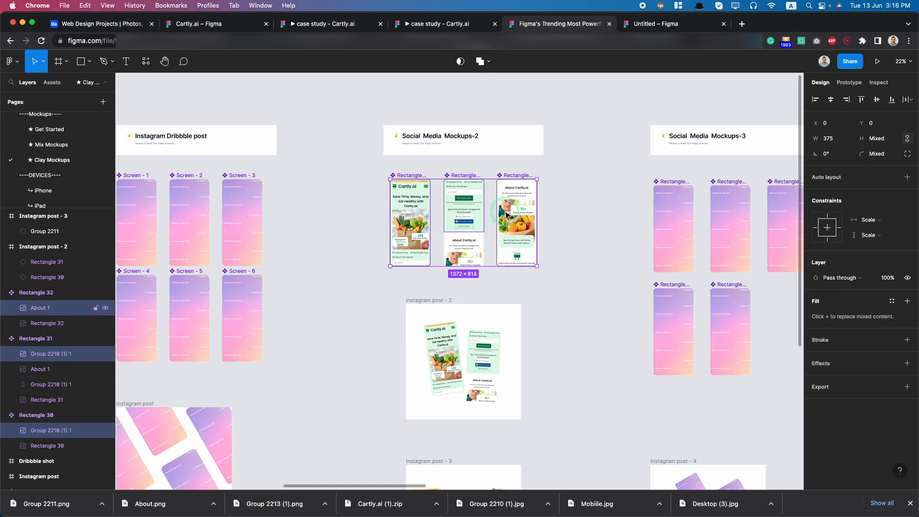
{"action": "key", "text": "Delete"}
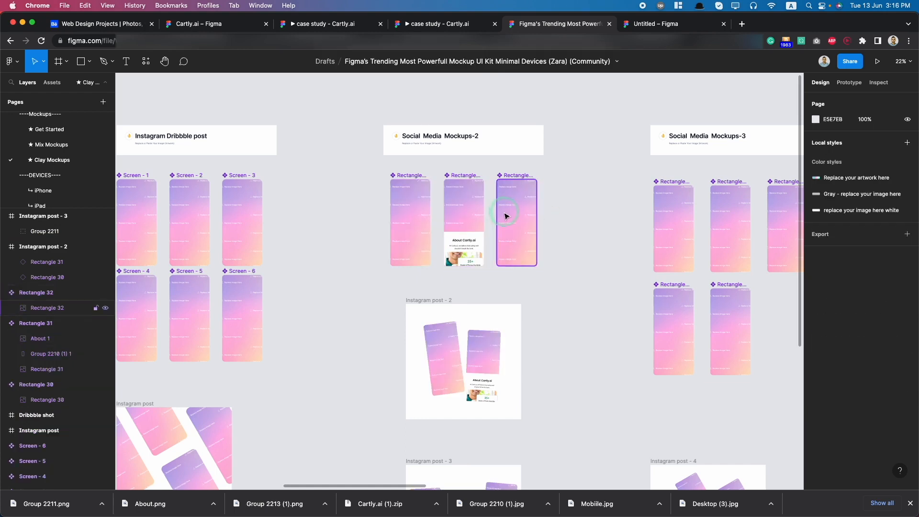
{"action": "key", "text": "ctrl+z"}
{"action": "left_click", "coordinate": [473, 255]}
{"action": "left_click", "coordinate": [469, 222], "text": "shift"}
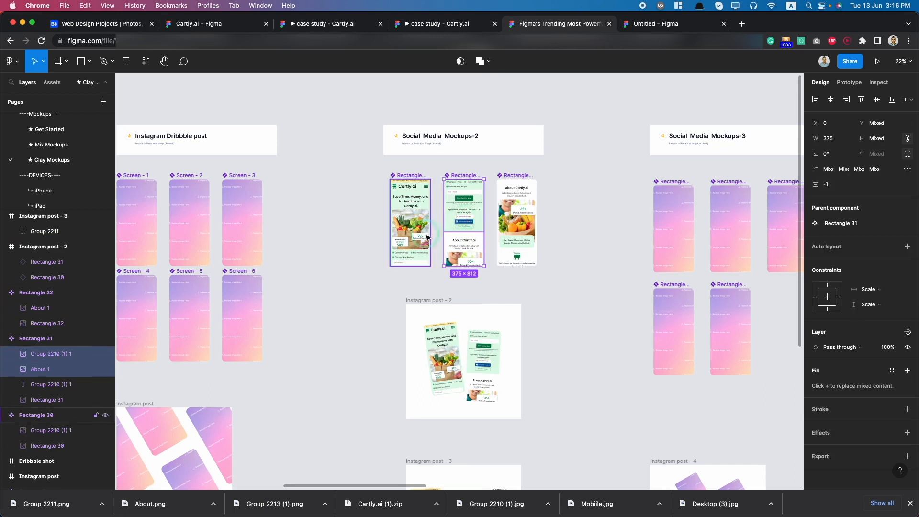
{"action": "left_click", "coordinate": [427, 237], "text": "shift"}
{"action": "key", "text": "super+z"}
{"action": "key", "text": "super+z"}
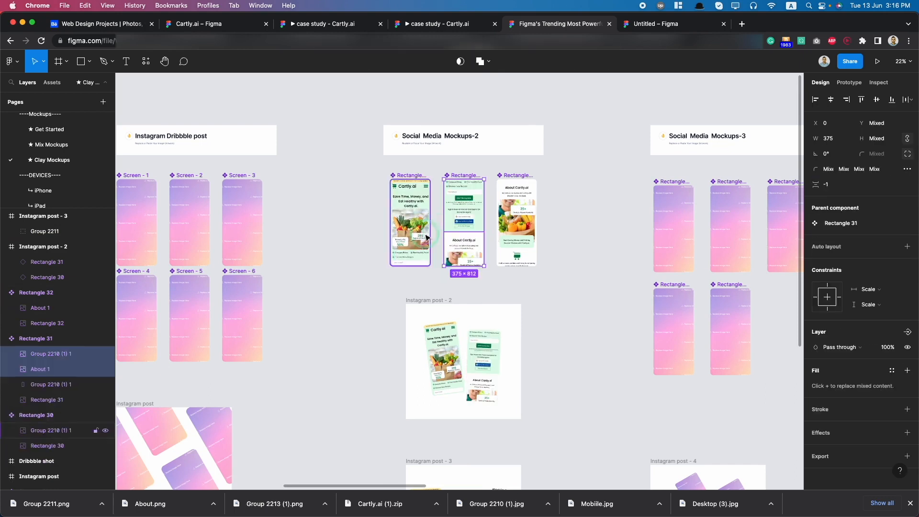
Step: Delete the Cartly.ai screenshot from Rectangle 30 and both the sign-up and About images from Rectangle 31
{"action": "left_click", "coordinate": [402, 223]}
{"action": "key", "text": "Delete"}
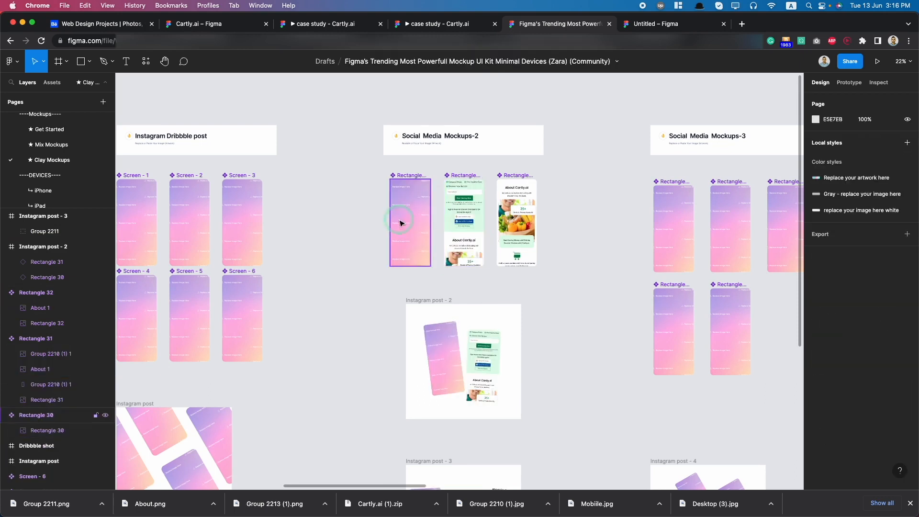
{"action": "left_click", "coordinate": [467, 228]}
{"action": "key", "text": "Delete"}
{"action": "left_click", "coordinate": [467, 244]}
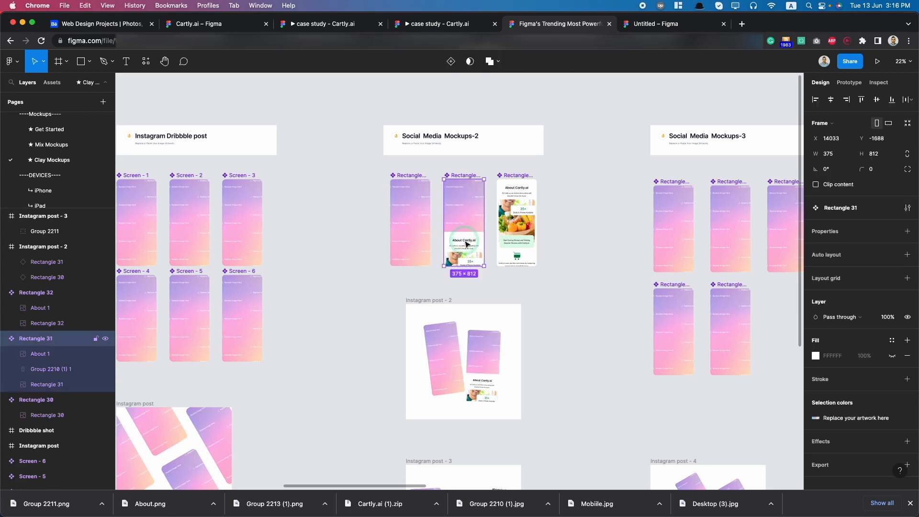
{"action": "key", "text": "Delete"}
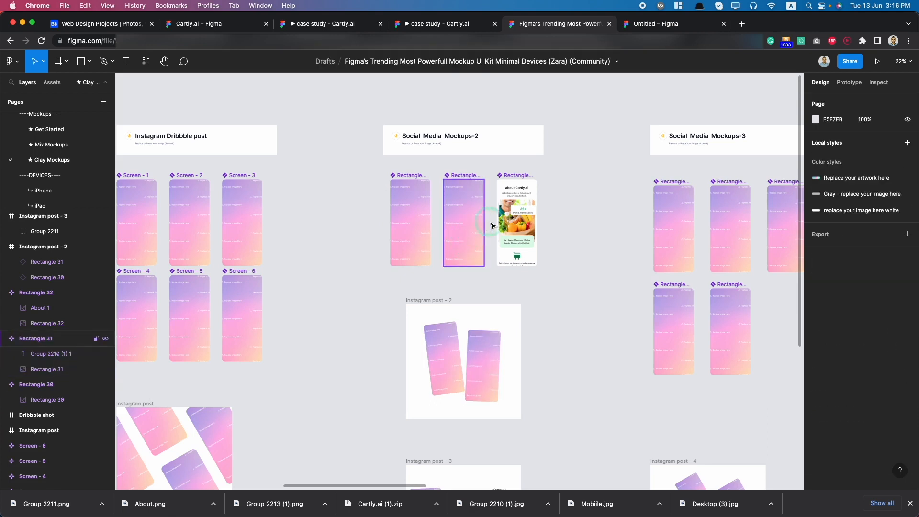
Step: Move the About image out of Rectangle 32 and over the Rectangle 30 placeholder
{"action": "scroll", "coordinate": [493, 225], "scroll_direction": "up", "scroll_amount": 5}
{"action": "left_click", "coordinate": [535, 230]}
{"action": "double_click", "coordinate": [555, 289]}
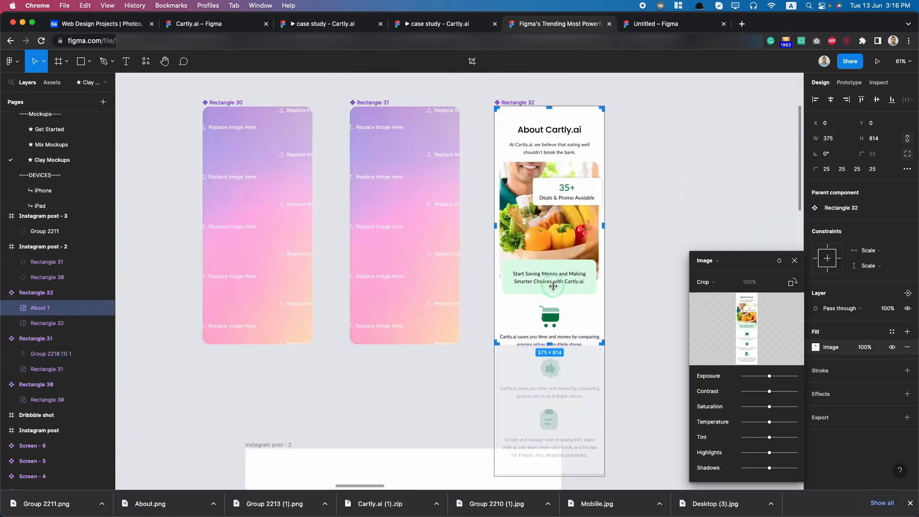
{"action": "left_click", "coordinate": [670, 283]}
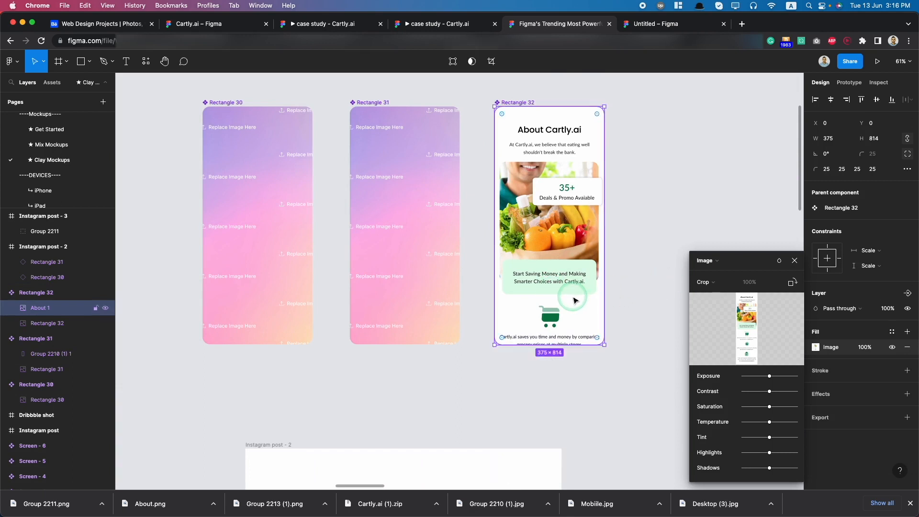
{"action": "left_click", "coordinate": [642, 277]}
{"action": "left_click_drag", "start_coordinate": [580, 277], "coordinate": [287, 102]}
{"action": "double_click", "coordinate": [590, 282]}
{"action": "left_click_drag", "start_coordinate": [284, 164], "coordinate": [267, 200]}
Step: Shift the crop of the About image so its lower section with the three feature icons starts at Rectangle 30's top edge
{"action": "double_click", "coordinate": [262, 330]}
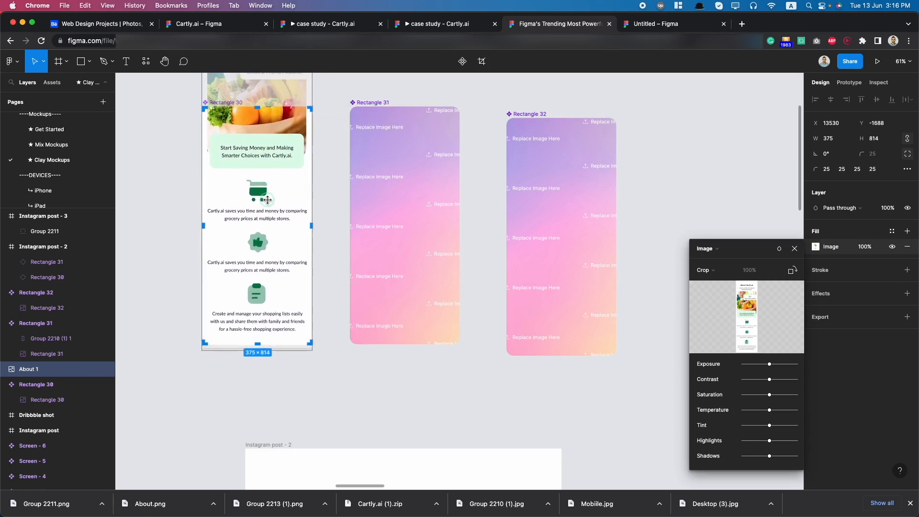
{"action": "left_click_drag", "start_coordinate": [260, 244], "coordinate": [262, 181]}
{"action": "scroll", "coordinate": [263, 180], "scroll_direction": "up", "scroll_amount": 8}
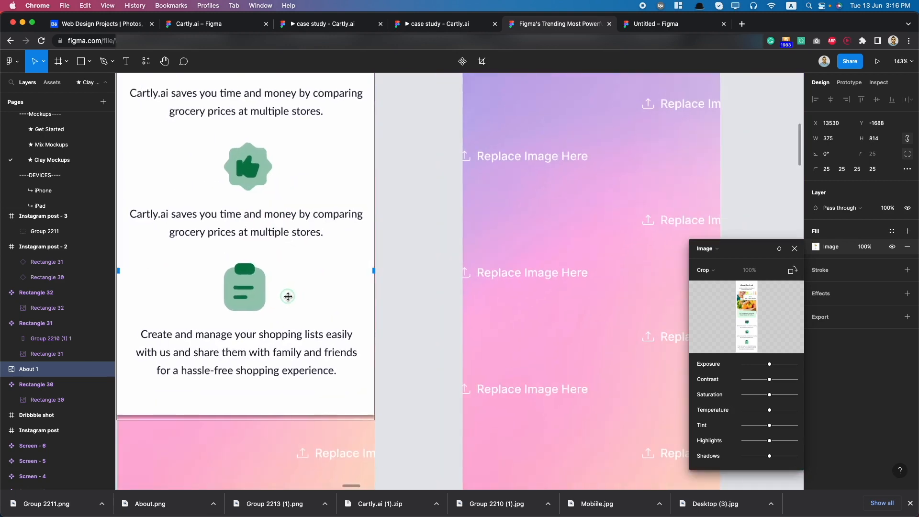
{"action": "scroll", "coordinate": [290, 295], "scroll_direction": "down", "scroll_amount": 5}
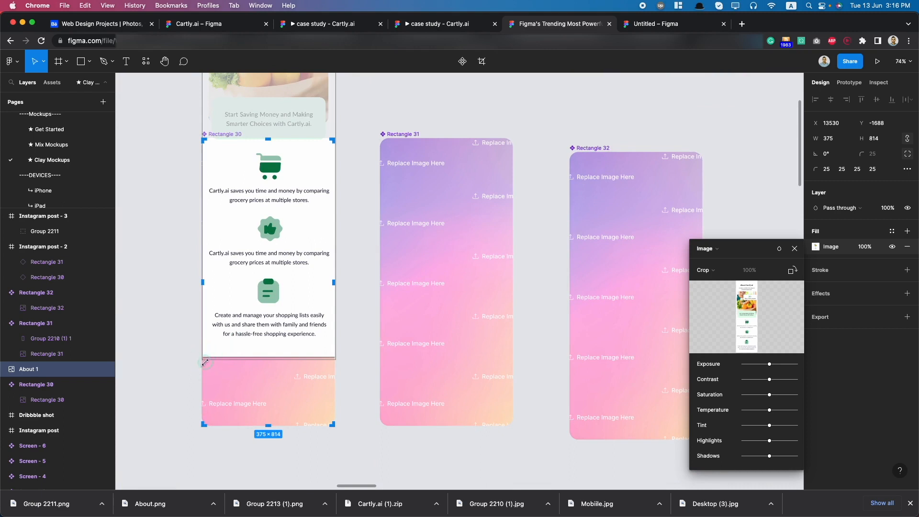
{"action": "left_click_drag", "start_coordinate": [205, 363], "coordinate": [203, 364]}
{"action": "scroll", "coordinate": [203, 365], "scroll_direction": "down", "scroll_amount": 3}
{"action": "scroll", "coordinate": [209, 358], "scroll_direction": "up", "scroll_amount": 5}
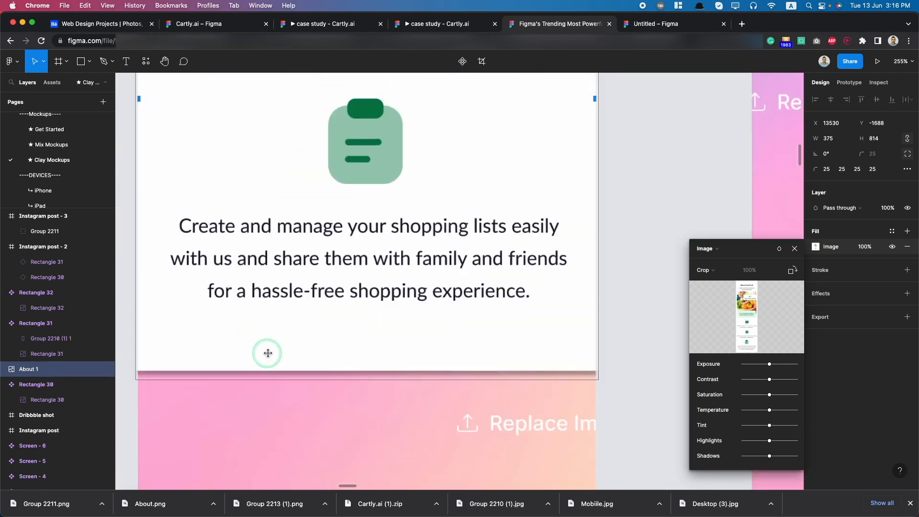
{"action": "left_click_drag", "start_coordinate": [254, 343], "coordinate": [255, 343]}
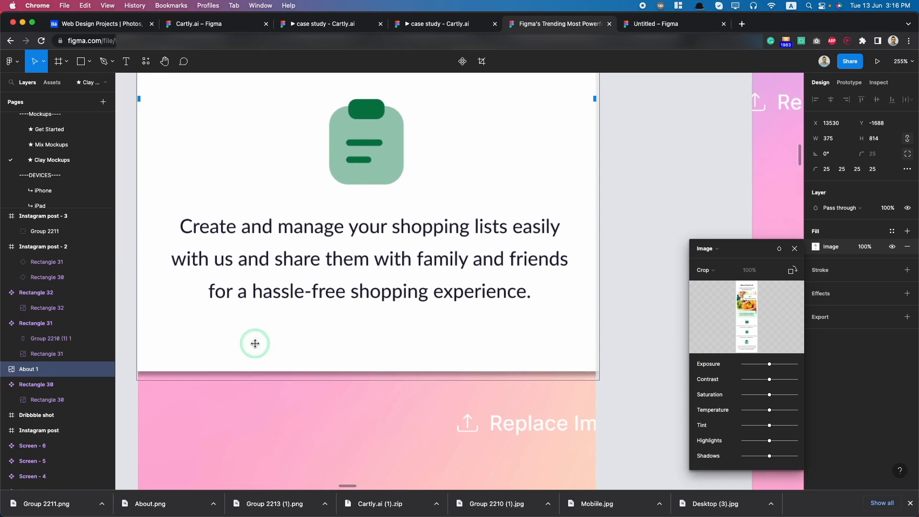
{"action": "scroll", "coordinate": [255, 343], "scroll_direction": "down", "scroll_amount": 5}
{"action": "scroll", "coordinate": [255, 343], "scroll_direction": "down", "scroll_amount": 5}
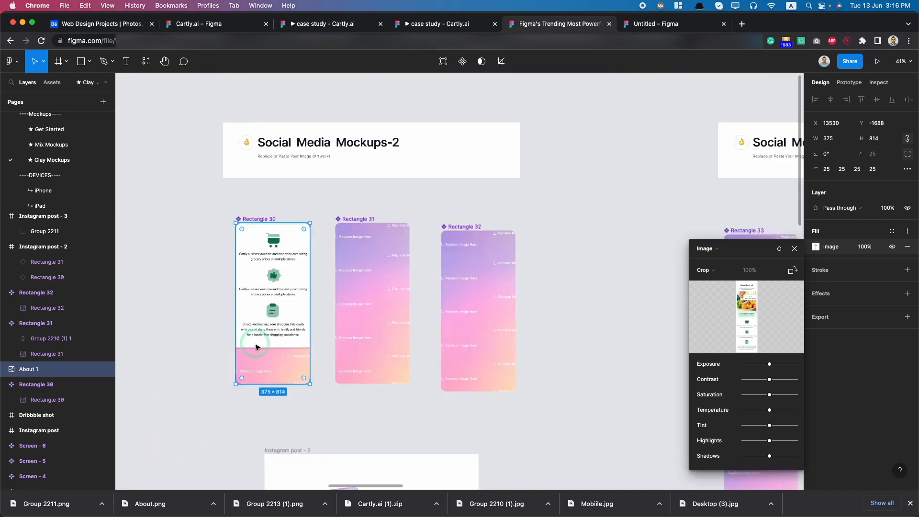
{"action": "scroll", "coordinate": [170, 273], "scroll_direction": "up", "scroll_amount": 2}
{"action": "scroll", "coordinate": [223, 313], "scroll_direction": "down", "scroll_amount": 3}
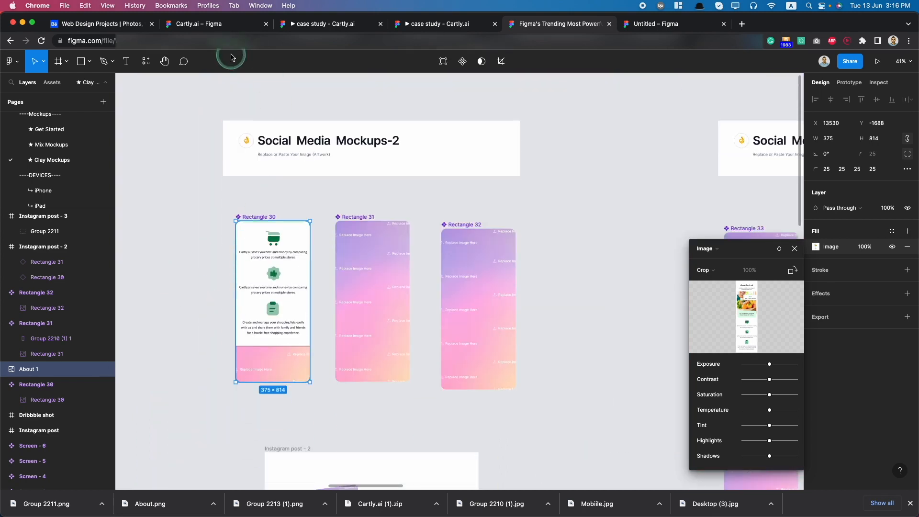
Step: Switch to the Cartly.ai design file and open Page 1 at the mobile design
{"action": "left_click", "coordinate": [229, 28]}
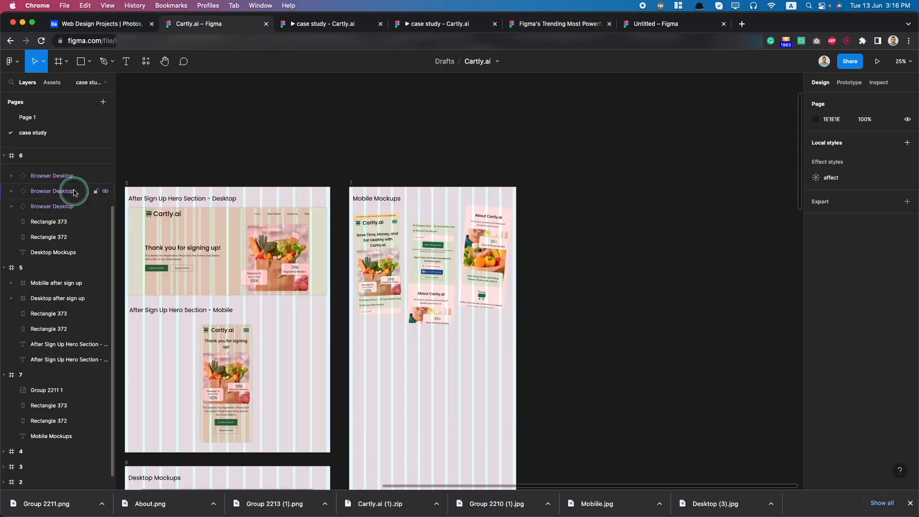
{"action": "left_click", "coordinate": [43, 117]}
{"action": "scroll", "coordinate": [456, 214], "scroll_direction": "down", "scroll_amount": 3}
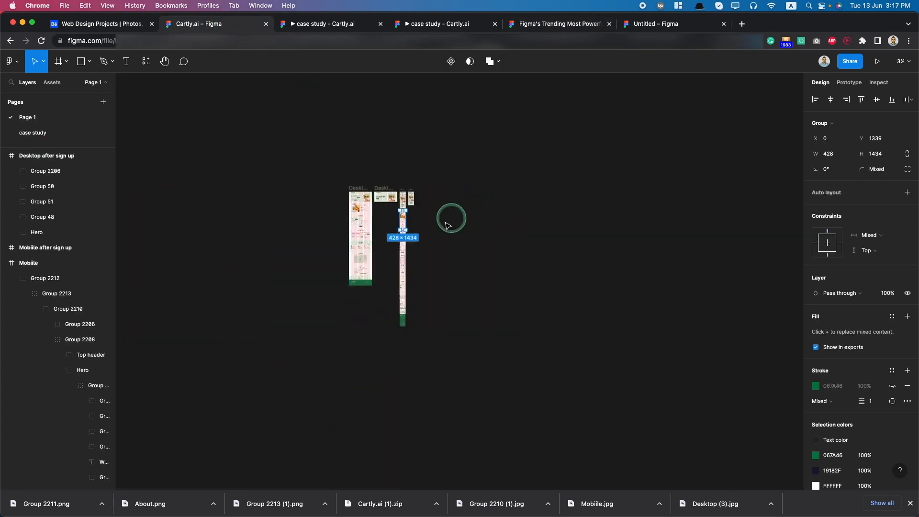
{"action": "scroll", "coordinate": [356, 268], "scroll_direction": "up", "scroll_amount": 2}
{"action": "scroll", "coordinate": [357, 268], "scroll_direction": "up", "scroll_amount": 5}
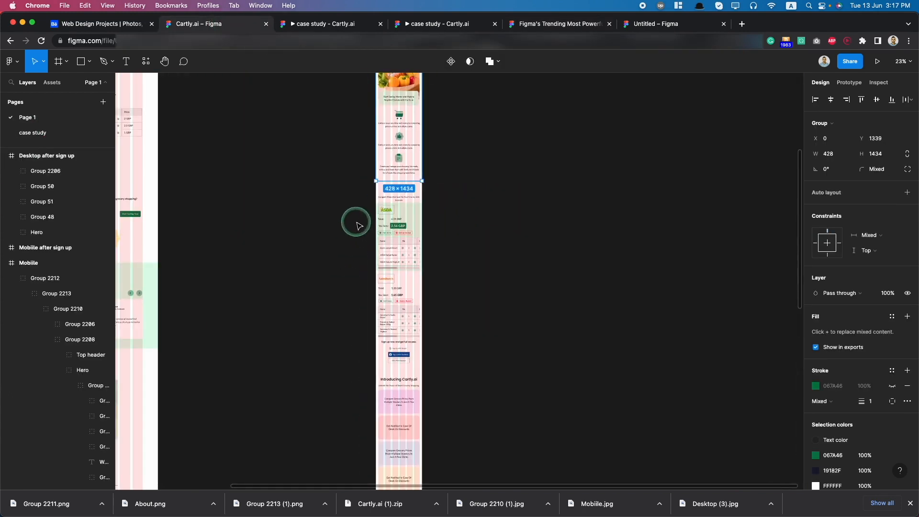
Step: Export the mobile design's Quick Compare section as a 2x PNG and return to the mockup kit file
{"action": "left_click", "coordinate": [359, 191]}
{"action": "left_click_drag", "start_coordinate": [349, 186], "coordinate": [427, 365]}
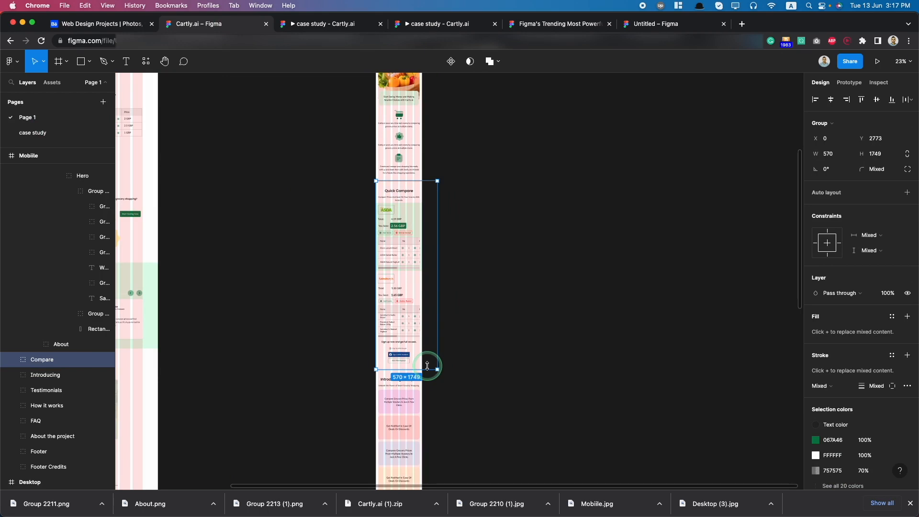
{"action": "scroll", "coordinate": [883, 437], "scroll_direction": "down", "scroll_amount": 3}
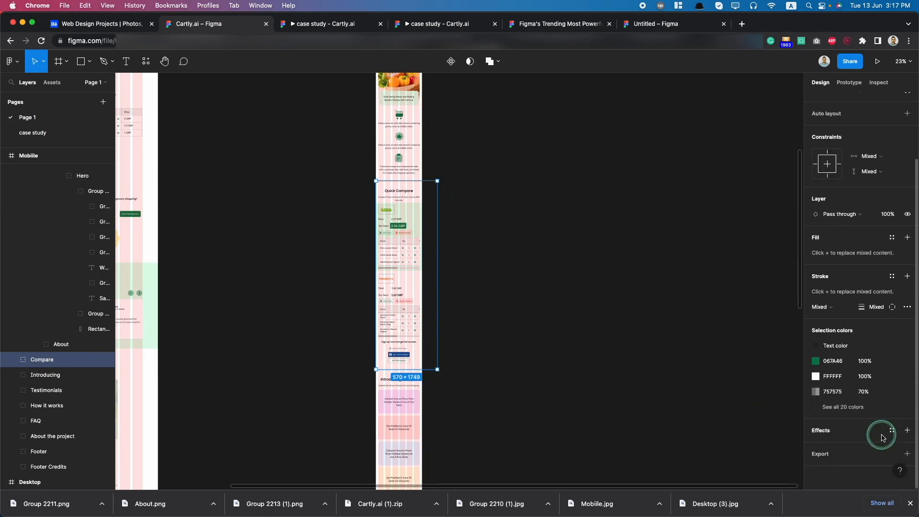
{"action": "left_click", "coordinate": [842, 453]}
{"action": "scroll", "coordinate": [857, 431], "scroll_direction": "down", "scroll_amount": 2}
{"action": "left_click", "coordinate": [826, 415]}
{"action": "left_click", "coordinate": [831, 439]}
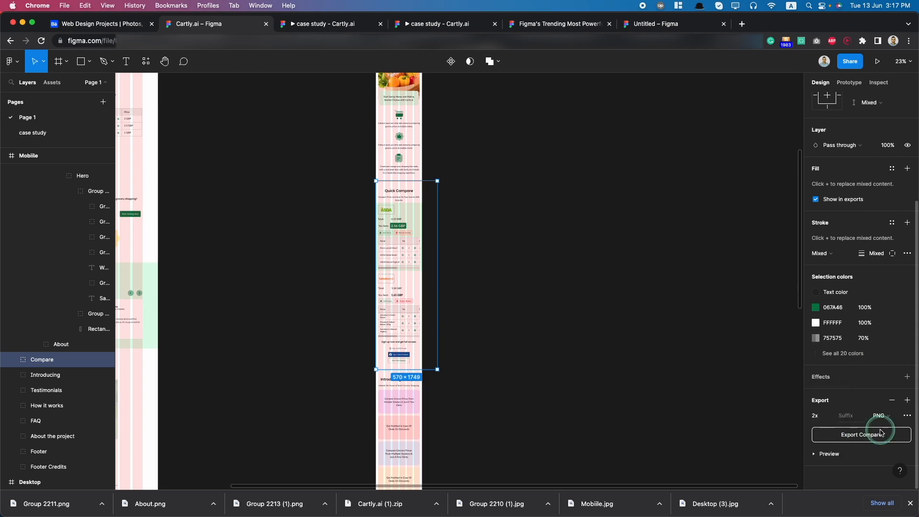
{"action": "left_click", "coordinate": [874, 431]}
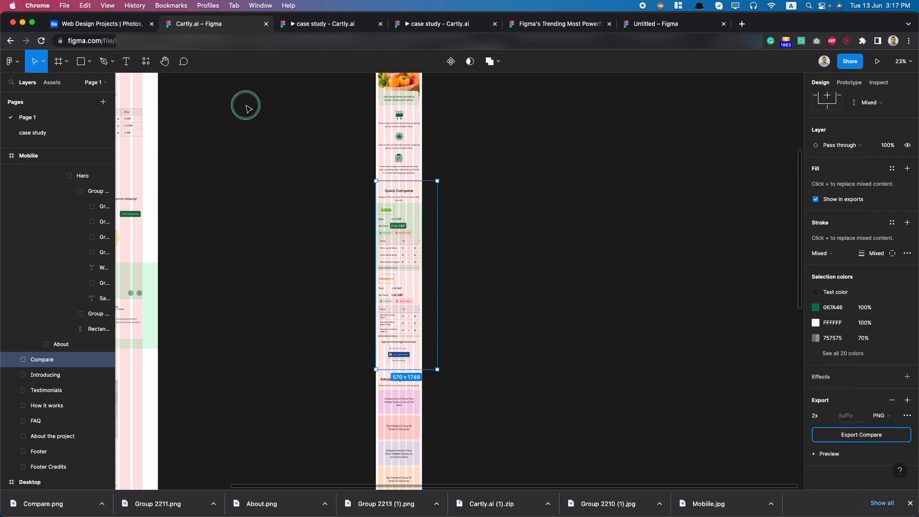
{"action": "left_click", "coordinate": [566, 28]}
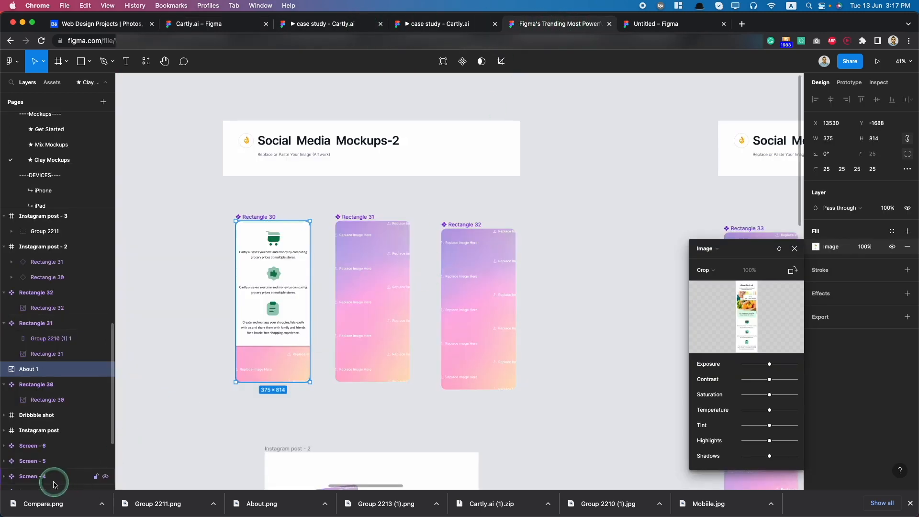
Step: Place Compare.png directly beneath the About image's content over Rectangle 30, at a width of 375
{"action": "left_click_drag", "start_coordinate": [33, 498], "coordinate": [363, 338]}
{"action": "left_click_drag", "start_coordinate": [314, 498], "coordinate": [280, 277]}
{"action": "scroll", "coordinate": [280, 277], "scroll_direction": "up", "scroll_amount": 5}
{"action": "scroll", "coordinate": [280, 277], "scroll_direction": "down", "scroll_amount": 1}
{"action": "left_click_drag", "start_coordinate": [352, 122], "coordinate": [338, 203]}
{"action": "left_click_drag", "start_coordinate": [306, 296], "coordinate": [300, 322]}
Step: Move the Compare 1 layer above About 1 and shift the image up slightly to Y -1081
{"action": "left_click", "coordinate": [29, 390]}
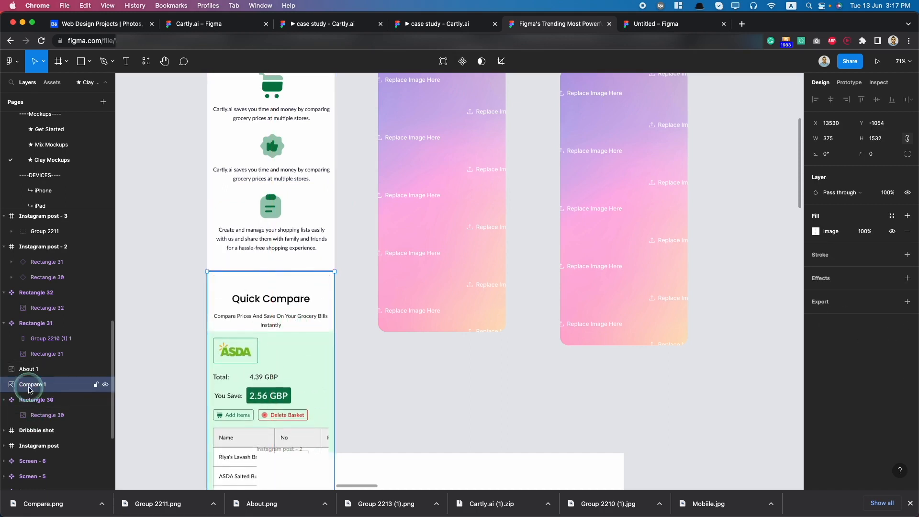
{"action": "left_click_drag", "start_coordinate": [29, 390], "coordinate": [31, 363]}
{"action": "left_click_drag", "start_coordinate": [254, 327], "coordinate": [254, 317]}
Step: Crop the Compare image to 375 × 205 so it ends at Rectangle 30's lower edge
{"action": "scroll", "coordinate": [248, 325], "scroll_direction": "down", "scroll_amount": 6}
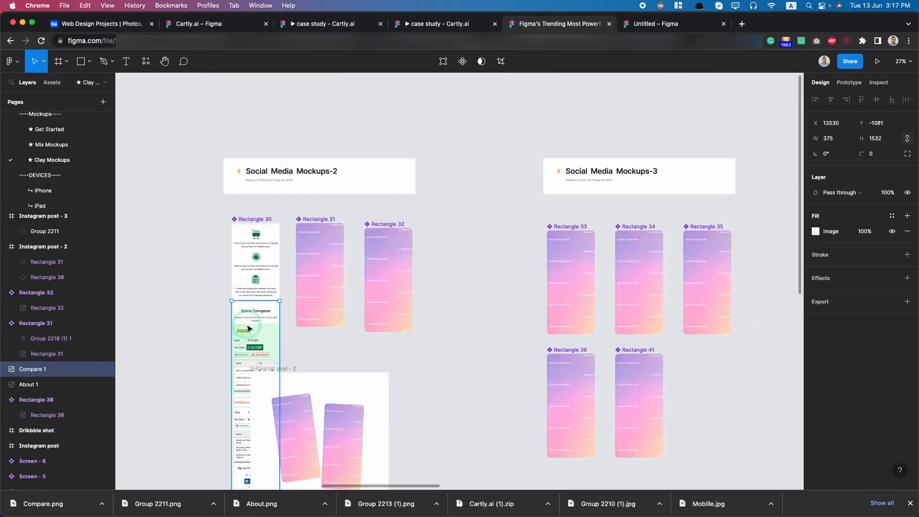
{"action": "left_click", "coordinate": [503, 64]}
{"action": "scroll", "coordinate": [258, 335], "scroll_direction": "down", "scroll_amount": 3}
{"action": "left_click_drag", "start_coordinate": [255, 364], "coordinate": [265, 192]}
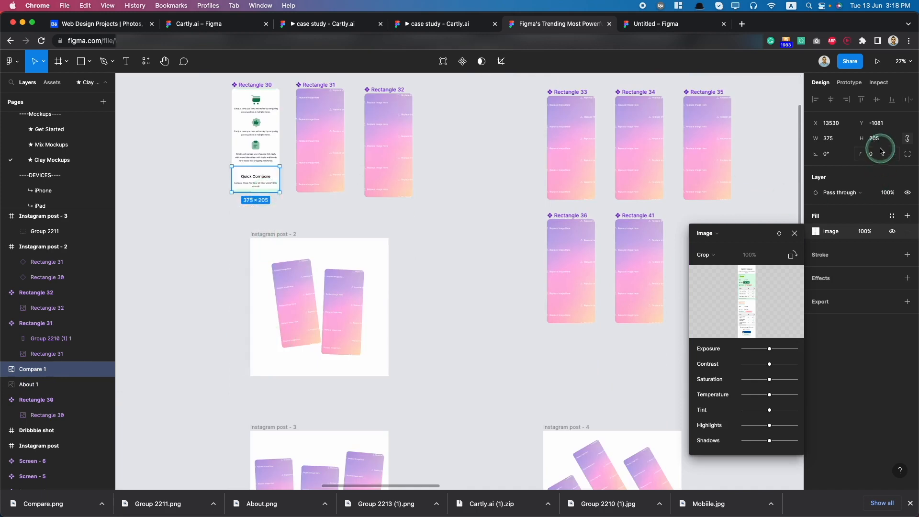
Step: Round the Compare image's two bottom corners to 25, keeping its top corners at 0
{"action": "left_click", "coordinate": [907, 154]}
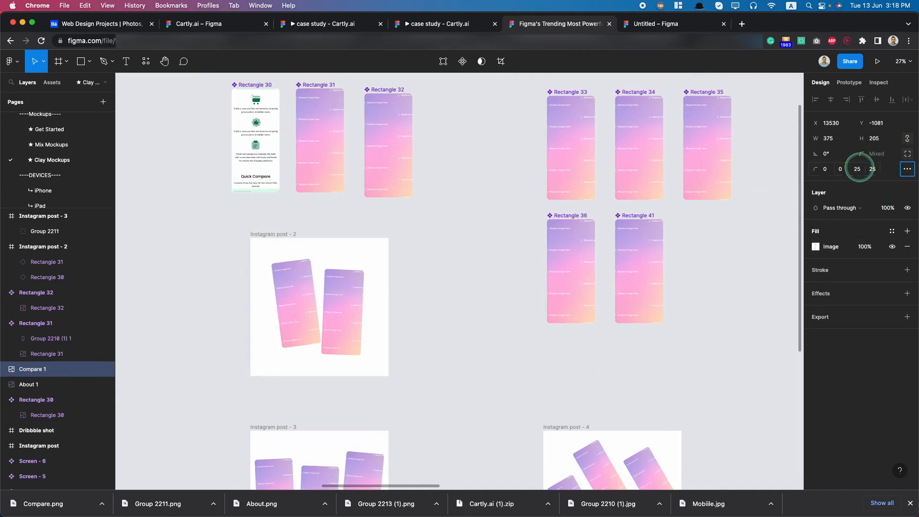
{"action": "left_click", "coordinate": [182, 144]}
{"action": "scroll", "coordinate": [187, 145], "scroll_direction": "up", "scroll_amount": 8}
{"action": "left_click", "coordinate": [297, 199]}
{"action": "scroll", "coordinate": [310, 216], "scroll_direction": "down", "scroll_amount": 8}
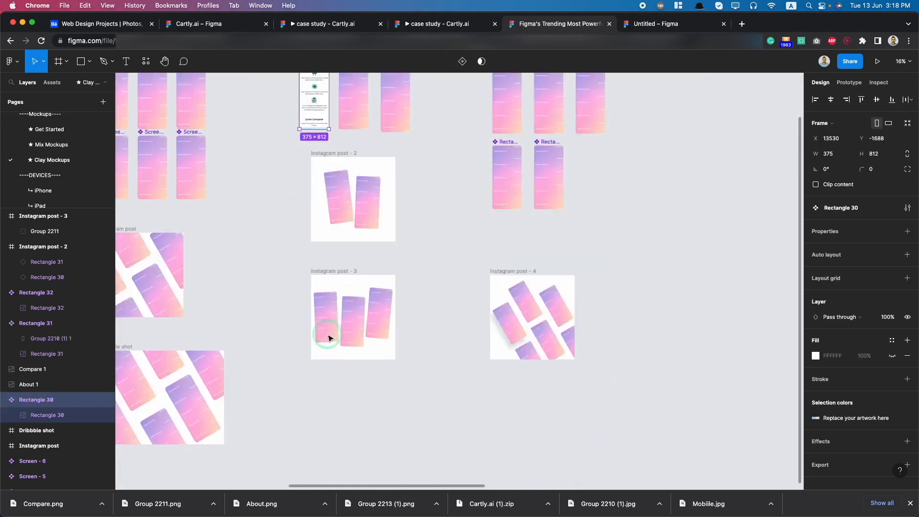
Step: Select the Compare and About images together and move them into the Rectangle 31 component
{"action": "scroll", "coordinate": [328, 338], "scroll_direction": "up", "scroll_amount": 3}
{"action": "left_click", "coordinate": [313, 253]}
{"action": "left_click", "coordinate": [311, 214], "text": "shift"}
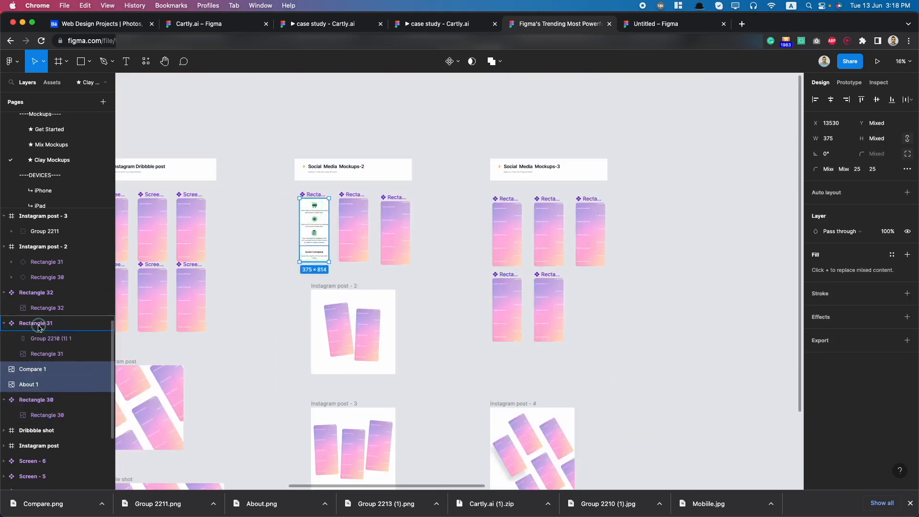
{"action": "left_click_drag", "start_coordinate": [38, 325], "coordinate": [38, 325]}
{"action": "scroll", "coordinate": [224, 385], "scroll_direction": "down", "scroll_amount": 2}
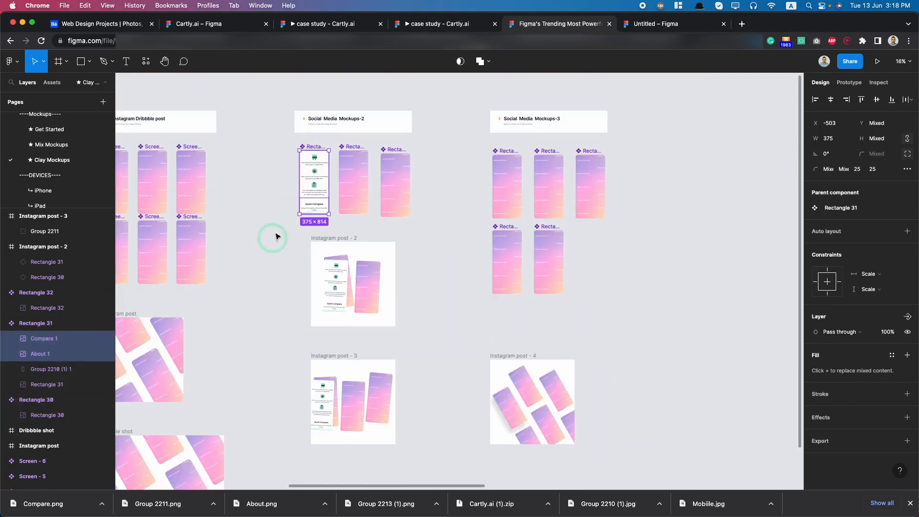
{"action": "scroll", "coordinate": [328, 212], "scroll_direction": "up", "scroll_amount": 5}
{"action": "scroll", "coordinate": [328, 209], "scroll_direction": "down", "scroll_amount": 5}
Step: Undo the edits back to before Compare.png was placed and the About image's crop was shifted
{"action": "key", "text": "super+z"}
{"action": "key", "text": "super+z"}
{"action": "key", "text": "super+z"}
{"action": "key", "text": "super+z"}
{"action": "key", "text": "super+z"}
{"action": "key", "text": "super+z"}
{"action": "key", "text": "super+z"}
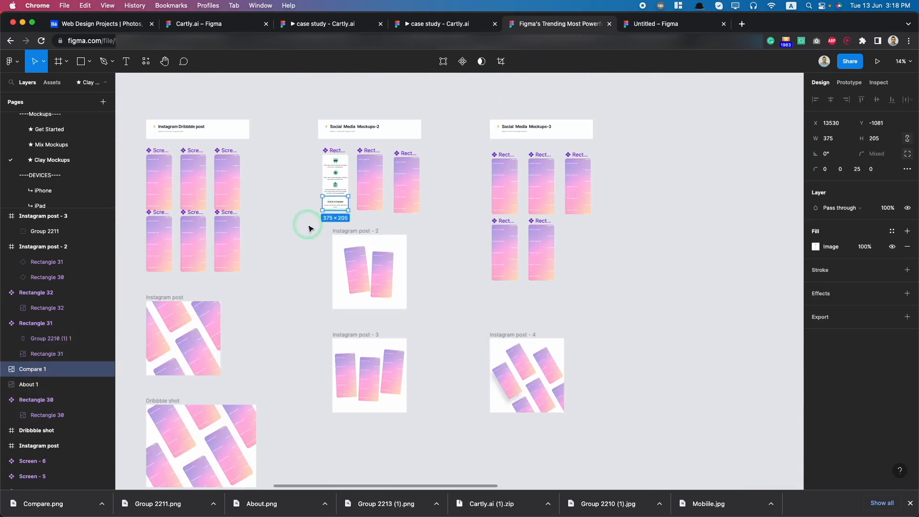
{"action": "key", "text": "super+z"}
{"action": "key", "text": "super+z"}
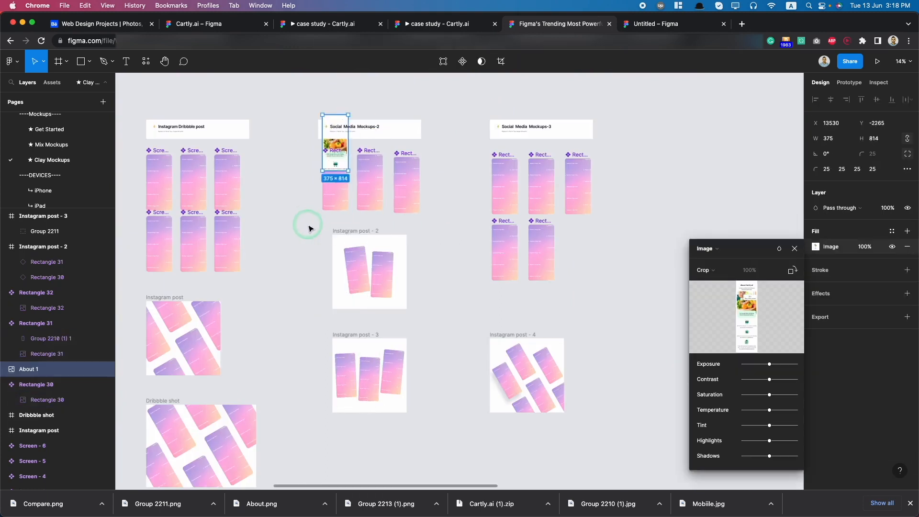
Step: Place Compare.png on the canvas and move the About image out of the Rectangle 32 component
{"action": "left_click", "coordinate": [341, 182]}
{"action": "left_click_drag", "start_coordinate": [48, 503], "coordinate": [340, 243]}
{"action": "double_click", "coordinate": [412, 191]}
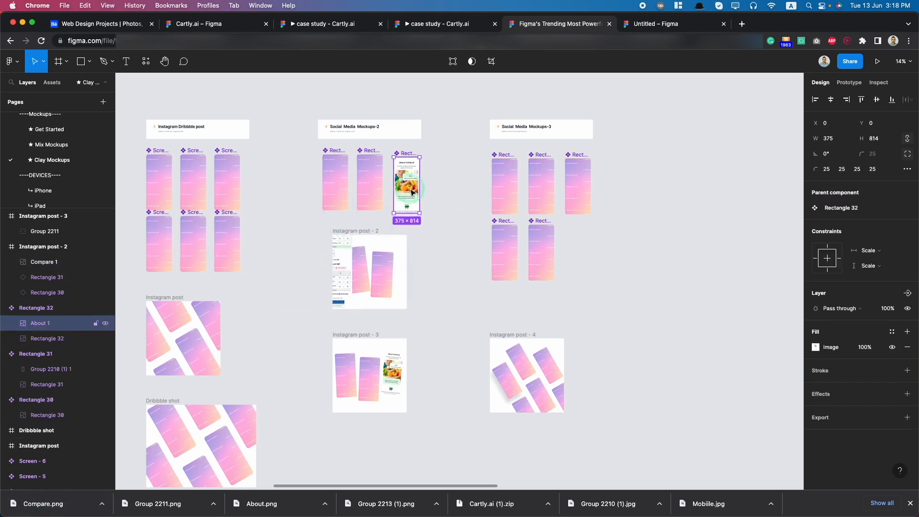
{"action": "double_click", "coordinate": [410, 189]}
{"action": "left_click", "coordinate": [448, 220]}
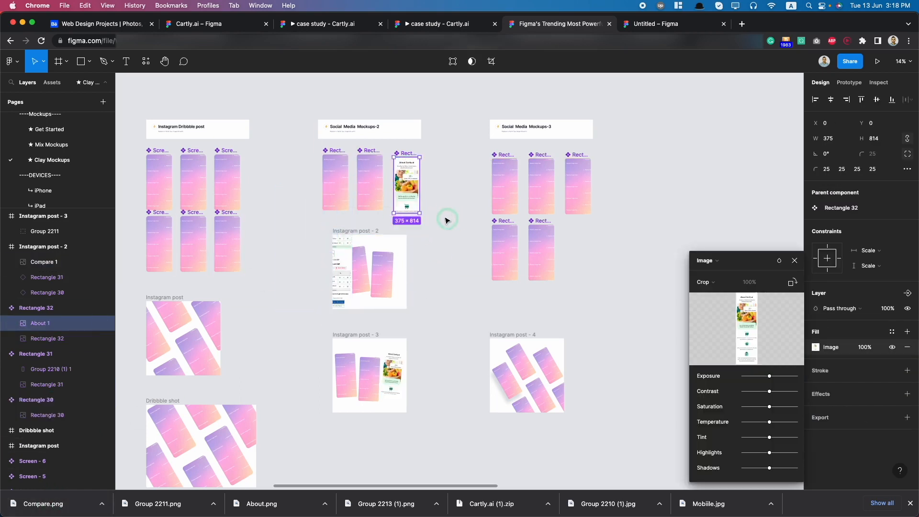
{"action": "left_click", "coordinate": [143, 293]}
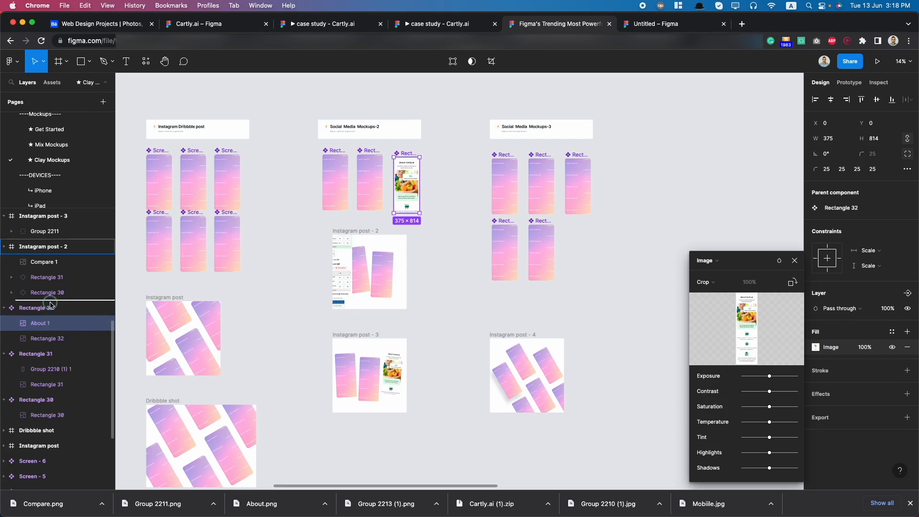
{"action": "left_click_drag", "start_coordinate": [50, 303], "coordinate": [206, 289]}
{"action": "left_click_drag", "start_coordinate": [32, 312], "coordinate": [48, 254]}
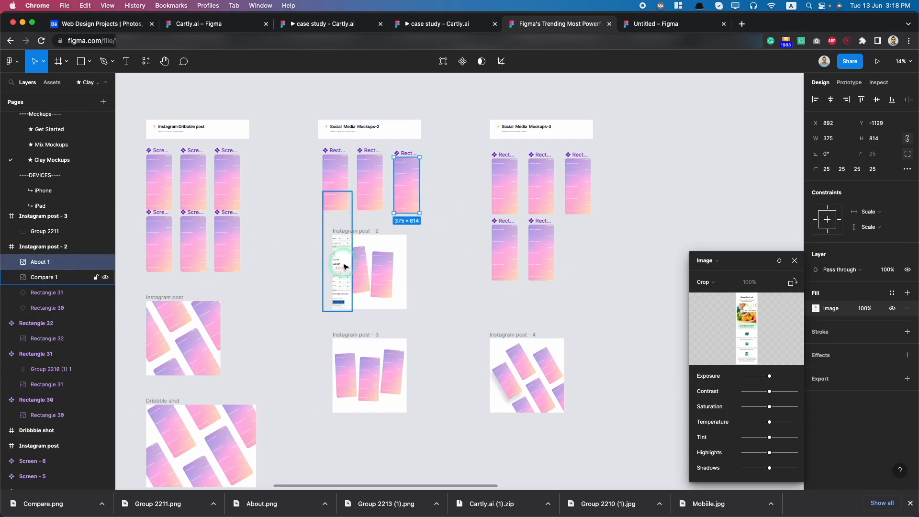
Step: Move the Compare image out of Instagram post - 2 onto empty canvas and place the About image in Rectangle 30
{"action": "left_click_drag", "start_coordinate": [344, 265], "coordinate": [306, 273]}
{"action": "left_click_drag", "start_coordinate": [29, 280], "coordinate": [41, 251]}
{"action": "left_click_drag", "start_coordinate": [397, 192], "coordinate": [325, 191]}
{"action": "scroll", "coordinate": [322, 186], "scroll_direction": "up", "scroll_amount": 5}
{"action": "scroll", "coordinate": [341, 179], "scroll_direction": "down", "scroll_amount": 3}
{"action": "scroll", "coordinate": [362, 153], "scroll_direction": "up", "scroll_amount": 3}
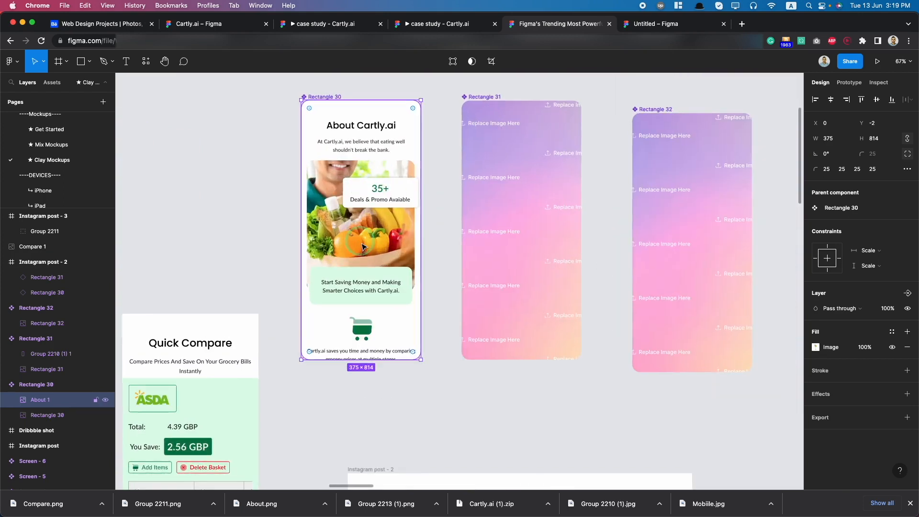
Step: Shift the About image's crop in Rectangle 30 down to the section with the three benefit icons
{"action": "left_click", "coordinate": [493, 57]}
{"action": "left_click_drag", "start_coordinate": [367, 319], "coordinate": [365, 115]}
{"action": "key", "text": "Return"}
Step: Place the Compare image in Rectangle 30 directly below the About section's shopping list text
{"action": "left_click_drag", "start_coordinate": [191, 375], "coordinate": [391, 345]}
{"action": "left_click_drag", "start_coordinate": [397, 392], "coordinate": [396, 339]}
{"action": "scroll", "coordinate": [370, 299], "scroll_direction": "up", "scroll_amount": 5}
{"action": "scroll", "coordinate": [238, 308], "scroll_direction": "down", "scroll_amount": 10}
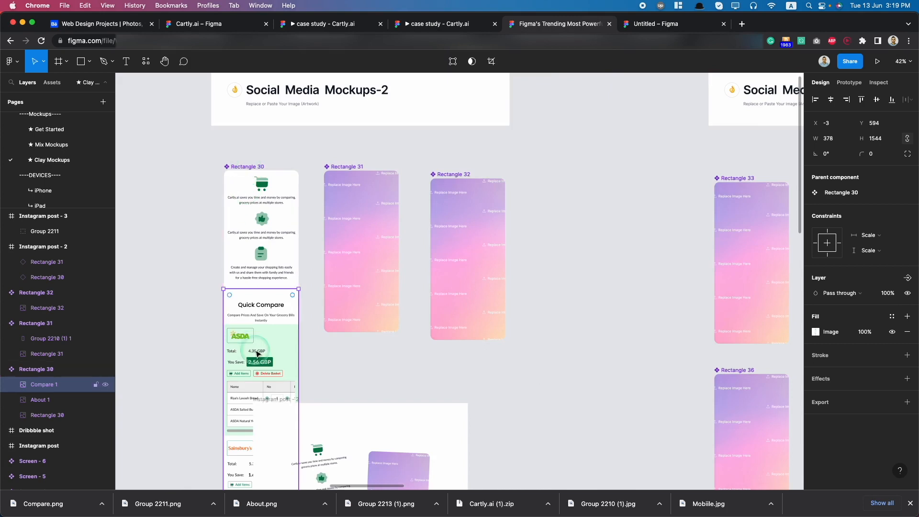
{"action": "scroll", "coordinate": [256, 297], "scroll_direction": "down", "scroll_amount": 3}
Step: Crop the Compare image to 378 × 218 so it ends at Rectangle 30's lower edge
{"action": "left_click", "coordinate": [490, 61]}
{"action": "left_click_drag", "start_coordinate": [270, 441], "coordinate": [269, 327]}
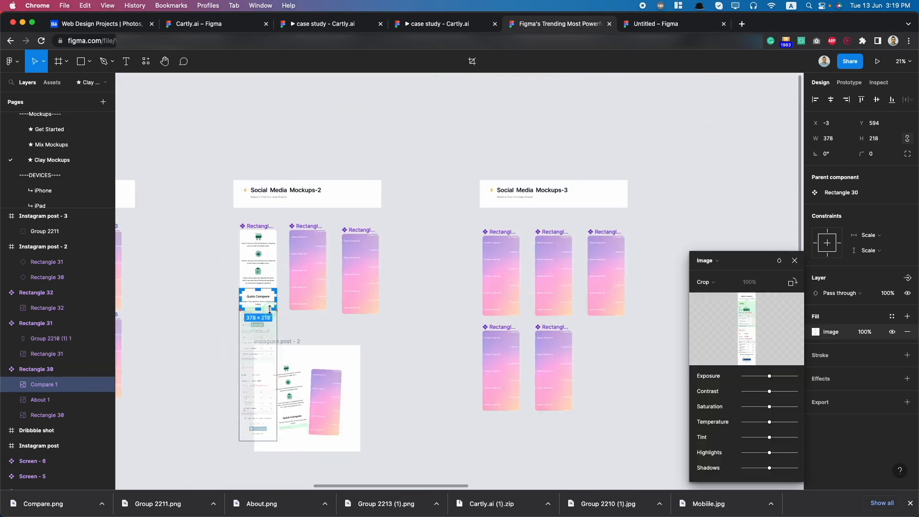
{"action": "scroll", "coordinate": [270, 309], "scroll_direction": "up", "scroll_amount": 4}
{"action": "left_click", "coordinate": [253, 311]}
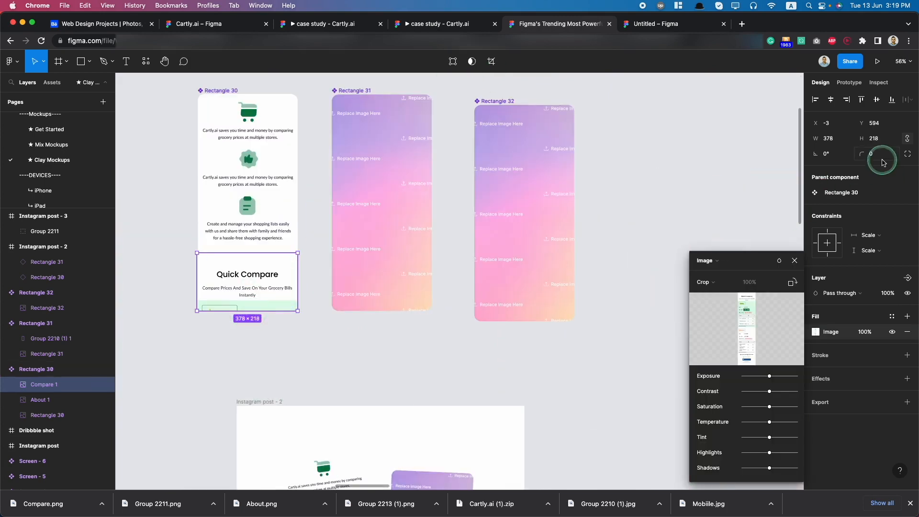
Step: Round the cropped Compare image's two bottom corners to 25, keeping its top corners at 0
{"action": "left_click", "coordinate": [907, 154]}
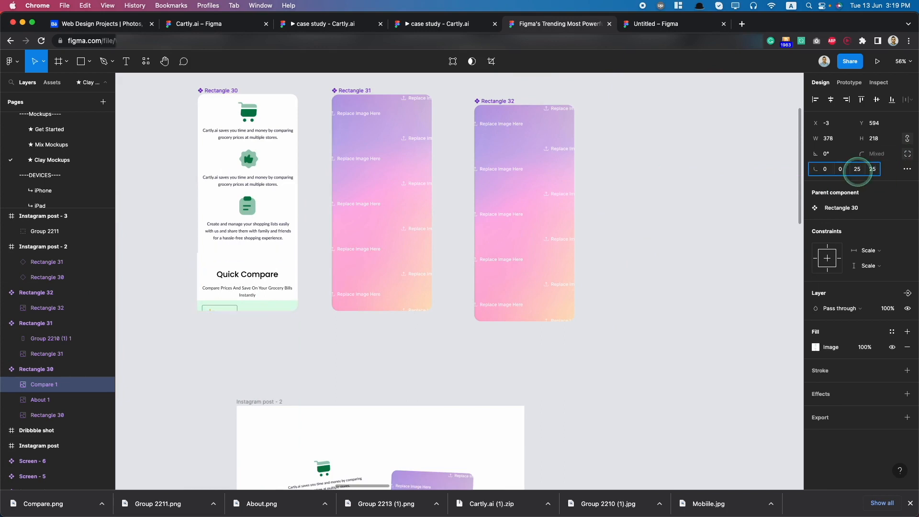
{"action": "left_click", "coordinate": [277, 363]}
{"action": "scroll", "coordinate": [277, 363], "scroll_direction": "down", "scroll_amount": 6}
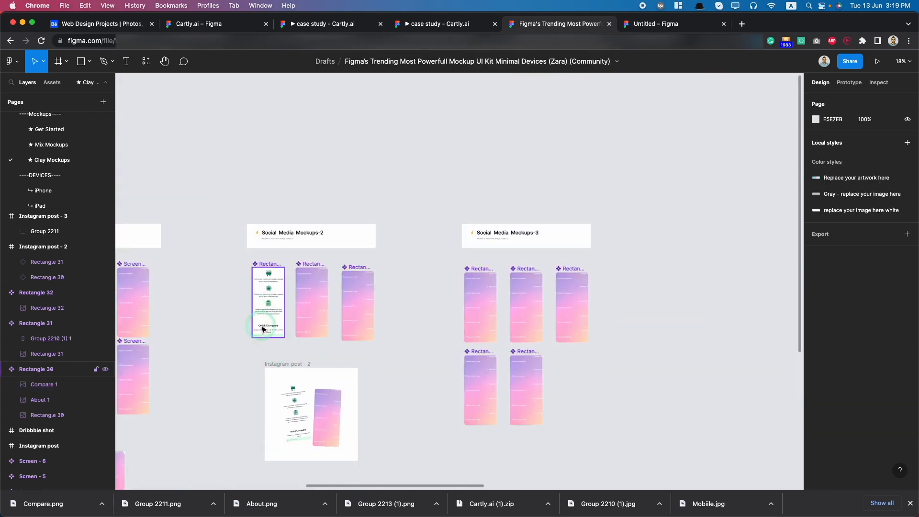
Step: Copy the cropped Compare image into Rectangle 31 and extend its crop to 378 × 812 to fill the screen
{"action": "double_click", "coordinate": [262, 329]}
{"action": "left_click_drag", "start_coordinate": [284, 338], "coordinate": [399, 361]}
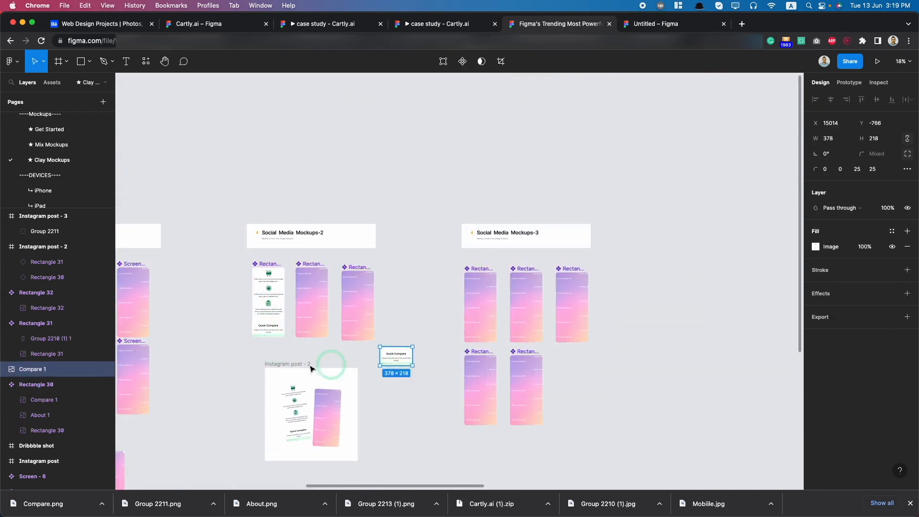
{"action": "left_click_drag", "start_coordinate": [319, 300], "coordinate": [322, 362]}
{"action": "left_click", "coordinate": [493, 62]}
{"action": "scroll", "coordinate": [309, 330], "scroll_direction": "up", "scroll_amount": 5}
{"action": "key", "text": "Return"}
{"action": "scroll", "coordinate": [323, 363], "scroll_direction": "down", "scroll_amount": 3}
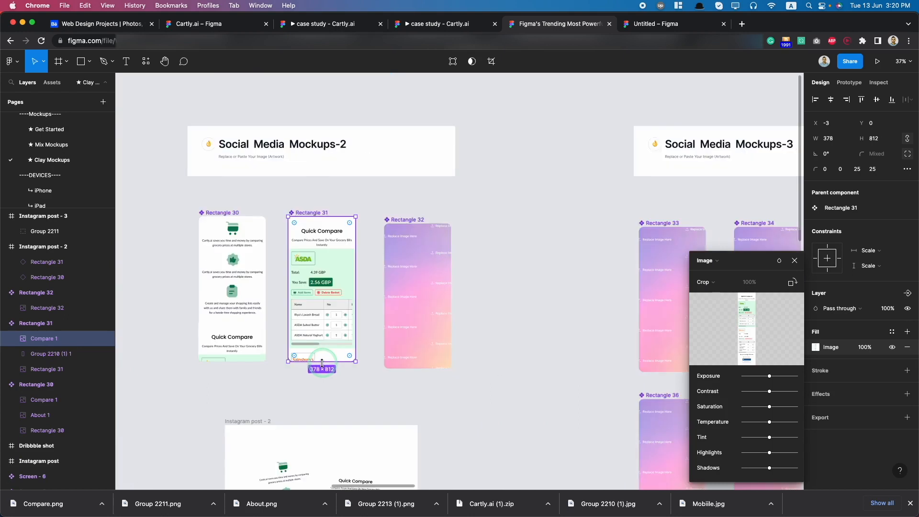
Step: Copy the full-height Compare image into Rectangle 32 and shift its crop to start at the Sainsbury's section
{"action": "scroll", "coordinate": [322, 363], "scroll_direction": "up", "scroll_amount": 1}
{"action": "left_click_drag", "start_coordinate": [354, 327], "coordinate": [425, 265]}
{"action": "double_click", "coordinate": [436, 329]}
{"action": "key", "text": "Escape"}
{"action": "scroll", "coordinate": [433, 335], "scroll_direction": "up", "scroll_amount": 3}
{"action": "scroll", "coordinate": [435, 397], "scroll_direction": "up", "scroll_amount": 5}
{"action": "double_click", "coordinate": [432, 357]}
{"action": "left_click_drag", "start_coordinate": [403, 354], "coordinate": [408, 355]}
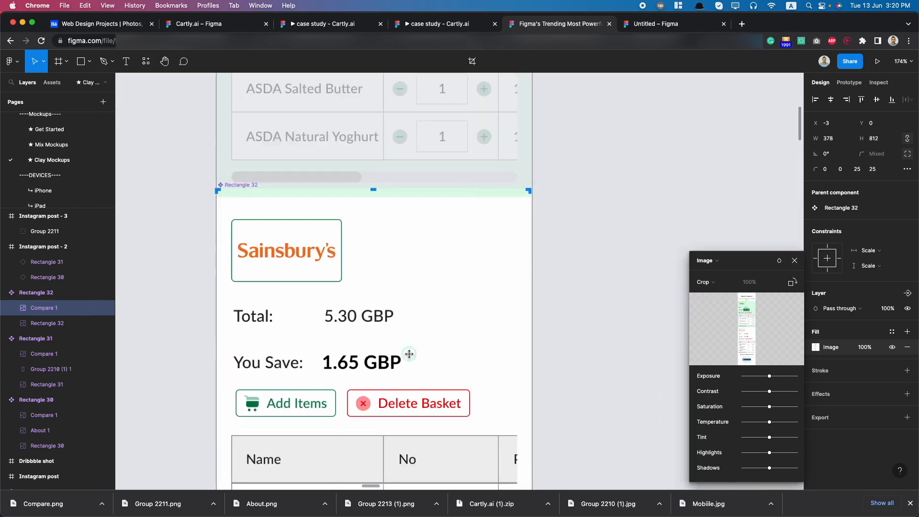
{"action": "key", "text": "Escape"}
{"action": "left_click", "coordinate": [571, 453]}
Step: Round the top corners of the Compare images in Rectangle 32 and Rectangle 31
{"action": "scroll", "coordinate": [570, 457], "scroll_direction": "down", "scroll_amount": 8}
{"action": "scroll", "coordinate": [570, 457], "scroll_direction": "down", "scroll_amount": 7}
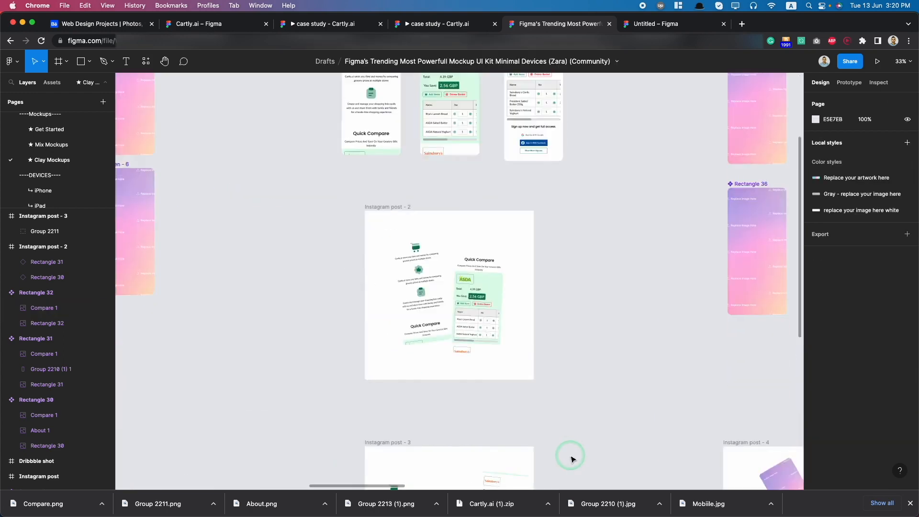
{"action": "scroll", "coordinate": [501, 365], "scroll_direction": "up", "scroll_amount": 4}
{"action": "scroll", "coordinate": [501, 366], "scroll_direction": "down", "scroll_amount": 6}
{"action": "scroll", "coordinate": [501, 366], "scroll_direction": "up", "scroll_amount": 4}
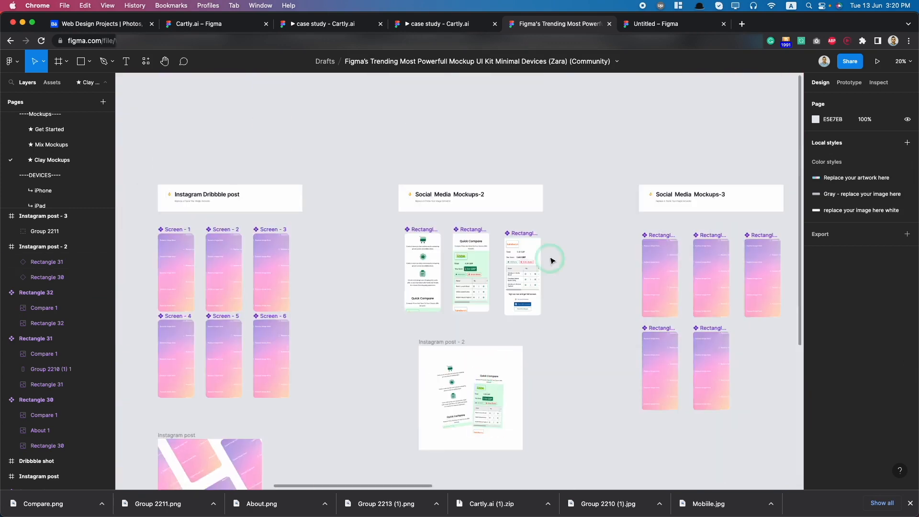
{"action": "left_click", "coordinate": [532, 302]}
{"action": "double_click", "coordinate": [529, 285]}
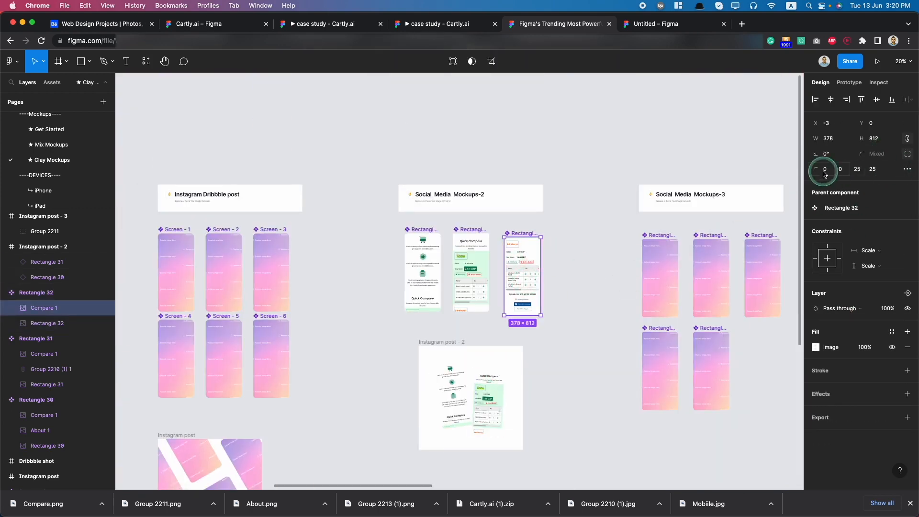
{"action": "left_click", "coordinate": [478, 270]}
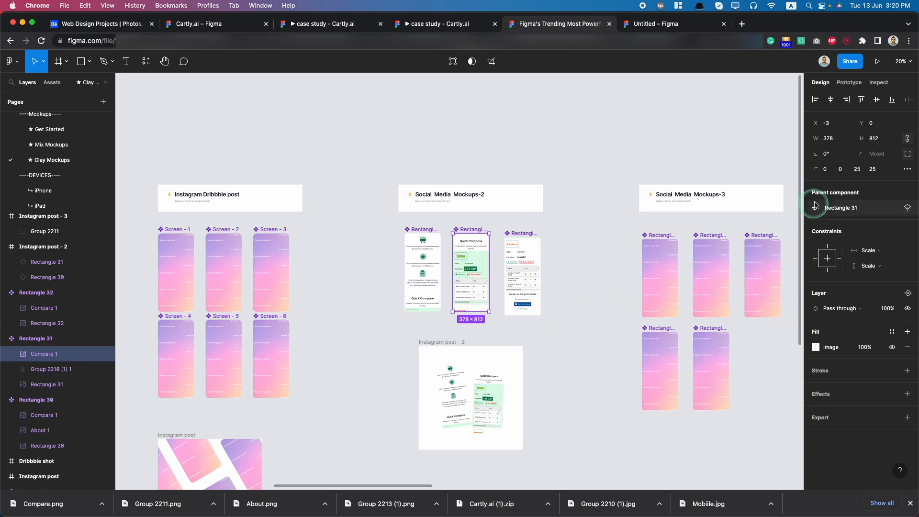
{"action": "left_click", "coordinate": [318, 344]}
Step: Export Group 2211 from Instagram post - 3 as a 2x PNG
{"action": "scroll", "coordinate": [326, 355], "scroll_direction": "down", "scroll_amount": 3}
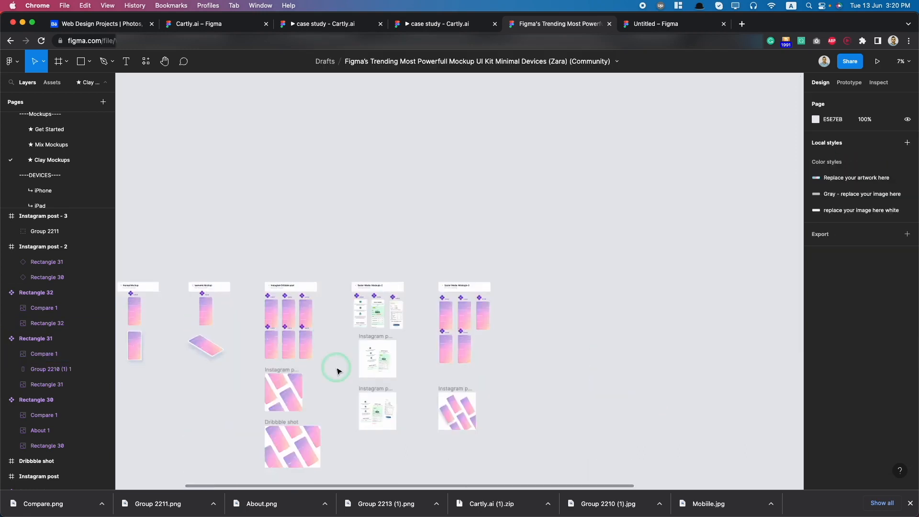
{"action": "scroll", "coordinate": [335, 364], "scroll_direction": "up", "scroll_amount": 5}
{"action": "left_click", "coordinate": [410, 341]}
{"action": "scroll", "coordinate": [895, 392], "scroll_direction": "down", "scroll_amount": 2}
{"action": "left_click", "coordinate": [848, 433]}
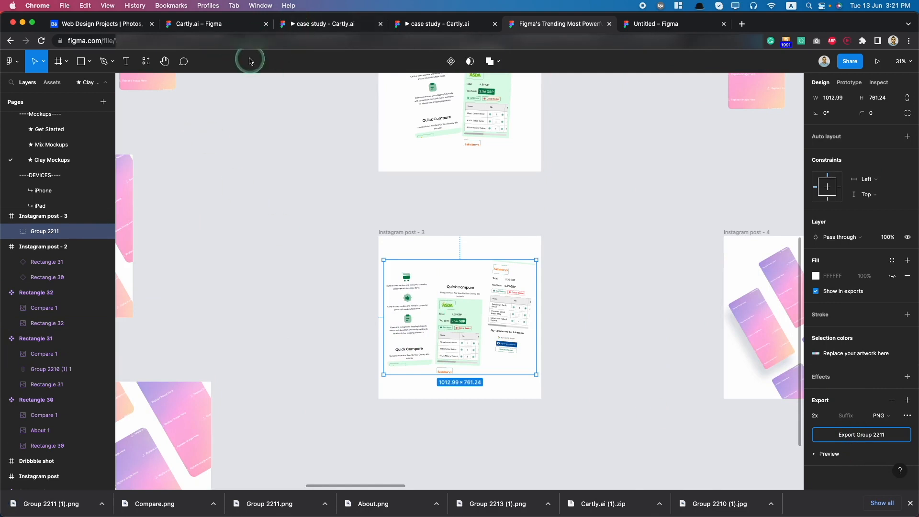
Step: In the Cartly.ai file's case study page, place Group 2211 (1).png below the first Mobile Mockups trio and size it to fit
{"action": "left_click", "coordinate": [209, 24]}
{"action": "scroll", "coordinate": [316, 268], "scroll_direction": "down", "scroll_amount": 5}
{"action": "left_click", "coordinate": [38, 133]}
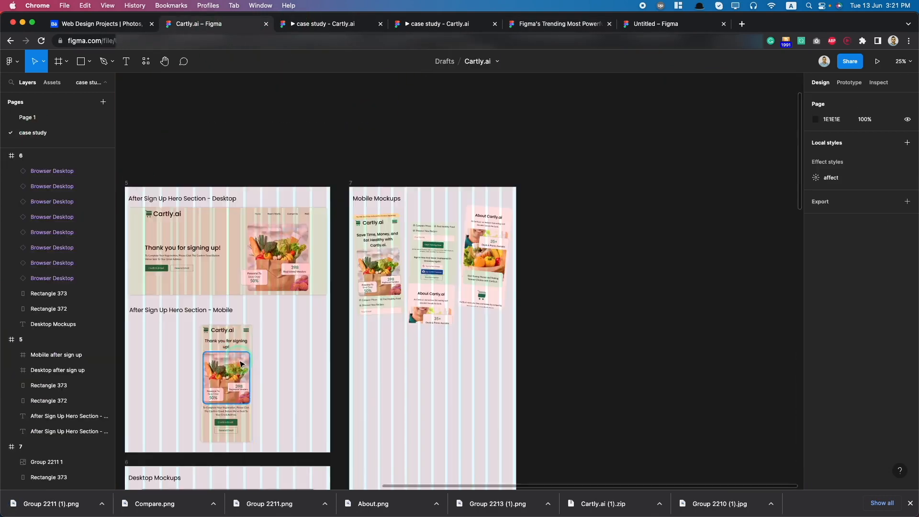
{"action": "scroll", "coordinate": [242, 363], "scroll_direction": "down", "scroll_amount": 3}
{"action": "left_click", "coordinate": [46, 508]}
{"action": "left_click_drag", "start_coordinate": [646, 300], "coordinate": [648, 300]}
{"action": "left_click_drag", "start_coordinate": [639, 296], "coordinate": [357, 257]}
{"action": "scroll", "coordinate": [408, 239], "scroll_direction": "up", "scroll_amount": 3}
{"action": "left_click_drag", "start_coordinate": [509, 331], "coordinate": [544, 369]}
{"action": "key", "text": "Escape"}
{"action": "scroll", "coordinate": [544, 369], "scroll_direction": "down", "scroll_amount": 3}
Step: Check the Mobile Mockups section in the case study prototype against the other open files
{"action": "left_click", "coordinate": [308, 23]}
{"action": "scroll", "coordinate": [420, 337], "scroll_direction": "down", "scroll_amount": 10}
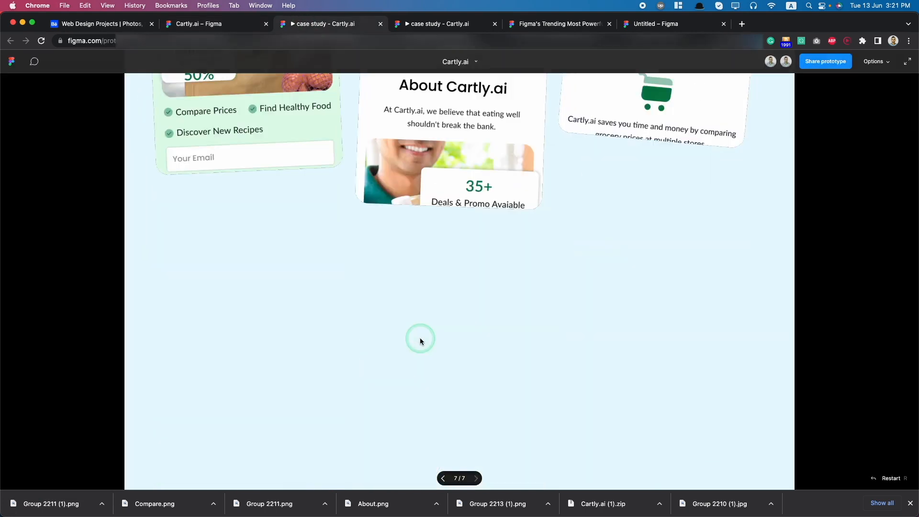
{"action": "scroll", "coordinate": [420, 338], "scroll_direction": "down", "scroll_amount": 5}
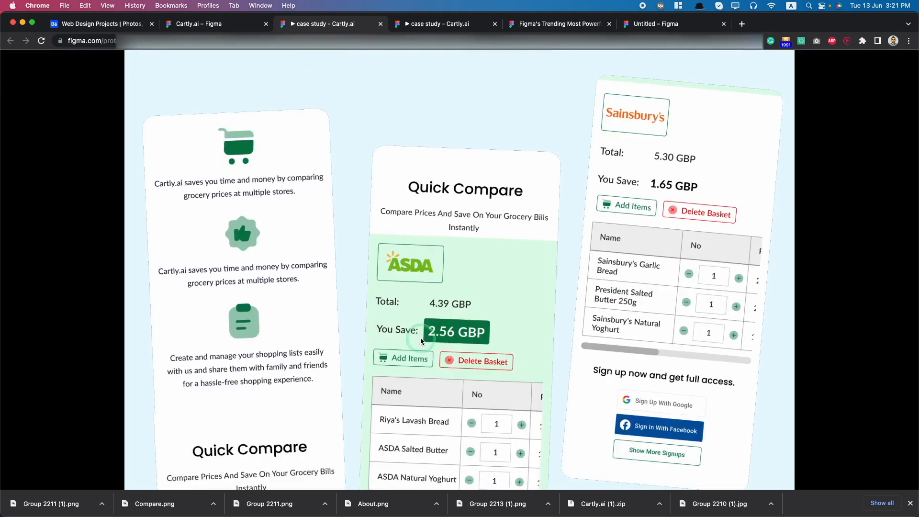
{"action": "scroll", "coordinate": [296, 146], "scroll_direction": "up", "scroll_amount": 15}
{"action": "key", "text": "ctrl+shift+Tab"}
{"action": "scroll", "coordinate": [410, 318], "scroll_direction": "down", "scroll_amount": 5}
{"action": "left_click", "coordinate": [555, 24]}
{"action": "left_click", "coordinate": [435, 28]}
{"action": "left_click", "coordinate": [353, 29]}
Step: On Page 1 of the Cartly.ai file, export the mobile frame's Introducing group as a 2x PNG
{"action": "left_click", "coordinate": [182, 28]}
{"action": "left_click", "coordinate": [28, 117]}
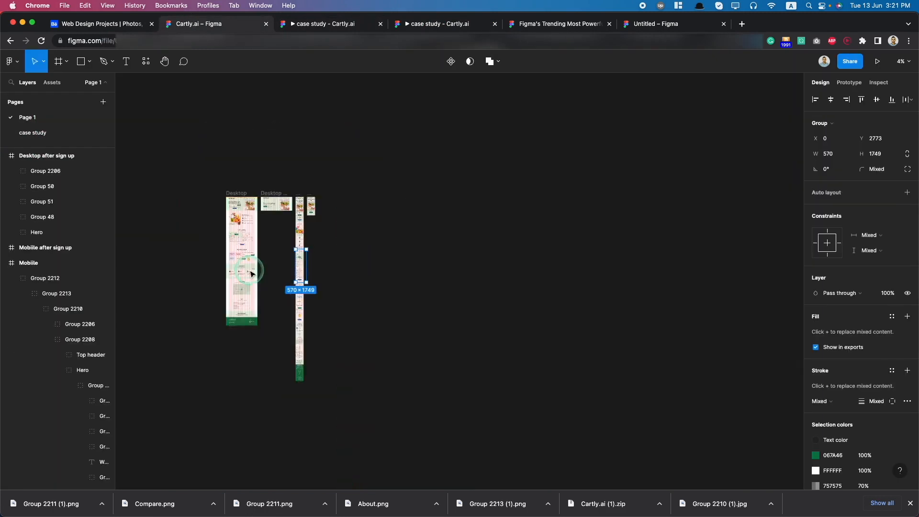
{"action": "scroll", "coordinate": [252, 269], "scroll_direction": "up", "scroll_amount": 5}
{"action": "left_click", "coordinate": [432, 246]}
{"action": "scroll", "coordinate": [406, 310], "scroll_direction": "down", "scroll_amount": 5}
{"action": "scroll", "coordinate": [849, 433], "scroll_direction": "down", "scroll_amount": 4}
{"action": "left_click", "coordinate": [824, 455]}
{"action": "scroll", "coordinate": [827, 458], "scroll_direction": "down", "scroll_amount": 3}
{"action": "left_click", "coordinate": [824, 416]}
{"action": "left_click", "coordinate": [822, 450]}
{"action": "left_click", "coordinate": [851, 435]}
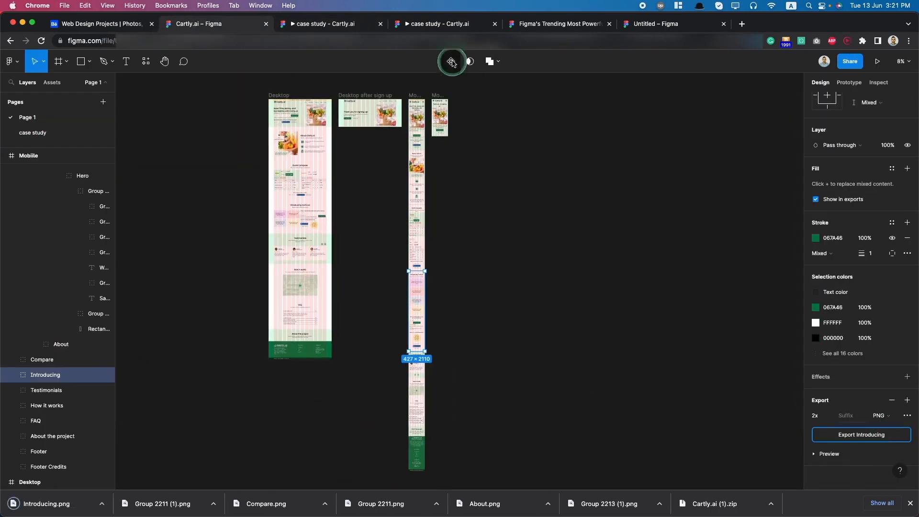
Step: Try to place Introducing.png among the Social Media Mockups-2 screens in the mockup kit
{"action": "left_click", "coordinate": [531, 24]}
{"action": "scroll", "coordinate": [484, 123], "scroll_direction": "up", "scroll_amount": 6}
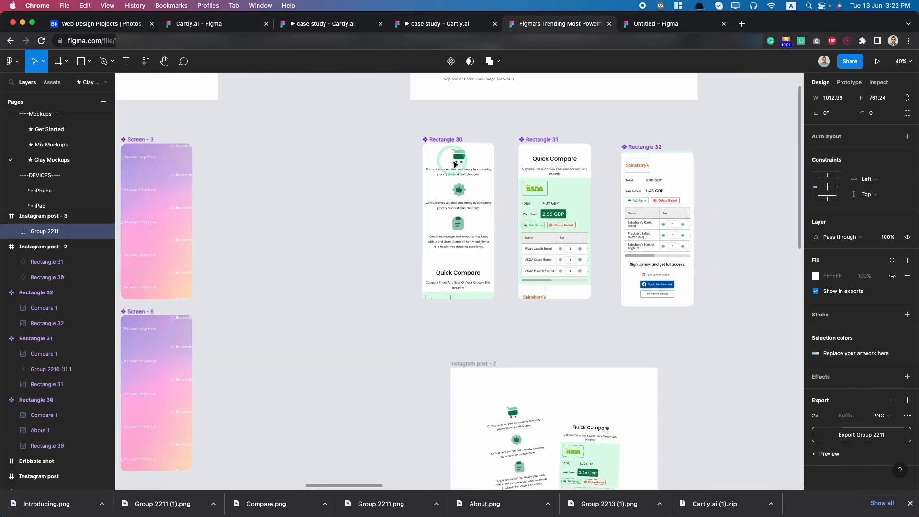
{"action": "left_click_drag", "start_coordinate": [51, 489], "coordinate": [377, 278]}
{"action": "left_click_drag", "start_coordinate": [393, 137], "coordinate": [399, 220]}
{"action": "key", "text": "super+z"}
{"action": "key", "text": "super+z"}
Step: Examine the Introducing section's layers in the Cartly.ai mobile frame
{"action": "left_click", "coordinate": [314, 29]}
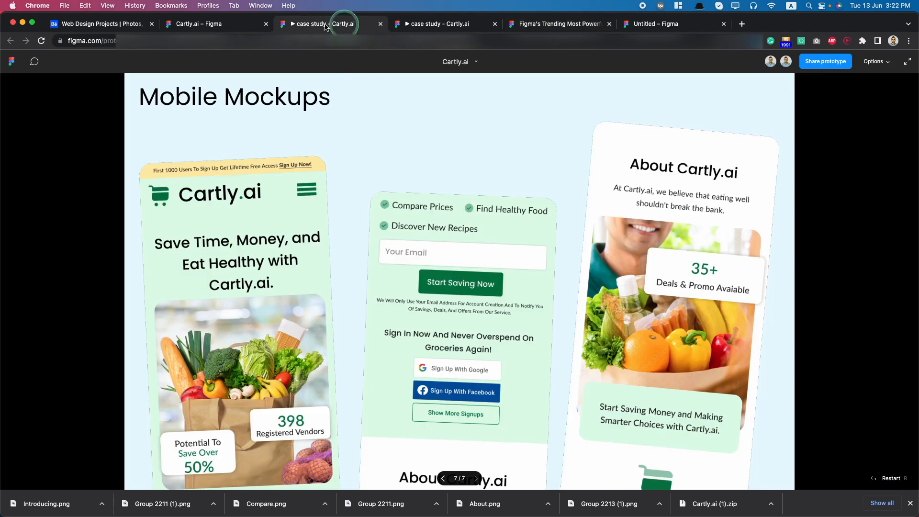
{"action": "left_click", "coordinate": [204, 27]}
{"action": "double_click", "coordinate": [418, 314]}
{"action": "scroll", "coordinate": [418, 314], "scroll_direction": "up", "scroll_amount": 5}
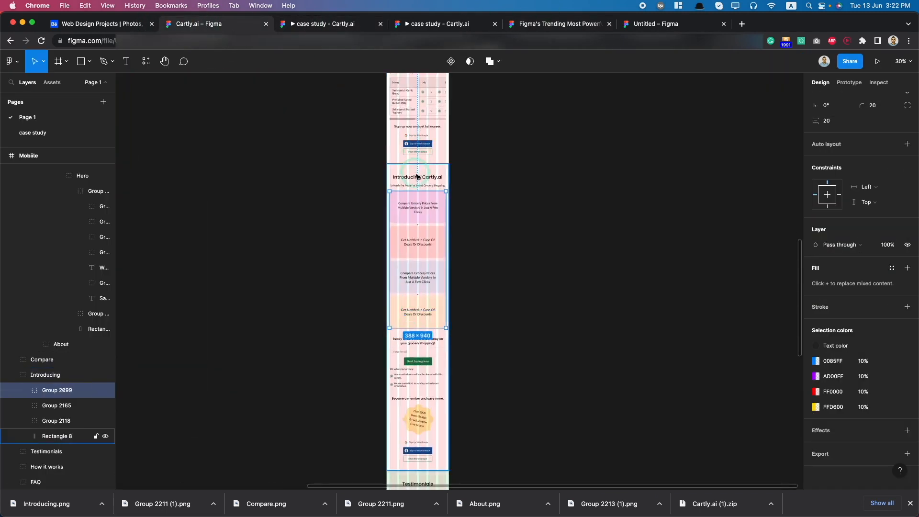
{"action": "left_click", "coordinate": [100, 435]}
{"action": "left_click", "coordinate": [96, 374]}
{"action": "scroll", "coordinate": [469, 401], "scroll_direction": "up", "scroll_amount": 4}
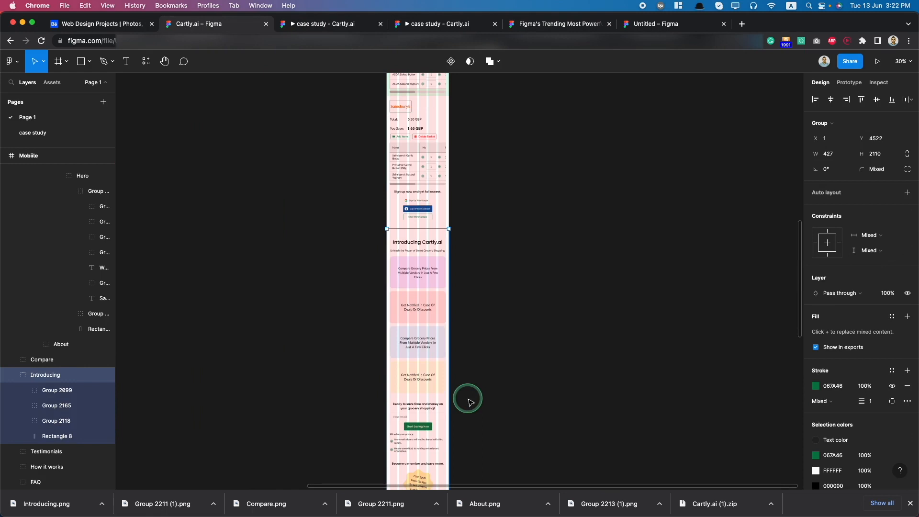
Step: Select the whole Introducing group in the mobile frame and copy it
{"action": "left_click", "coordinate": [421, 389]}
{"action": "left_click", "coordinate": [427, 246], "text": "shift"}
{"action": "left_click", "coordinate": [420, 227], "text": "shift"}
{"action": "left_click", "coordinate": [352, 280]}
{"action": "left_click_drag", "start_coordinate": [353, 239], "coordinate": [487, 430]}
{"action": "left_click", "coordinate": [328, 326]}
{"action": "left_click", "coordinate": [47, 378]}
Step: Paste the Introducing group into the mockup kit file, beside the Social Media Mockups-2 screens
{"action": "left_click", "coordinate": [549, 23]}
{"action": "scroll", "coordinate": [407, 242], "scroll_direction": "down", "scroll_amount": 10}
{"action": "key", "text": "super+v"}
{"action": "left_click_drag", "start_coordinate": [522, 256], "coordinate": [307, 287]}
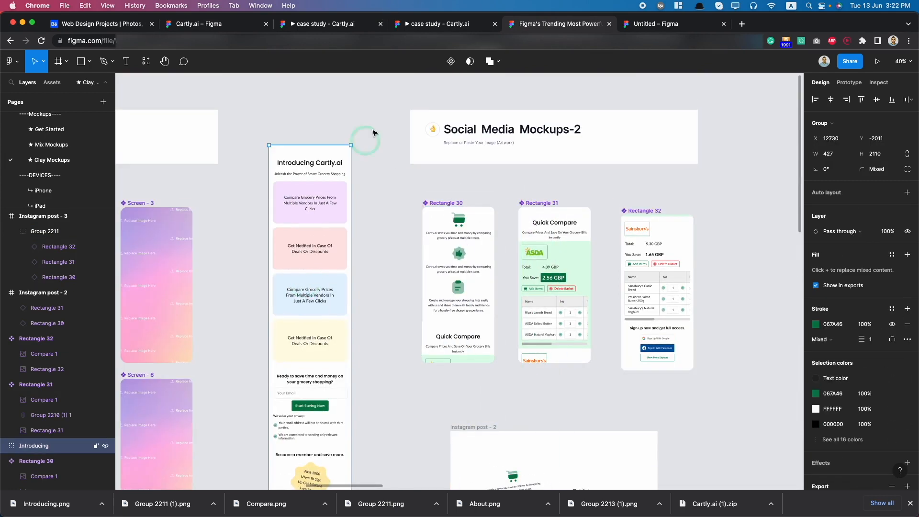
Step: Try to turn the pasted Introducing group into a component and lay it over Rectangle 30
{"action": "left_click", "coordinate": [452, 63]}
{"action": "left_click_drag", "start_coordinate": [314, 187], "coordinate": [466, 248]}
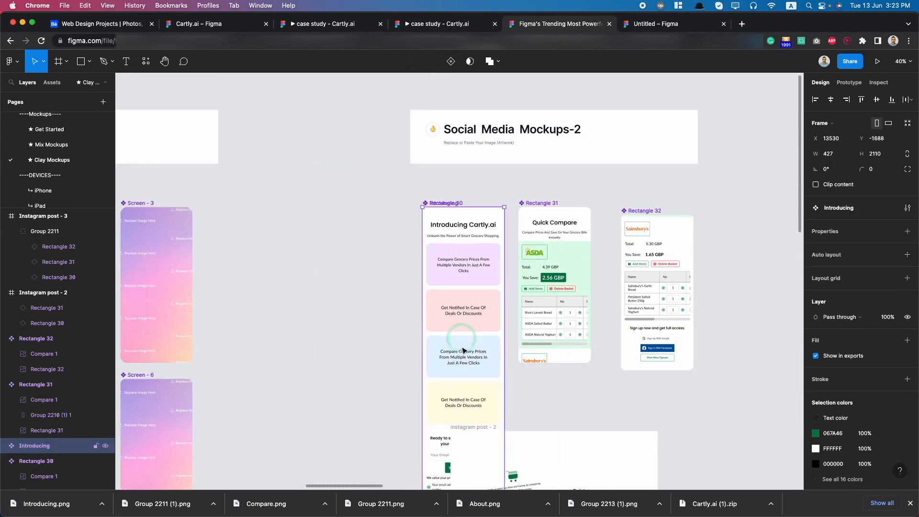
{"action": "scroll", "coordinate": [460, 350], "scroll_direction": "down", "scroll_amount": 2}
{"action": "scroll", "coordinate": [358, 382], "scroll_direction": "right", "scroll_amount": 3}
{"action": "scroll", "coordinate": [358, 384], "scroll_direction": "down", "scroll_amount": 5}
{"action": "left_click_drag", "start_coordinate": [405, 431], "coordinate": [405, 383]}
{"action": "key", "text": "super+z"}
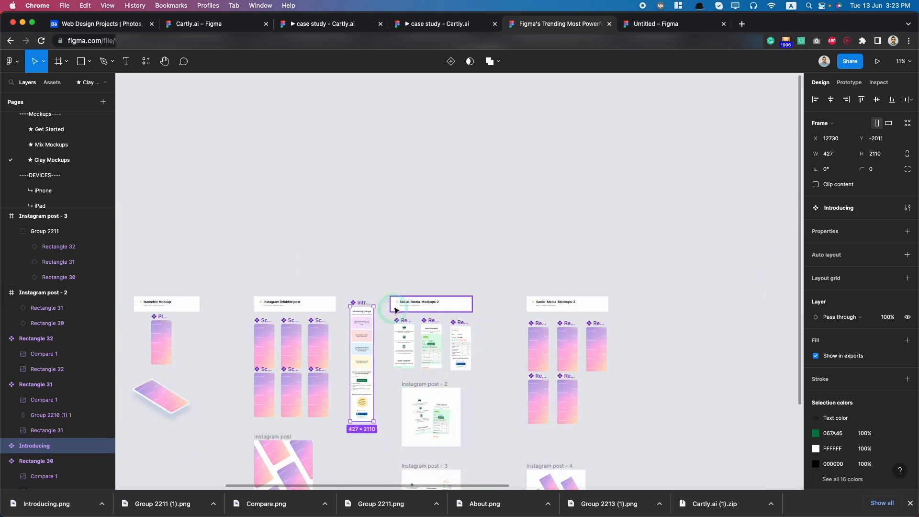
{"action": "key", "text": "super+z"}
Step: Try the Introducing group inside the Rectangle 30 component, then cut it from the mockup file
{"action": "scroll", "coordinate": [343, 404], "scroll_direction": "up", "scroll_amount": 5}
{"action": "left_click_drag", "start_coordinate": [415, 262], "coordinate": [431, 233]}
{"action": "left_click", "coordinate": [490, 66]}
{"action": "key", "text": "super+z"}
{"action": "left_click_drag", "start_coordinate": [420, 307], "coordinate": [539, 320]}
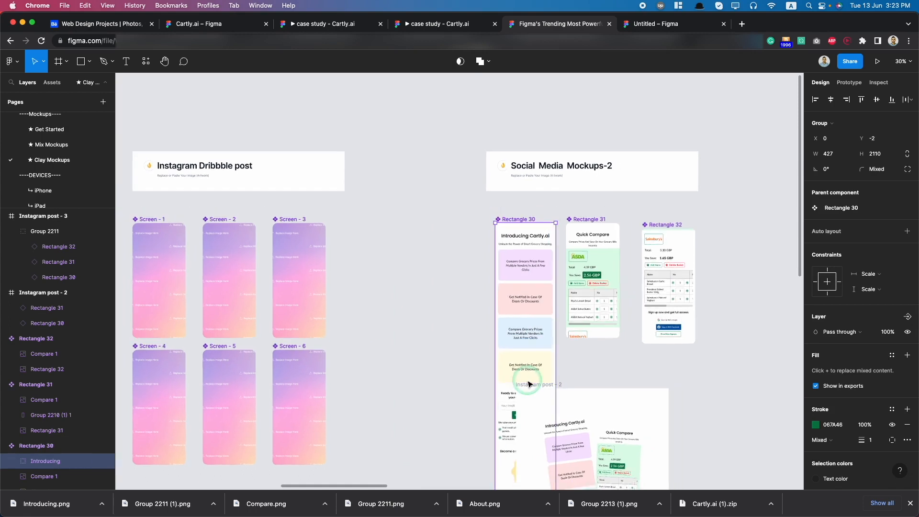
{"action": "scroll", "coordinate": [527, 380], "scroll_direction": "down", "scroll_amount": 3}
{"action": "key", "text": "super+x"}
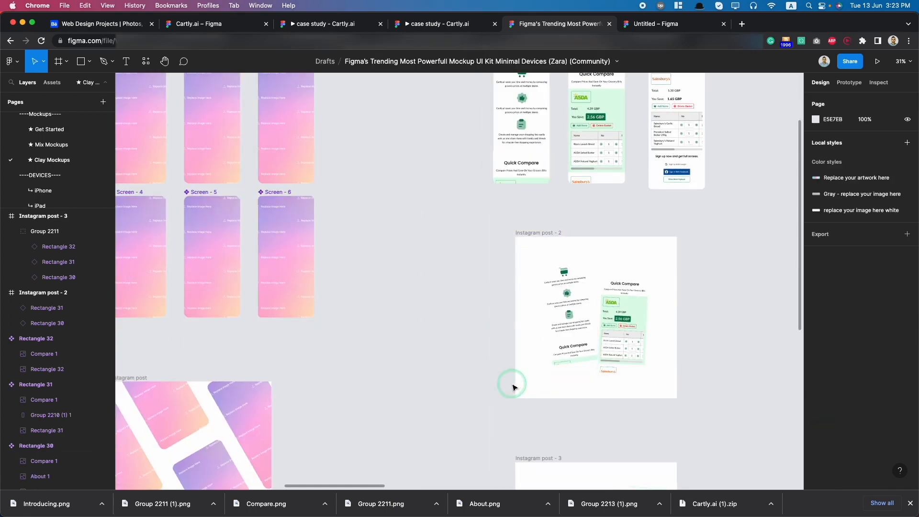
Step: In the Cartly.ai file, move the Introducing group out of the mobile frame onto empty canvas and select its white background rectangle
{"action": "key", "text": "super+2"}
{"action": "double_click", "coordinate": [423, 144]}
{"action": "left_click", "coordinate": [431, 173], "text": "shift"}
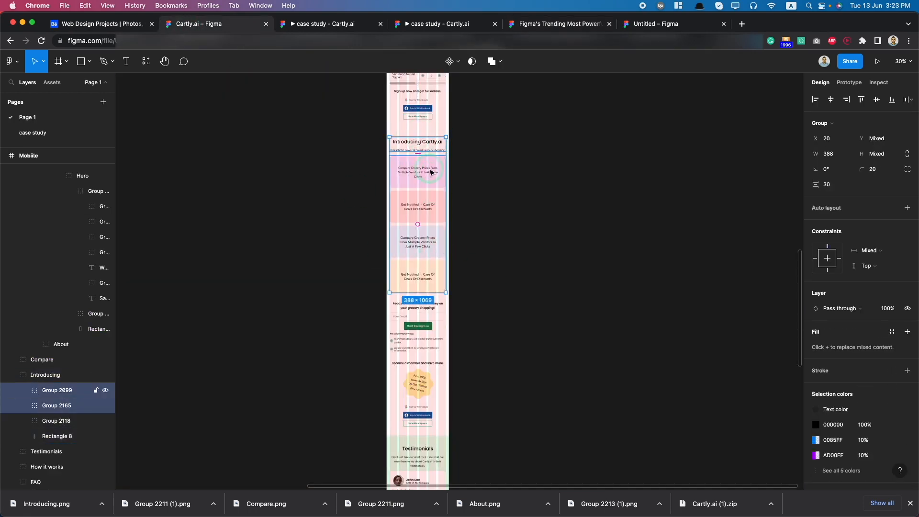
{"action": "left_click_drag", "start_coordinate": [372, 129], "coordinate": [492, 267]}
{"action": "left_click_drag", "start_coordinate": [412, 301], "coordinate": [598, 280]}
{"action": "double_click", "coordinate": [609, 119]}
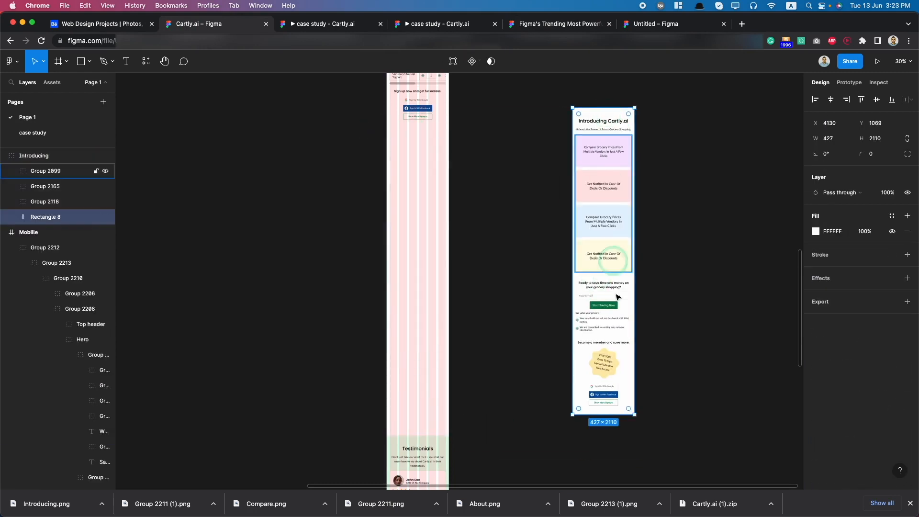
Step: Shorten the Introducing group's white background rectangle to 427 × 1165 so it ends just below the last feature card
{"action": "left_click_drag", "start_coordinate": [604, 381], "coordinate": [622, 278]}
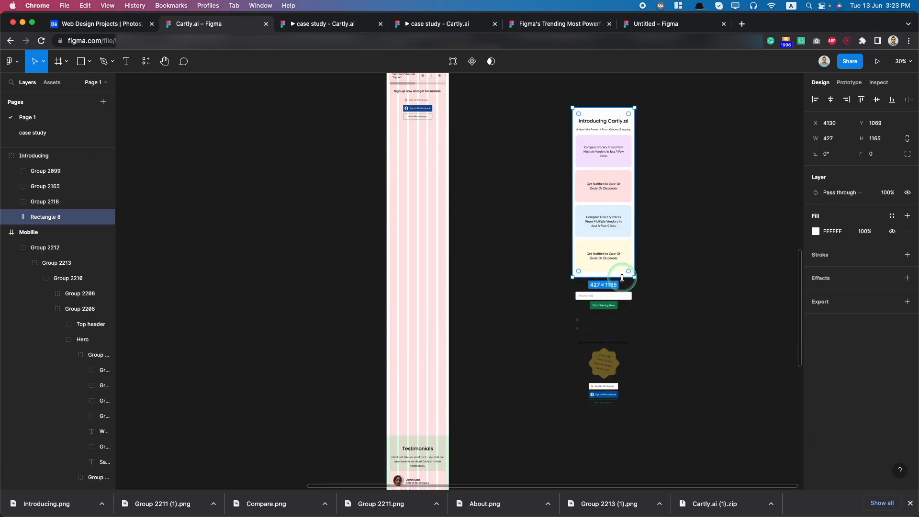
{"action": "double_click", "coordinate": [621, 278]}
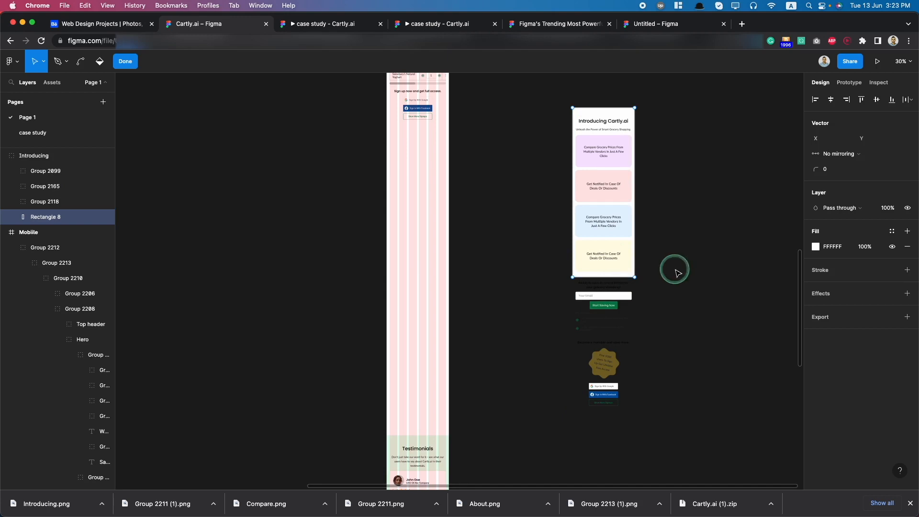
{"action": "left_click", "coordinate": [550, 196]}
{"action": "left_click", "coordinate": [600, 154]}
{"action": "key", "text": "Escape"}
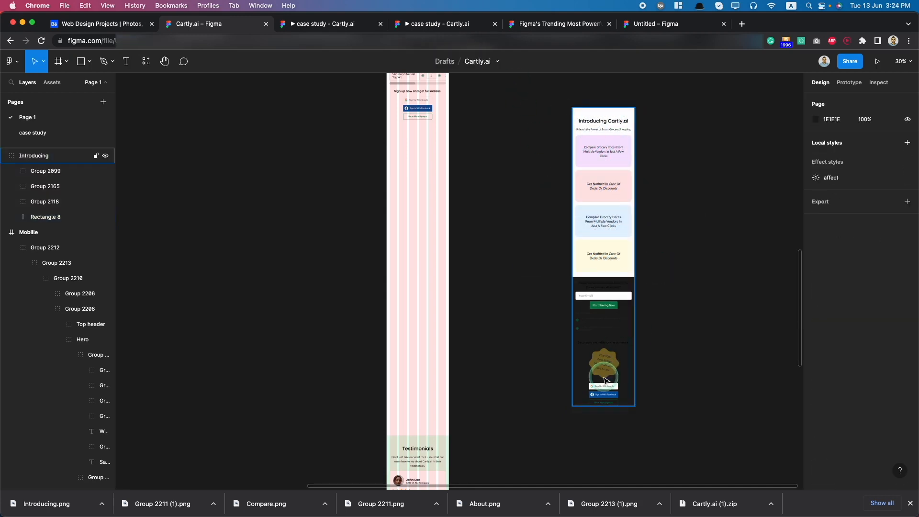
Step: Group the shortened Rectangle 8 with the Introducing heading and the feature cards
{"action": "left_click", "coordinate": [628, 372]}
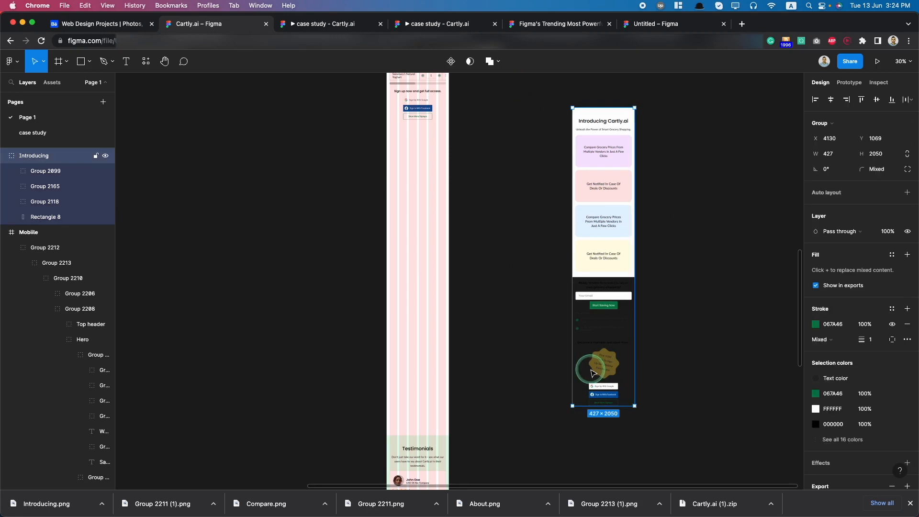
{"action": "left_click", "coordinate": [50, 216]}
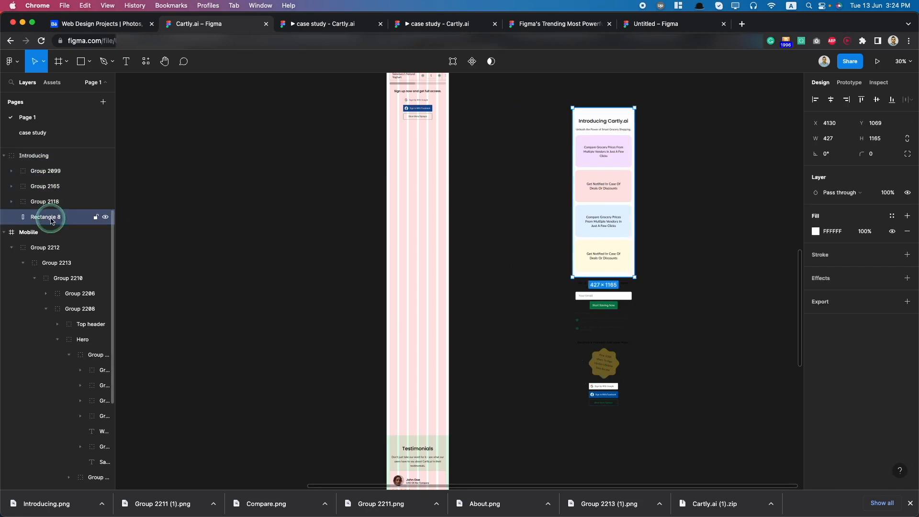
{"action": "left_click", "coordinate": [46, 186], "text": "shift"}
{"action": "left_click", "coordinate": [46, 171], "text": "shift"}
{"action": "key", "text": "super+g"}
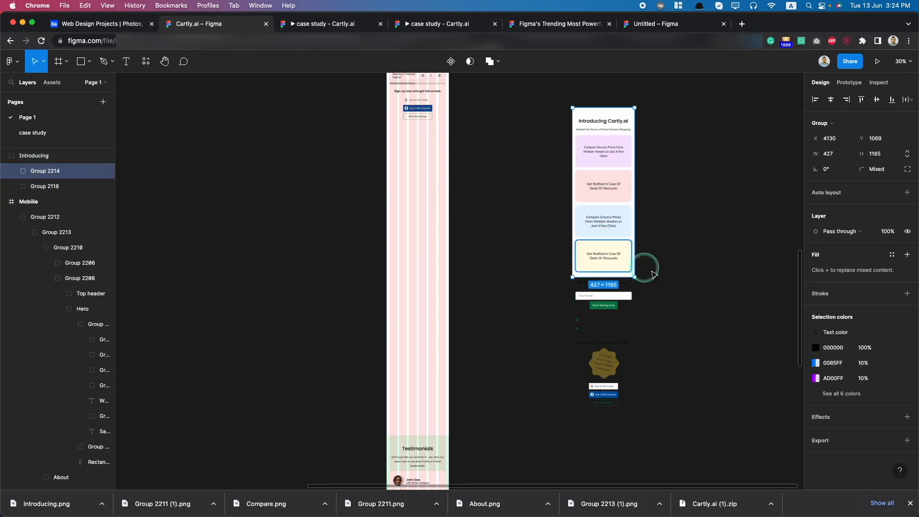
Step: Export the heading-and-cards group as a 2x PNG
{"action": "left_click", "coordinate": [820, 441]}
{"action": "left_click", "coordinate": [829, 416]}
{"action": "left_click", "coordinate": [827, 437]}
{"action": "left_click", "coordinate": [833, 435]}
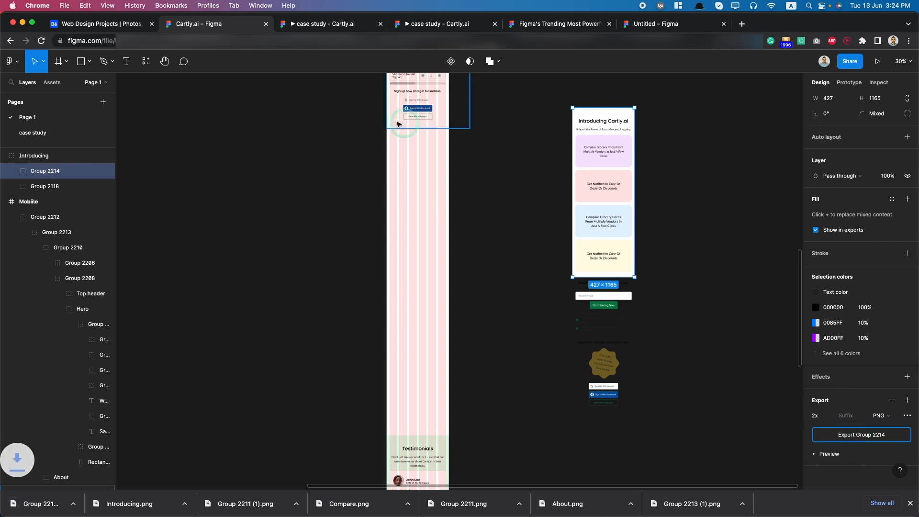
Step: In the mockup kit file, place Group 2214.png inside the Rectangle 30 component and scale it to the screen's 375 width
{"action": "left_click", "coordinate": [565, 28]}
{"action": "left_click", "coordinate": [50, 505]}
{"action": "left_click_drag", "start_coordinate": [500, 158], "coordinate": [422, 157]}
{"action": "scroll", "coordinate": [433, 335], "scroll_direction": "up", "scroll_amount": 5}
{"action": "left_click_drag", "start_coordinate": [435, 348], "coordinate": [533, 346]}
{"action": "scroll", "coordinate": [550, 355], "scroll_direction": "down", "scroll_amount": 4}
{"action": "scroll", "coordinate": [552, 367], "scroll_direction": "up", "scroll_amount": 1}
{"action": "left_click_drag", "start_coordinate": [556, 431], "coordinate": [553, 401]}
Step: Set the corner radius of the Introducing image in Rectangle 30 to 25
{"action": "left_click", "coordinate": [876, 156]}
{"action": "type", "text": "25"}
{"action": "key", "text": "Return"}
{"action": "scroll", "coordinate": [581, 365], "scroll_direction": "up", "scroll_amount": 5}
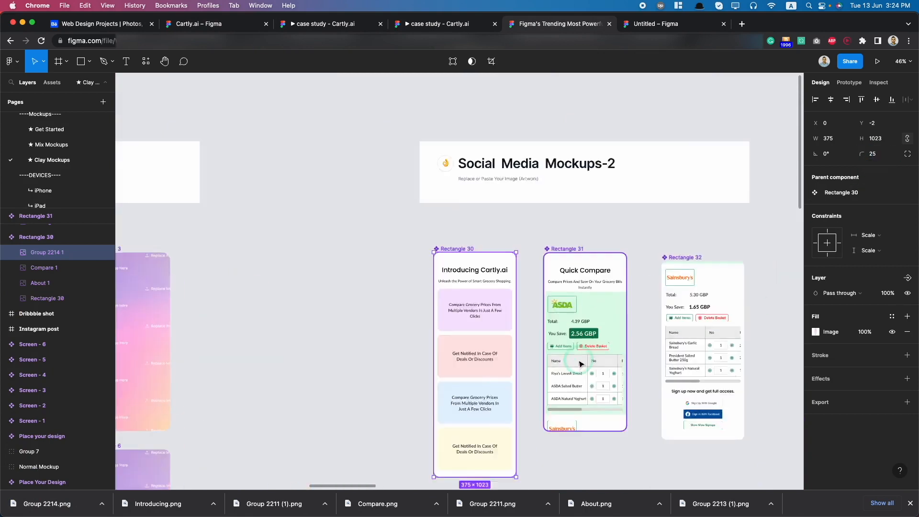
Step: Crop the lower edge of the Introducing image to the Rectangle 30 screen height, making it 375 × 814
{"action": "scroll", "coordinate": [570, 378], "scroll_direction": "down", "scroll_amount": 8}
{"action": "scroll", "coordinate": [564, 229], "scroll_direction": "up", "scroll_amount": 5}
{"action": "scroll", "coordinate": [564, 228], "scroll_direction": "up", "scroll_amount": 4}
{"action": "left_click", "coordinate": [491, 61]}
{"action": "left_click_drag", "start_coordinate": [558, 329], "coordinate": [564, 292]}
{"action": "left_click", "coordinate": [480, 340]}
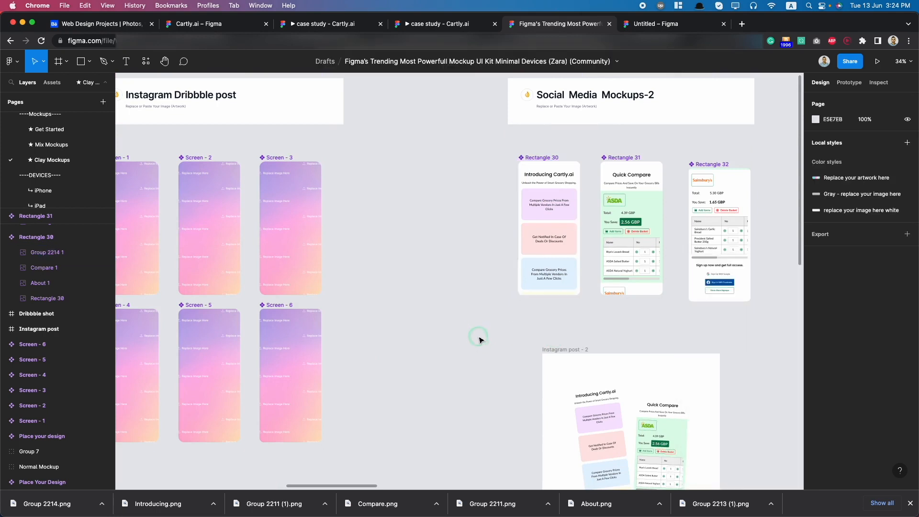
Step: Try a copy of the Introducing image in Rectangle 31 with its crop shifted to the lower cards, then remove its image fill
{"action": "scroll", "coordinate": [476, 339], "scroll_direction": "down", "scroll_amount": 5}
{"action": "double_click", "coordinate": [527, 279]}
{"action": "left_click_drag", "start_coordinate": [527, 280], "coordinate": [566, 240]}
{"action": "scroll", "coordinate": [565, 284], "scroll_direction": "up", "scroll_amount": 1}
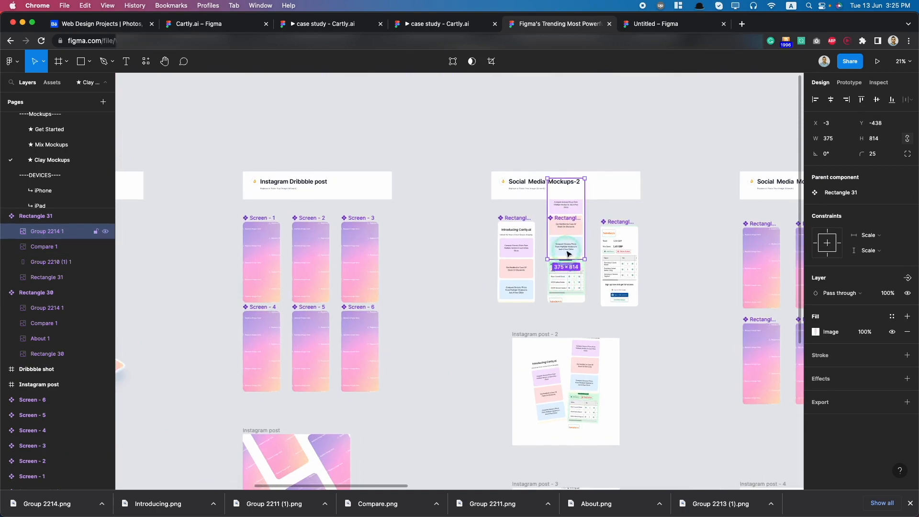
{"action": "left_click_drag", "start_coordinate": [565, 283], "coordinate": [568, 221]}
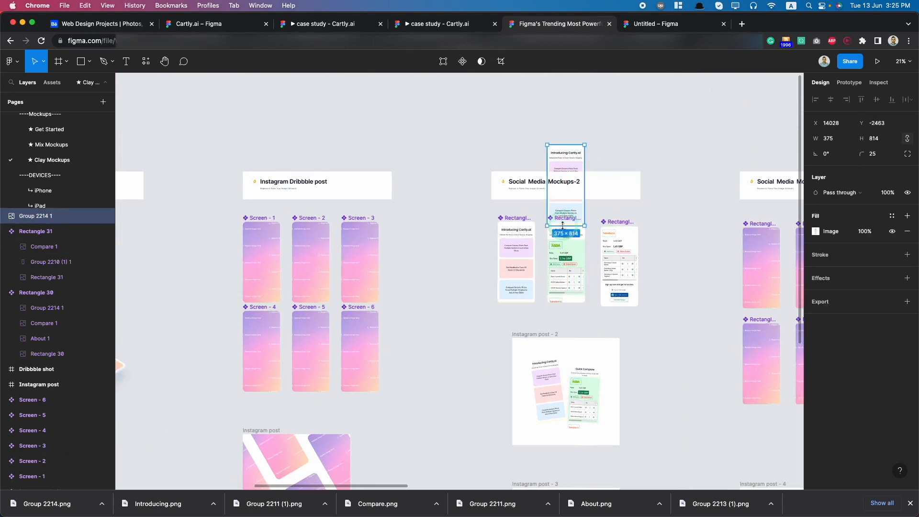
{"action": "left_click_drag", "start_coordinate": [564, 216], "coordinate": [563, 293]}
{"action": "double_click", "coordinate": [562, 269]}
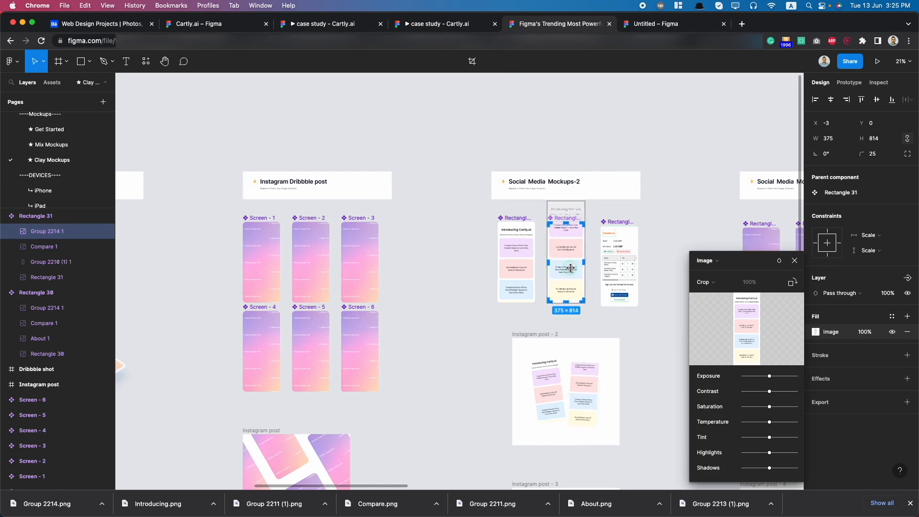
{"action": "key", "text": "Delete"}
Step: Remove the Compare images from the Rectangle 31 and Rectangle 32 screens
{"action": "double_click", "coordinate": [572, 260]}
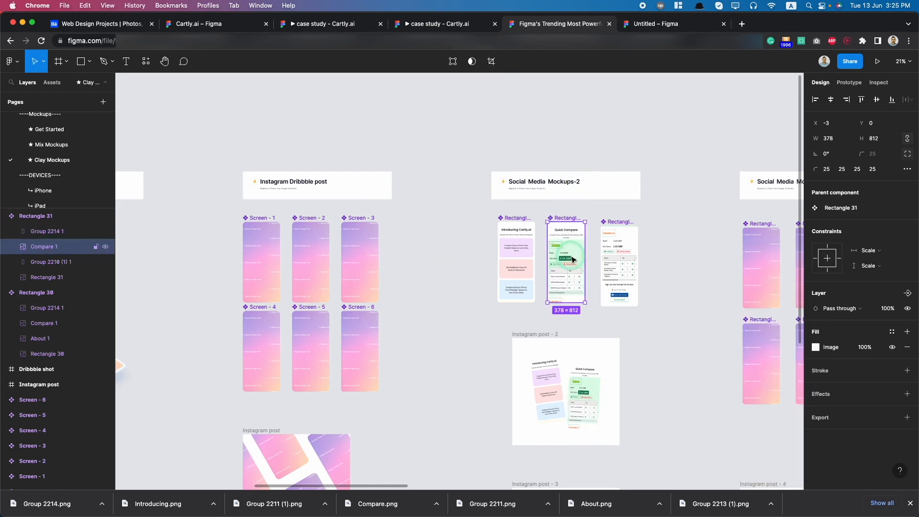
{"action": "key", "text": "Delete"}
{"action": "left_click", "coordinate": [613, 257]}
{"action": "double_click", "coordinate": [613, 257]}
{"action": "key", "text": "Delete"}
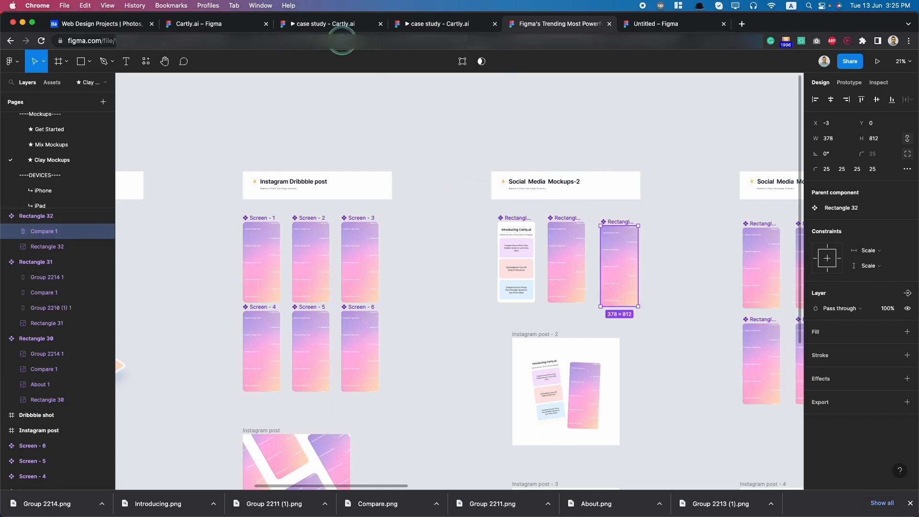
Step: In the Cartly.ai file, undo the export setting, the grouping and the shortening of the white background rectangle
{"action": "left_click", "coordinate": [337, 26]}
{"action": "left_click", "coordinate": [250, 27]}
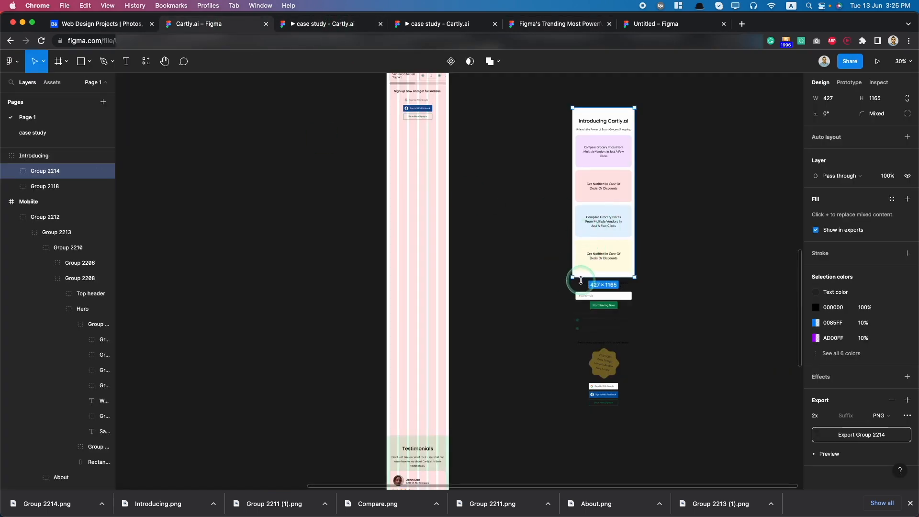
{"action": "key", "text": "super+z"}
{"action": "key", "text": "super+z"}
{"action": "key", "text": "super+z"}
{"action": "key", "text": "super+z"}
{"action": "key", "text": "super+z"}
{"action": "key", "text": "super+z"}
{"action": "key", "text": "super+z"}
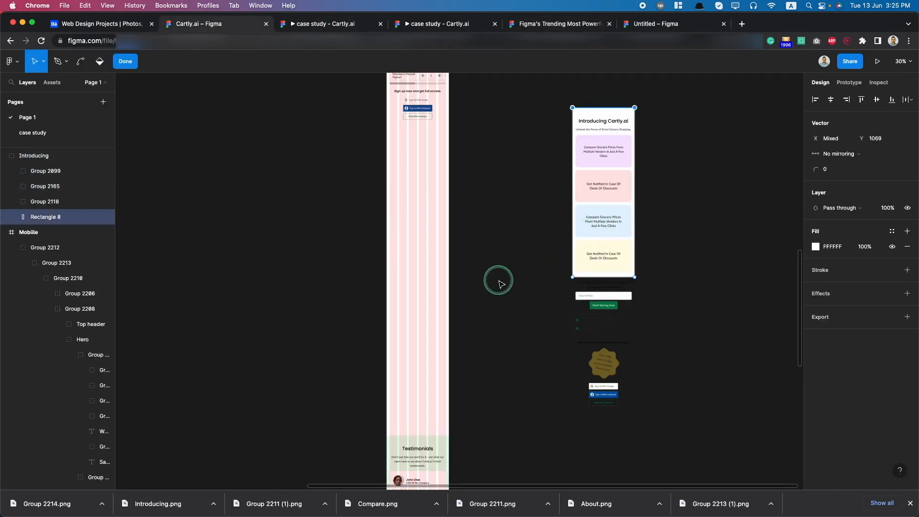
{"action": "key", "text": "super+z"}
Step: Trim the white background rectangle from above to 427 × 1221 so it starts at the last feature card
{"action": "left_click_drag", "start_coordinate": [603, 116], "coordinate": [613, 239]}
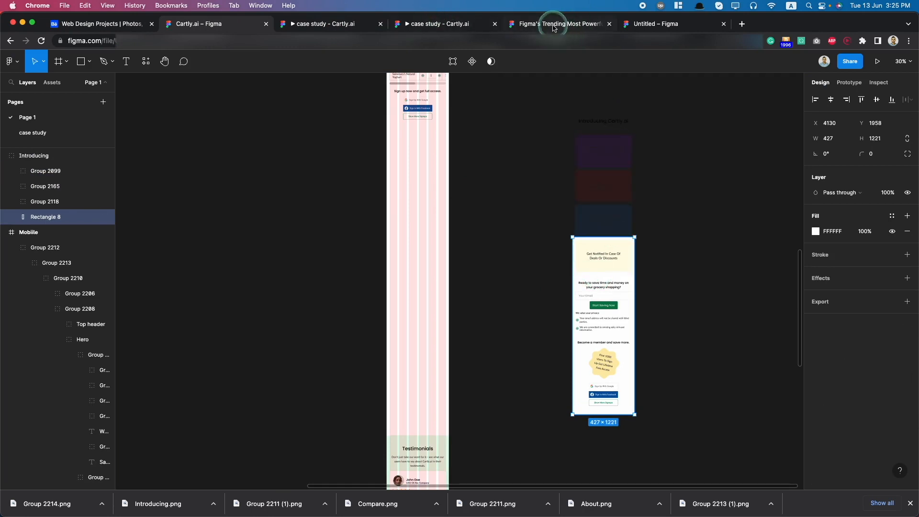
{"action": "left_click", "coordinate": [559, 25]}
{"action": "left_click", "coordinate": [215, 24]}
{"action": "left_click_drag", "start_coordinate": [544, 247], "coordinate": [670, 439]}
Step: Group the last feature card, the email and sign-up section and the trimmed white background
{"action": "left_click", "coordinate": [48, 187]}
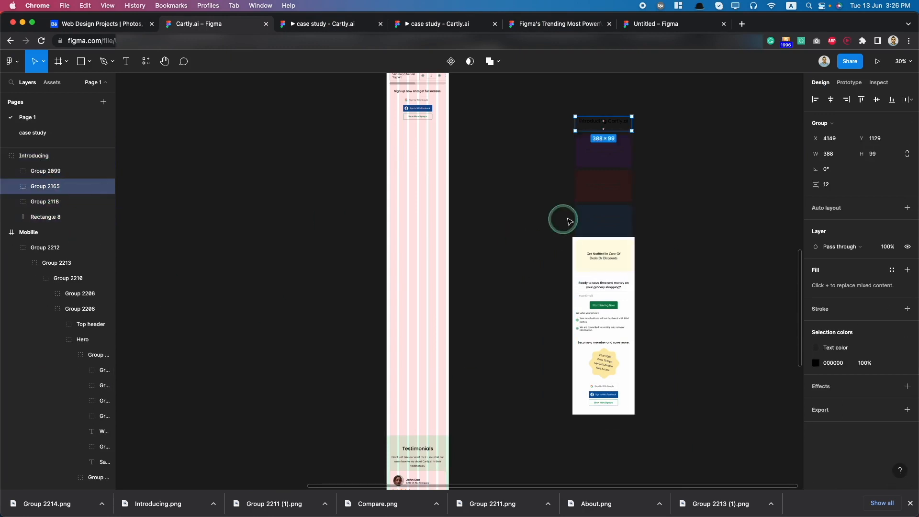
{"action": "double_click", "coordinate": [596, 251]}
{"action": "left_click", "coordinate": [627, 274], "text": "shift"}
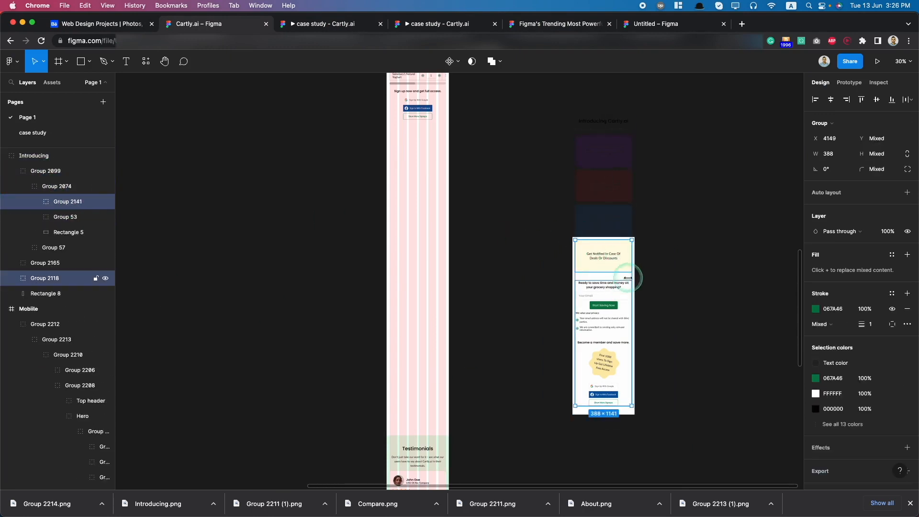
{"action": "key", "text": "super+g"}
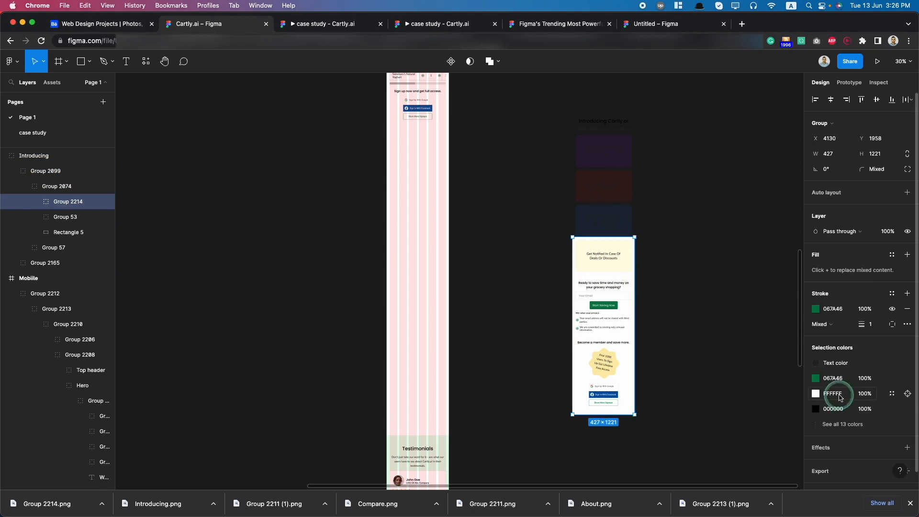
Step: Export the card-and-sign-up group as a 2x PNG
{"action": "left_click", "coordinate": [906, 442]}
{"action": "left_click", "coordinate": [827, 415]}
{"action": "left_click", "coordinate": [831, 450]}
{"action": "left_click", "coordinate": [877, 435]}
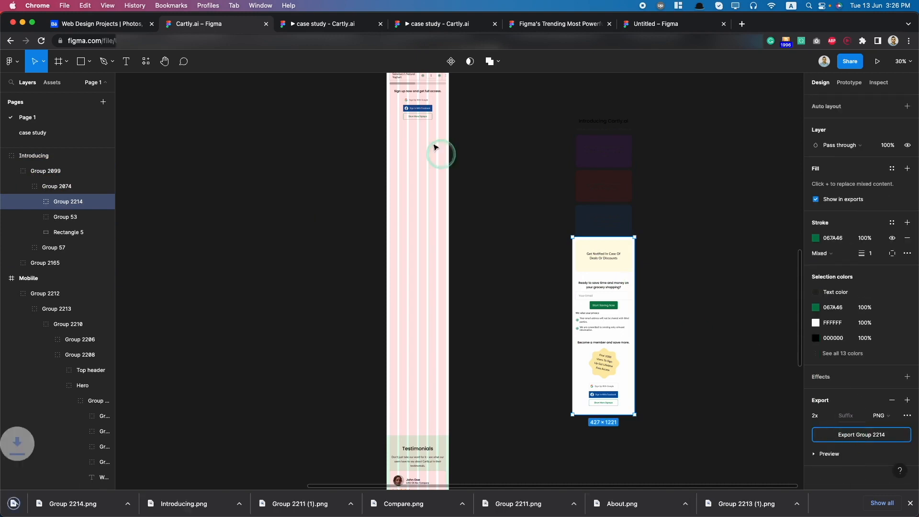
Step: In the mockup kit file, place Group 2214 (1).png inside Rectangle 31 and crop it to 378 × 812 to fit the screen
{"action": "left_click", "coordinate": [558, 23]}
{"action": "left_click", "coordinate": [36, 504]}
{"action": "left_click_drag", "start_coordinate": [35, 503], "coordinate": [564, 235]}
{"action": "left_click_drag", "start_coordinate": [586, 345], "coordinate": [556, 278]}
{"action": "left_click", "coordinate": [491, 61]}
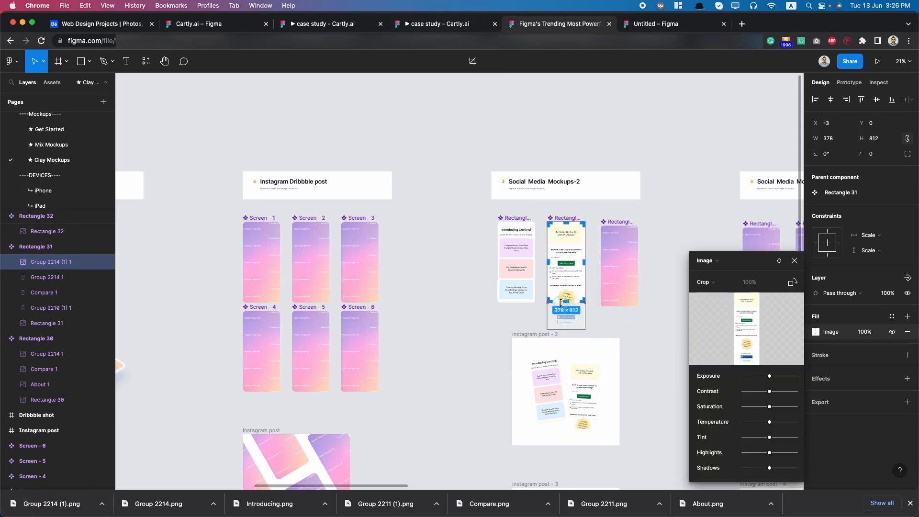
{"action": "left_click", "coordinate": [468, 303]}
Step: Round the corners of the sign-up image in Rectangle 31 and check it in the Instagram post mockups
{"action": "left_click", "coordinate": [877, 154]}
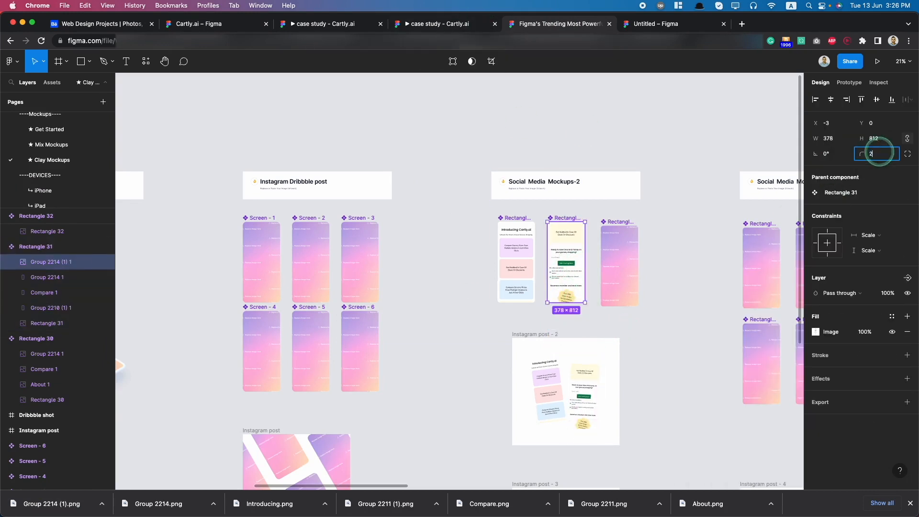
{"action": "left_click", "coordinate": [494, 324]}
{"action": "scroll", "coordinate": [488, 379], "scroll_direction": "down", "scroll_amount": 5}
{"action": "scroll", "coordinate": [488, 380], "scroll_direction": "up", "scroll_amount": 2}
{"action": "scroll", "coordinate": [490, 383], "scroll_direction": "down", "scroll_amount": 4}
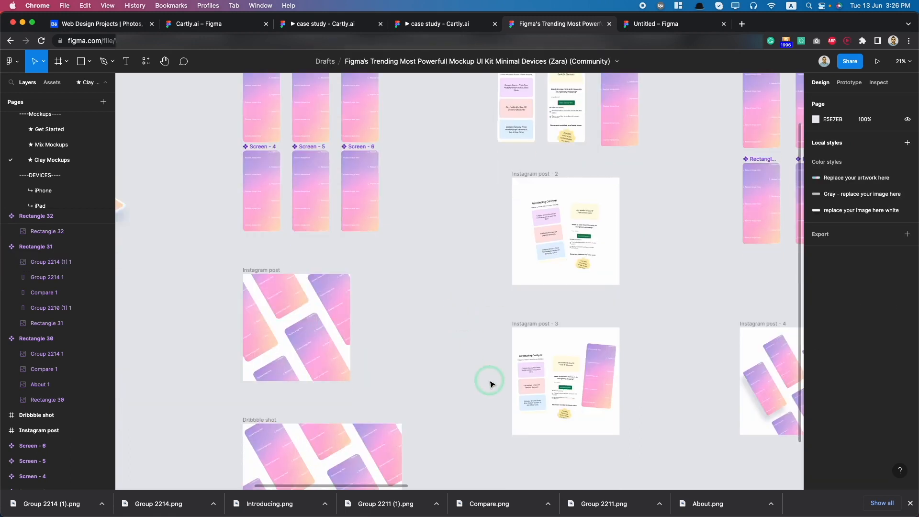
Step: In the Cartly.ai file, undo the grouping, the background trimming and the move of the Introducing group out of the mobile frame
{"action": "left_click", "coordinate": [249, 25]}
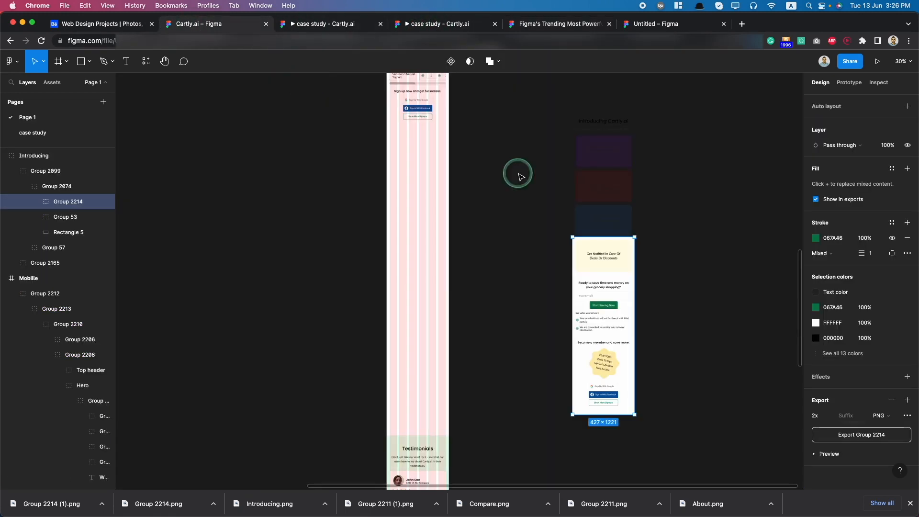
{"action": "key", "text": "super+z"}
{"action": "key", "text": "super+z"}
{"action": "key", "text": "super+z"}
{"action": "key", "text": "super+z"}
{"action": "key", "text": "super+z"}
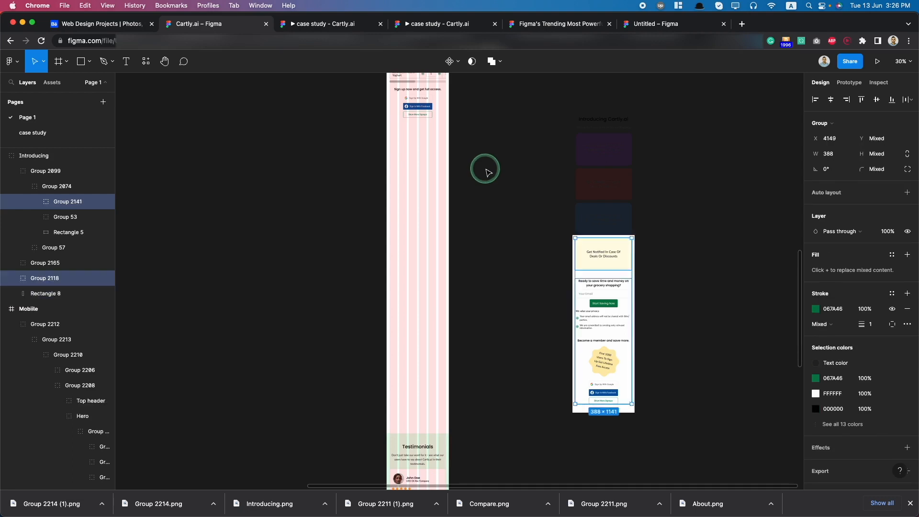
{"action": "key", "text": "super+z"}
{"action": "key", "text": "super+z"}
{"action": "key", "text": "super+z"}
{"action": "key", "text": "super+z"}
{"action": "key", "text": "super+z"}
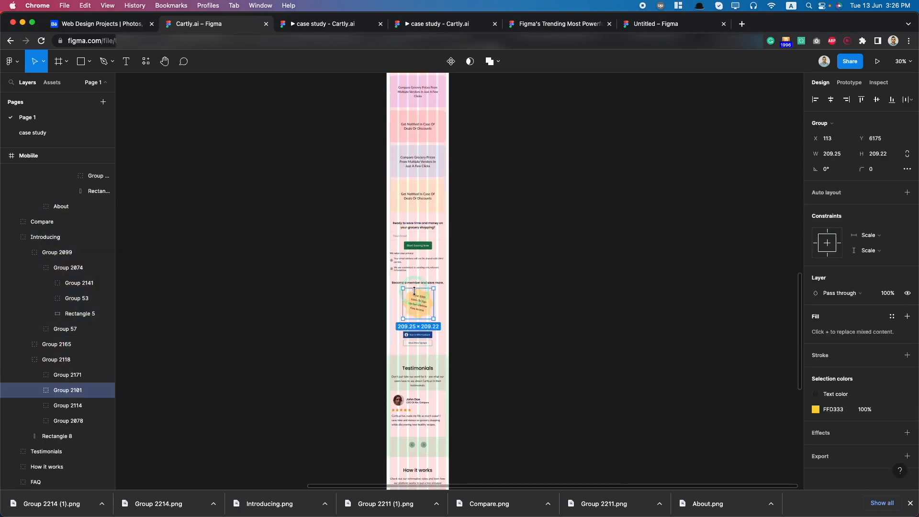
Step: Try duplicating the yellow badge, sign-up buttons and Testimonials section beside the mobile frame, then undo the copy
{"action": "left_click", "coordinate": [424, 246], "text": "shift"}
{"action": "left_click", "coordinate": [428, 276], "text": "shift"}
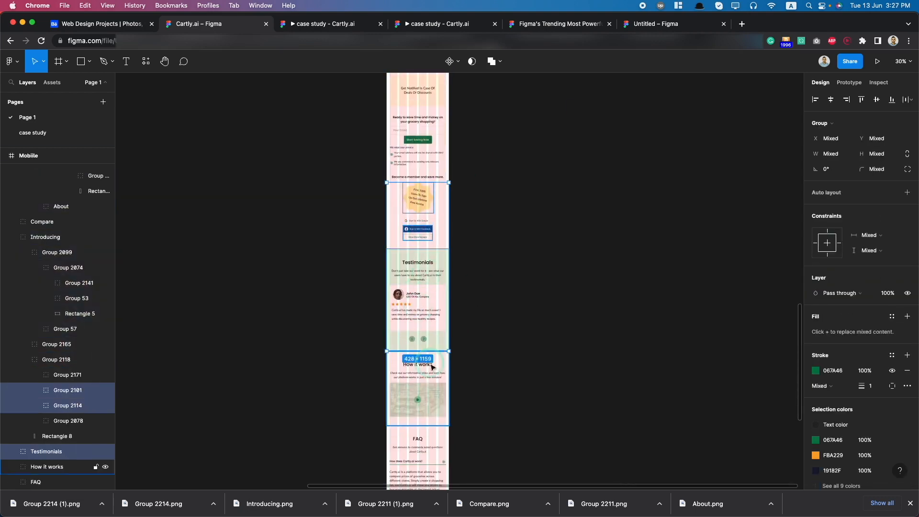
{"action": "left_click_drag", "start_coordinate": [434, 288], "coordinate": [635, 278], "text": "alt"}
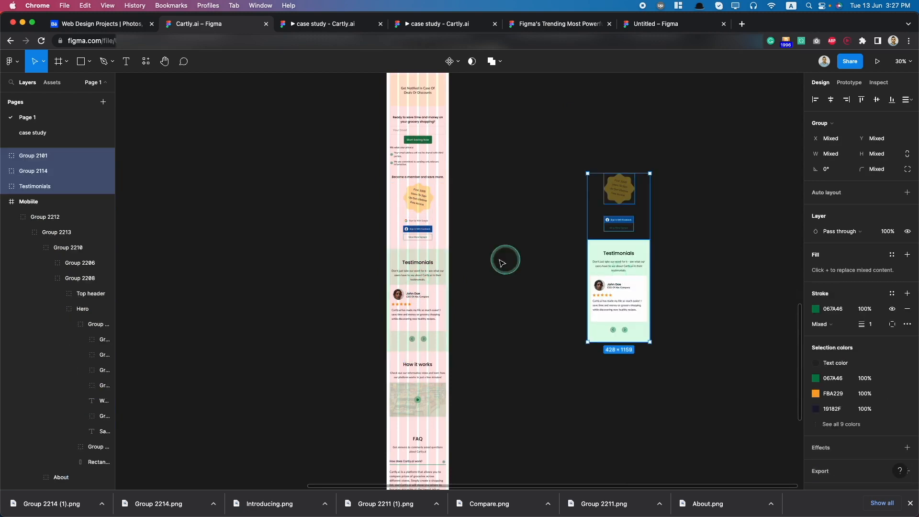
{"action": "key", "text": "super+z"}
Step: Group Rectangle 8, the yellow badge, the sign-up buttons and Testimonials, and move the group from the mobile frame onto empty canvas
{"action": "left_click", "coordinate": [393, 238], "text": "shift"}
{"action": "left_click", "coordinate": [393, 238]}
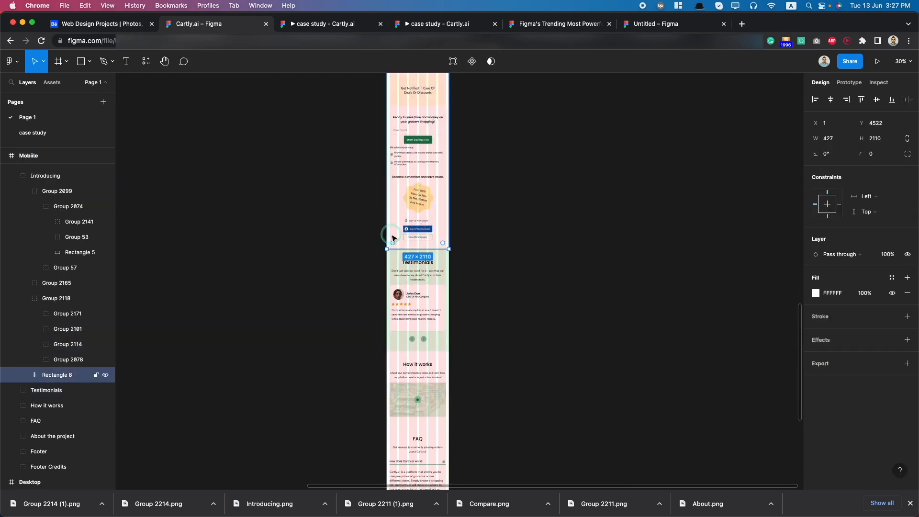
{"action": "left_click", "coordinate": [422, 209], "text": "shift"}
{"action": "left_click", "coordinate": [422, 227], "text": "shift"}
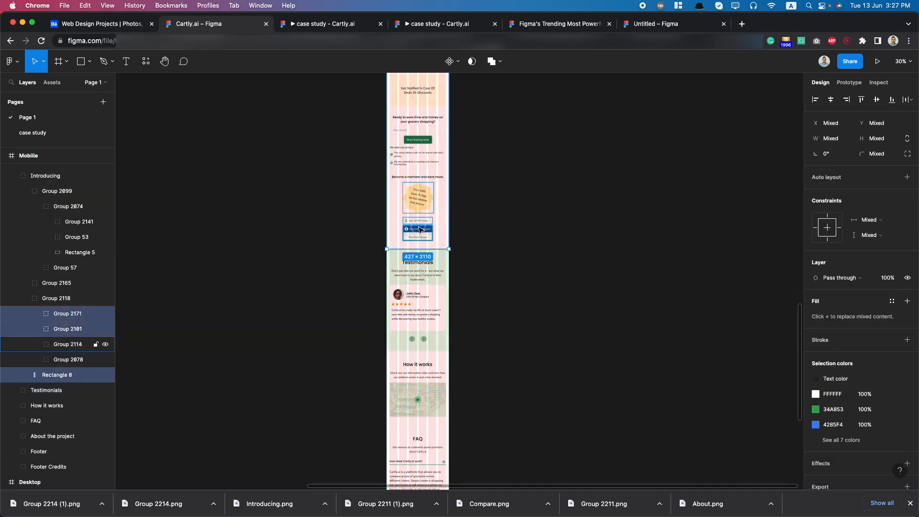
{"action": "left_click", "coordinate": [422, 239], "text": "shift"}
{"action": "left_click", "coordinate": [419, 320], "text": "shift"}
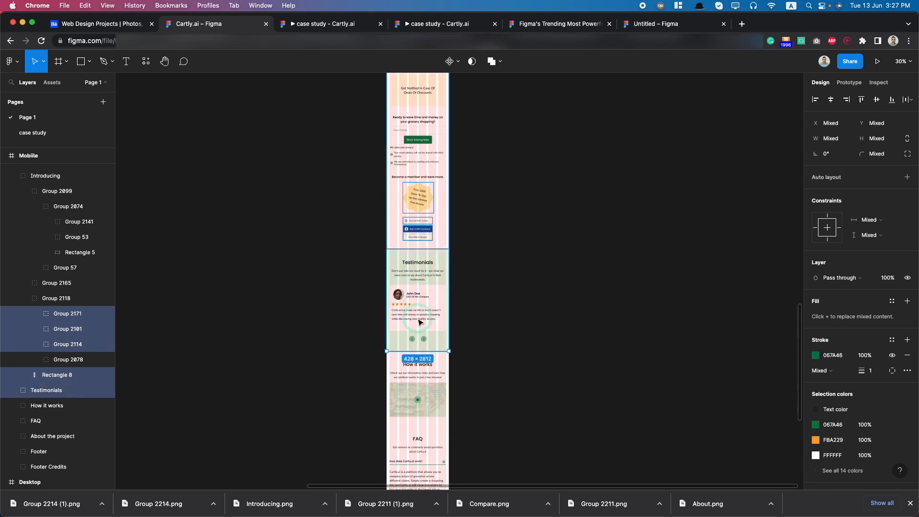
{"action": "key", "text": "super+g"}
{"action": "left_click_drag", "start_coordinate": [422, 285], "coordinate": [598, 291]}
Step: Trim the moved group's white background rectangle from above so it starts just above the yellow badge
{"action": "scroll", "coordinate": [606, 259], "scroll_direction": "up", "scroll_amount": 3}
{"action": "double_click", "coordinate": [608, 182]}
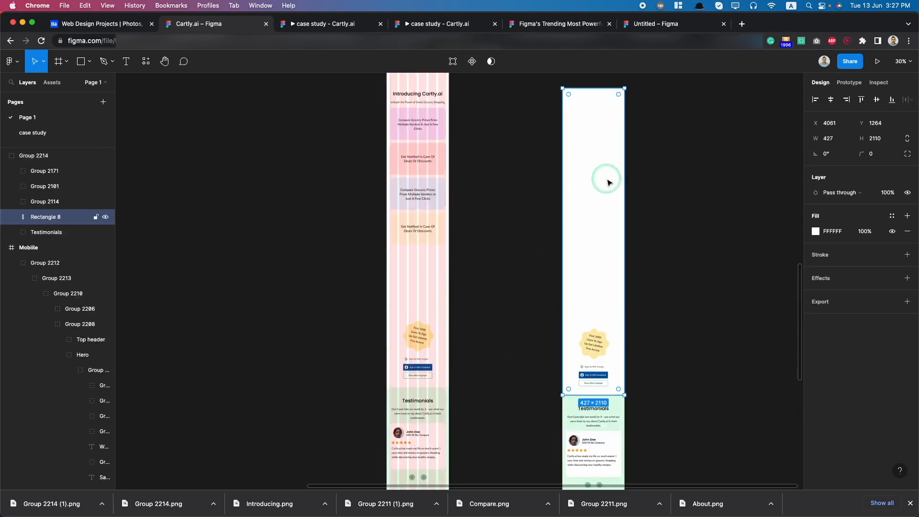
{"action": "scroll", "coordinate": [609, 182], "scroll_direction": "up", "scroll_amount": 1}
{"action": "left_click_drag", "start_coordinate": [596, 108], "coordinate": [623, 337]}
{"action": "scroll", "coordinate": [622, 342], "scroll_direction": "down", "scroll_amount": 4}
{"action": "key", "text": "Return"}
Step: Select the trimmed background, badge, sign-up buttons and Testimonials section and group them
{"action": "left_click_drag", "start_coordinate": [656, 366], "coordinate": [533, 148]}
{"action": "double_click", "coordinate": [687, 279]}
{"action": "left_click_drag", "start_coordinate": [671, 352], "coordinate": [550, 130]}
{"action": "key", "text": "super+g"}
Step: Export the badge-and-Testimonials group as an image file
{"action": "left_click", "coordinate": [851, 456]}
{"action": "left_click", "coordinate": [827, 417]}
{"action": "left_click", "coordinate": [830, 440]}
{"action": "left_click", "coordinate": [844, 435]}
Step: Switch to the mockup kit file and import Group 2215.png onto the canvas beside the Social Media Mockups-2 screens
{"action": "left_click", "coordinate": [545, 24]}
{"action": "scroll", "coordinate": [607, 248], "scroll_direction": "down", "scroll_amount": 3}
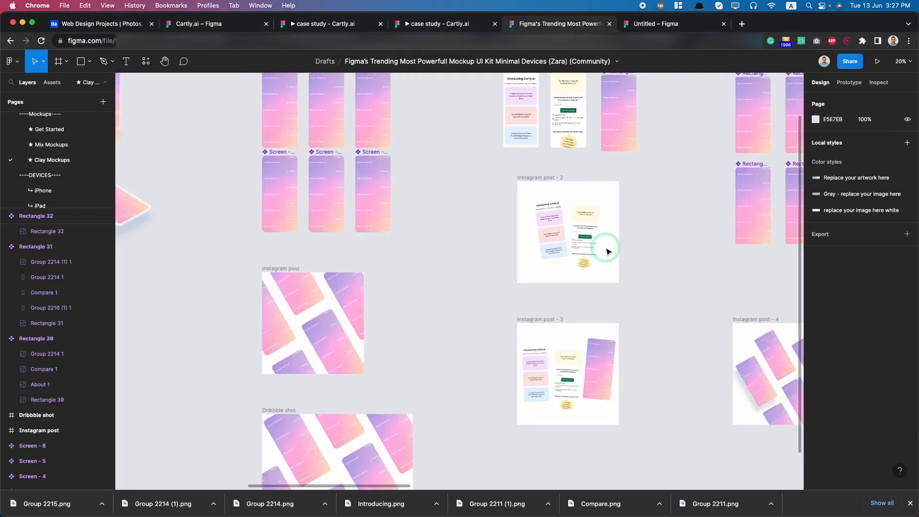
{"action": "left_click_drag", "start_coordinate": [47, 503], "coordinate": [624, 137]}
{"action": "scroll", "coordinate": [625, 137], "scroll_direction": "up", "scroll_amount": 3}
Step: Try to place the badge-and-Testimonials image inside Rectangle 32, centred and shifted upward over the screen
{"action": "left_click_drag", "start_coordinate": [622, 246], "coordinate": [558, 232]}
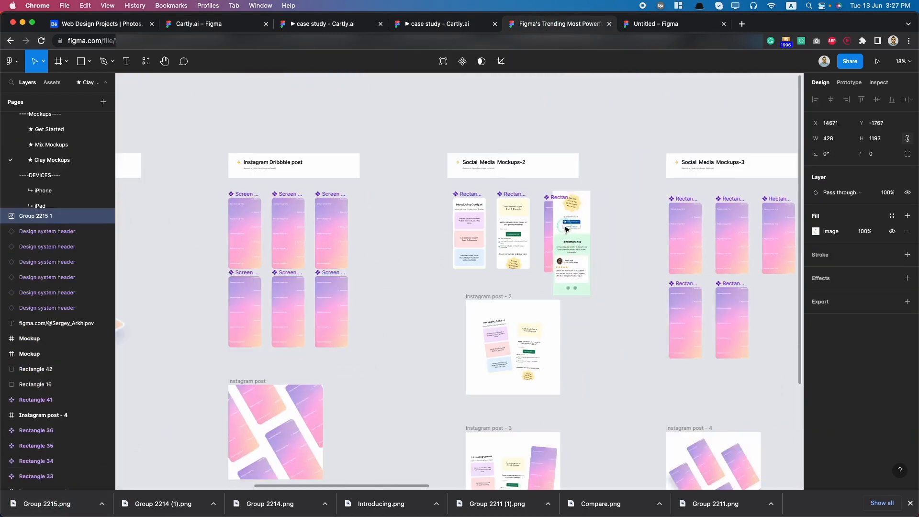
{"action": "scroll", "coordinate": [558, 293], "scroll_direction": "left", "scroll_amount": 3}
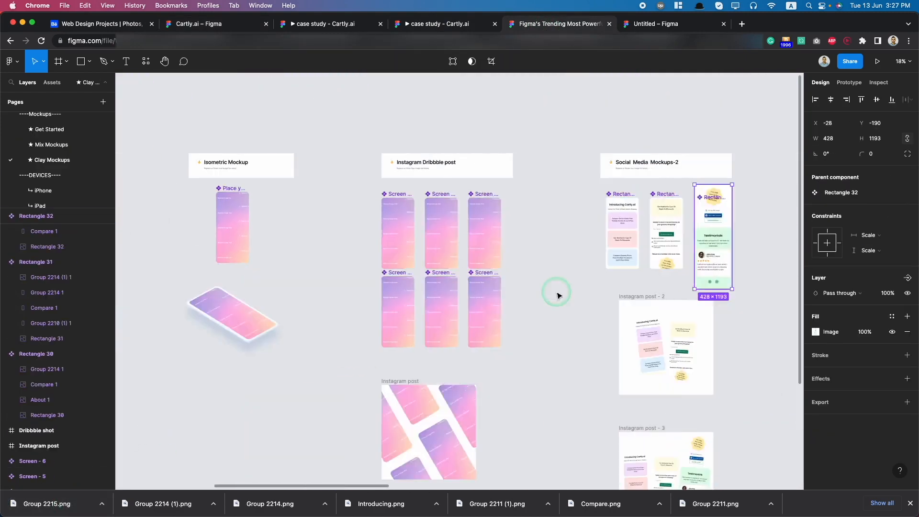
{"action": "scroll", "coordinate": [558, 293], "scroll_direction": "right", "scroll_amount": 3}
{"action": "scroll", "coordinate": [558, 292], "scroll_direction": "up", "scroll_amount": 5}
{"action": "scroll", "coordinate": [558, 282], "scroll_direction": "up", "scroll_amount": 2}
{"action": "left_click_drag", "start_coordinate": [569, 262], "coordinate": [573, 219]}
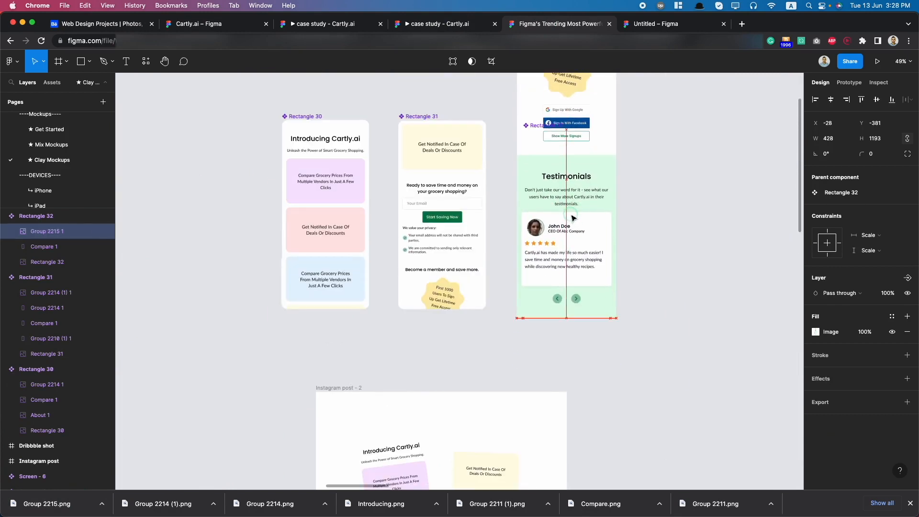
Step: Try cropping the Testimonials image in Rectangle 32 to 428 × 812
{"action": "scroll", "coordinate": [572, 218], "scroll_direction": "down", "scroll_amount": 5}
{"action": "left_click", "coordinate": [491, 61]}
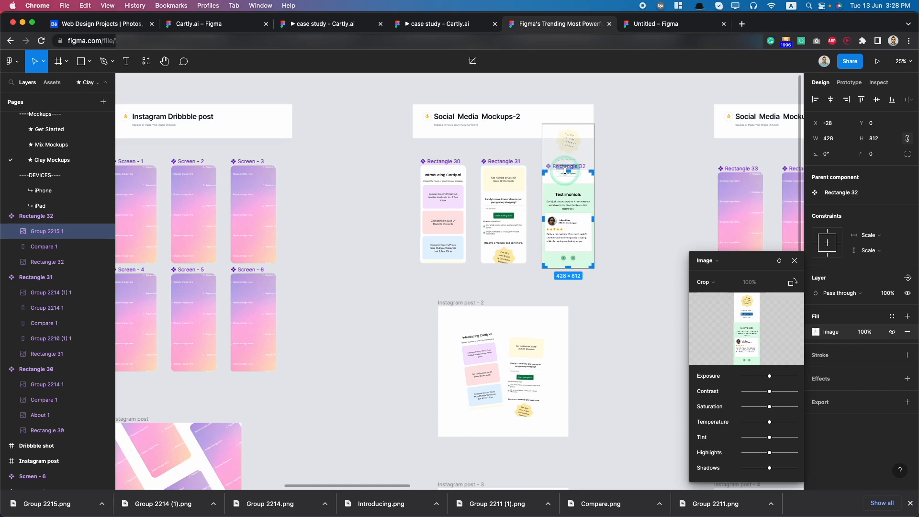
{"action": "left_click", "coordinate": [475, 68]}
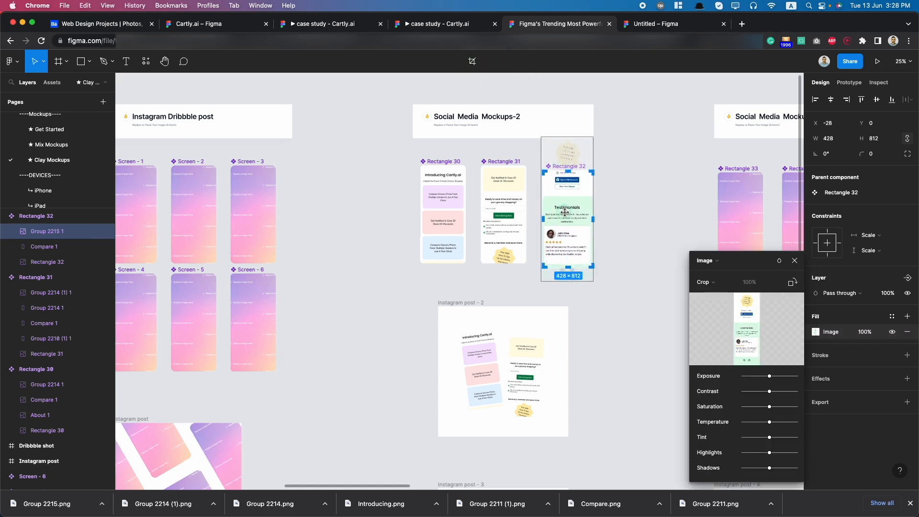
{"action": "scroll", "coordinate": [565, 213], "scroll_direction": "up", "scroll_amount": 5}
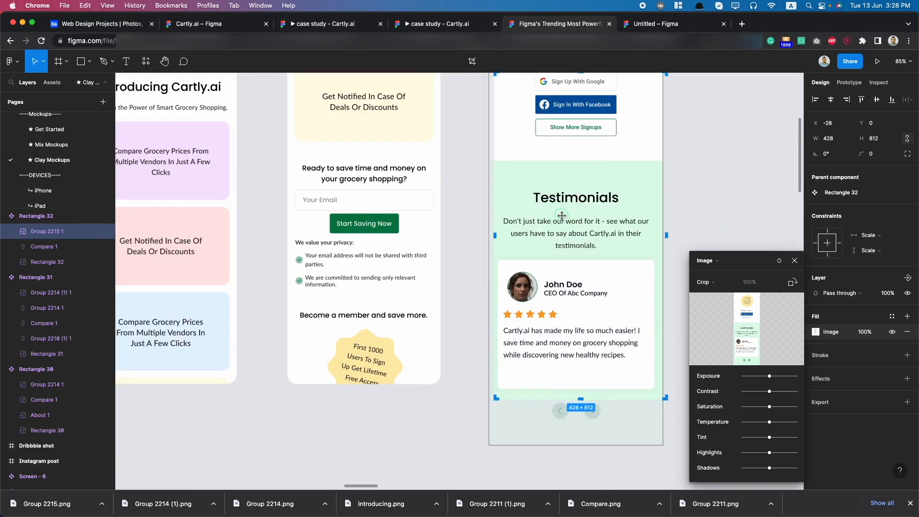
{"action": "left_click", "coordinate": [468, 274]}
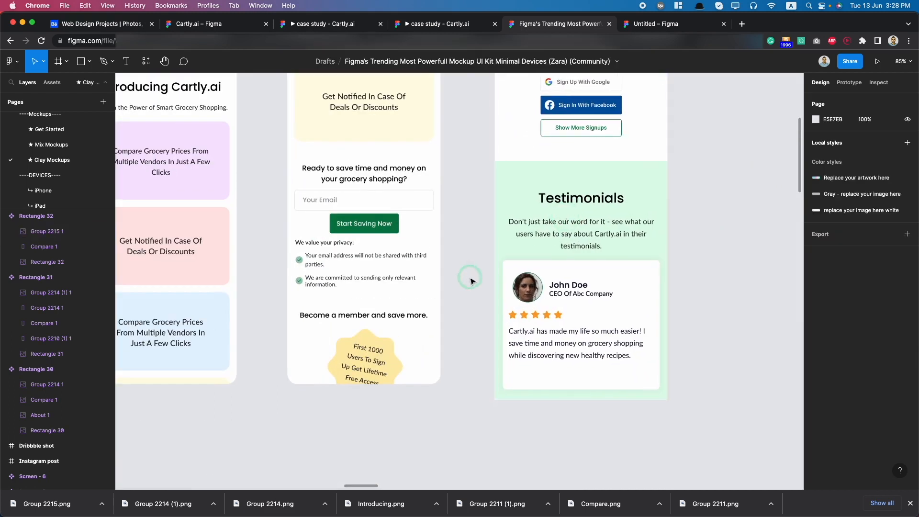
Step: Undo the crop and placement of the Testimonials image so it sits outside Rectangle 32 again
{"action": "scroll", "coordinate": [460, 287], "scroll_direction": "down", "scroll_amount": 5}
{"action": "scroll", "coordinate": [448, 295], "scroll_direction": "down", "scroll_amount": 3}
{"action": "scroll", "coordinate": [478, 235], "scroll_direction": "up", "scroll_amount": 5}
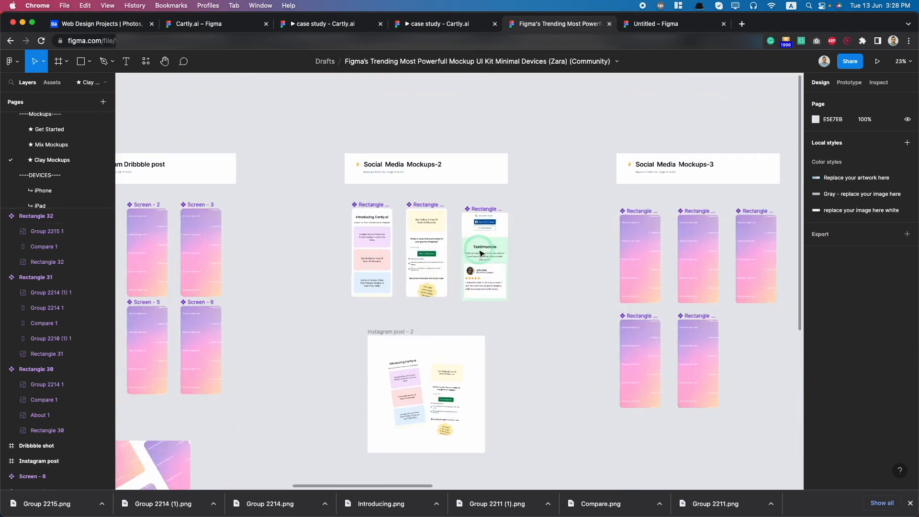
{"action": "double_click", "coordinate": [481, 253]}
{"action": "left_click_drag", "start_coordinate": [478, 262], "coordinate": [476, 250]}
{"action": "key", "text": "Return"}
{"action": "key", "text": "super+z"}
{"action": "key", "text": "super+z"}
{"action": "key", "text": "super+z"}
{"action": "key", "text": "super+z"}
{"action": "key", "text": "super+z"}
{"action": "key", "text": "super+z"}
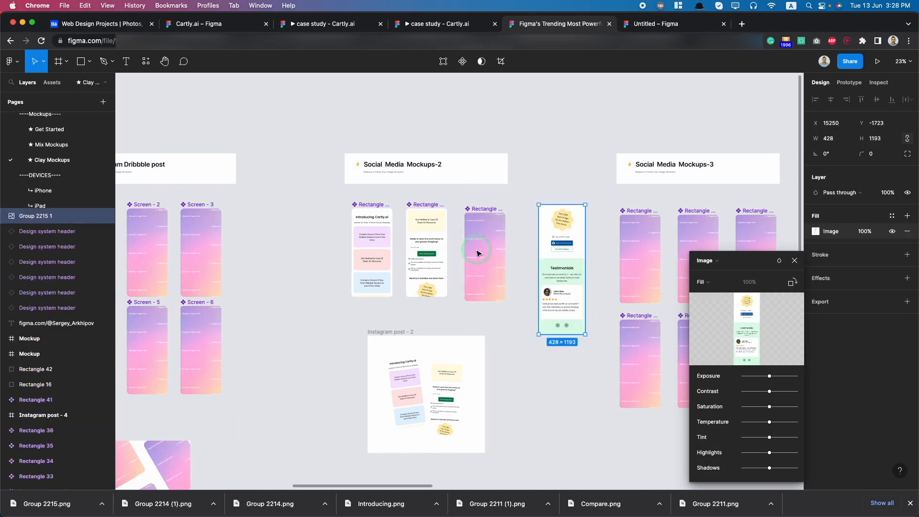
Step: Move the Testimonials image into Rectangle 32, centre it over the screen and try a first crop
{"action": "left_click_drag", "start_coordinate": [476, 262], "coordinate": [490, 232]}
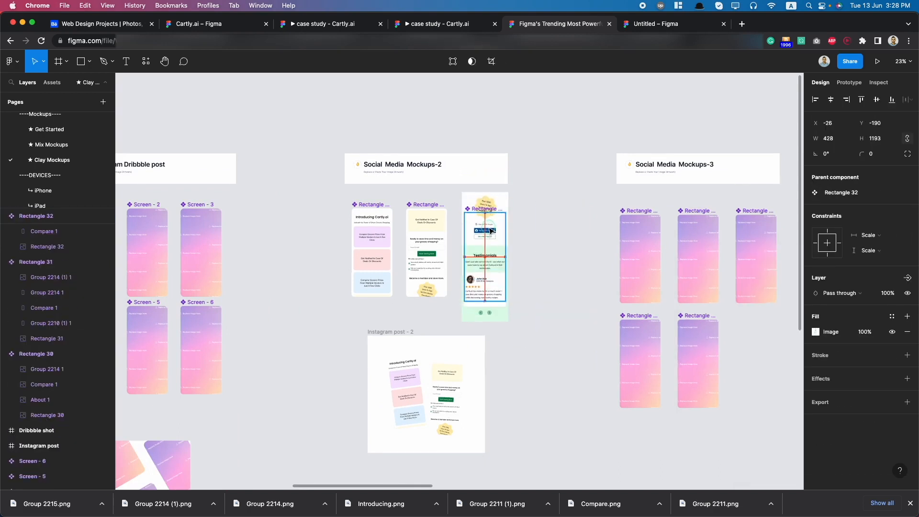
{"action": "scroll", "coordinate": [489, 232], "scroll_direction": "down", "scroll_amount": 3}
{"action": "scroll", "coordinate": [470, 188], "scroll_direction": "up", "scroll_amount": 5}
{"action": "left_click", "coordinate": [490, 63]}
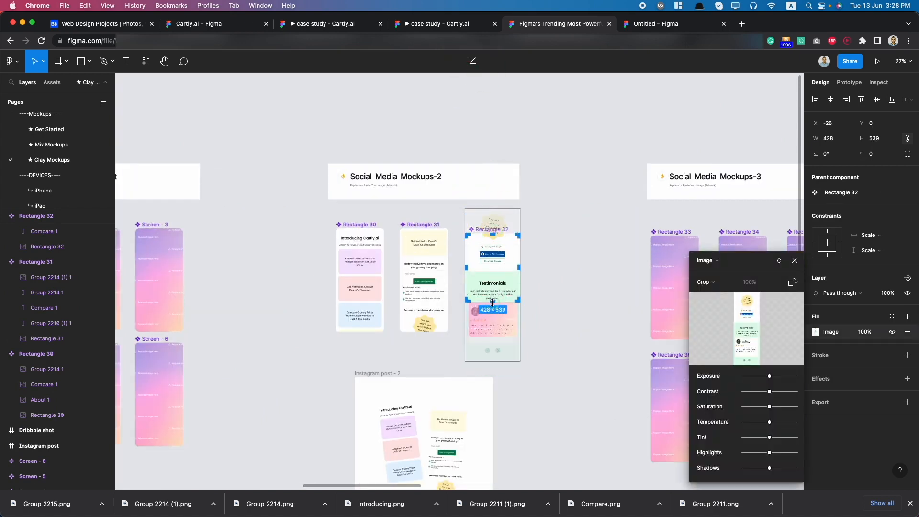
{"action": "key", "text": "Return"}
Step: Resize the Testimonials image to 375 px wide and align it with Rectangle 32
{"action": "scroll", "coordinate": [501, 341], "scroll_direction": "up", "scroll_amount": 5}
{"action": "left_click_drag", "start_coordinate": [555, 343], "coordinate": [545, 323]}
{"action": "left_click_drag", "start_coordinate": [395, 323], "coordinate": [406, 304]}
{"action": "scroll", "coordinate": [405, 303], "scroll_direction": "down", "scroll_amount": 3}
{"action": "scroll", "coordinate": [406, 299], "scroll_direction": "up", "scroll_amount": 1}
Step: Crop the Testimonials image to 375 × 812 and shift it so the carousel arrows fit inside Rectangle 32
{"action": "left_click", "coordinate": [493, 124]}
{"action": "left_click", "coordinate": [480, 71]}
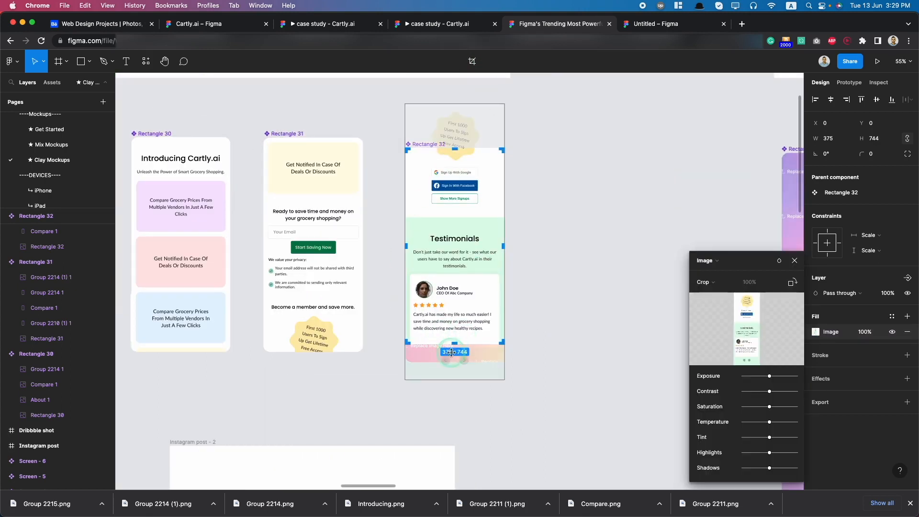
{"action": "left_click_drag", "start_coordinate": [455, 345], "coordinate": [454, 366]}
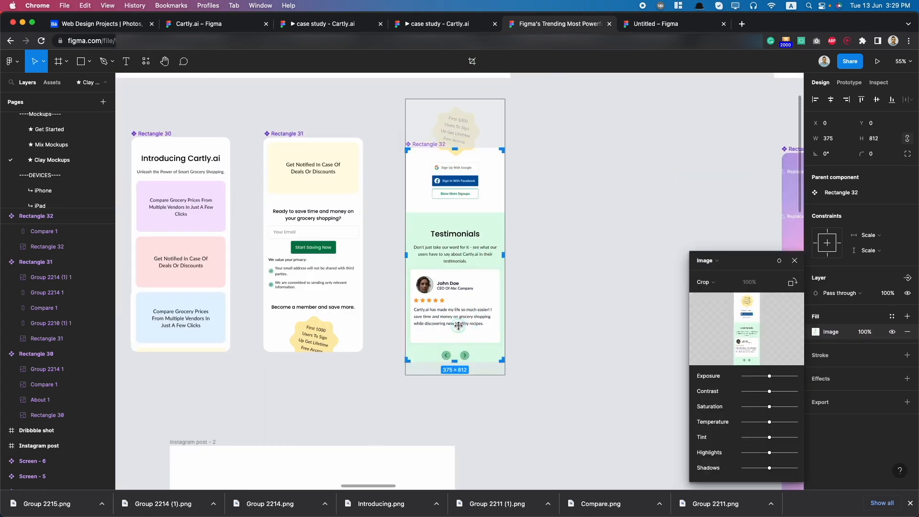
{"action": "left_click", "coordinate": [529, 324]}
{"action": "scroll", "coordinate": [529, 325], "scroll_direction": "down", "scroll_amount": 5}
{"action": "scroll", "coordinate": [528, 329], "scroll_direction": "down", "scroll_amount": 5}
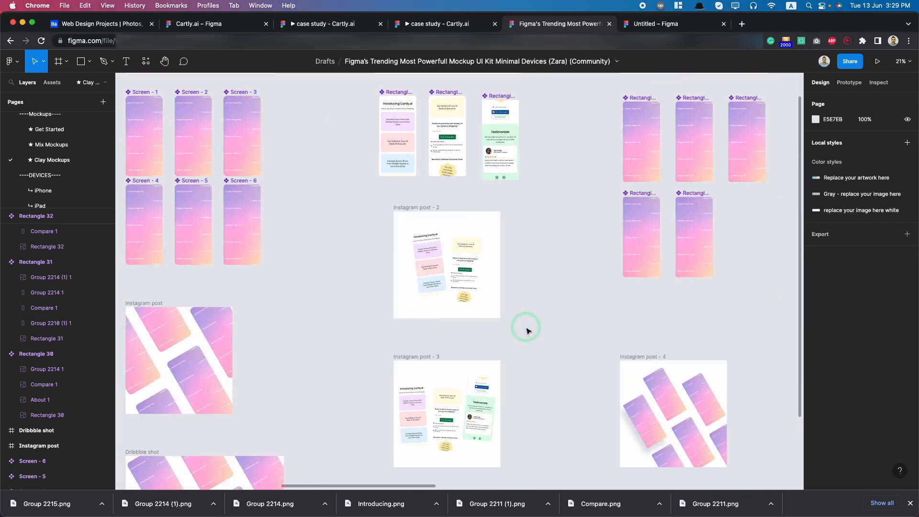
Step: Check the corner radius of the sign-up screen in Instagram post - 2 and set the Testimonials image's radius to 25
{"action": "scroll", "coordinate": [528, 330], "scroll_direction": "down", "scroll_amount": 3}
{"action": "left_click", "coordinate": [499, 178]}
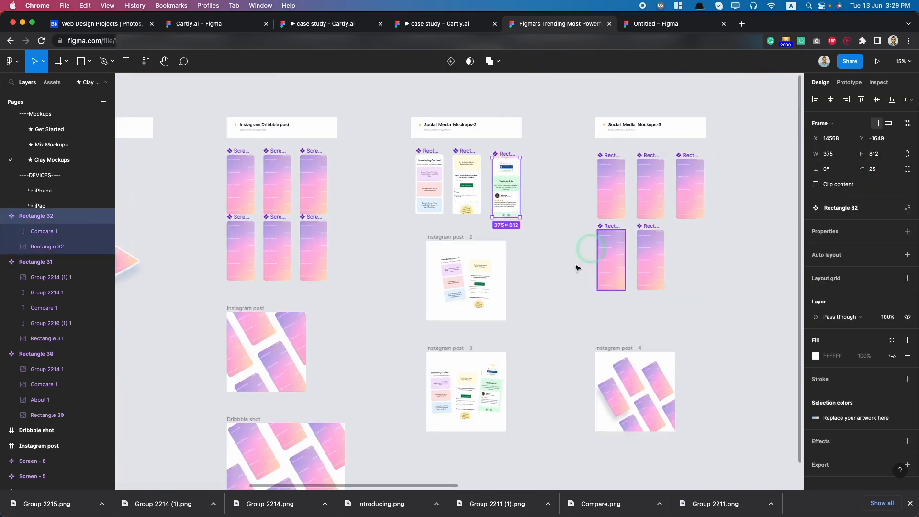
{"action": "left_click", "coordinate": [565, 354]}
{"action": "scroll", "coordinate": [497, 411], "scroll_direction": "up", "scroll_amount": 5}
{"action": "scroll", "coordinate": [598, 383], "scroll_direction": "down", "scroll_amount": 3}
{"action": "scroll", "coordinate": [554, 249], "scroll_direction": "up", "scroll_amount": 3}
{"action": "scroll", "coordinate": [555, 207], "scroll_direction": "up", "scroll_amount": 3}
{"action": "left_click", "coordinate": [599, 259]}
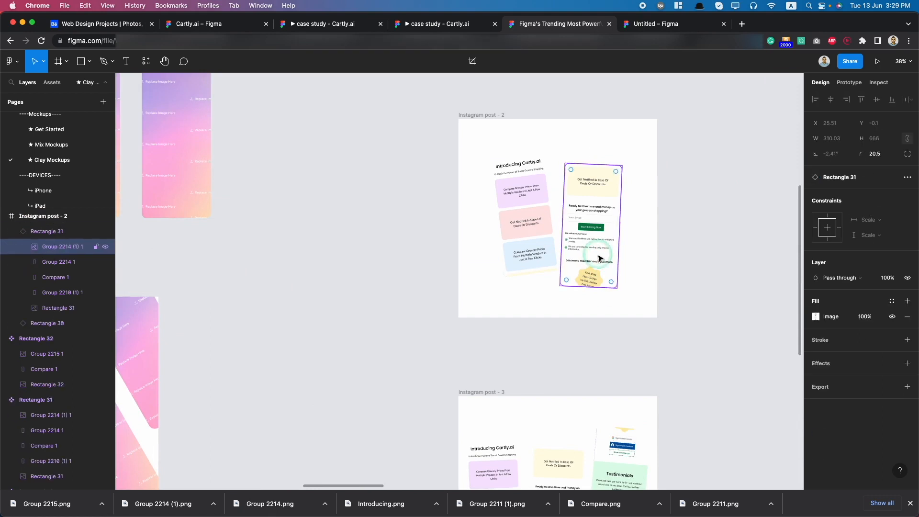
{"action": "double_click", "coordinate": [620, 219]}
{"action": "left_click", "coordinate": [888, 151]}
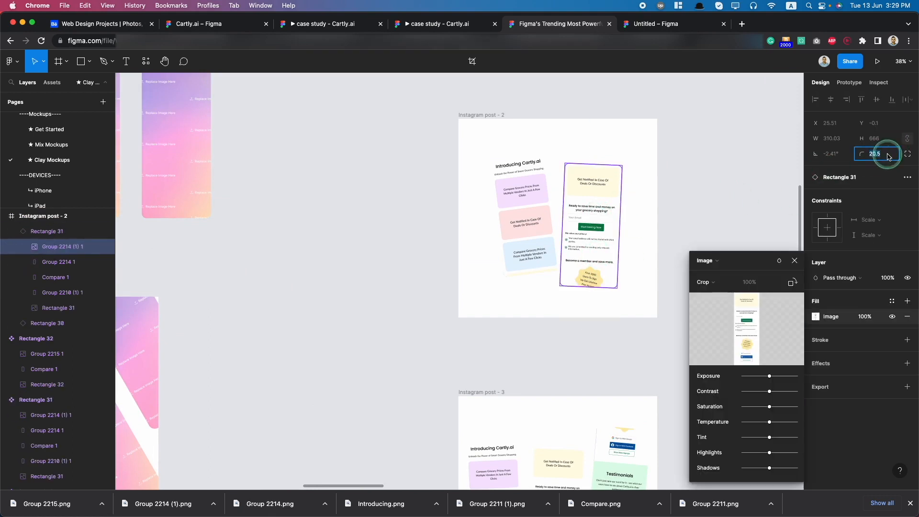
{"action": "scroll", "coordinate": [493, 215], "scroll_direction": "up", "scroll_amount": 5}
{"action": "left_click", "coordinate": [670, 192]}
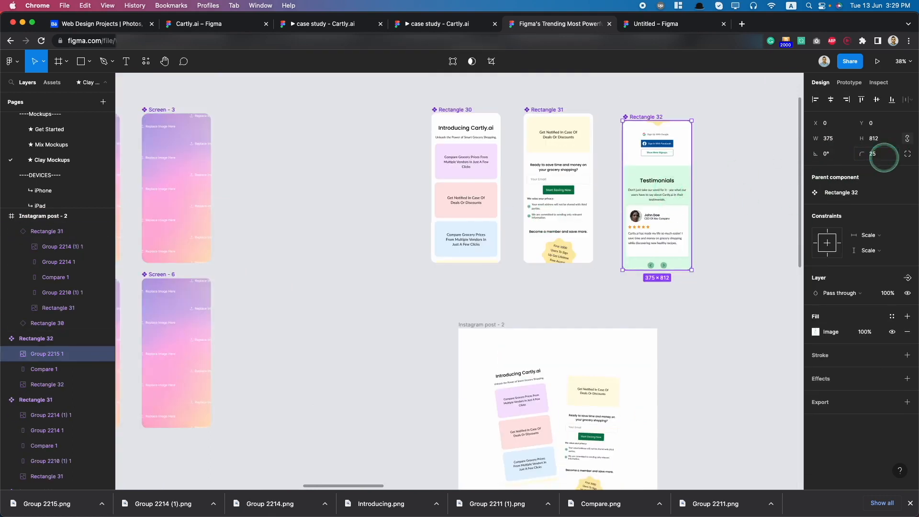
Step: Export the three-screen group in Instagram post - 3 as a 2x PNG
{"action": "scroll", "coordinate": [526, 287], "scroll_direction": "down", "scroll_amount": 5}
{"action": "scroll", "coordinate": [550, 326], "scroll_direction": "up", "scroll_amount": 8}
{"action": "left_click", "coordinate": [551, 334]}
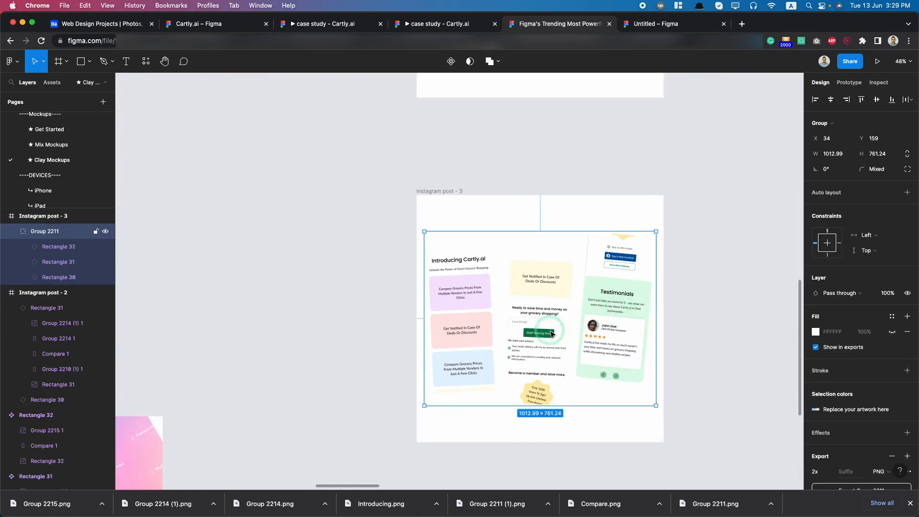
{"action": "scroll", "coordinate": [860, 431], "scroll_direction": "down", "scroll_amount": 2}
{"action": "left_click", "coordinate": [860, 439]}
Step: Switch to the Cartly.ai file's case study page and place Group 2211 (2).png below the existing mockups in frame 7
{"action": "left_click", "coordinate": [227, 24]}
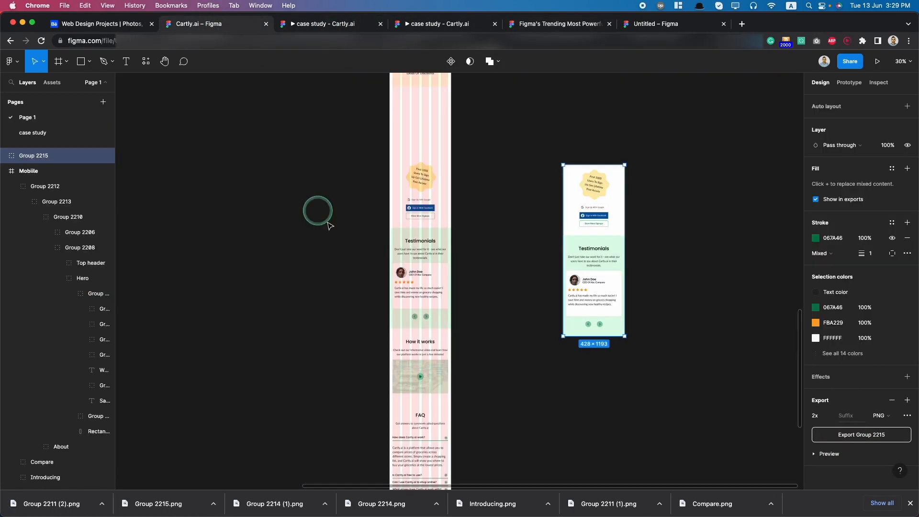
{"action": "left_click", "coordinate": [43, 133]}
{"action": "scroll", "coordinate": [440, 288], "scroll_direction": "down", "scroll_amount": 5}
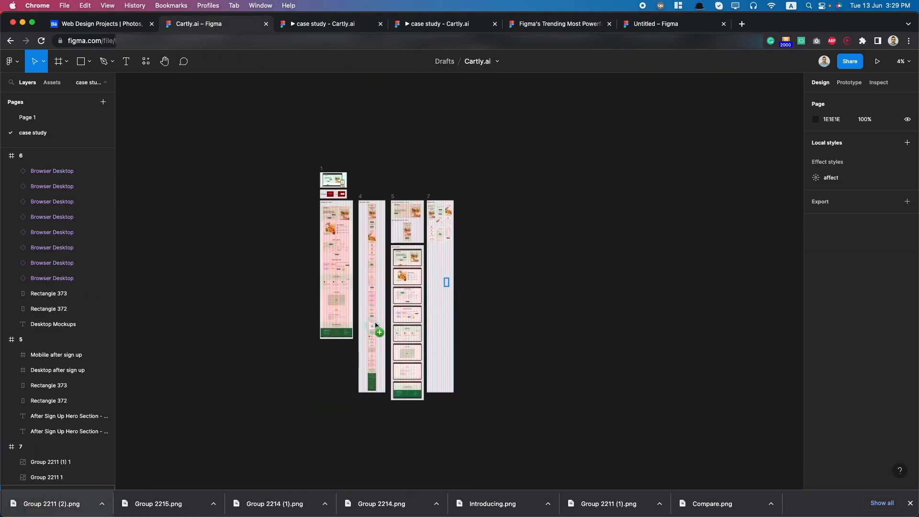
{"action": "left_click", "coordinate": [437, 261]}
{"action": "scroll", "coordinate": [467, 252], "scroll_direction": "up", "scroll_amount": 8}
{"action": "left_click_drag", "start_coordinate": [411, 267], "coordinate": [407, 223]}
{"action": "left_click_drag", "start_coordinate": [460, 262], "coordinate": [489, 282]}
{"action": "left_click", "coordinate": [611, 329]}
{"action": "scroll", "coordinate": [495, 371], "scroll_direction": "down", "scroll_amount": 3}
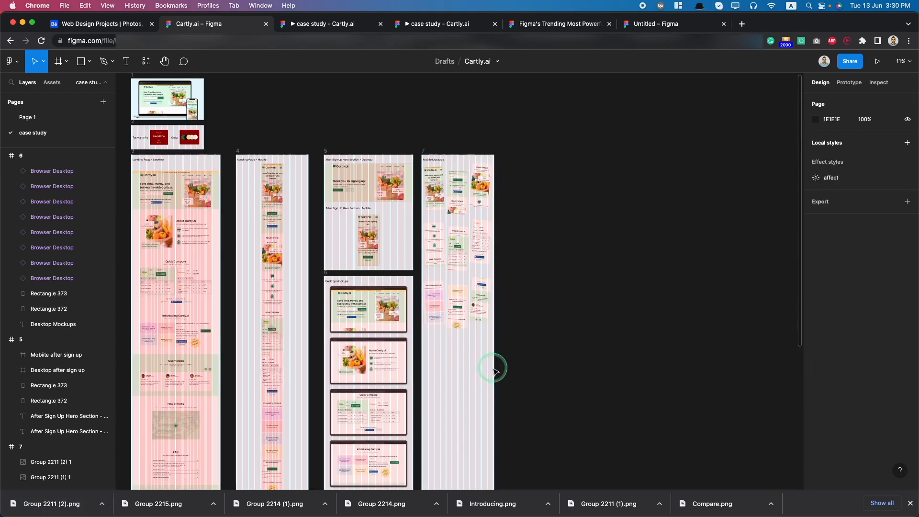
Step: On Page 1 of the Cartly.ai file, group the mobile frame's How it works and FAQ sections
{"action": "left_click", "coordinate": [579, 31]}
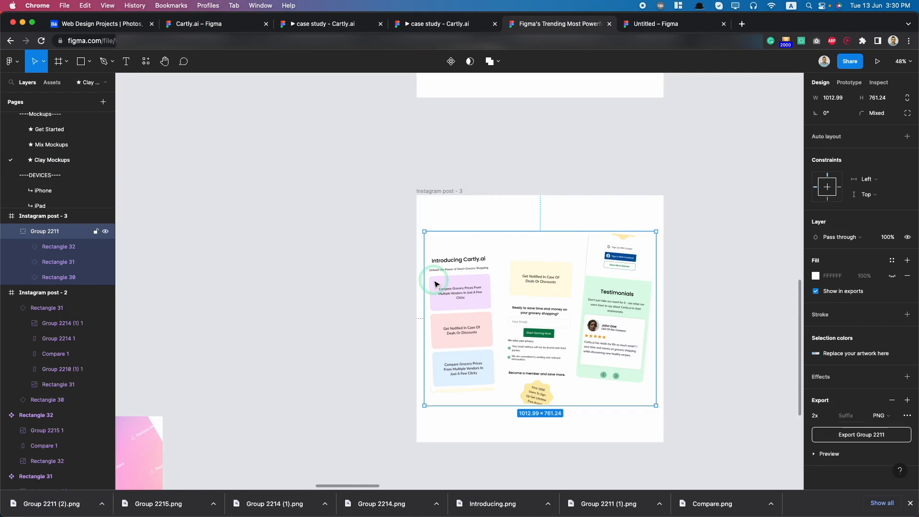
{"action": "scroll", "coordinate": [434, 284], "scroll_direction": "down", "scroll_amount": 10}
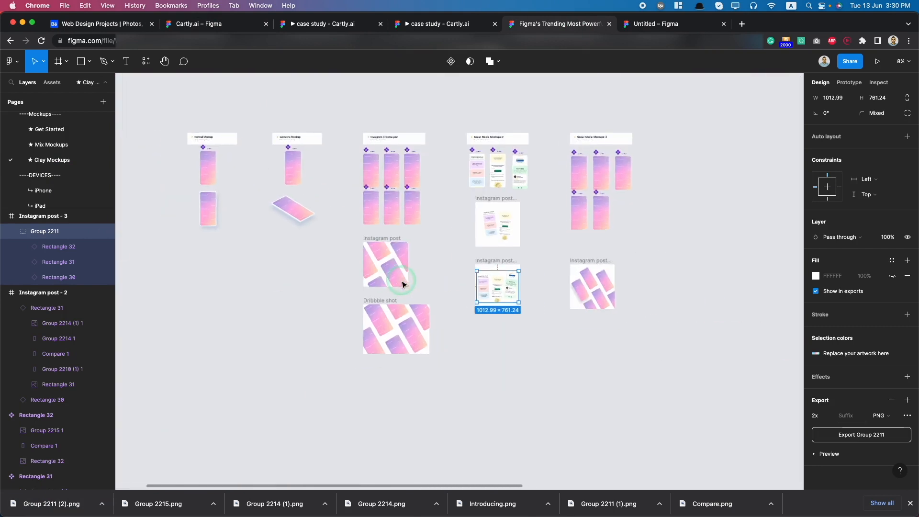
{"action": "left_click", "coordinate": [199, 23]}
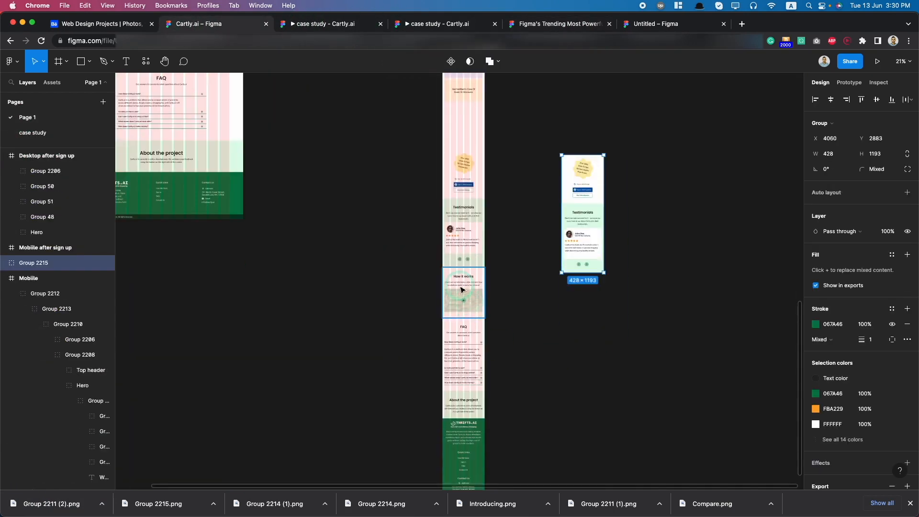
{"action": "left_click", "coordinate": [462, 289]}
{"action": "left_click", "coordinate": [466, 372], "text": "shift"}
{"action": "left_click_drag", "start_coordinate": [384, 286], "coordinate": [544, 384]}
{"action": "key", "text": "super+g"}
Step: Export the How it works and FAQ group as a 2x PNG
{"action": "scroll", "coordinate": [886, 420], "scroll_direction": "down", "scroll_amount": 5}
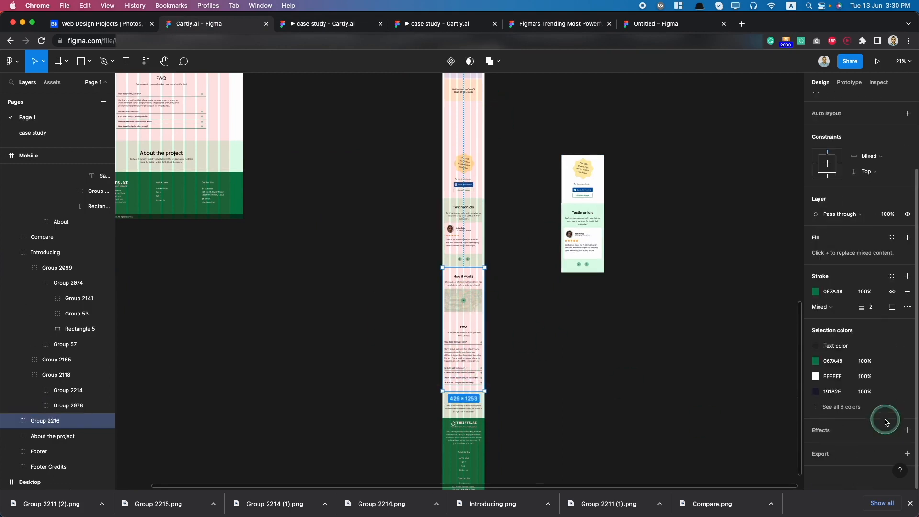
{"action": "left_click", "coordinate": [851, 453]}
{"action": "left_click", "coordinate": [828, 415]}
{"action": "left_click", "coordinate": [828, 439]}
{"action": "left_click", "coordinate": [860, 434]}
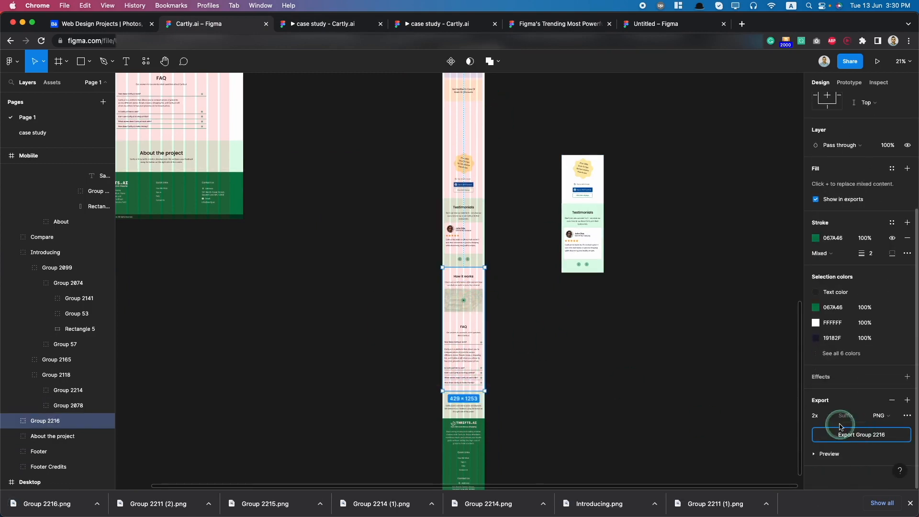
Step: Switch to the mockup kit file and import Group 2216.png into the Rectangle 30 screen
{"action": "left_click", "coordinate": [559, 23]}
{"action": "left_click_drag", "start_coordinate": [269, 427], "coordinate": [478, 182]}
{"action": "scroll", "coordinate": [478, 182], "scroll_direction": "up", "scroll_amount": 5}
{"action": "left_click_drag", "start_coordinate": [481, 268], "coordinate": [484, 295]}
Step: Resize the How it works image to 375 px wide and align it with Rectangle 30's upper corners
{"action": "scroll", "coordinate": [484, 296], "scroll_direction": "up", "scroll_amount": 3}
{"action": "left_click_drag", "start_coordinate": [525, 422], "coordinate": [495, 373]}
{"action": "scroll", "coordinate": [568, 164], "scroll_direction": "left", "scroll_amount": 3}
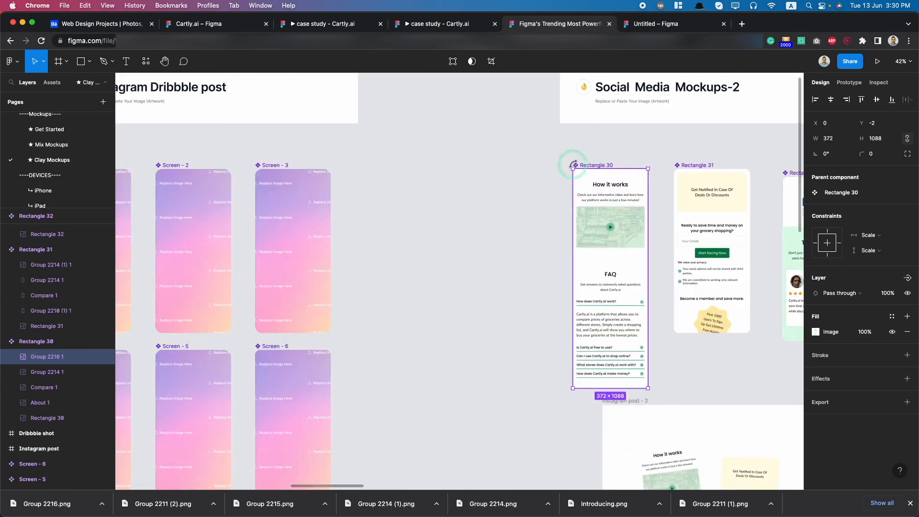
{"action": "scroll", "coordinate": [622, 161], "scroll_direction": "up", "scroll_amount": 5}
{"action": "left_click_drag", "start_coordinate": [683, 184], "coordinate": [684, 210]}
{"action": "left_click_drag", "start_coordinate": [618, 205], "coordinate": [617, 211]}
Step: Set the corner radius of the How it works image in Rectangle 30 to 25 and review the mockups
{"action": "left_click", "coordinate": [879, 159]}
{"action": "type", "text": "2"}
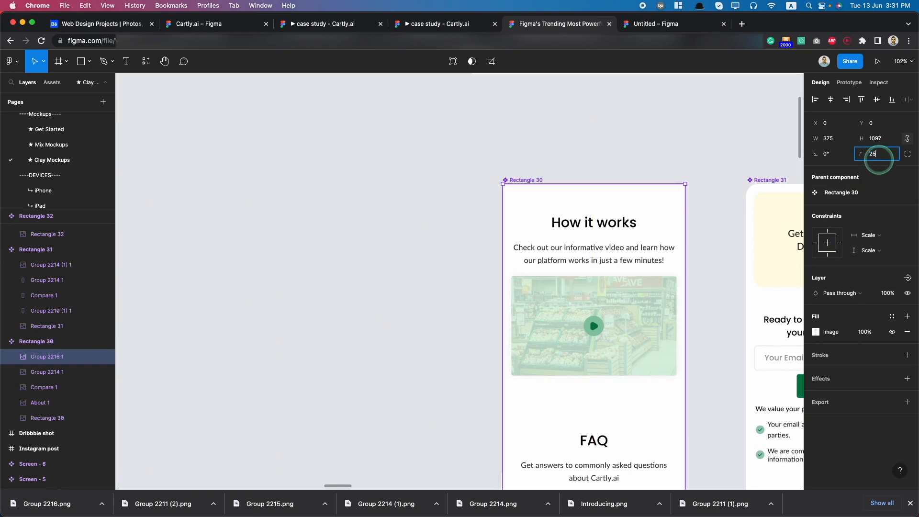
{"action": "type", "text": "5"}
{"action": "key", "text": "Return"}
{"action": "left_click", "coordinate": [412, 289]}
{"action": "scroll", "coordinate": [412, 290], "scroll_direction": "down", "scroll_amount": 5}
{"action": "scroll", "coordinate": [413, 291], "scroll_direction": "up", "scroll_amount": 1}
{"action": "double_click", "coordinate": [465, 298]}
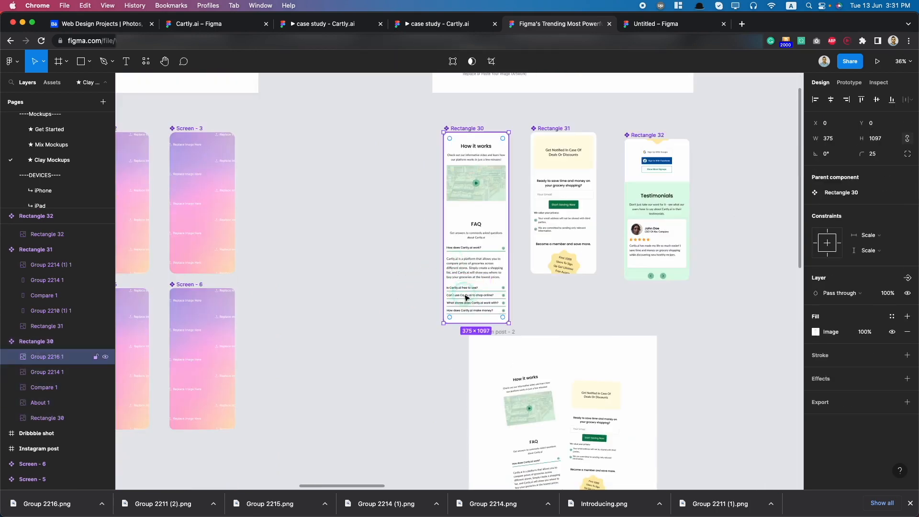
{"action": "left_click", "coordinate": [427, 297]}
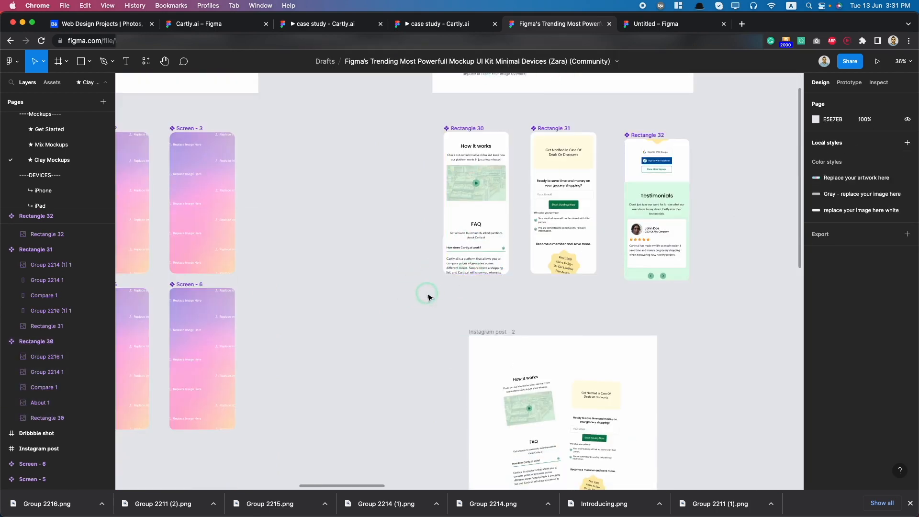
{"action": "scroll", "coordinate": [425, 296], "scroll_direction": "down", "scroll_amount": 5}
{"action": "scroll", "coordinate": [425, 301], "scroll_direction": "up", "scroll_amount": 3}
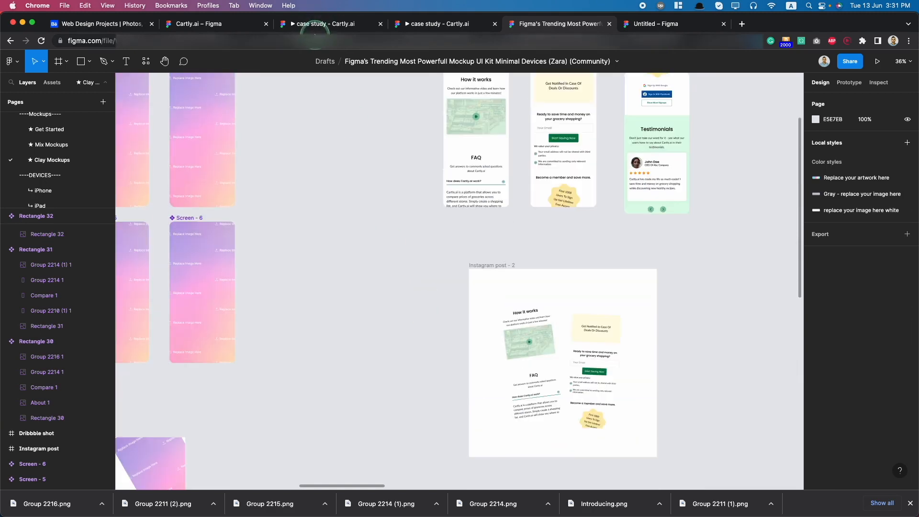
Step: Switch to the Cartly.ai design file, group the mobile About the project, Footer and Footer Credits sections, and export them as a 2x PNG
{"action": "left_click", "coordinate": [219, 29]}
{"action": "scroll", "coordinate": [436, 287], "scroll_direction": "down", "scroll_amount": 3}
{"action": "left_click", "coordinate": [462, 294]}
{"action": "left_click", "coordinate": [474, 340], "text": "shift"}
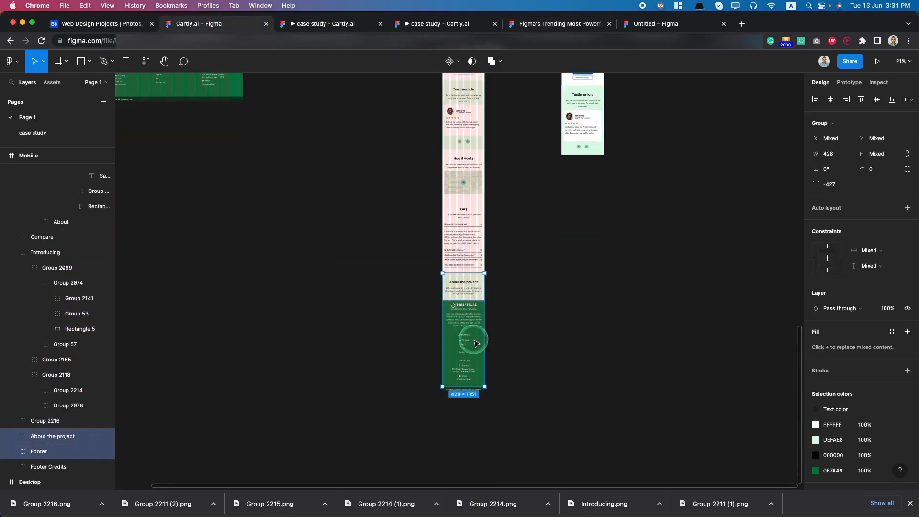
{"action": "scroll", "coordinate": [465, 400], "scroll_direction": "up", "scroll_amount": 5}
{"action": "left_click", "coordinate": [463, 389], "text": "shift"}
{"action": "scroll", "coordinate": [472, 394], "scroll_direction": "down", "scroll_amount": 5}
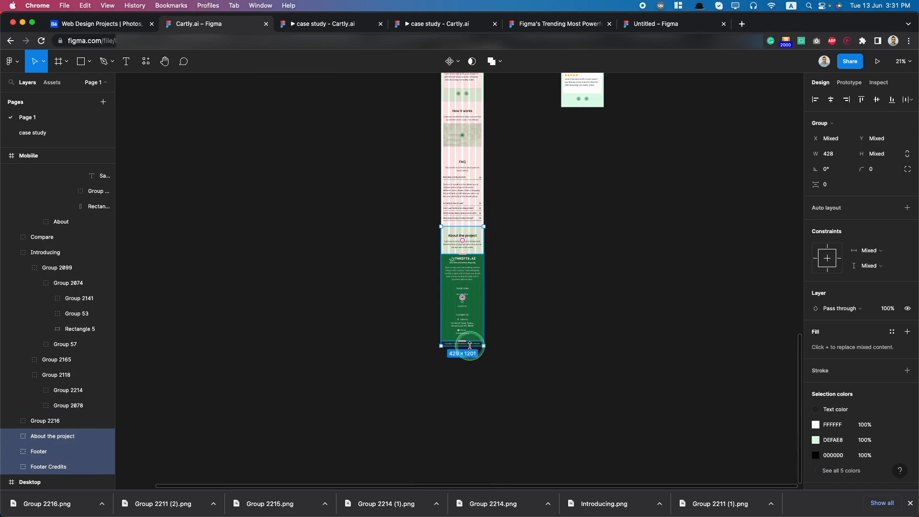
{"action": "key", "text": "super+g"}
{"action": "scroll", "coordinate": [809, 341], "scroll_direction": "down", "scroll_amount": 5}
{"action": "left_click", "coordinate": [841, 433]}
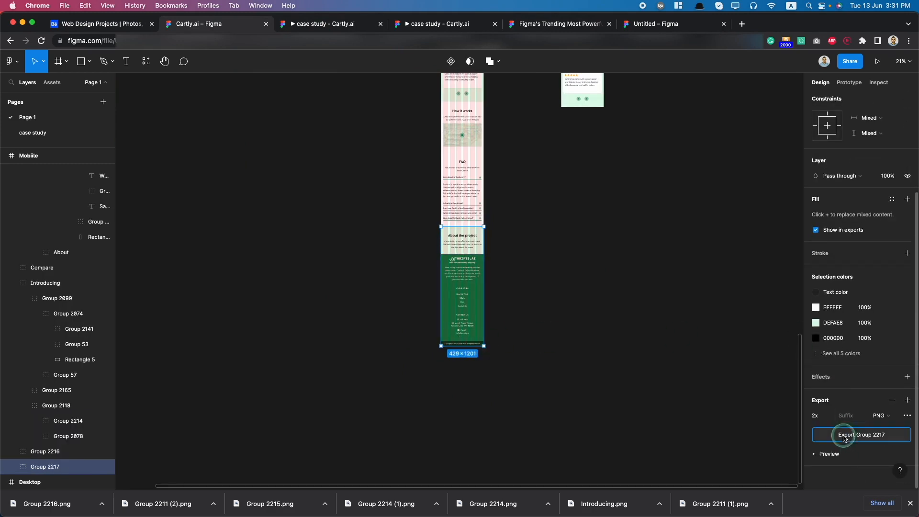
Step: Switch to the mockup kit file and import Group 2217.png into the Rectangle 31 screen
{"action": "left_click", "coordinate": [497, 29]}
{"action": "key", "text": "super+v"}
{"action": "left_click_drag", "start_coordinate": [409, 237], "coordinate": [549, 331]}
Step: Resize the About the project and footer image to 378 px wide and move it down to Y 319 in Rectangle 31
{"action": "scroll", "coordinate": [550, 334], "scroll_direction": "down", "scroll_amount": 5}
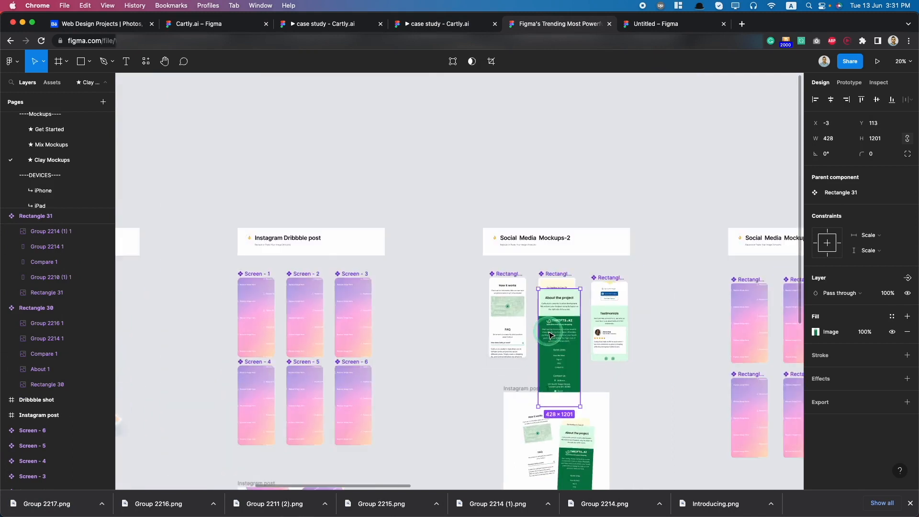
{"action": "scroll", "coordinate": [551, 334], "scroll_direction": "up", "scroll_amount": 5}
{"action": "left_click_drag", "start_coordinate": [611, 477], "coordinate": [602, 452]}
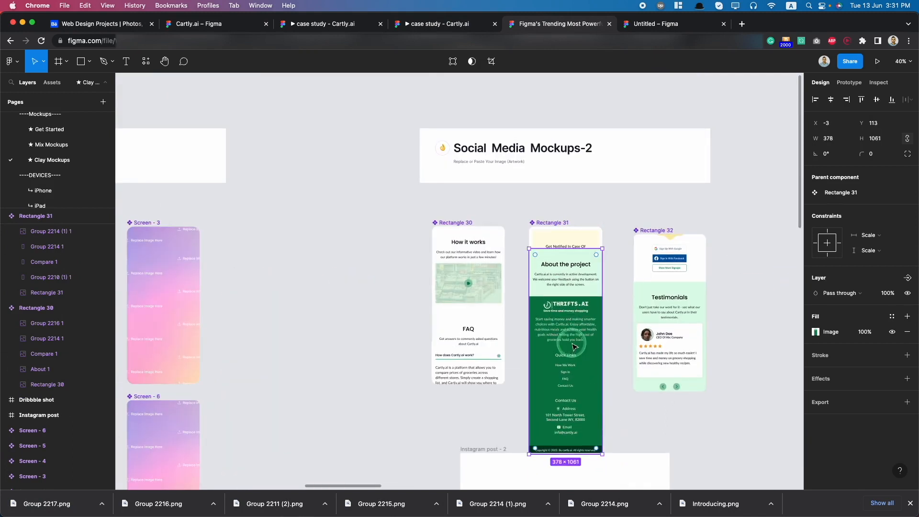
{"action": "scroll", "coordinate": [569, 334], "scroll_direction": "up", "scroll_amount": 1}
{"action": "left_click_drag", "start_coordinate": [569, 334], "coordinate": [557, 358]}
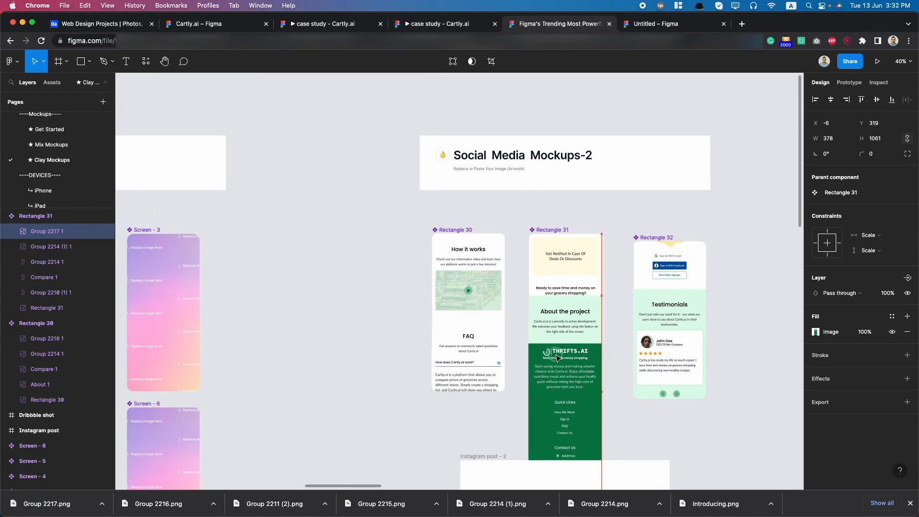
Step: Copy the How it works image from Rectangle 30 into Rectangle 31 and crop it to 375 × 319 above About the project
{"action": "left_click", "coordinate": [475, 370]}
{"action": "left_click_drag", "start_coordinate": [483, 367], "coordinate": [568, 279]}
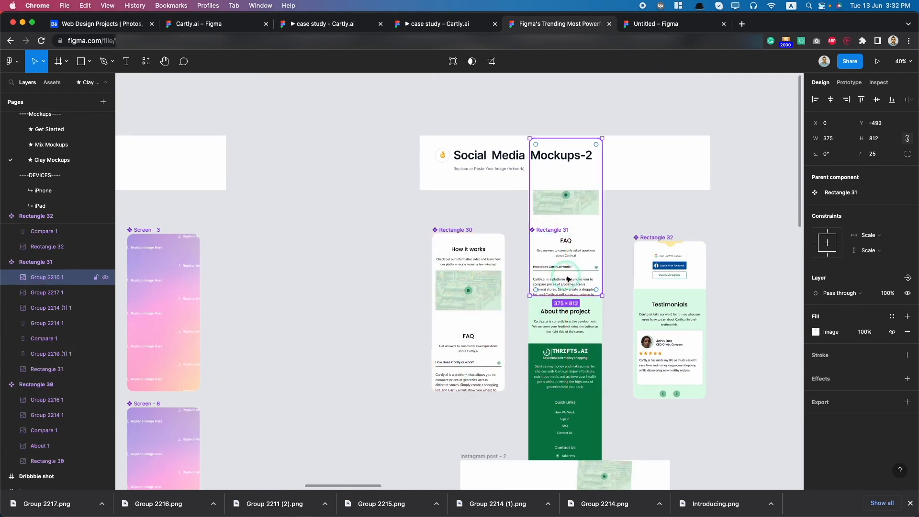
{"action": "left_click", "coordinate": [491, 61]}
{"action": "left_click_drag", "start_coordinate": [566, 139], "coordinate": [577, 232]}
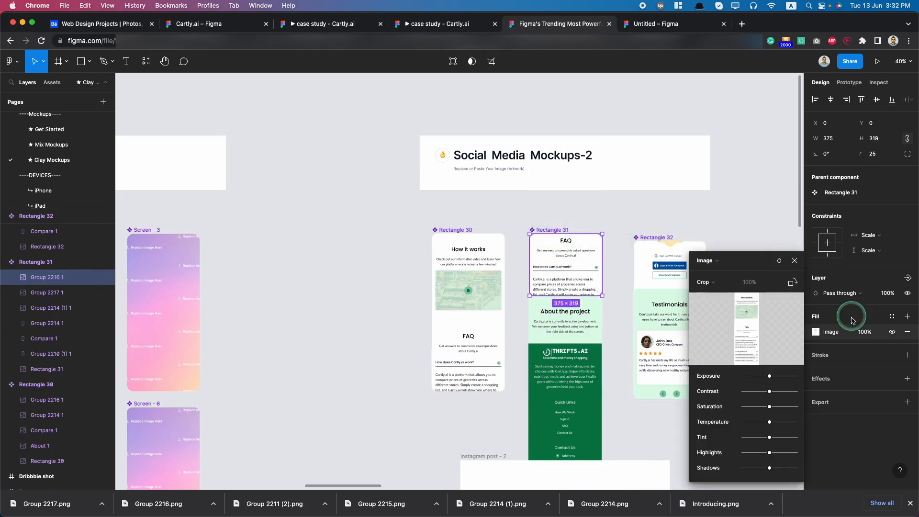
Step: Shift the picture inside the crop to show the last FAQ questions, with upper corner radii of 25 and lower ones of 0
{"action": "double_click", "coordinate": [554, 265]}
{"action": "left_click_drag", "start_coordinate": [555, 267], "coordinate": [561, 204]}
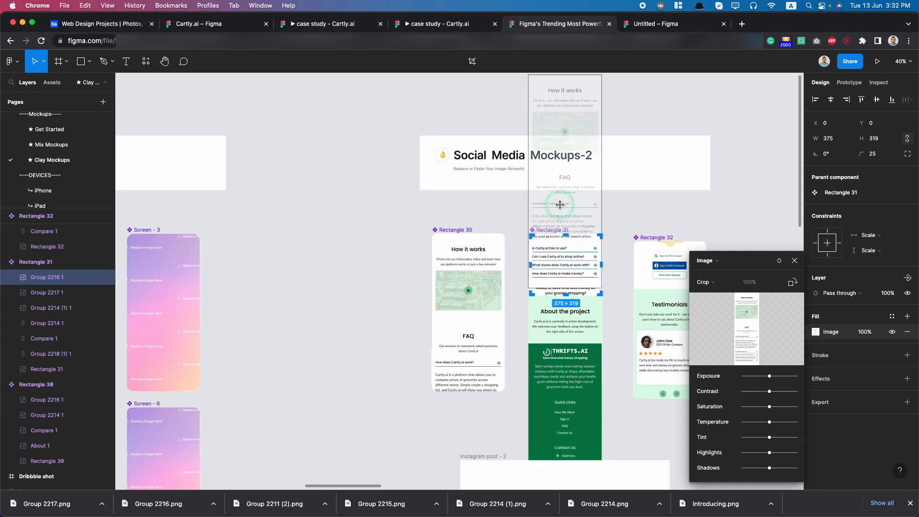
{"action": "left_click", "coordinate": [868, 192]}
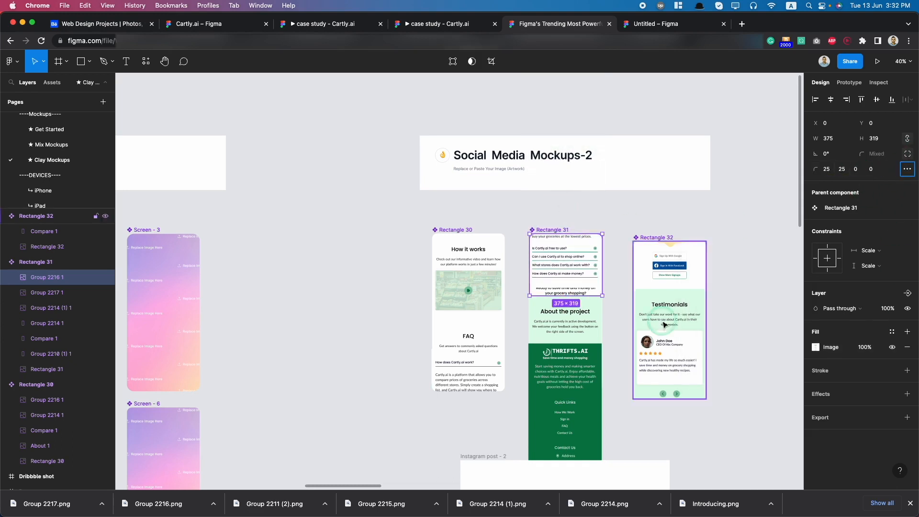
Step: Delete the old Group 2214 (1) sign-up image behind the new images in Rectangle 31
{"action": "left_click", "coordinate": [567, 344]}
{"action": "left_click_drag", "start_coordinate": [573, 329], "coordinate": [573, 349]}
{"action": "double_click", "coordinate": [566, 307]}
{"action": "key", "text": "Delete"}
Step: Move the About the project and footer image up in Rectangle 31 so it follows directly beneath the FAQ questions
{"action": "double_click", "coordinate": [576, 366]}
{"action": "left_click_drag", "start_coordinate": [575, 366], "coordinate": [576, 333]}
{"action": "scroll", "coordinate": [593, 239], "scroll_direction": "up", "scroll_amount": 10}
{"action": "left_click", "coordinate": [565, 355]}
{"action": "scroll", "coordinate": [567, 358], "scroll_direction": "down", "scroll_amount": 10}
{"action": "left_click_drag", "start_coordinate": [596, 410], "coordinate": [597, 385]}
{"action": "scroll", "coordinate": [597, 386], "scroll_direction": "up", "scroll_amount": 10}
{"action": "left_click_drag", "start_coordinate": [588, 153], "coordinate": [591, 150]}
{"action": "scroll", "coordinate": [574, 185], "scroll_direction": "down", "scroll_amount": 10}
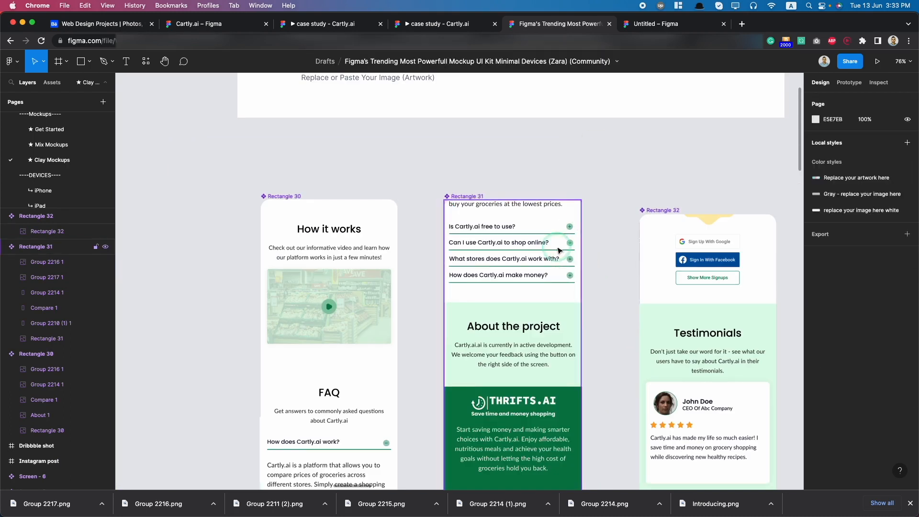
Step: Align the About the project and footer image with Rectangle 31's edges and resize it to 376 px wide at Y 272
{"action": "scroll", "coordinate": [568, 262], "scroll_direction": "up", "scroll_amount": 10}
{"action": "left_click_drag", "start_coordinate": [574, 363], "coordinate": [568, 357]}
{"action": "scroll", "coordinate": [579, 356], "scroll_direction": "down", "scroll_amount": 5}
{"action": "left_click", "coordinate": [567, 370]}
{"action": "scroll", "coordinate": [587, 364], "scroll_direction": "up", "scroll_amount": 5}
{"action": "scroll", "coordinate": [570, 325], "scroll_direction": "up", "scroll_amount": 5}
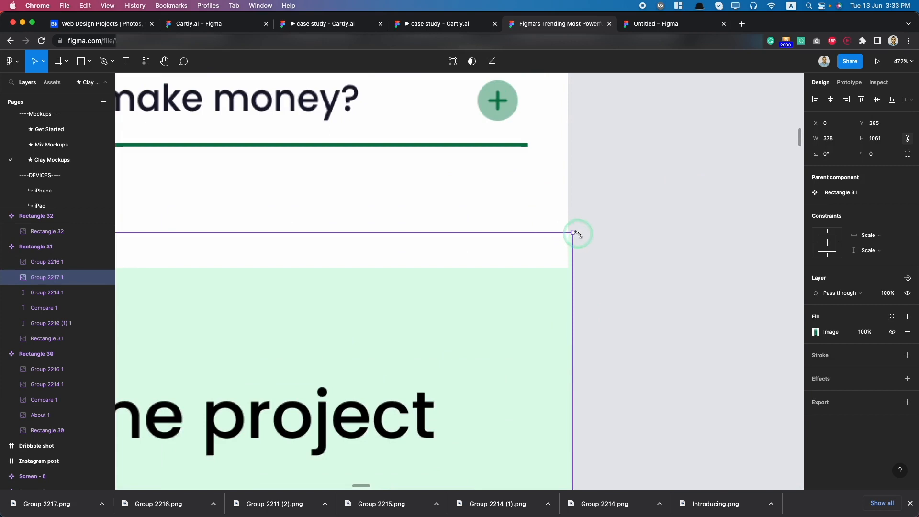
{"action": "left_click_drag", "start_coordinate": [572, 246], "coordinate": [568, 248]}
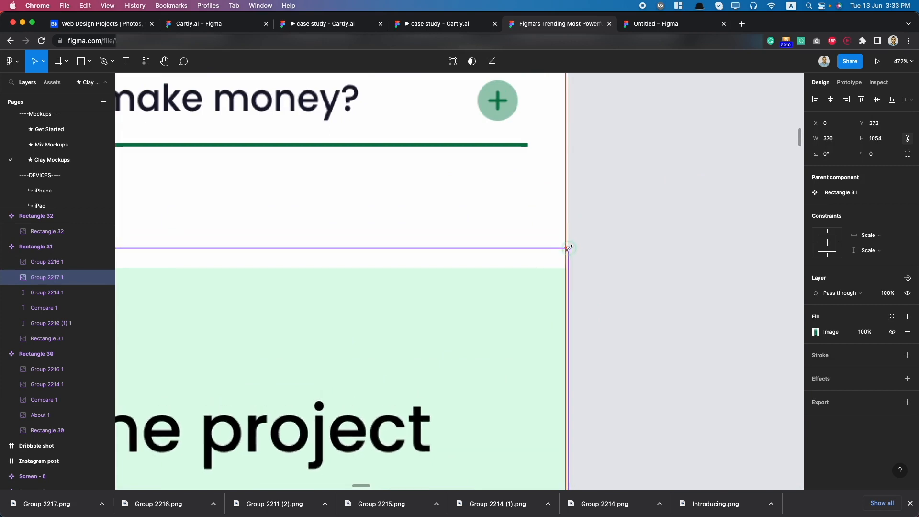
Step: Crop the About the project and footer image to 376 × 542 and set its two lower corner radii to 25
{"action": "scroll", "coordinate": [568, 297], "scroll_direction": "down", "scroll_amount": 10}
{"action": "left_click", "coordinate": [491, 62]}
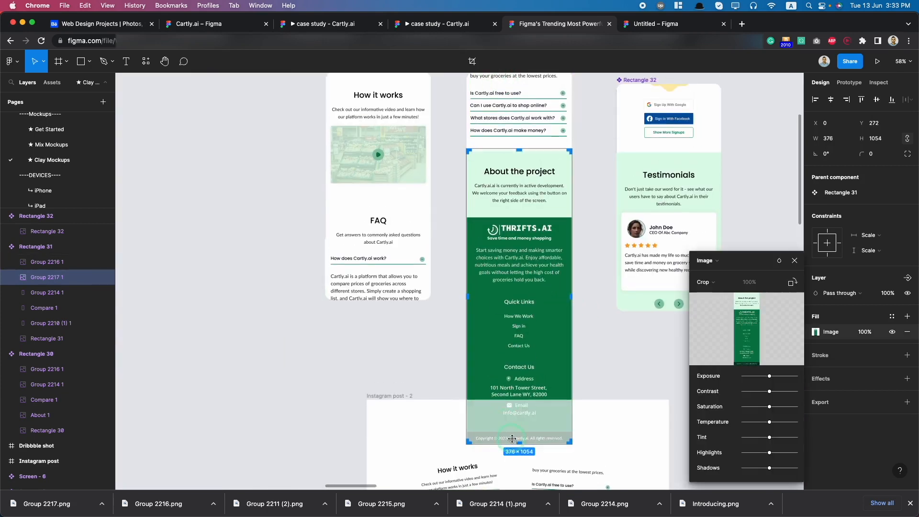
{"action": "left_click_drag", "start_coordinate": [511, 444], "coordinate": [539, 250]}
{"action": "left_click_drag", "start_coordinate": [535, 300], "coordinate": [535, 301]}
{"action": "left_click", "coordinate": [596, 286]}
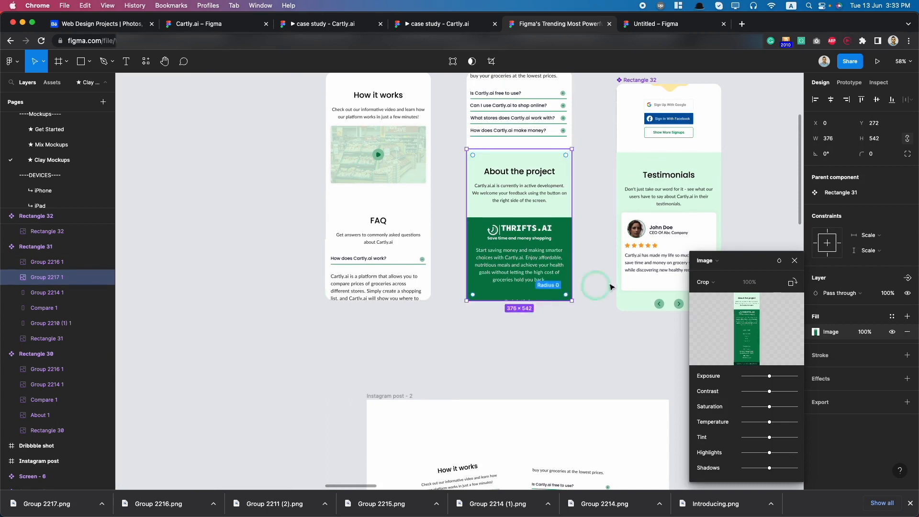
{"action": "left_click", "coordinate": [906, 154]}
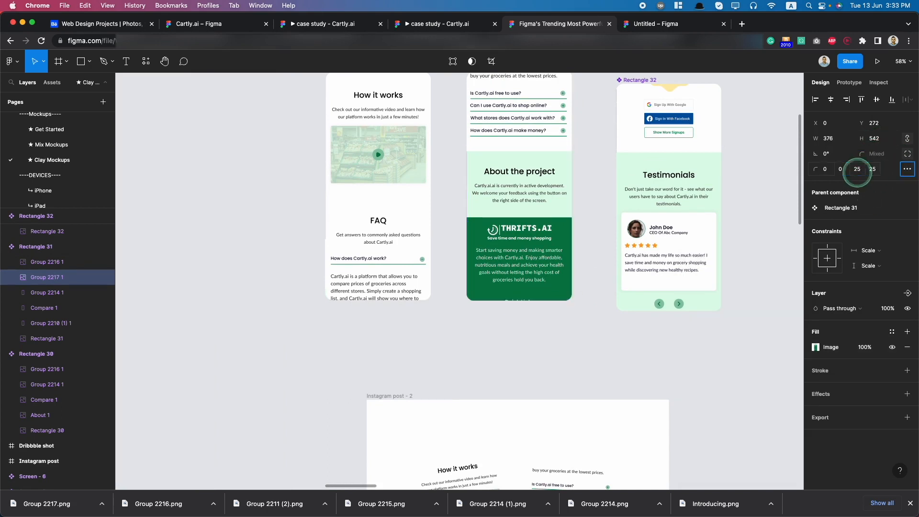
{"action": "key", "text": "Return"}
Step: Examine the updated clay screens in the Instagram post - 2 and Instagram post - 3 mockups
{"action": "left_click", "coordinate": [509, 357]}
{"action": "scroll", "coordinate": [509, 357], "scroll_direction": "down", "scroll_amount": 5}
{"action": "scroll", "coordinate": [509, 359], "scroll_direction": "down", "scroll_amount": 5}
{"action": "scroll", "coordinate": [510, 363], "scroll_direction": "up", "scroll_amount": 8}
{"action": "scroll", "coordinate": [529, 325], "scroll_direction": "down", "scroll_amount": 4}
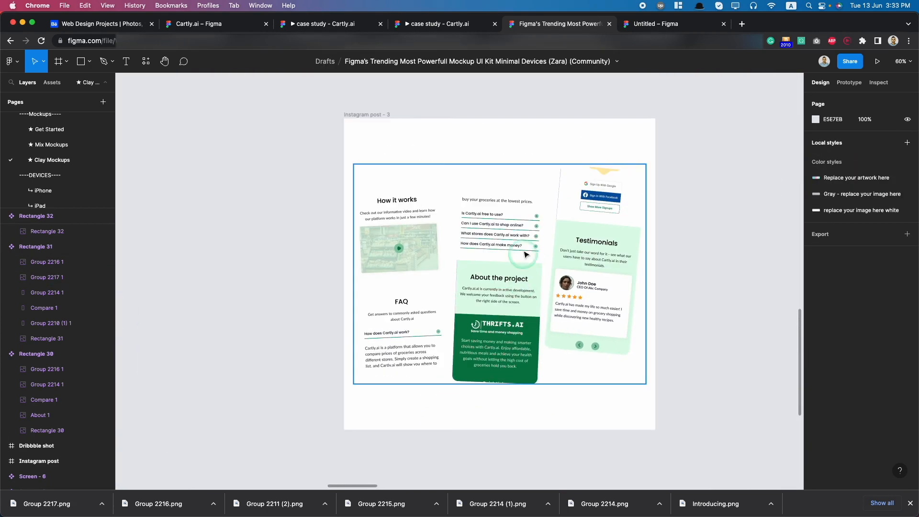
{"action": "scroll", "coordinate": [525, 286], "scroll_direction": "down", "scroll_amount": 5}
{"action": "scroll", "coordinate": [512, 248], "scroll_direction": "up", "scroll_amount": 3}
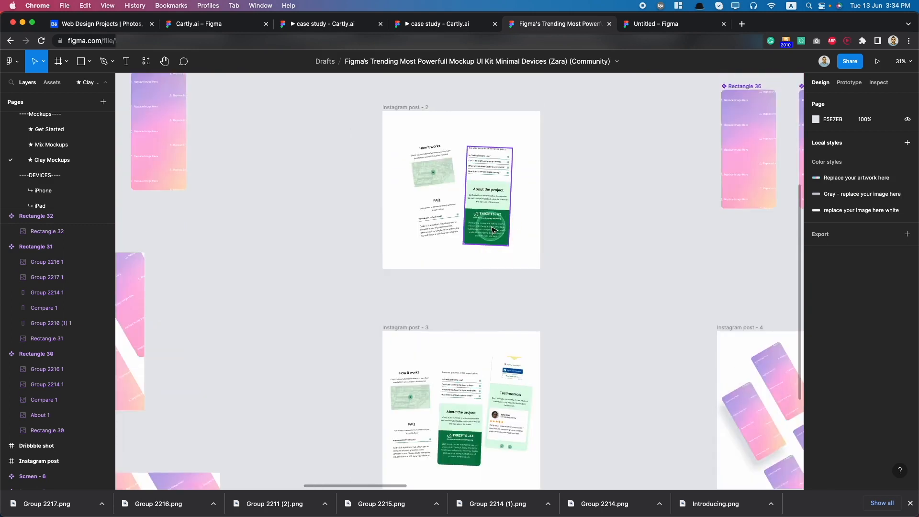
Step: Copy the About the project image into Rectangle 32 and extend its crop to 376 × 812, showing the footer down to the copyright line
{"action": "scroll", "coordinate": [492, 230], "scroll_direction": "up", "scroll_amount": 5}
{"action": "left_click", "coordinate": [462, 239]}
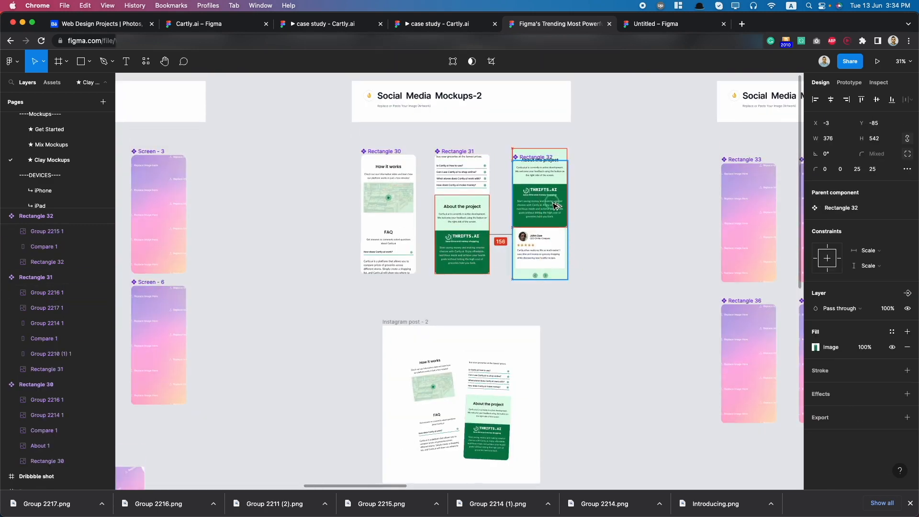
{"action": "left_click_drag", "start_coordinate": [555, 206], "coordinate": [549, 229]}
{"action": "left_click", "coordinate": [473, 62]}
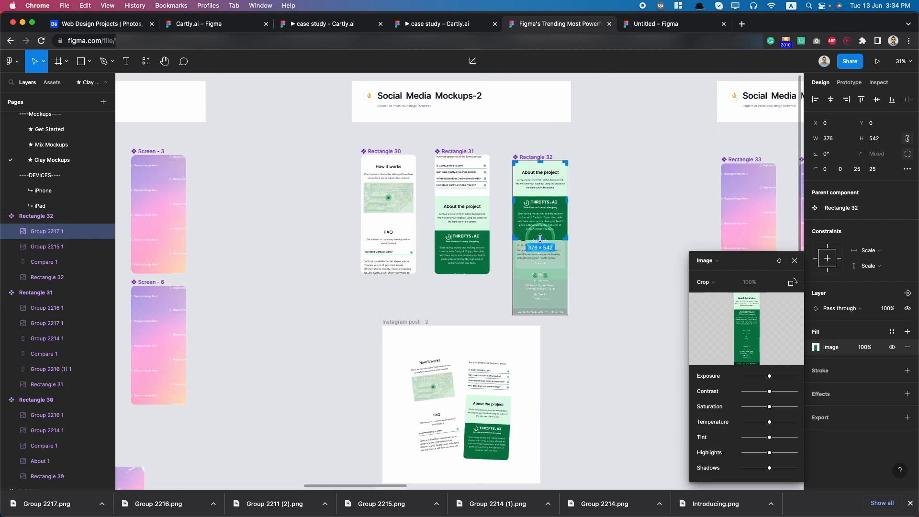
{"action": "left_click_drag", "start_coordinate": [546, 314], "coordinate": [541, 223]}
{"action": "scroll", "coordinate": [538, 266], "scroll_direction": "up", "scroll_amount": 10}
{"action": "left_click_drag", "start_coordinate": [537, 271], "coordinate": [539, 271]}
{"action": "scroll", "coordinate": [539, 272], "scroll_direction": "down", "scroll_amount": 10}
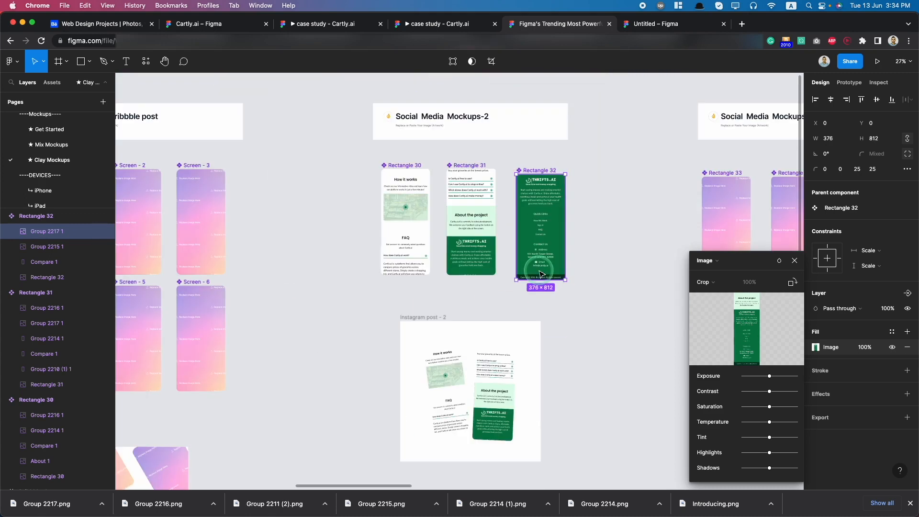
Step: Export the three-screen group in Instagram post - 3 as a 2x PNG
{"action": "scroll", "coordinate": [539, 308], "scroll_direction": "down", "scroll_amount": 5}
{"action": "left_click", "coordinate": [491, 407]}
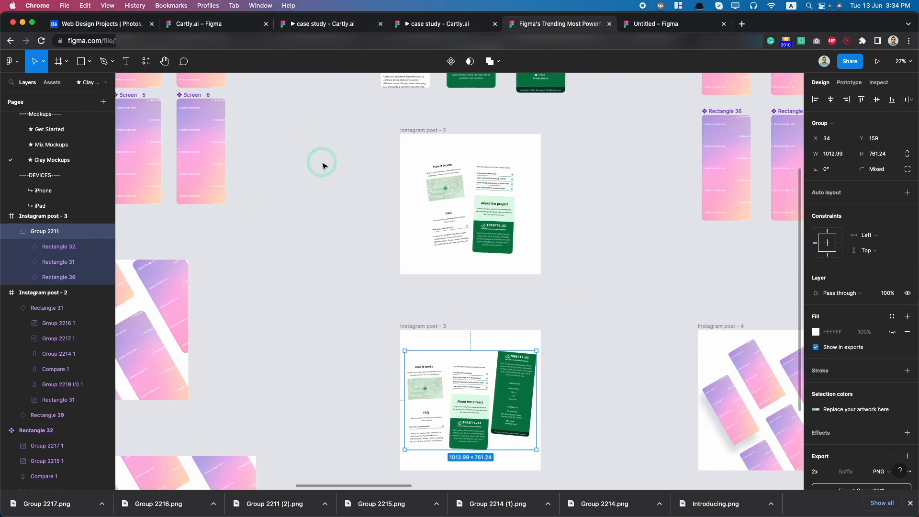
{"action": "scroll", "coordinate": [824, 435], "scroll_direction": "down", "scroll_amount": 2}
{"action": "left_click", "coordinate": [823, 435]}
Step: Import Group 2211 (3).png into frame 7 of the Cartly.ai case study page and enlarge it to 1331 × 1001
{"action": "left_click", "coordinate": [199, 23]}
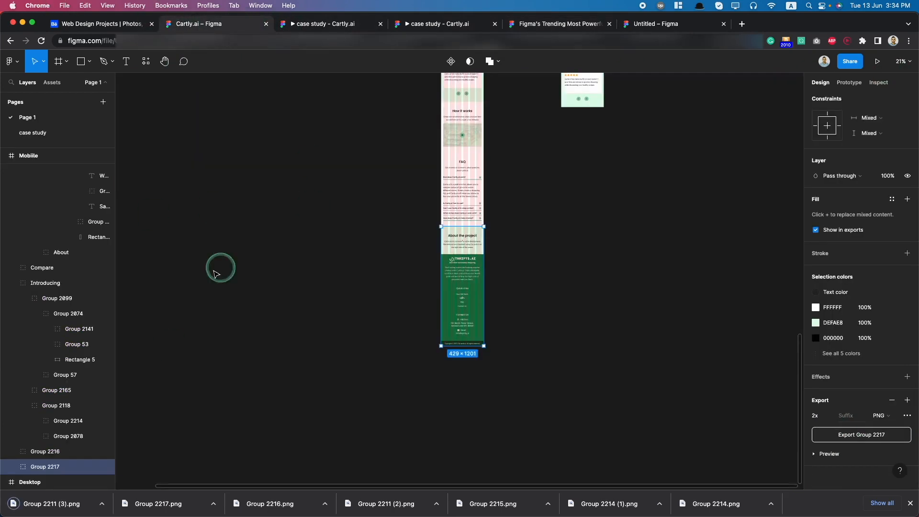
{"action": "left_click_drag", "start_coordinate": [53, 503], "coordinate": [408, 342]}
{"action": "scroll", "coordinate": [449, 356], "scroll_direction": "up", "scroll_amount": 5}
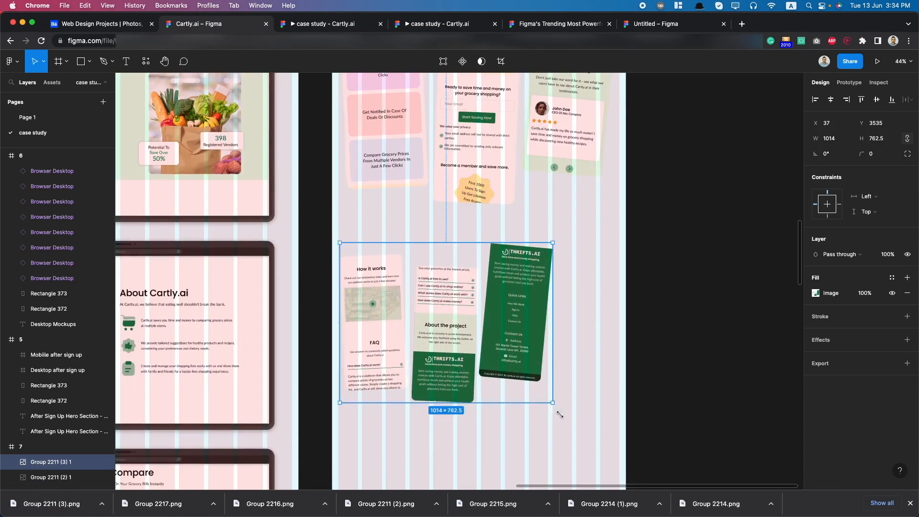
{"action": "left_click_drag", "start_coordinate": [560, 414], "coordinate": [620, 454]}
Step: Nudge the new mockup image up to Y 3443, closer to the row above it
{"action": "key", "text": "alt+Up"}
{"action": "key", "text": "alt+Up"}
{"action": "key", "text": "alt+Up"}
{"action": "key", "text": "alt+Up"}
{"action": "key", "text": "alt+Up"}
{"action": "key", "text": "alt+Up"}
{"action": "key", "text": "alt+Up"}
{"action": "key", "text": "alt+Up"}
{"action": "key", "text": "alt+Up"}
{"action": "key", "text": "alt+Up"}
{"action": "key", "text": "alt+Up"}
{"action": "key", "text": "alt+Up"}
{"action": "key", "text": "alt+Up"}
{"action": "key", "text": "alt+Up"}
{"action": "key", "text": "alt+Up"}
{"action": "key", "text": "alt+Up"}
{"action": "key", "text": "alt+Up"}
{"action": "key", "text": "alt+Up"}
{"action": "key", "text": "alt+Up"}
{"action": "key", "text": "alt+Up"}
{"action": "key", "text": "alt+Up"}
{"action": "key", "text": "alt+Up"}
{"action": "key", "text": "alt+Up"}
{"action": "key", "text": "alt+Up"}
{"action": "key", "text": "alt+Up"}
{"action": "key", "text": "alt+Up"}
{"action": "key", "text": "alt+Up"}
{"action": "key", "text": "alt+Up"}
{"action": "key", "text": "alt+Up"}
{"action": "key", "text": "alt+Up"}
{"action": "key", "text": "alt+Up"}
{"action": "key", "text": "alt+Up"}
{"action": "key", "text": "alt+Up"}
{"action": "key", "text": "alt+Up"}
{"action": "key", "text": "alt+Up"}
{"action": "key", "text": "alt+Up"}
{"action": "key", "text": "alt+Up"}
{"action": "key", "text": "alt+Up"}
{"action": "key", "text": "alt+Up"}
{"action": "key", "text": "alt+Up"}
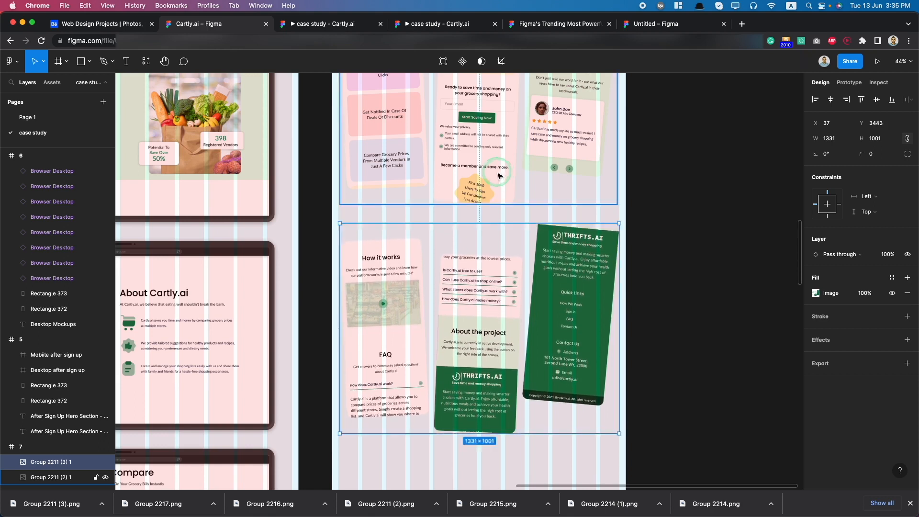
Step: Move the two lower mobile mockup images up together so the rows are spaced 90 px apart
{"action": "scroll", "coordinate": [499, 176], "scroll_direction": "down", "scroll_amount": 10}
{"action": "scroll", "coordinate": [493, 181], "scroll_direction": "up", "scroll_amount": 4}
{"action": "left_click", "coordinate": [497, 338]}
{"action": "left_click", "coordinate": [500, 383], "text": "shift"}
{"action": "scroll", "coordinate": [503, 333], "scroll_direction": "up", "scroll_amount": 6}
{"action": "key", "text": "alt+Up"}
{"action": "key", "text": "alt+Up"}
{"action": "key", "text": "alt+Up"}
{"action": "key", "text": "alt+Up"}
{"action": "key", "text": "alt+Up"}
{"action": "key", "text": "alt+Up"}
{"action": "key", "text": "alt+Up"}
{"action": "key", "text": "alt+Up"}
{"action": "key", "text": "alt+Up"}
{"action": "key", "text": "alt+Up"}
{"action": "key", "text": "alt+Up"}
{"action": "key", "text": "alt+Up"}
{"action": "key", "text": "alt+Up"}
{"action": "key", "text": "alt+Up"}
{"action": "key", "text": "alt+Up"}
{"action": "key", "text": "alt+Up"}
{"action": "key", "text": "alt+Up"}
{"action": "key", "text": "alt+Up"}
{"action": "key", "text": "alt+Up"}
{"action": "key", "text": "alt+Up"}
{"action": "left_click", "coordinate": [514, 246], "text": "shift"}
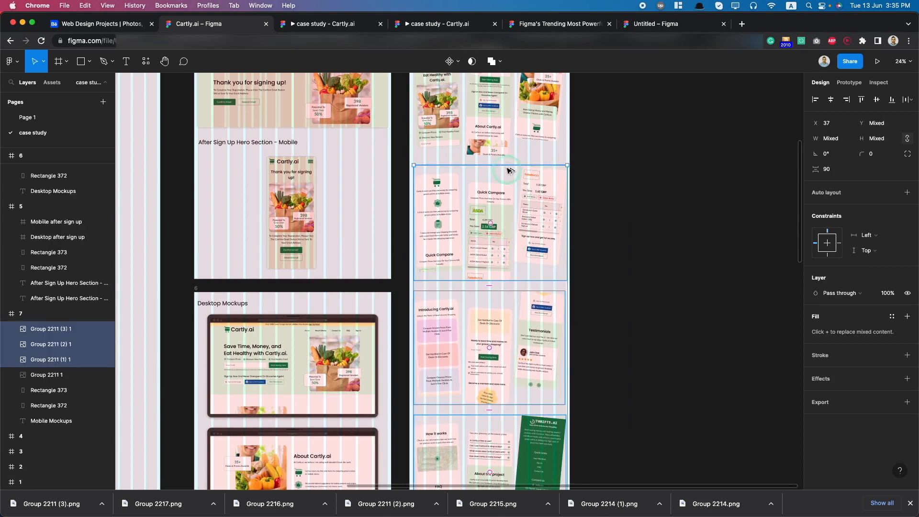
Step: Shorten frame 7 to about 4546 px high so it ends a small margin below the last row of mobile mockups
{"action": "scroll", "coordinate": [646, 334], "scroll_direction": "down", "scroll_amount": 5}
{"action": "left_click", "coordinate": [645, 332]}
{"action": "left_click", "coordinate": [560, 214]}
{"action": "scroll", "coordinate": [587, 309], "scroll_direction": "down", "scroll_amount": 5}
{"action": "scroll", "coordinate": [587, 311], "scroll_direction": "down", "scroll_amount": 4}
{"action": "left_click_drag", "start_coordinate": [588, 390], "coordinate": [541, 186]}
{"action": "scroll", "coordinate": [593, 261], "scroll_direction": "up", "scroll_amount": 10}
{"action": "scroll", "coordinate": [540, 226], "scroll_direction": "up", "scroll_amount": 5}
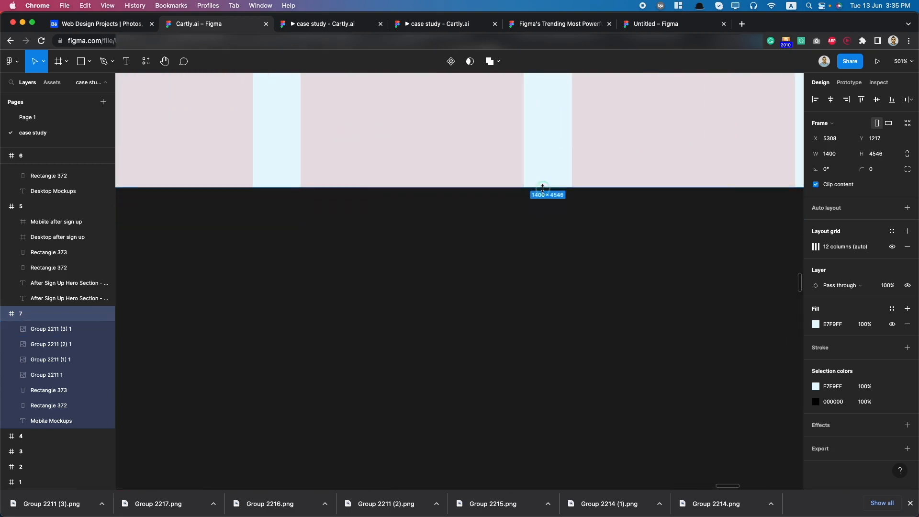
{"action": "scroll", "coordinate": [542, 190], "scroll_direction": "down", "scroll_amount": 10}
{"action": "key", "text": "alt"}
{"action": "scroll", "coordinate": [551, 191], "scroll_direction": "up", "scroll_amount": 10}
{"action": "left_click_drag", "start_coordinate": [531, 248], "coordinate": [477, 206]}
{"action": "scroll", "coordinate": [479, 219], "scroll_direction": "up", "scroll_amount": 10}
{"action": "scroll", "coordinate": [477, 205], "scroll_direction": "down", "scroll_amount": 15}
{"action": "scroll", "coordinate": [478, 206], "scroll_direction": "down", "scroll_amount": 10}
{"action": "left_click", "coordinate": [506, 276]}
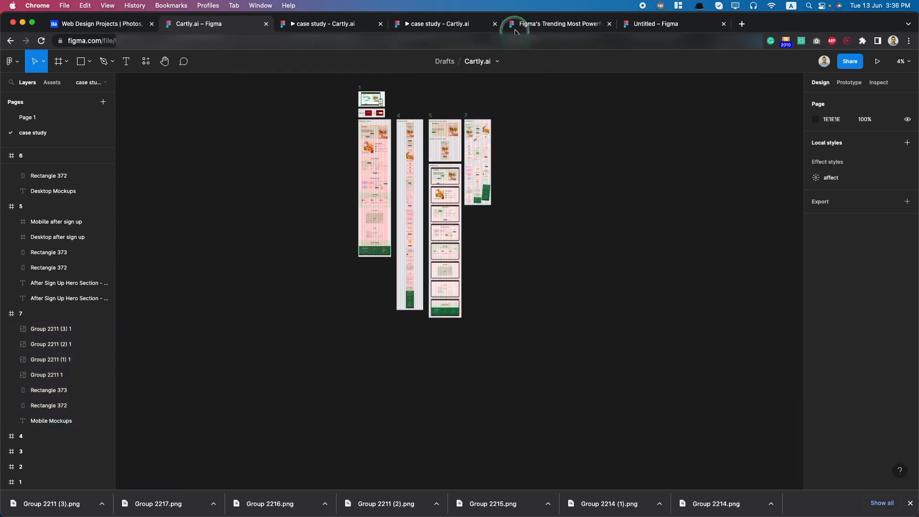
Step: Review the mobile mockups down to the last row in the case study prototype, including the footer screen's corners
{"action": "left_click", "coordinate": [438, 26]}
{"action": "left_click", "coordinate": [345, 27]}
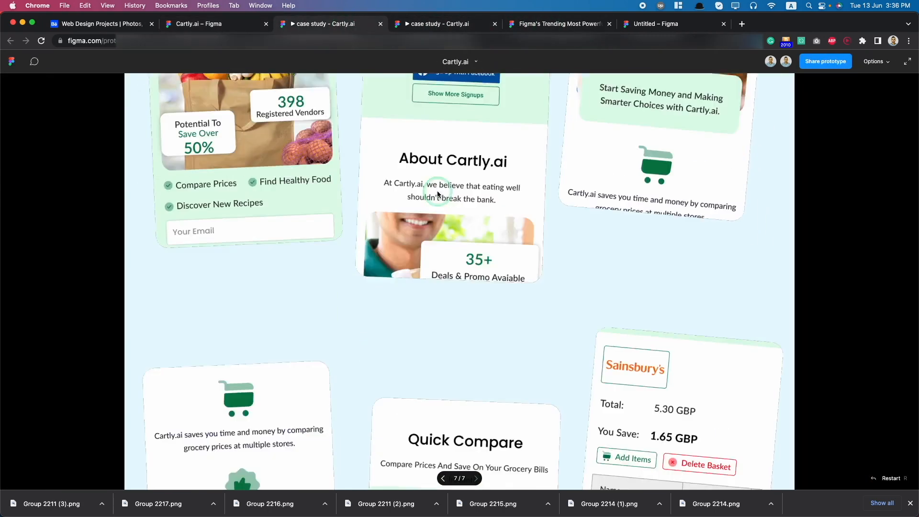
{"action": "scroll", "coordinate": [437, 190], "scroll_direction": "down", "scroll_amount": 15}
{"action": "scroll", "coordinate": [437, 192], "scroll_direction": "down", "scroll_amount": 4}
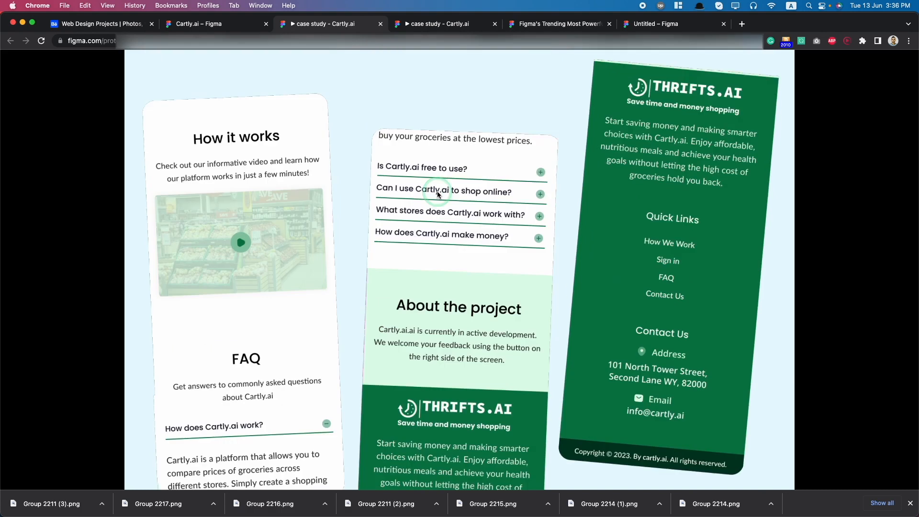
{"action": "scroll", "coordinate": [438, 192], "scroll_direction": "up", "scroll_amount": 1}
{"action": "scroll", "coordinate": [545, 102], "scroll_direction": "down", "scroll_amount": 2}
{"action": "scroll", "coordinate": [545, 101], "scroll_direction": "up", "scroll_amount": 4}
Step: In the clay mockups file, round all four corners of the footer image in Rectangle 32 to 25
{"action": "left_click", "coordinate": [528, 22]}
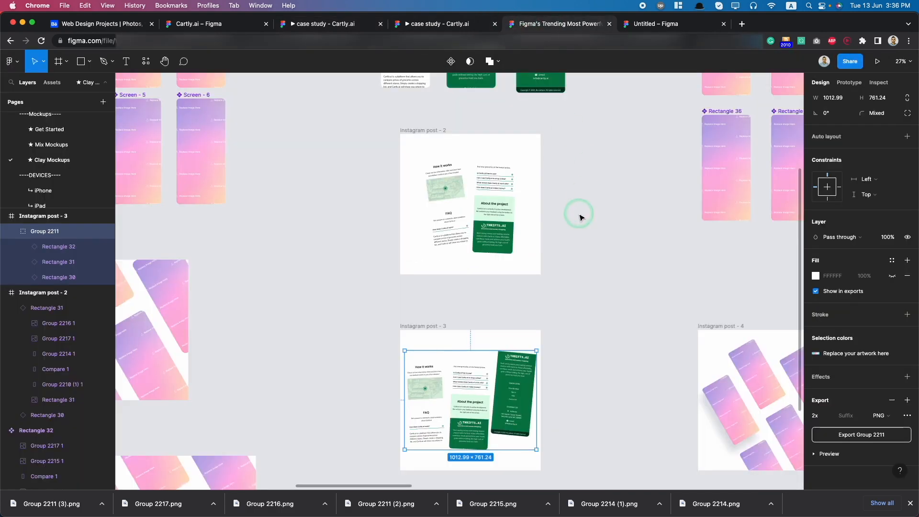
{"action": "scroll", "coordinate": [526, 215], "scroll_direction": "up", "scroll_amount": 4}
{"action": "left_click", "coordinate": [555, 182]}
{"action": "left_click", "coordinate": [543, 160]}
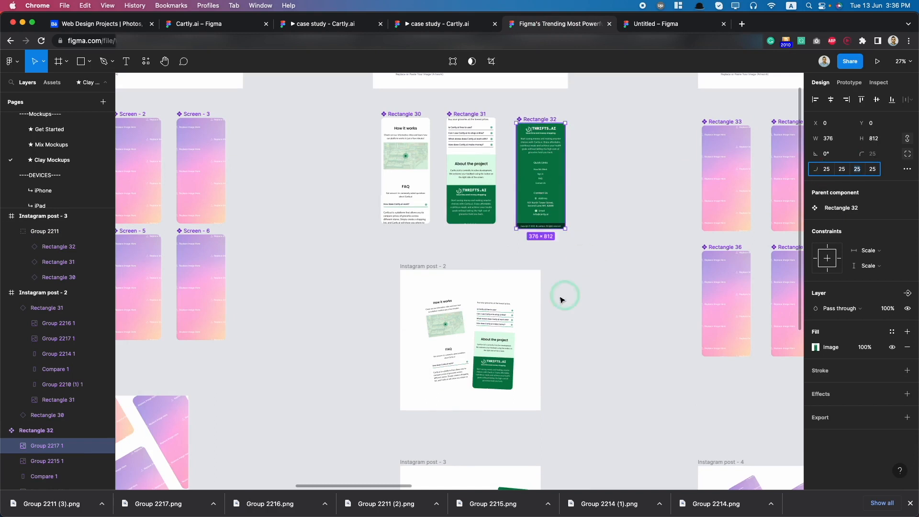
{"action": "left_click", "coordinate": [629, 340]}
Step: Export Group 2211 from the Instagram post - 3 frame again as a 2x PNG
{"action": "scroll", "coordinate": [593, 399], "scroll_direction": "down", "scroll_amount": 5}
{"action": "left_click", "coordinate": [519, 351]}
{"action": "scroll", "coordinate": [879, 397], "scroll_direction": "down", "scroll_amount": 2}
{"action": "left_click", "coordinate": [878, 437]}
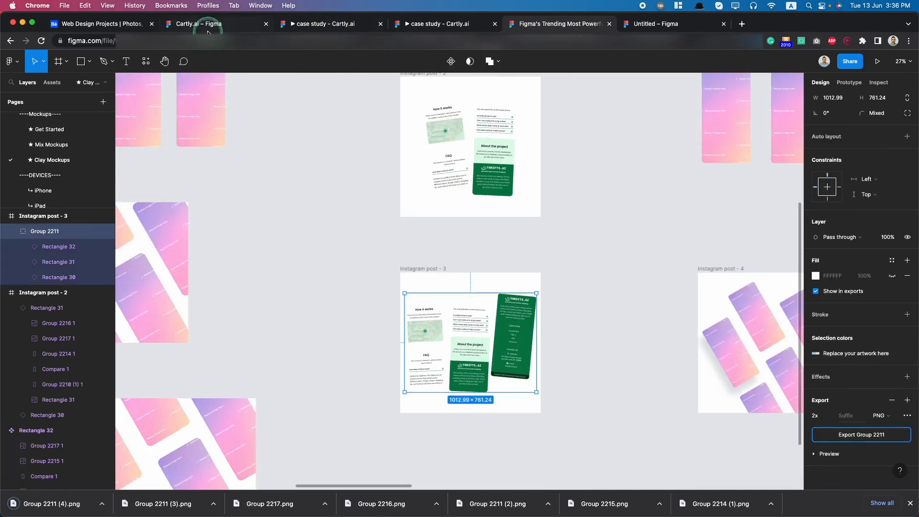
Step: Replace the Group 2211 (3) image in frame 7 of the Cartly.ai file with Group 2211 (4).png at 1330 × 1001
{"action": "left_click", "coordinate": [207, 25]}
{"action": "left_click_drag", "start_coordinate": [52, 503], "coordinate": [526, 216]}
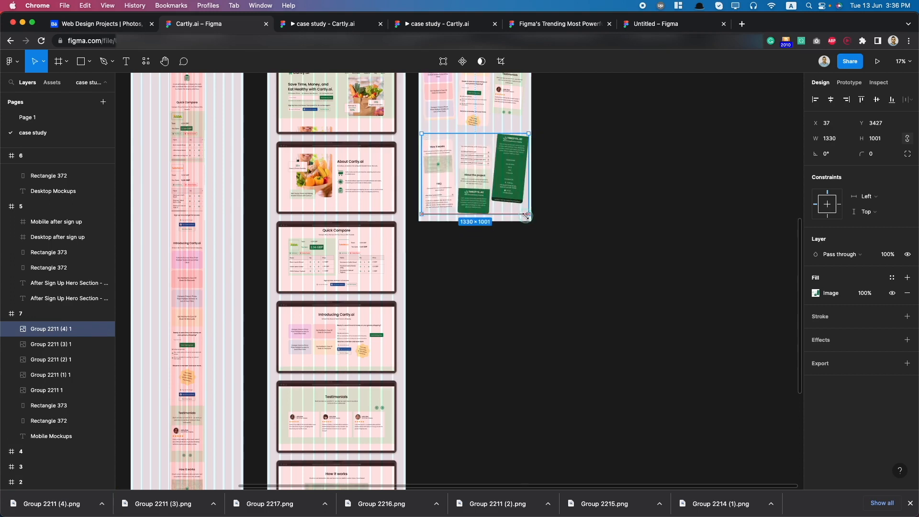
{"action": "left_click", "coordinate": [60, 344]}
{"action": "key", "text": "Delete"}
Step: Check the replaced mockup row on the canvas and in the prototype, and look over the arrangement of all case study frames
{"action": "scroll", "coordinate": [641, 162], "scroll_direction": "up", "scroll_amount": 10}
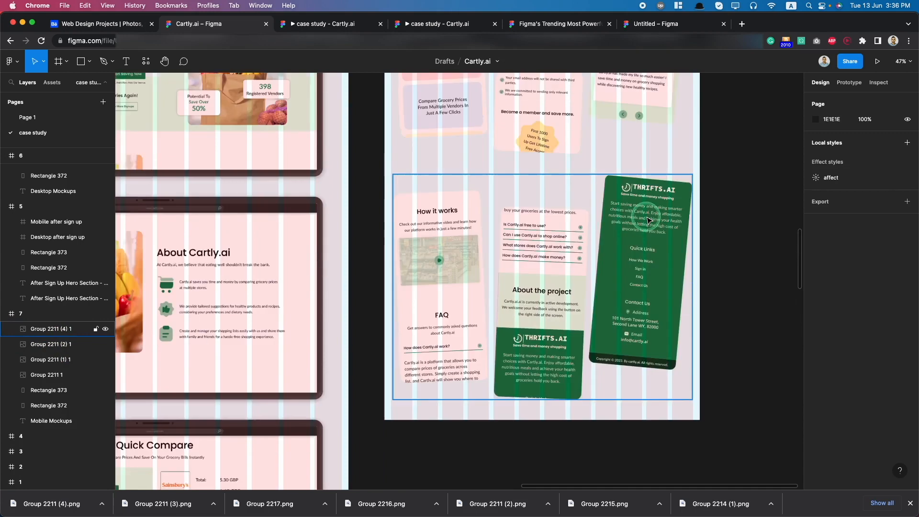
{"action": "scroll", "coordinate": [641, 161], "scroll_direction": "down", "scroll_amount": 5}
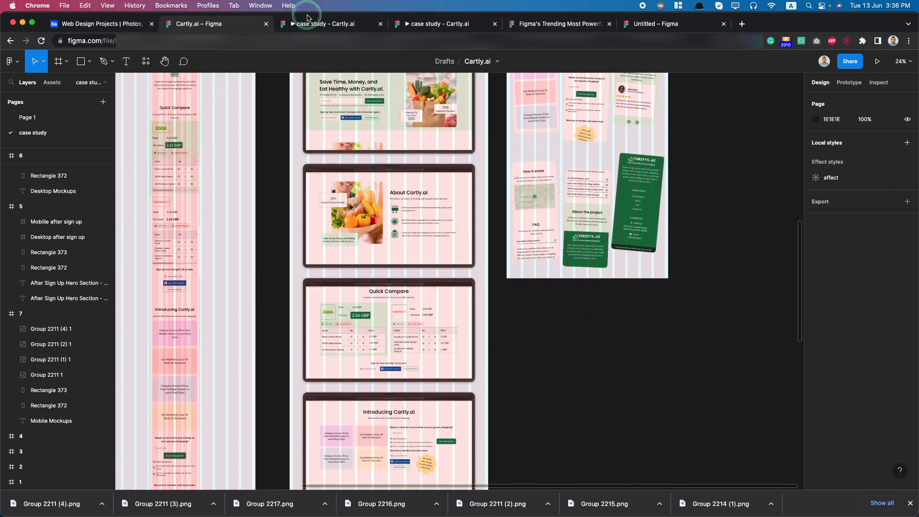
{"action": "left_click", "coordinate": [309, 21]}
{"action": "scroll", "coordinate": [555, 217], "scroll_direction": "down", "scroll_amount": 4}
{"action": "scroll", "coordinate": [553, 220], "scroll_direction": "up", "scroll_amount": 15}
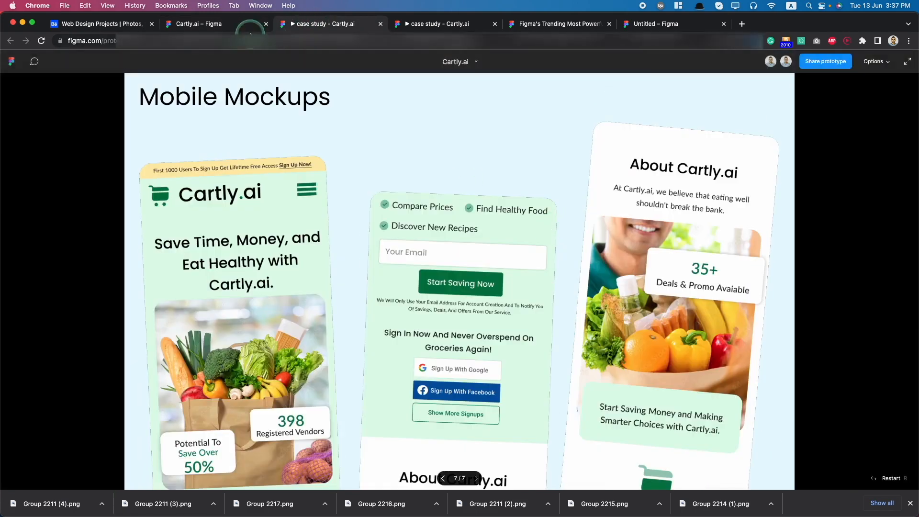
{"action": "left_click", "coordinate": [243, 26]}
{"action": "scroll", "coordinate": [450, 307], "scroll_direction": "down", "scroll_amount": 3}
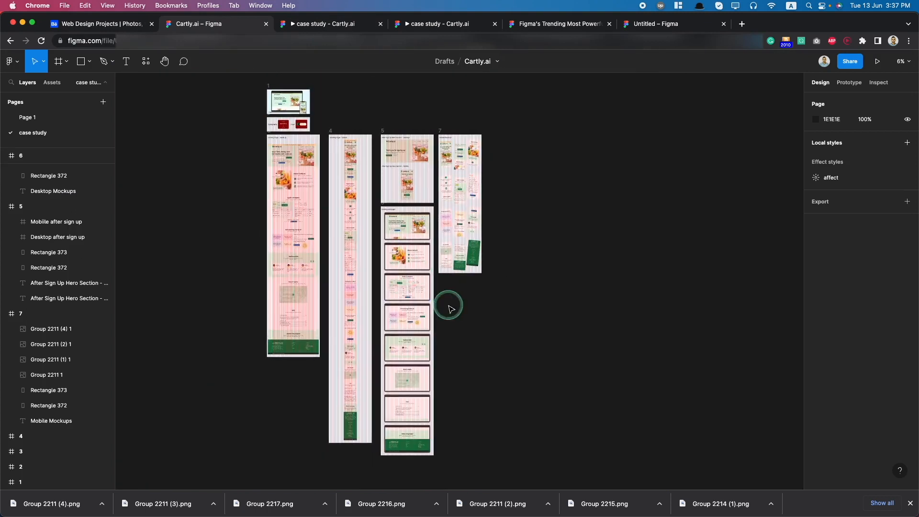
{"action": "scroll", "coordinate": [307, 186], "scroll_direction": "up", "scroll_amount": 5}
{"action": "scroll", "coordinate": [576, 257], "scroll_direction": "right", "scroll_amount": 3}
{"action": "scroll", "coordinate": [431, 249], "scroll_direction": "down", "scroll_amount": 5}
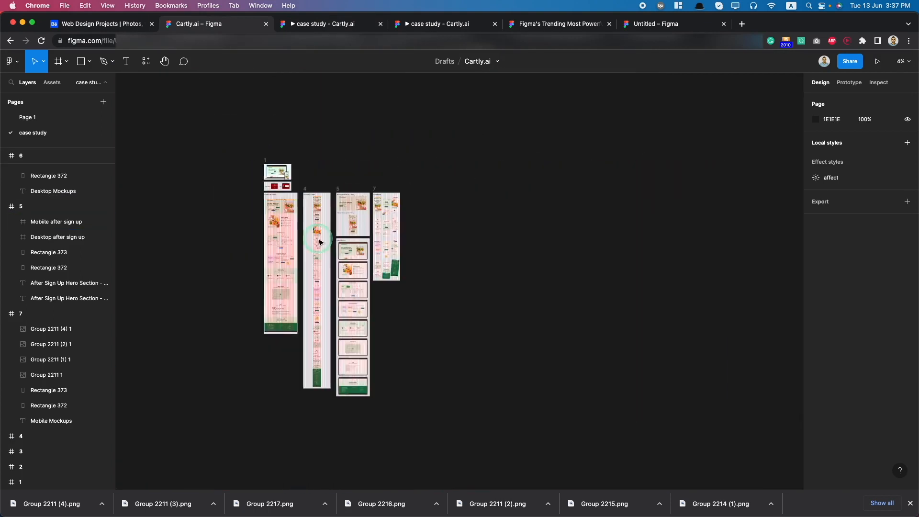
{"action": "scroll", "coordinate": [319, 241], "scroll_direction": "up", "scroll_amount": 3}
{"action": "scroll", "coordinate": [320, 242], "scroll_direction": "down", "scroll_amount": 1}
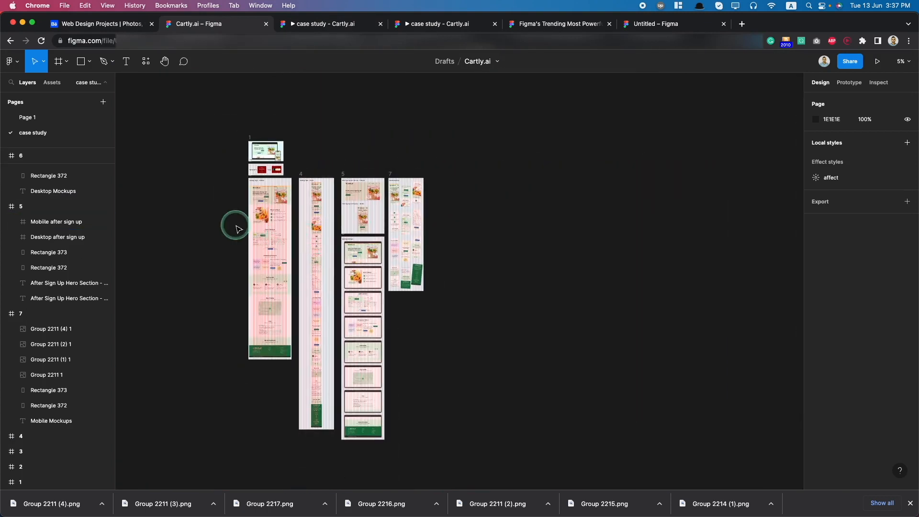
{"action": "scroll", "coordinate": [238, 229], "scroll_direction": "up", "scroll_amount": 2}
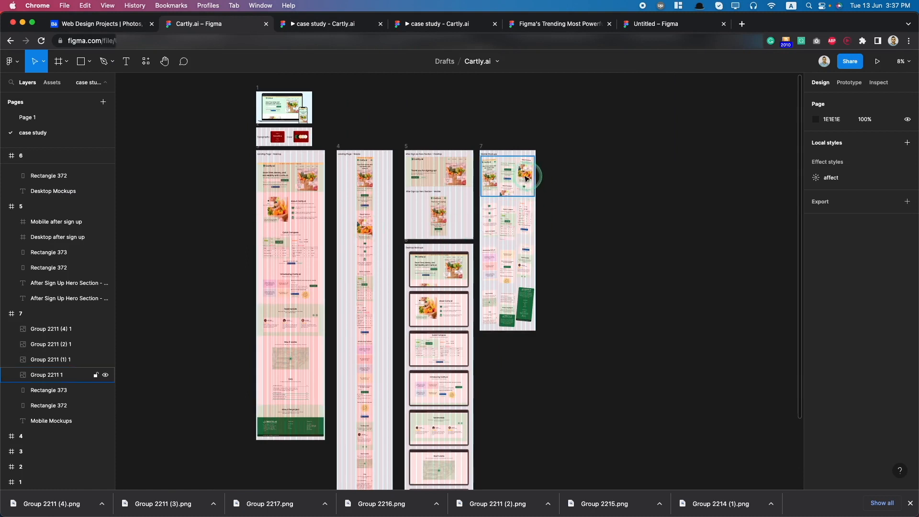
{"action": "scroll", "coordinate": [592, 258], "scroll_direction": "down", "scroll_amount": 2}
{"action": "scroll", "coordinate": [575, 304], "scroll_direction": "down", "scroll_amount": 1}
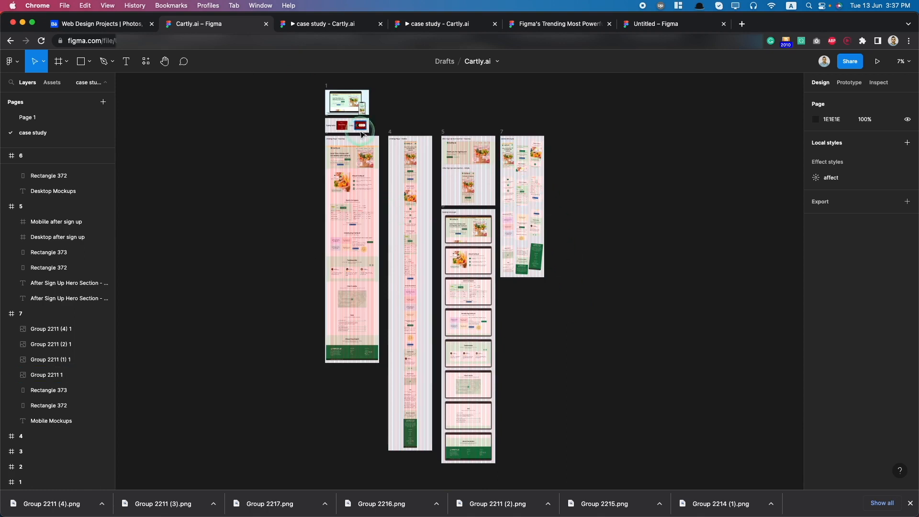
Step: Place a copy of the Typography and Color frame directly below frame 7 and name it 8
{"action": "scroll", "coordinate": [331, 123], "scroll_direction": "up", "scroll_amount": 5}
{"action": "left_click_drag", "start_coordinate": [328, 121], "coordinate": [368, 146]}
{"action": "left_click", "coordinate": [303, 147]}
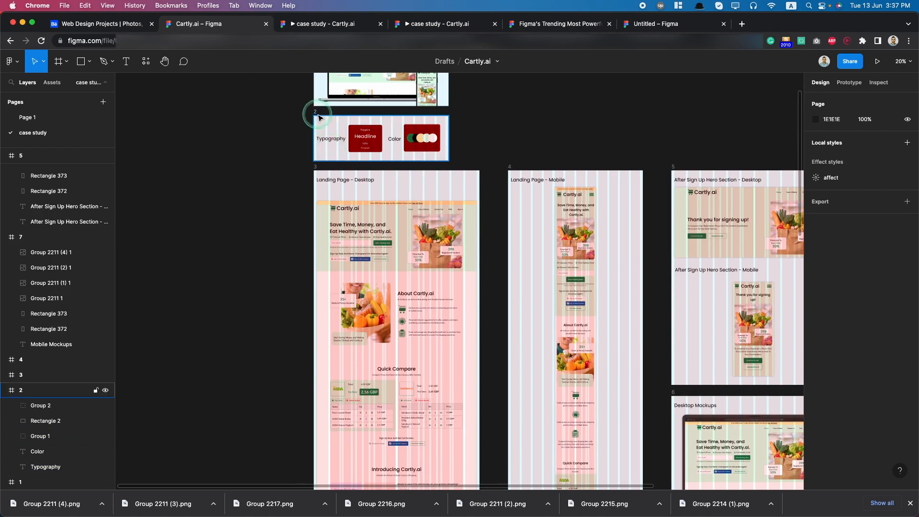
{"action": "left_click_drag", "start_coordinate": [316, 116], "coordinate": [474, 117]}
{"action": "scroll", "coordinate": [430, 180], "scroll_direction": "right", "scroll_amount": 5}
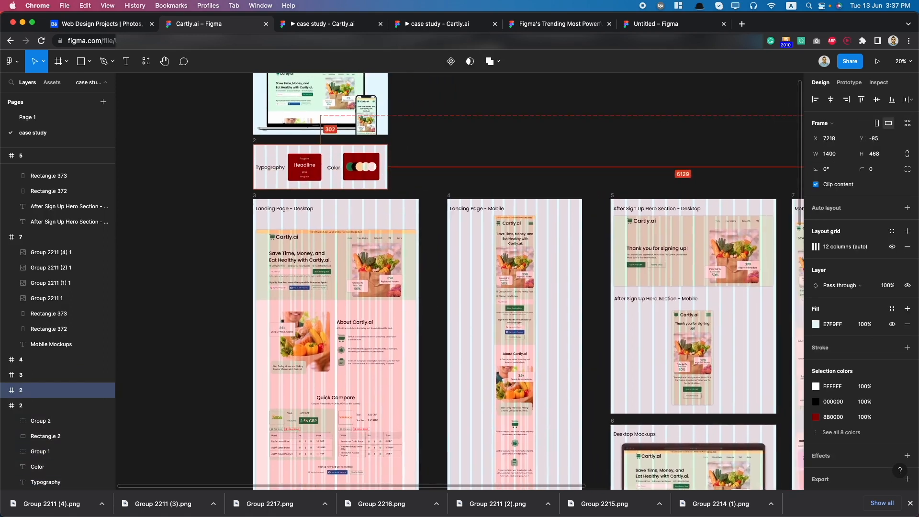
{"action": "left_click_drag", "start_coordinate": [429, 180], "coordinate": [547, 350]}
{"action": "scroll", "coordinate": [577, 378], "scroll_direction": "up", "scroll_amount": 5}
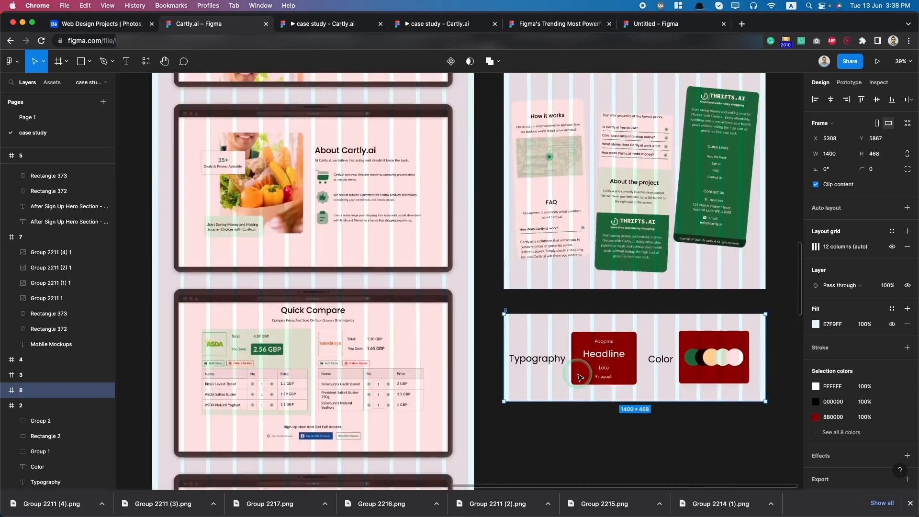
Step: Delete the font card, the color palette card and the Color label from frame 8
{"action": "left_click", "coordinate": [601, 364]}
{"action": "left_click", "coordinate": [753, 328], "text": "shift"}
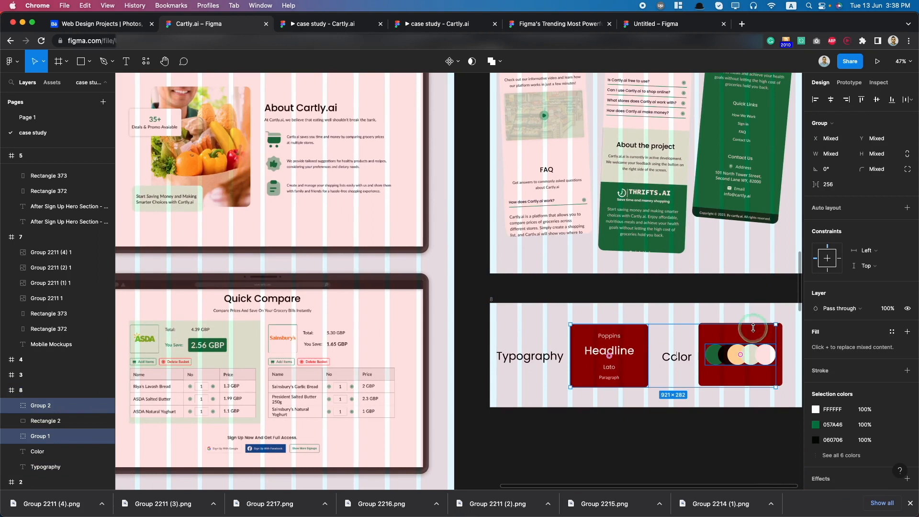
{"action": "left_click", "coordinate": [765, 338], "text": "shift"}
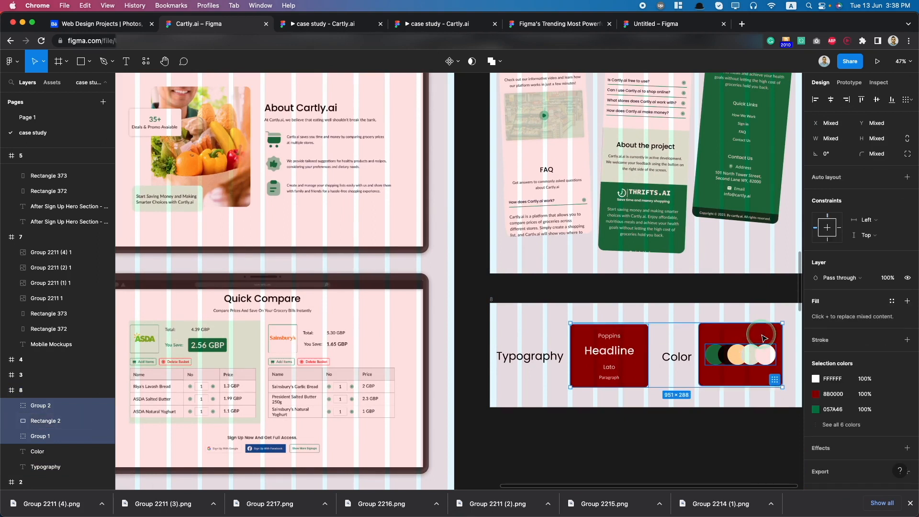
{"action": "key", "text": "Delete"}
{"action": "left_click", "coordinate": [675, 359]}
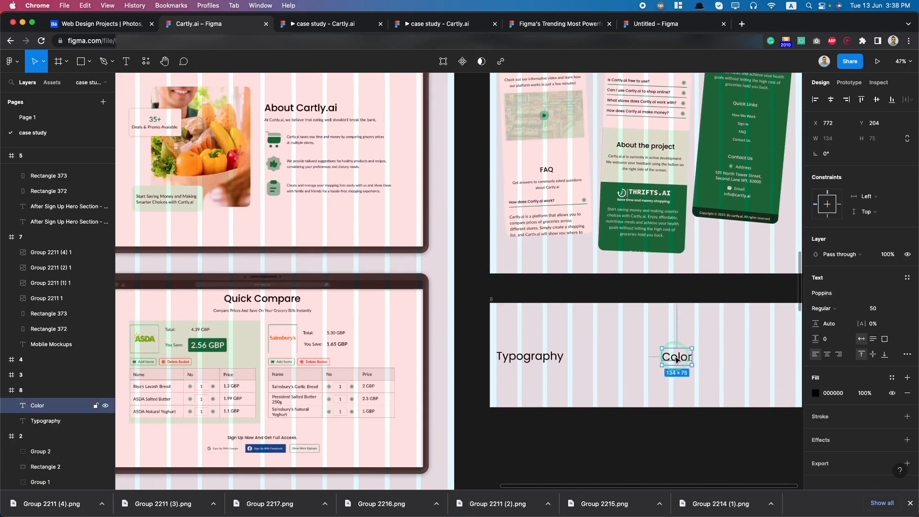
{"action": "key", "text": "Delete"}
Step: Enlarge the Typography text in frame 8 to size 90 and center it horizontally in the frame
{"action": "left_click", "coordinate": [541, 364]}
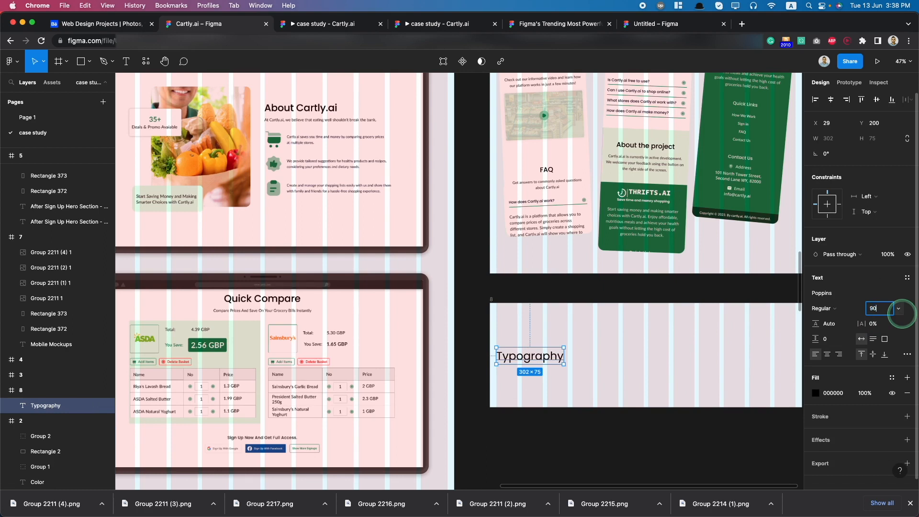
{"action": "left_click_drag", "start_coordinate": [600, 364], "coordinate": [688, 351]}
{"action": "scroll", "coordinate": [687, 351], "scroll_direction": "down", "scroll_amount": 5}
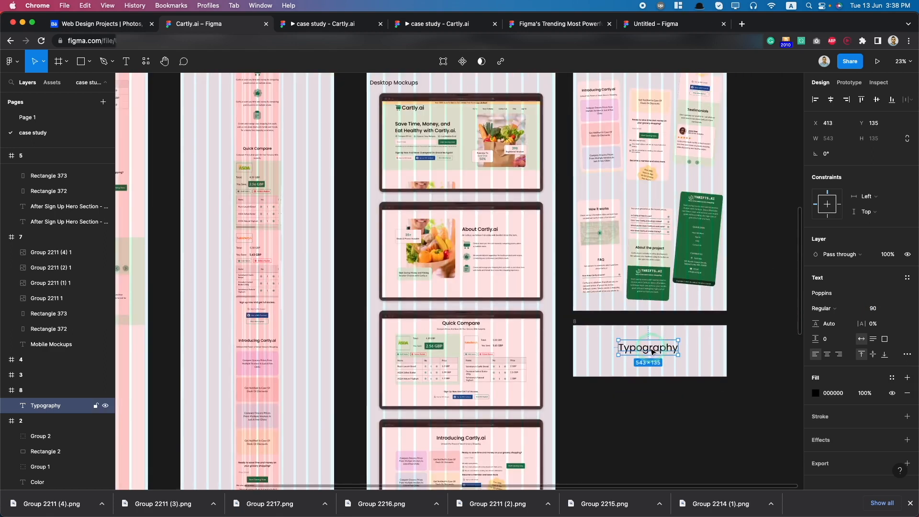
{"action": "scroll", "coordinate": [656, 351], "scroll_direction": "left", "scroll_amount": 4}
{"action": "scroll", "coordinate": [557, 340], "scroll_direction": "right", "scroll_amount": 6}
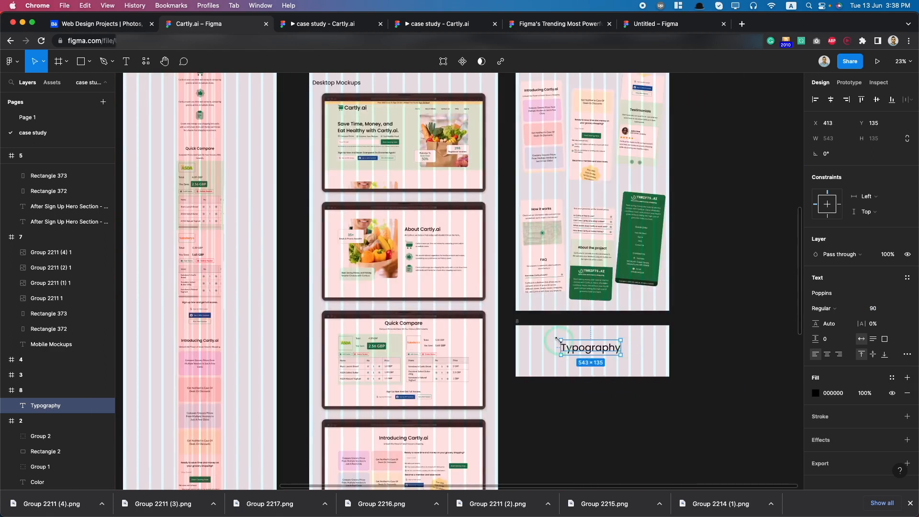
{"action": "left_click", "coordinate": [521, 326]}
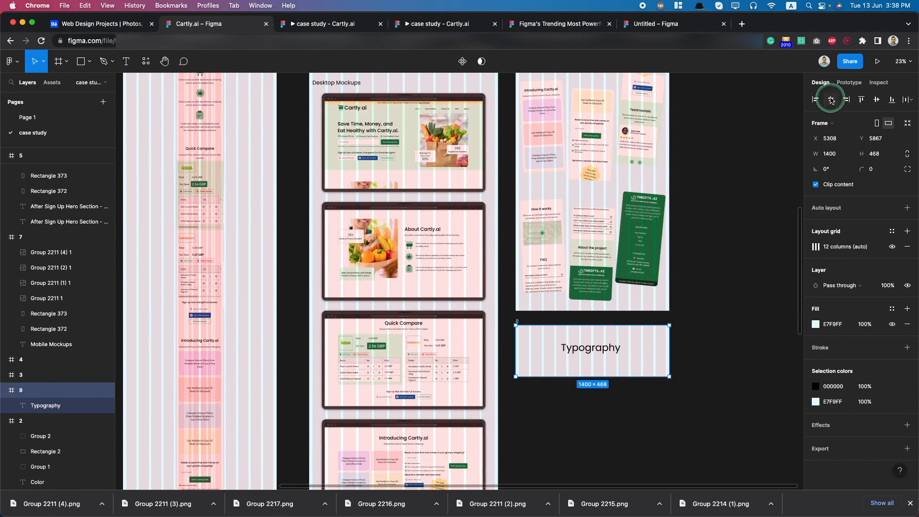
Step: Replace the Typography text in frame 8 with "Thank you watching!"
{"action": "left_click", "coordinate": [595, 349]}
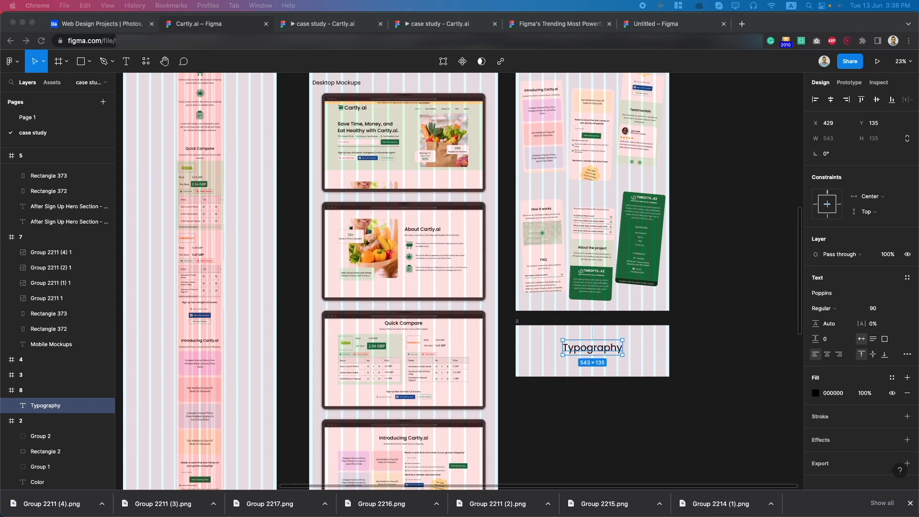
{"action": "double_click", "coordinate": [602, 349]}
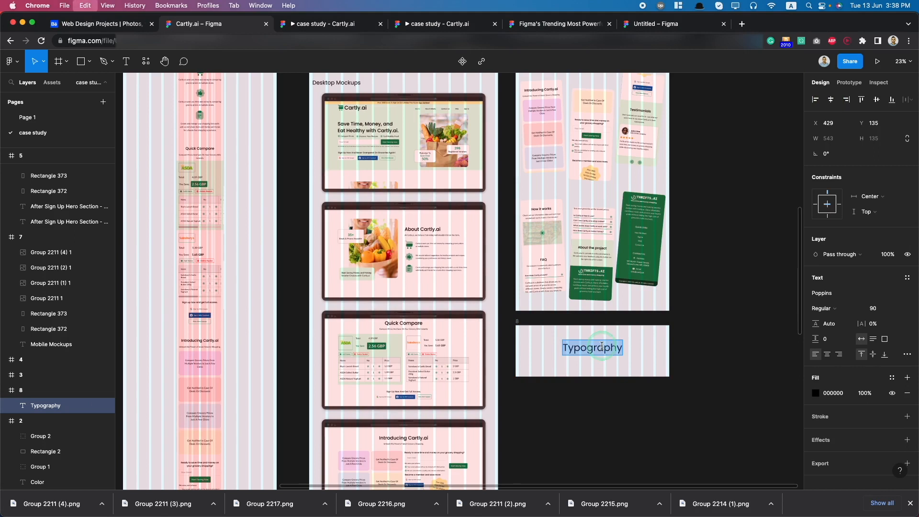
{"action": "type", "text": "thank you watching"}
{"action": "left_click", "coordinate": [566, 347]}
{"action": "type", "text": "T"}
{"action": "left_click", "coordinate": [664, 349]}
{"action": "type", "text": "!"}
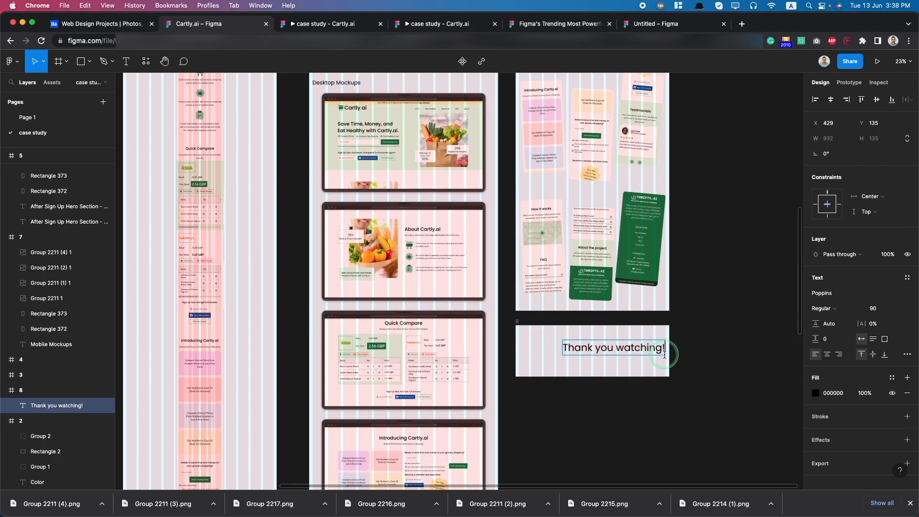
{"action": "key", "text": "Escape"}
Step: Center the "Thank you watching!" text horizontally and vertically in frame 8
{"action": "left_click", "coordinate": [517, 325]}
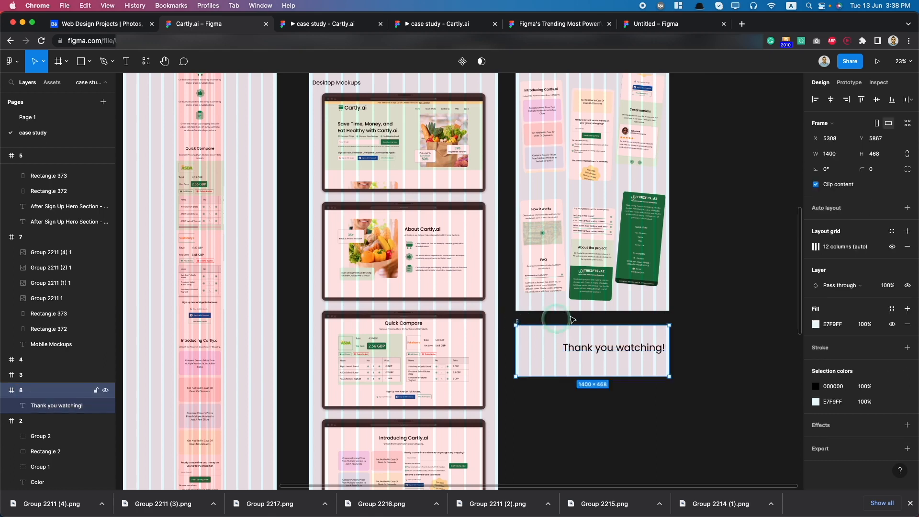
{"action": "left_click", "coordinate": [831, 100]}
{"action": "left_click", "coordinate": [876, 100]}
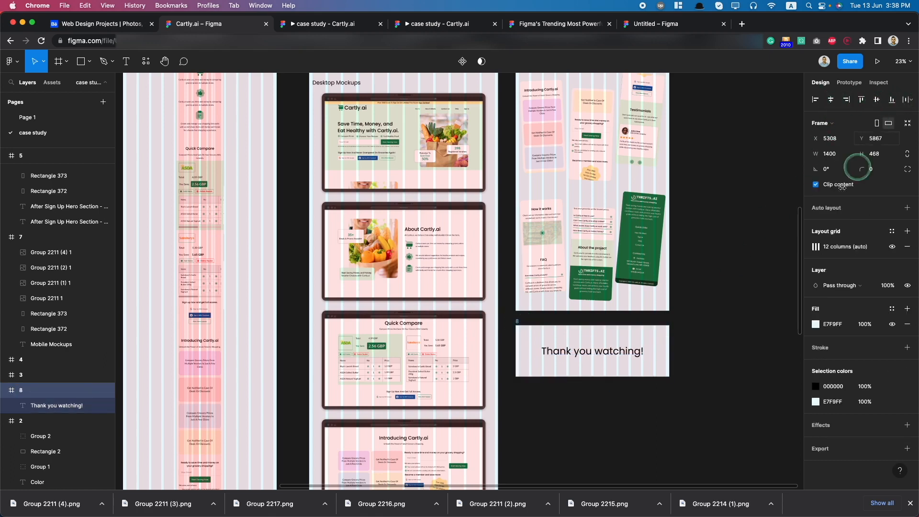
{"action": "left_click", "coordinate": [704, 311]}
Step: Duplicate the "Thank you watching!" text to X 30, Y 320 in frame 8 and set the copy's font size to 22
{"action": "scroll", "coordinate": [704, 352], "scroll_direction": "up", "scroll_amount": 3}
{"action": "scroll", "coordinate": [628, 363], "scroll_direction": "left", "scroll_amount": 2}
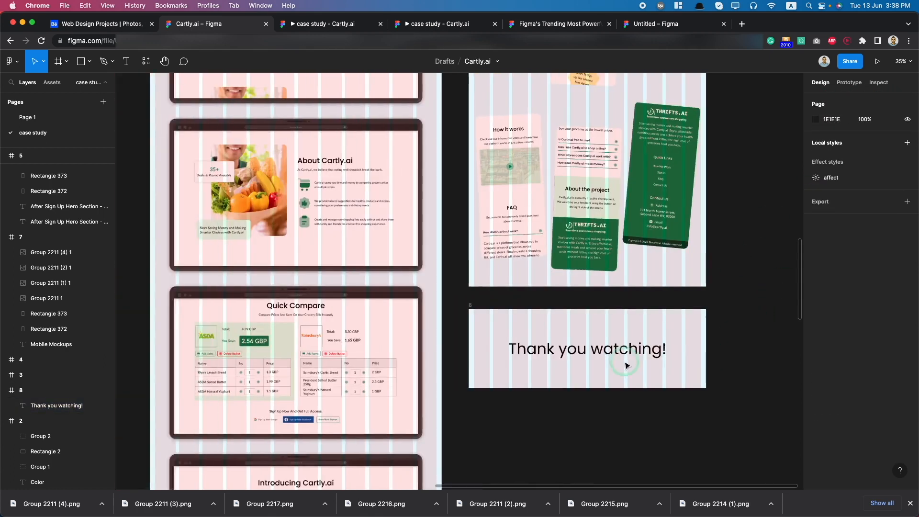
{"action": "scroll", "coordinate": [625, 366], "scroll_direction": "down", "scroll_amount": 5}
{"action": "scroll", "coordinate": [617, 363], "scroll_direction": "up", "scroll_amount": 5}
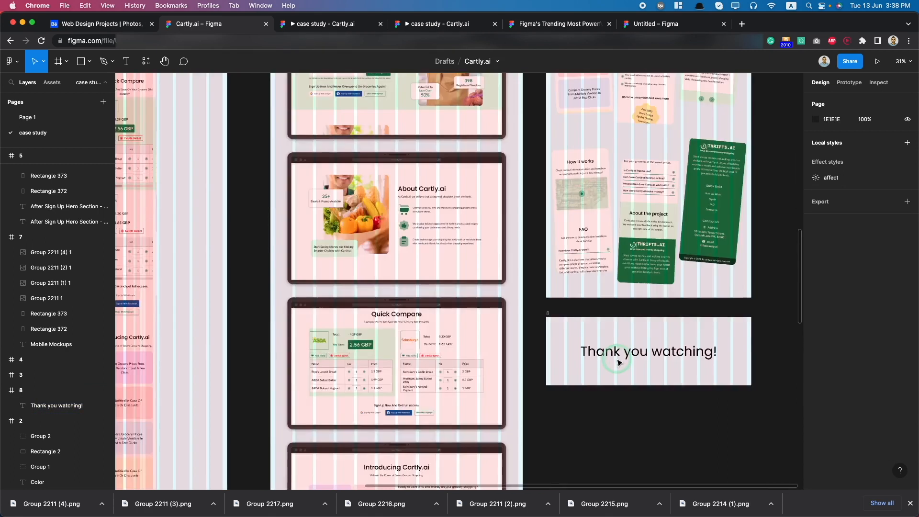
{"action": "scroll", "coordinate": [616, 362], "scroll_direction": "up", "scroll_amount": 5}
{"action": "scroll", "coordinate": [619, 361], "scroll_direction": "down", "scroll_amount": 2}
{"action": "left_click", "coordinate": [589, 346]}
{"action": "left_click_drag", "start_coordinate": [588, 346], "coordinate": [519, 393], "text": "alt"}
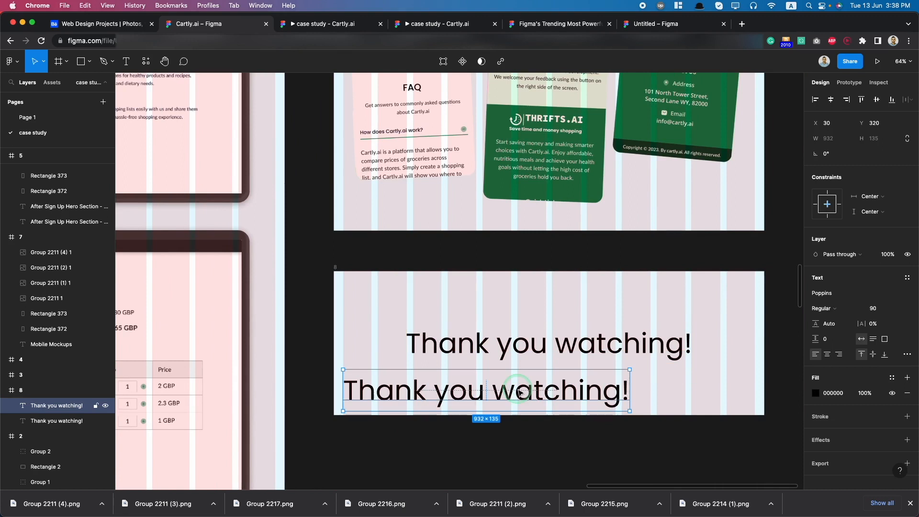
{"action": "left_click", "coordinate": [876, 308]}
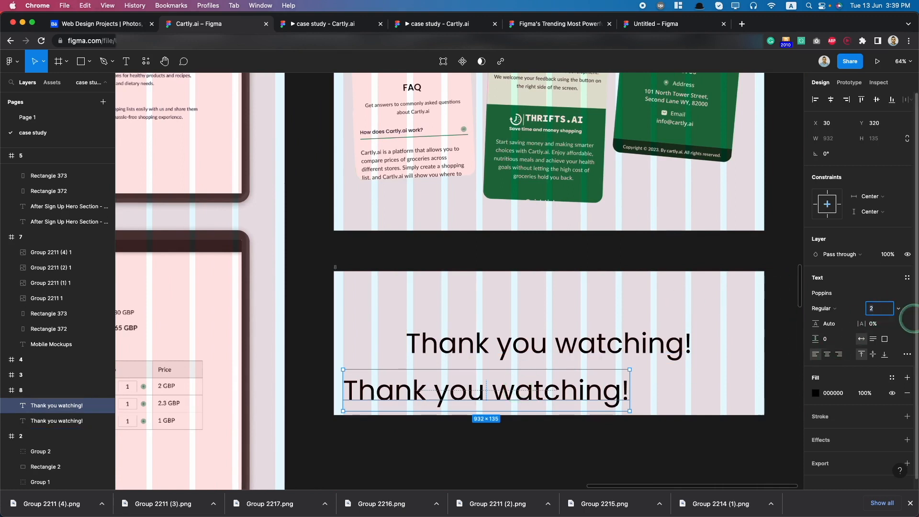
{"action": "key", "text": "Return"}
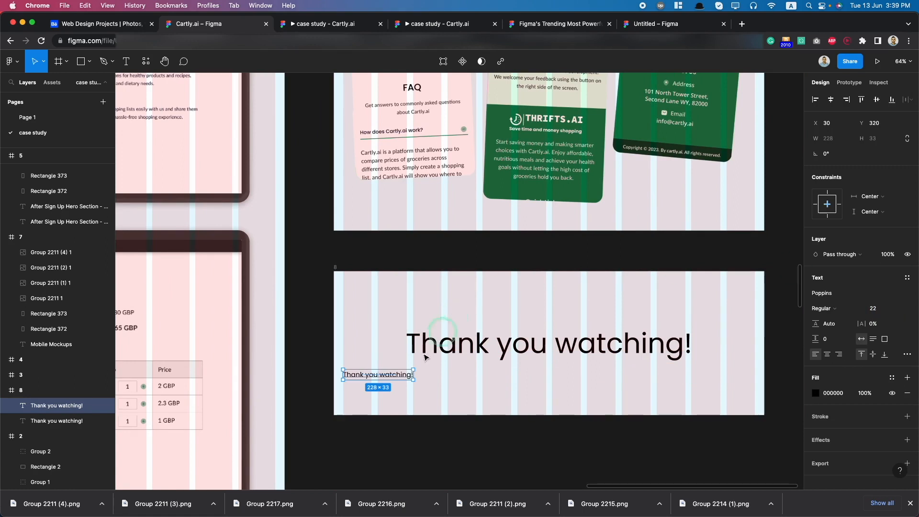
Step: Move the small text copy to Y 343 in frame 8 and replace it with the designer's full name above a second line, "UI/UX Designer"
{"action": "left_click", "coordinate": [381, 379]}
{"action": "left_click_drag", "start_coordinate": [380, 379], "coordinate": [380, 386]}
{"action": "double_click", "coordinate": [380, 384]}
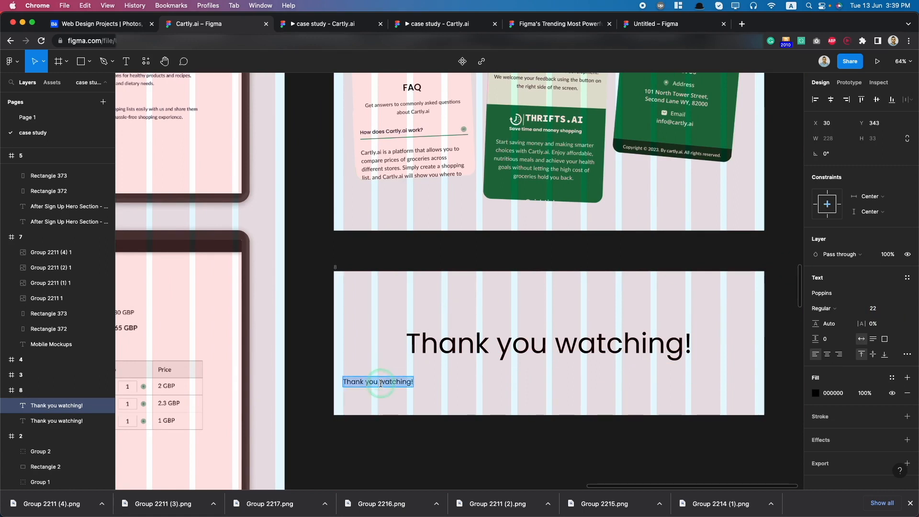
{"action": "type", "text": "GIhan Aka"}
{"action": "key", "text": "BackSpace"}
{"action": "key", "text": "BackSpace"}
{"action": "key", "text": "BackSpace"}
{"action": "key", "text": "BackSpace"}
{"action": "key", "text": "BackSpace"}
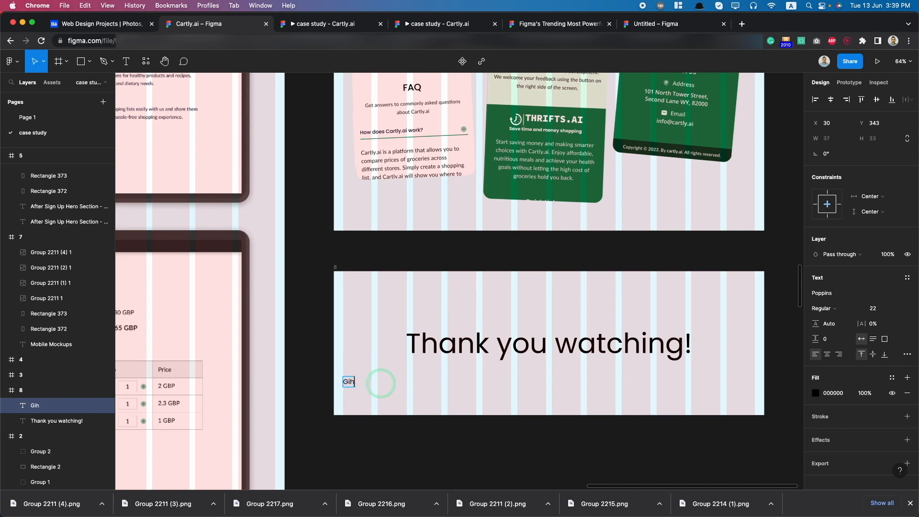
{"action": "type", "text": "an"}
{"action": "key", "text": "BackSpace"}
{"action": "key", "text": "BackSpace"}
{"action": "type", "text": "kalank"}
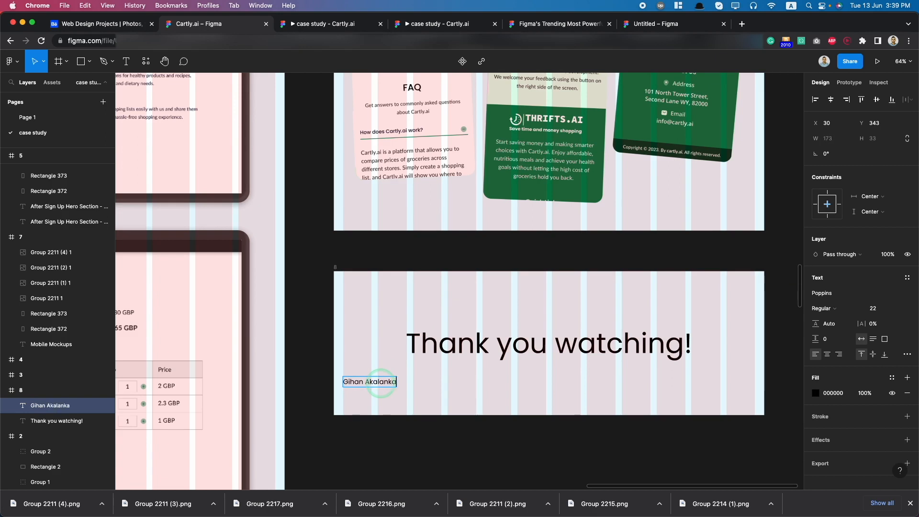
{"action": "type", "text": "a"}
{"action": "key", "text": "Return"}
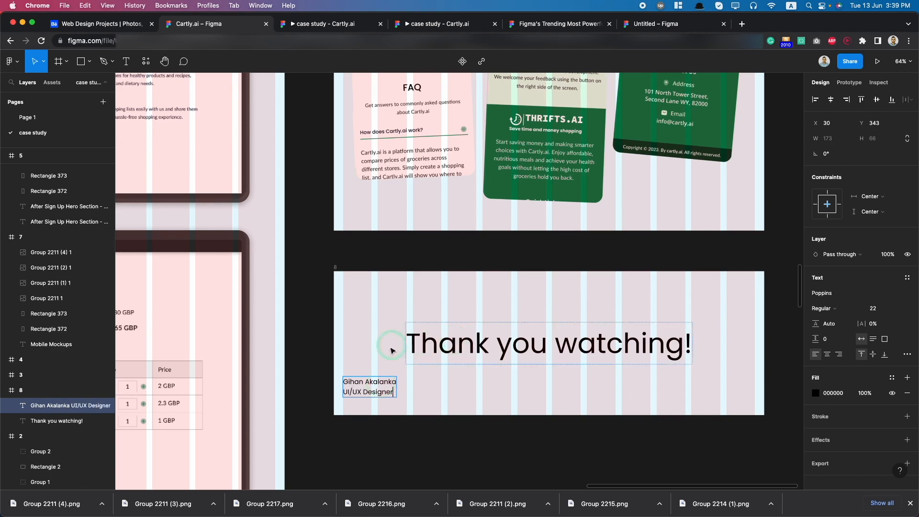
Step: Duplicate the two-line name and role text beside itself, and remove the "UI/UX Designer" line from the original
{"action": "left_click", "coordinate": [345, 392], "text": "shift"}
{"action": "key", "text": "Escape"}
{"action": "left_click_drag", "start_coordinate": [375, 386], "coordinate": [440, 393]}
{"action": "double_click", "coordinate": [390, 391]}
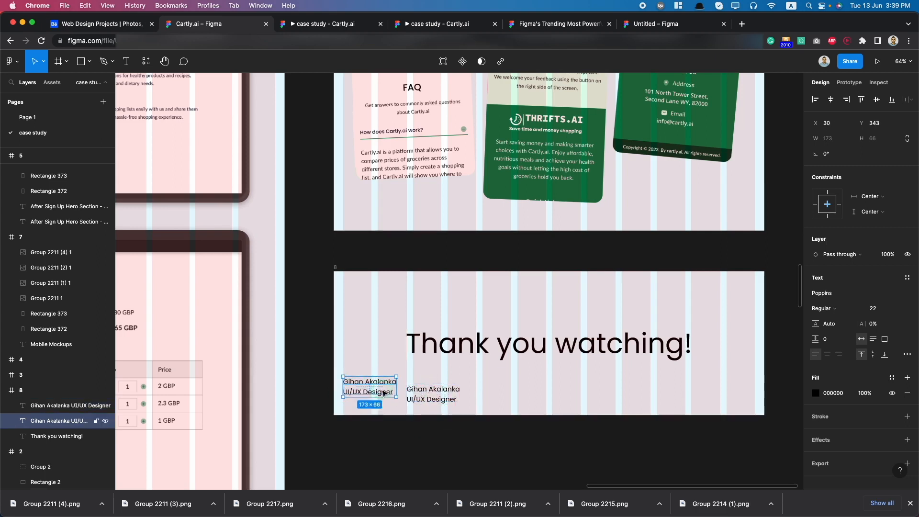
{"action": "triple_click", "coordinate": [393, 392]}
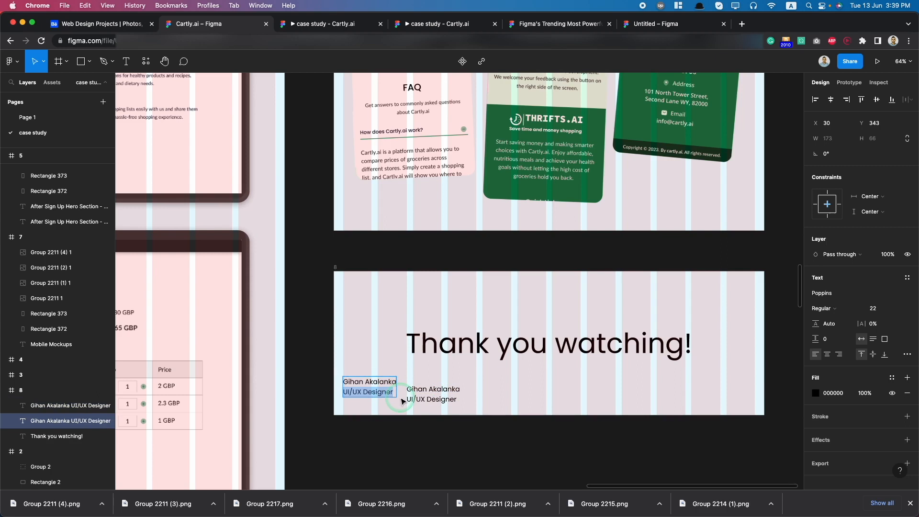
{"action": "key", "text": "BackSpace"}
{"action": "key", "text": "BackSpace"}
Step: Remove the name line from the copied text and place the remaining "UI/UX Designer" text below the name at X 30, Y 387
{"action": "left_click", "coordinate": [415, 396]}
{"action": "double_click", "coordinate": [406, 393]}
{"action": "left_click", "coordinate": [412, 399]}
{"action": "triple_click", "coordinate": [408, 393]}
{"action": "key", "text": "BackSpace"}
{"action": "key", "text": "Escape"}
{"action": "left_click_drag", "start_coordinate": [443, 394], "coordinate": [380, 400]}
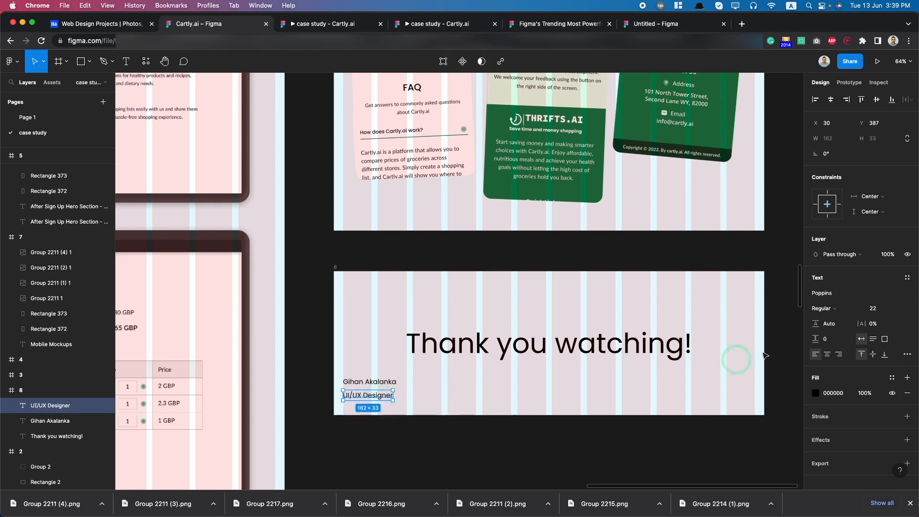
Step: Make the "UI/UX Designer" text bold at size 16 and move it up to X 30, Y 376, closer beneath the name
{"action": "left_click", "coordinate": [832, 308]}
{"action": "left_click", "coordinate": [845, 343]}
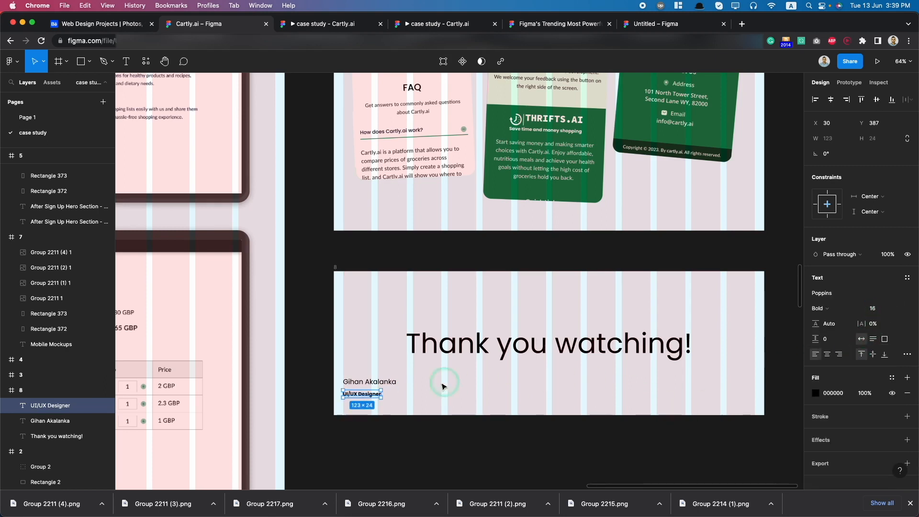
{"action": "scroll", "coordinate": [431, 383], "scroll_direction": "up", "scroll_amount": 5, "text": "ctrl"}
{"action": "key", "text": "Up"}
{"action": "key", "text": "Up"}
{"action": "key", "text": "Up"}
{"action": "key", "text": "Up"}
{"action": "key", "text": "Up"}
{"action": "key", "text": "Up"}
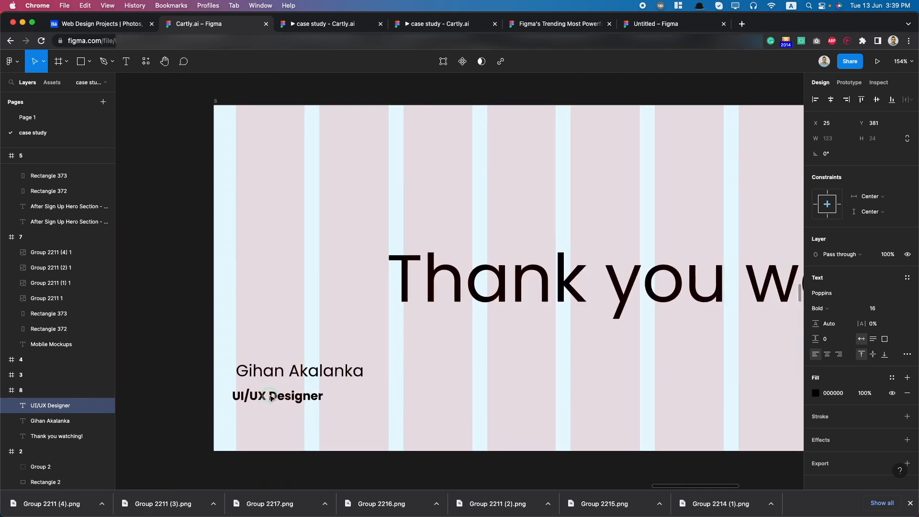
{"action": "key", "text": "Up"}
{"action": "key", "text": "Up"}
{"action": "key", "text": "Up"}
{"action": "key", "text": "Up"}
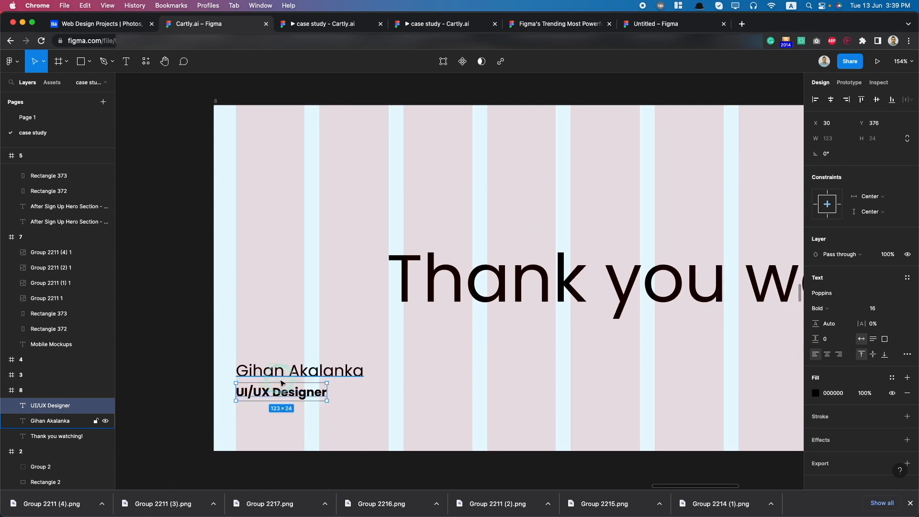
{"action": "left_click", "coordinate": [369, 443]}
Step: Duplicate the name and role texts together beside the originals in frame 8, placing the copies at X 263 with a 60 px gap
{"action": "scroll", "coordinate": [368, 445], "scroll_direction": "down", "scroll_amount": 5, "text": "ctrl"}
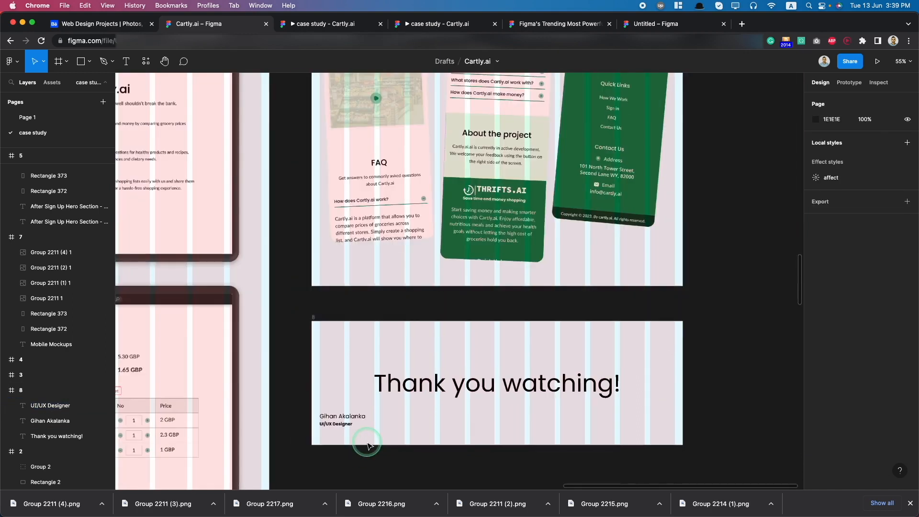
{"action": "left_click", "coordinate": [328, 426]}
{"action": "left_click", "coordinate": [343, 414], "text": "shift"}
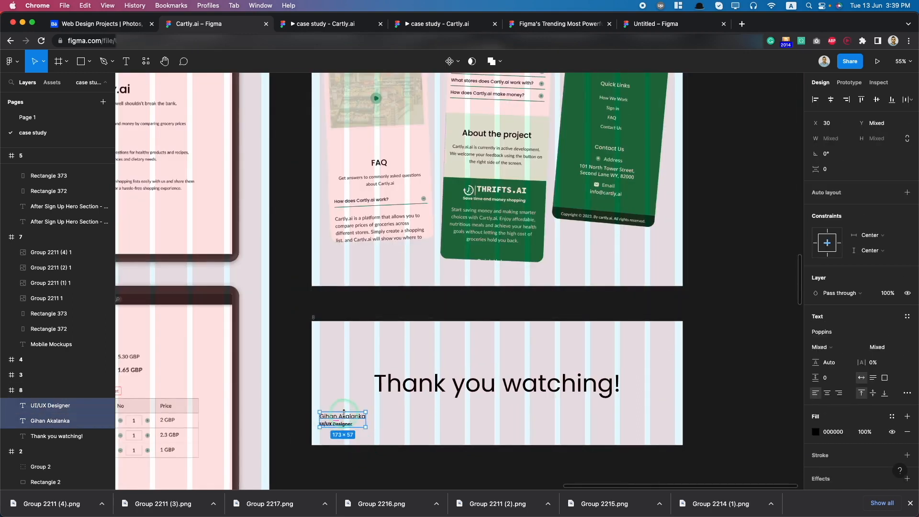
{"action": "left_click_drag", "start_coordinate": [346, 419], "coordinate": [404, 419]}
{"action": "scroll", "coordinate": [431, 421], "scroll_direction": "up", "scroll_amount": 5}
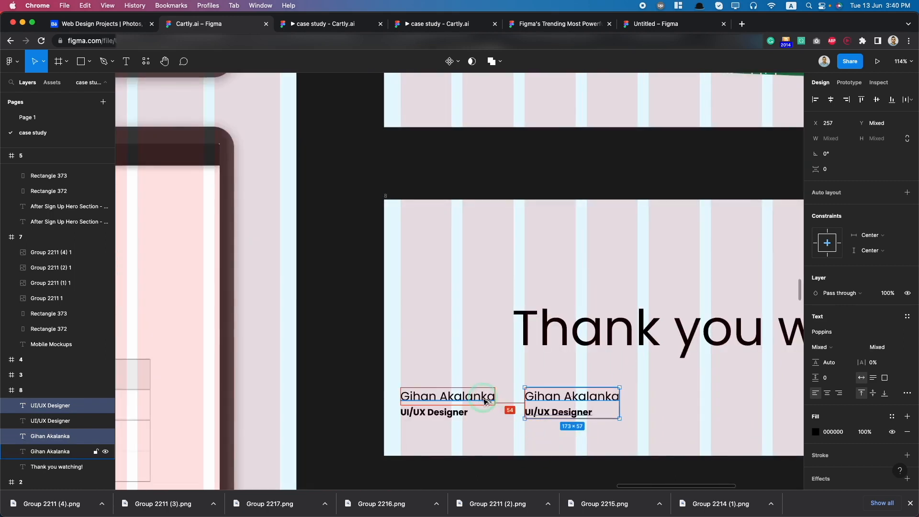
{"action": "key", "text": "Right"}
{"action": "key", "text": "Right"}
{"action": "key", "text": "Right"}
{"action": "key", "text": "Right"}
{"action": "key", "text": "Right"}
{"action": "key", "text": "Right"}
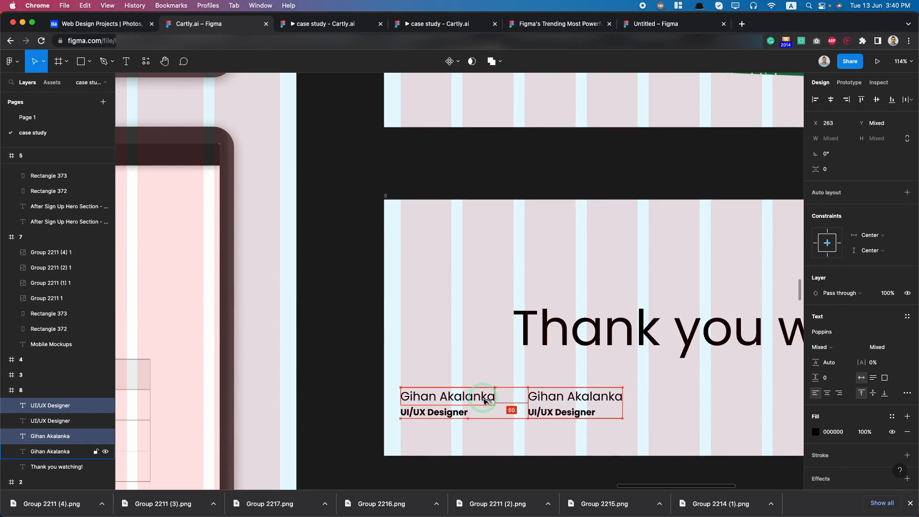
Step: Replace the copied name text in frame 8 with "Contact Me for Your Next Project..."
{"action": "double_click", "coordinate": [575, 397]}
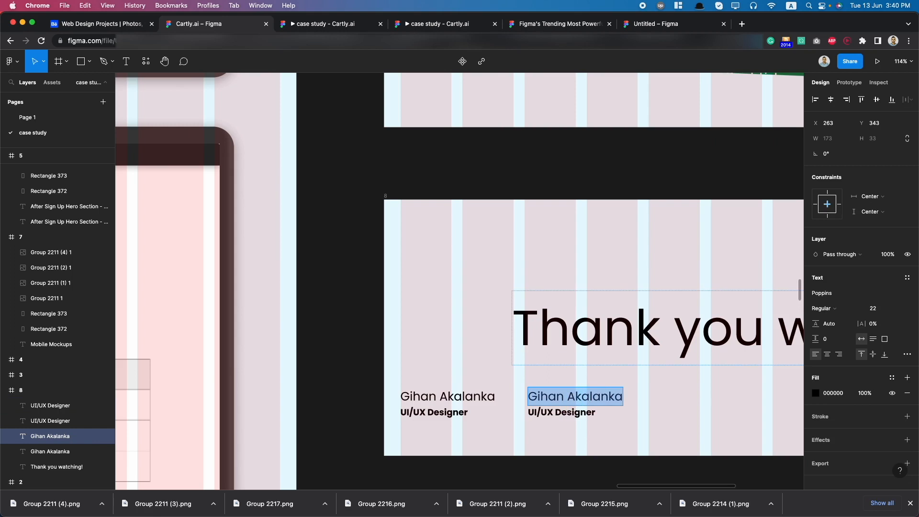
{"action": "type", "text": "Contact Me fo"}
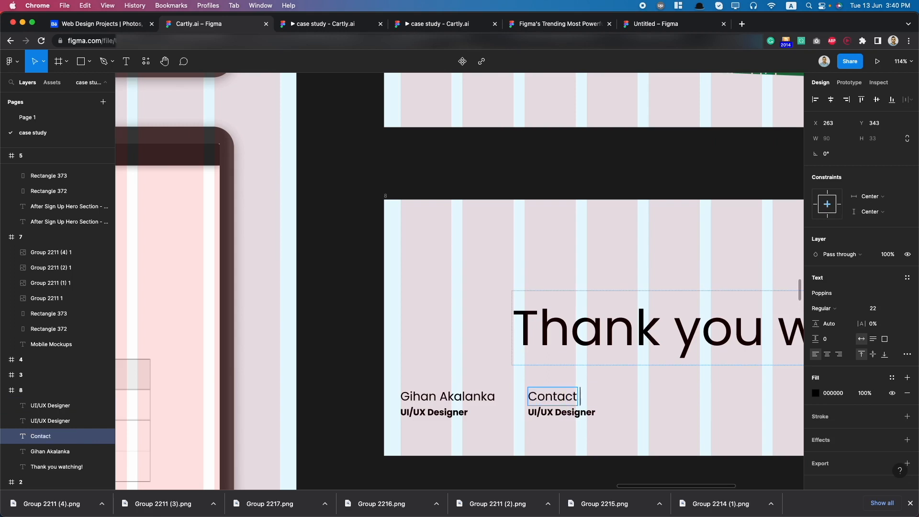
{"action": "type", "text": "r Yoyr"}
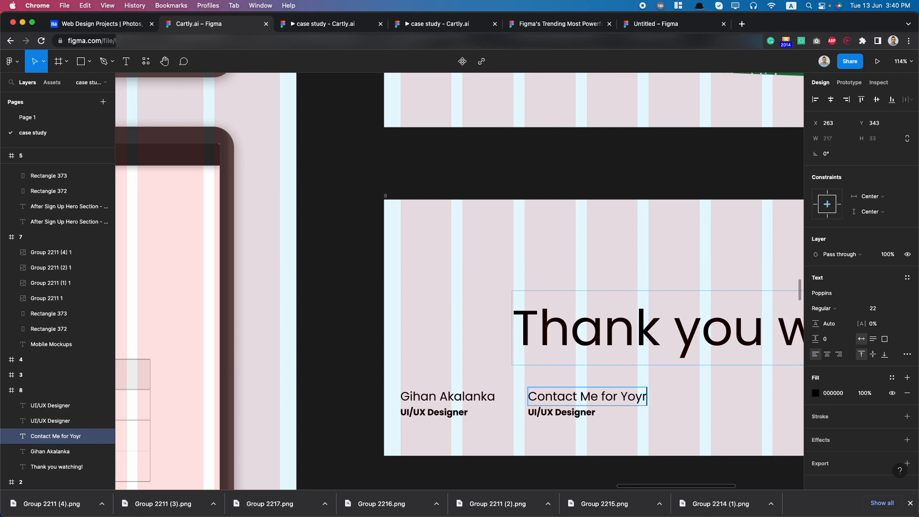
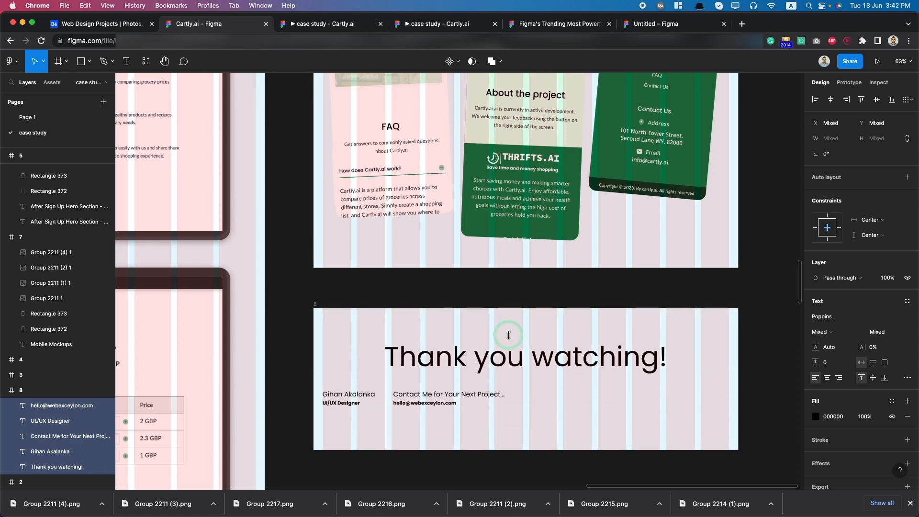
Step: Move all the texts in frame 8 up together until they sit 90 px below the frame's upper edge
{"action": "key", "text": "alt"}
{"action": "key", "text": "Up"}
{"action": "key", "text": "Up"}
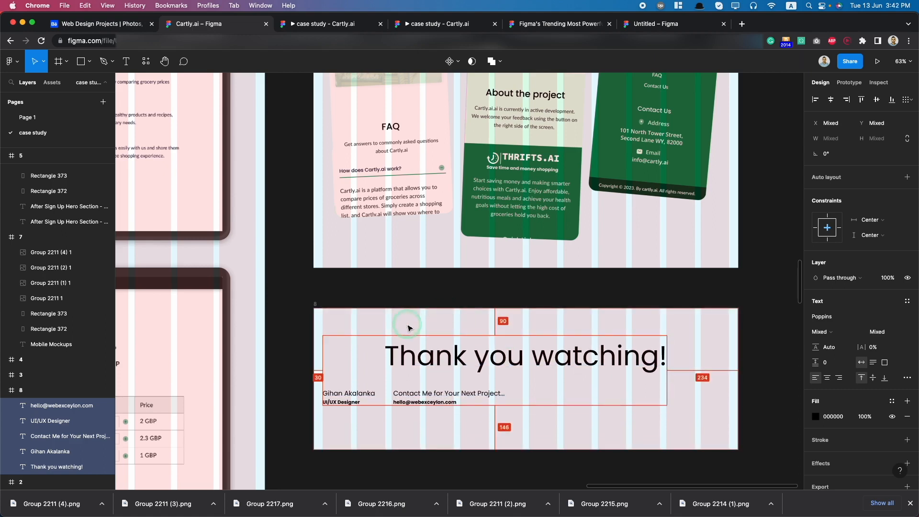
Step: Shorten frame 8 from its lower edge to a height of 412, keeping the width at 1400
{"action": "left_click", "coordinate": [314, 306]}
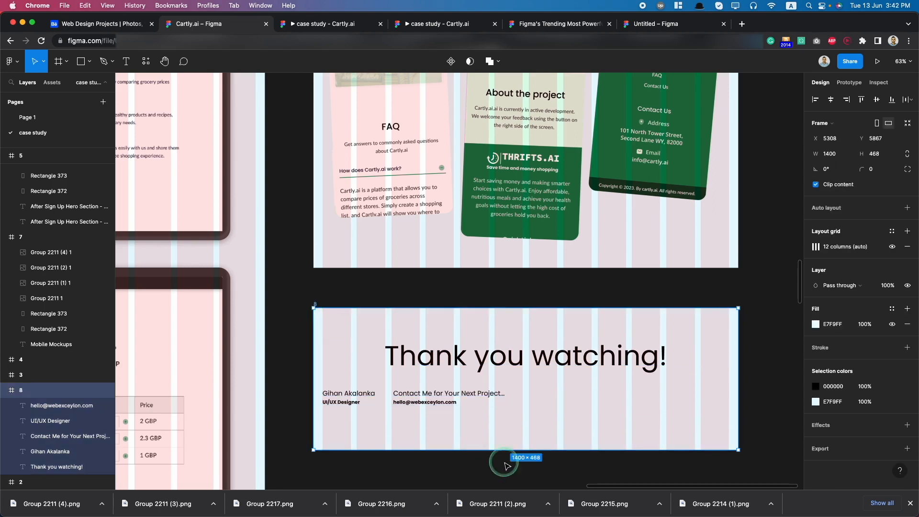
{"action": "left_click_drag", "start_coordinate": [502, 442], "coordinate": [506, 429]}
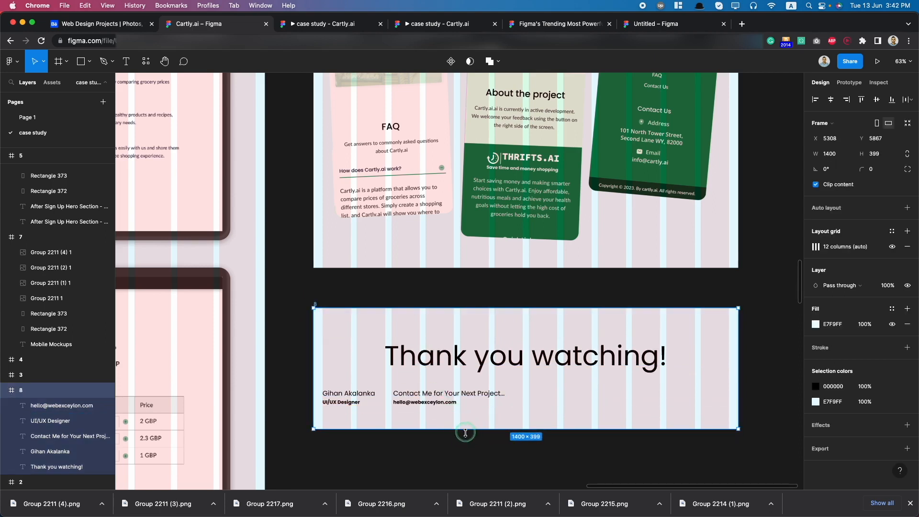
{"action": "left_click_drag", "start_coordinate": [465, 432], "coordinate": [465, 441]}
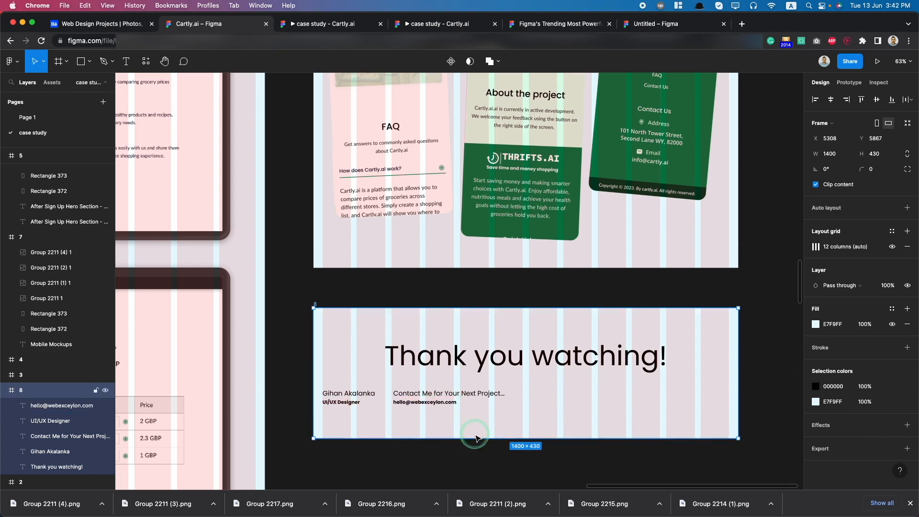
{"action": "left_click_drag", "start_coordinate": [474, 440], "coordinate": [472, 437]}
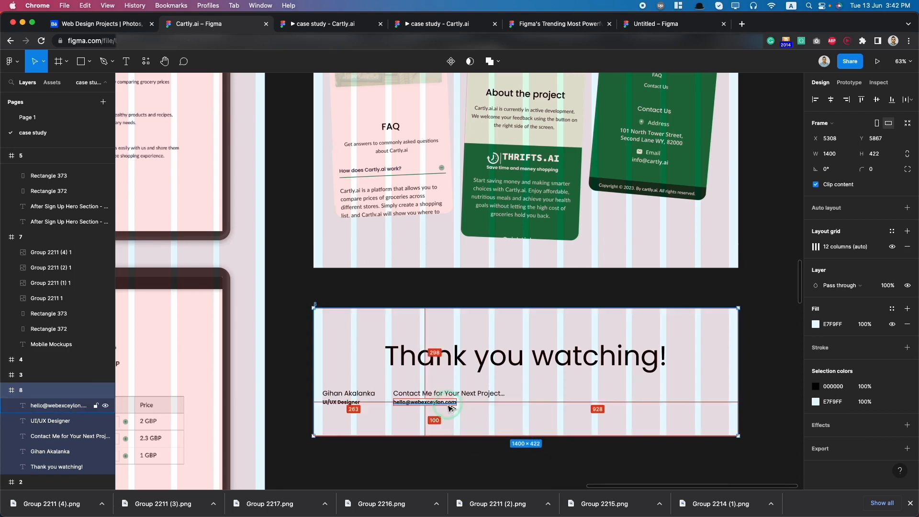
{"action": "scroll", "coordinate": [449, 409], "scroll_direction": "up", "scroll_amount": 5}
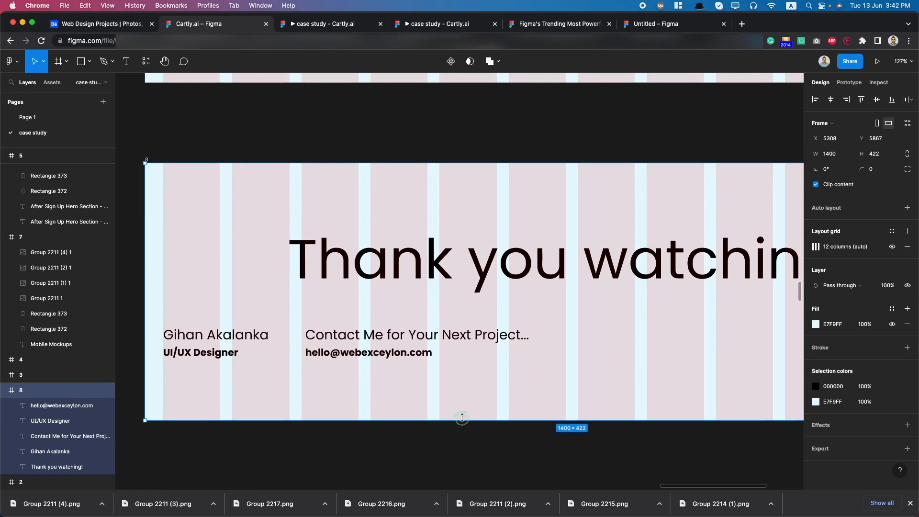
{"action": "left_click_drag", "start_coordinate": [461, 421], "coordinate": [463, 414]}
{"action": "scroll", "coordinate": [383, 353], "scroll_direction": "down", "scroll_amount": 5}
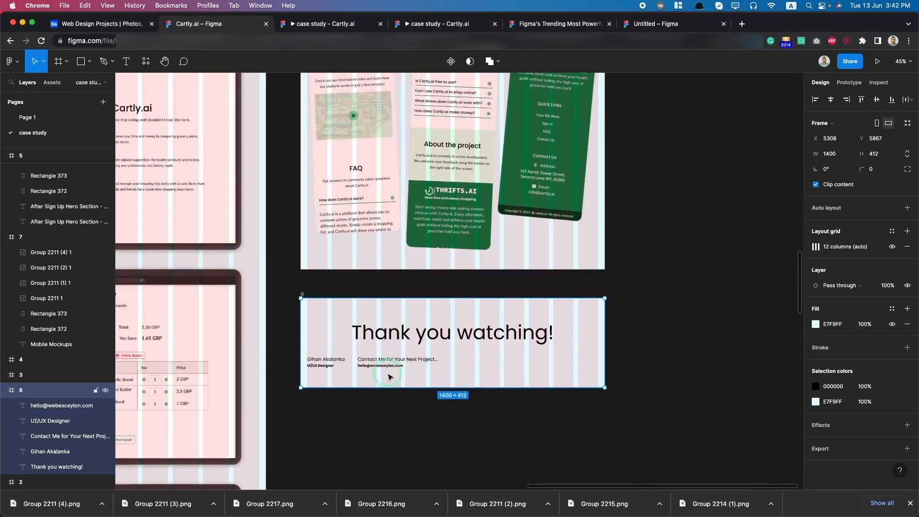
{"action": "left_click", "coordinate": [449, 441]}
{"action": "scroll", "coordinate": [450, 442], "scroll_direction": "down", "scroll_amount": 5}
{"action": "scroll", "coordinate": [450, 448], "scroll_direction": "down", "scroll_amount": 5}
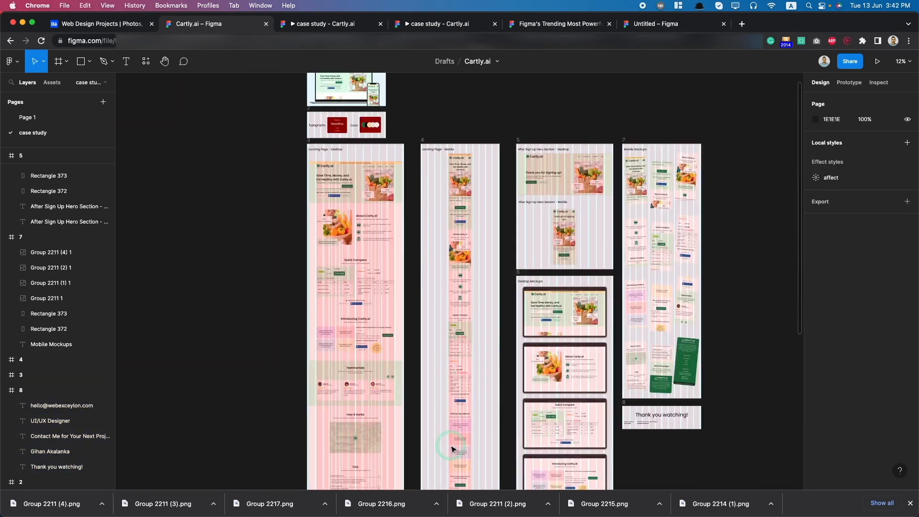
{"action": "scroll", "coordinate": [450, 437], "scroll_direction": "down", "scroll_amount": 3}
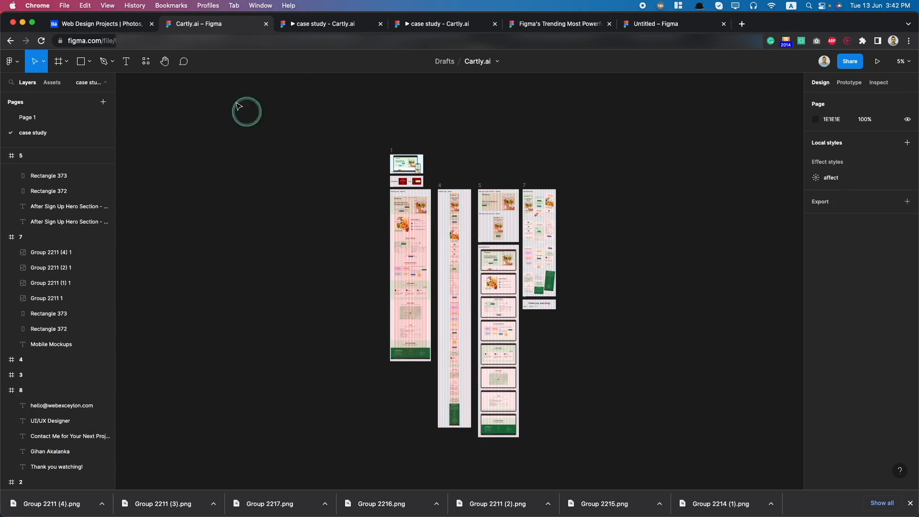
Step: Switch to Behance and open the account's own profile page with its published projects
{"action": "left_click", "coordinate": [102, 24]}
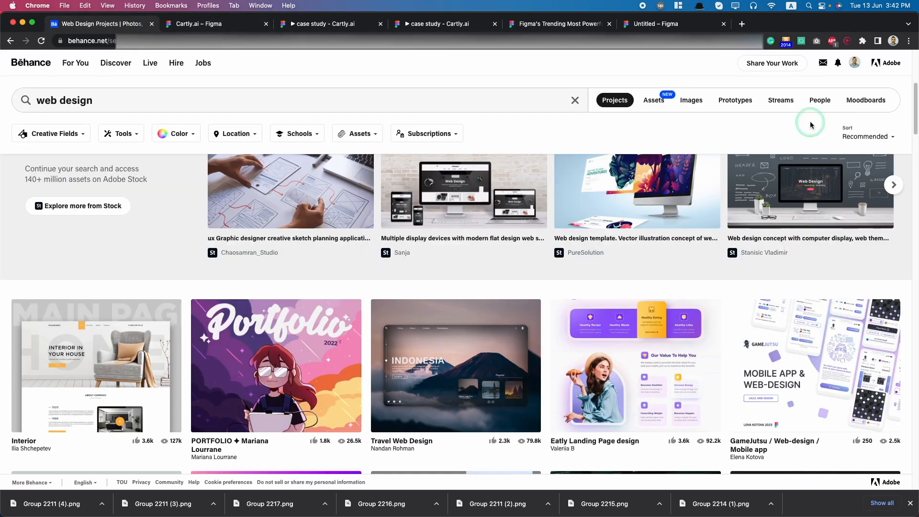
{"action": "left_click", "coordinate": [855, 62]}
{"action": "left_click", "coordinate": [763, 239]}
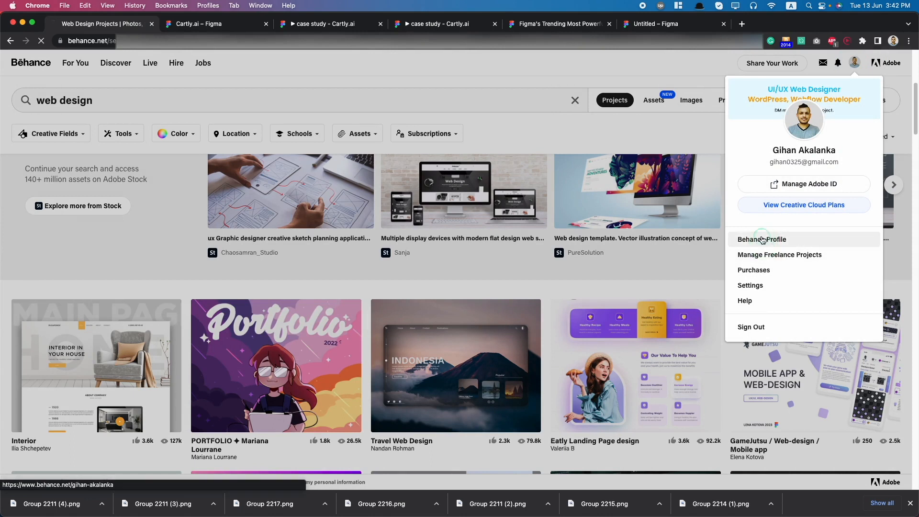
{"action": "left_click", "coordinate": [373, 262]}
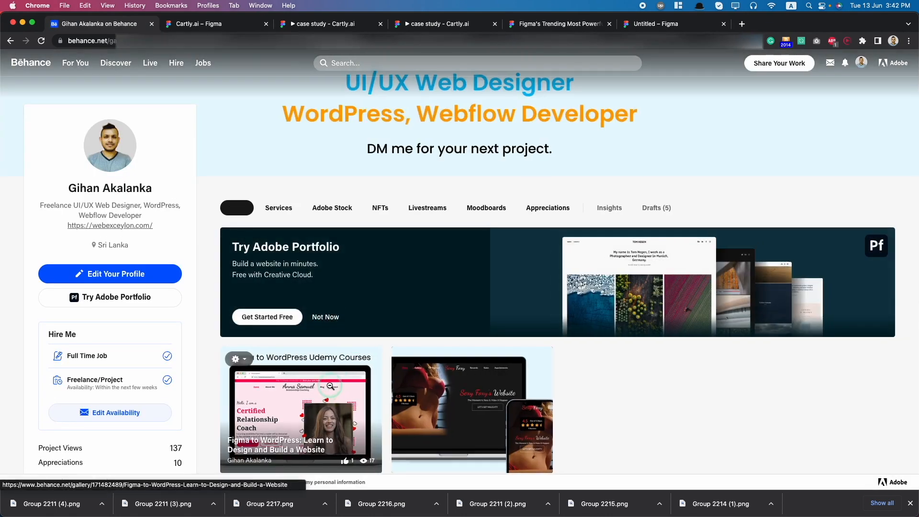
Step: Open the project "Figma to WordPress: Learn to Design and Build a Website" and play its embedded video
{"action": "left_click", "coordinate": [329, 385]}
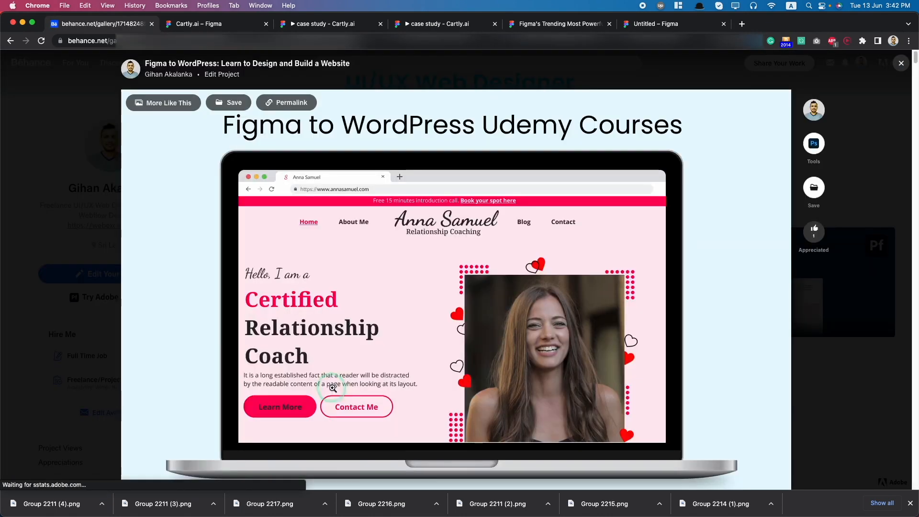
{"action": "scroll", "coordinate": [390, 389], "scroll_direction": "down", "scroll_amount": 10}
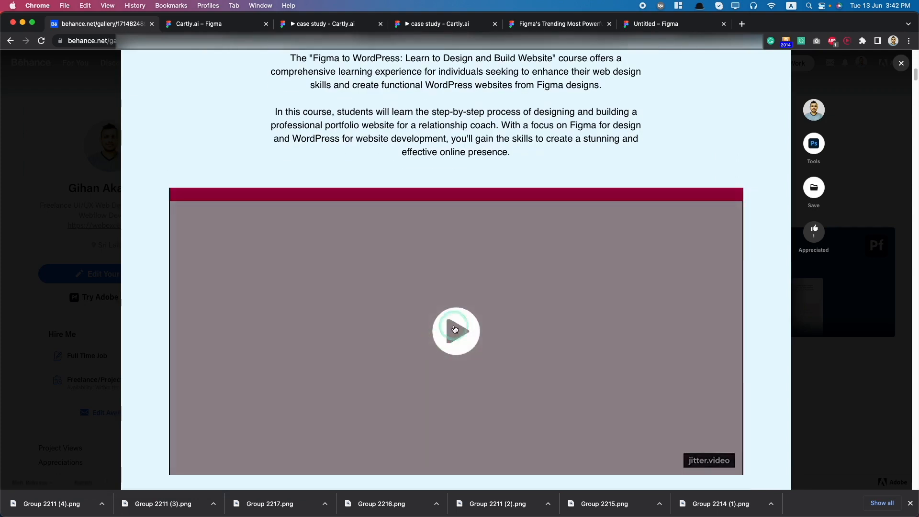
{"action": "left_click", "coordinate": [455, 329]}
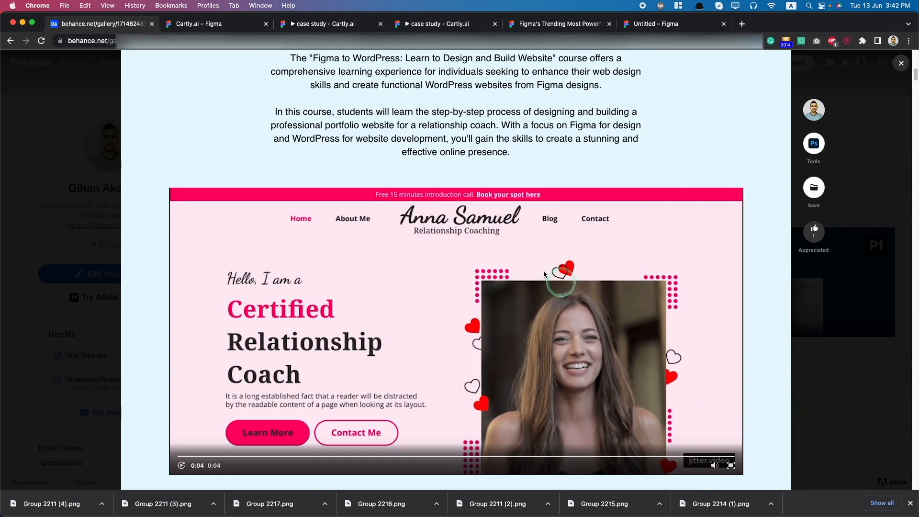
Step: Switch to the Cartly.ai file in Figma and open Page 1 at the Desktop frame's hero section
{"action": "left_click", "coordinate": [224, 23]}
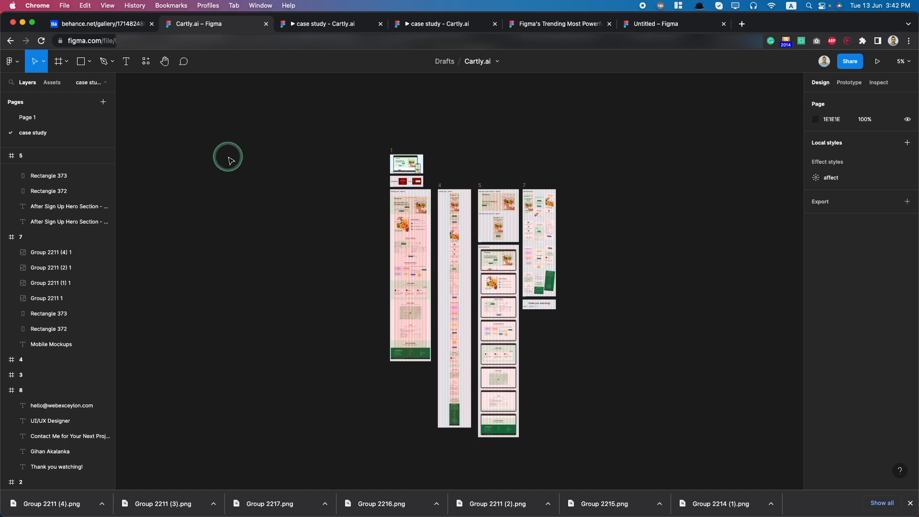
{"action": "left_click", "coordinate": [15, 64]}
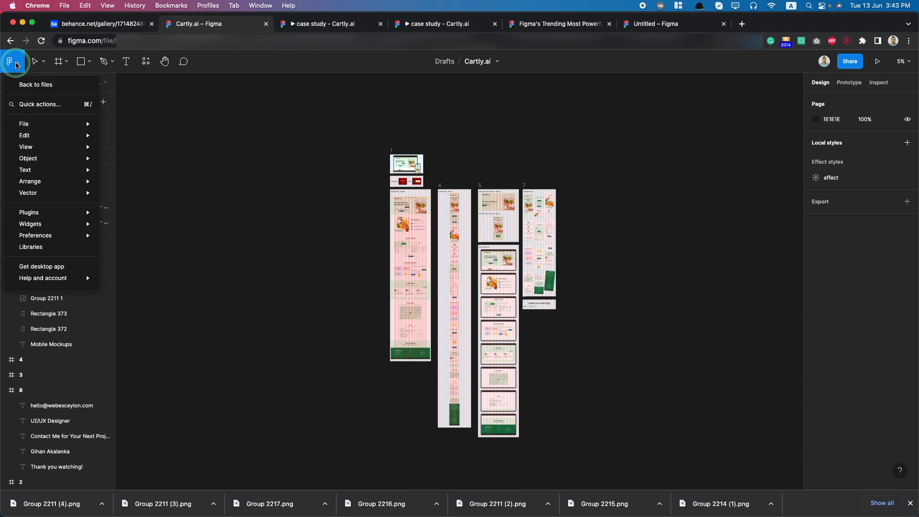
{"action": "mouse_move", "coordinate": [70, 213]}
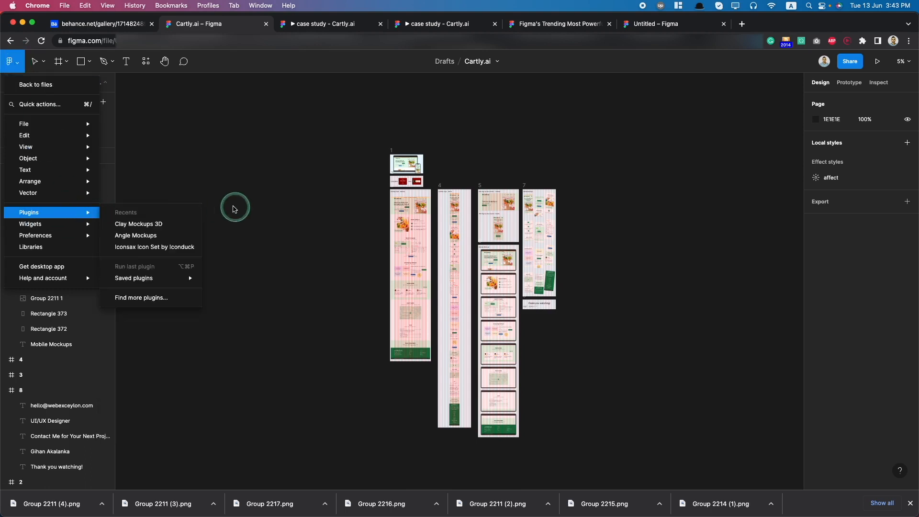
{"action": "left_click", "coordinate": [212, 125]}
{"action": "left_click", "coordinate": [20, 118]}
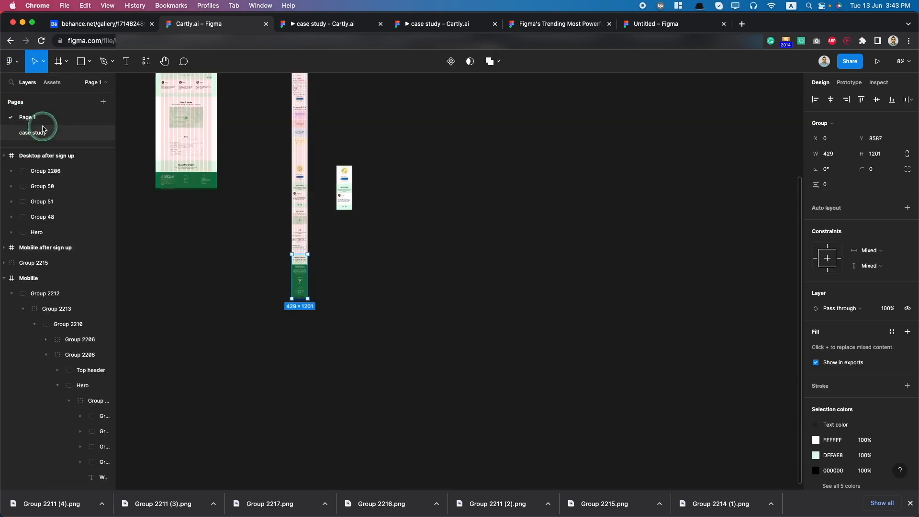
{"action": "scroll", "coordinate": [139, 96], "scroll_direction": "up", "scroll_amount": 5}
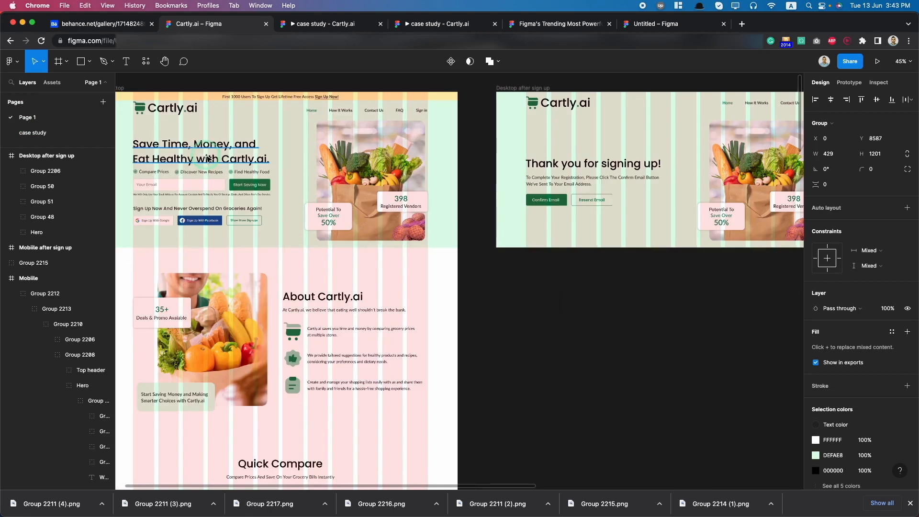
Step: Move the About section out of Group 2211 in the Desktop frame, leaving only Top header and Hero inside the group
{"action": "left_click", "coordinate": [390, 216]}
{"action": "double_click", "coordinate": [341, 206]}
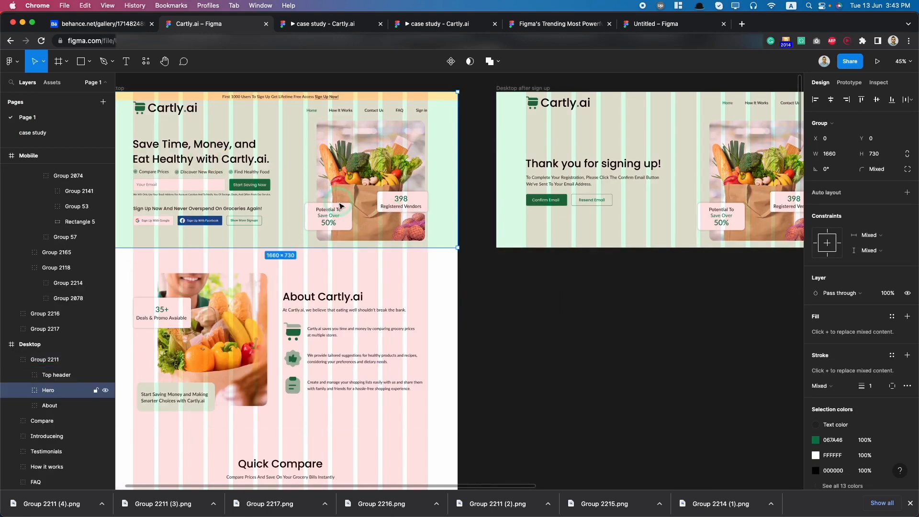
{"action": "left_click", "coordinate": [56, 376], "text": "shift"}
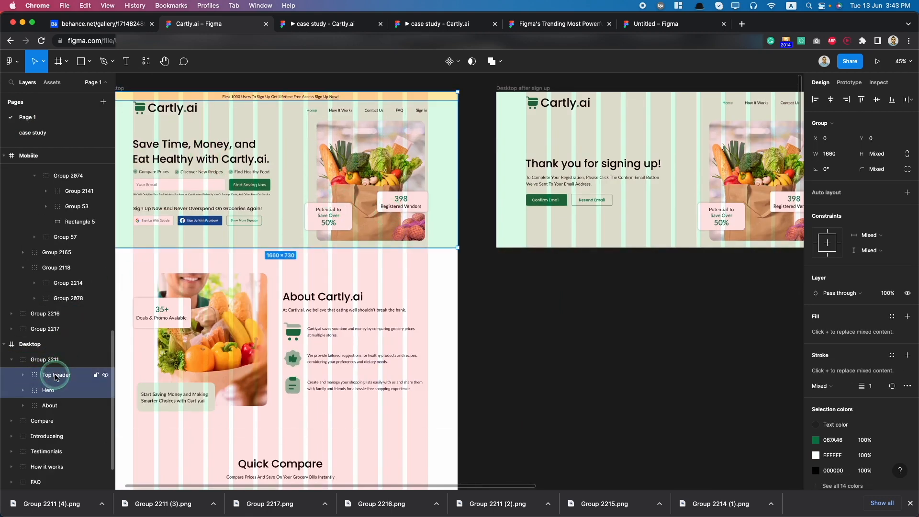
{"action": "left_click", "coordinate": [49, 405]}
{"action": "left_click_drag", "start_coordinate": [49, 408], "coordinate": [47, 366]}
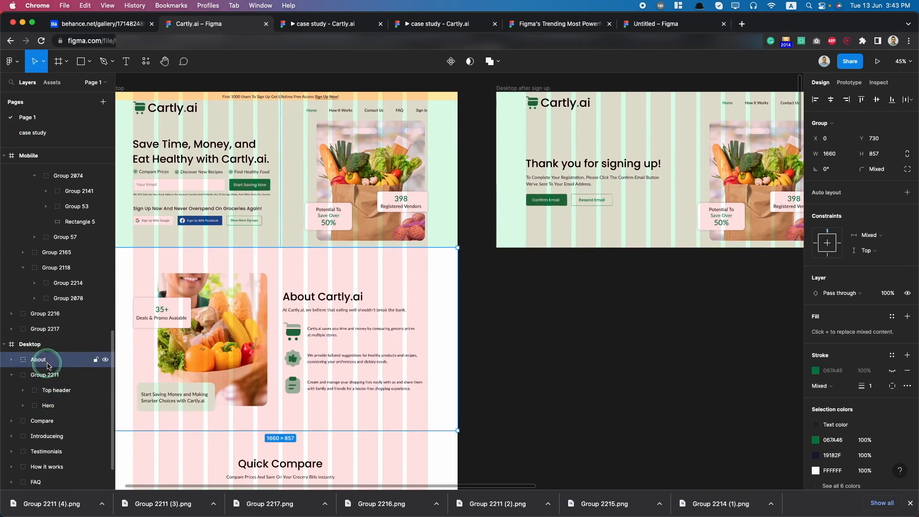
{"action": "left_click", "coordinate": [43, 375]}
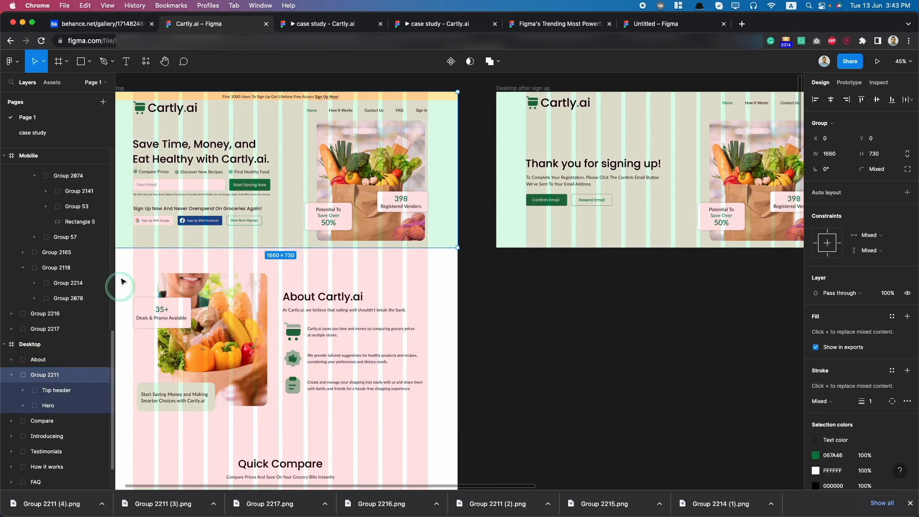
Step: Search the plugins for "jitter" and run Jitter · Animation for Figma with Group 2211 selected
{"action": "scroll", "coordinate": [112, 235], "scroll_direction": "up", "scroll_amount": 1}
{"action": "scroll", "coordinate": [185, 168], "scroll_direction": "left", "scroll_amount": 3}
{"action": "scroll", "coordinate": [258, 186], "scroll_direction": "up", "scroll_amount": 1}
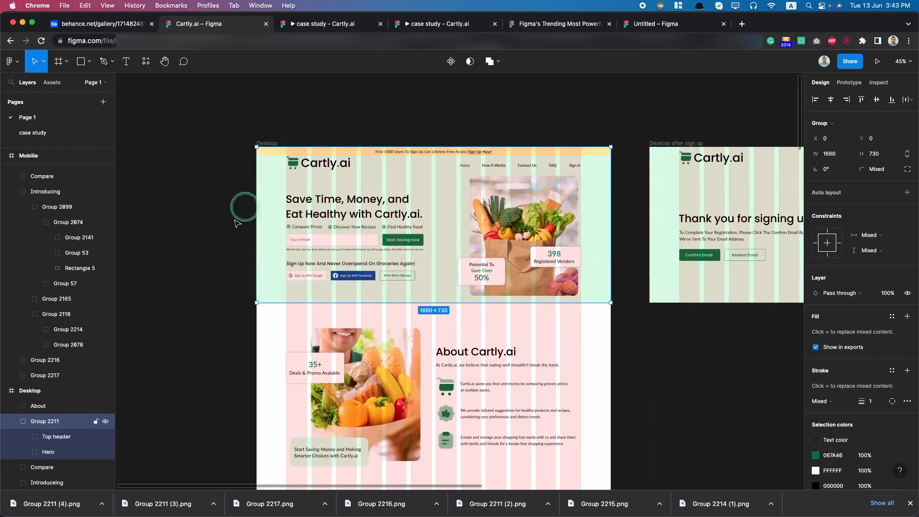
{"action": "left_click", "coordinate": [21, 67]}
{"action": "mouse_move", "coordinate": [29, 212]}
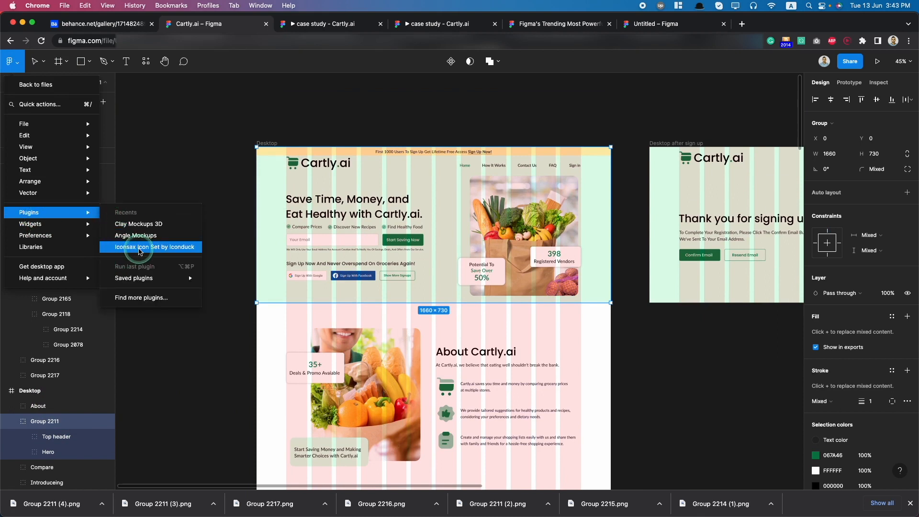
{"action": "mouse_move", "coordinate": [143, 279]}
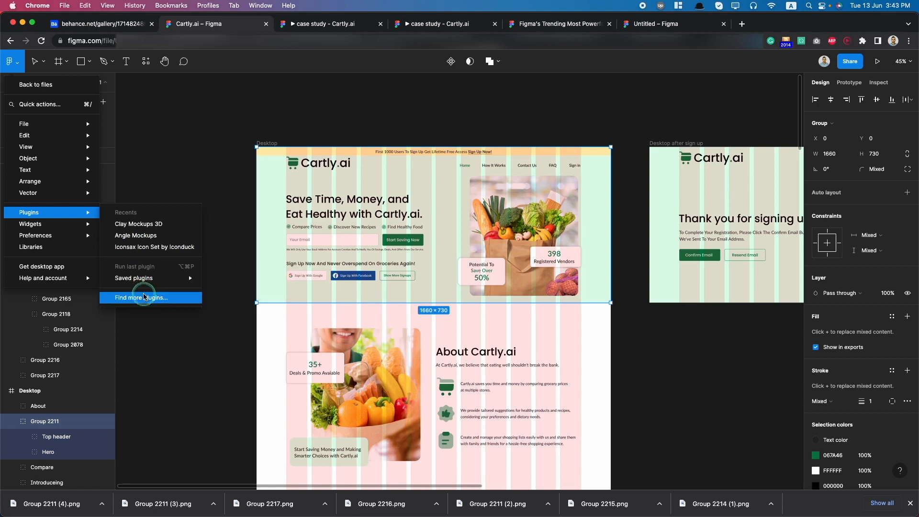
{"action": "left_click", "coordinate": [144, 297]}
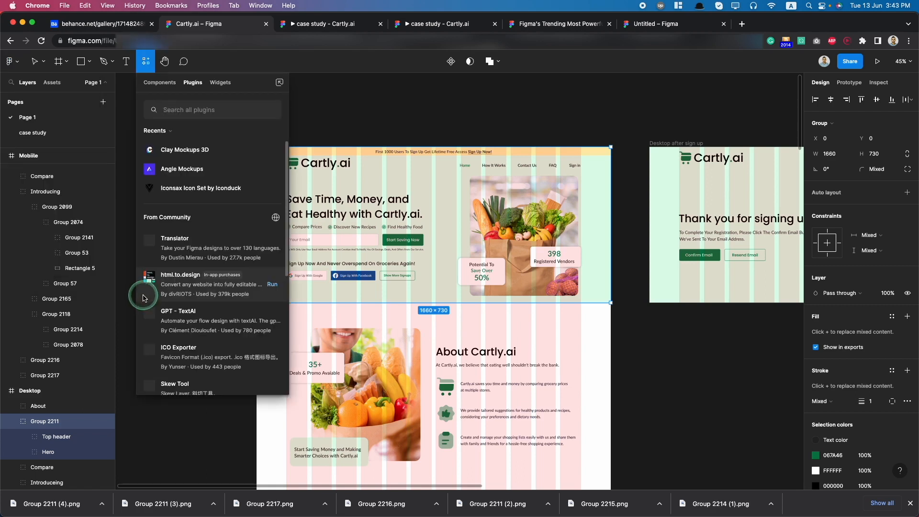
{"action": "type", "text": "jitter"}
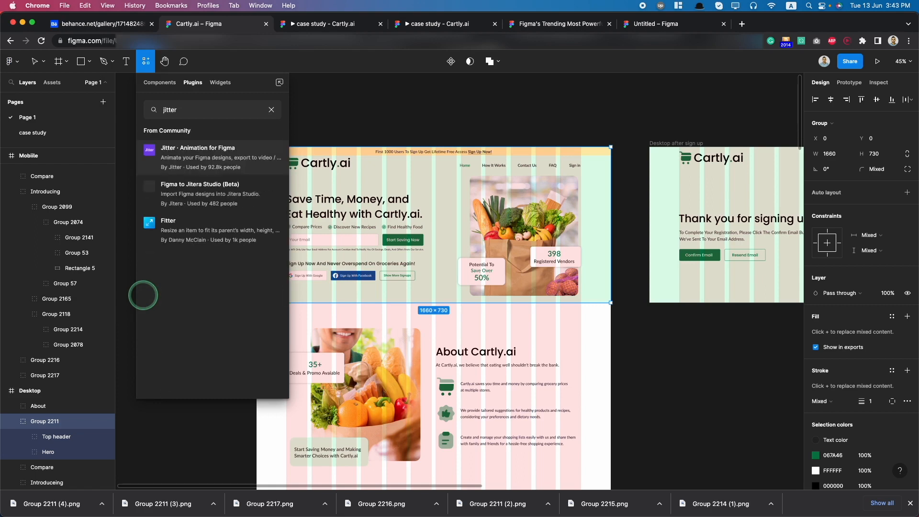
{"action": "left_click", "coordinate": [202, 158]}
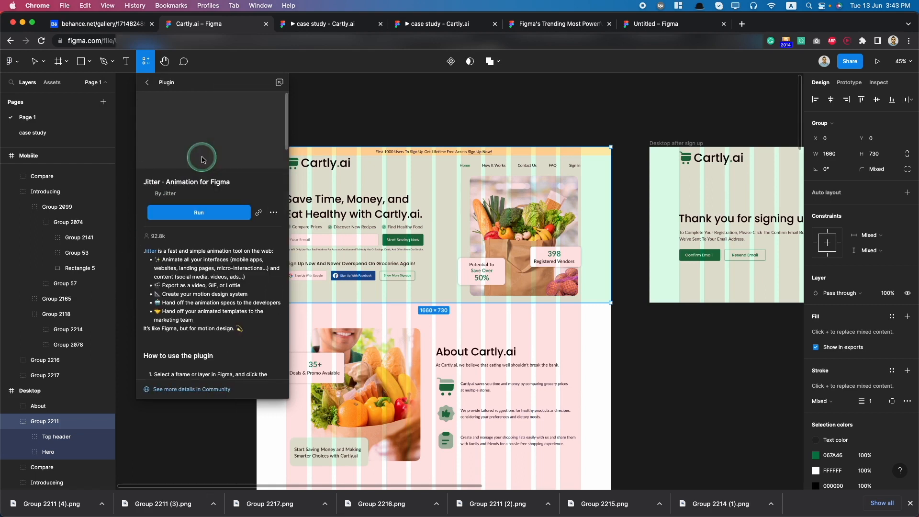
{"action": "left_click", "coordinate": [197, 210]}
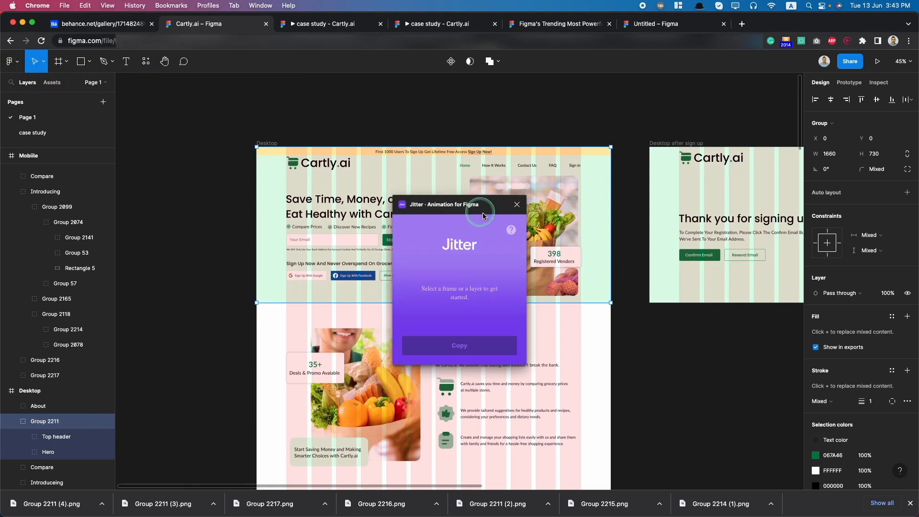
Step: Copy Group 2211 into a new Jitter file and sign in to Jitter to save it
{"action": "left_click", "coordinate": [463, 345]}
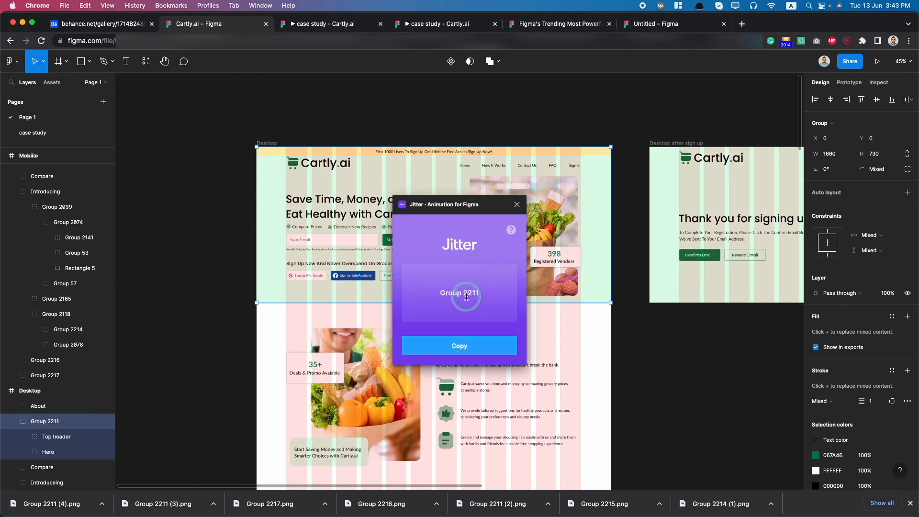
{"action": "left_click", "coordinate": [459, 349]}
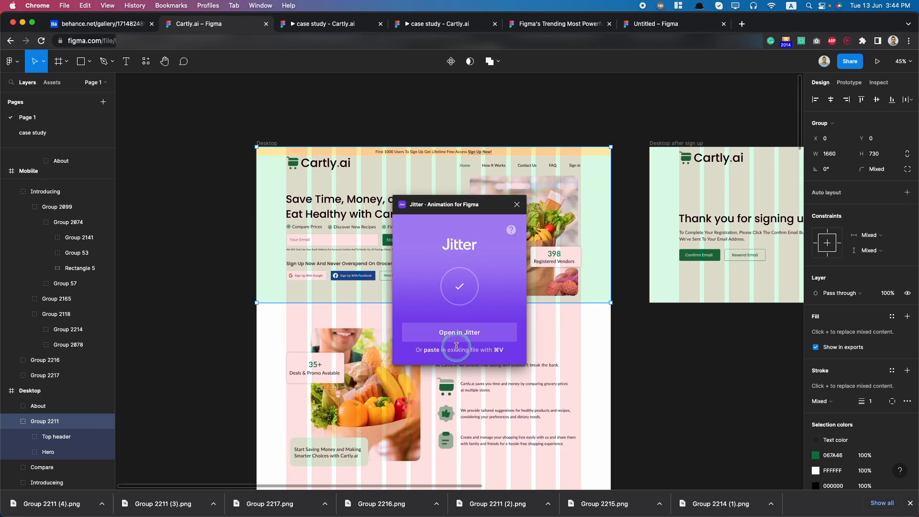
{"action": "left_click", "coordinate": [467, 330]}
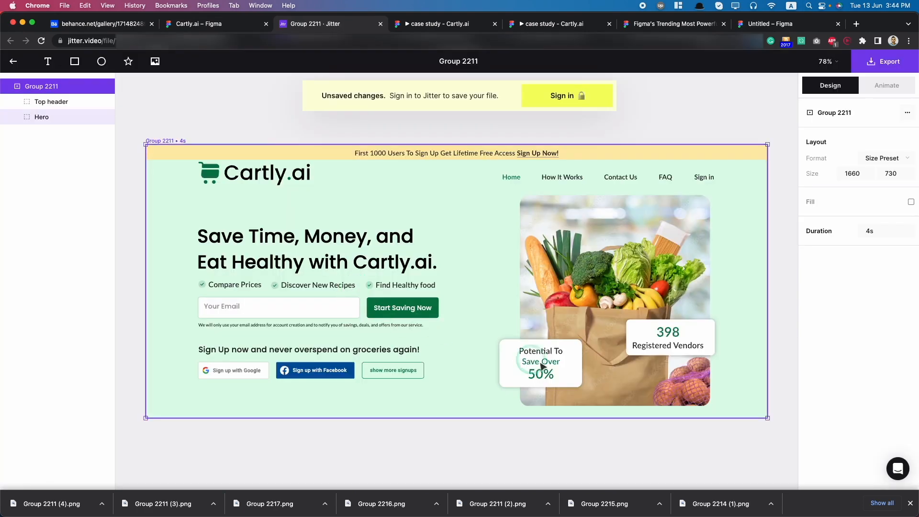
{"action": "left_click", "coordinate": [572, 98]}
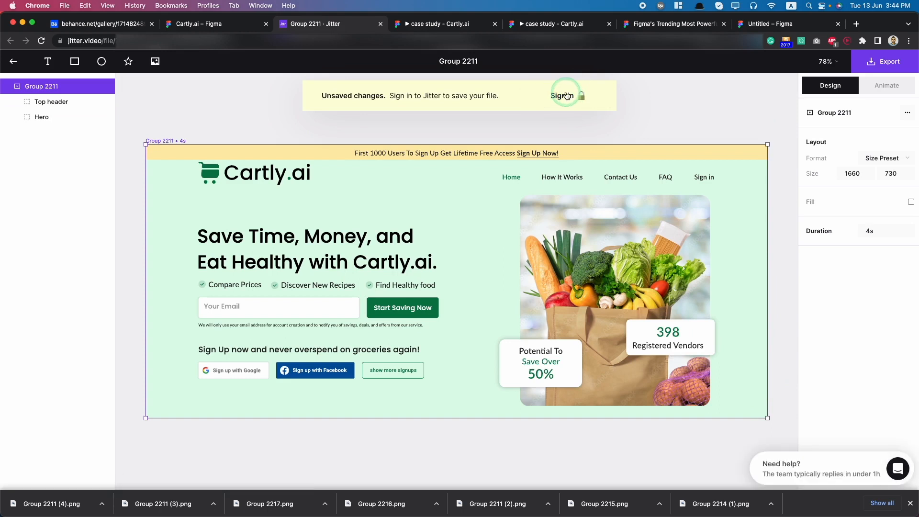
{"action": "left_click", "coordinate": [419, 350]}
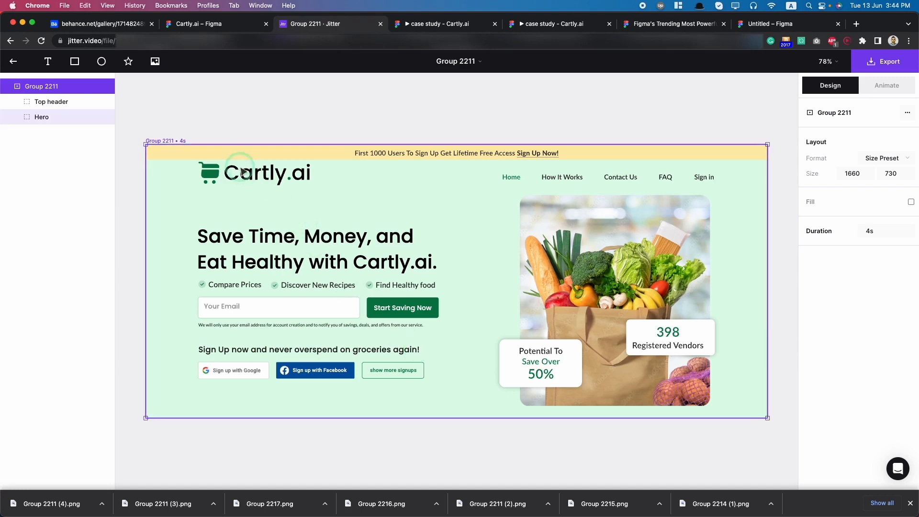
Step: Give the announcement text in the top header a Mask Resize entrance animation and shorten it to about 0.7 s
{"action": "left_click", "coordinate": [428, 154]}
{"action": "left_click", "coordinate": [428, 154]}
{"action": "left_click", "coordinate": [887, 85]}
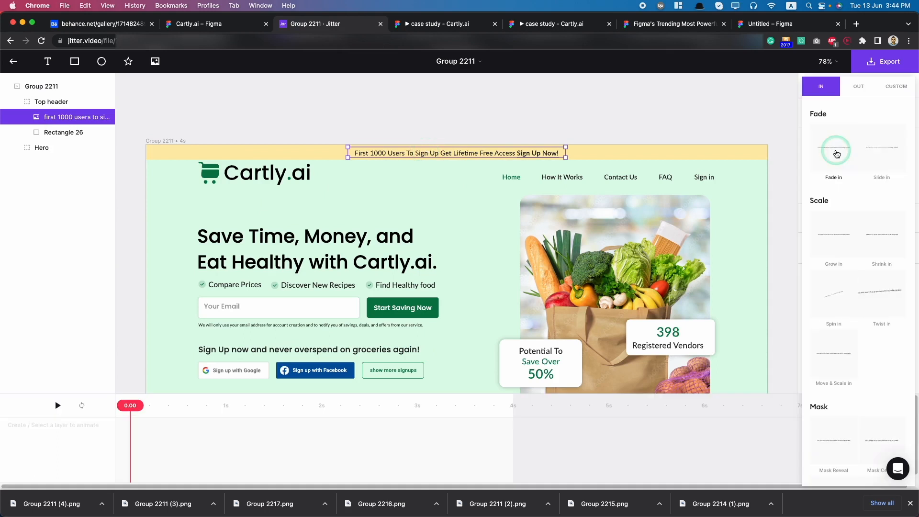
{"action": "scroll", "coordinate": [876, 332], "scroll_direction": "down", "scroll_amount": 3}
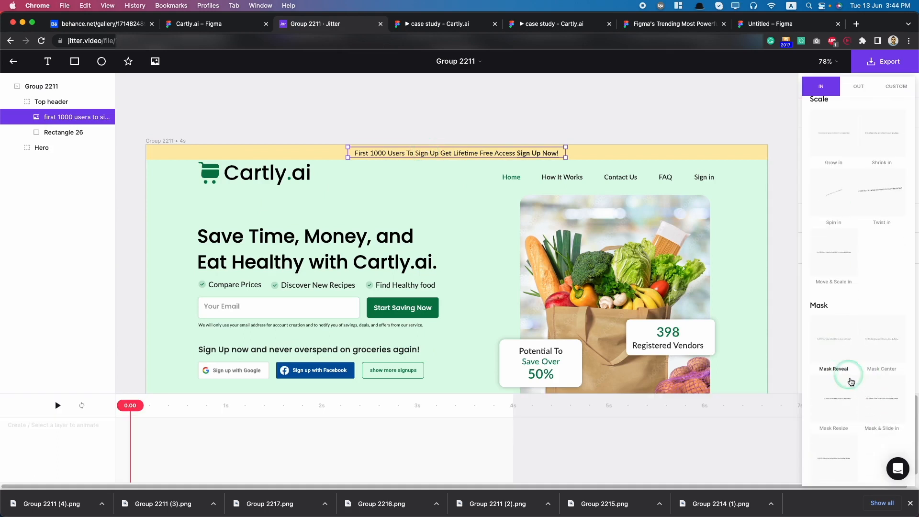
{"action": "left_click", "coordinate": [833, 406]}
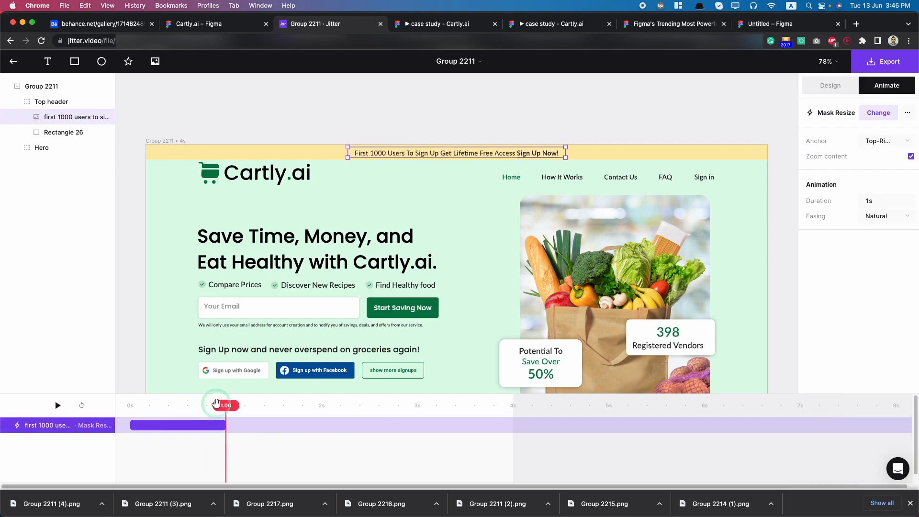
{"action": "left_click_drag", "start_coordinate": [224, 424], "coordinate": [129, 407]}
Step: Add a Move & Scale in animation to the Cartly.ai logo, starting at 0 s, with a duration of 0.8 s
{"action": "left_click", "coordinate": [257, 175]}
{"action": "left_click", "coordinate": [254, 180]}
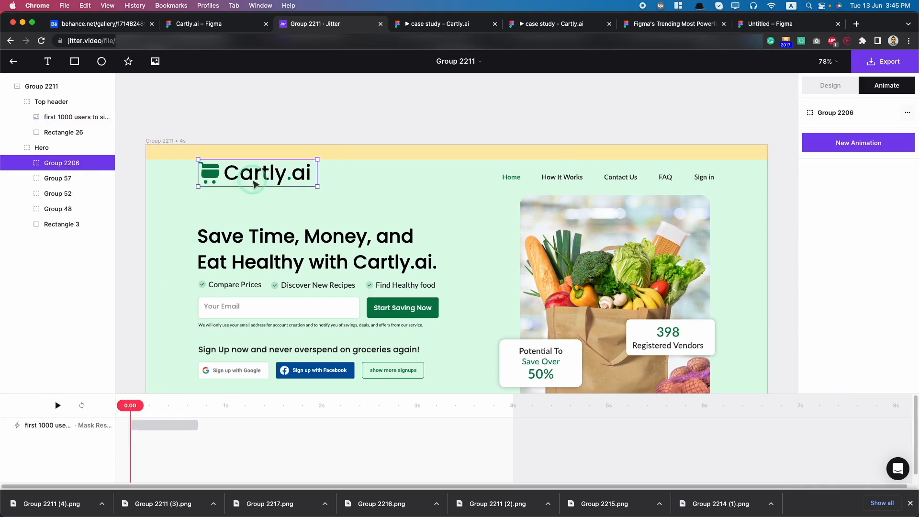
{"action": "left_click", "coordinate": [833, 142]}
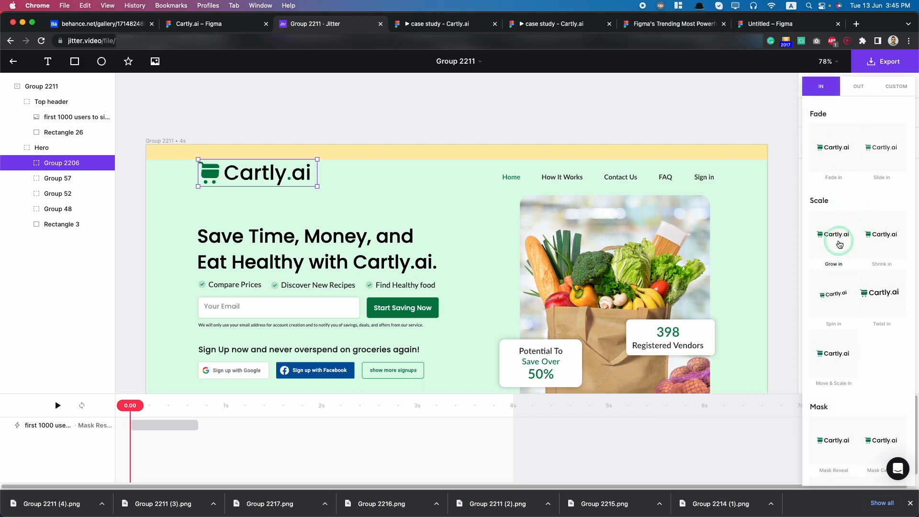
{"action": "left_click", "coordinate": [838, 360]}
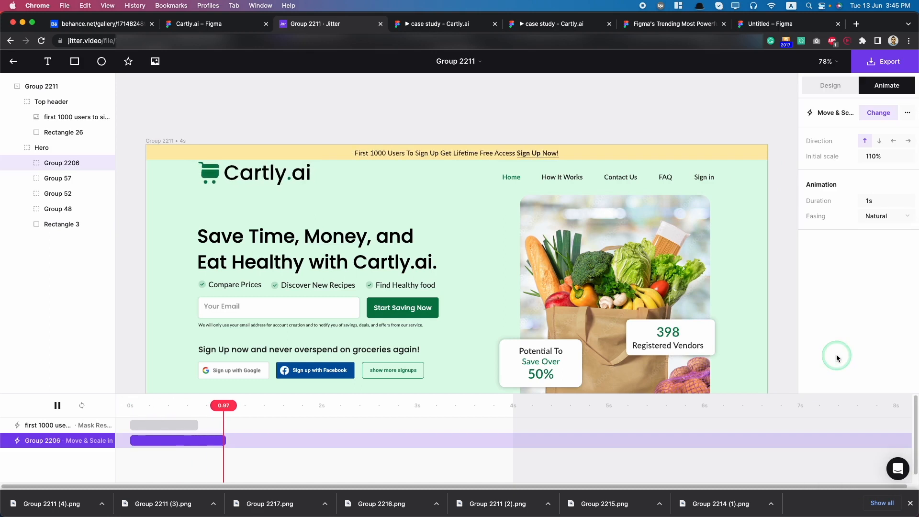
{"action": "left_click_drag", "start_coordinate": [225, 439], "coordinate": [205, 436]}
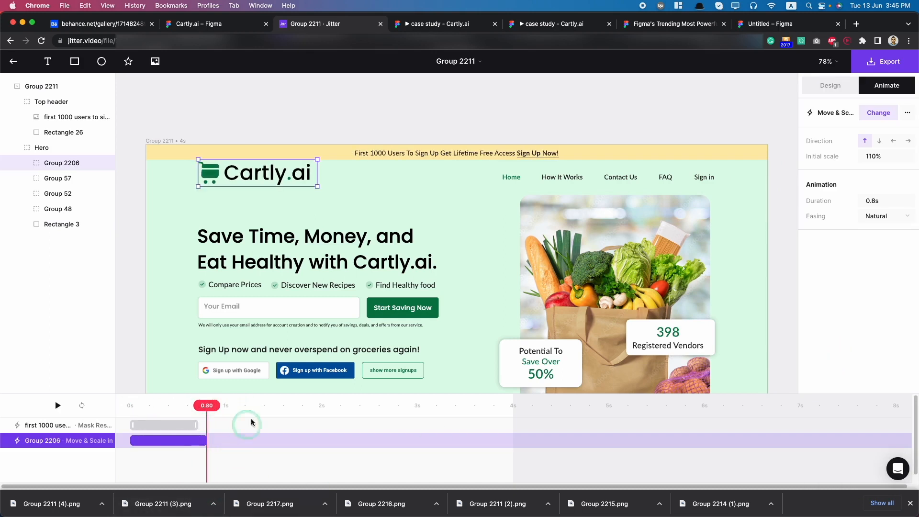
Step: Try a Fade in animation on the hero's headline and sign-up group, and delete it from the timeline
{"action": "double_click", "coordinate": [595, 247]}
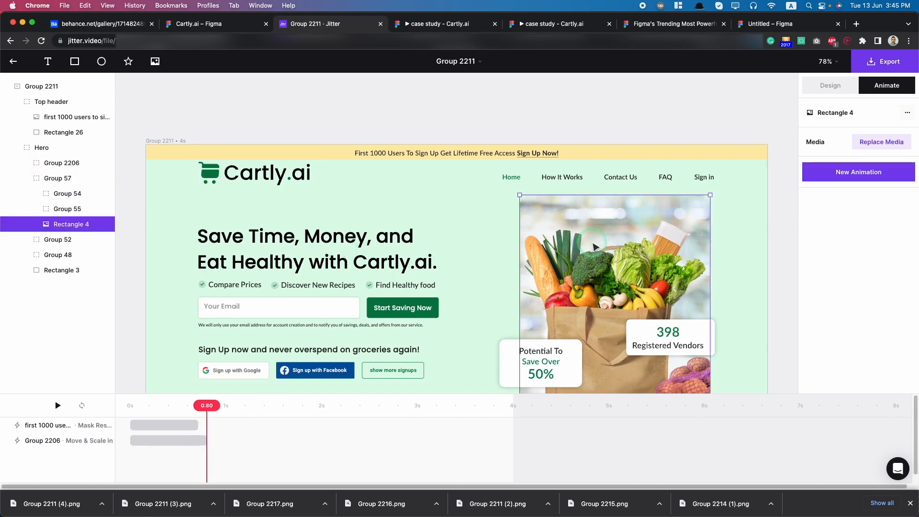
{"action": "left_click", "coordinate": [305, 277]}
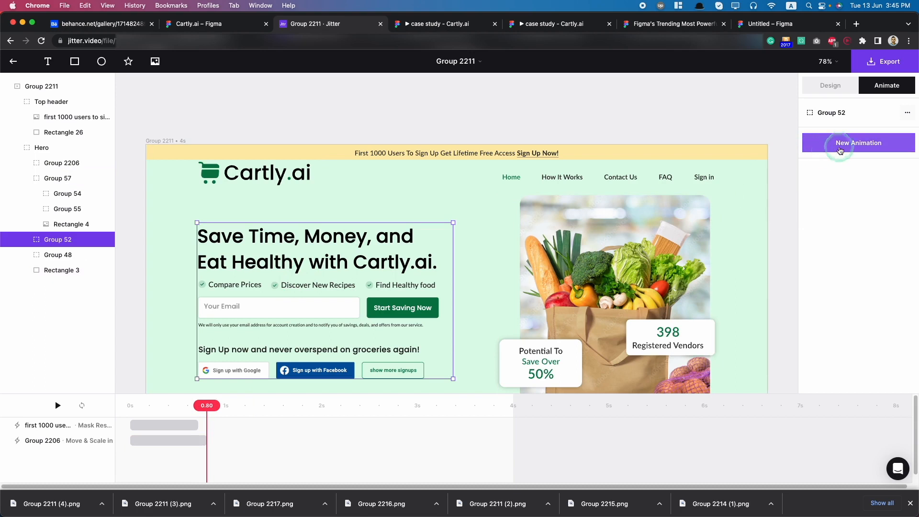
{"action": "left_click", "coordinate": [859, 143]}
{"action": "left_click", "coordinate": [837, 155]}
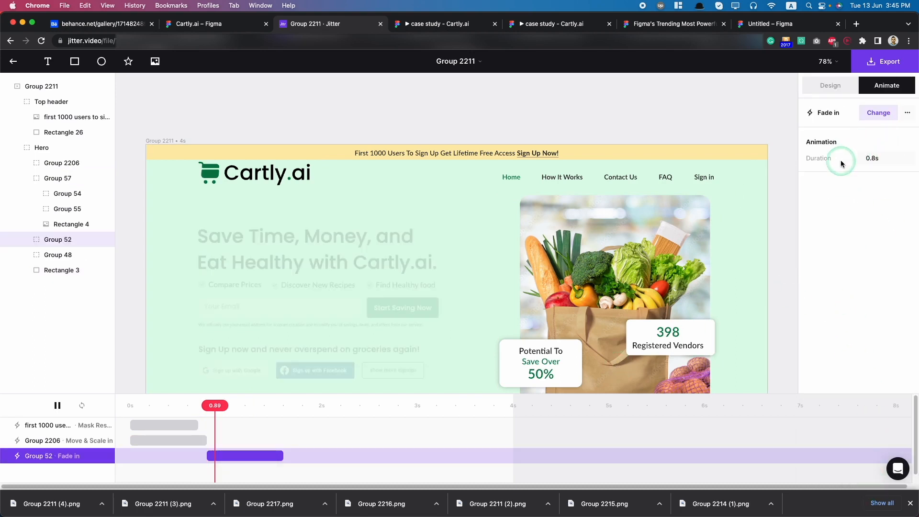
{"action": "left_click", "coordinate": [258, 466]}
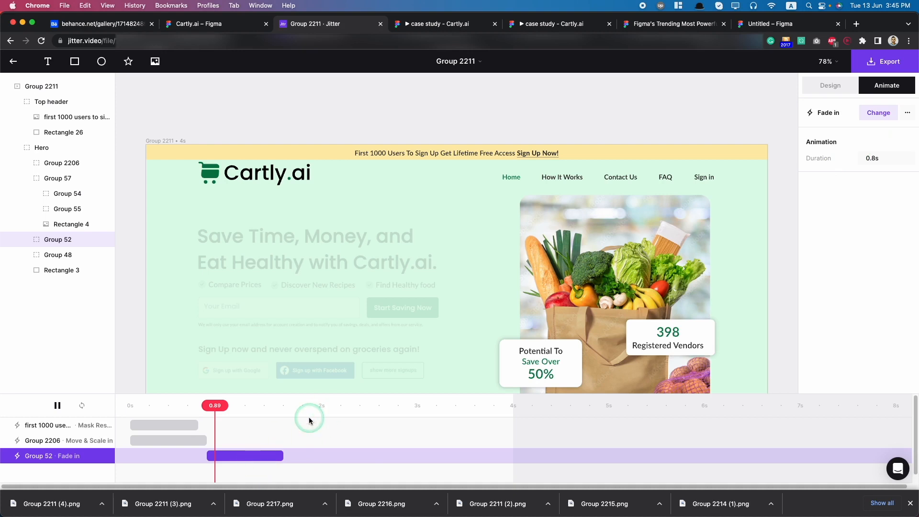
{"action": "key", "text": "Delete"}
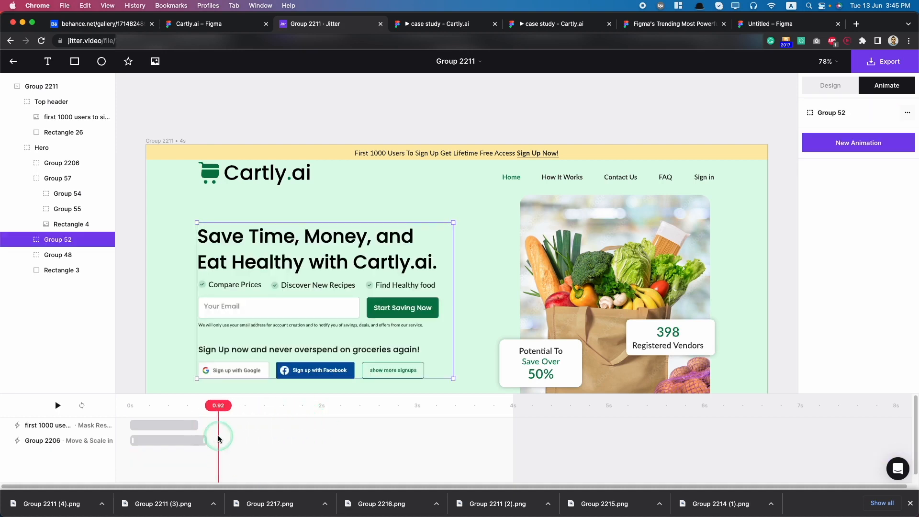
Step: Add a Mask Expand entrance animation to the hero's headline and sign-up group, starting at about 0.77 s
{"action": "left_click_drag", "start_coordinate": [215, 405], "coordinate": [204, 406]}
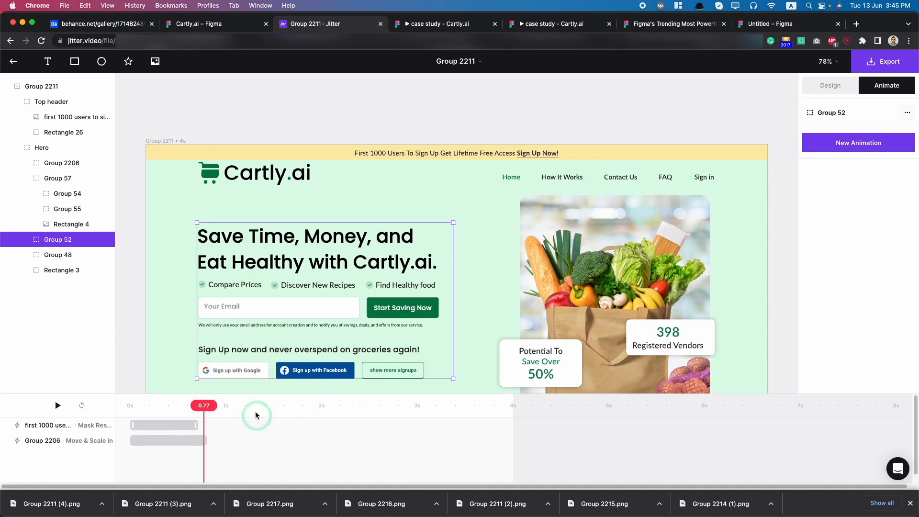
{"action": "left_click", "coordinate": [858, 143]}
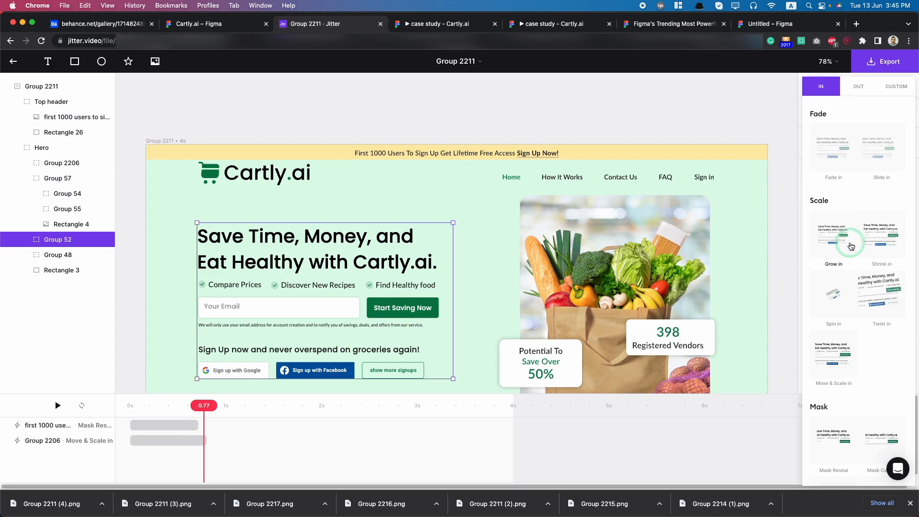
{"action": "scroll", "coordinate": [852, 297], "scroll_direction": "down", "scroll_amount": 2}
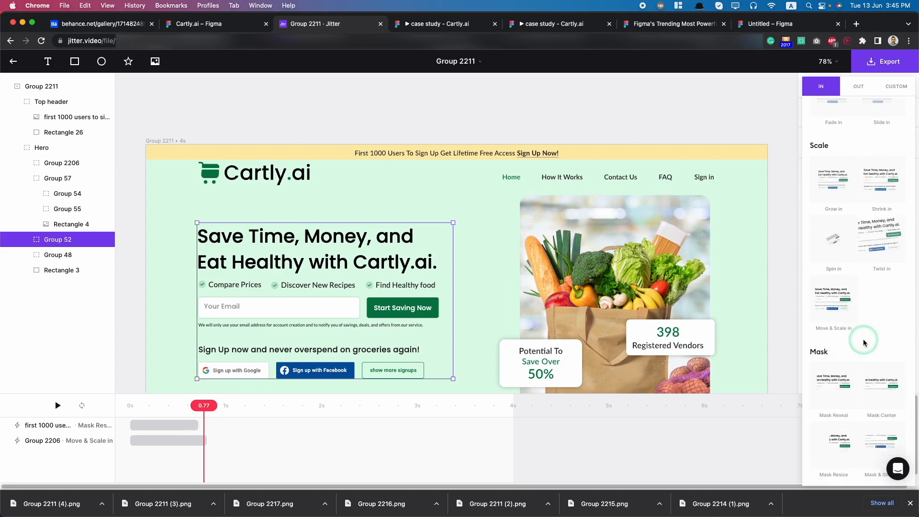
{"action": "scroll", "coordinate": [875, 383], "scroll_direction": "down", "scroll_amount": 2}
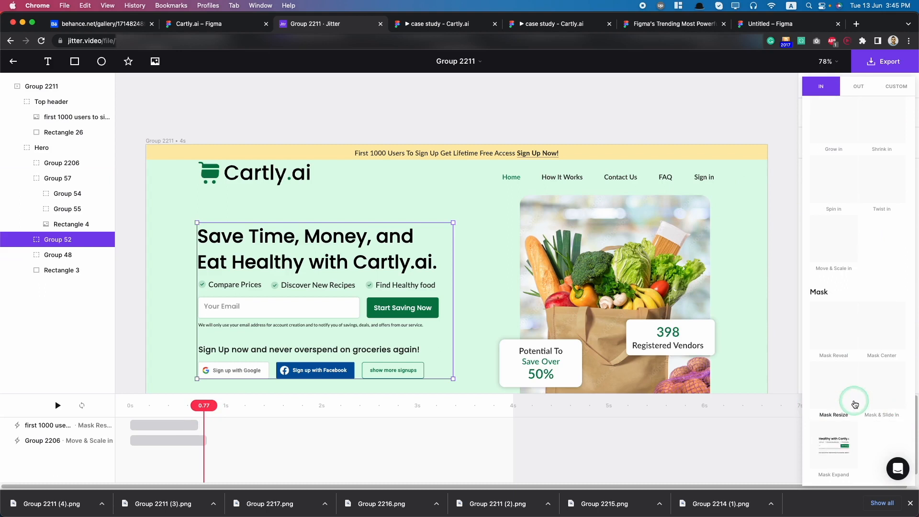
{"action": "left_click", "coordinate": [832, 445]}
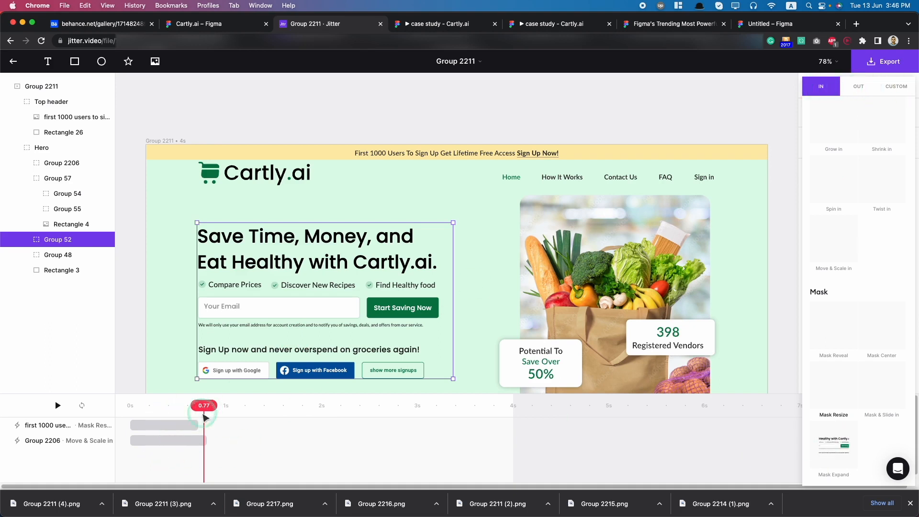
Step: Play and scrub the timeline to review the Mask Expand animation on the headline and sign-up group
{"action": "key", "text": "Escape"}
{"action": "key", "text": "Escape"}
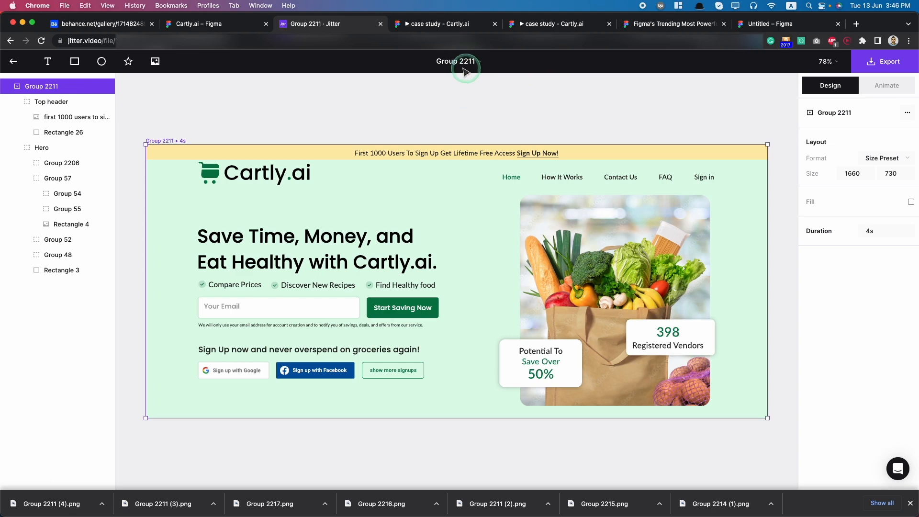
{"action": "key", "text": "space"}
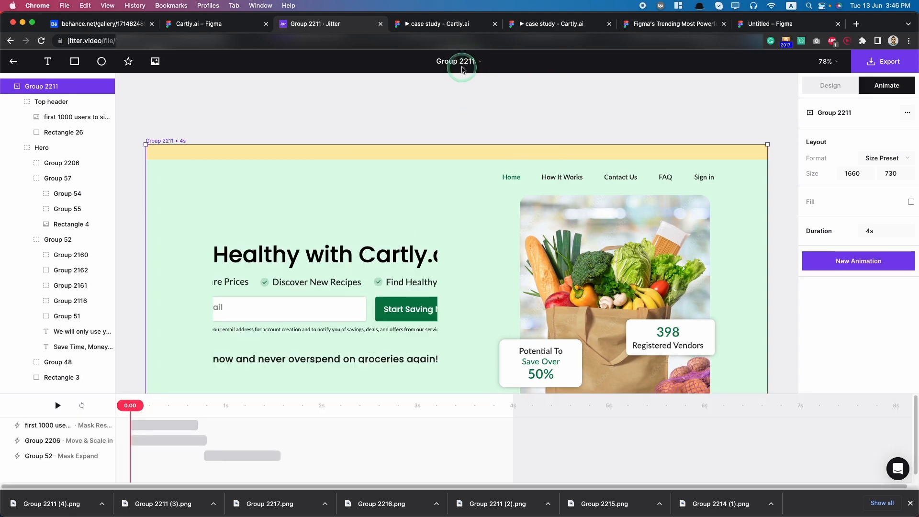
{"action": "left_click", "coordinate": [247, 454]}
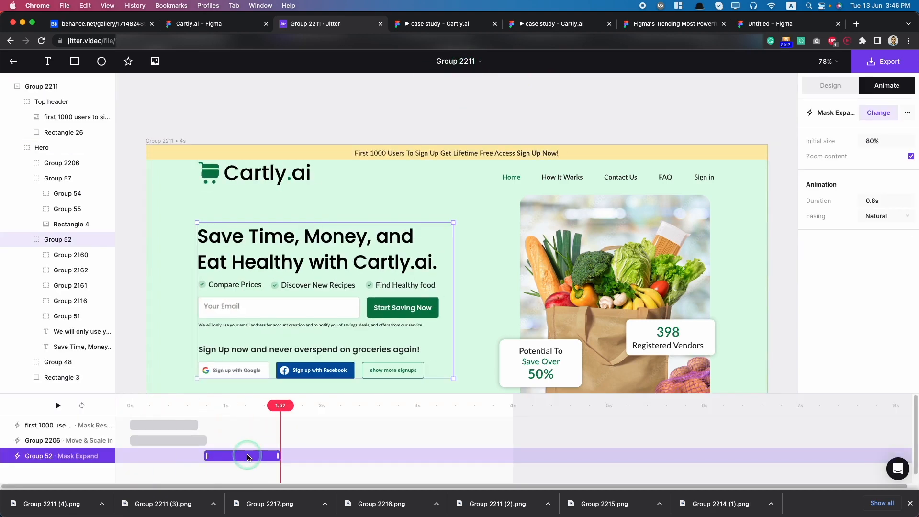
{"action": "left_click_drag", "start_coordinate": [280, 405], "coordinate": [201, 405]}
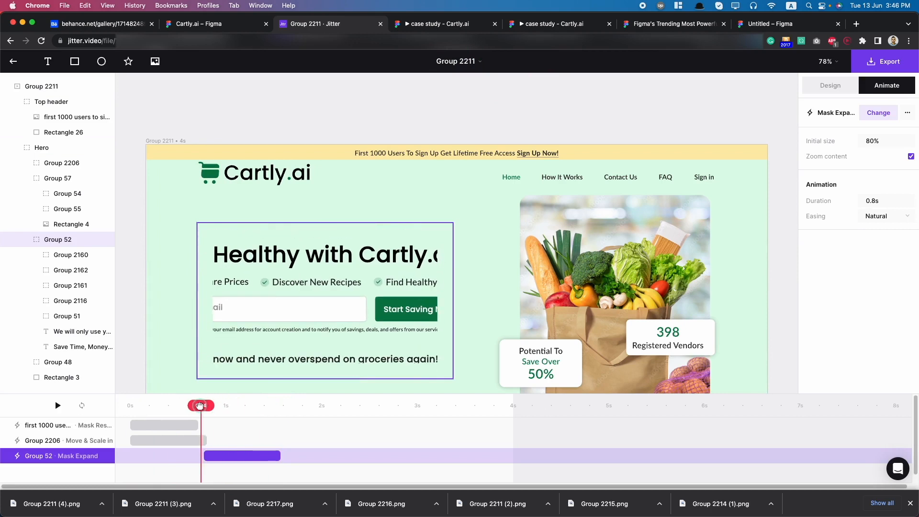
{"action": "left_click", "coordinate": [82, 179]}
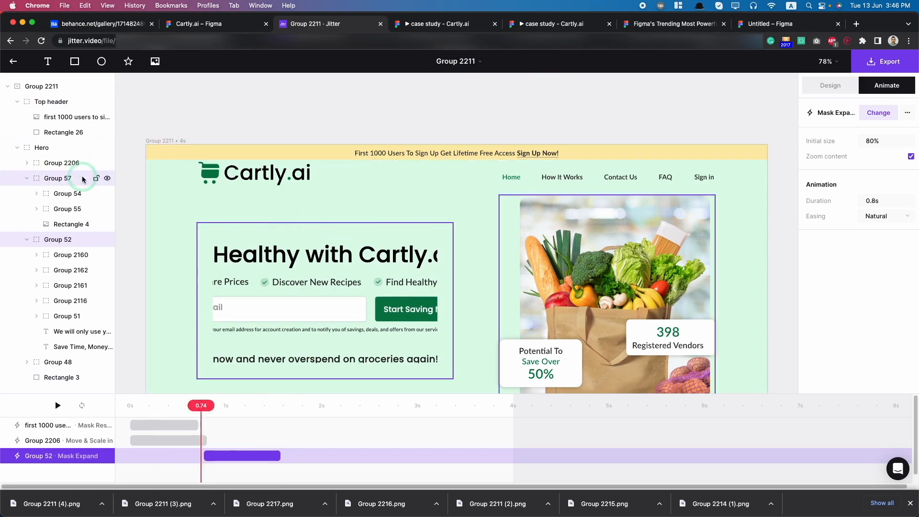
{"action": "left_click", "coordinate": [276, 426]}
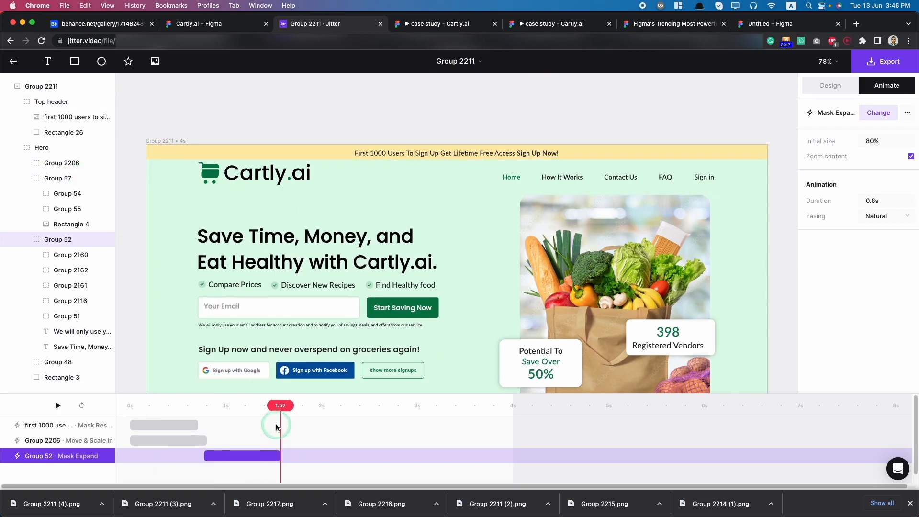
Step: Change the headline and sign-up group's Mask Expand animation to Slide in and scrub back through it
{"action": "left_click", "coordinate": [265, 455]}
{"action": "left_click", "coordinate": [872, 114]}
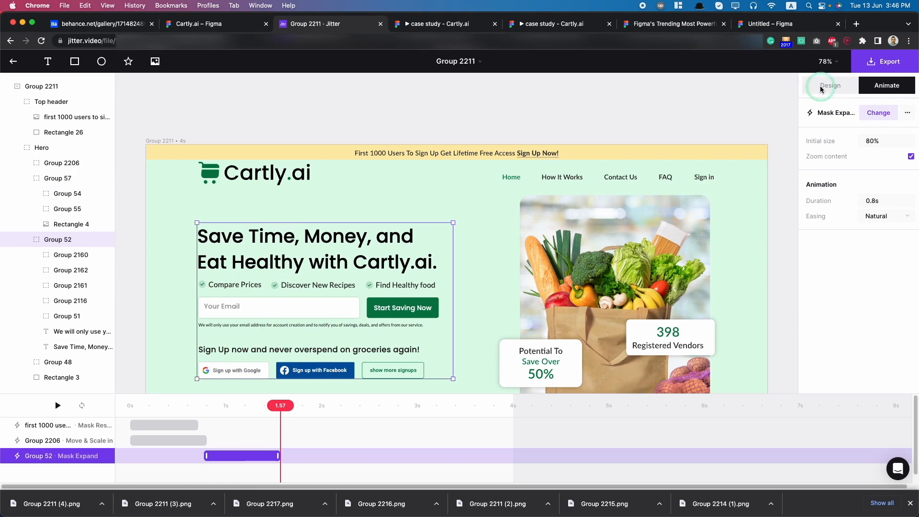
{"action": "left_click", "coordinate": [866, 118]}
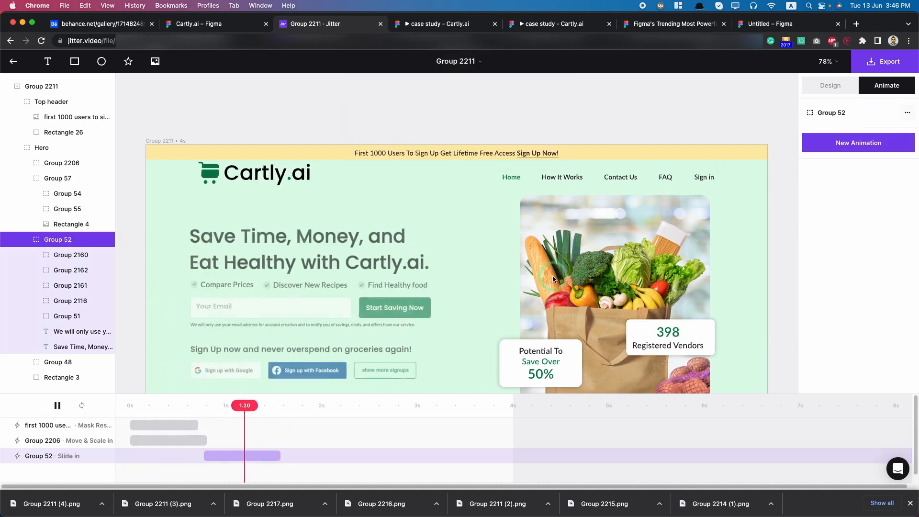
{"action": "left_click", "coordinate": [189, 405]}
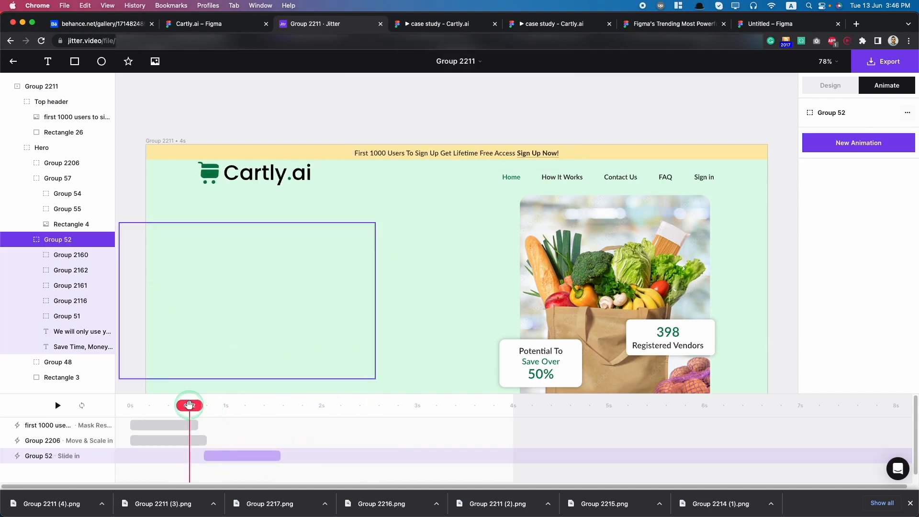
{"action": "left_click_drag", "start_coordinate": [188, 405], "coordinate": [165, 405]}
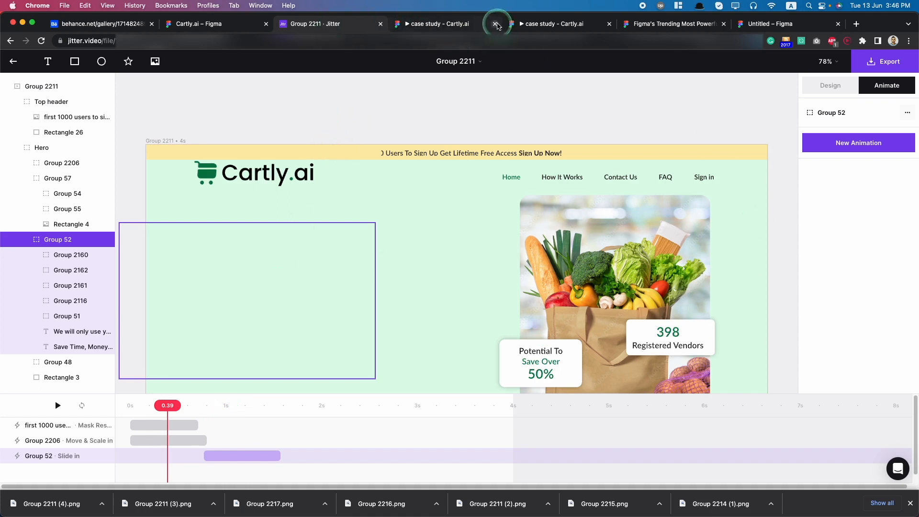
Step: Close the two case study prototype tabs and the Figma's Trending tab in the browser
{"action": "left_click", "coordinate": [494, 23]}
{"action": "left_click", "coordinate": [495, 24]}
{"action": "left_click", "coordinate": [538, 144]}
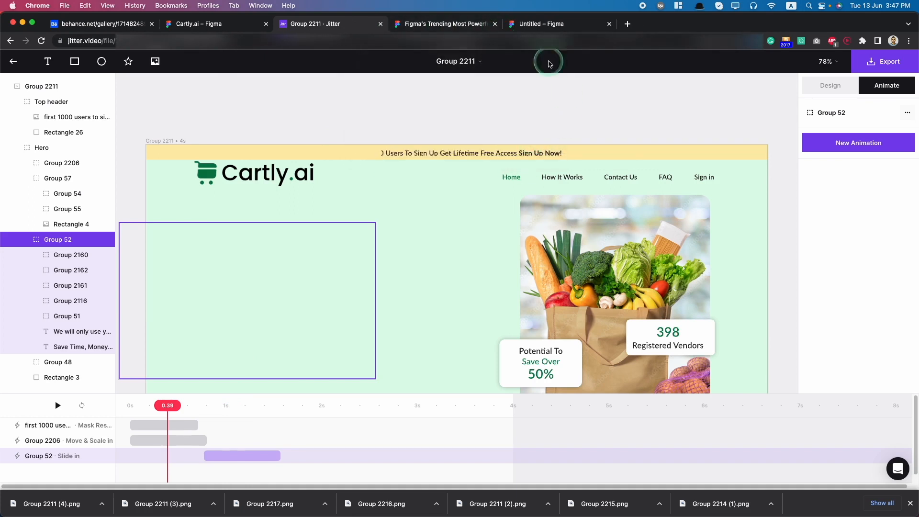
{"action": "left_click", "coordinate": [495, 24]}
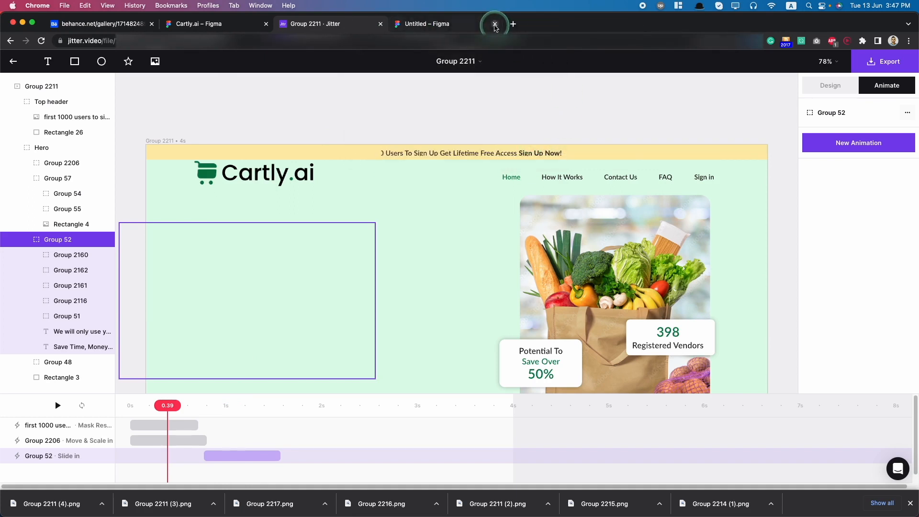
Step: Deselect the headline group and scrub the timeline through the three entrance animations
{"action": "left_click", "coordinate": [284, 210]}
{"action": "left_click", "coordinate": [177, 382]}
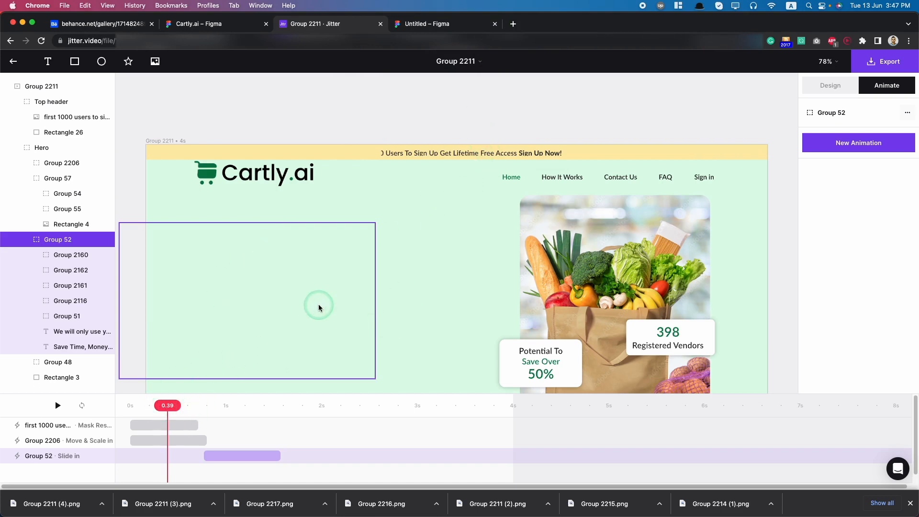
{"action": "left_click", "coordinate": [82, 442]}
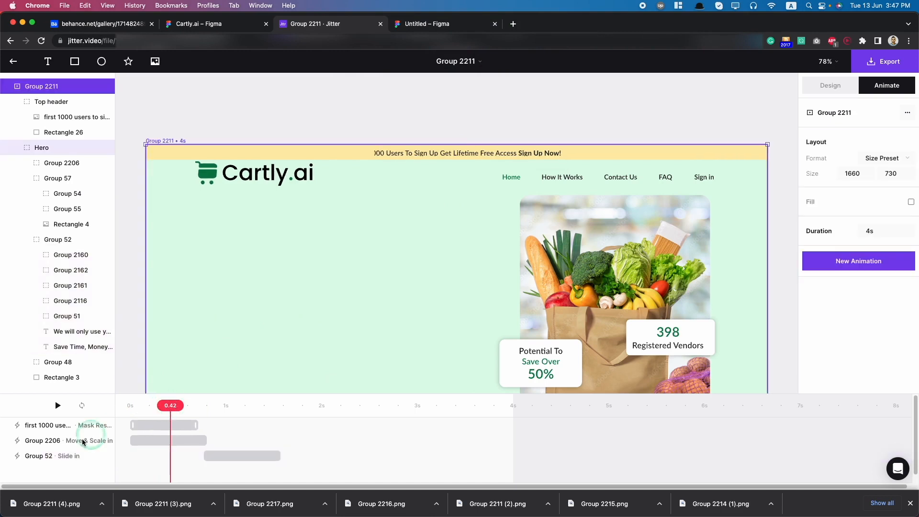
{"action": "left_click_drag", "start_coordinate": [166, 406], "coordinate": [361, 420]}
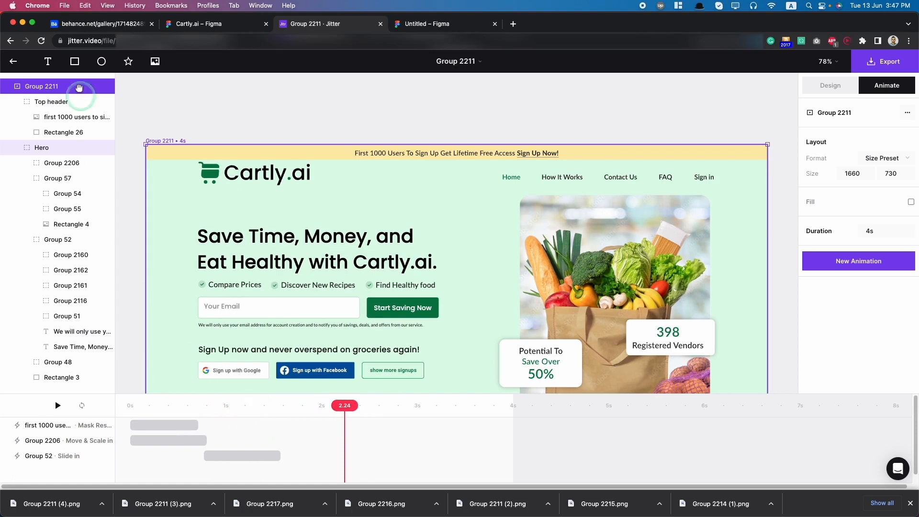
Step: Close the Jitter plugin window in the Cartly.ai Figma file and return to the Group 2211 Jitter file
{"action": "left_click", "coordinate": [204, 25]}
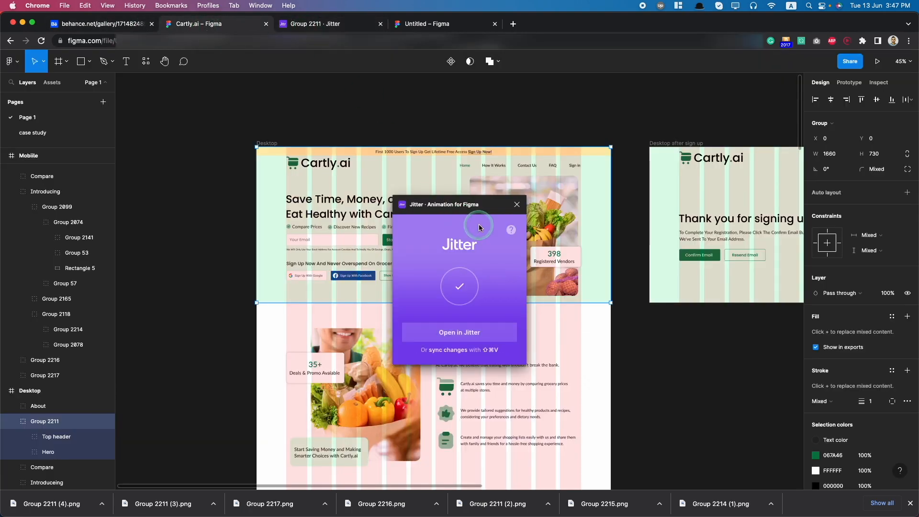
{"action": "left_click", "coordinate": [520, 210]}
{"action": "left_click", "coordinate": [339, 26]}
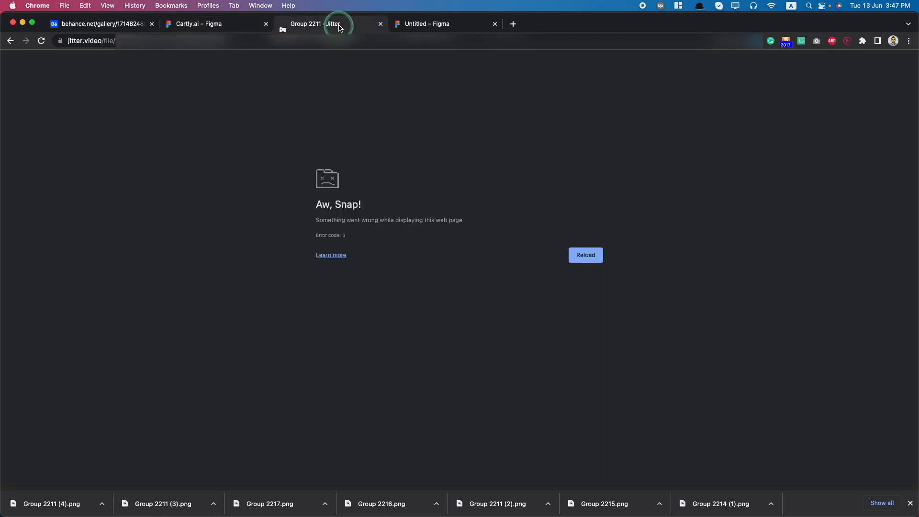
Step: Reload the crashed Jitter page and play the hero animation from the start
{"action": "left_click", "coordinate": [586, 254]}
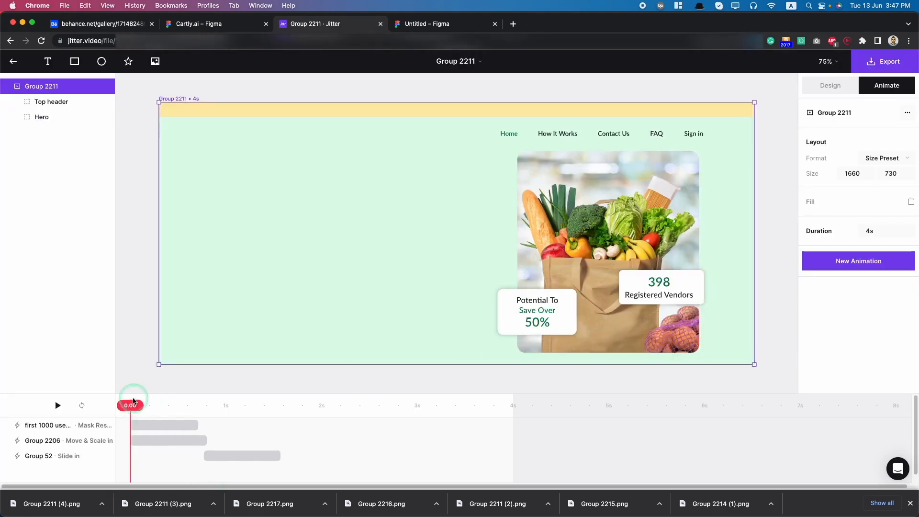
{"action": "left_click", "coordinate": [57, 405]}
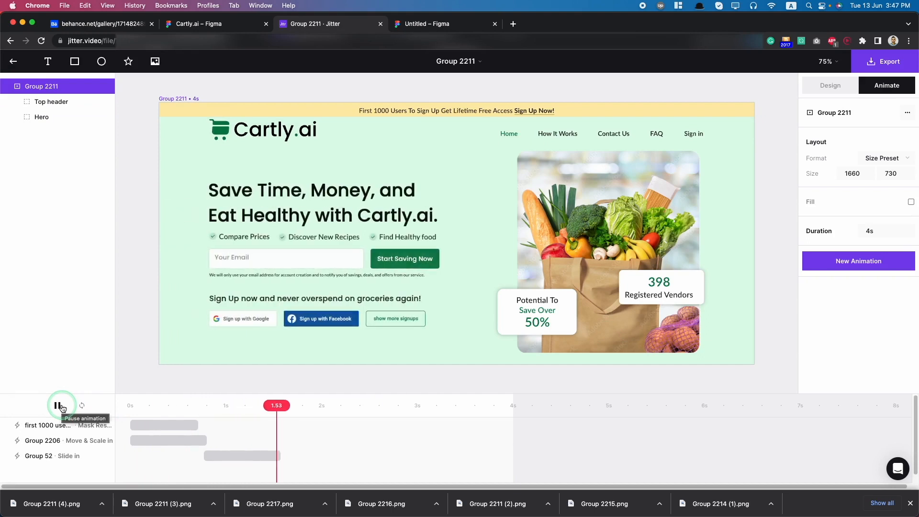
{"action": "left_click", "coordinate": [58, 405]}
Step: Add a Grow in animation to the hero's grocery bag image, starting at about 1.21 s
{"action": "left_click_drag", "start_coordinate": [363, 416], "coordinate": [245, 427]}
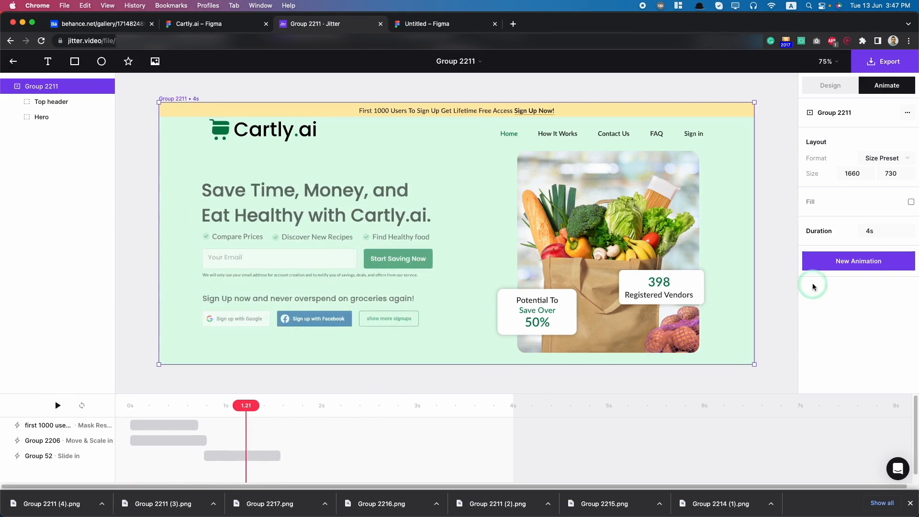
{"action": "left_click", "coordinate": [587, 244]}
{"action": "left_click", "coordinate": [588, 244]}
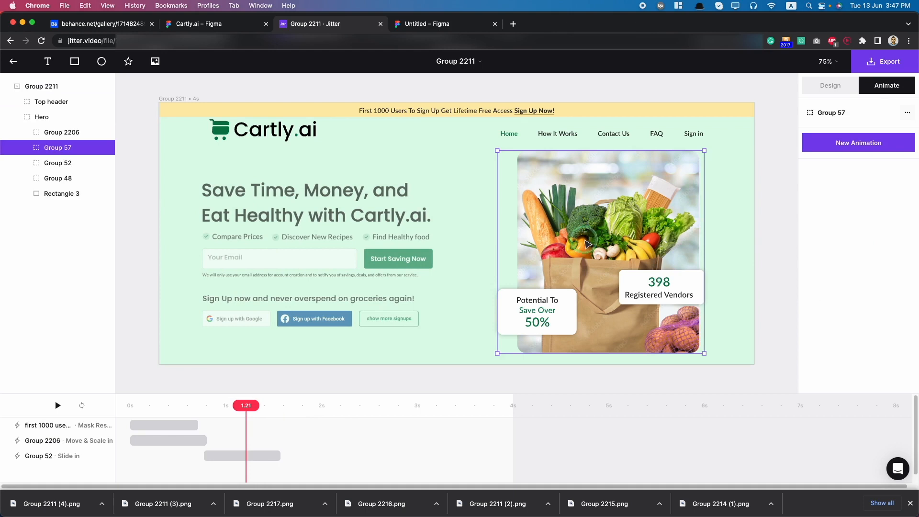
{"action": "left_click", "coordinate": [588, 244]}
{"action": "left_click", "coordinate": [850, 175]}
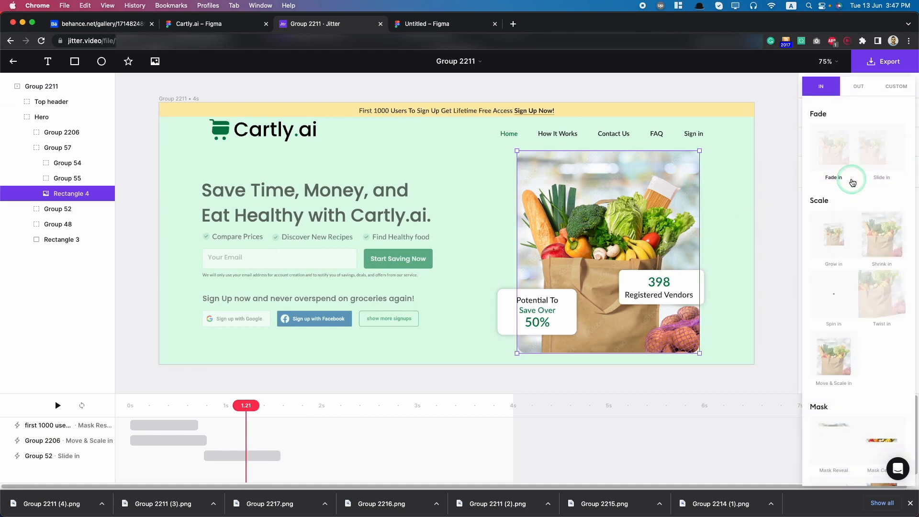
{"action": "left_click", "coordinate": [837, 249]}
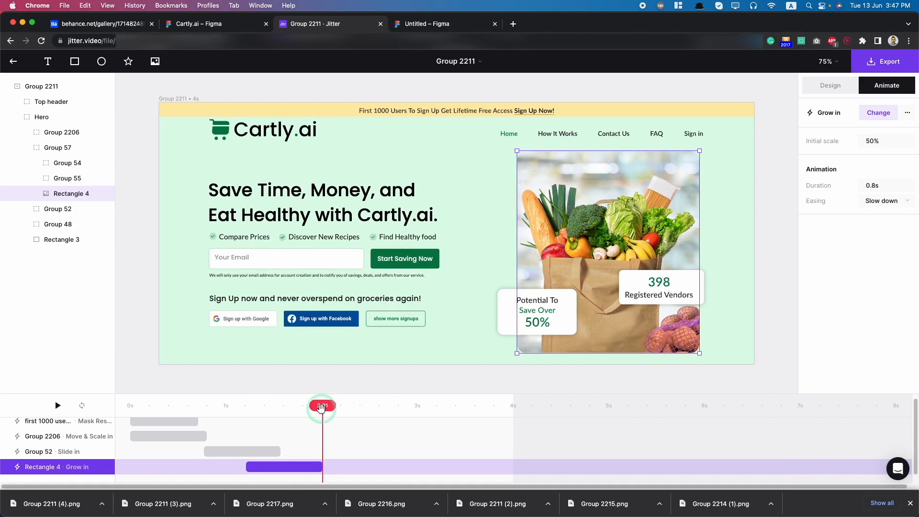
Step: Add a Slide in animation to the "Potential To Save Over 50%" card, starting at 2.01 s
{"action": "left_click", "coordinate": [553, 318]}
{"action": "left_click", "coordinate": [822, 201]}
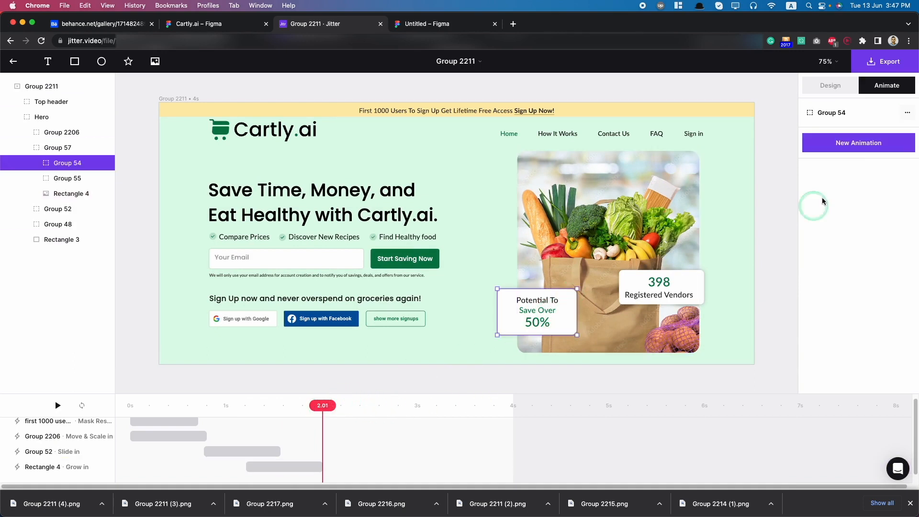
{"action": "left_click", "coordinate": [850, 144]}
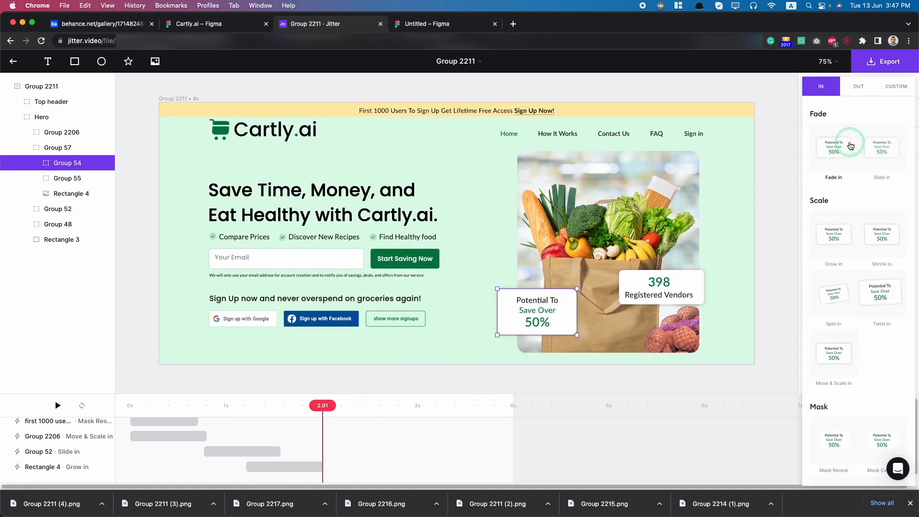
{"action": "left_click", "coordinate": [879, 152]}
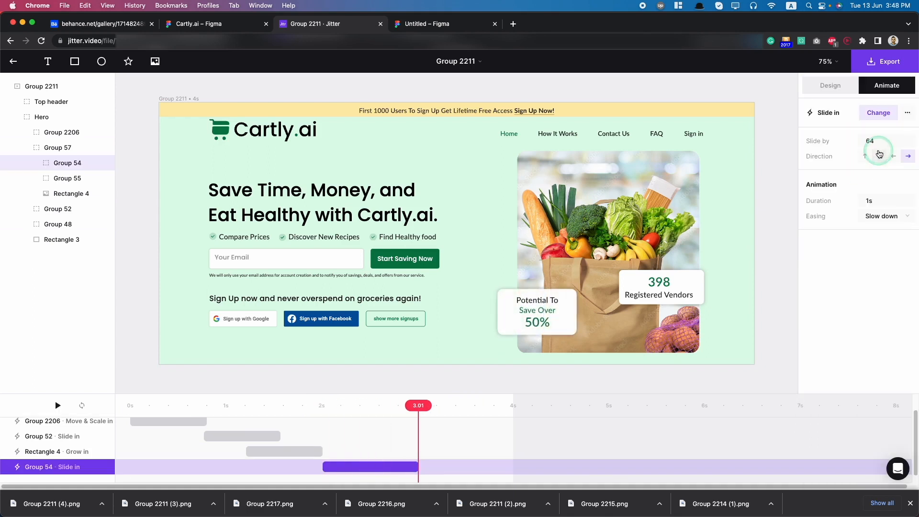
{"action": "left_click", "coordinate": [450, 416]}
Step: Add a Mask & Slide in animation to the "398 Registered Vendors" card, starting at 2.01 s, and play the hero animation from the start
{"action": "left_click_drag", "start_coordinate": [418, 413], "coordinate": [322, 432]}
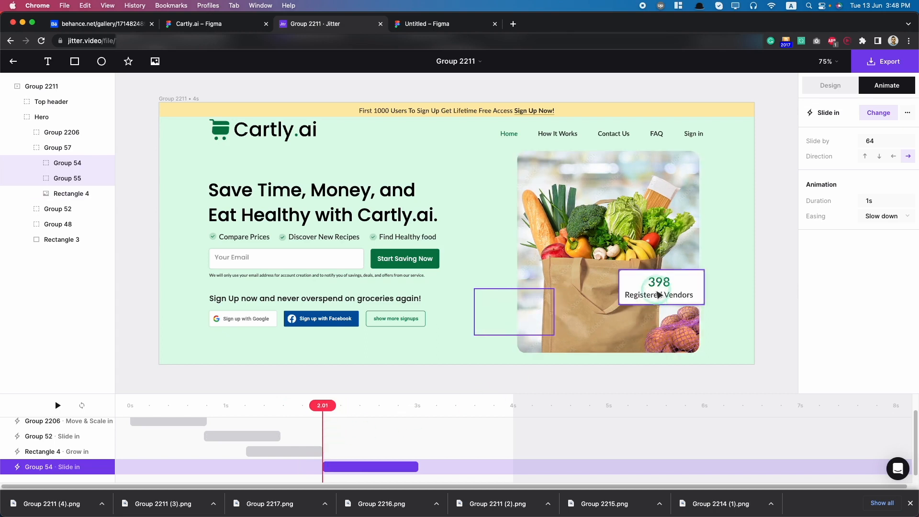
{"action": "left_click", "coordinate": [659, 284]}
{"action": "left_click", "coordinate": [884, 143]}
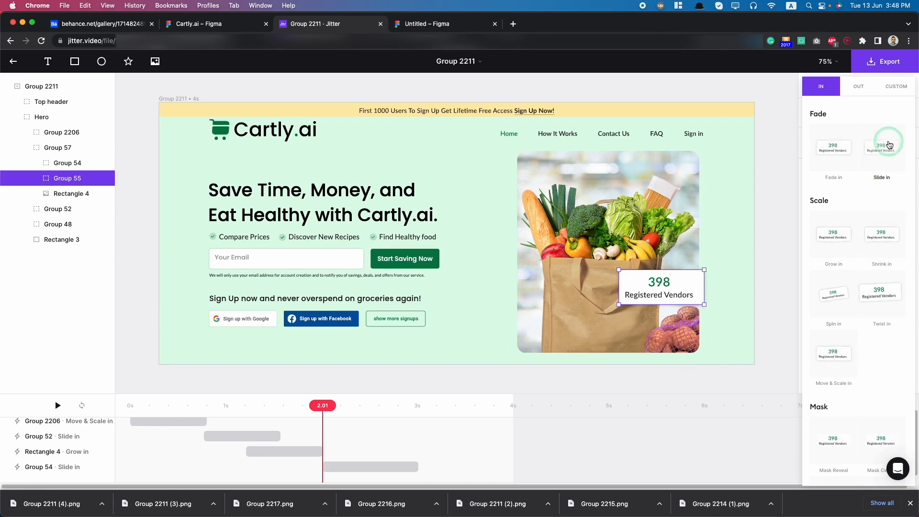
{"action": "left_click", "coordinate": [864, 103]}
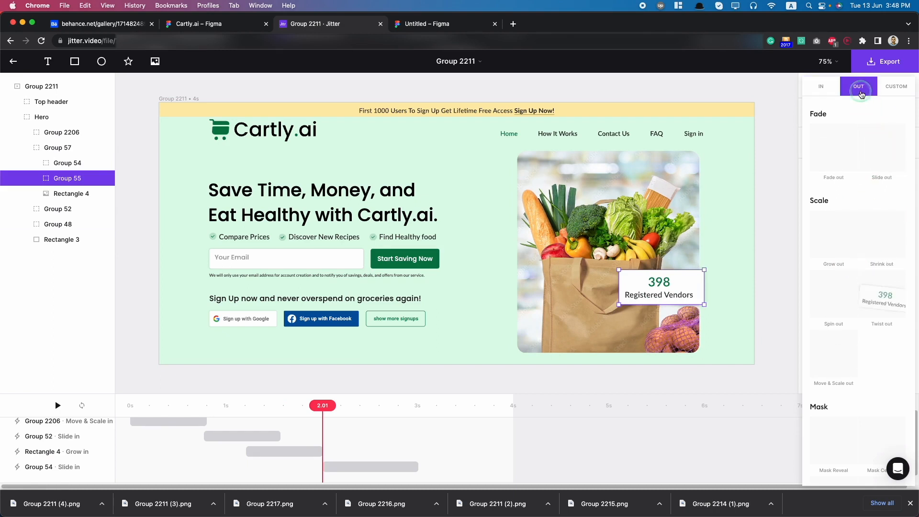
{"action": "left_click", "coordinate": [821, 93]}
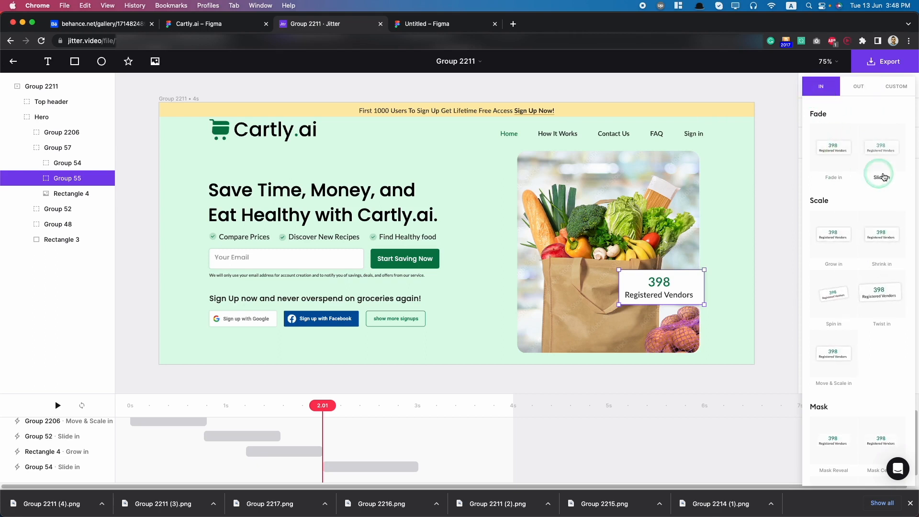
{"action": "scroll", "coordinate": [857, 307], "scroll_direction": "down", "scroll_amount": 3}
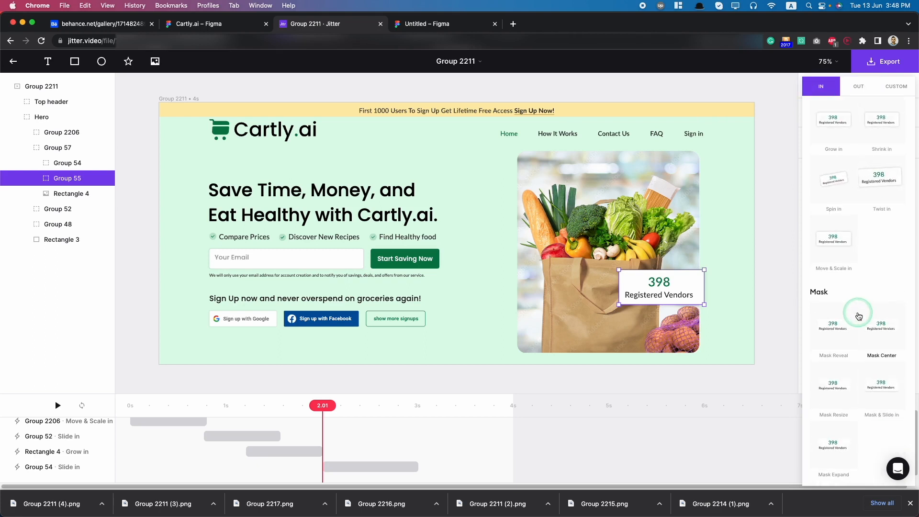
{"action": "left_click", "coordinate": [882, 381]}
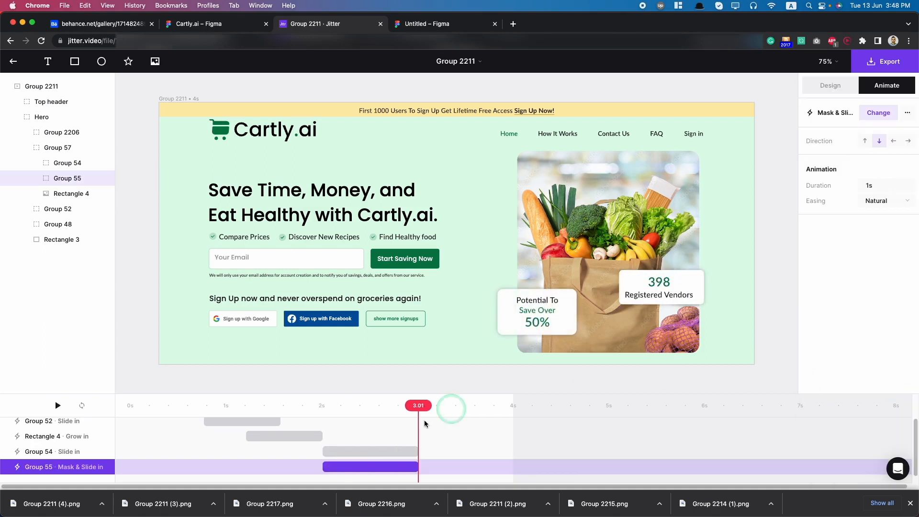
{"action": "left_click_drag", "start_coordinate": [416, 405], "coordinate": [79, 406]}
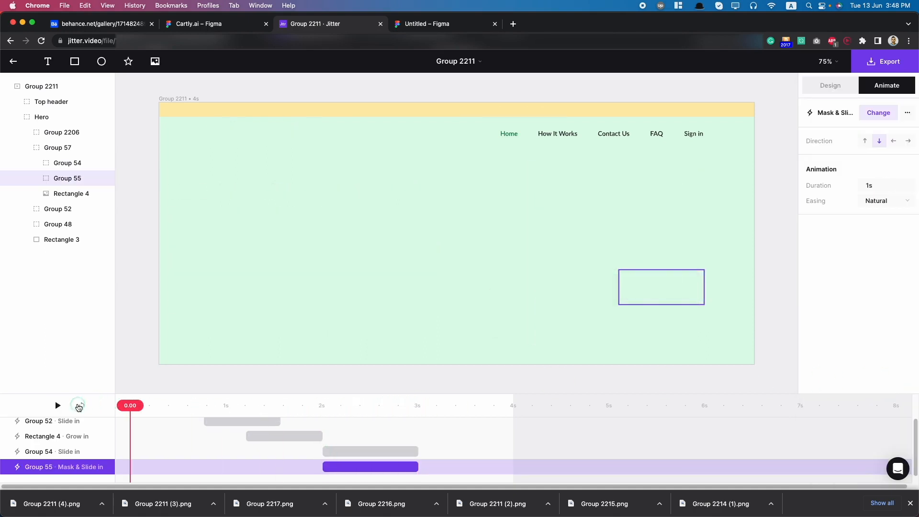
{"action": "left_click", "coordinate": [58, 407]}
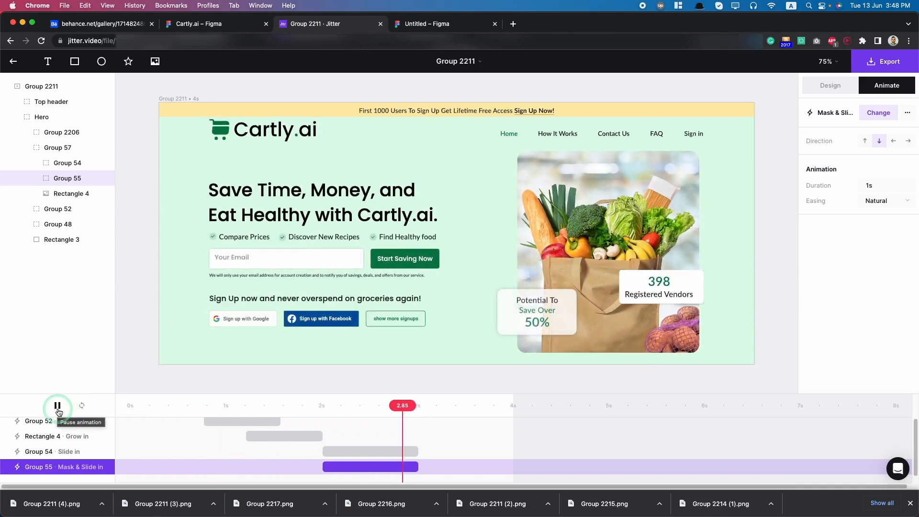
Step: Add a Slide in animation to the hero's navigation links, starting at about 0.28 s
{"action": "left_click_drag", "start_coordinate": [418, 405], "coordinate": [158, 402]}
{"action": "left_click", "coordinate": [509, 196]}
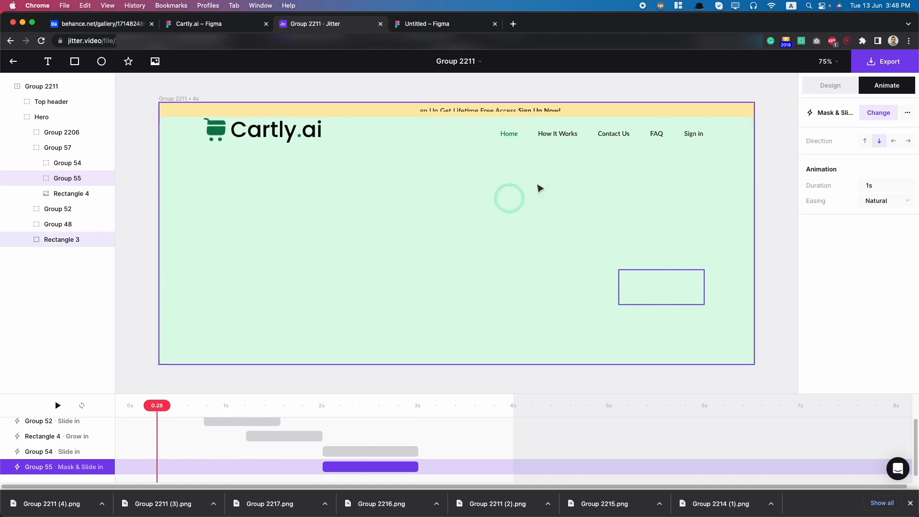
{"action": "left_click", "coordinate": [631, 136]}
{"action": "left_click", "coordinate": [838, 142]}
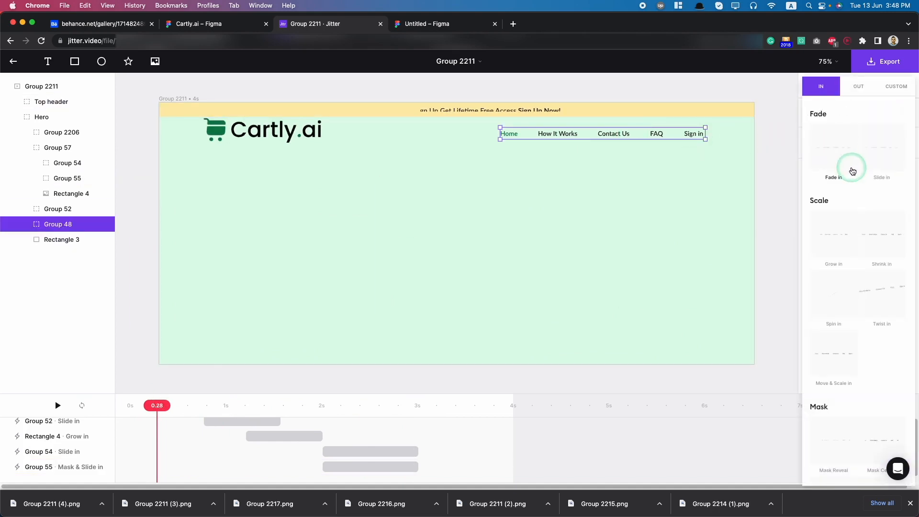
{"action": "left_click", "coordinate": [867, 158]}
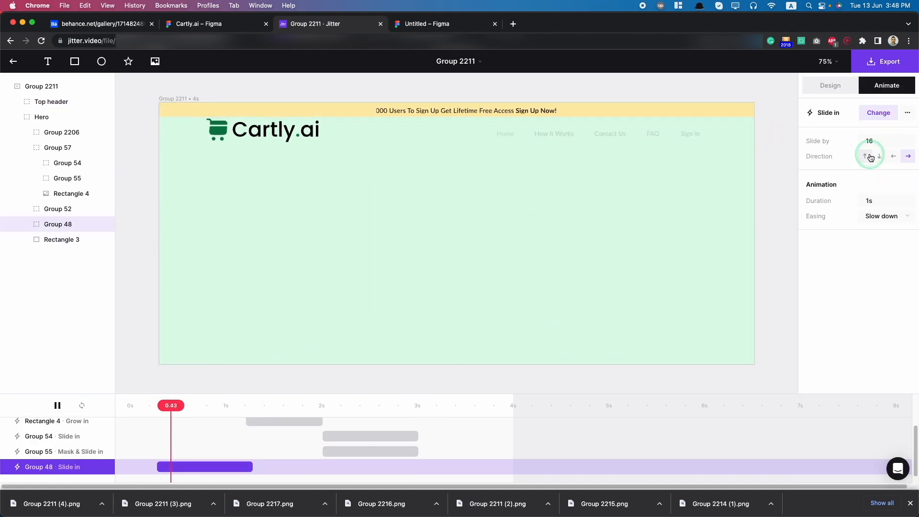
{"action": "left_click", "coordinate": [307, 393]}
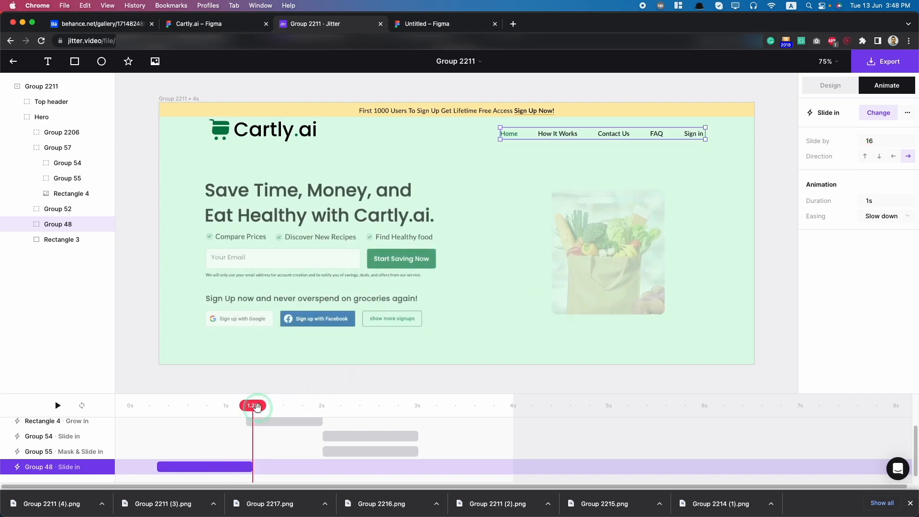
Step: Play the complete hero animation twice from the start to check the timing of all elements
{"action": "left_click", "coordinate": [86, 409]}
{"action": "left_click_drag", "start_coordinate": [130, 425], "coordinate": [38, 407]}
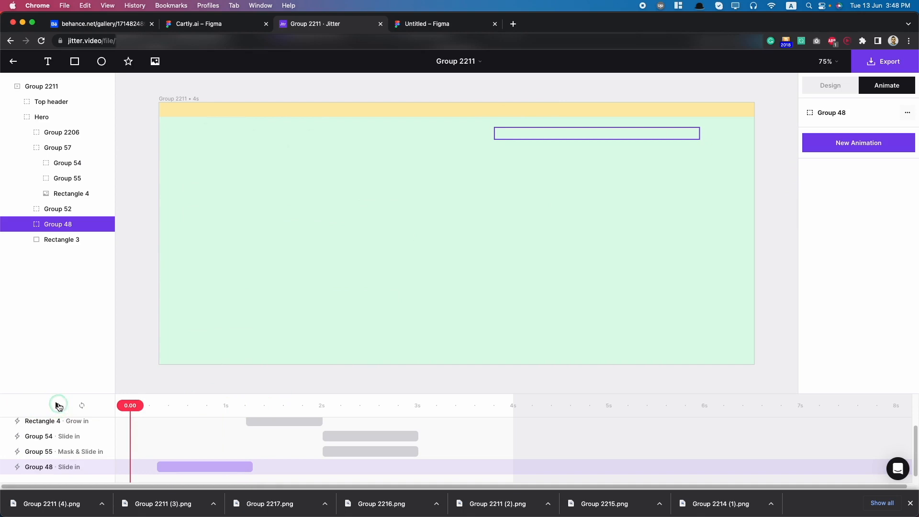
{"action": "left_click", "coordinate": [59, 406]}
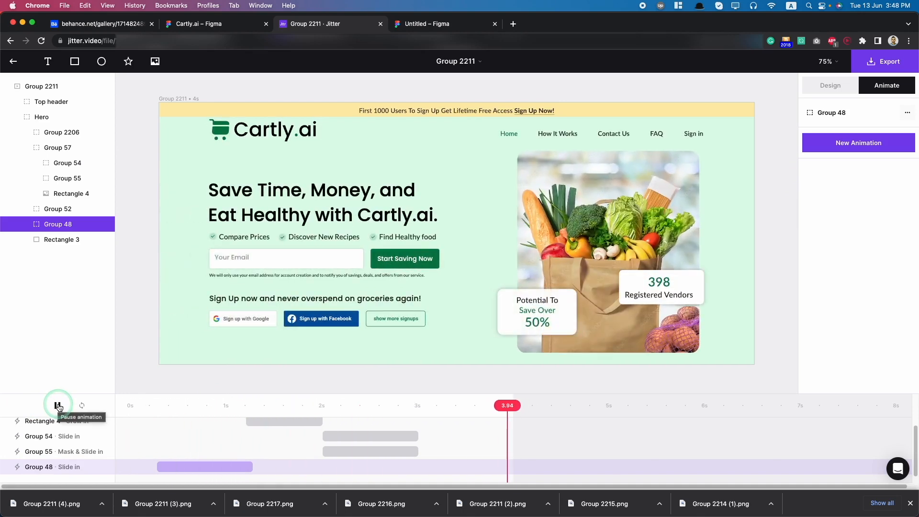
{"action": "left_click_drag", "start_coordinate": [513, 404], "coordinate": [119, 403]}
{"action": "left_click", "coordinate": [58, 406]}
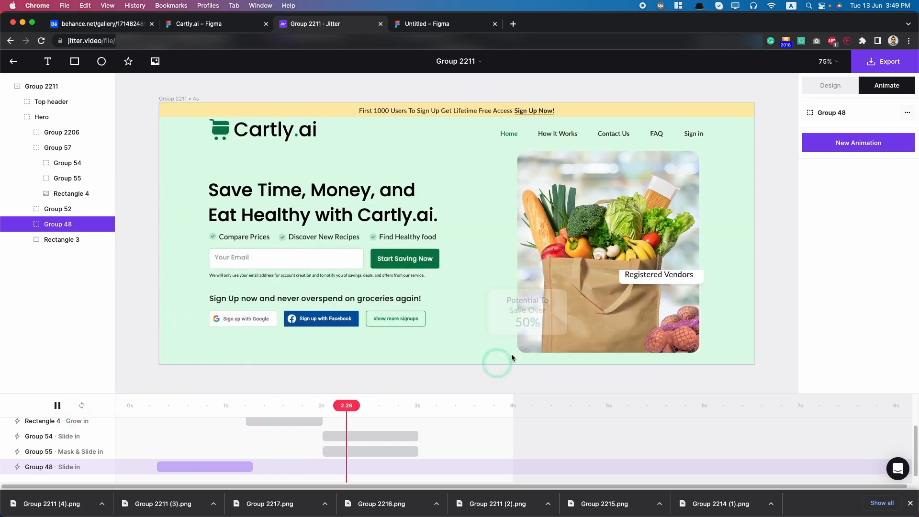
Step: Export the hero animation as a 720p video at 1636×720 px
{"action": "left_click", "coordinate": [889, 62]}
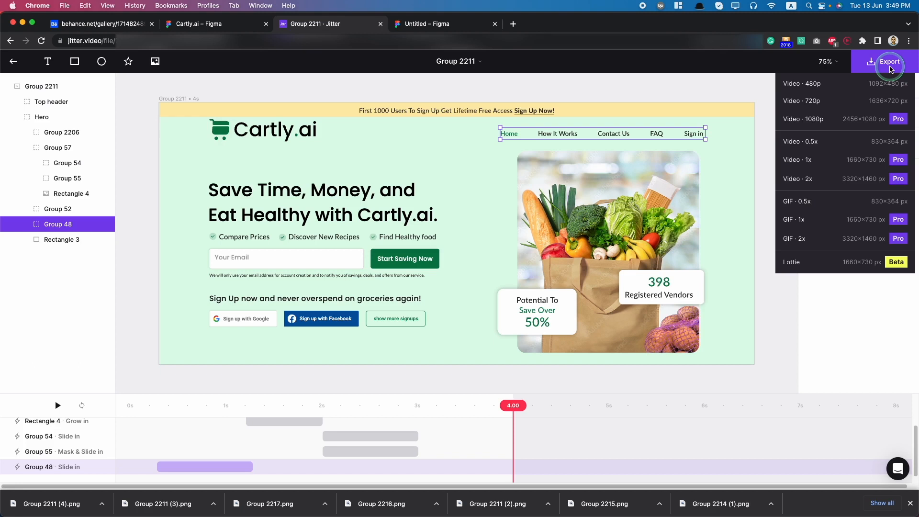
{"action": "left_click", "coordinate": [817, 101]}
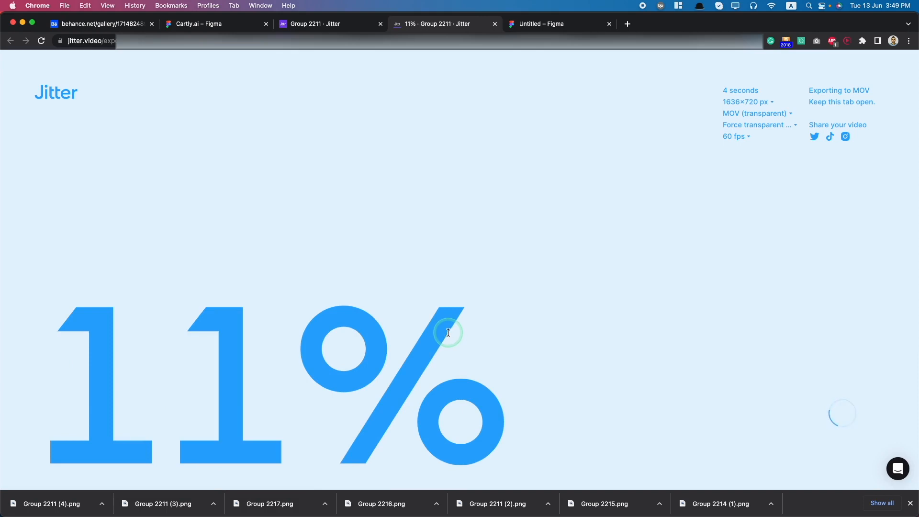
Step: Switch to Behance and examine how the hero video is placed in the "Figma to WordPress: Learn to Design and Build a Website" project
{"action": "left_click", "coordinate": [91, 22]}
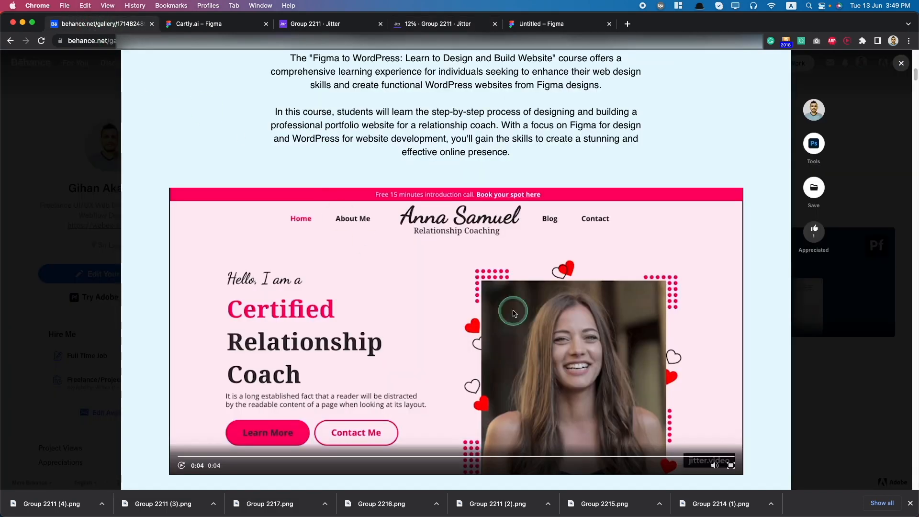
{"action": "left_click", "coordinate": [769, 448]}
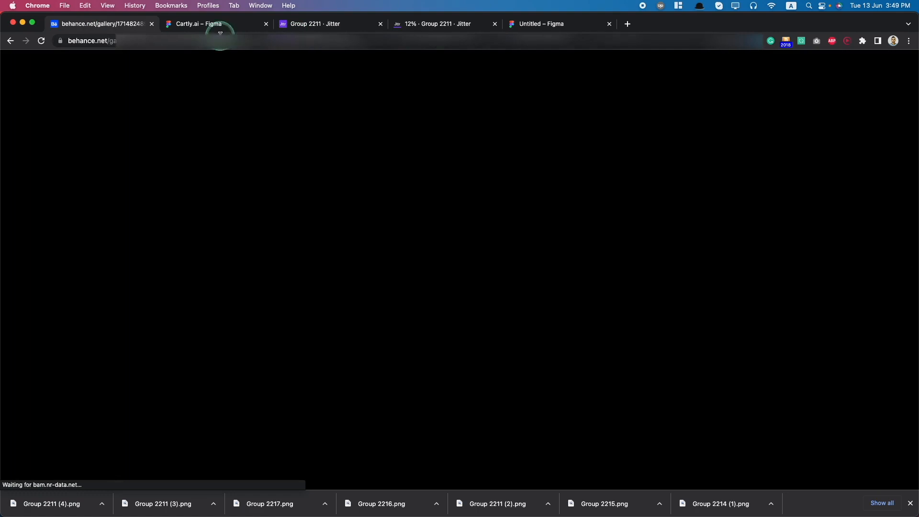
{"action": "left_click", "coordinate": [11, 41]}
{"action": "left_click", "coordinate": [302, 398]}
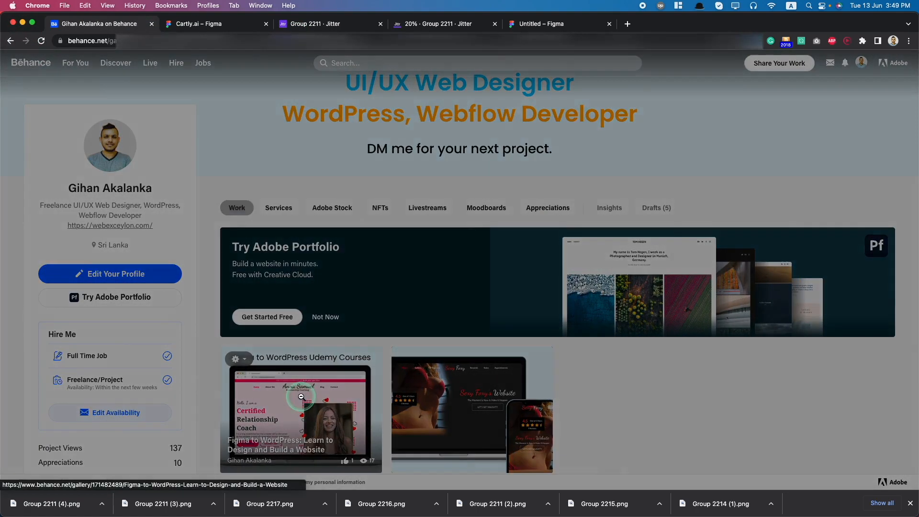
{"action": "scroll", "coordinate": [613, 405], "scroll_direction": "down", "scroll_amount": 15}
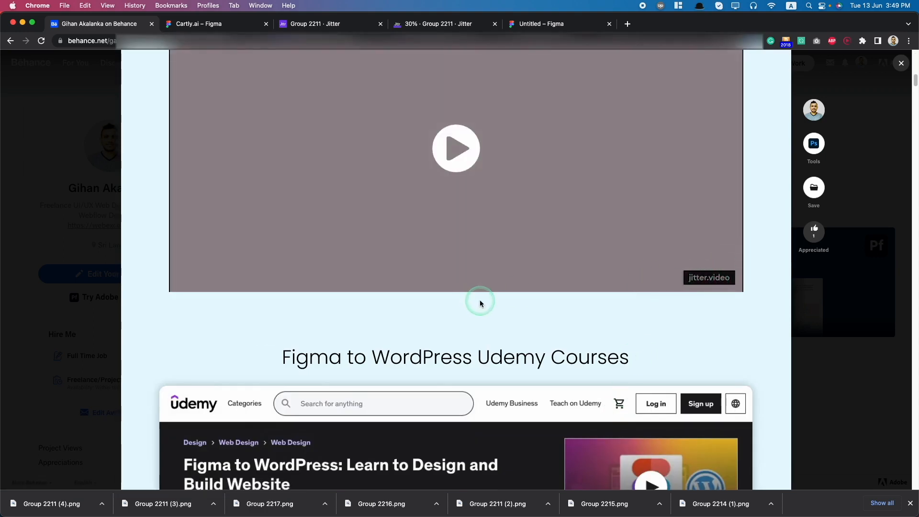
{"action": "scroll", "coordinate": [481, 303], "scroll_direction": "up", "scroll_amount": 4}
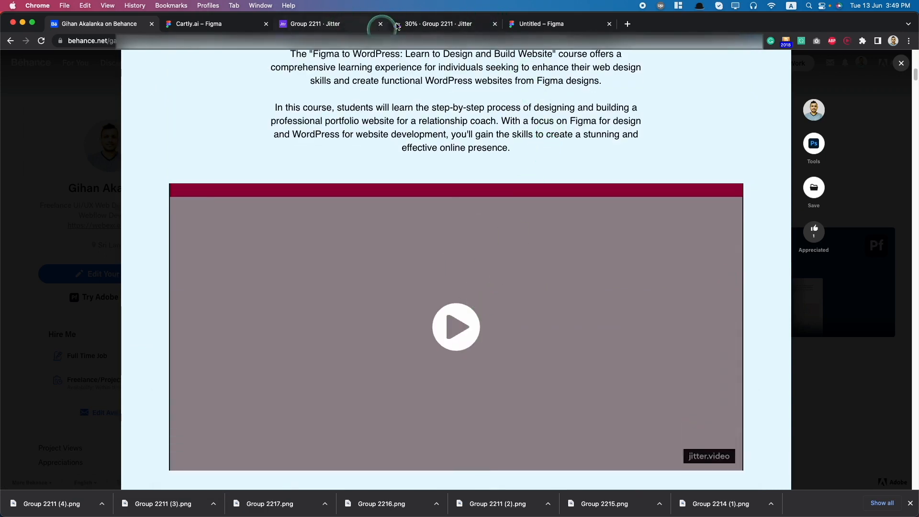
Step: Look over the desktop hero section in the Cartly.ai Figma file and check the Jitter export's progress
{"action": "left_click", "coordinate": [423, 23]}
{"action": "left_click", "coordinate": [220, 24]}
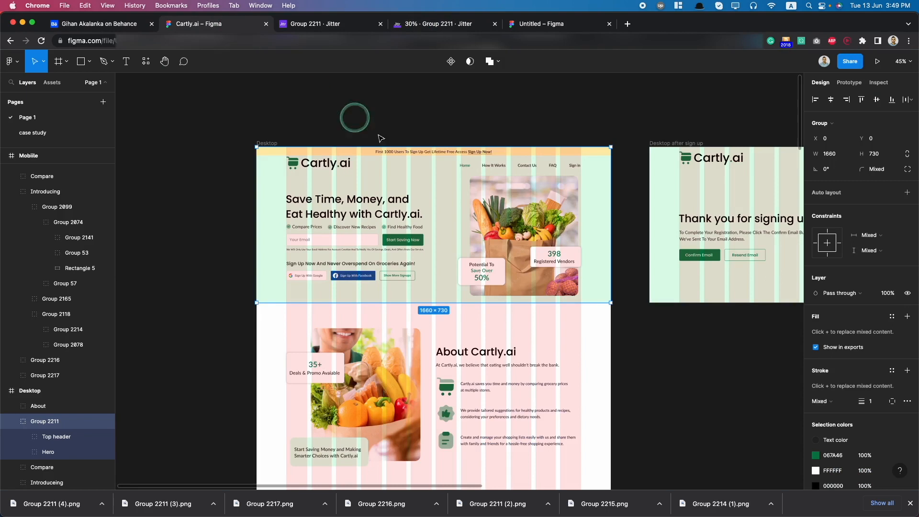
{"action": "scroll", "coordinate": [481, 424], "scroll_direction": "down", "scroll_amount": 5}
{"action": "scroll", "coordinate": [481, 425], "scroll_direction": "up", "scroll_amount": 5}
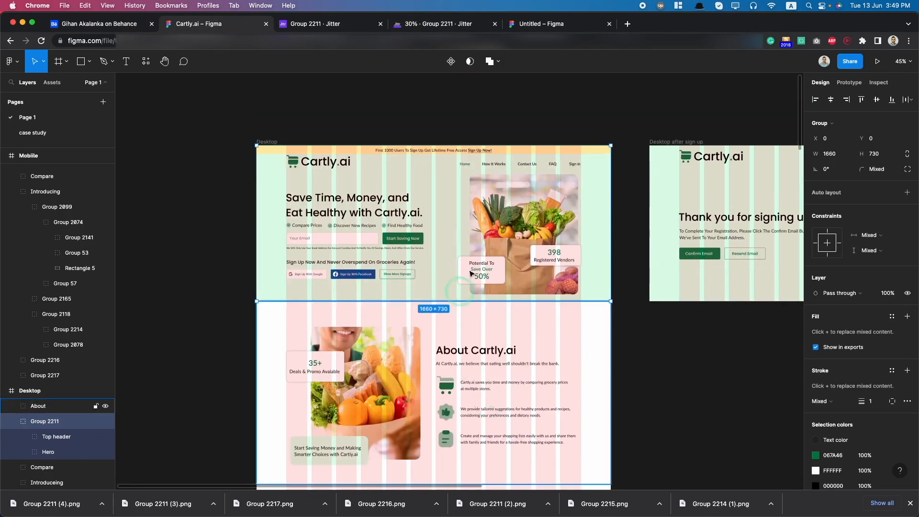
{"action": "left_click", "coordinate": [431, 26]}
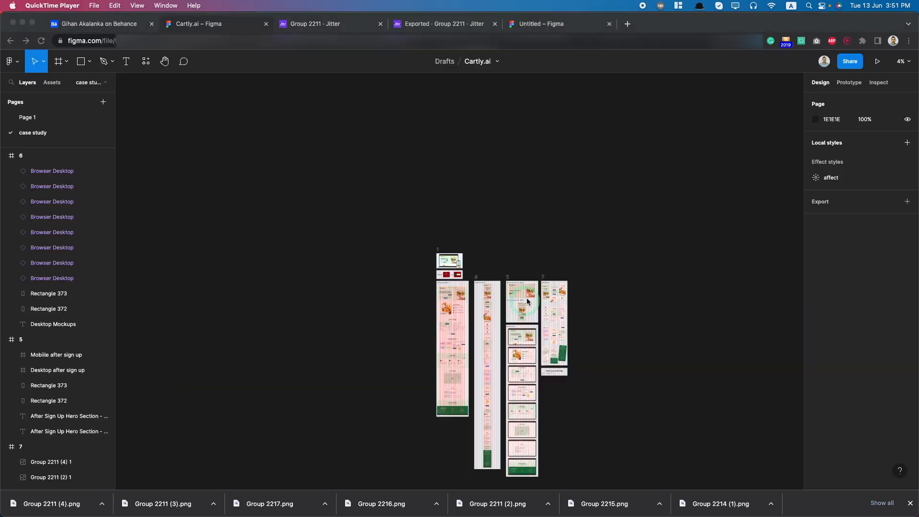
Step: Examine the presentation frames on the case study page of the Cartly.ai Figma file
{"action": "scroll", "coordinate": [527, 298], "scroll_direction": "up", "scroll_amount": 3}
{"action": "scroll", "coordinate": [527, 298], "scroll_direction": "down", "scroll_amount": 3}
{"action": "scroll", "coordinate": [538, 292], "scroll_direction": "up", "scroll_amount": 2}
{"action": "scroll", "coordinate": [540, 294], "scroll_direction": "up", "scroll_amount": 5}
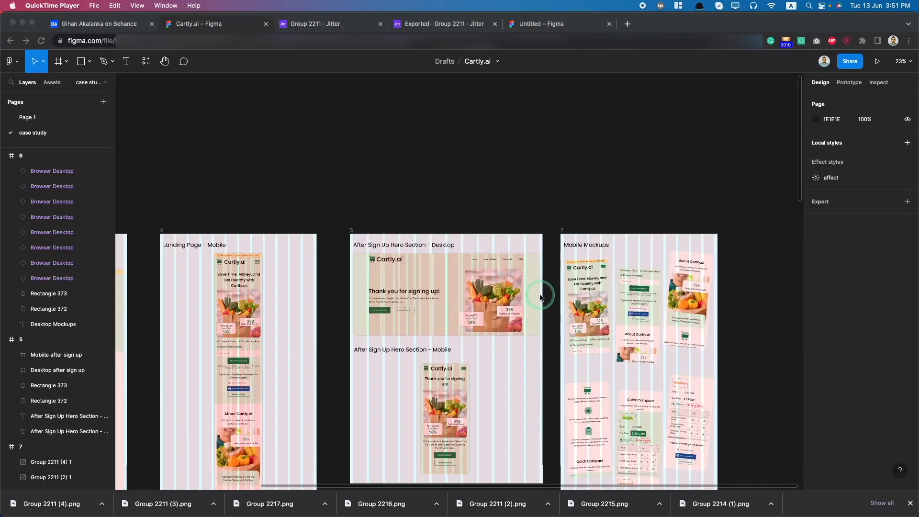
{"action": "scroll", "coordinate": [540, 296], "scroll_direction": "down", "scroll_amount": 5}
{"action": "scroll", "coordinate": [489, 298], "scroll_direction": "down", "scroll_amount": 4}
{"action": "scroll", "coordinate": [385, 301], "scroll_direction": "up", "scroll_amount": 3}
{"action": "scroll", "coordinate": [337, 218], "scroll_direction": "down", "scroll_amount": 4}
{"action": "scroll", "coordinate": [337, 219], "scroll_direction": "up", "scroll_amount": 2}
{"action": "scroll", "coordinate": [282, 221], "scroll_direction": "down", "scroll_amount": 2}
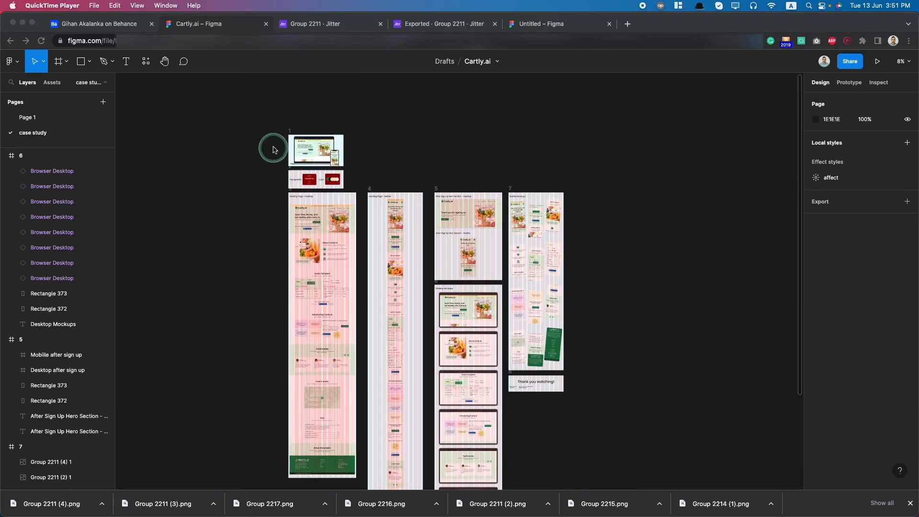